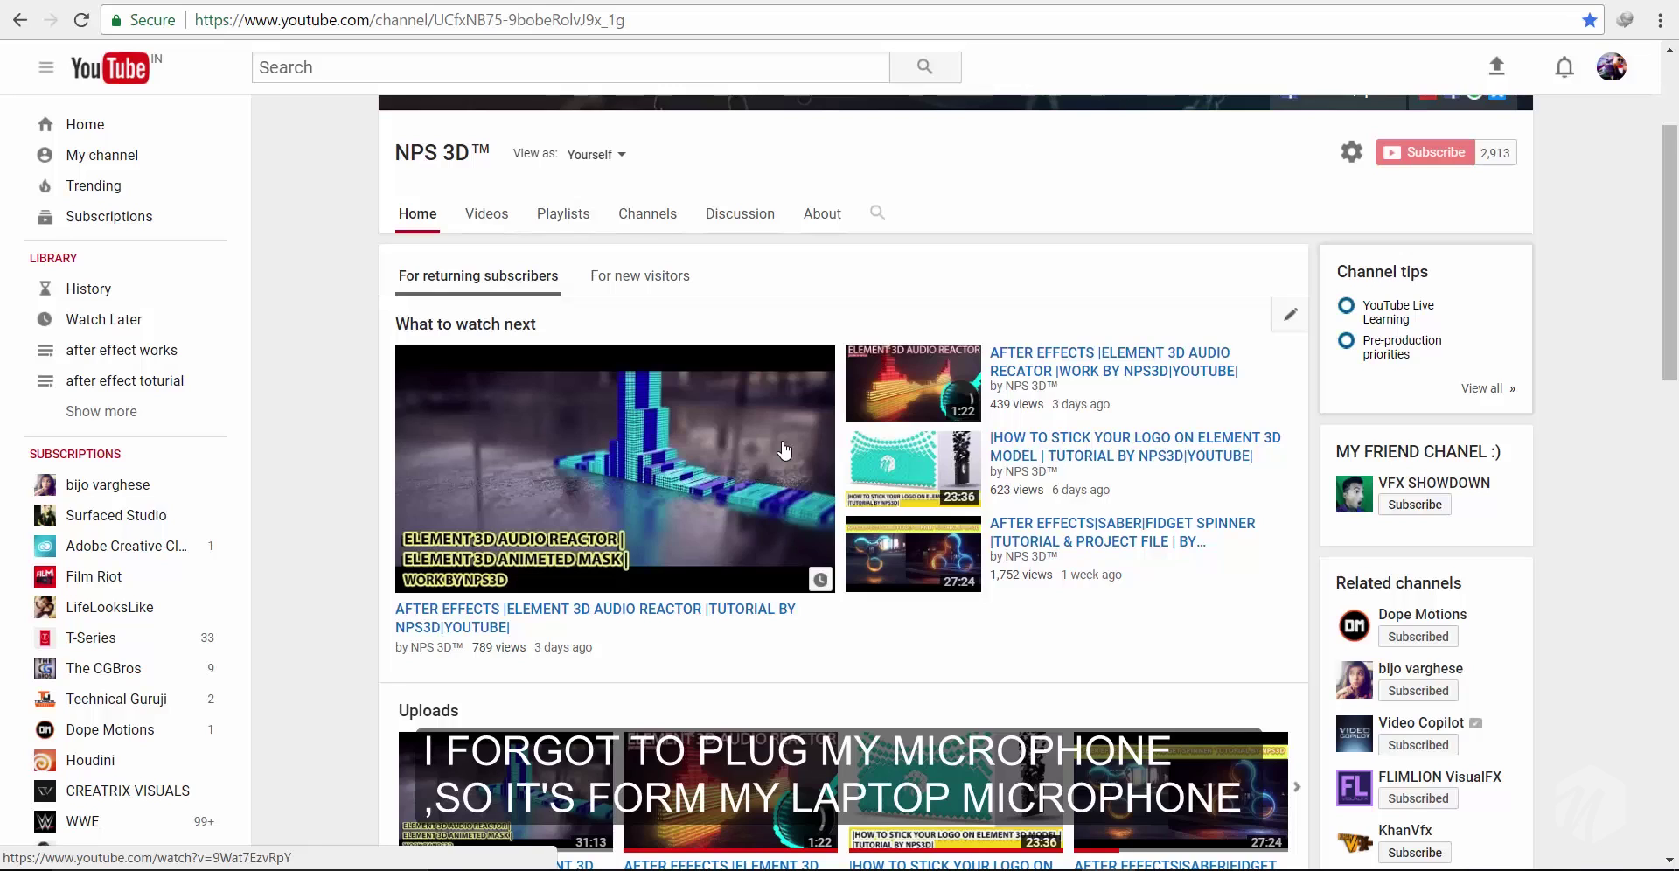
- Look through the featured videos and uploads on the NPS 3D YouTube channel
scroll(798, 476, up, 3)
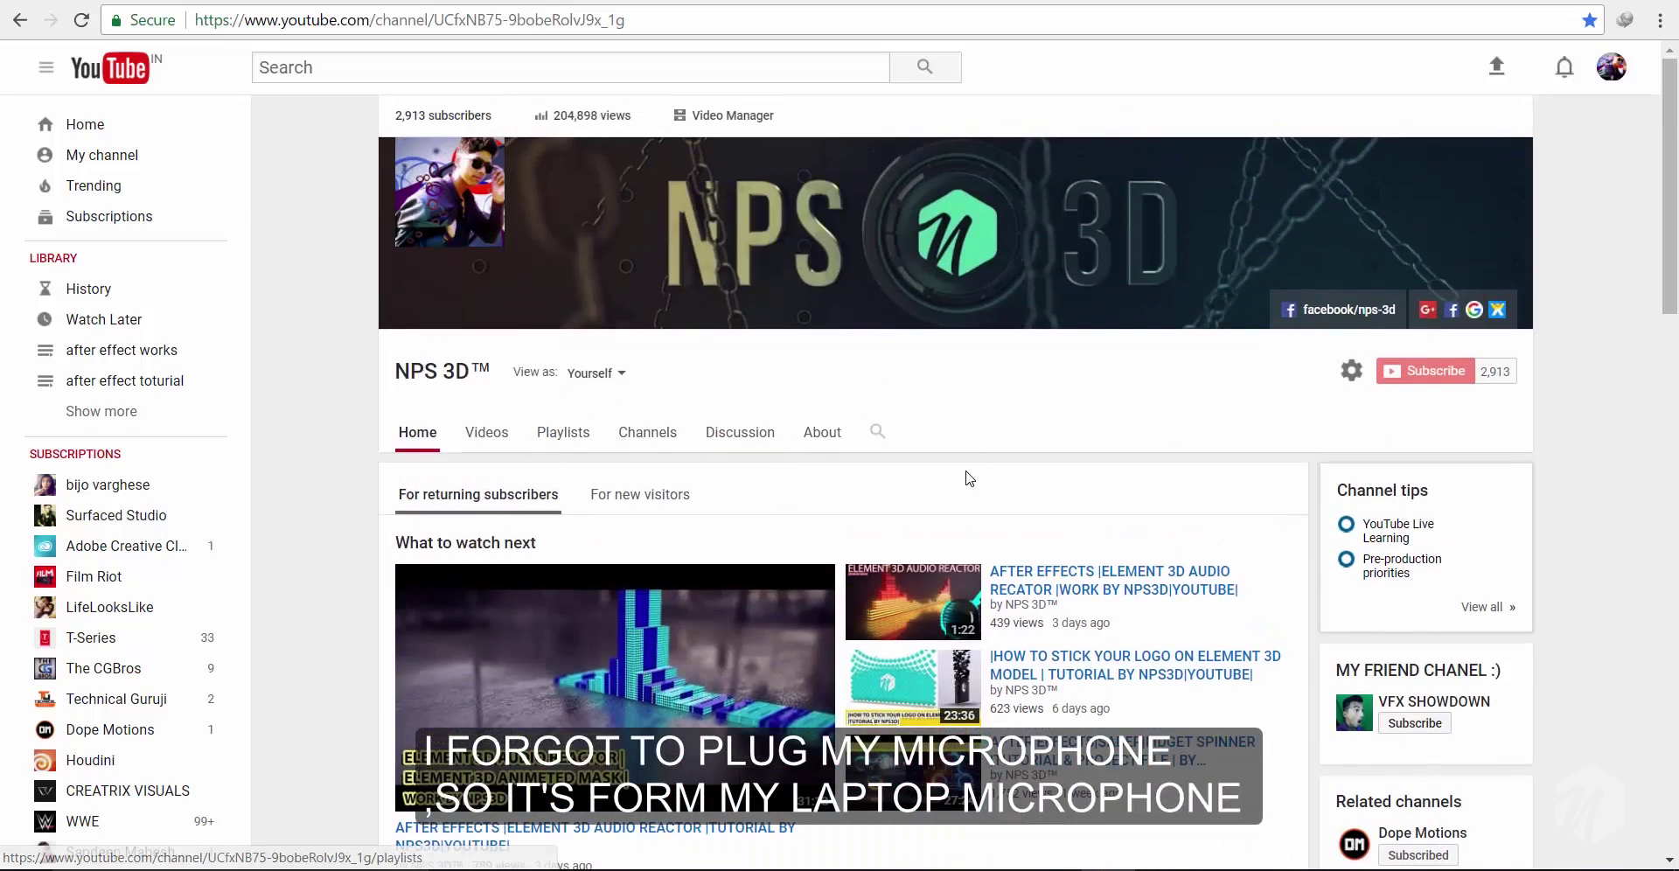
scroll(798, 500, down, 6)
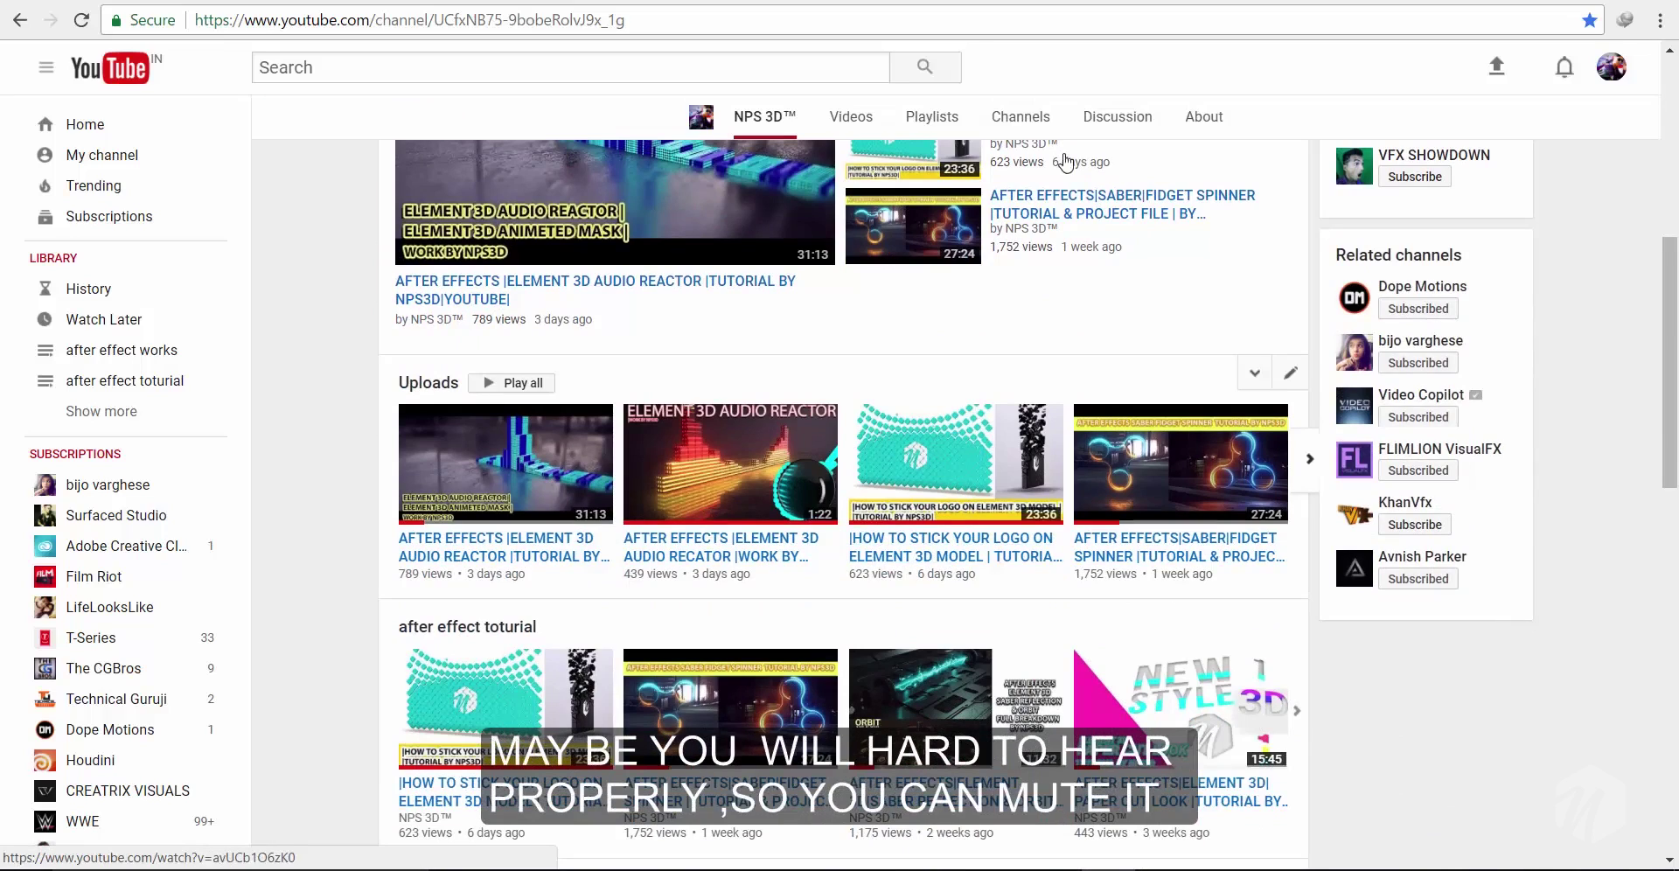
scroll(1021, 249, down, 5)
scroll(1020, 419, up, 6)
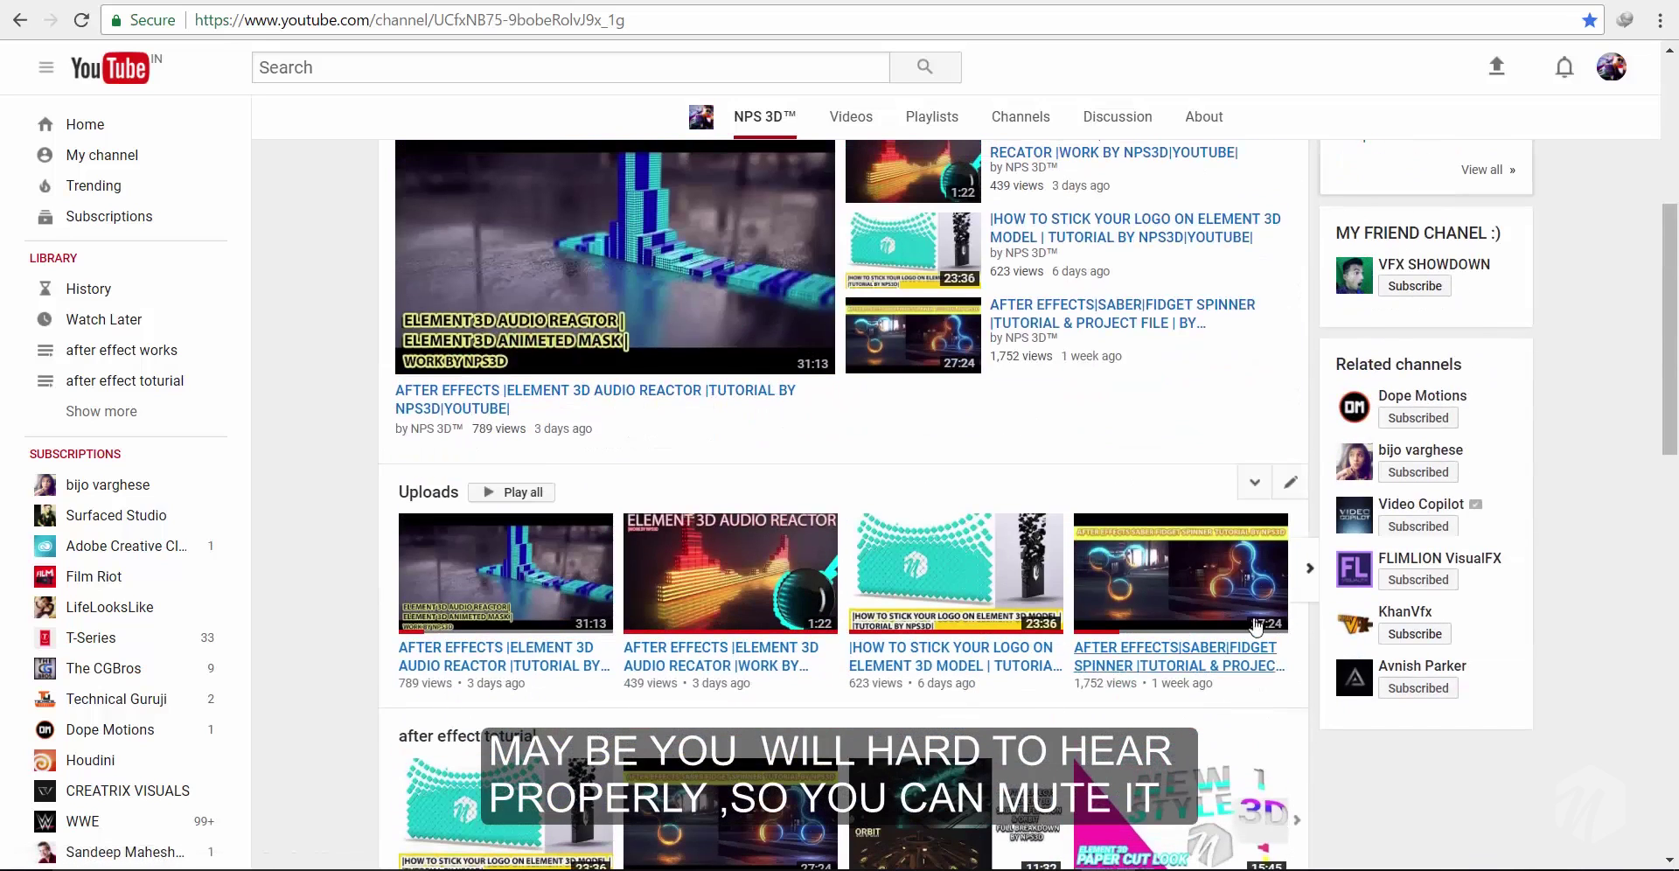
click(1308, 573)
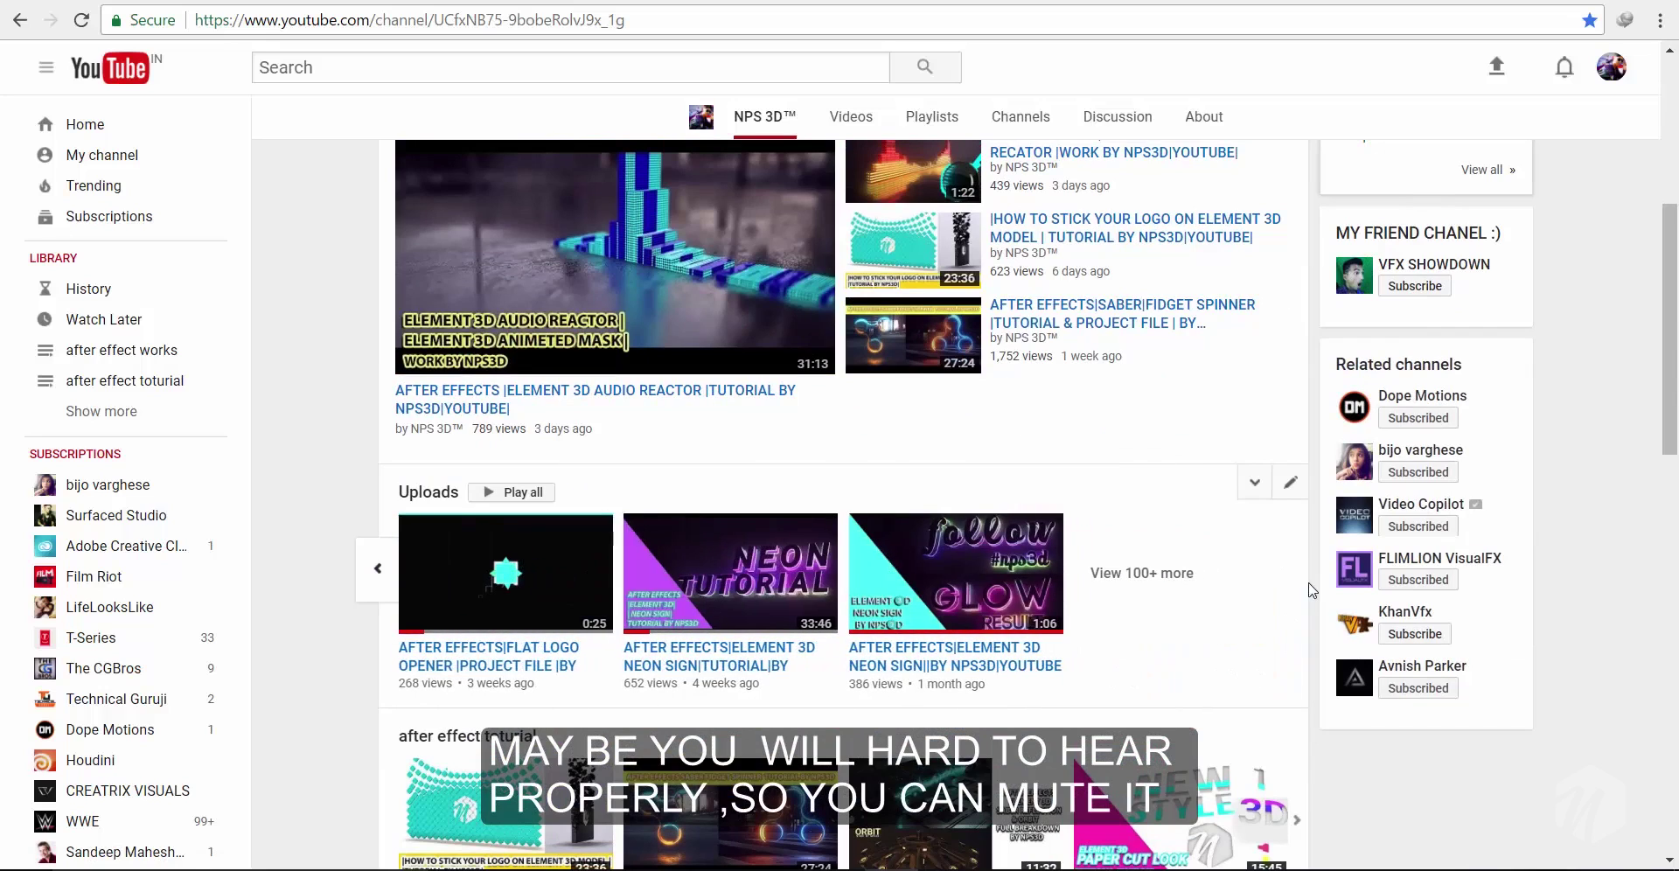
scroll(1018, 568, up, 3)
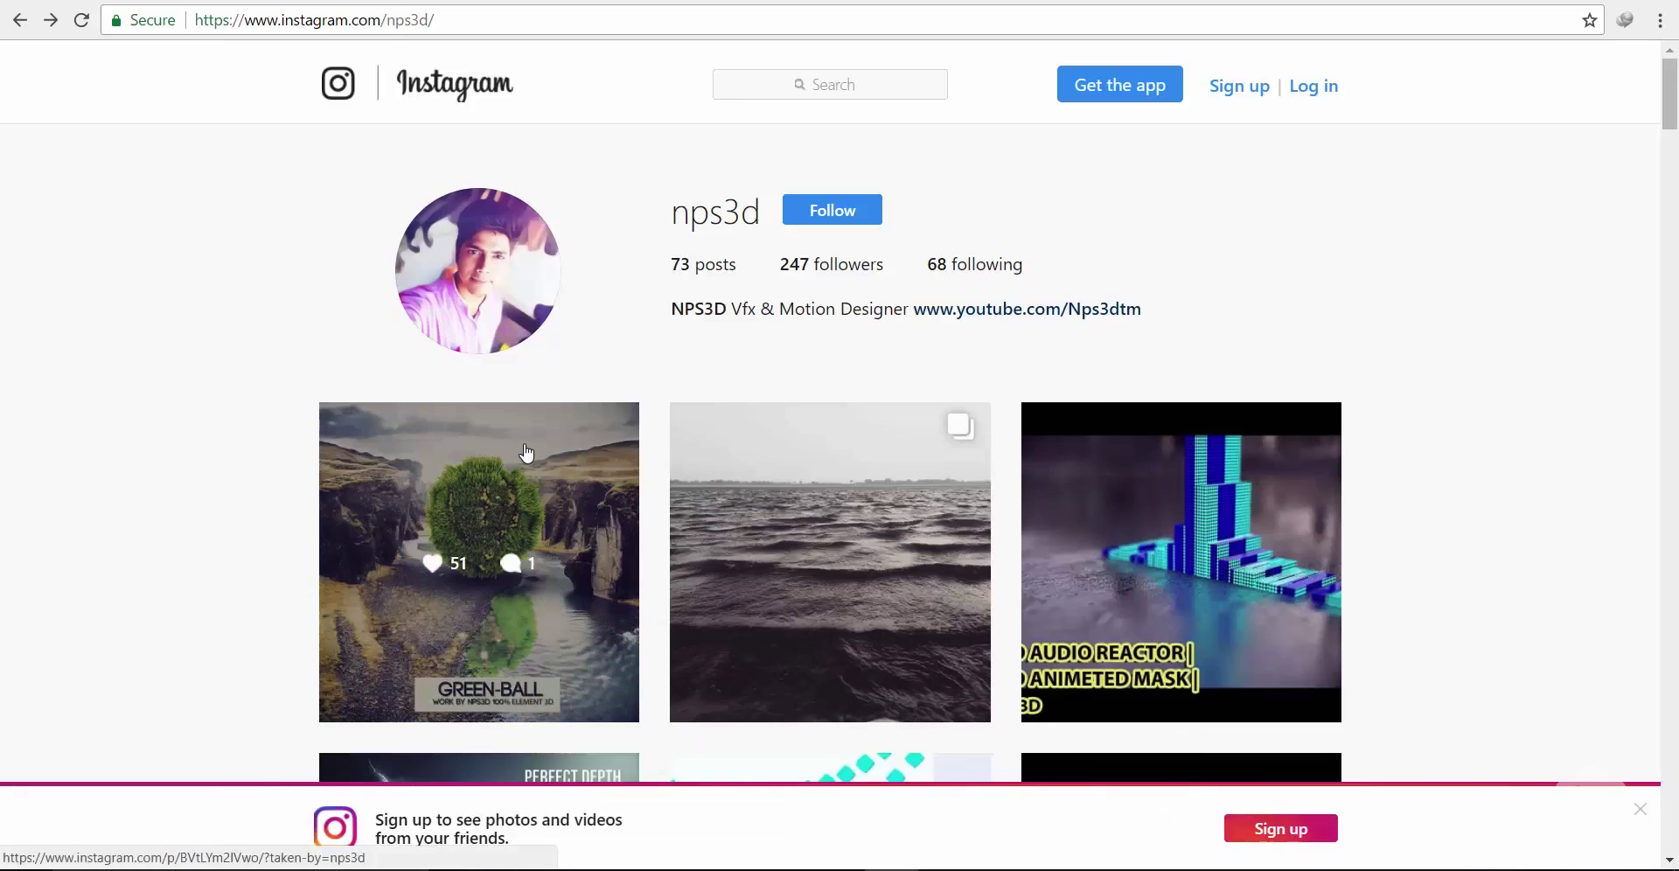
- View the Green-Ball, Abstract Landscape 2 and Abstract Landscape posts on the nps3d Instagram profile
click(526, 453)
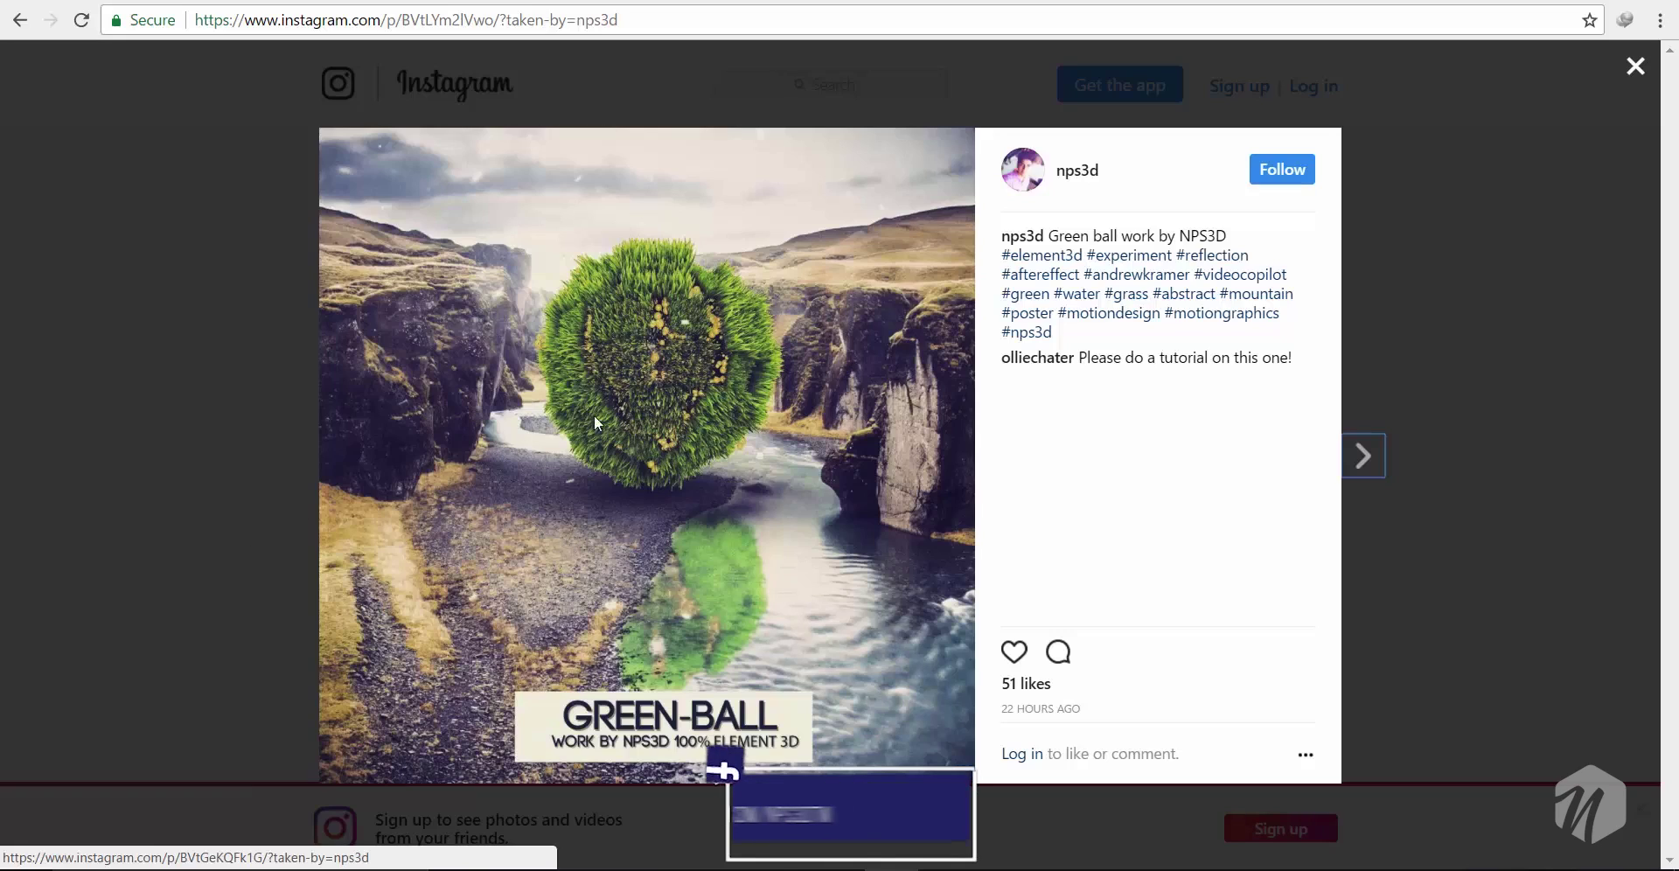
click(1447, 269)
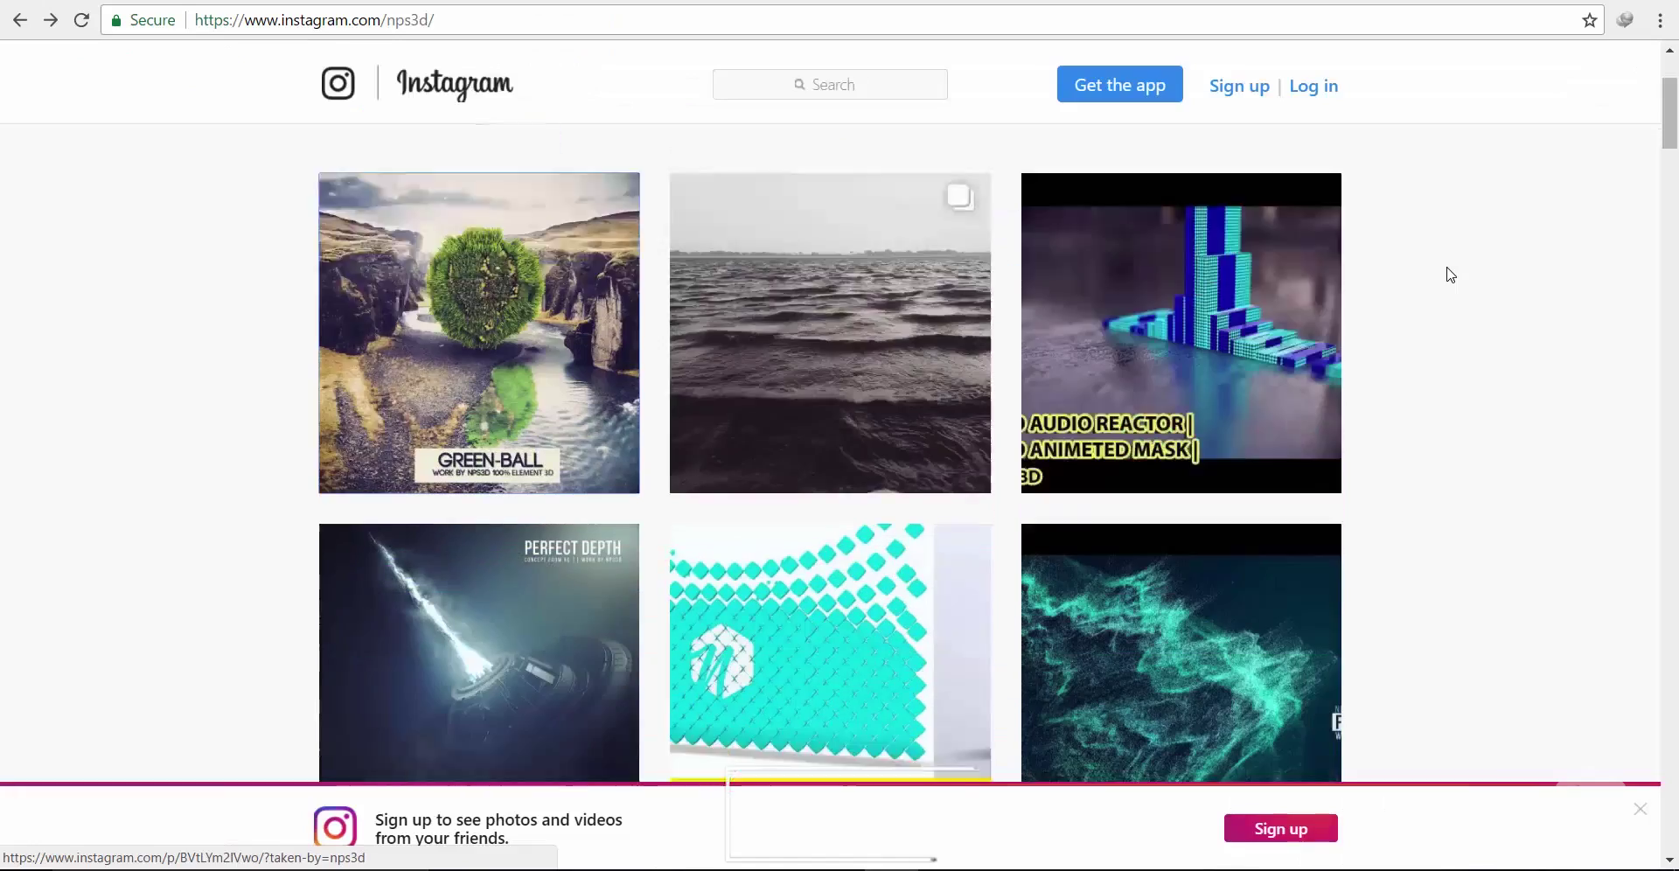
scroll(1450, 275, down, 20)
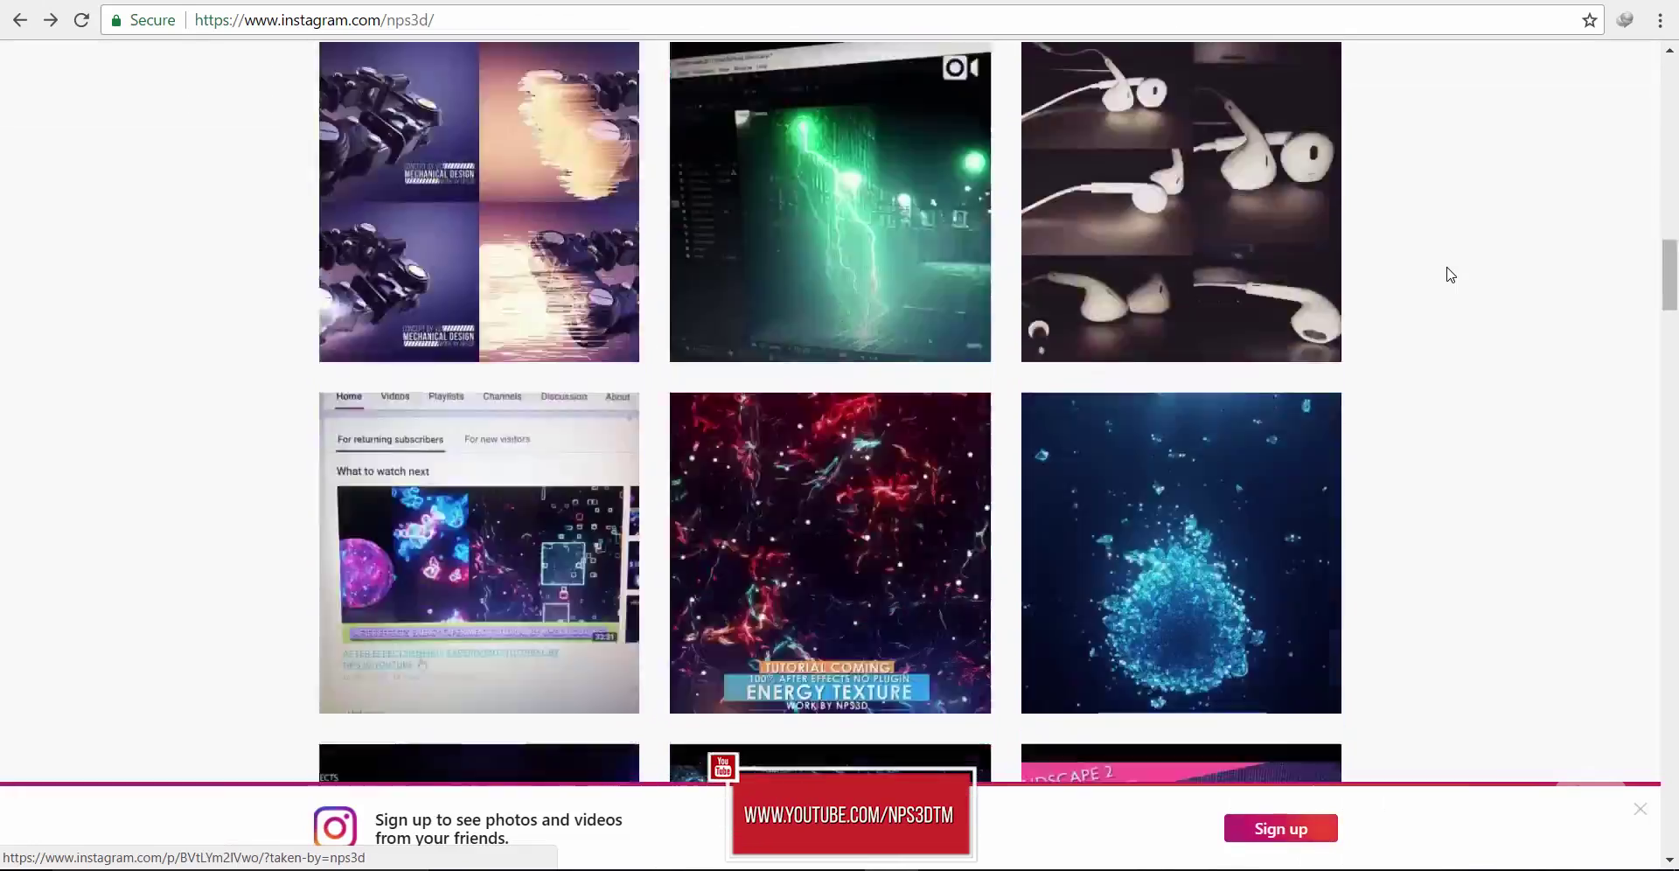
scroll(1448, 272, down, 8)
scroll(1434, 273, up, 1)
click(1154, 326)
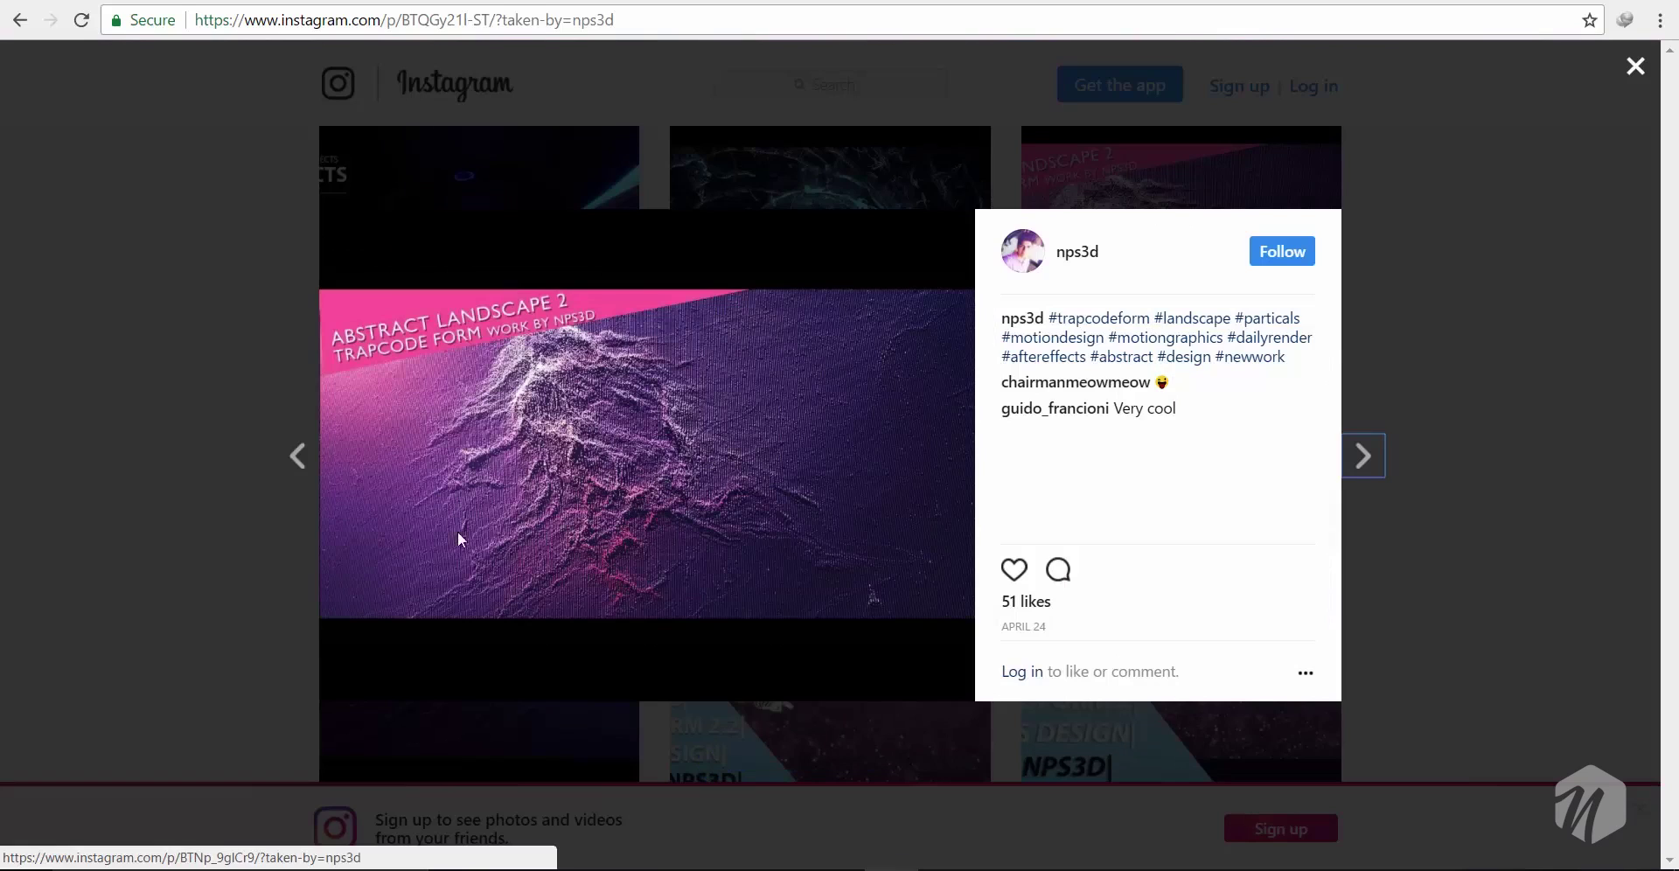
click(1452, 302)
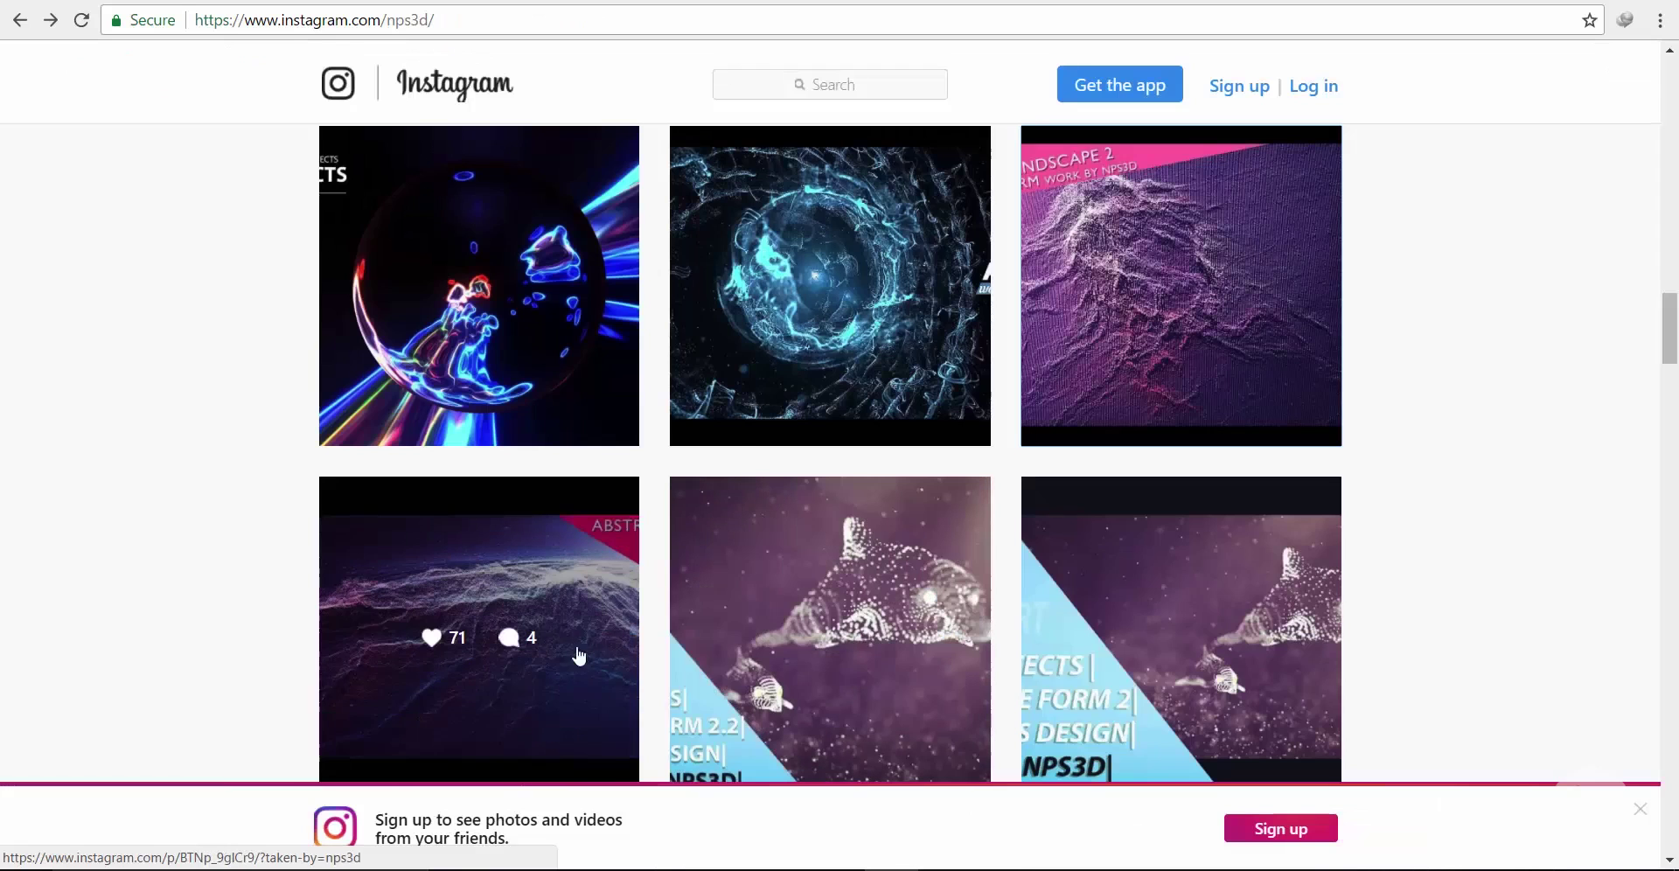
click(524, 661)
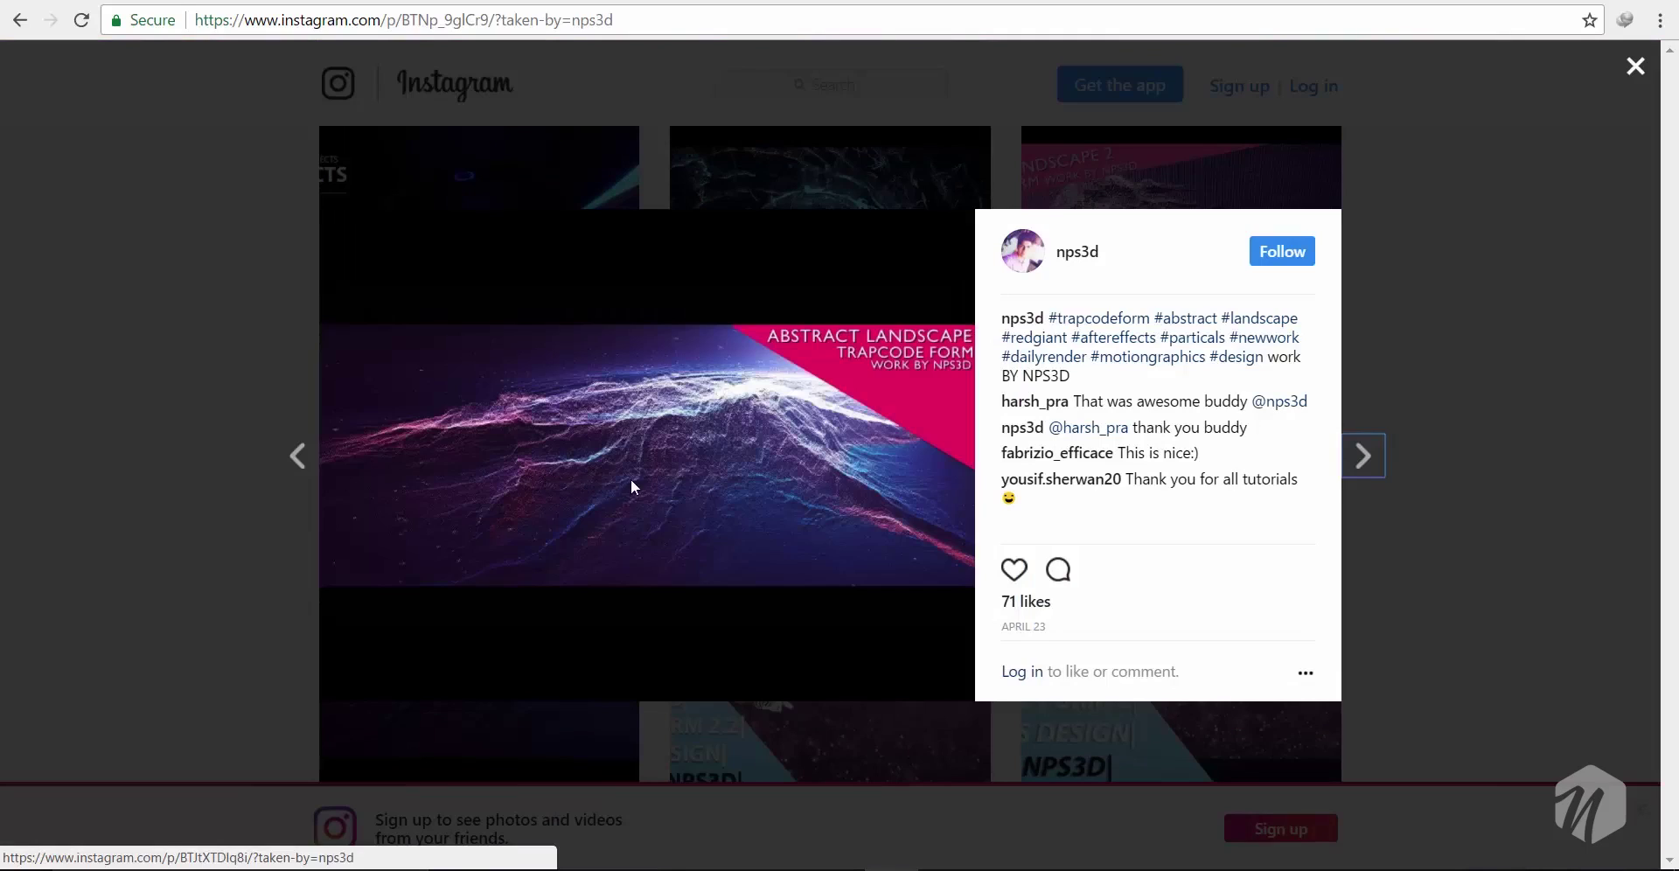
click(1450, 260)
- Browse more of the profile's posts and view the Free Particles artwork
scroll(1491, 374, up, 10)
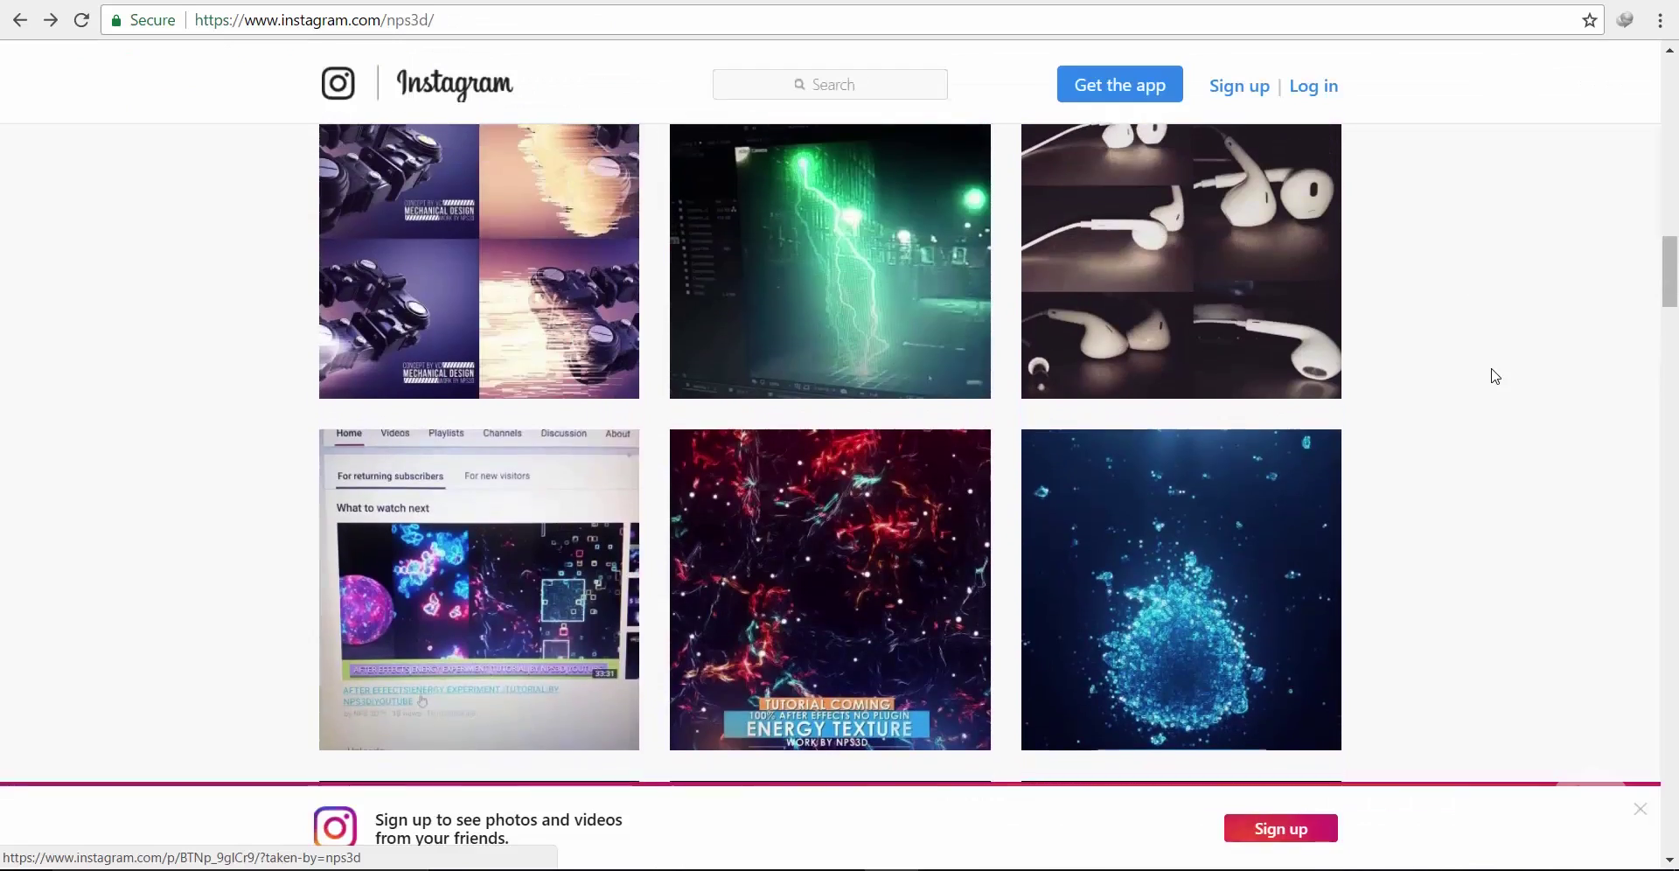
scroll(1495, 376, up, 2)
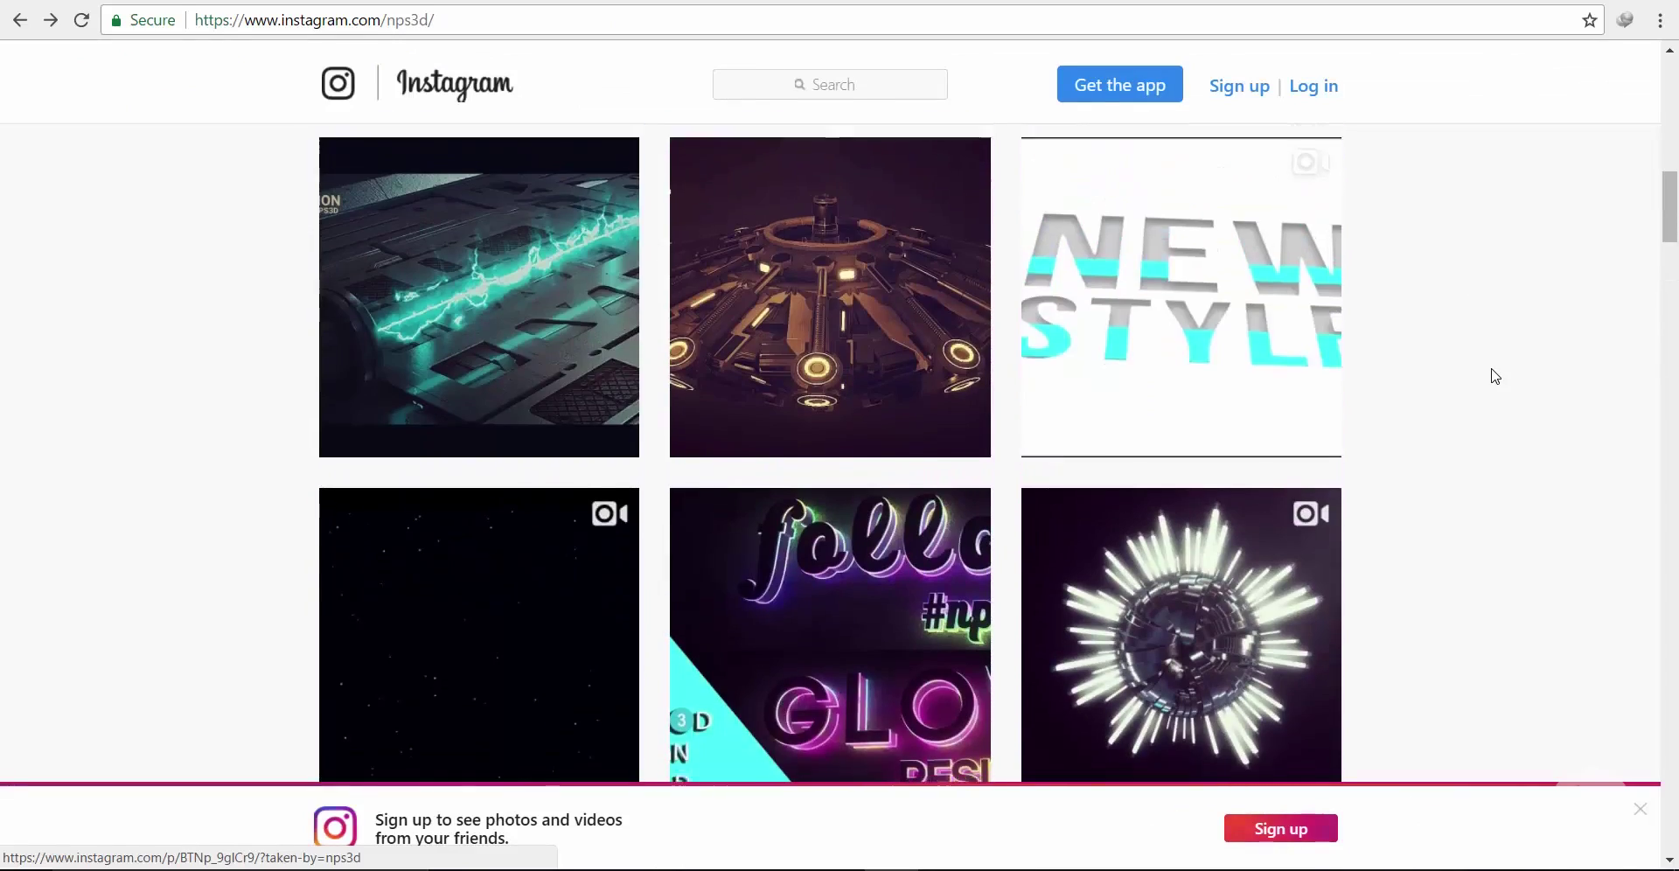
scroll(1494, 377, down, 8)
scroll(1487, 368, up, 10)
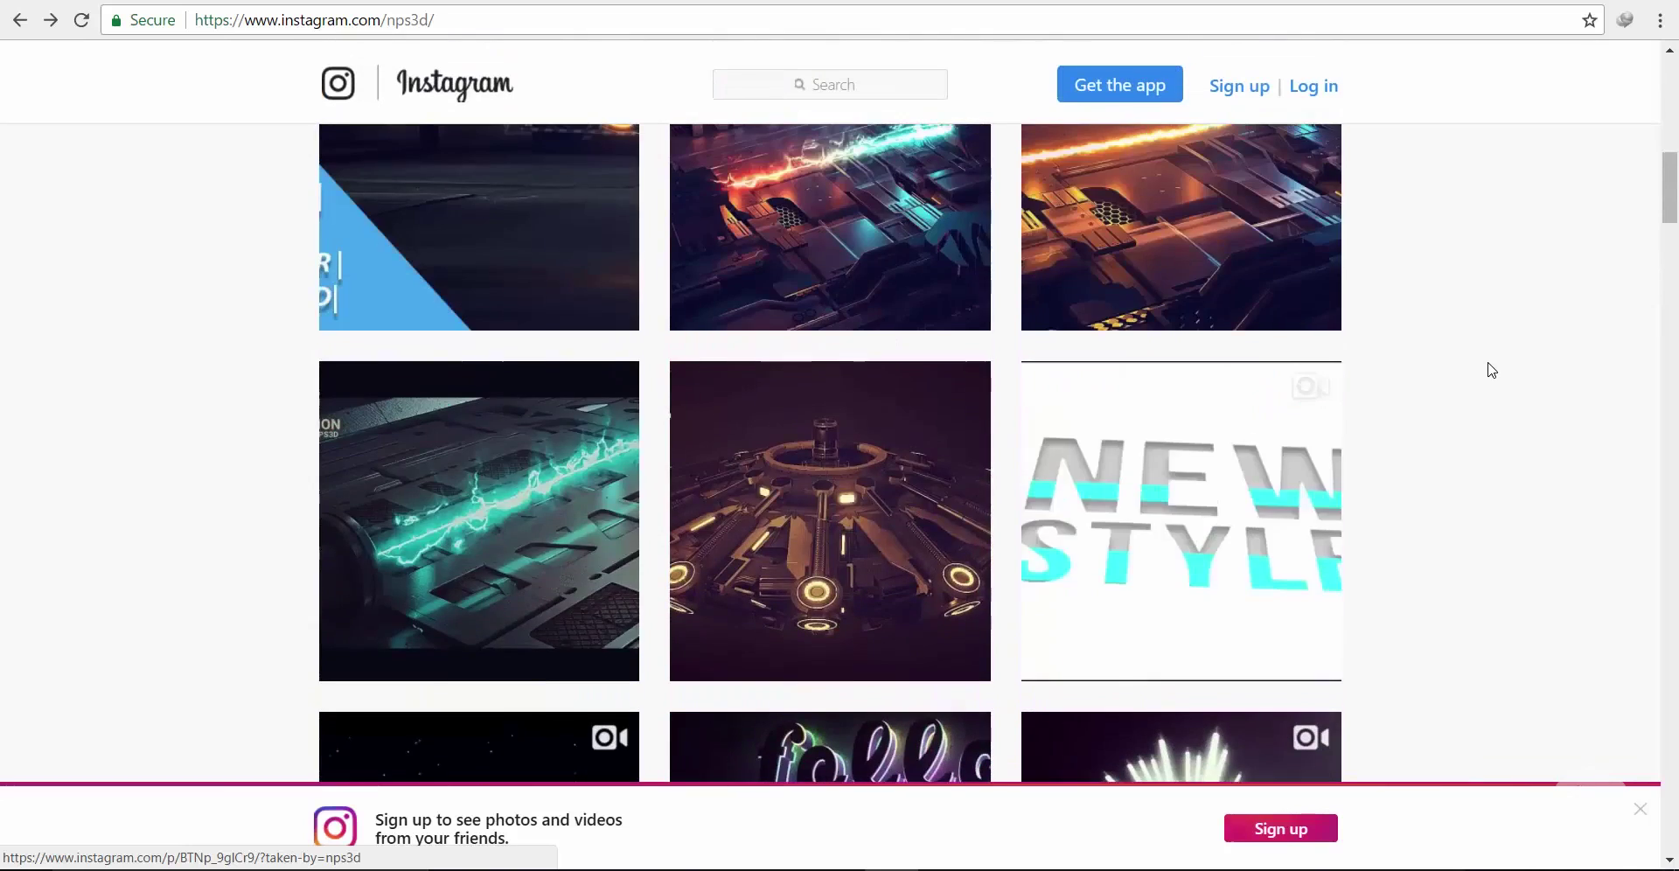
click(1290, 390)
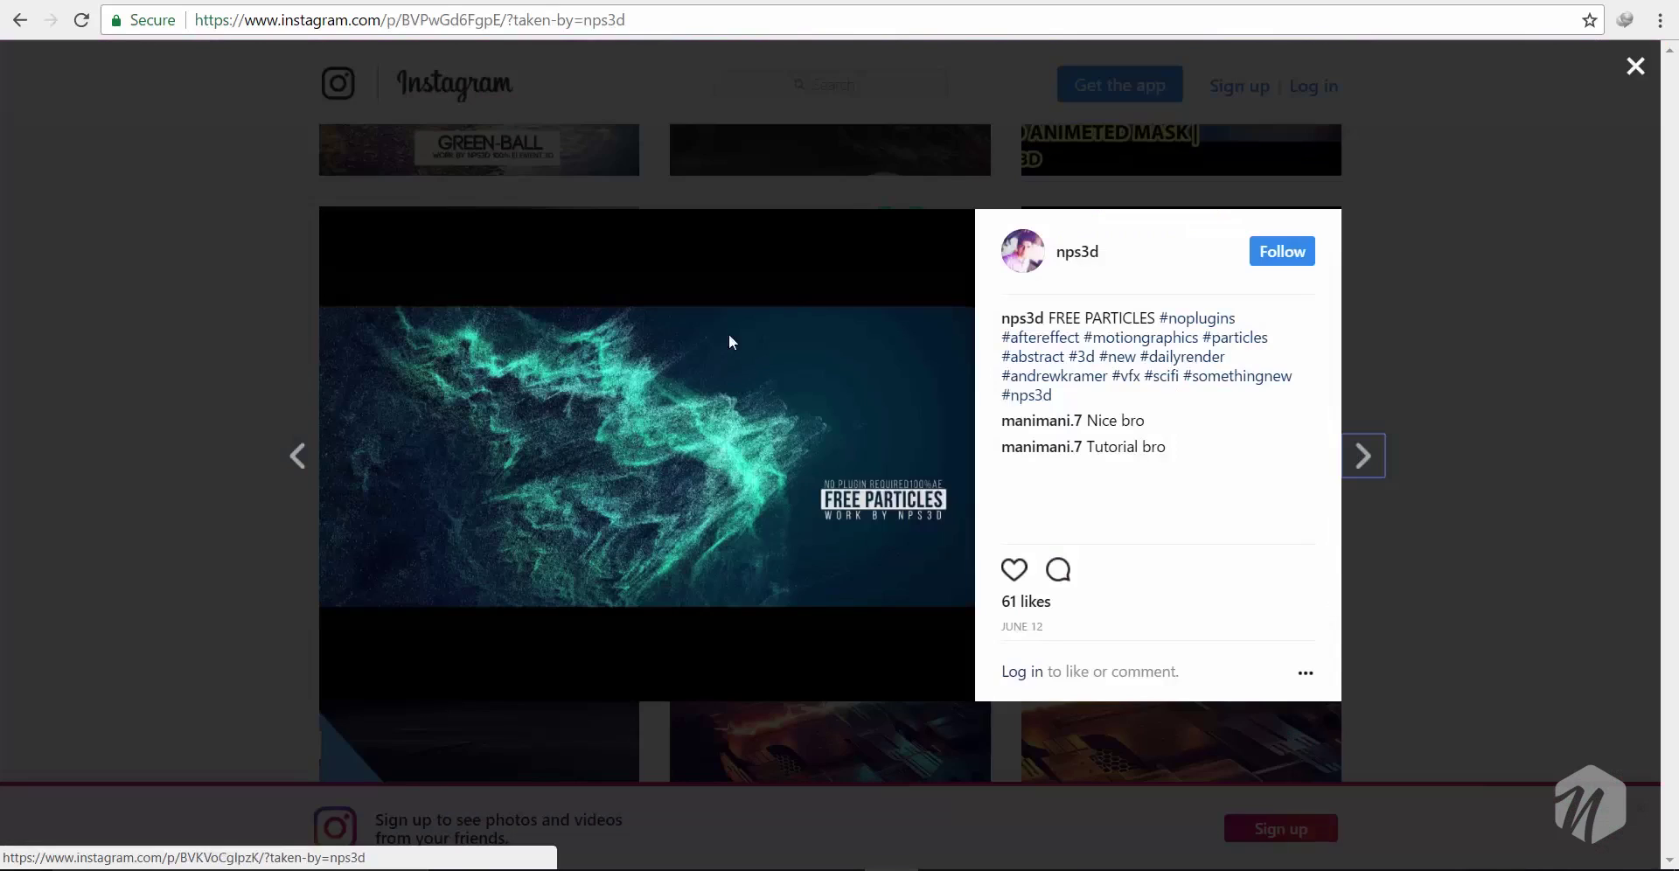
click(1522, 408)
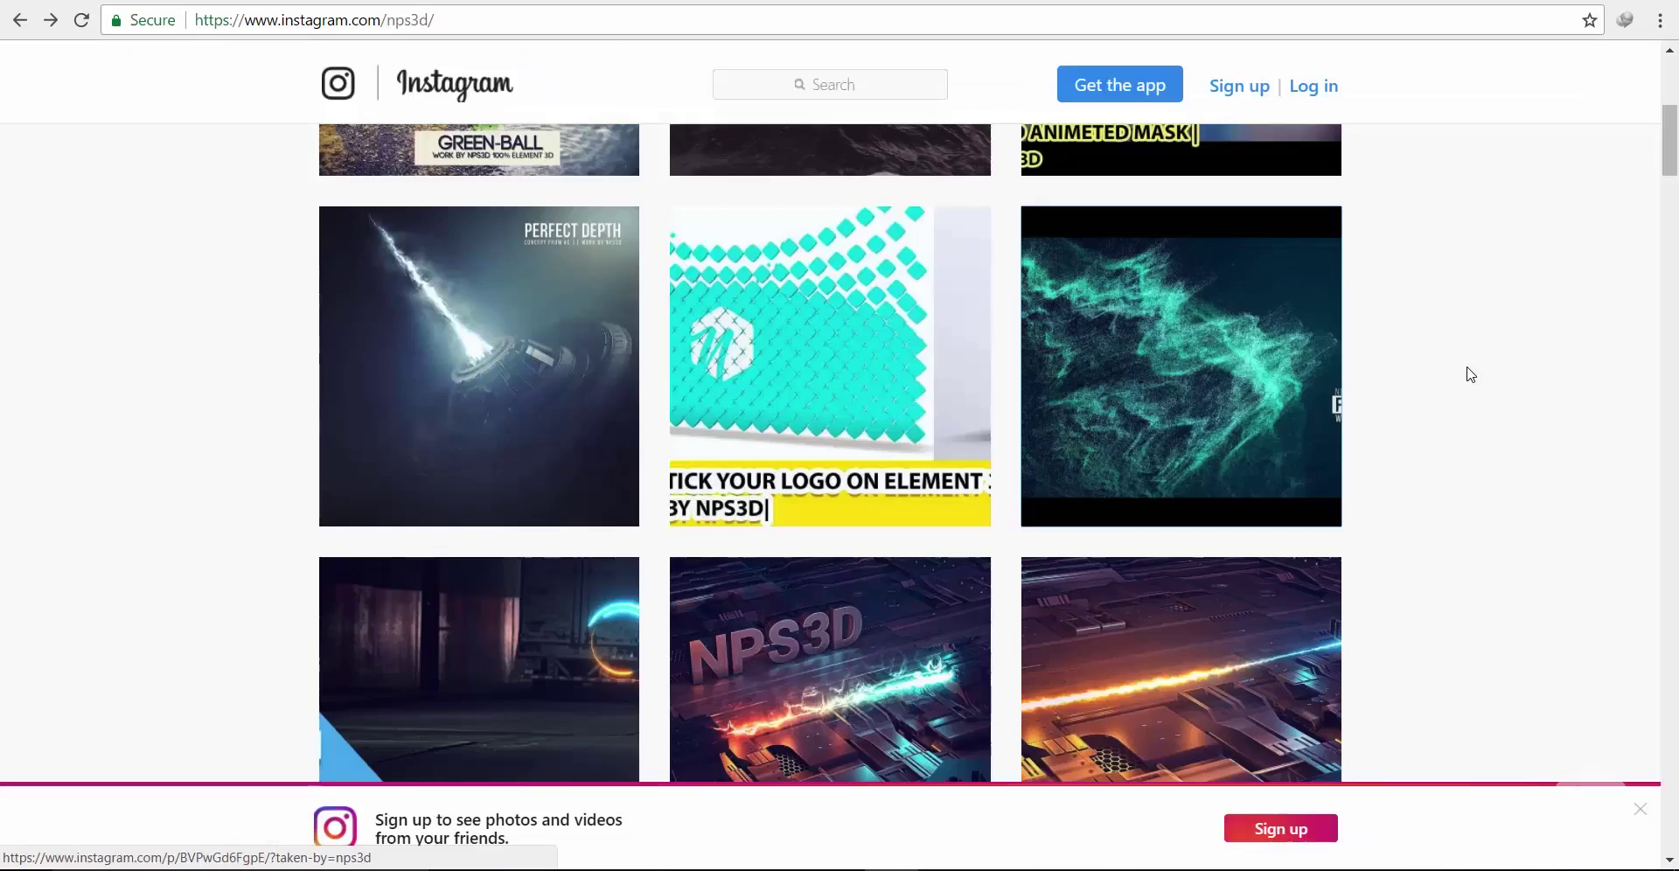
scroll(1467, 374, down, 18)
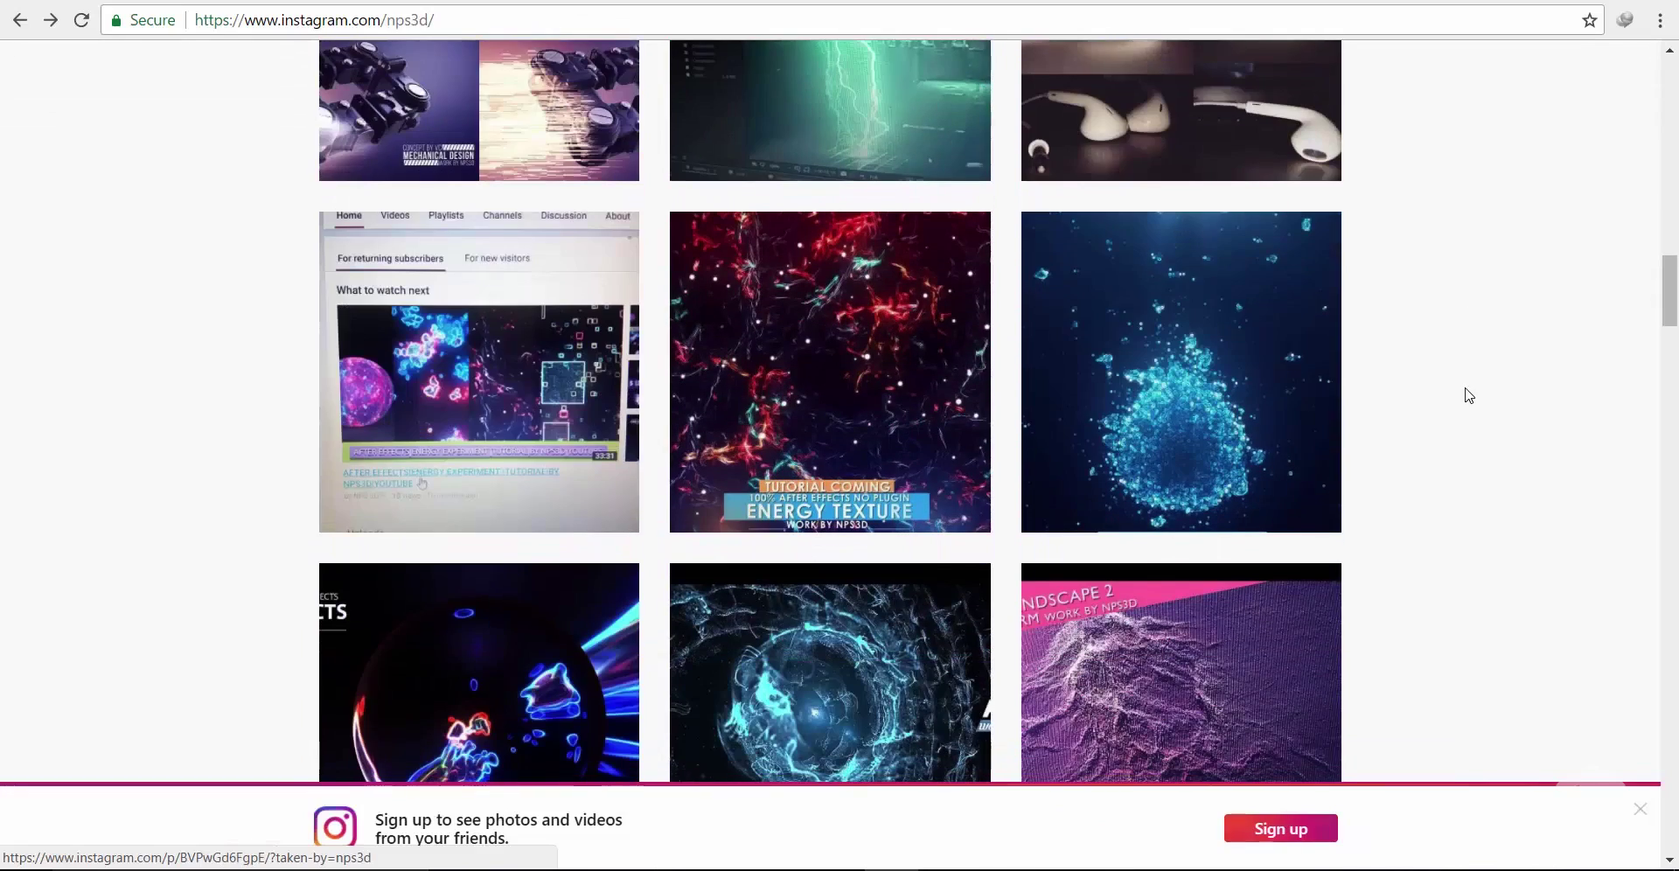
scroll(1435, 431, down, 8)
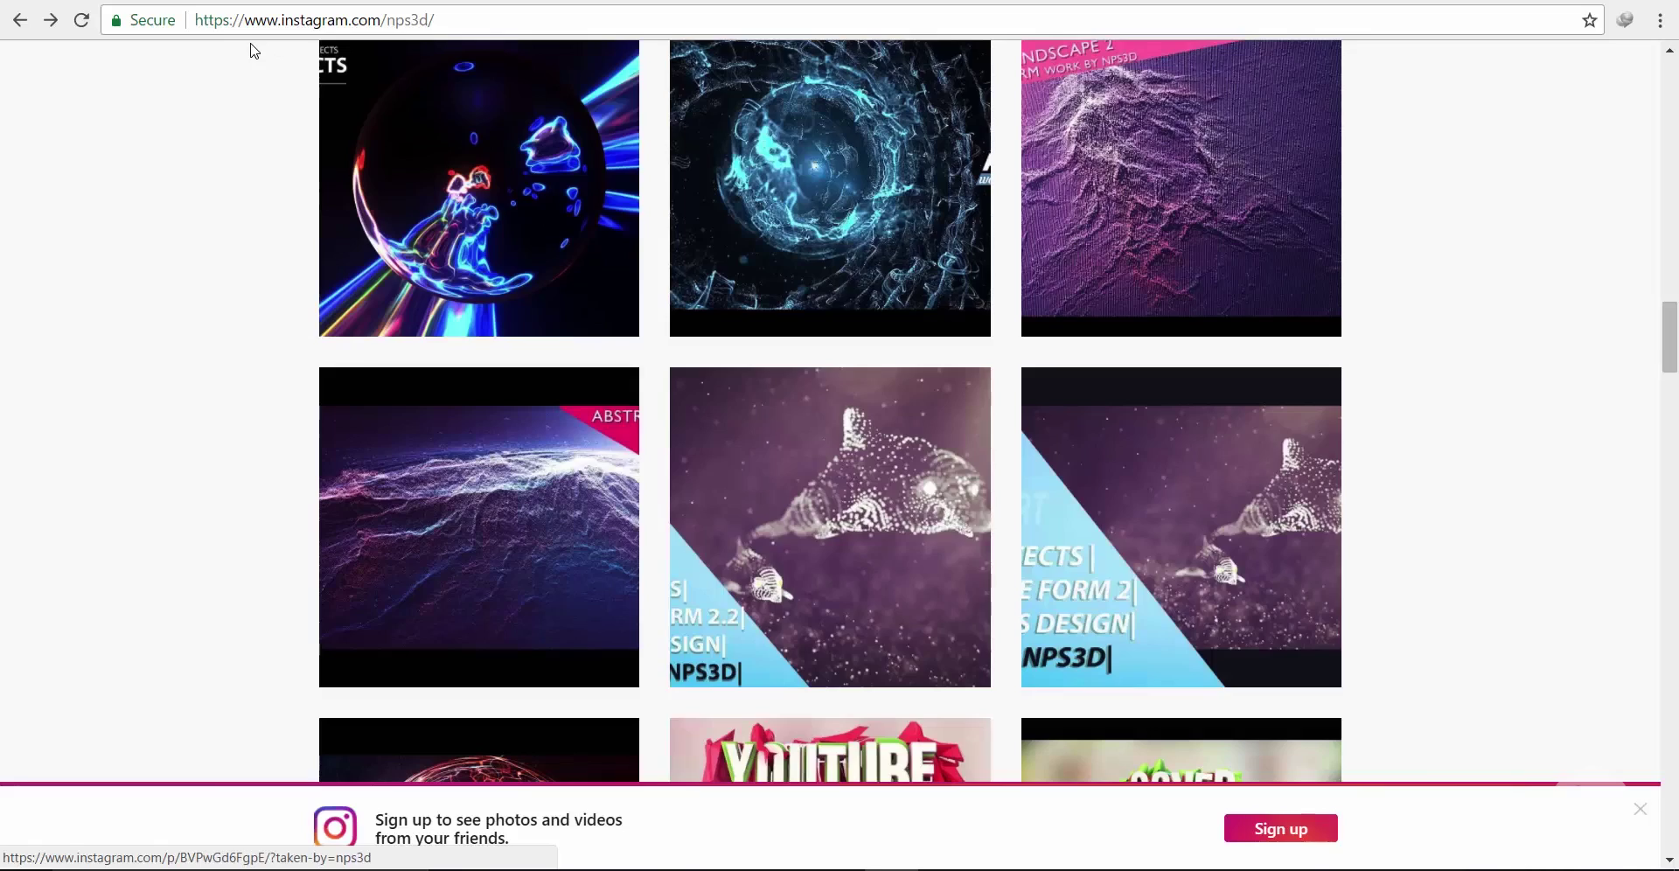
- Switch to After Effects and view the partical background composition at 0:00:10:08
click(229, 1)
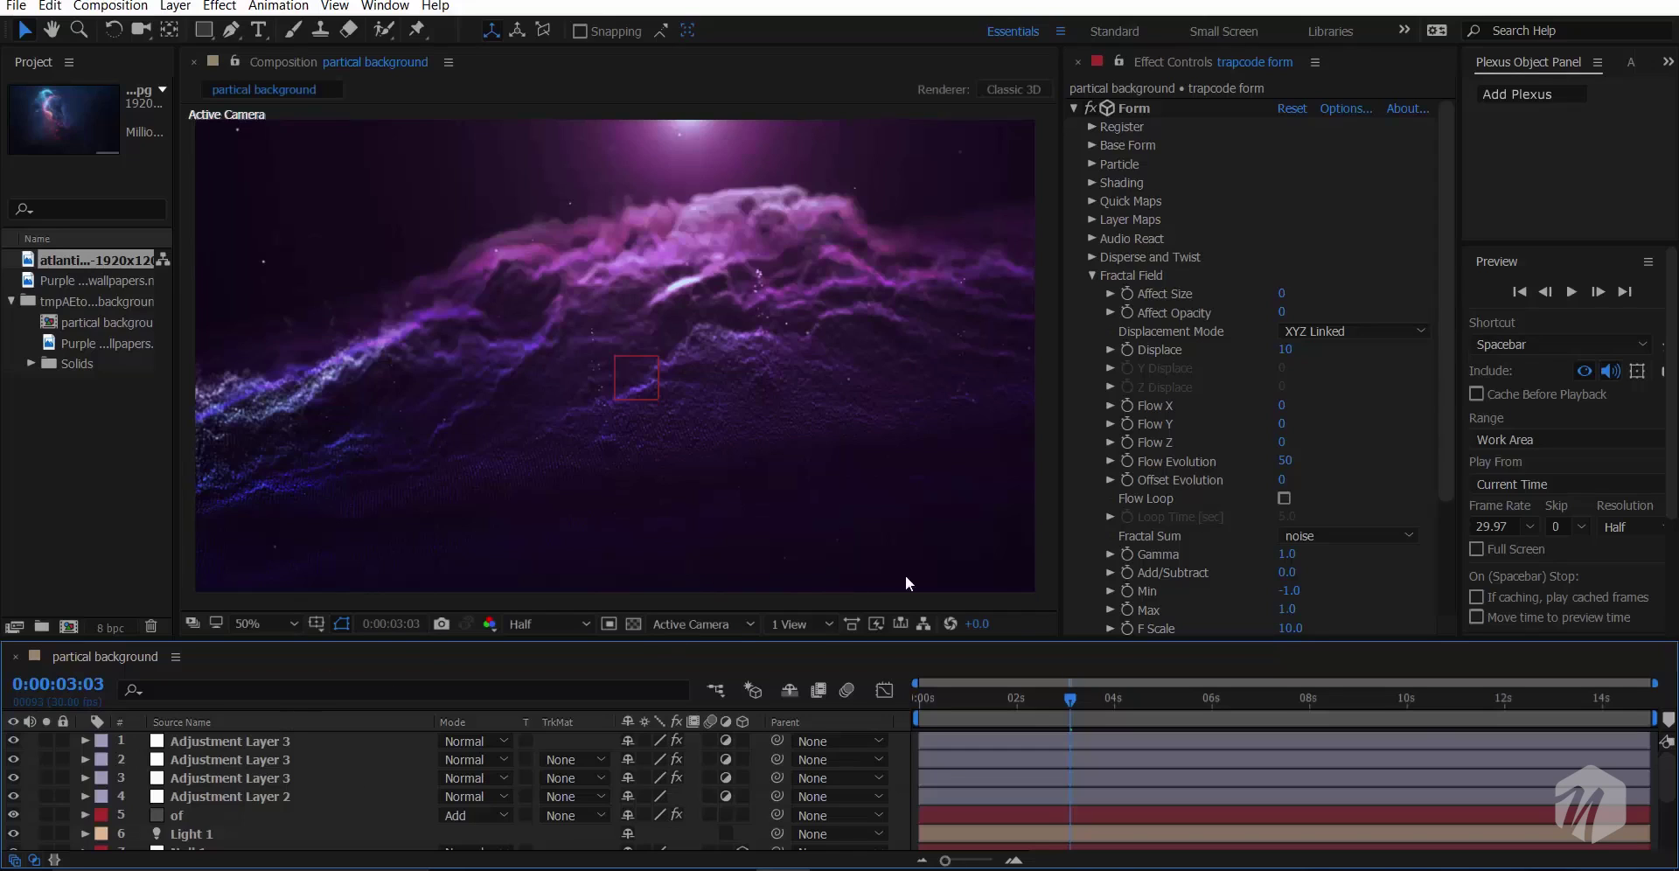
click(1420, 705)
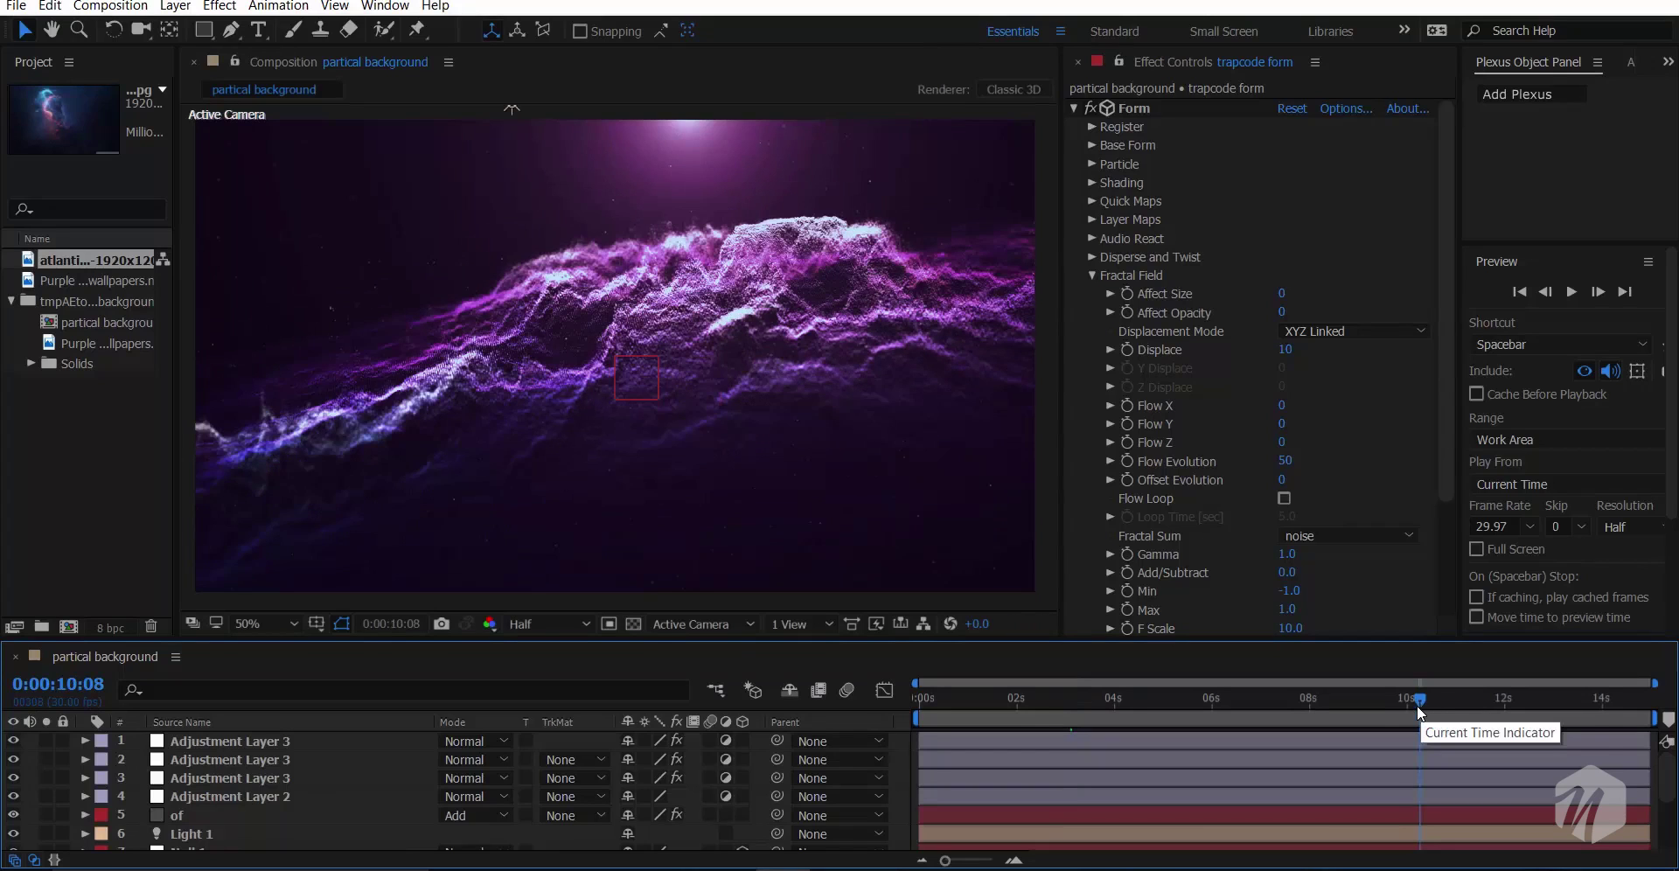
- Widen the project list slightly and create a new composition named abstract partical 2
drag(178, 461, 219, 460)
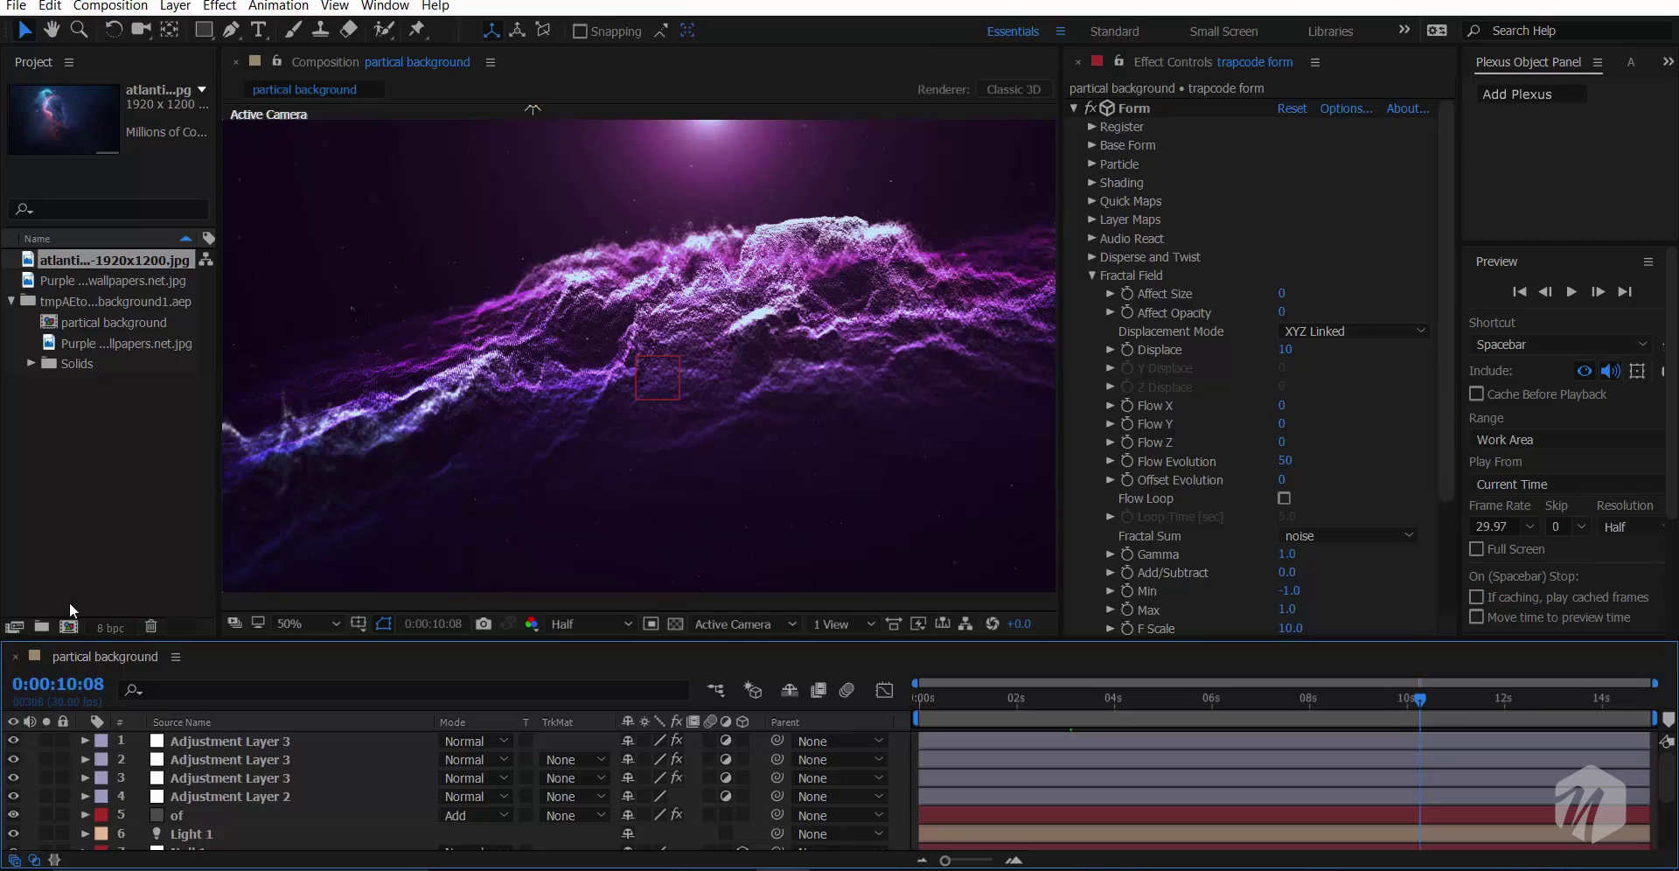
click(67, 627)
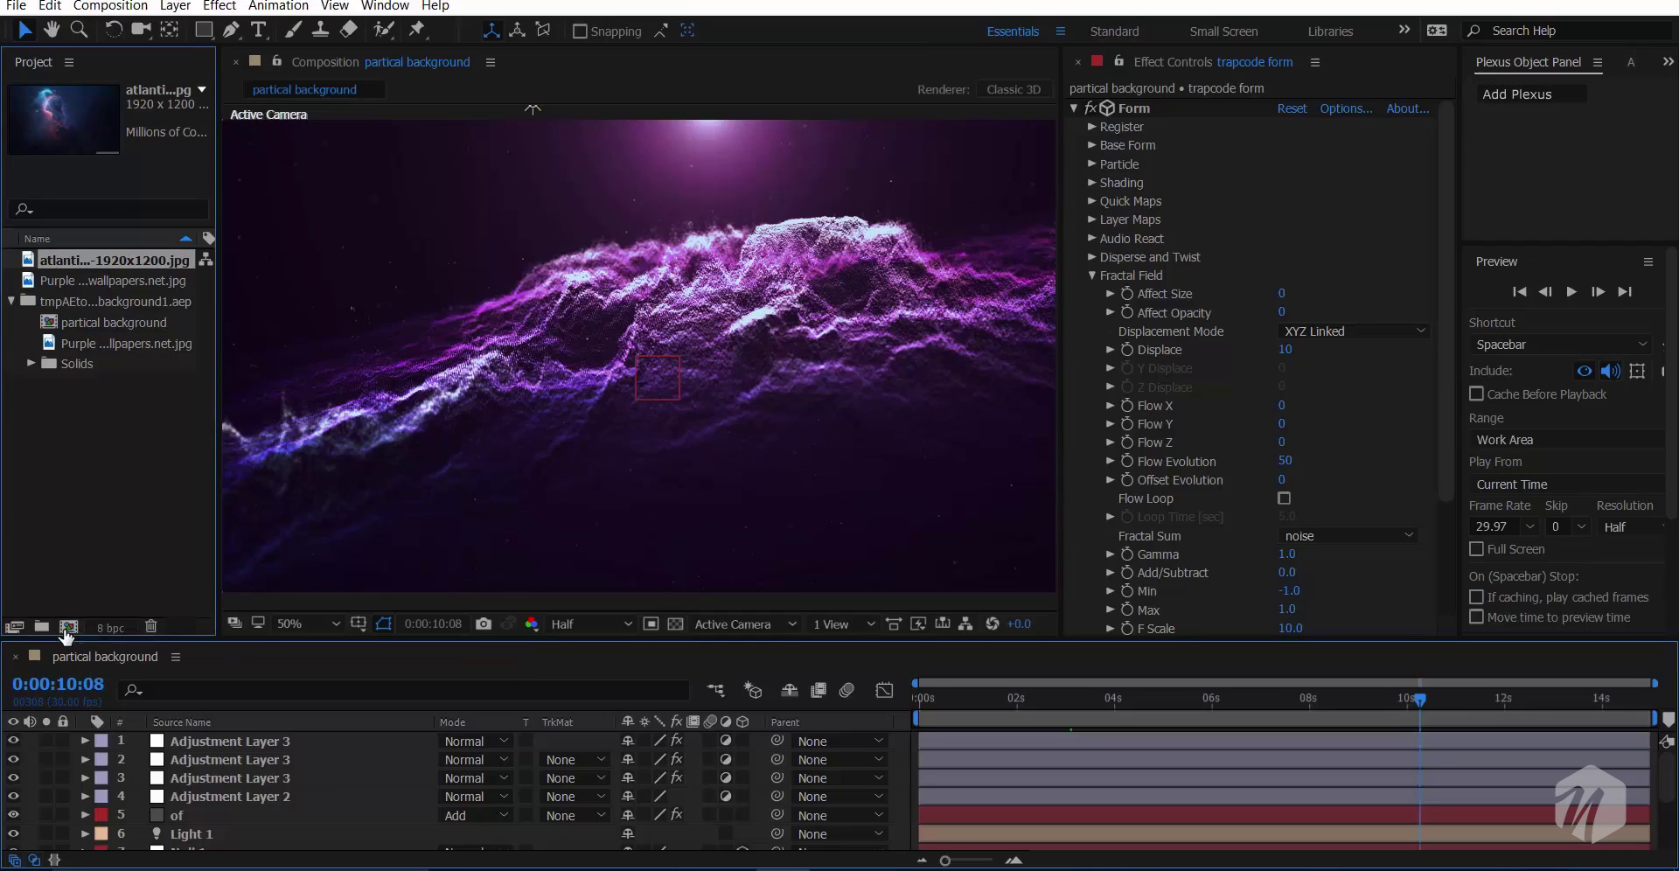
text(abstract par)
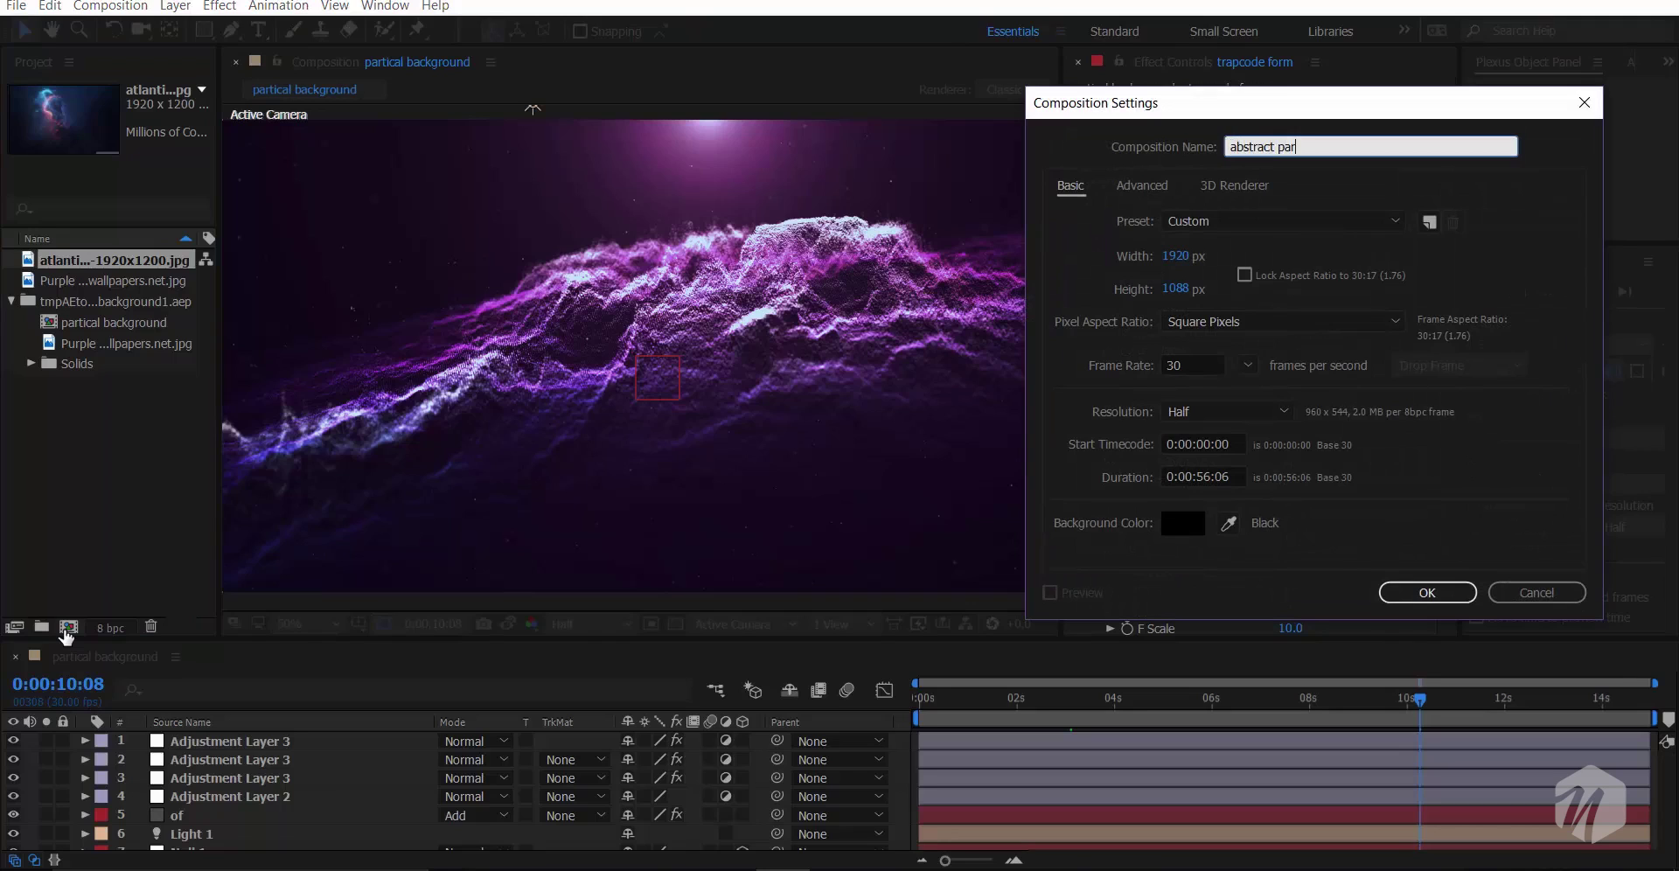
text(tical 2)
key(Return)
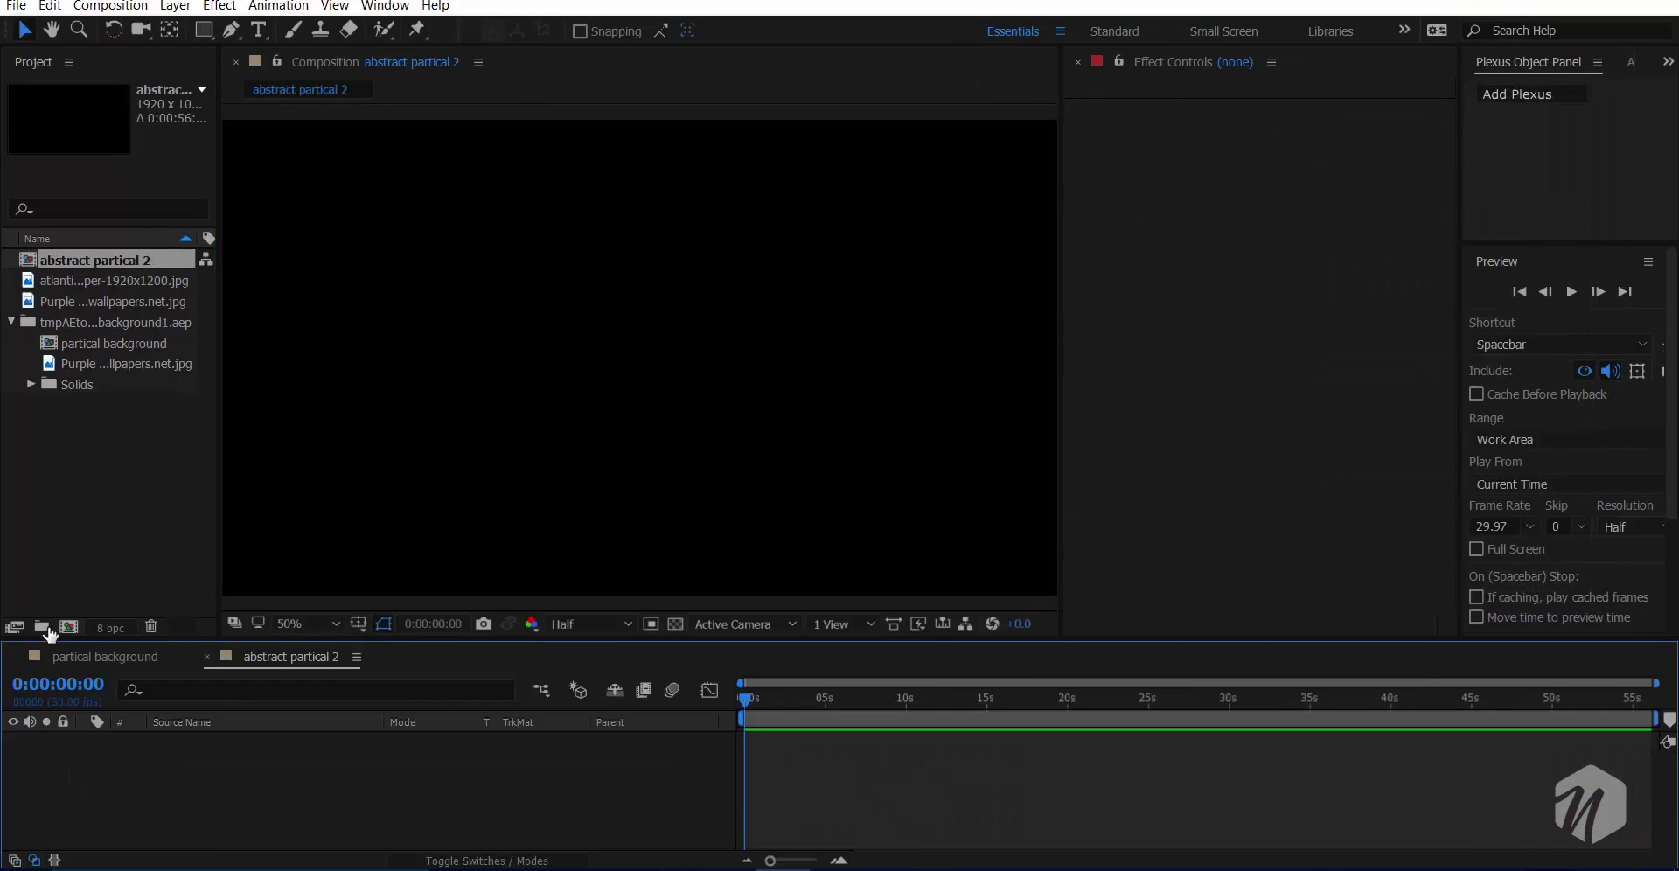
- Review the size, frame rate and duration settings of the abstract partical 2 composition
click(111, 6)
click(145, 53)
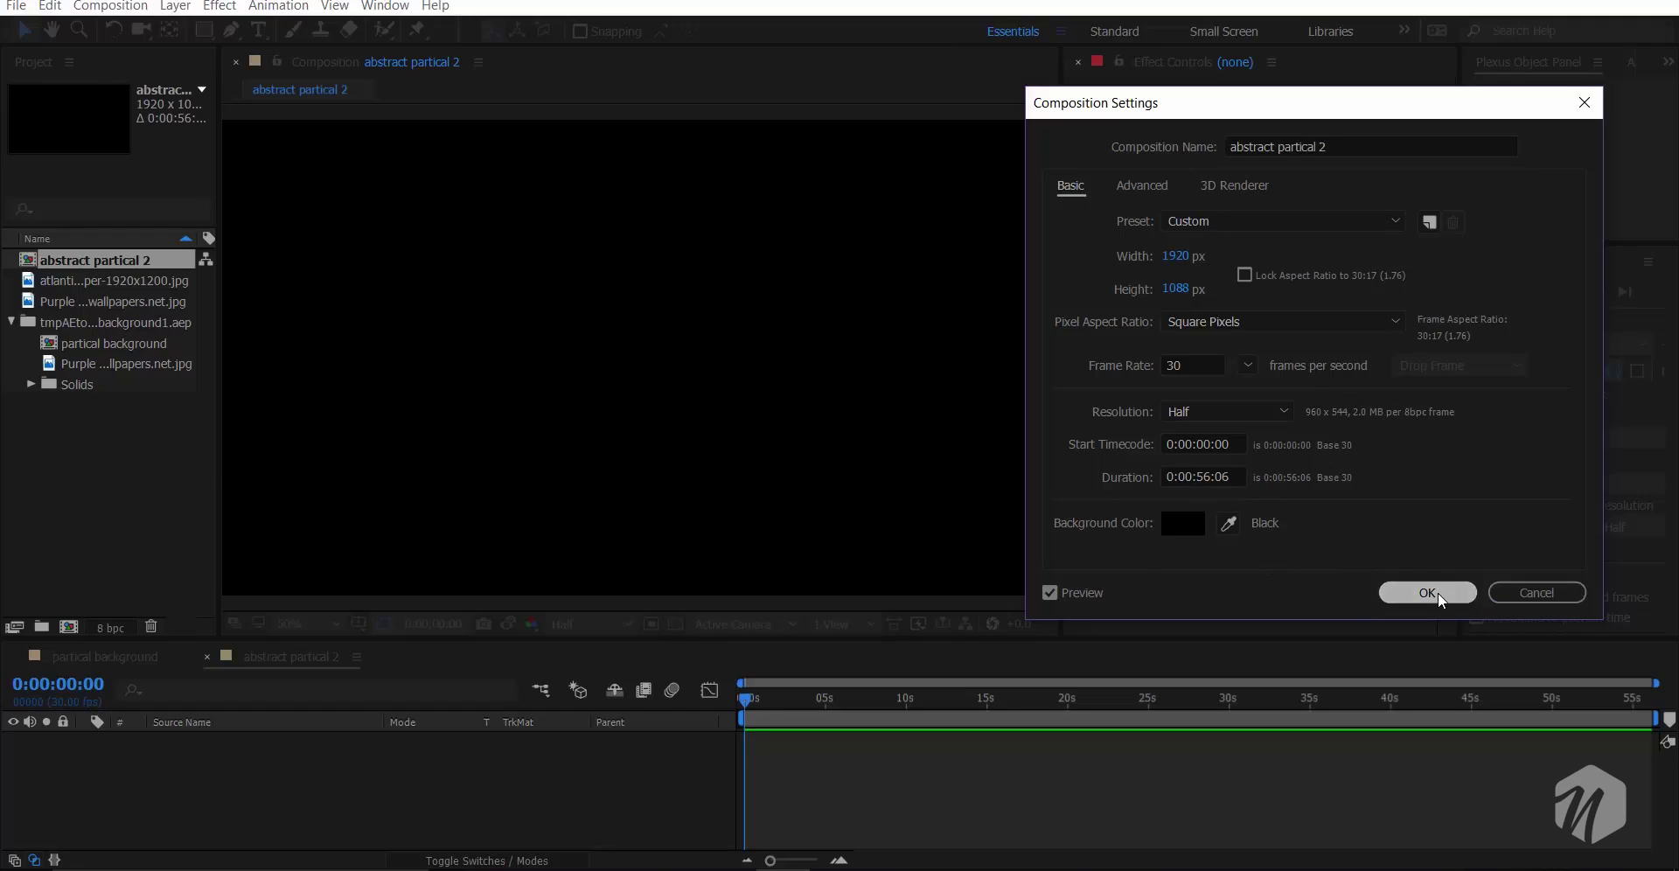
click(1428, 593)
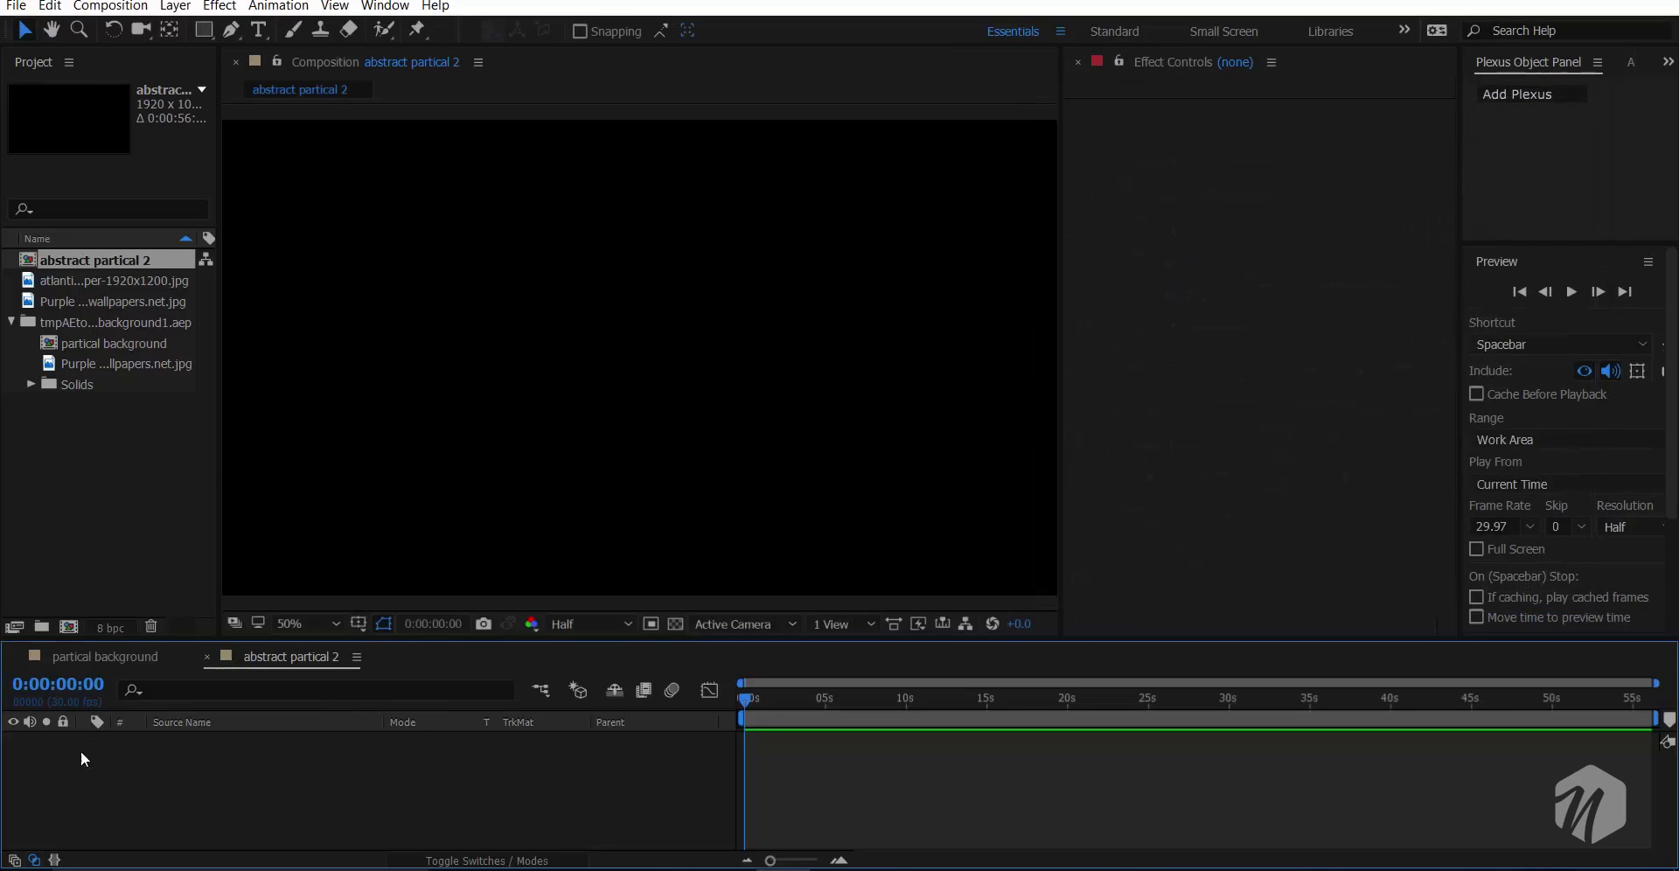
- Set the project's colour depth to 32 bpc
alt+click(118, 628)
alt+click(117, 629)
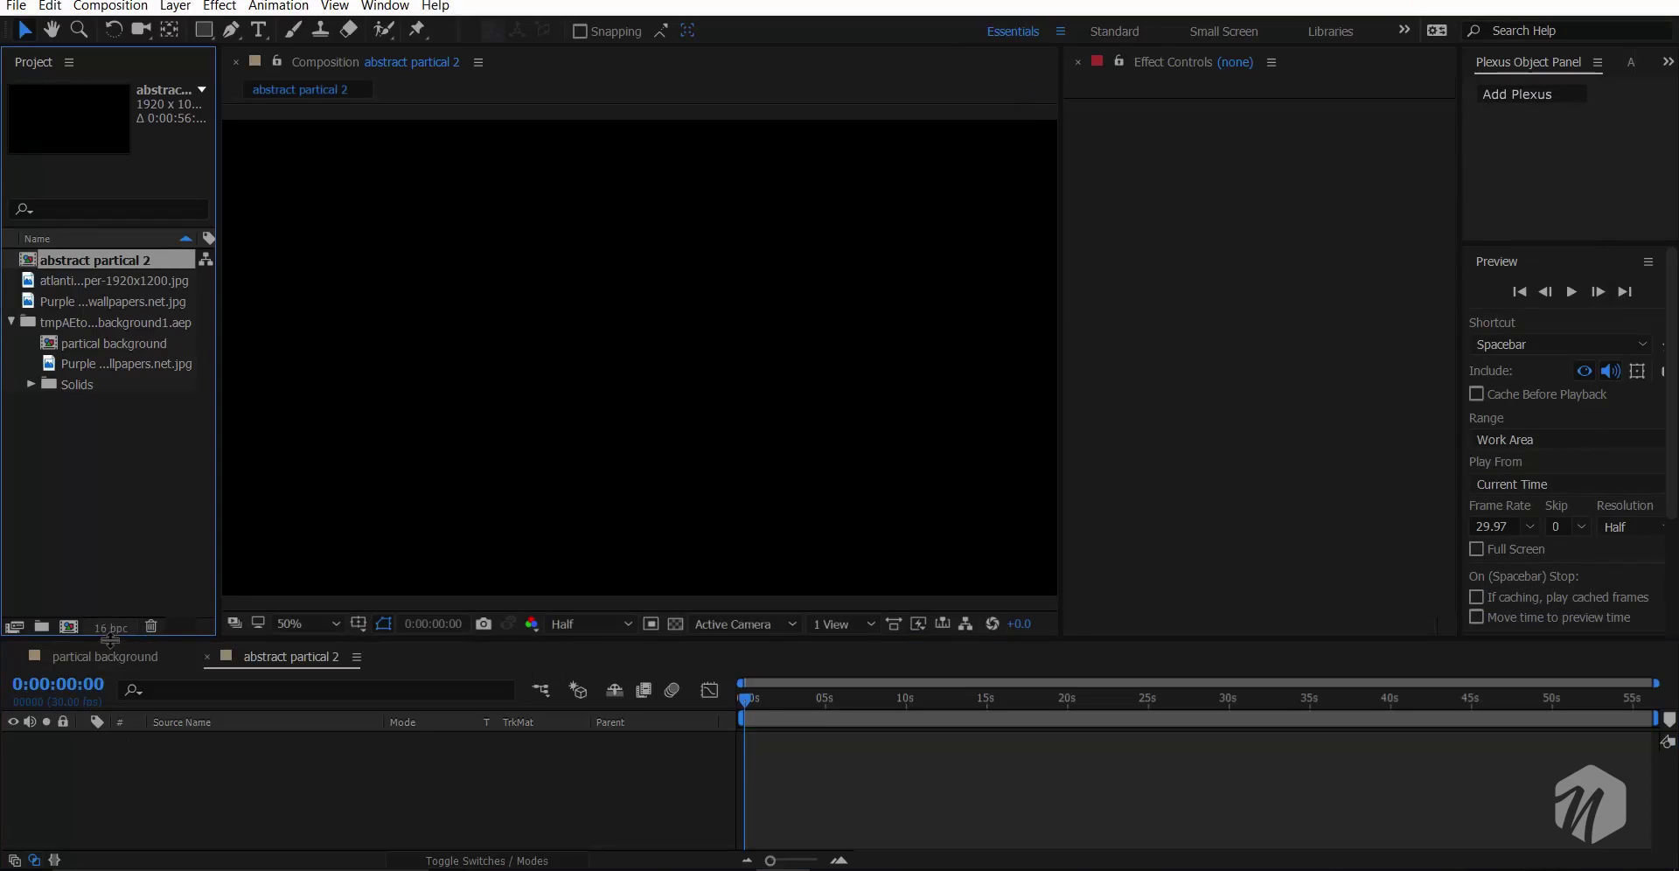
click(75, 418)
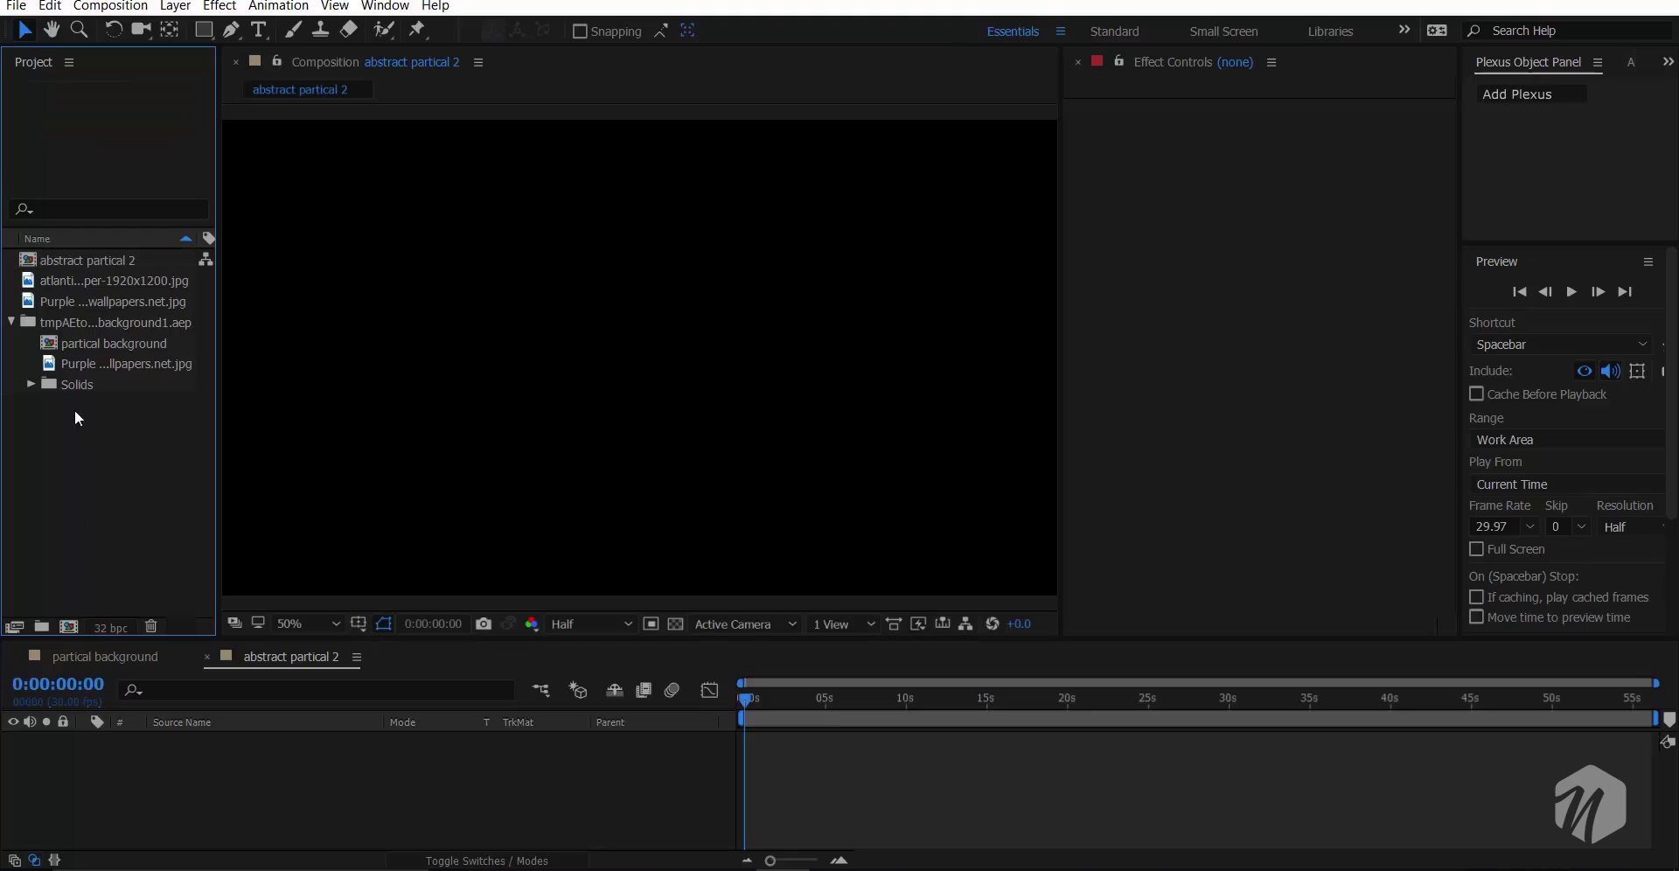
- Preview the imported wallpaper images, view the atlantis_on_fire wallpaper footage enlarged, and close its viewer
click(112, 364)
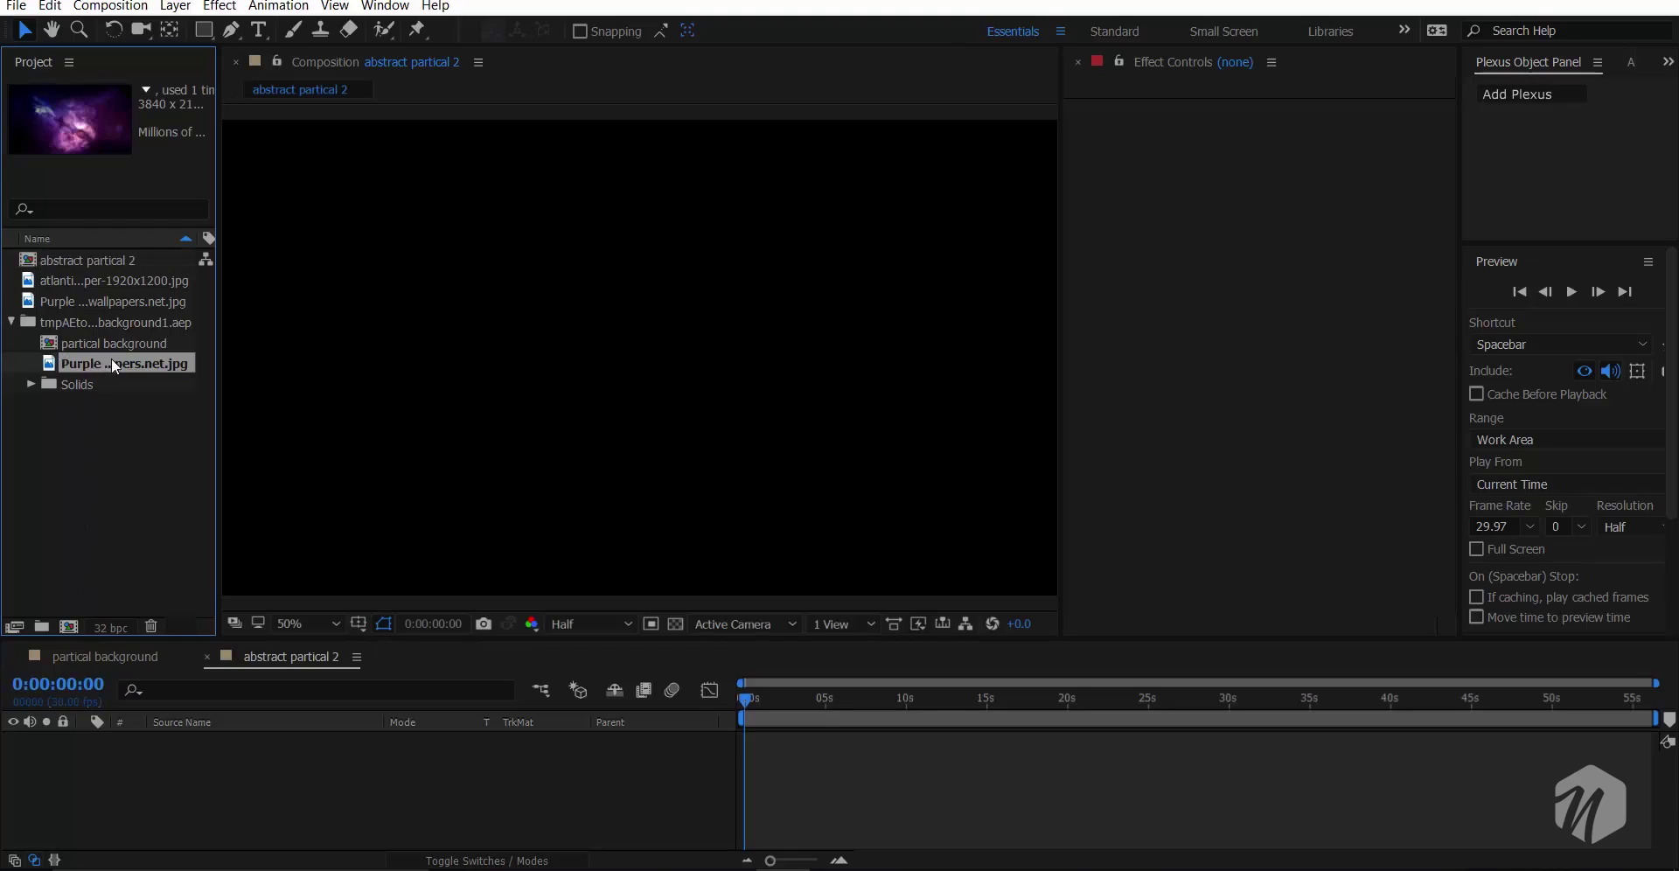
click(84, 301)
click(86, 286)
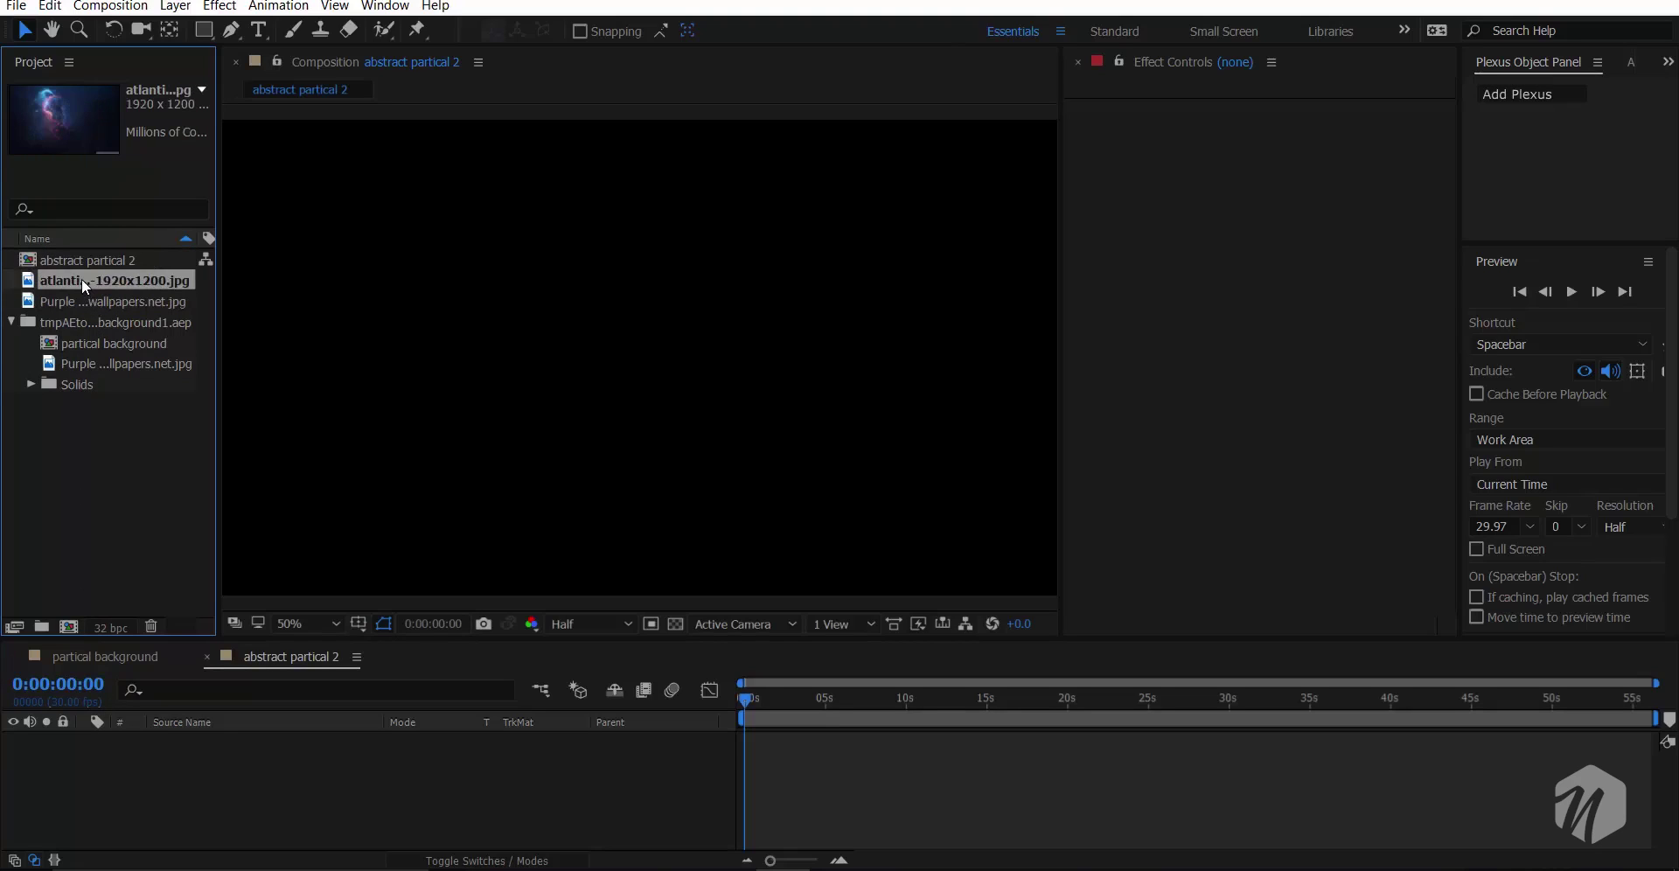
double_click(81, 278)
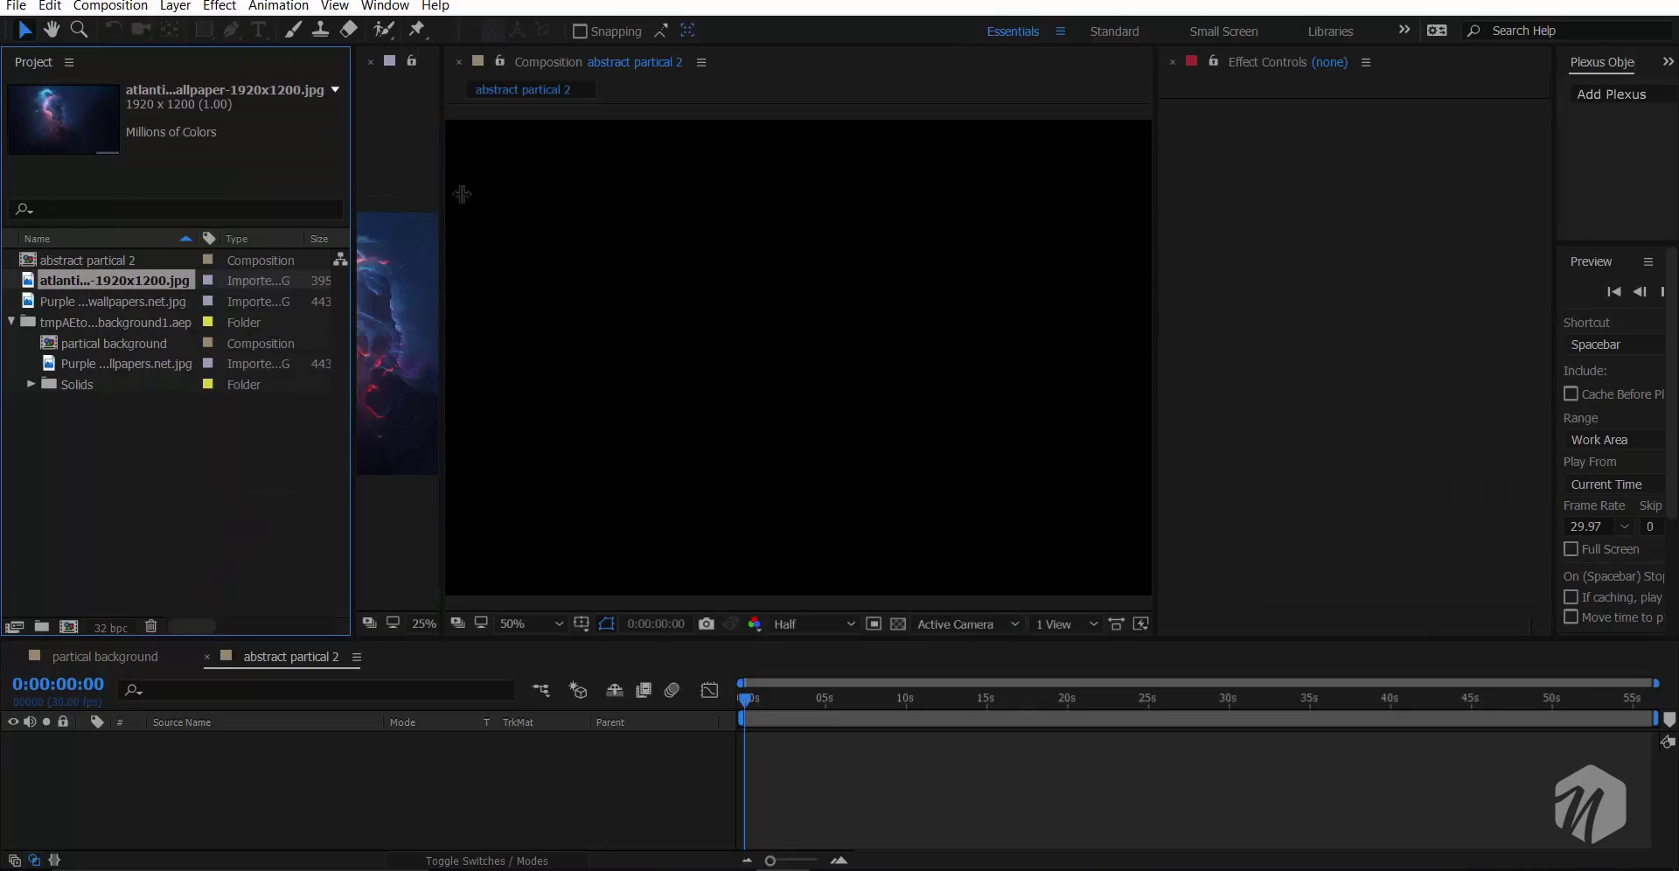
drag(442, 193, 803, 207)
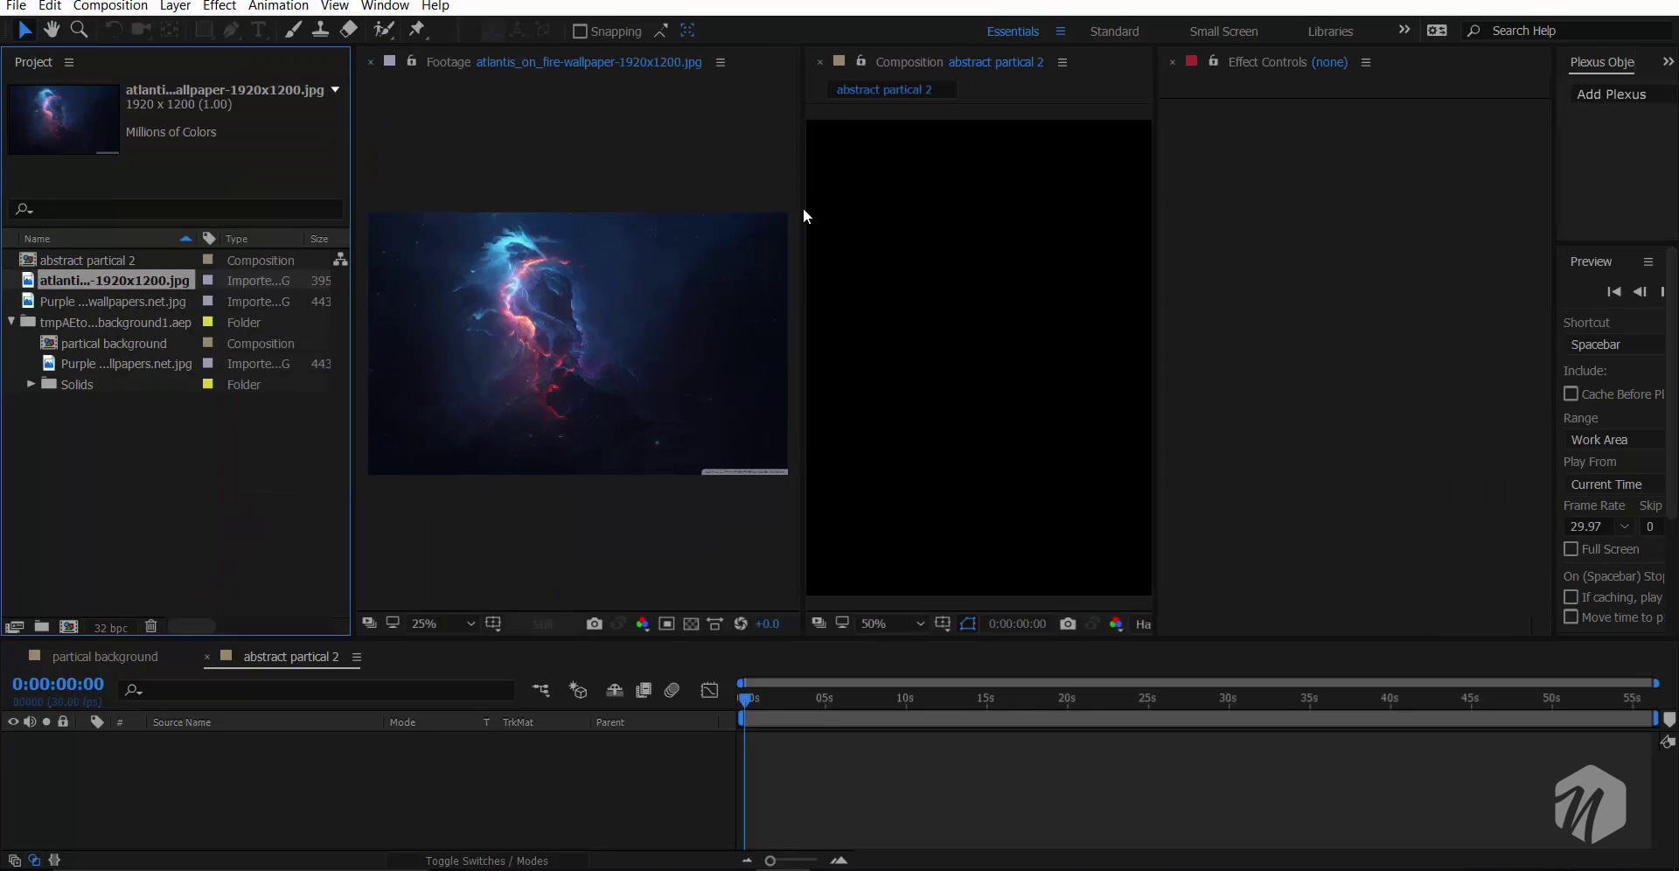
click(368, 61)
- Resize the workspace to give the composition view more width while keeping room for the effect controls
click(920, 306)
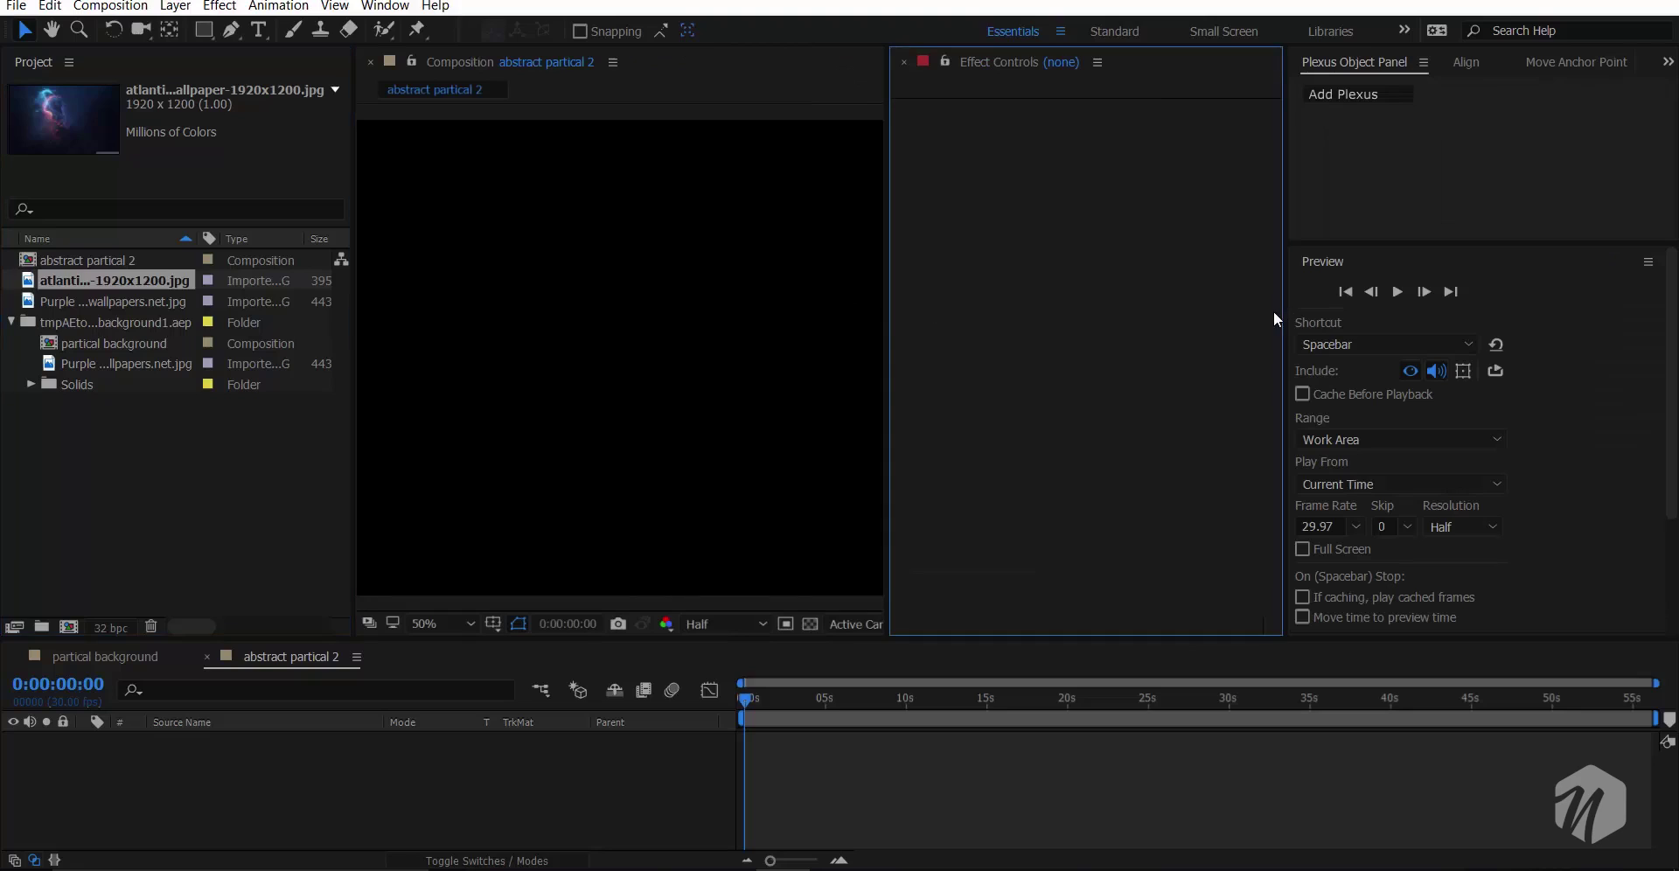
drag(886, 416, 1200, 415)
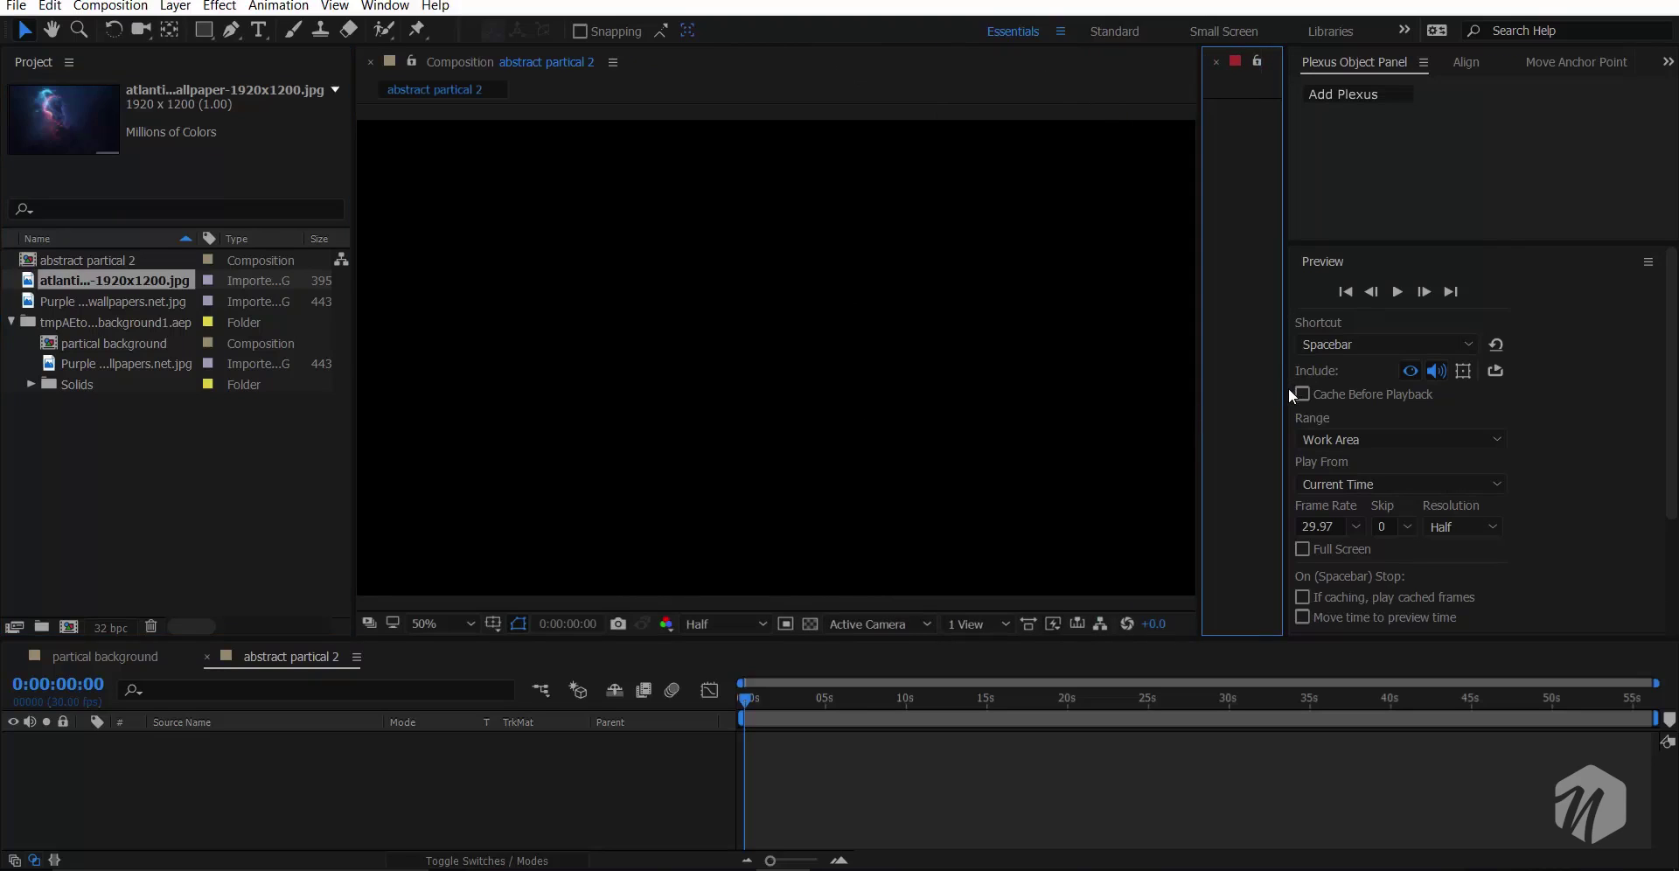
drag(1290, 390, 1526, 390)
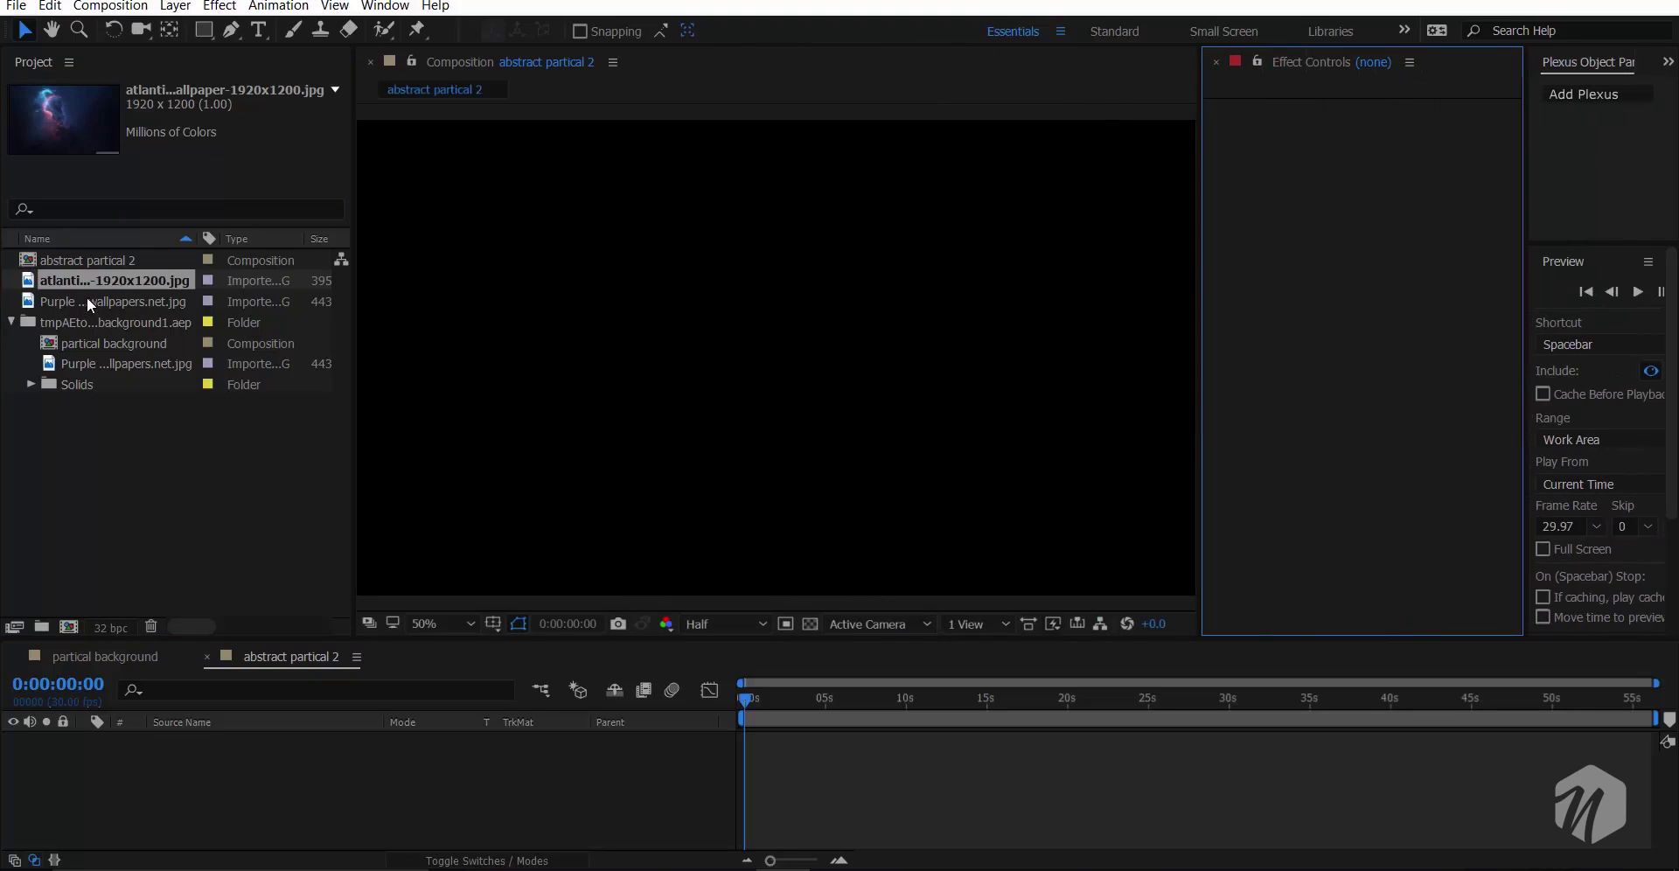
- Add the atlantis_on_fire wallpaper to the abstract partical 2 timeline and hide its layer
drag(87, 281, 266, 801)
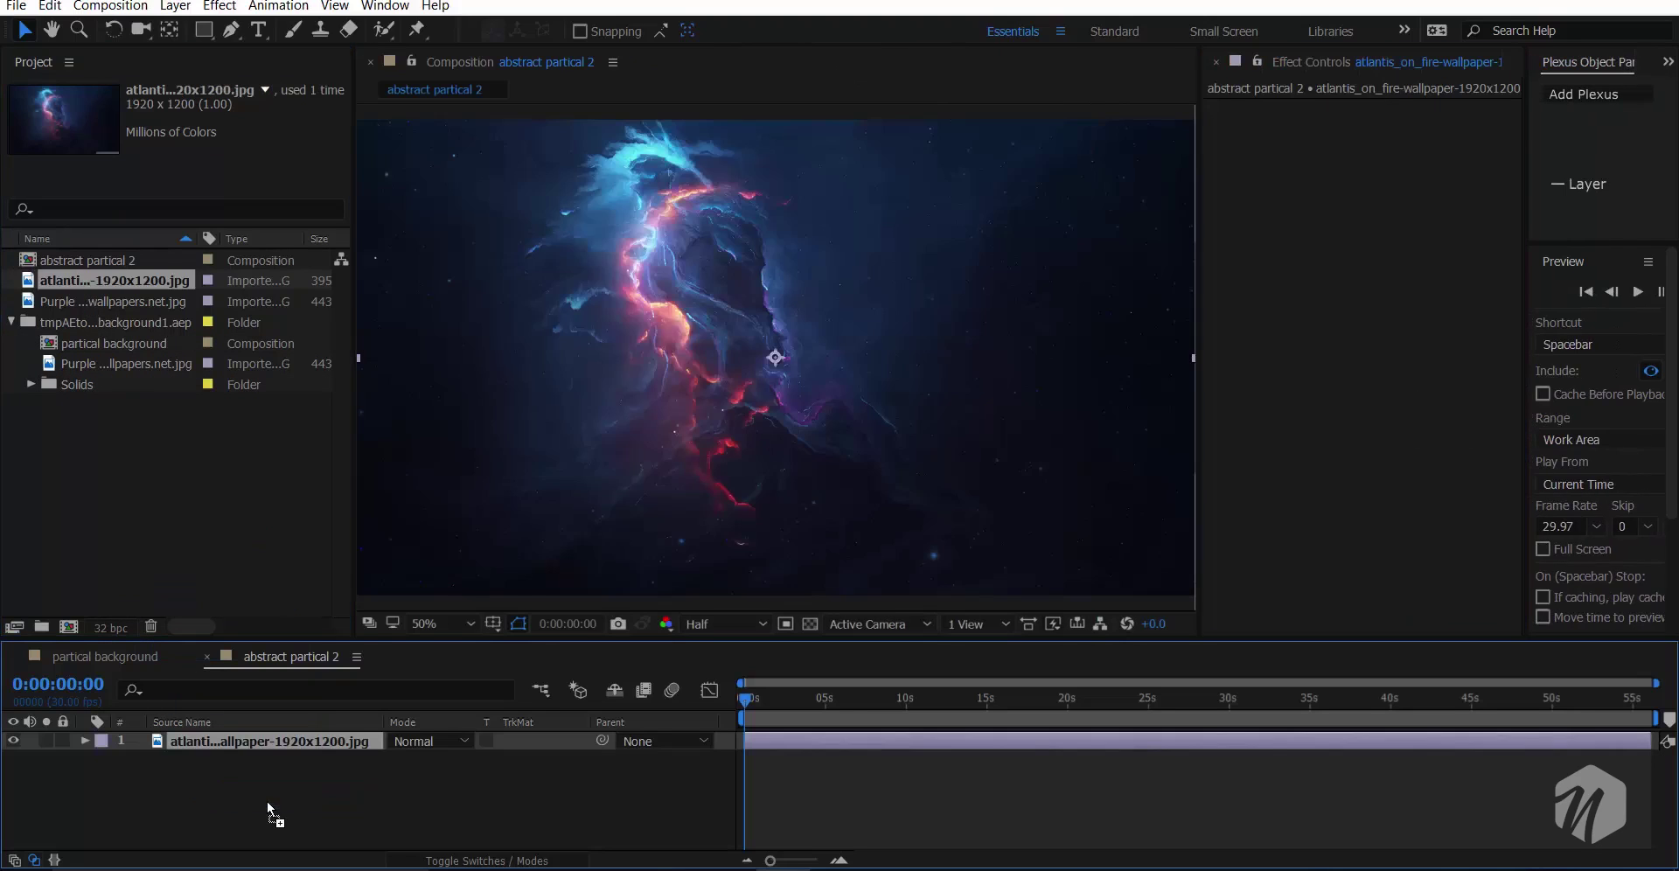
key(comma)
key(comma)
key(period)
key(period)
key(comma)
click(14, 741)
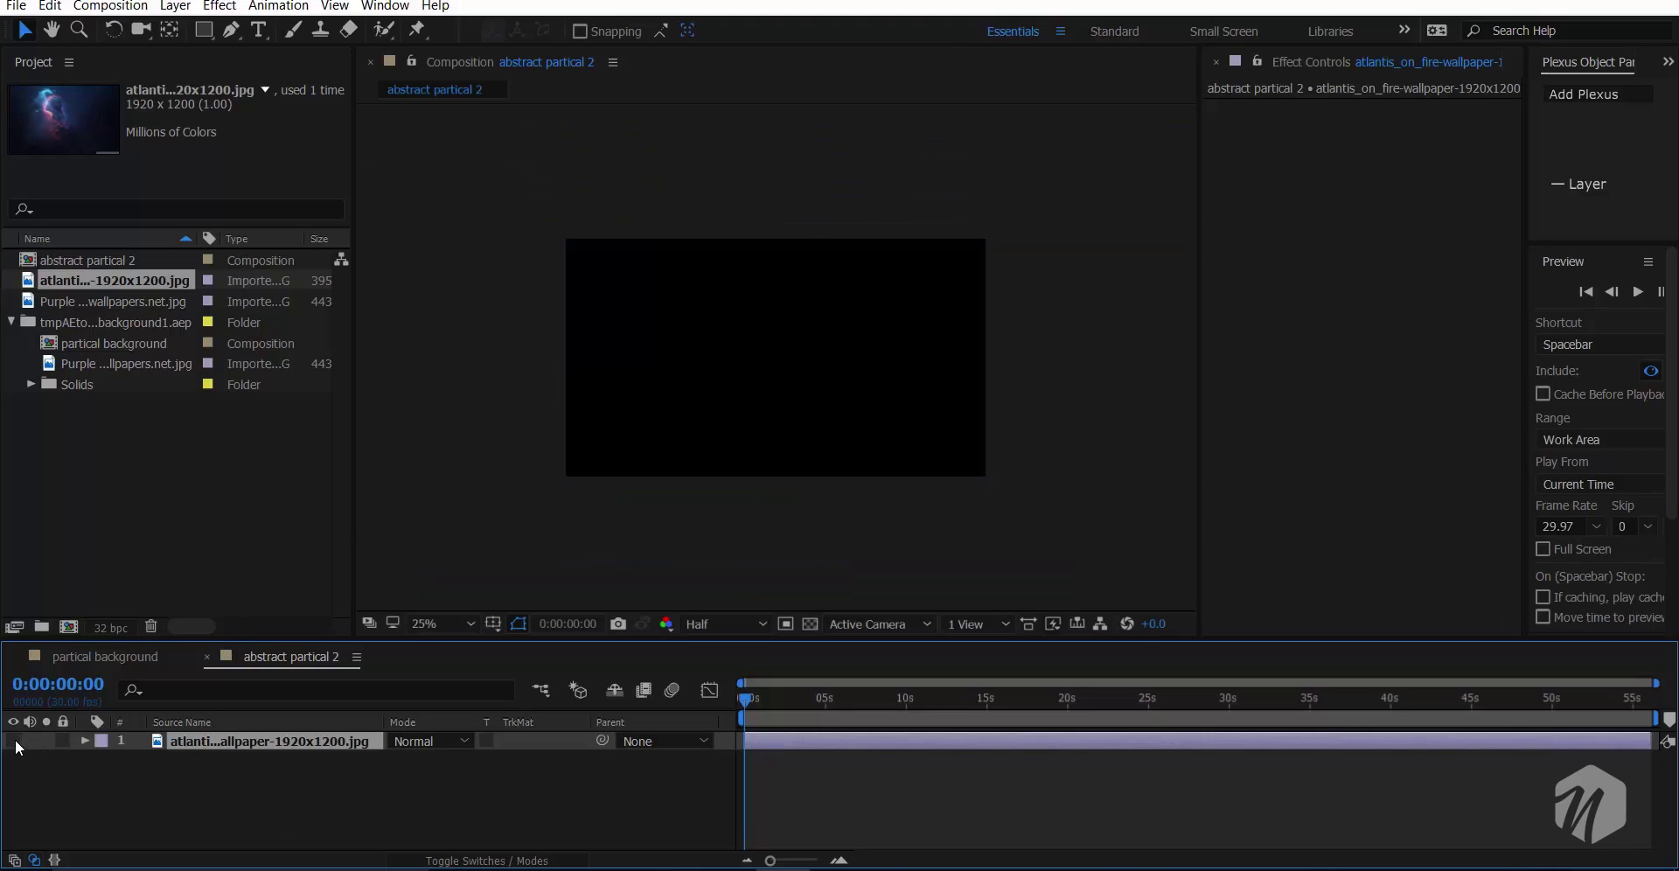
- Create a new 1920 x 1088 px solid layer named form in the abstract partical 2 composition
right_click(138, 786)
mouse_move(263, 609)
click(469, 655)
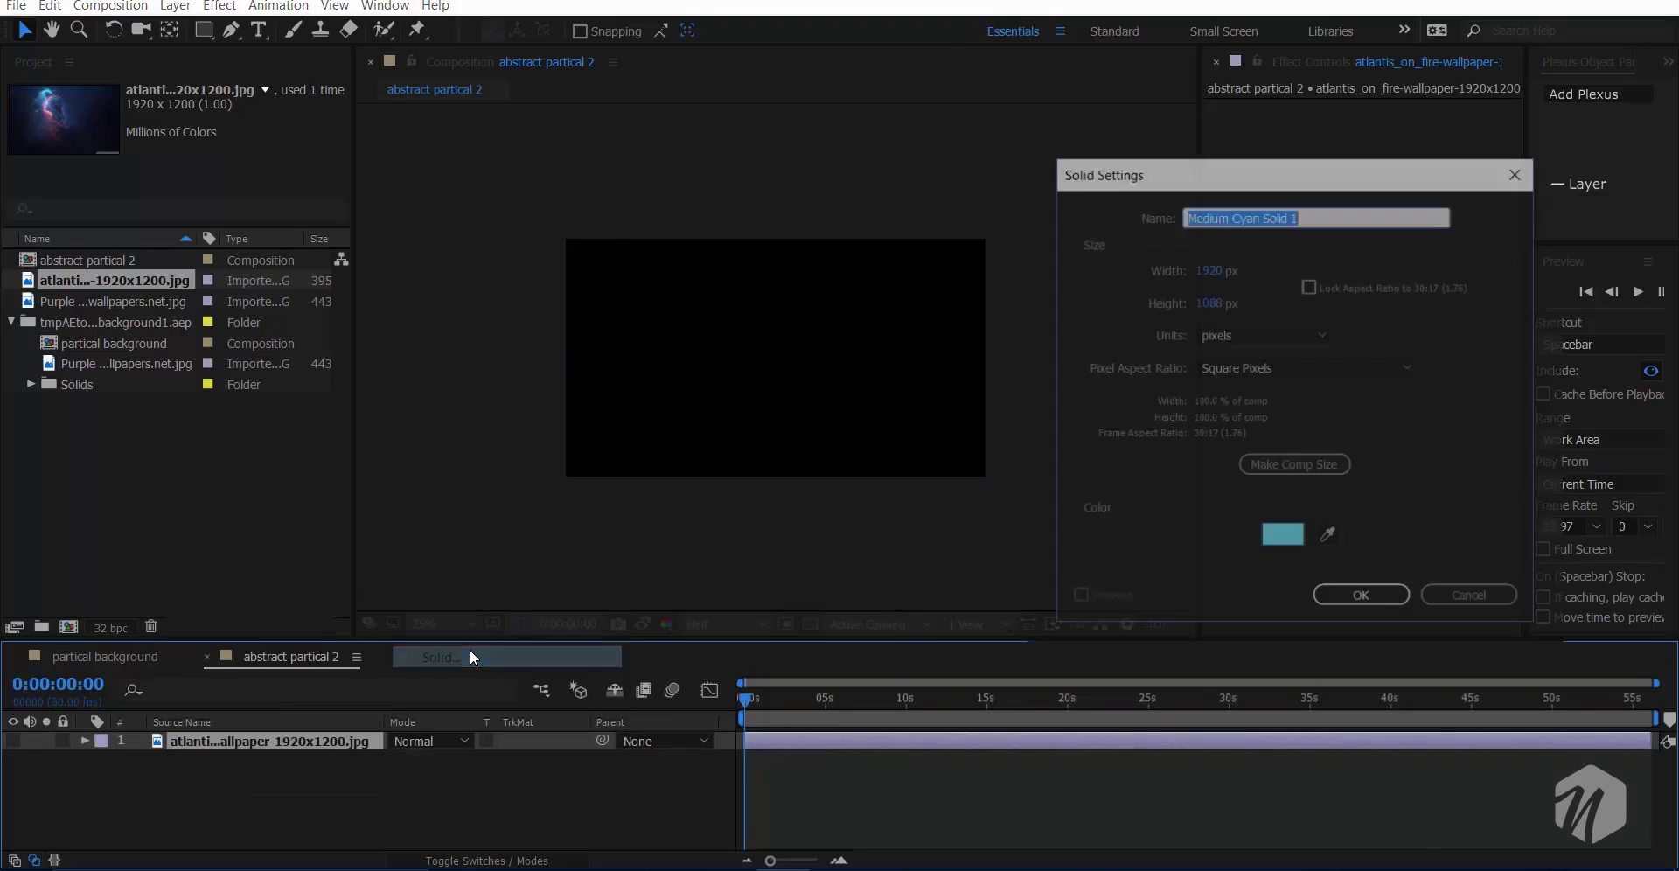
text(form)
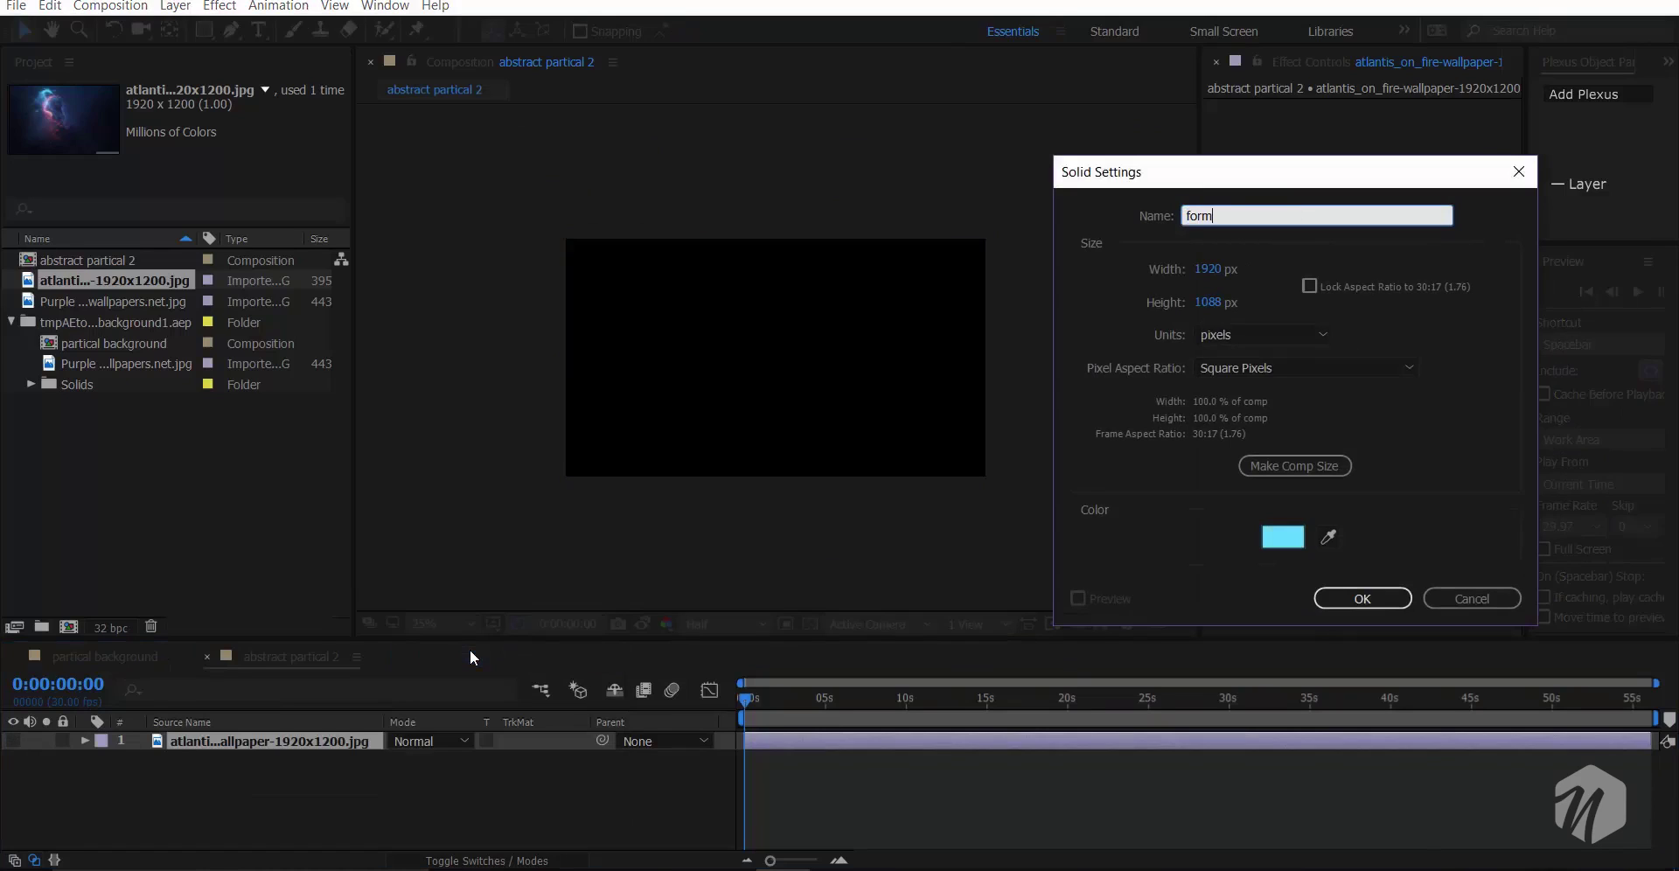
key(Return)
- Apply the Form effect to the form solid and widen the area for its effect controls
key(ctrl+space)
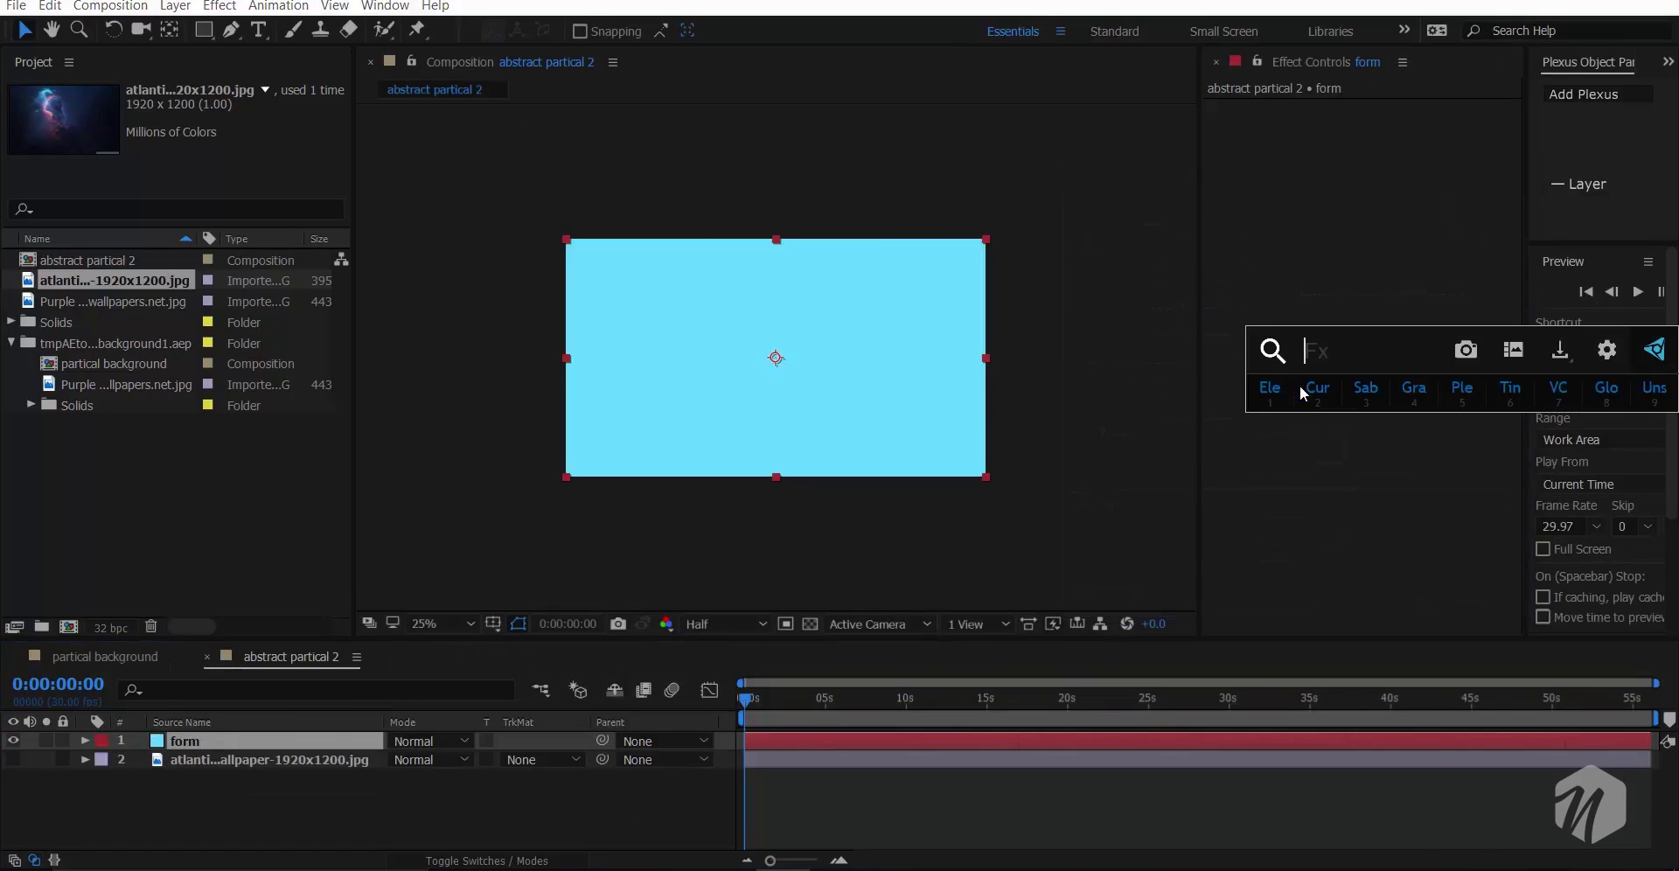
text(form)
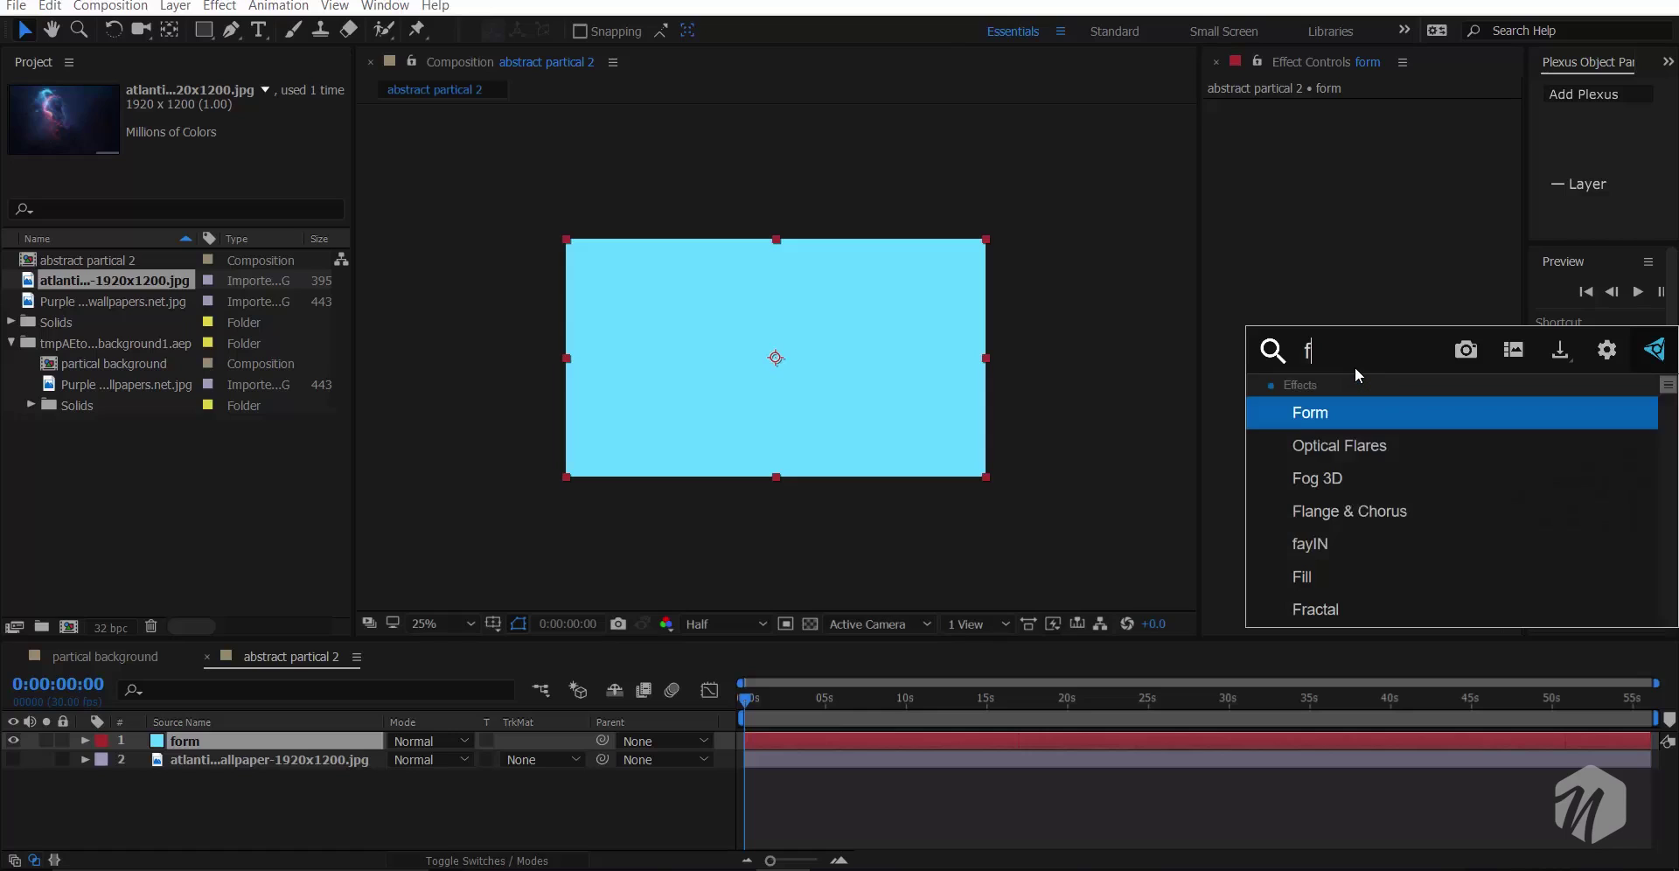
click(1338, 406)
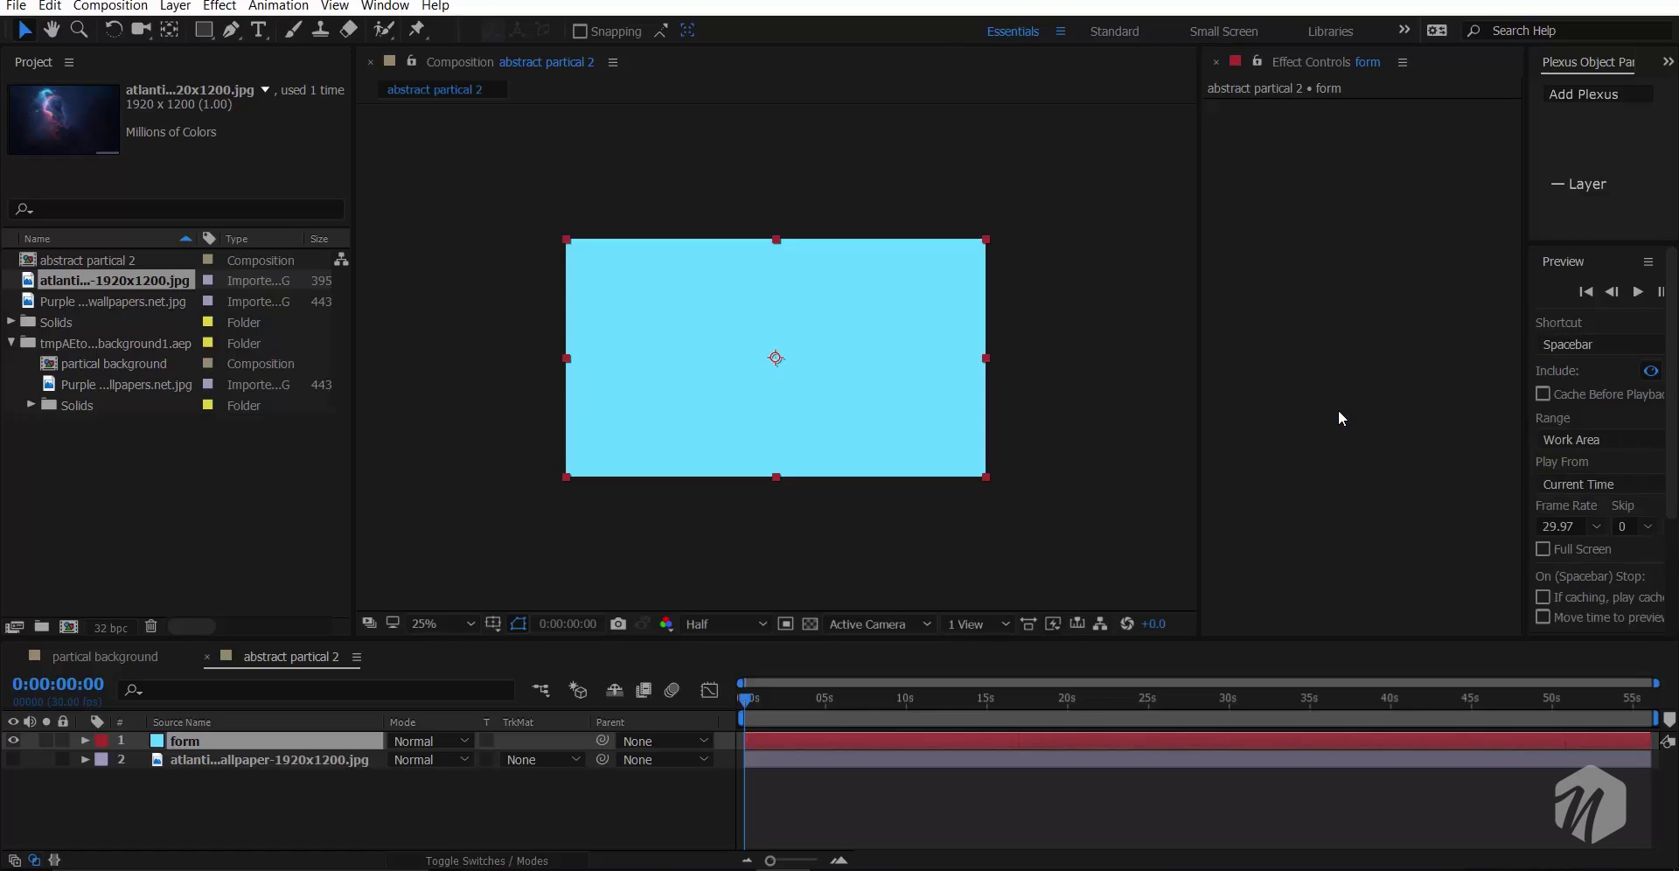
drag(1193, 436, 1084, 473)
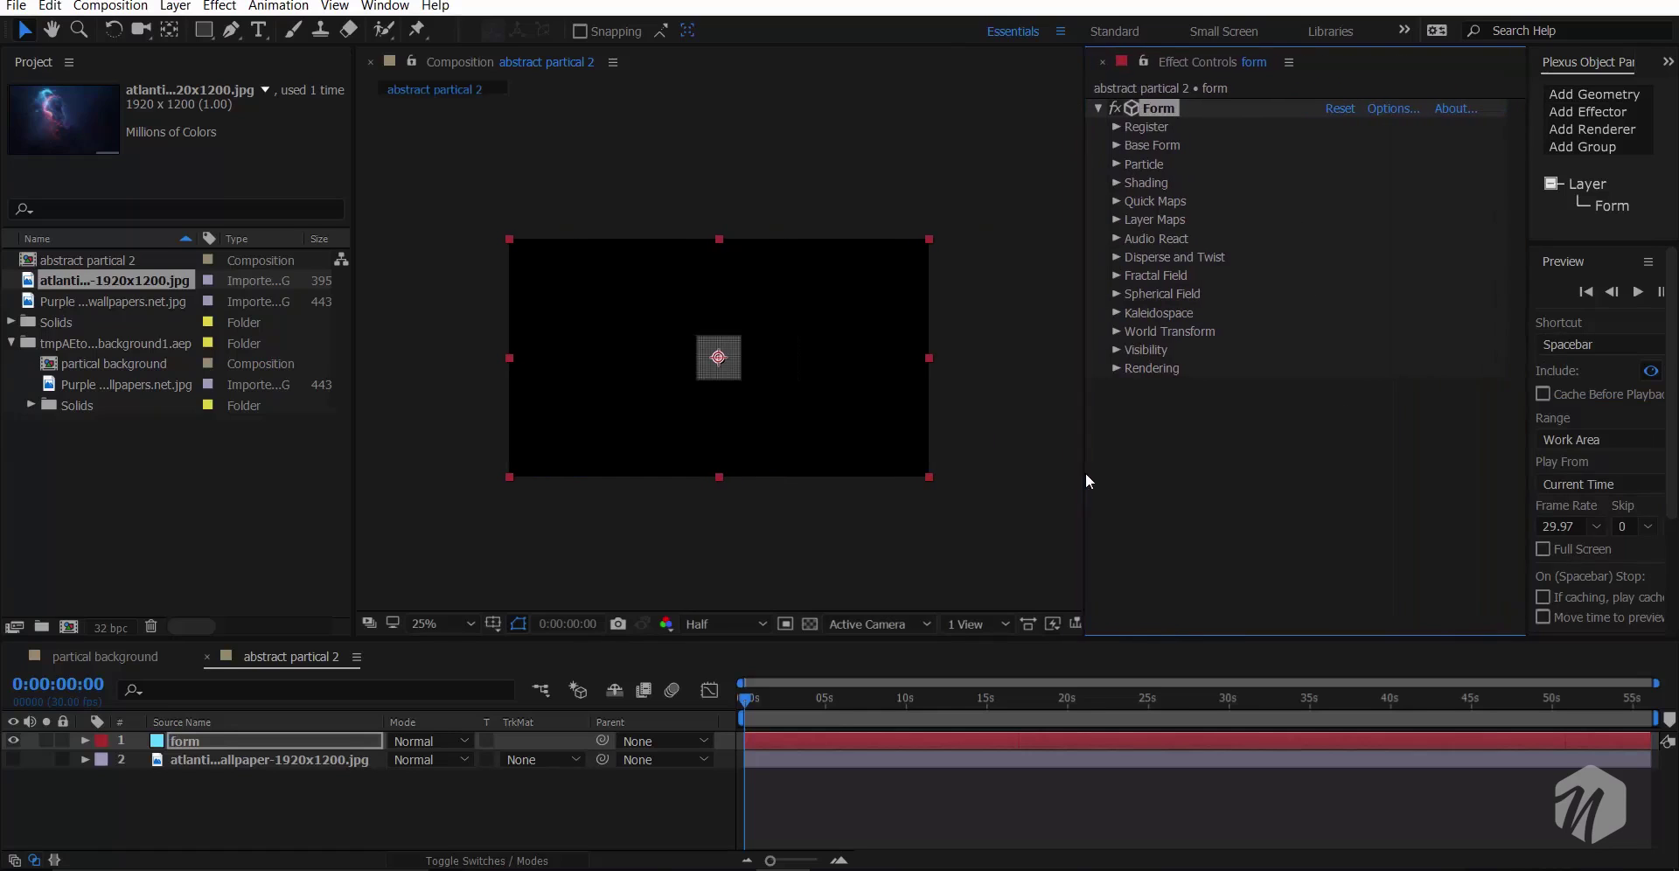
key(.)
- Add a new two-node camera to the composition using the 35mm preset
right_click(112, 806)
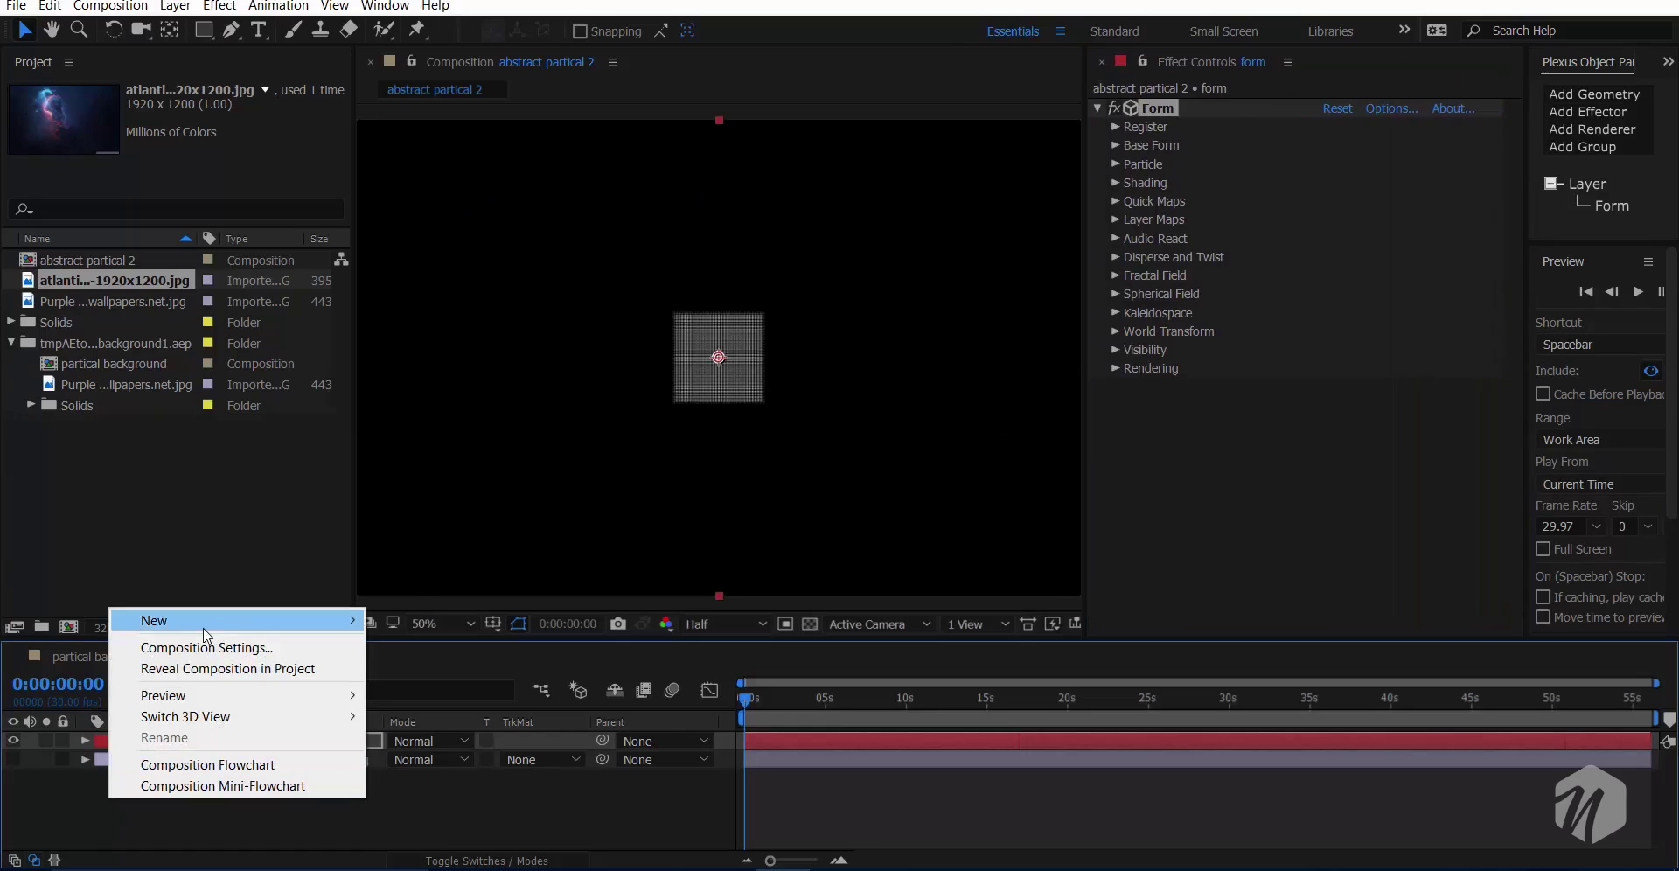
mouse_move(166, 612)
click(418, 710)
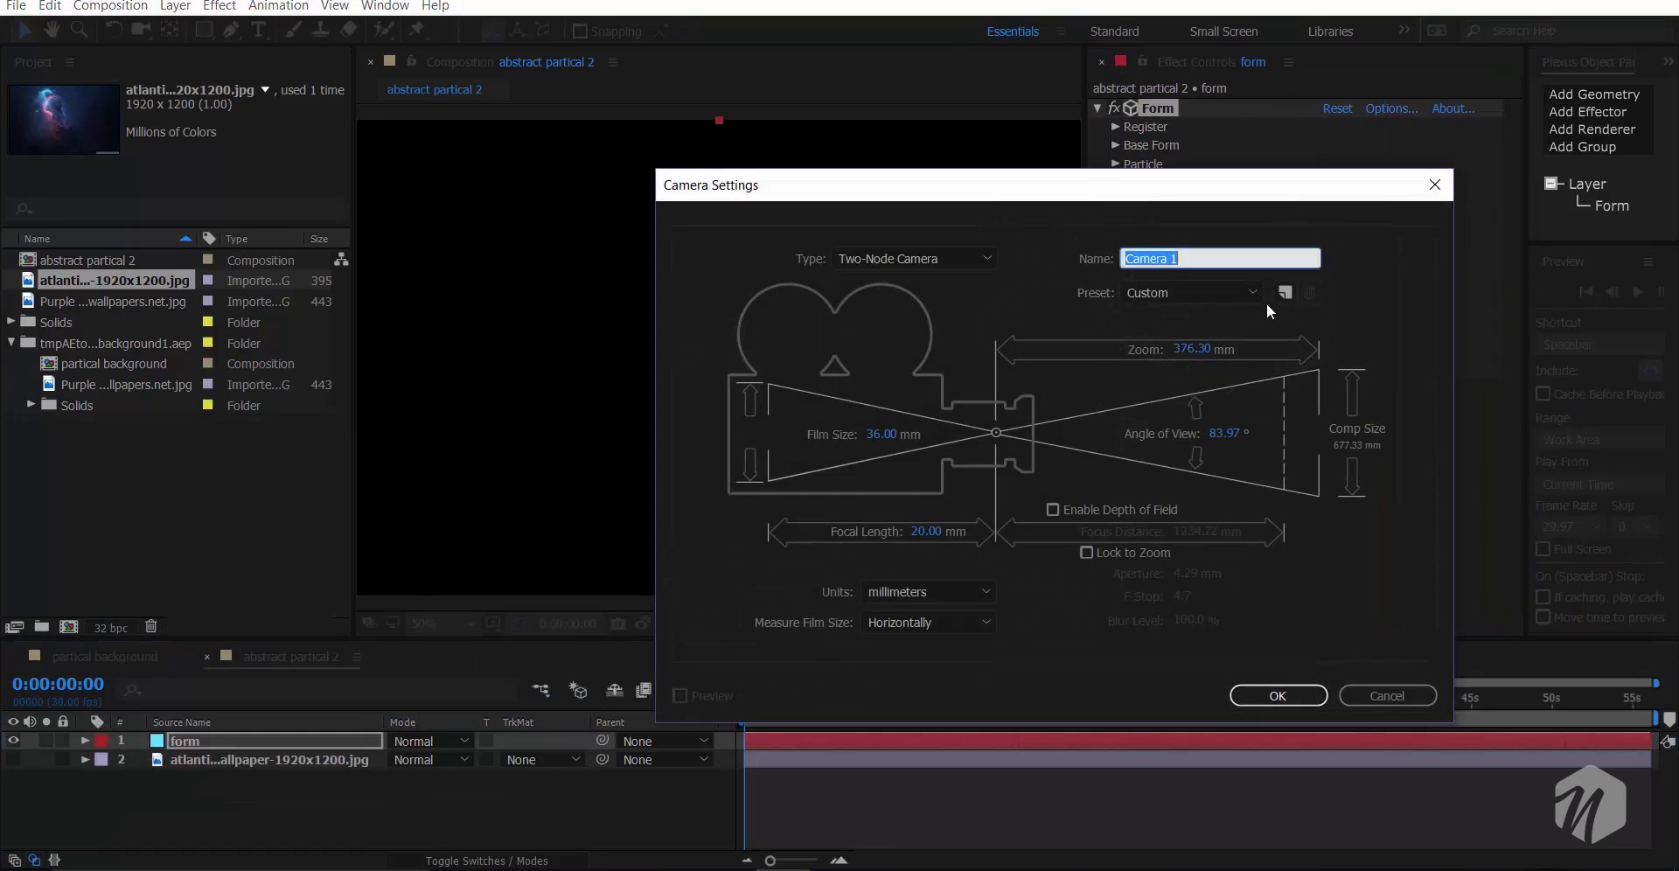
click(1258, 294)
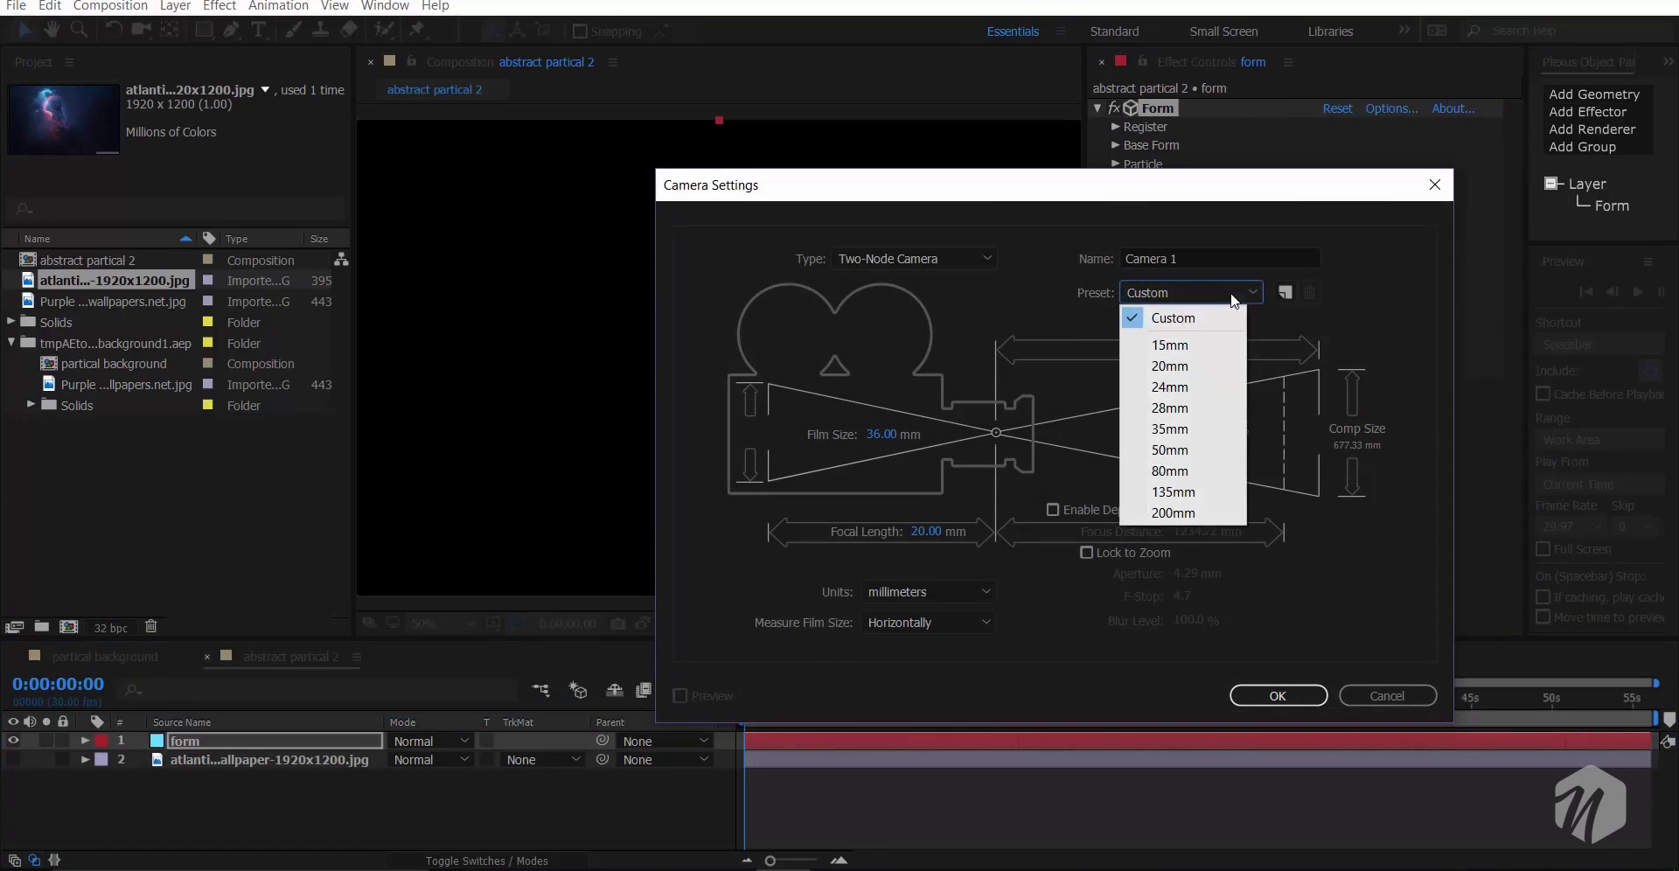
click(1170, 429)
click(1276, 696)
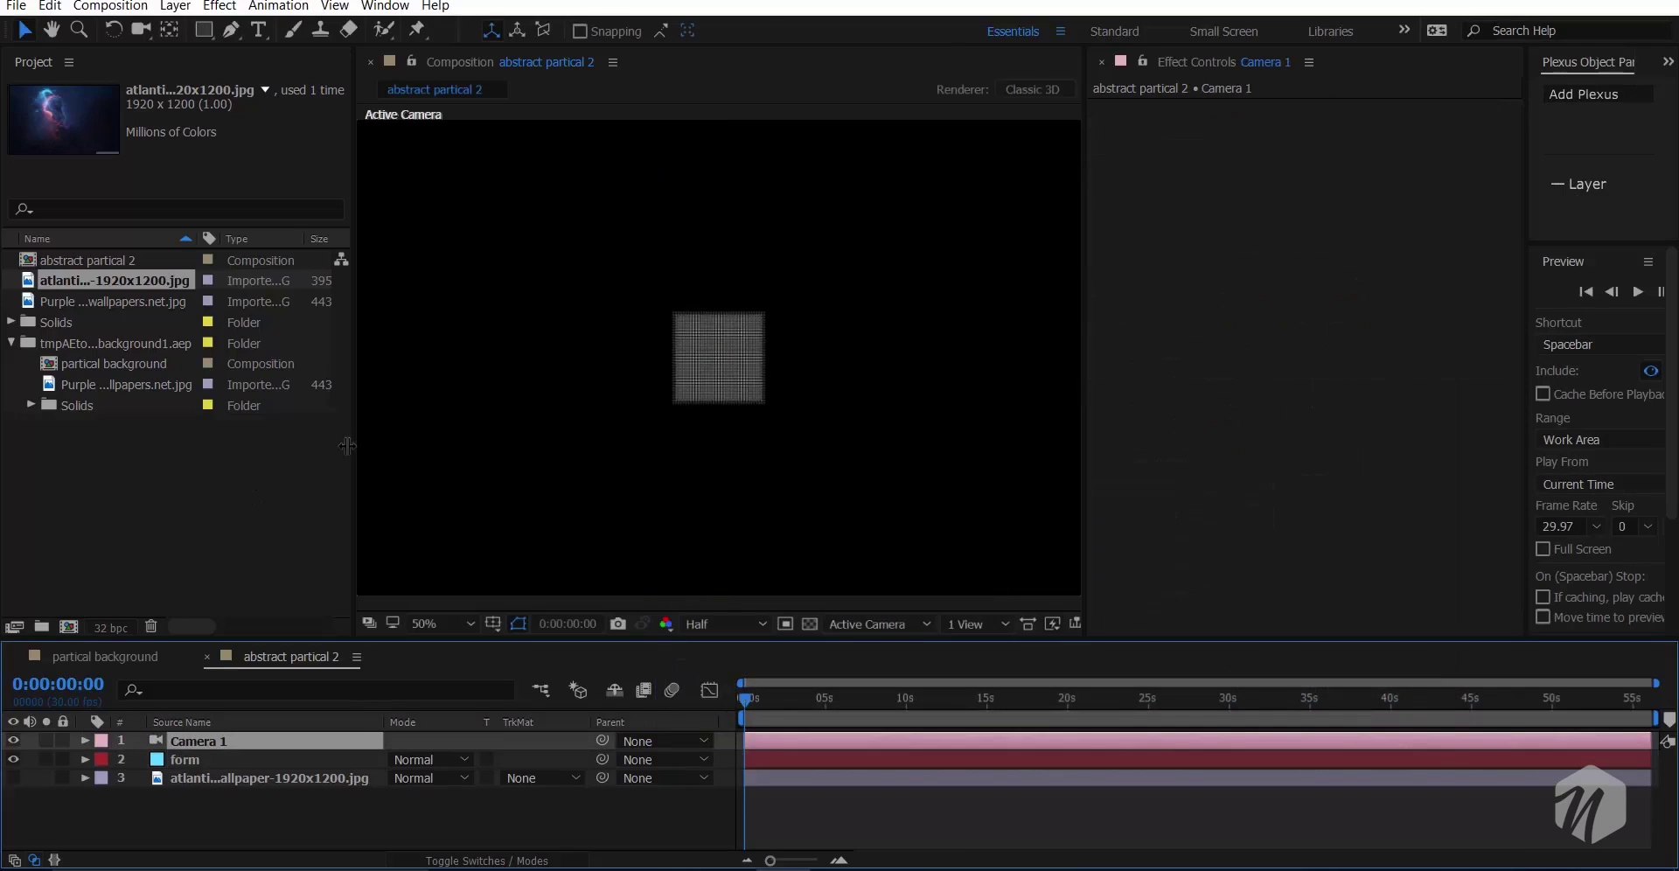
- Narrow the project area and open the form layer's Base Form settings, keeping the Box - Grid type
drag(347, 446, 189, 479)
click(185, 757)
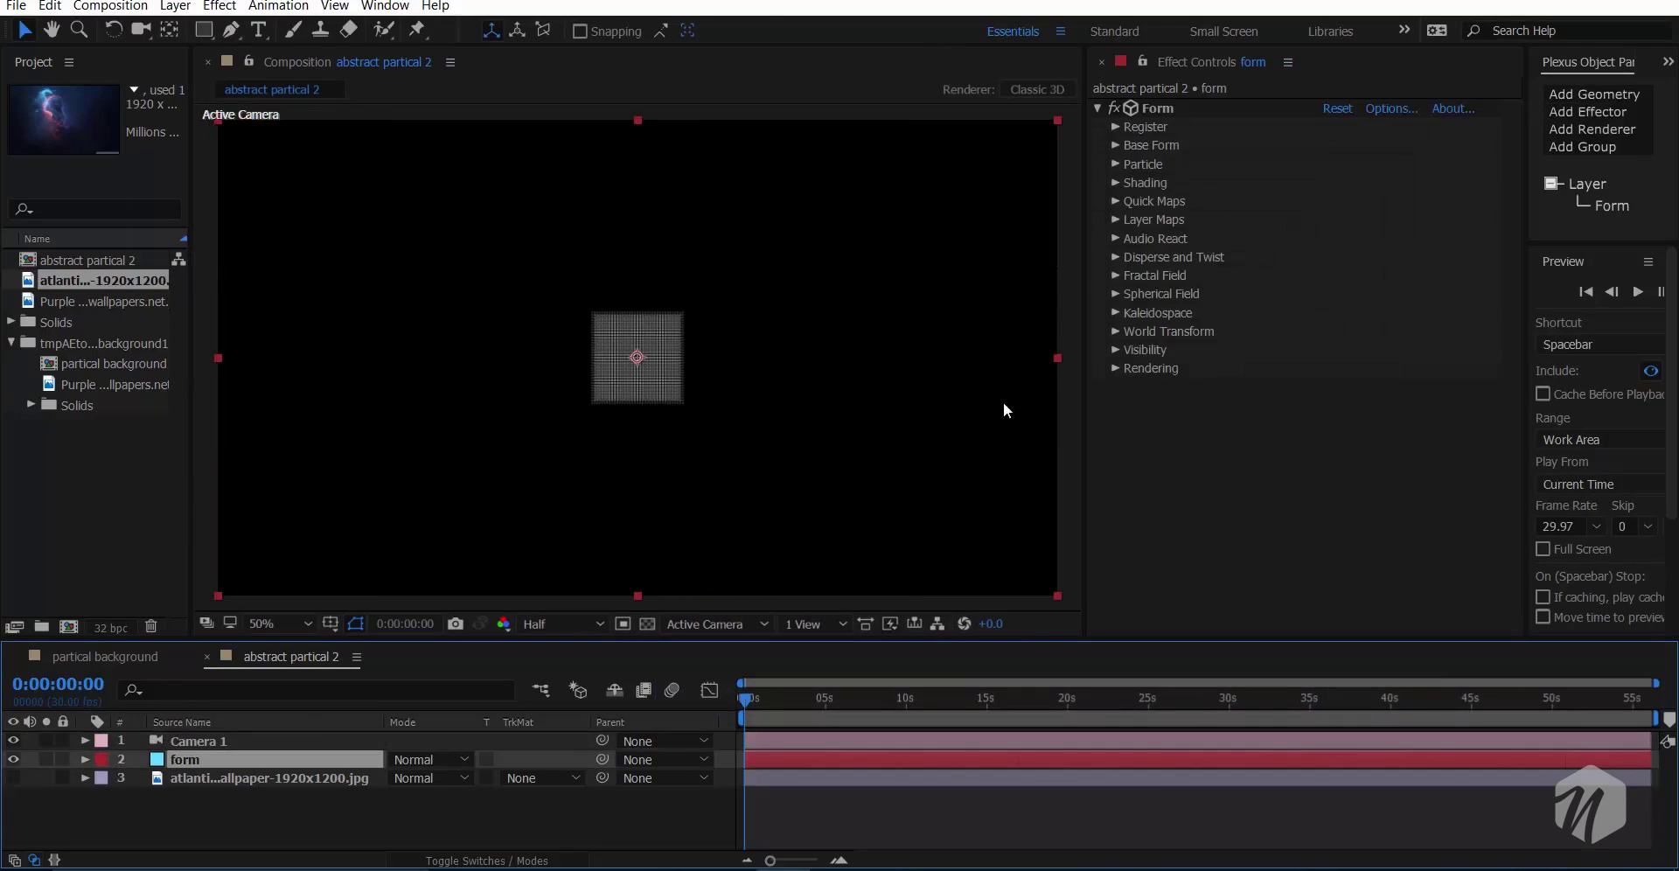
click(1116, 147)
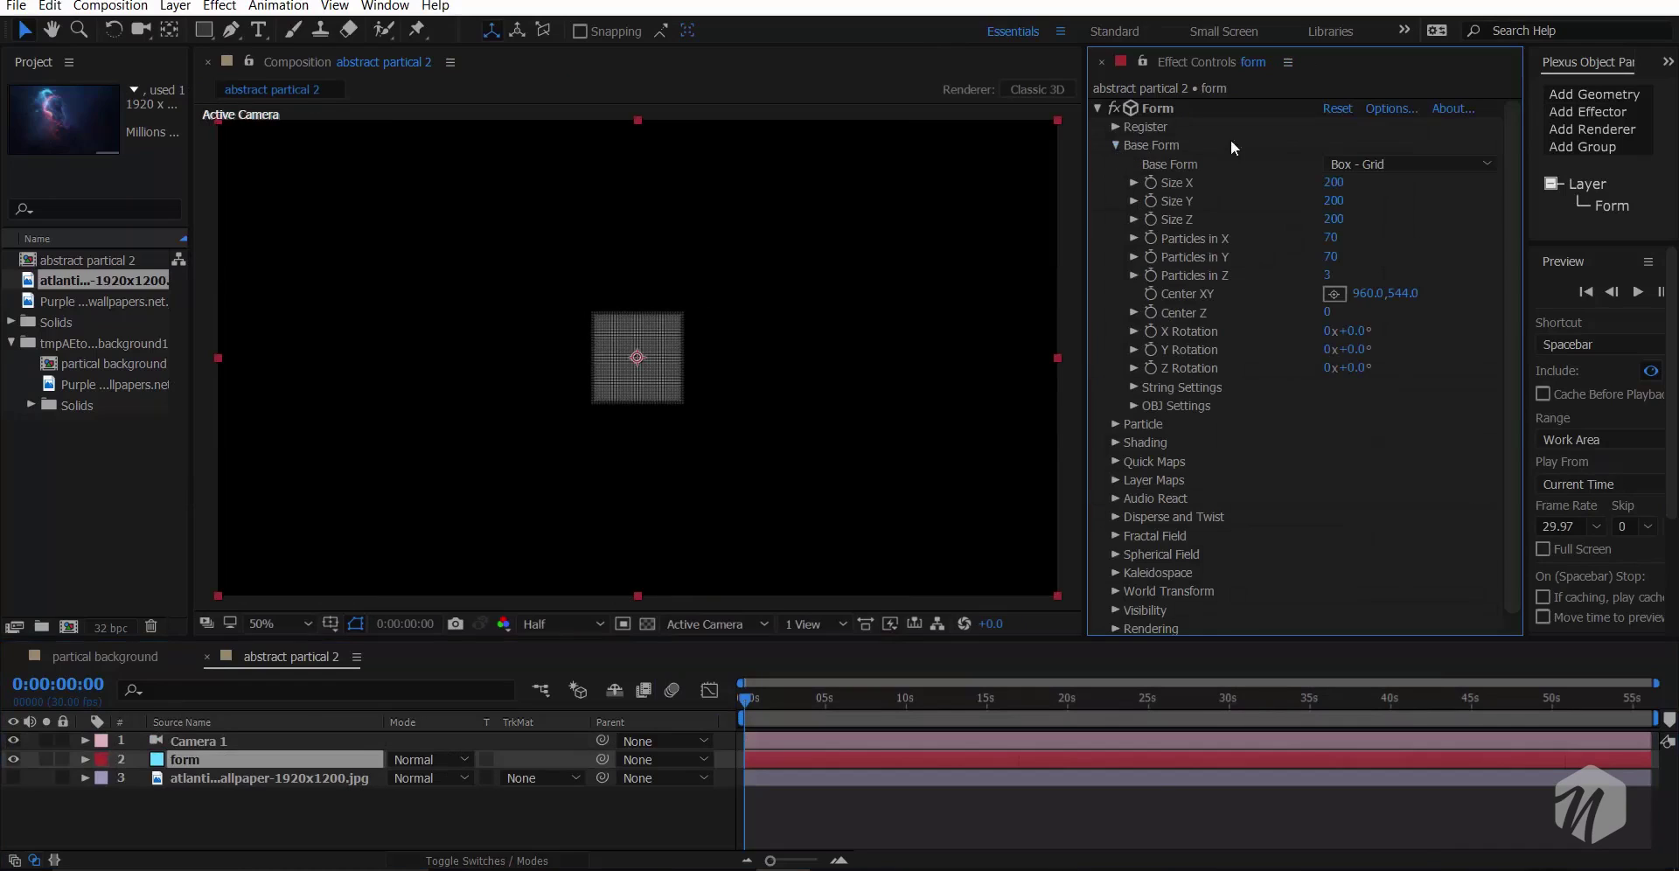
click(1399, 165)
click(1205, 198)
- Set the Base Form's Particles in Y to 38 and Particles in Z to 1
click(1334, 204)
click(1380, 231)
drag(1336, 260, 1331, 271)
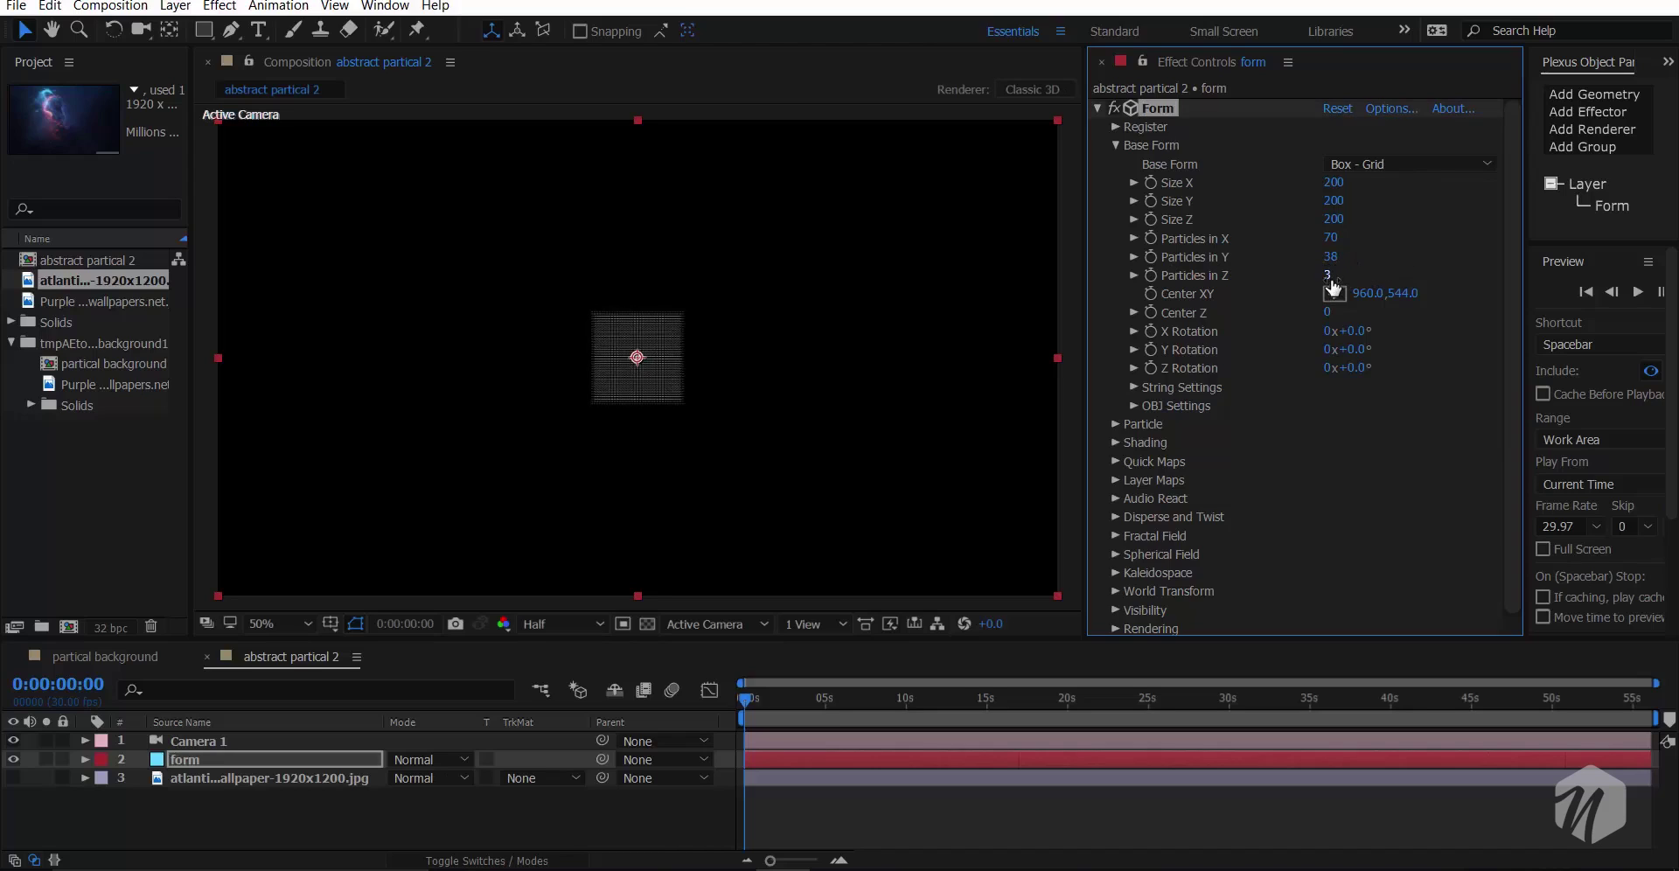
click(1328, 275)
text(1)
key(Return)
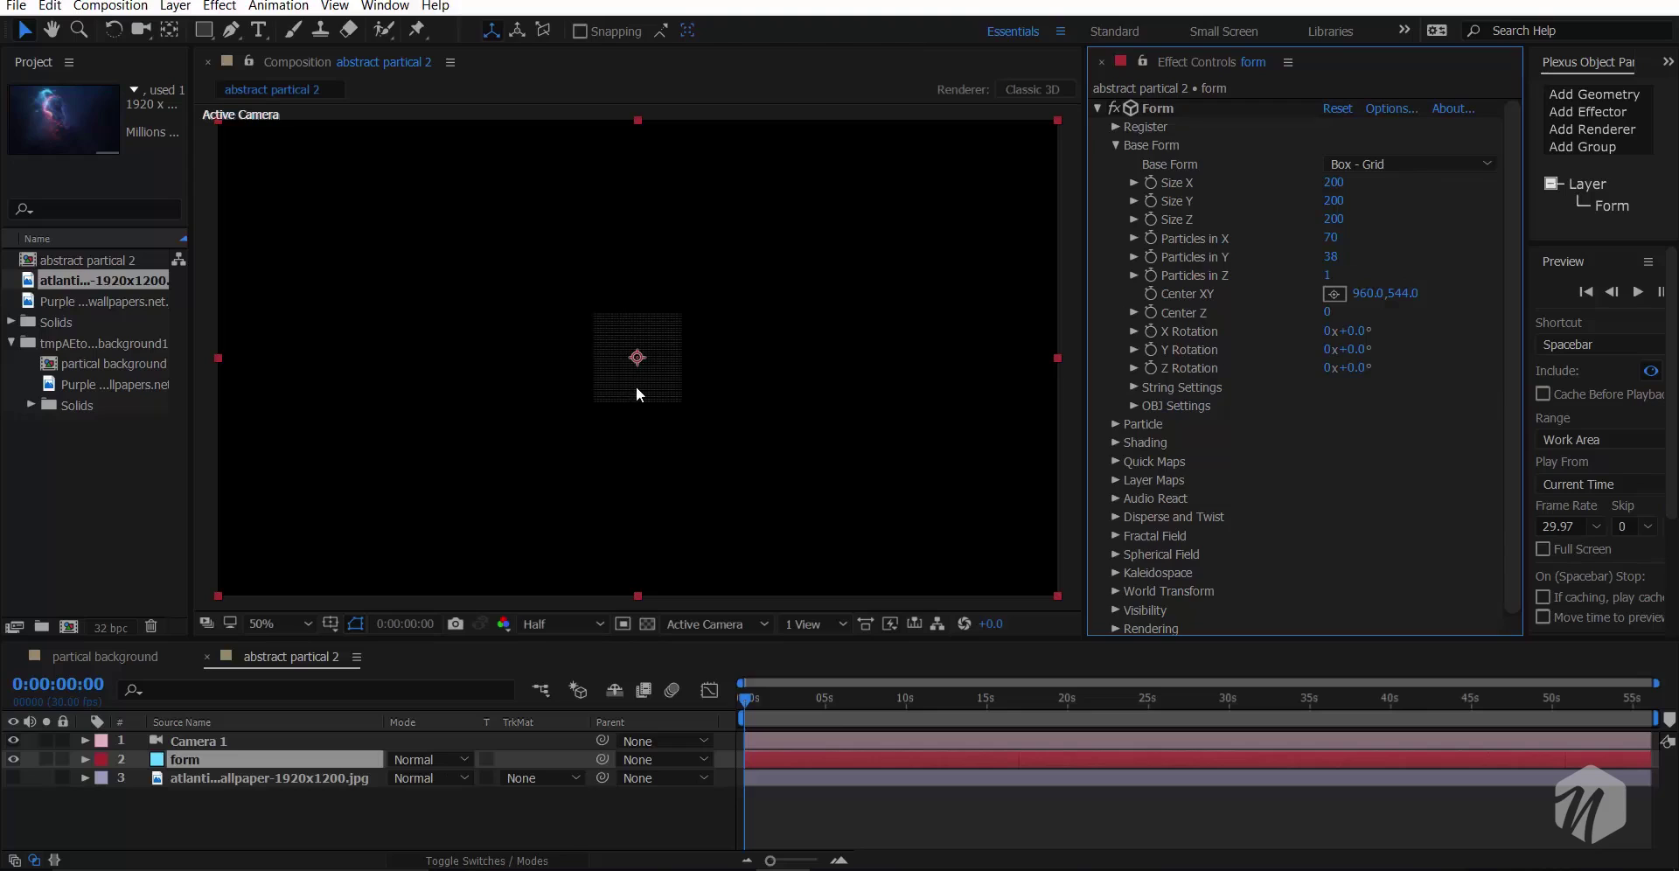
- Try orbiting the camera around the particle grid and undo the move
key(c)
drag(742, 385, 690, 390)
key(ctrl+z)
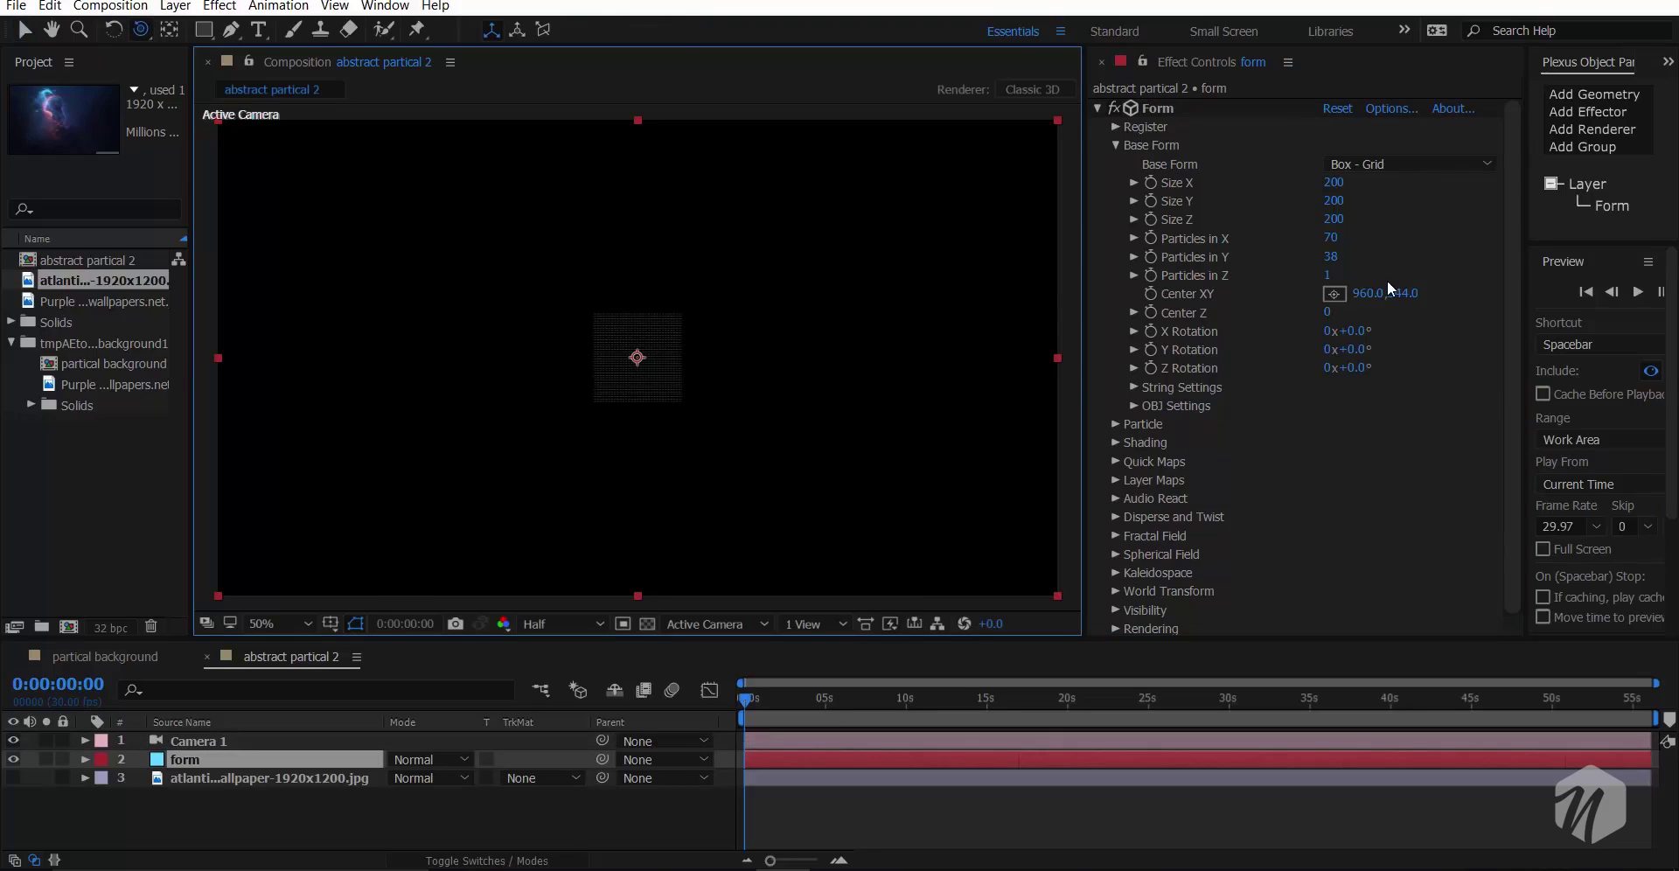
- Enlarge the Base Form to Size X 1660, Size Y 890 and Size Z 820, with 146 particles in X and 193 in Y
click(1330, 256)
text(200)
key(Return)
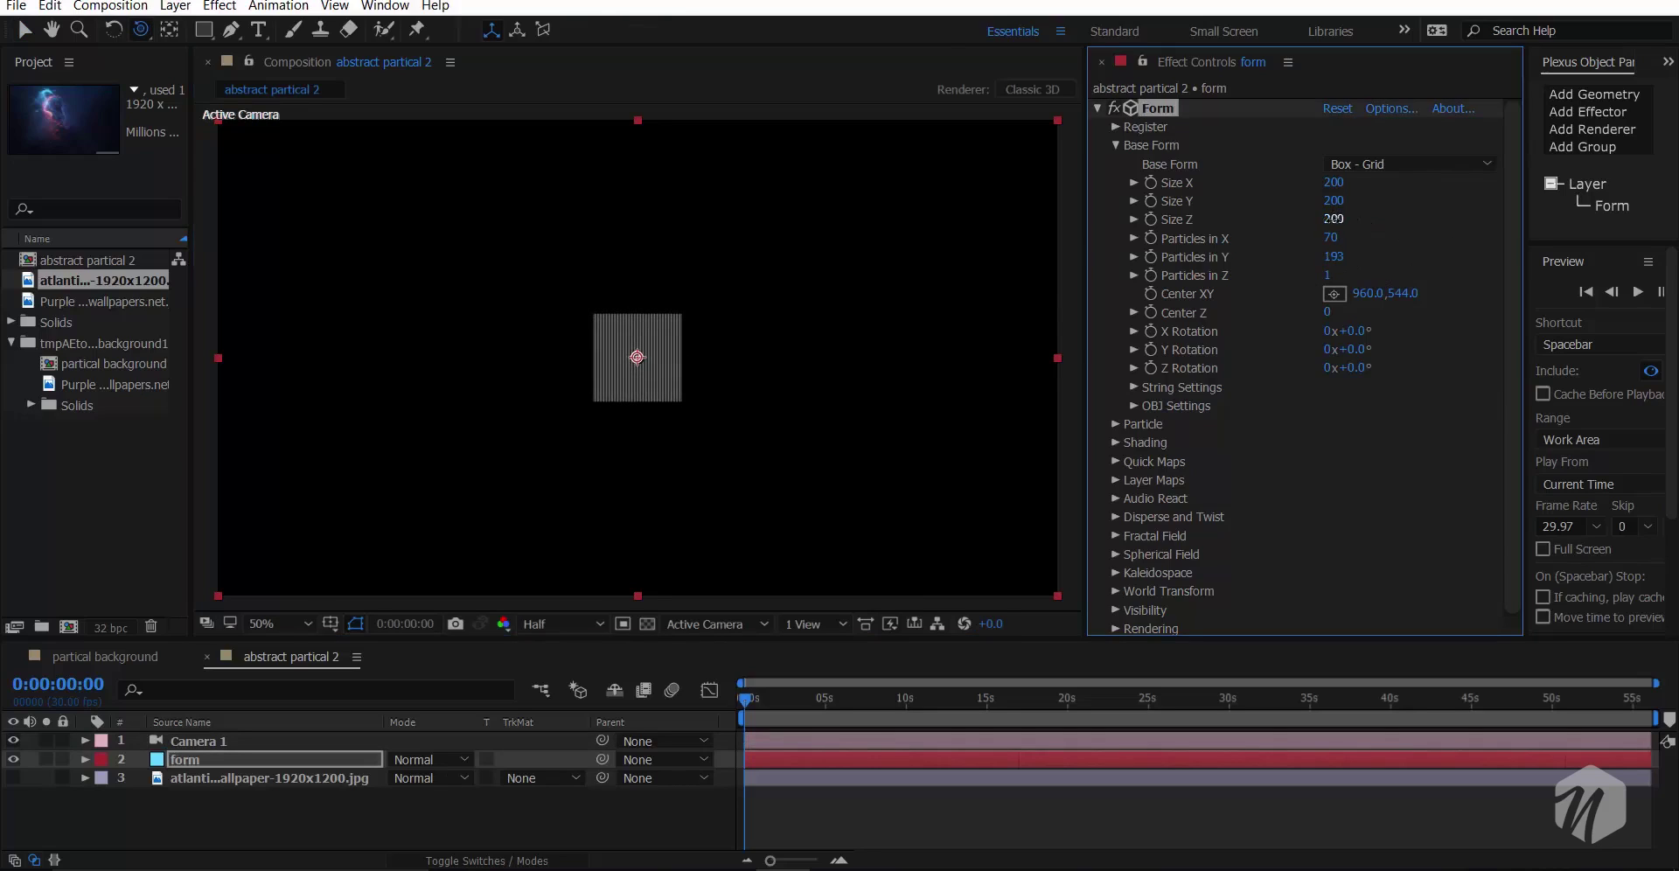
drag(1333, 219, 1458, 221)
key(ctrl+z)
drag(1336, 202, 1426, 244)
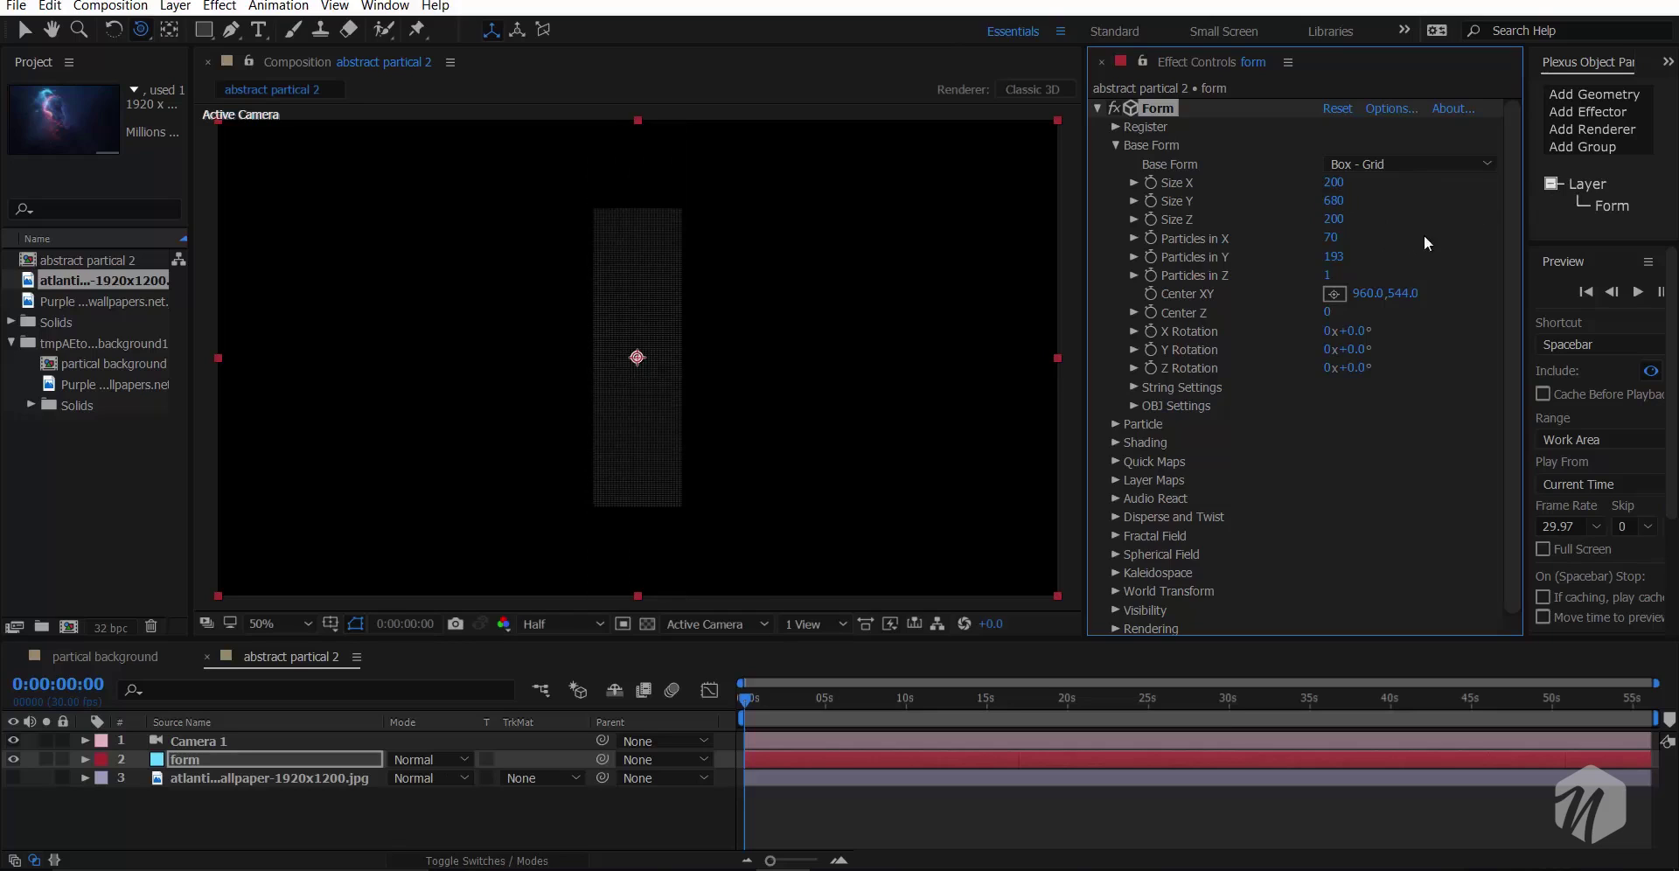
drag(1335, 186, 1404, 239)
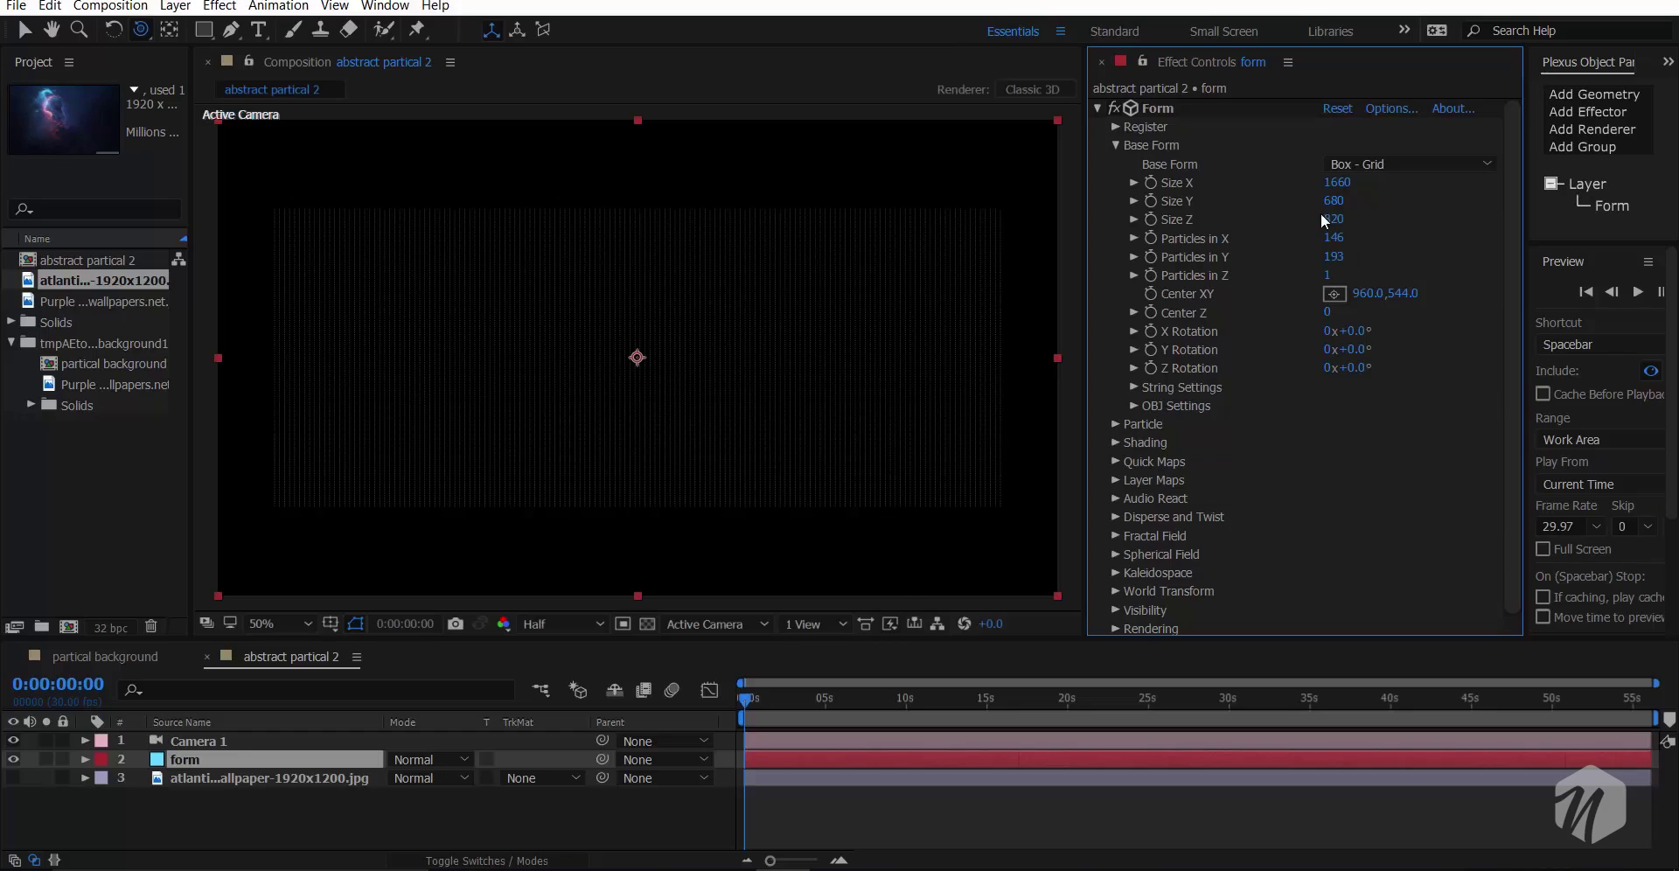
drag(1334, 201, 1347, 202)
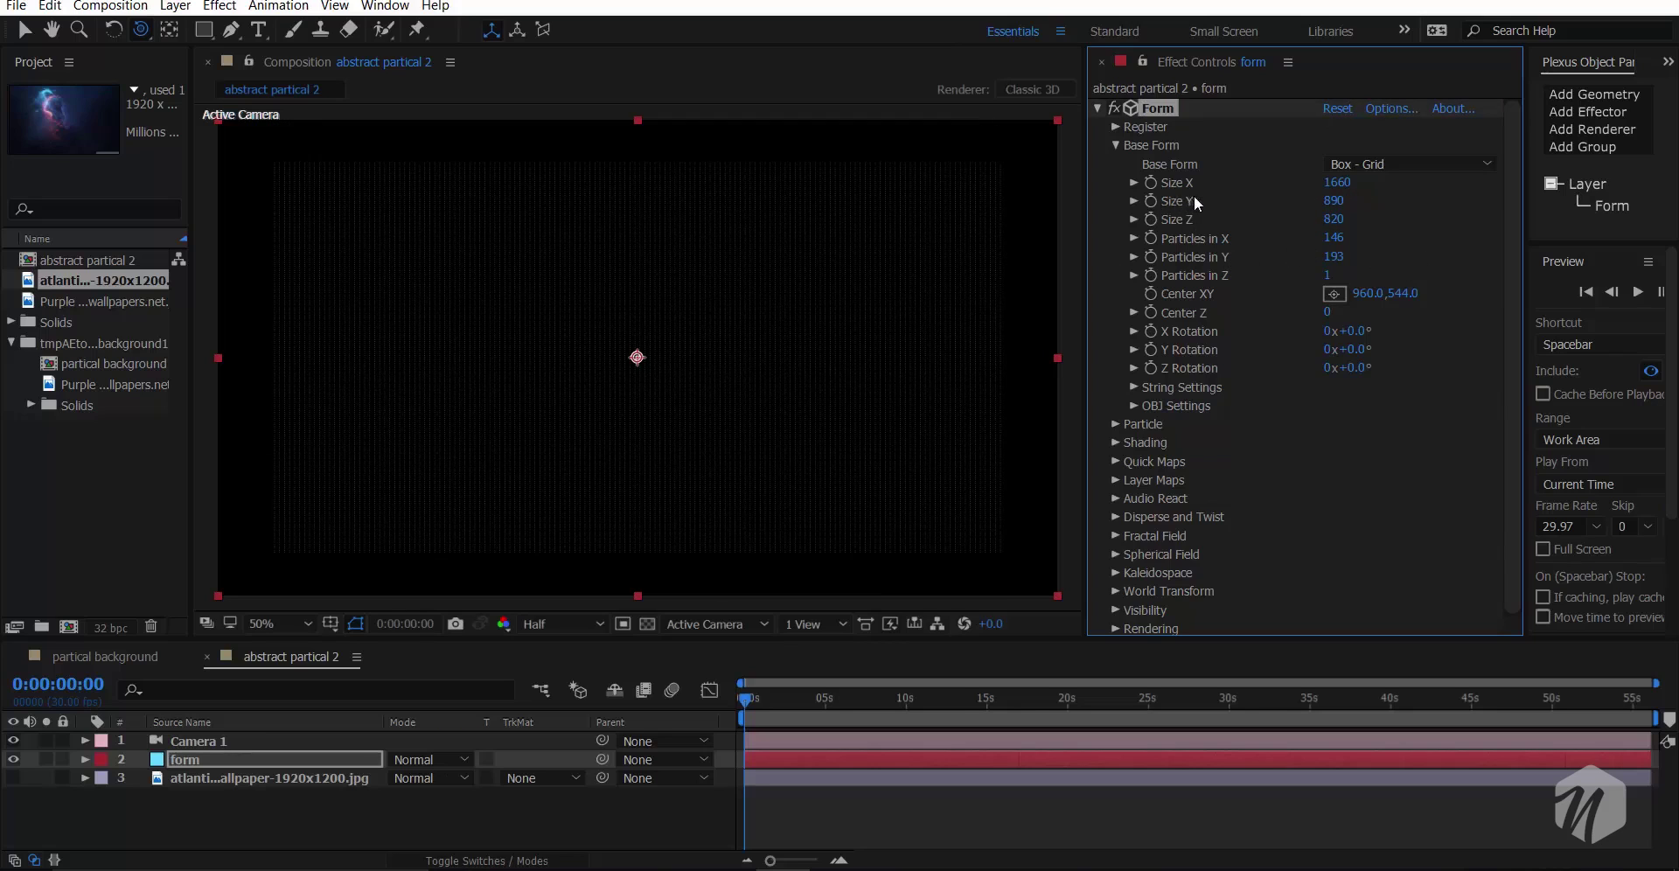
- Set the Base Form's Size X to 1920 and Size Y to 1080
click(1330, 184)
text(1920)
key(Return)
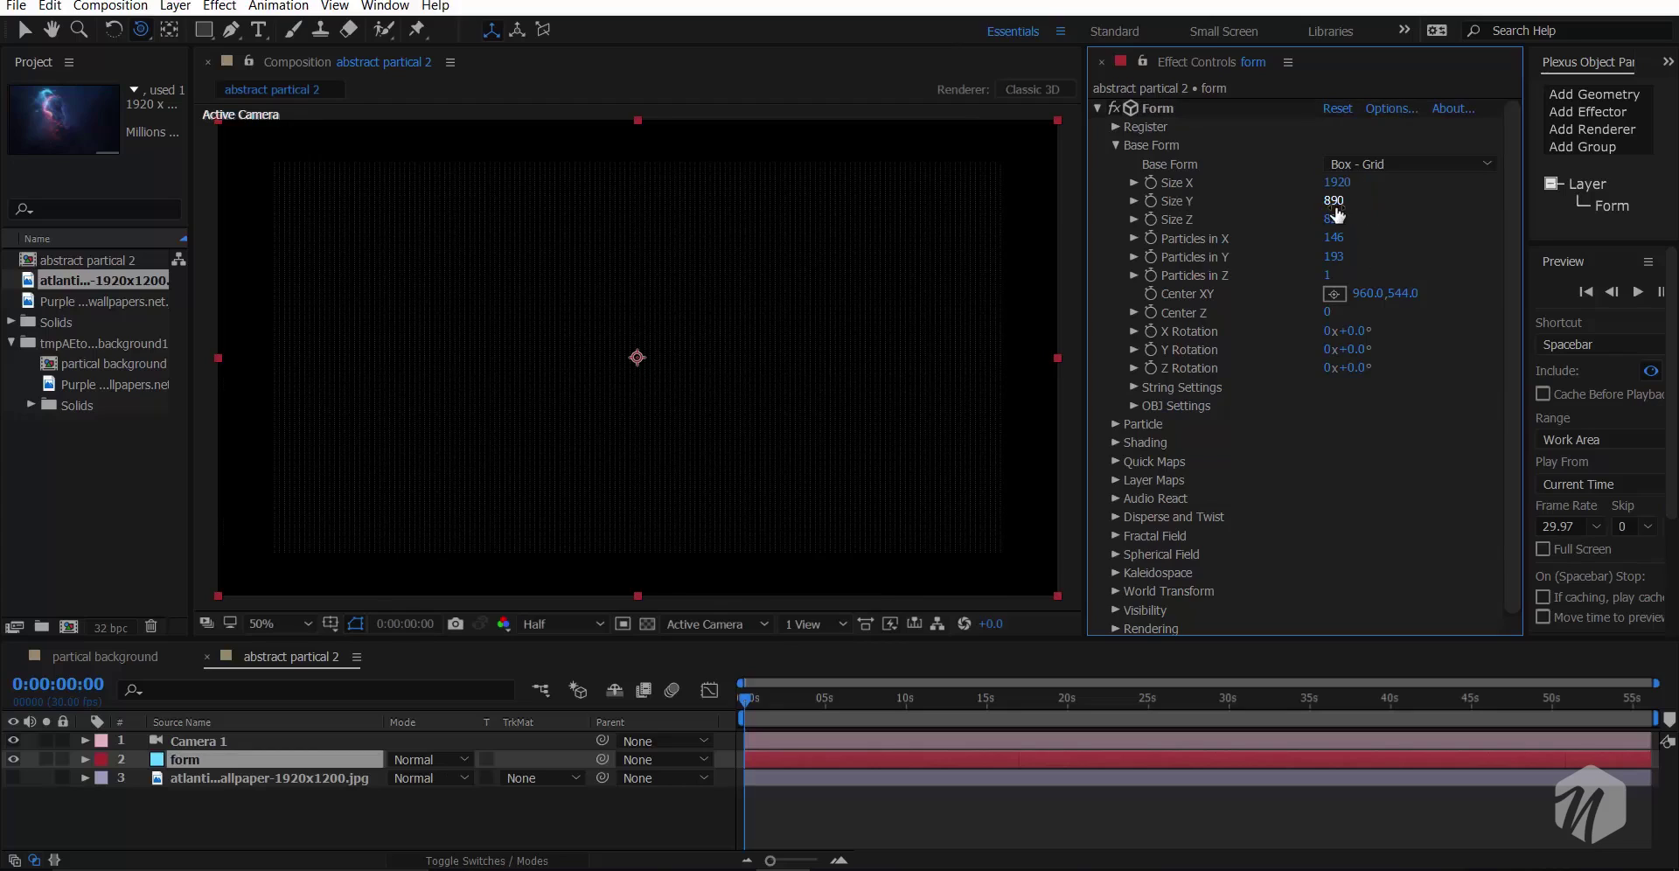
click(1335, 202)
text(1080)
key(Return)
- Create a new composition from the atlantis_on_fire wallpaper footage in the project
click(217, 777)
click(112, 7)
right_click(268, 776)
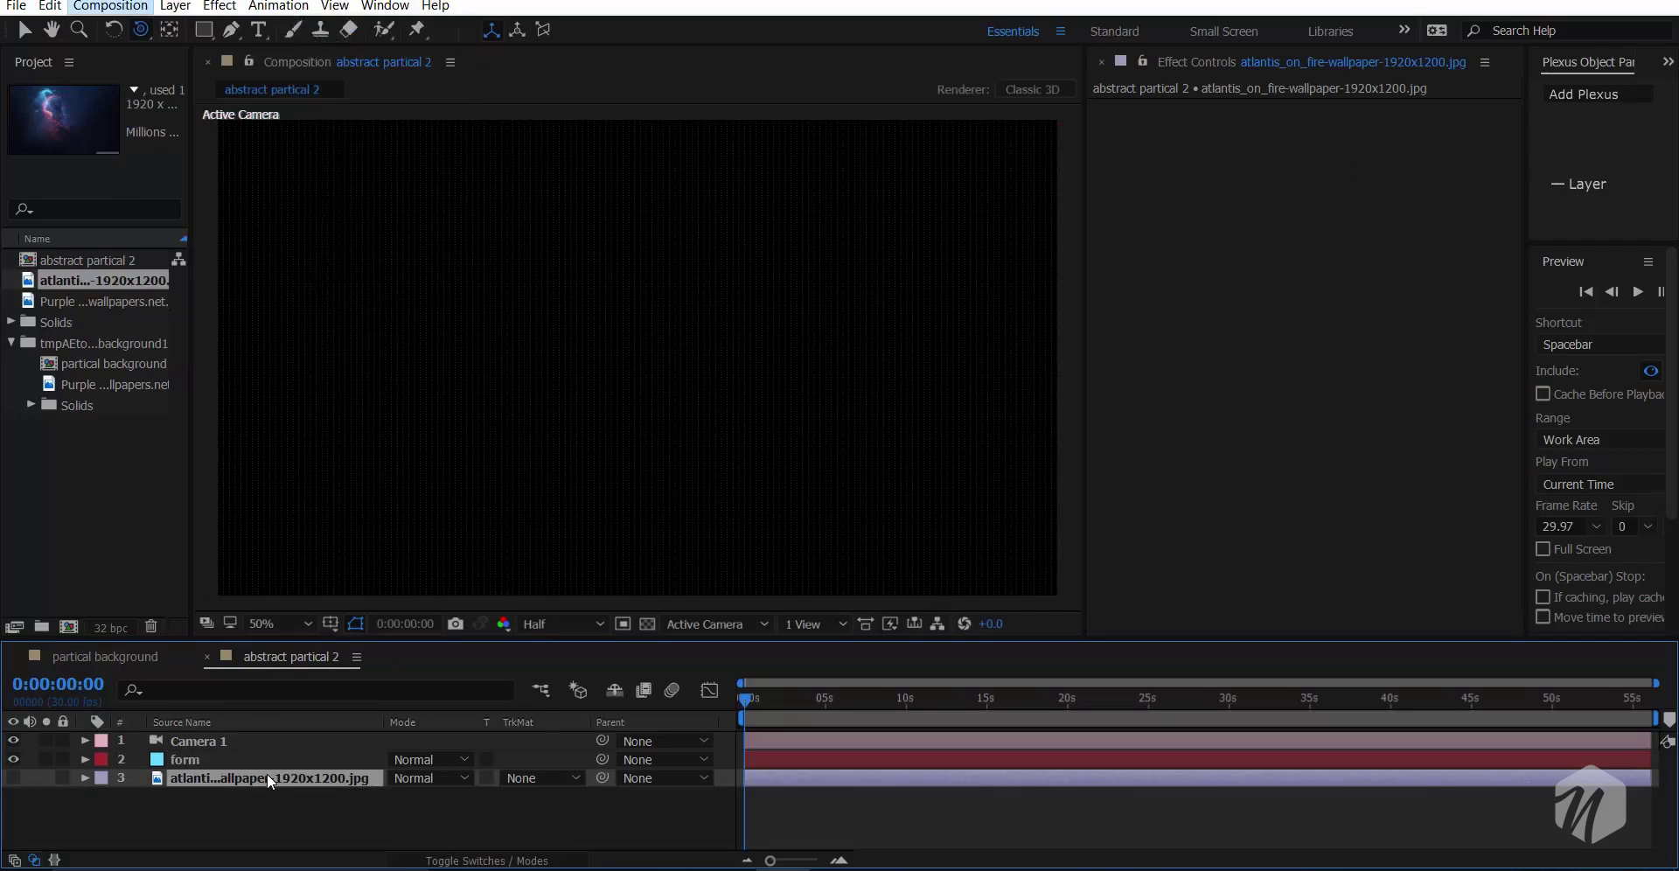
right_click(268, 775)
click(273, 778)
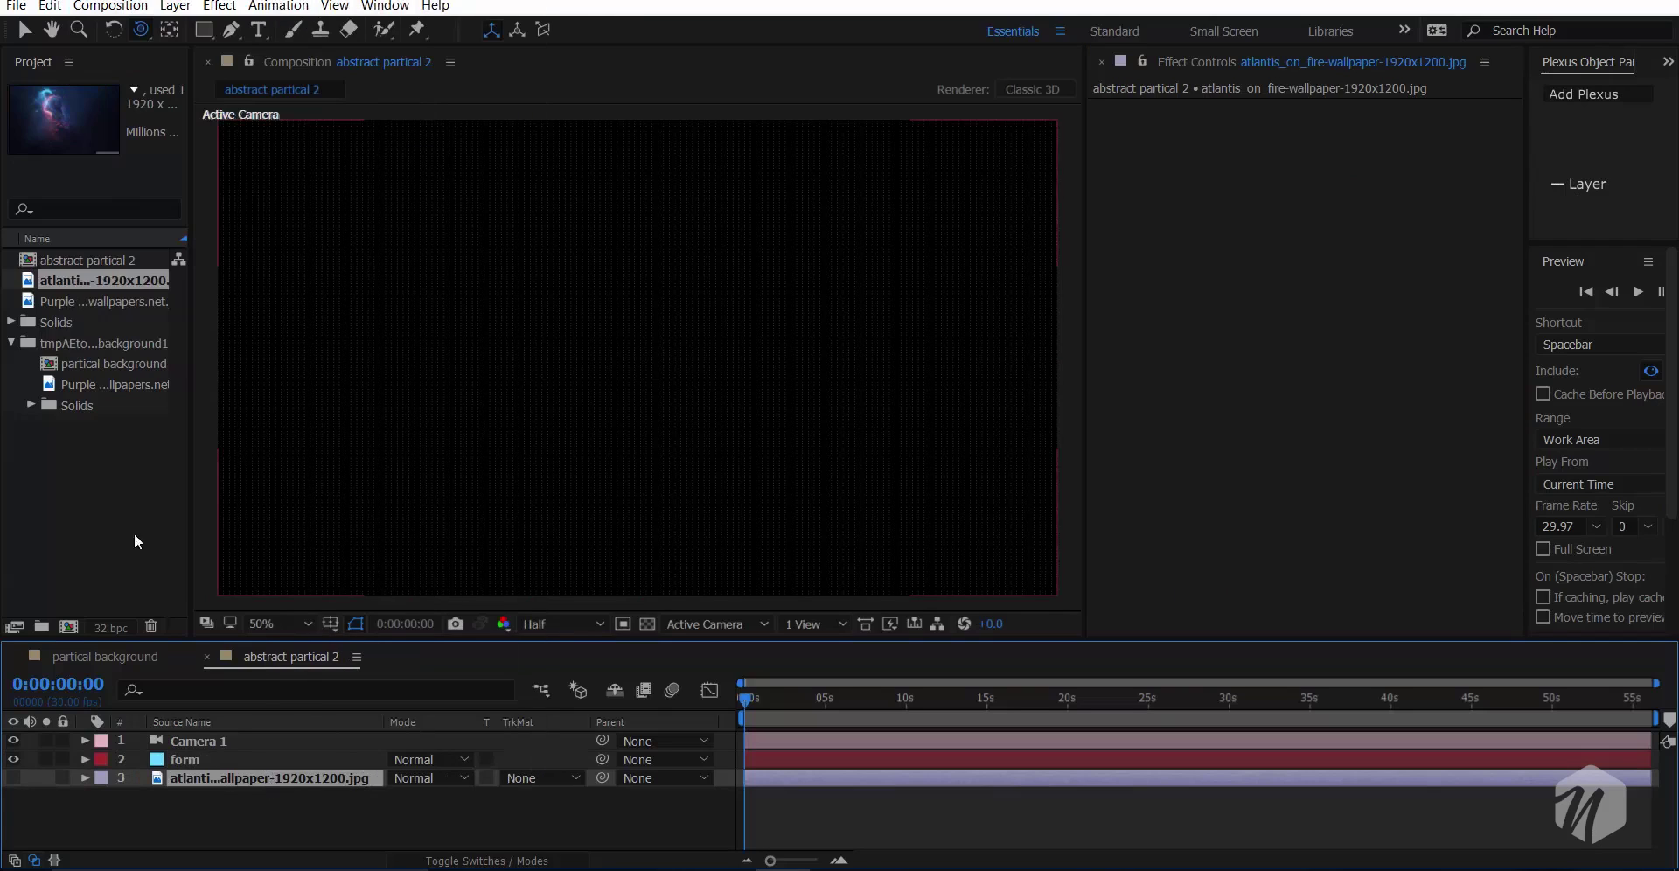
drag(81, 285, 67, 622)
- Review the size, frame rate and duration settings of the new wallpaper composition
click(111, 5)
click(166, 53)
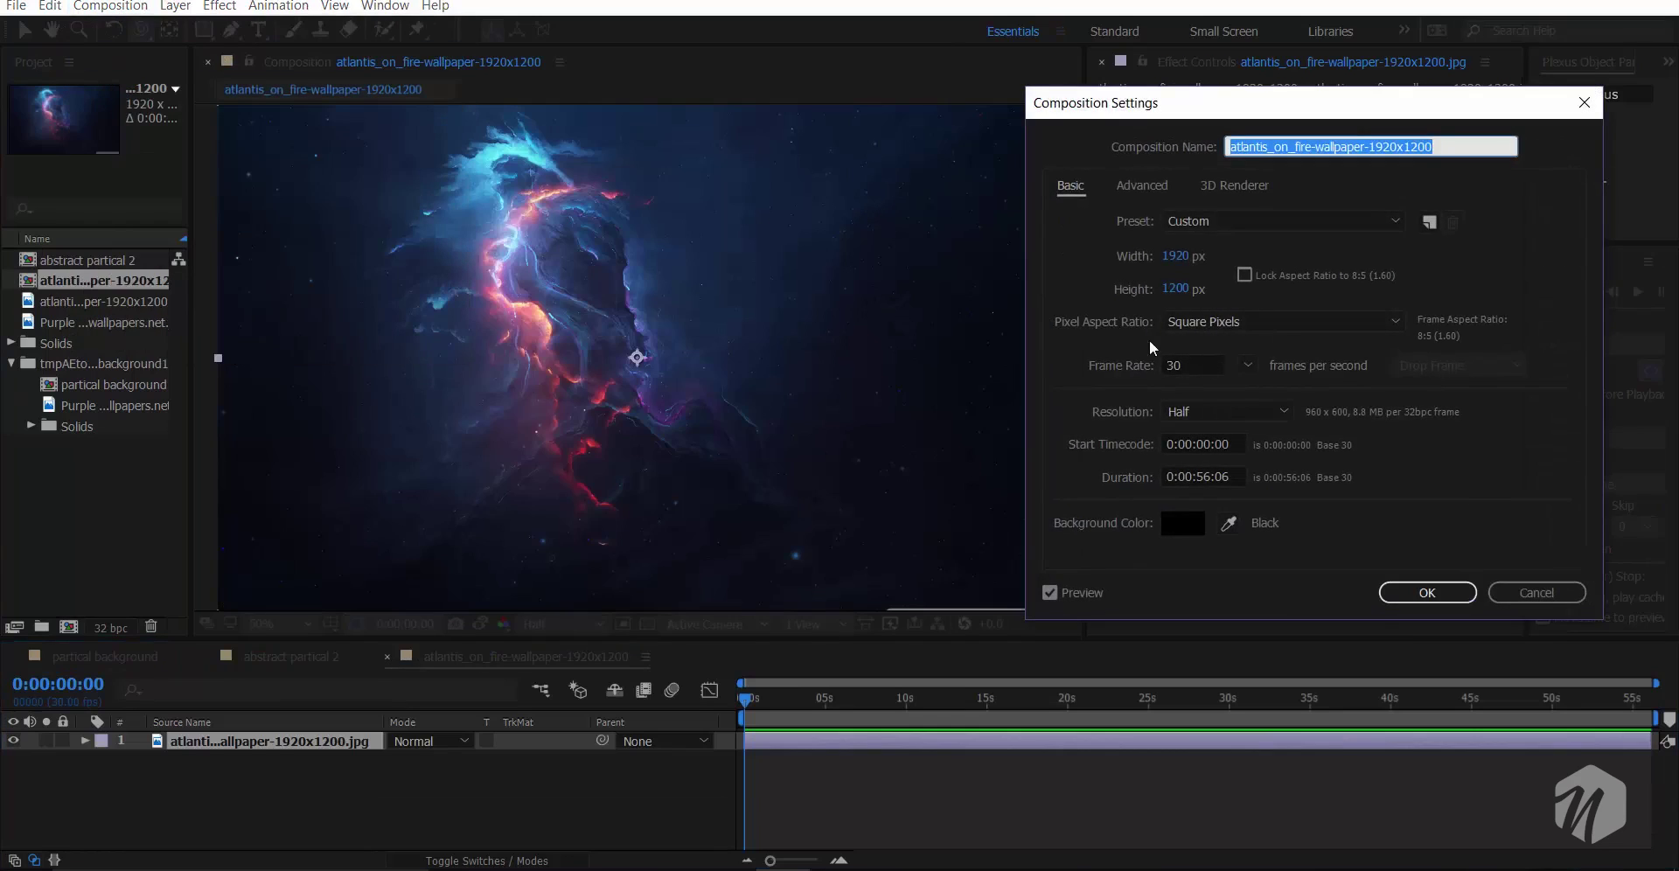
click(1396, 591)
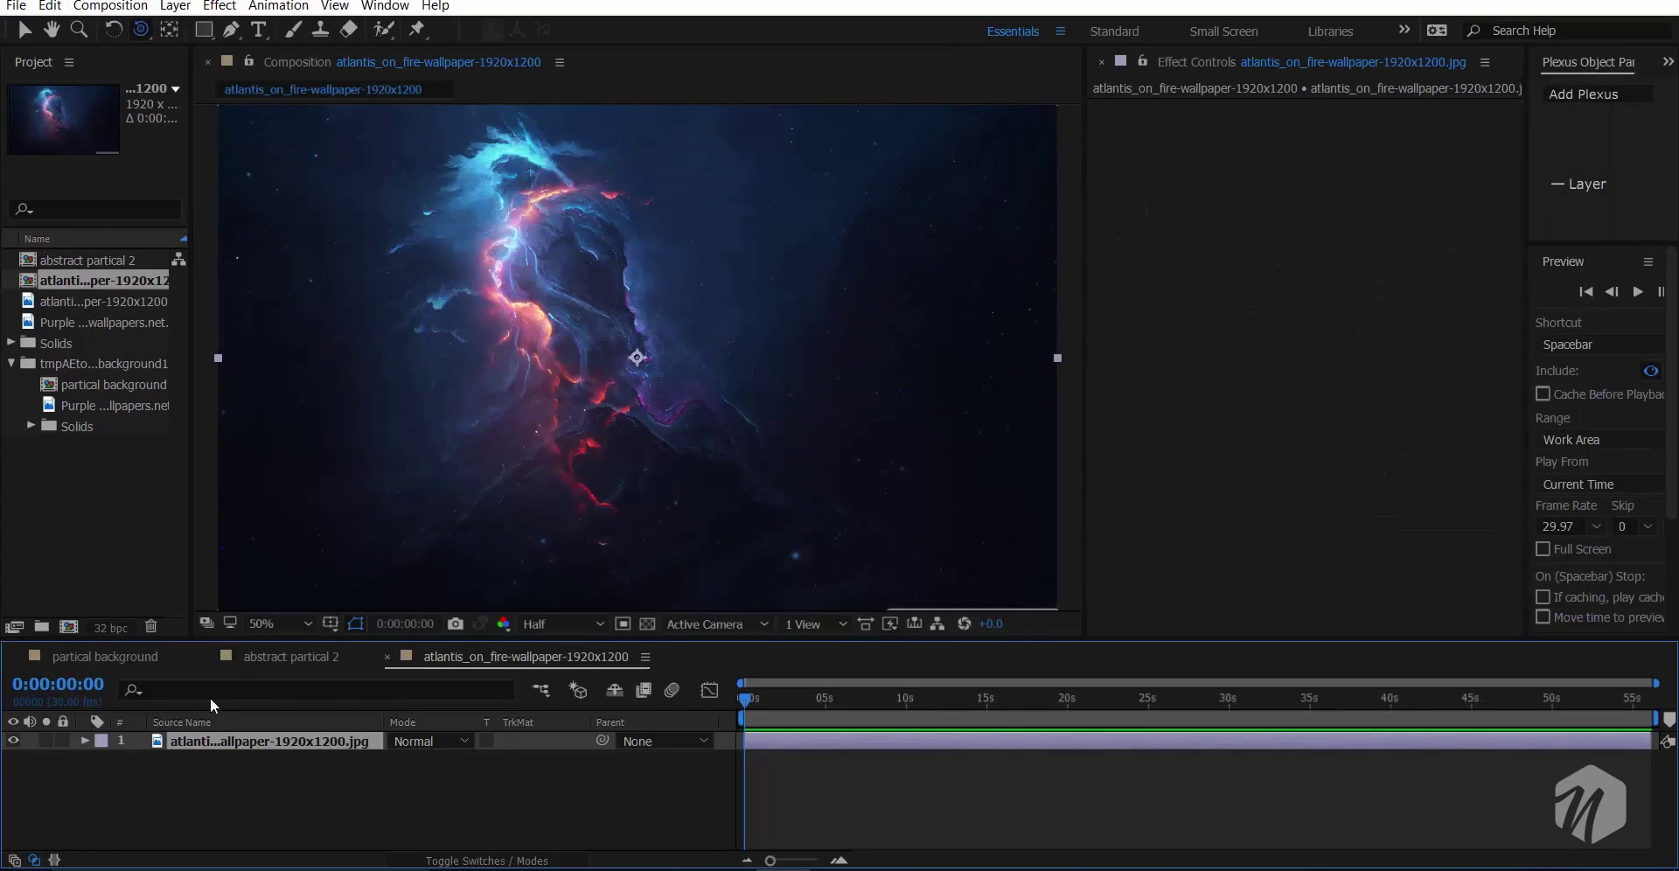
- Rename the new wallpaper composition as texturew
click(70, 283)
key(Return)
text(t)
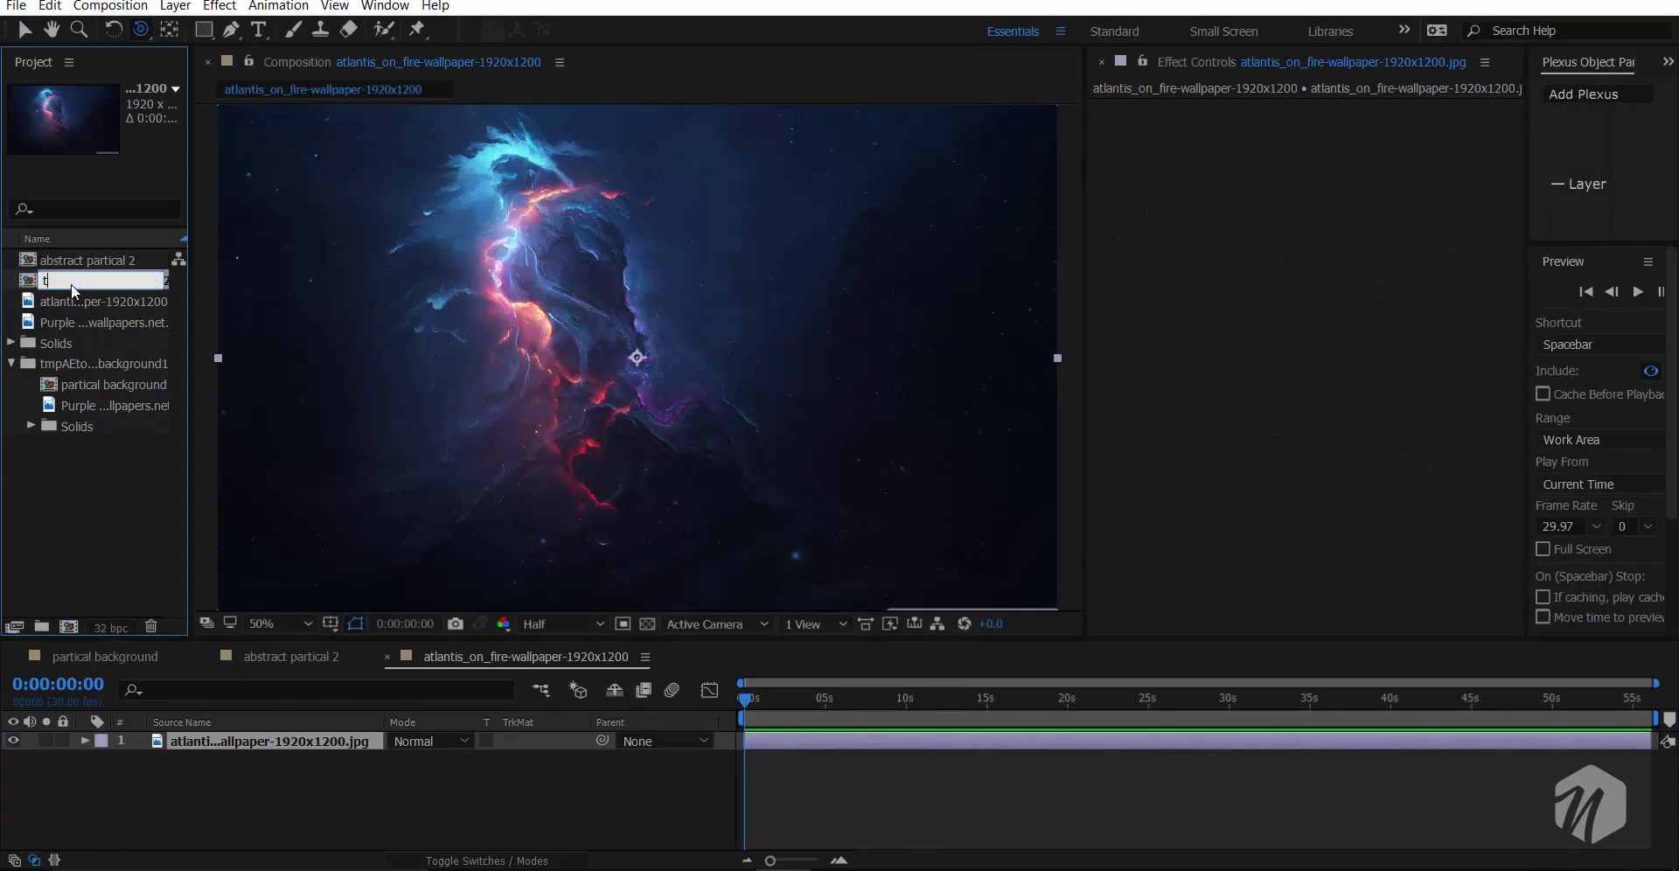
text(exturew)
key(Return)
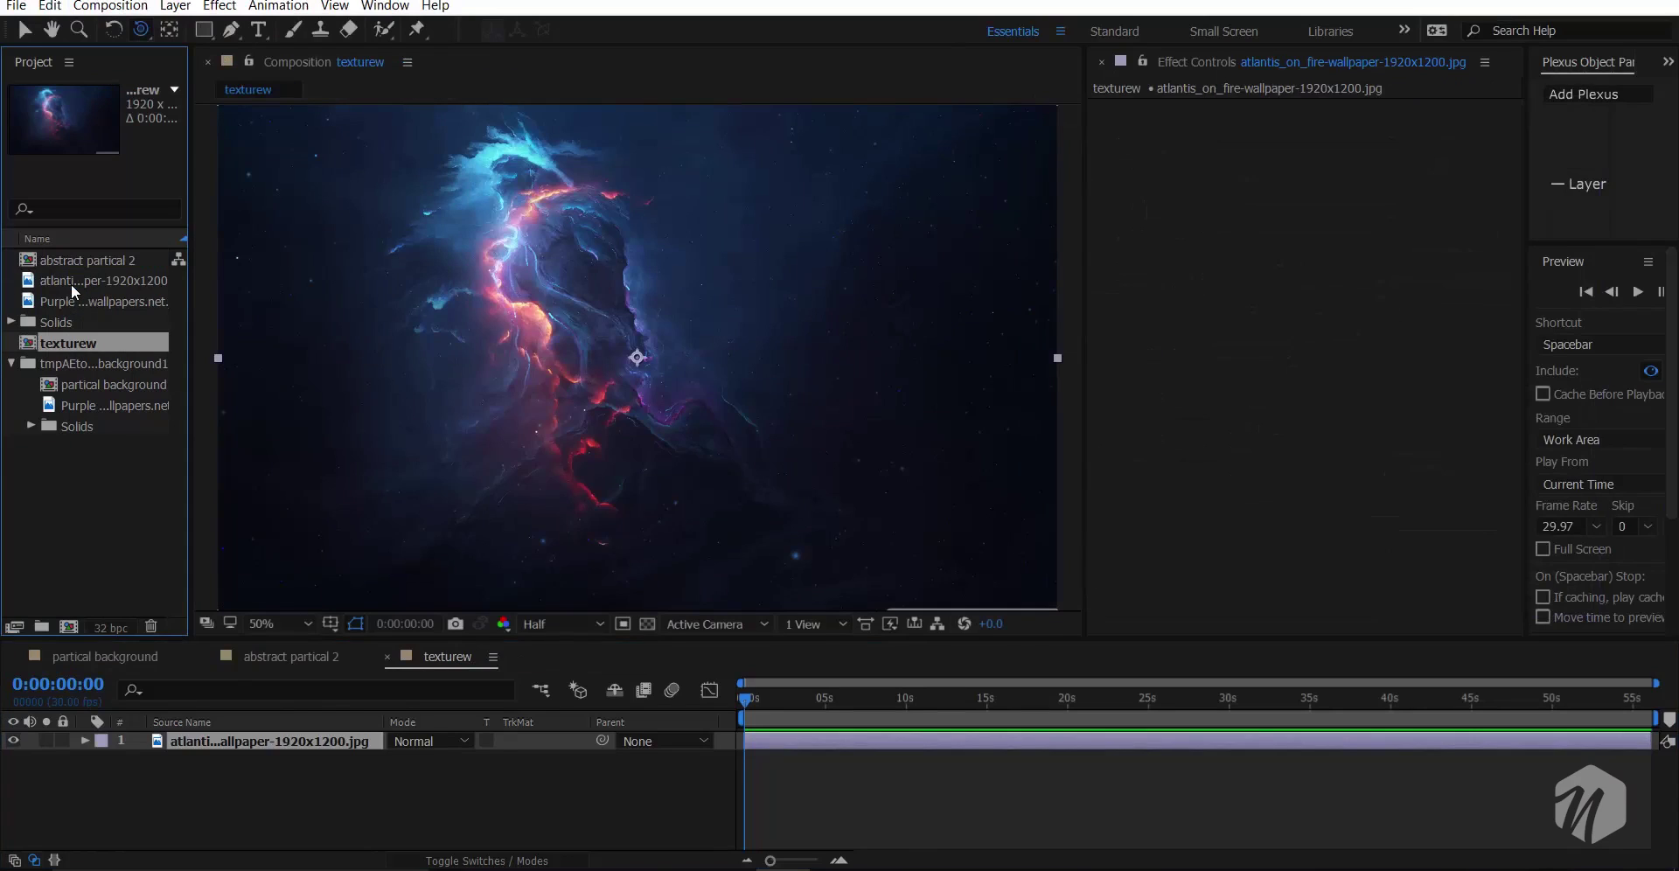
- Delete the wallpaper layer from the abstract partical 2 composition and select the form layer
click(277, 657)
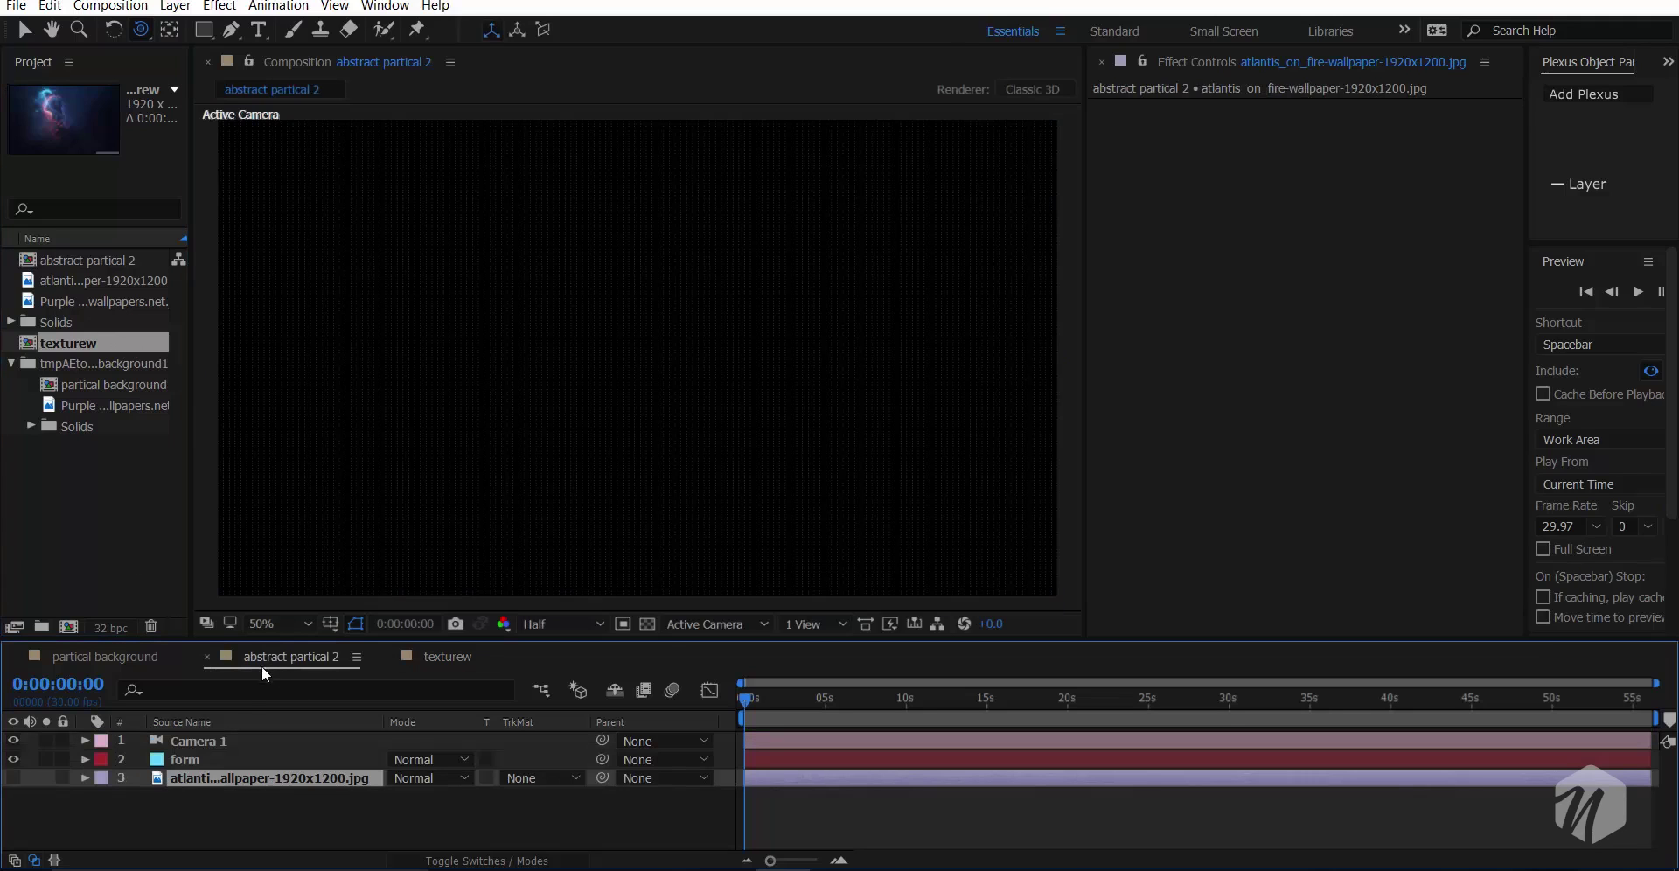
key(Delete)
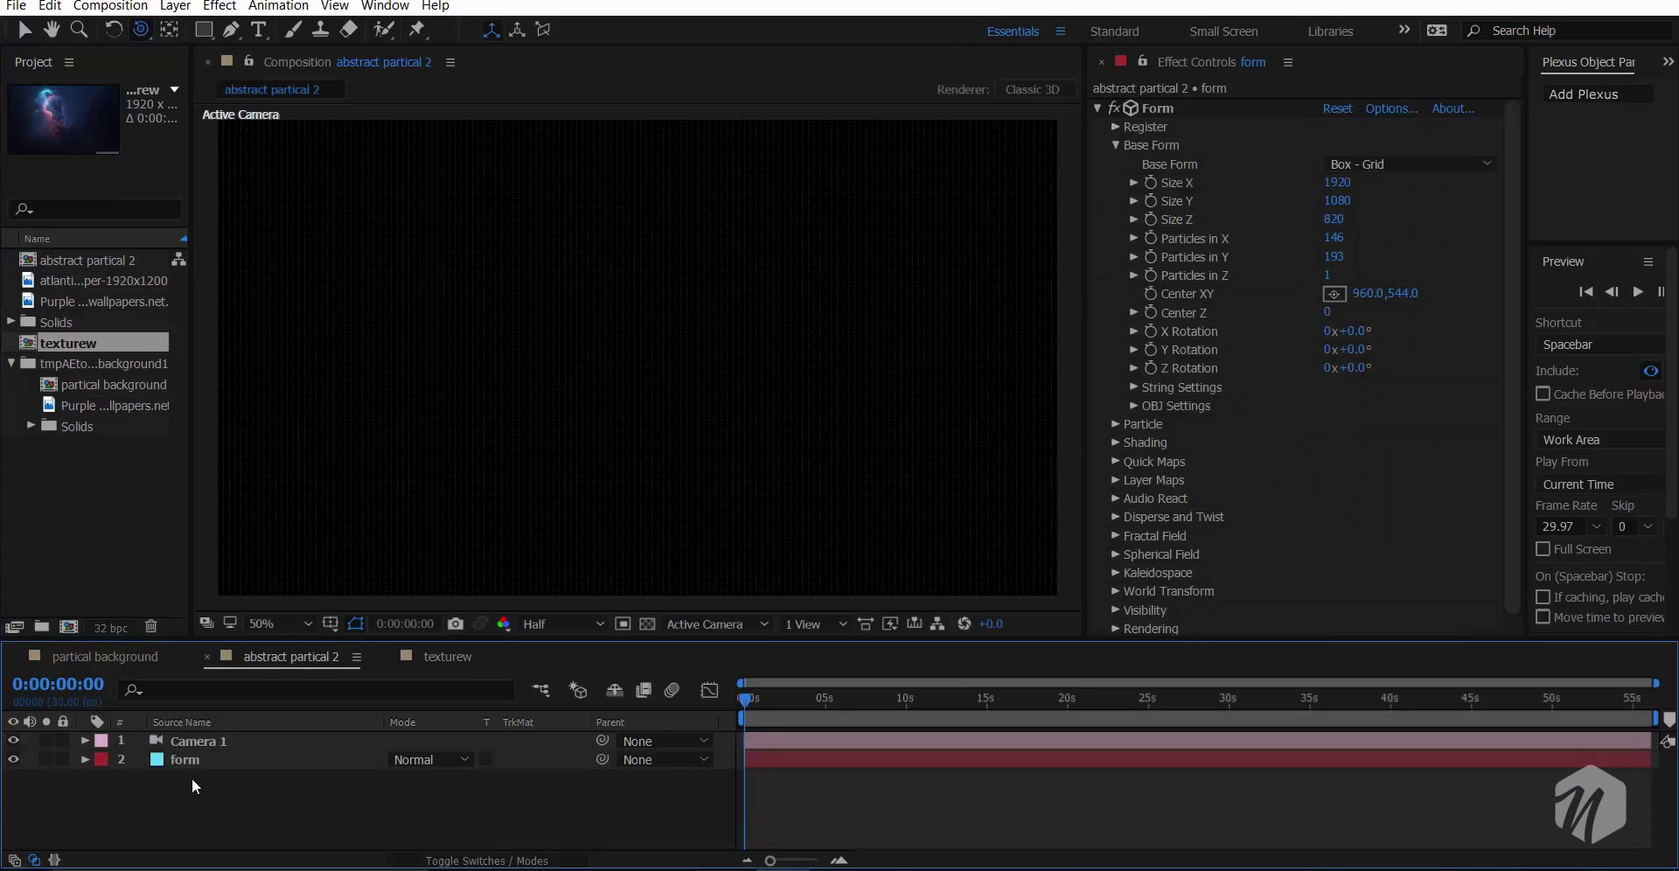
click(202, 763)
- Set the Base Form's Size Y to 1200, Particles in Y to 267 and Particles in X to 216
click(1337, 201)
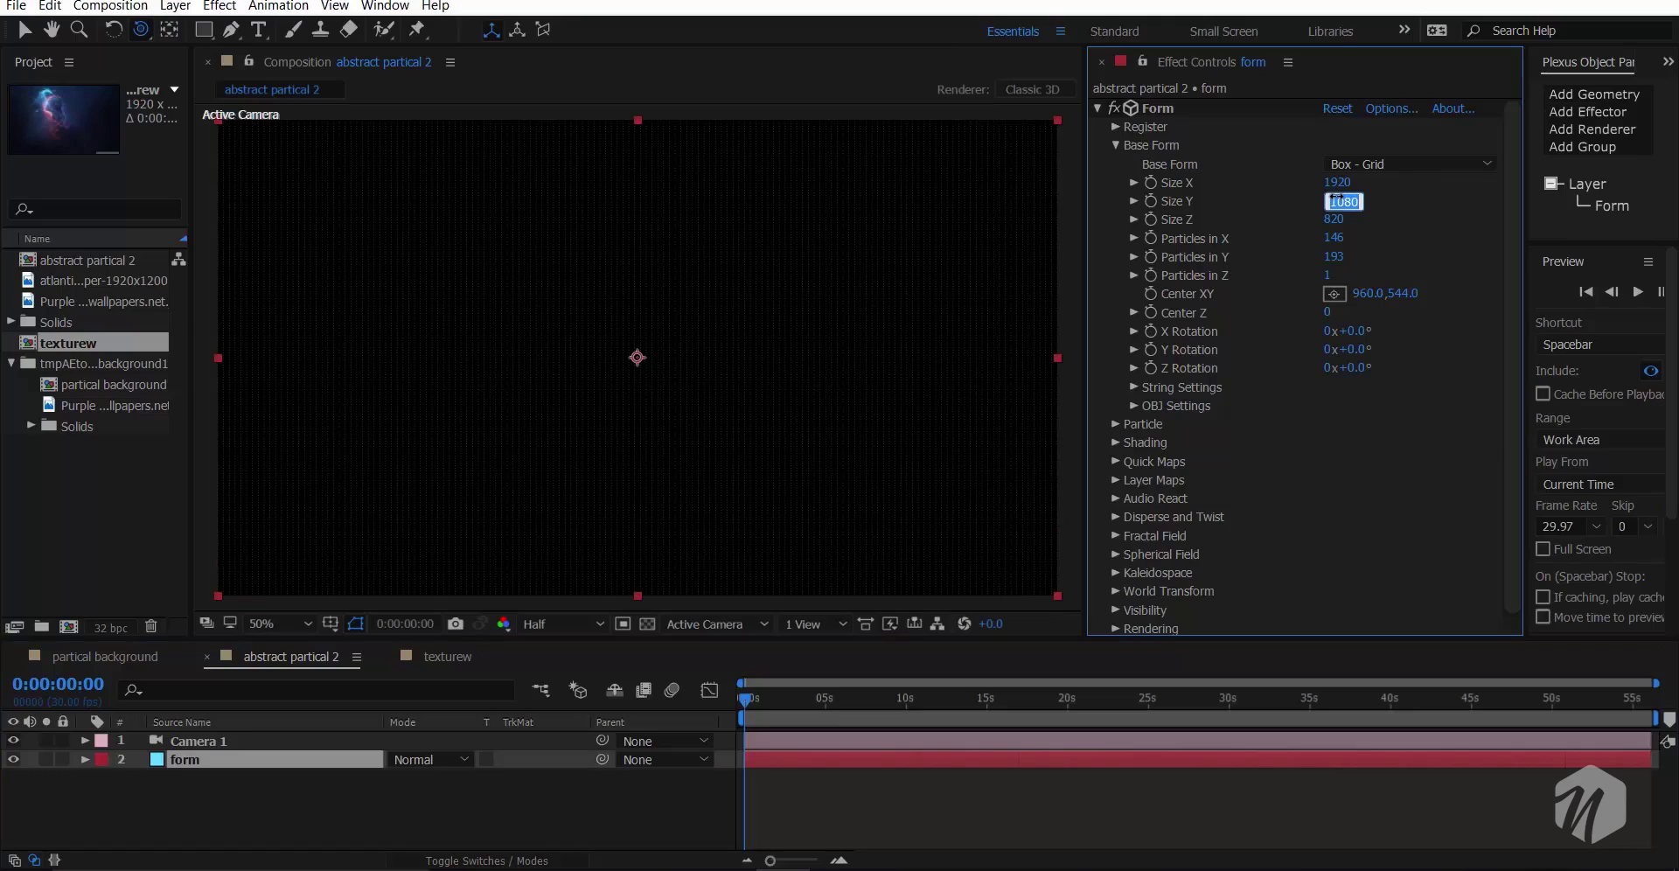
text(200)
key(Return)
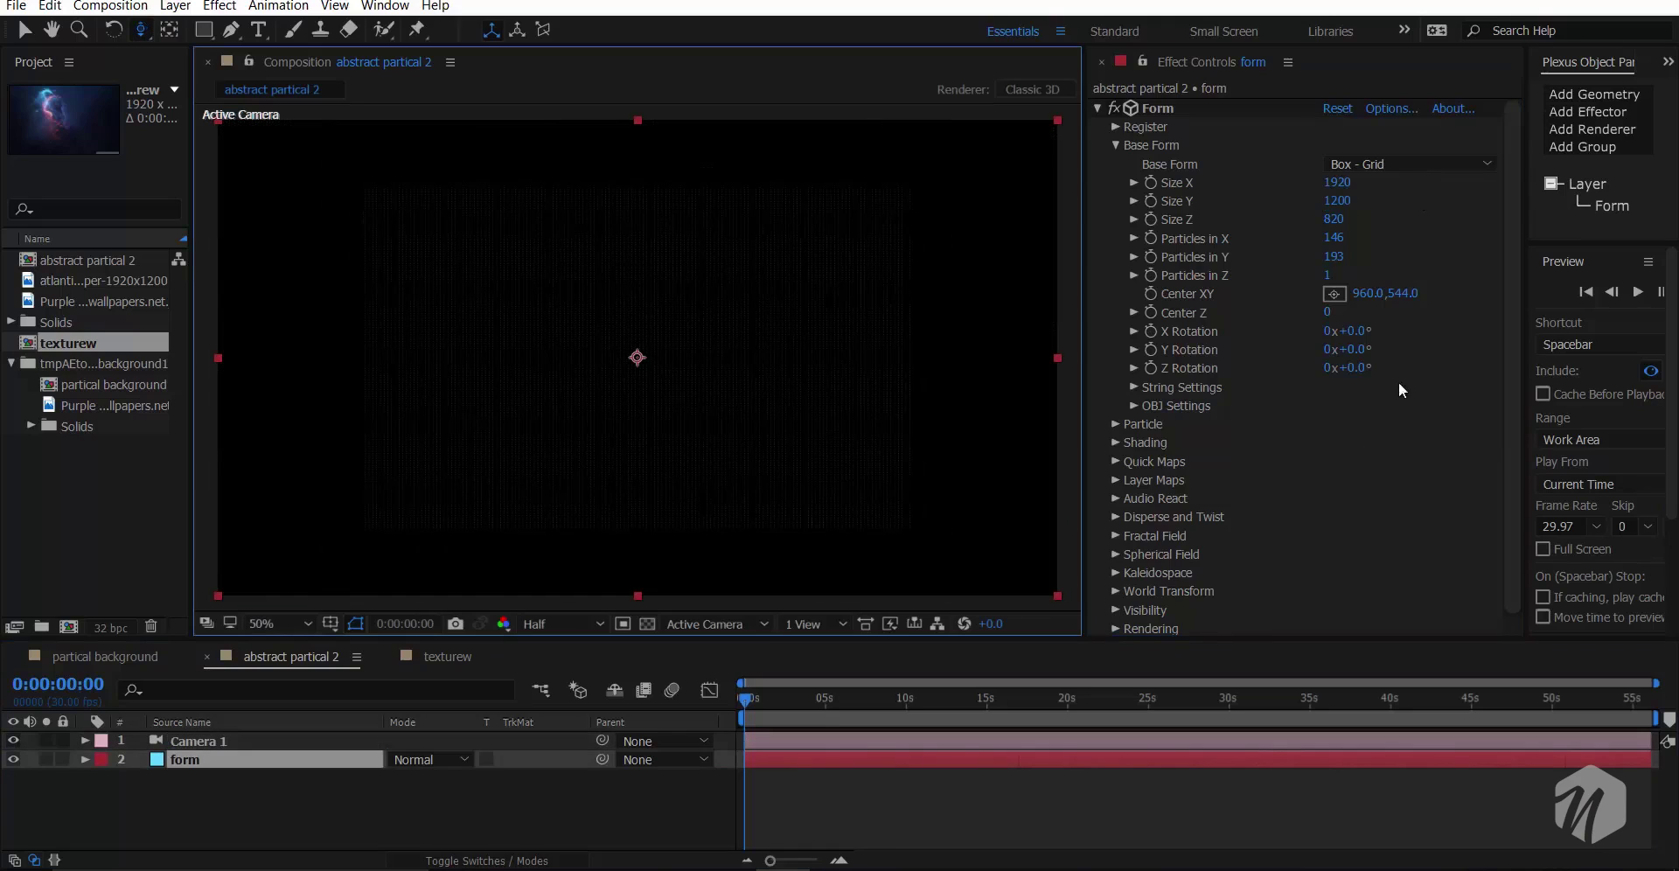
drag(1334, 256, 1431, 254)
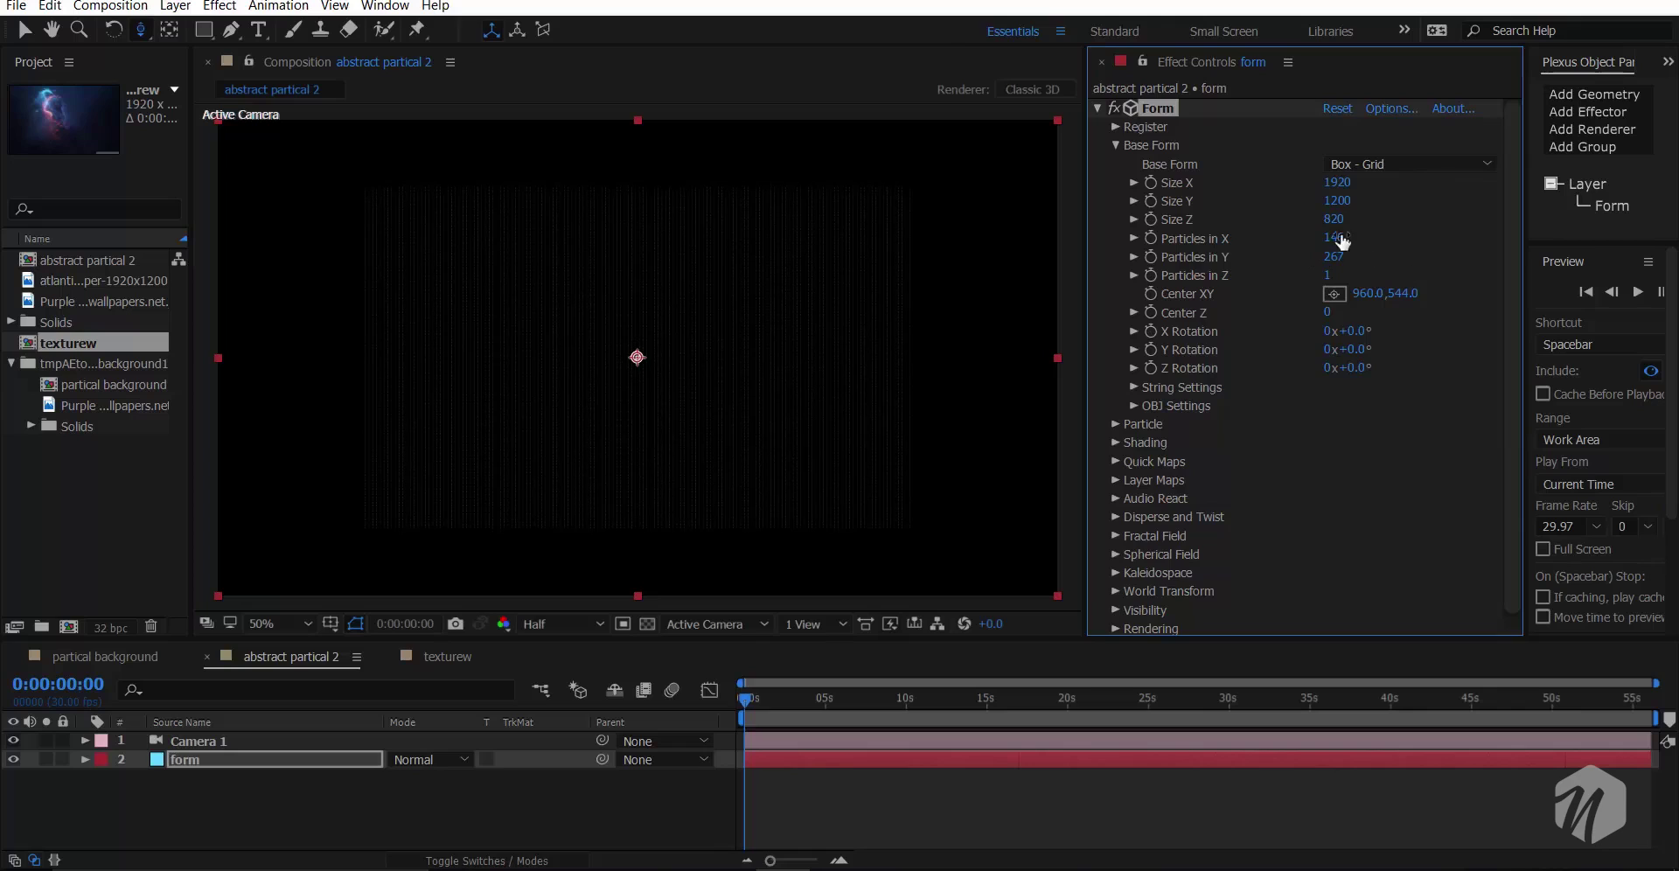
drag(1331, 238, 1417, 234)
- Open the Form effect's Particle settings and set Sphere Feather to 17
scroll(1237, 401, down, 1)
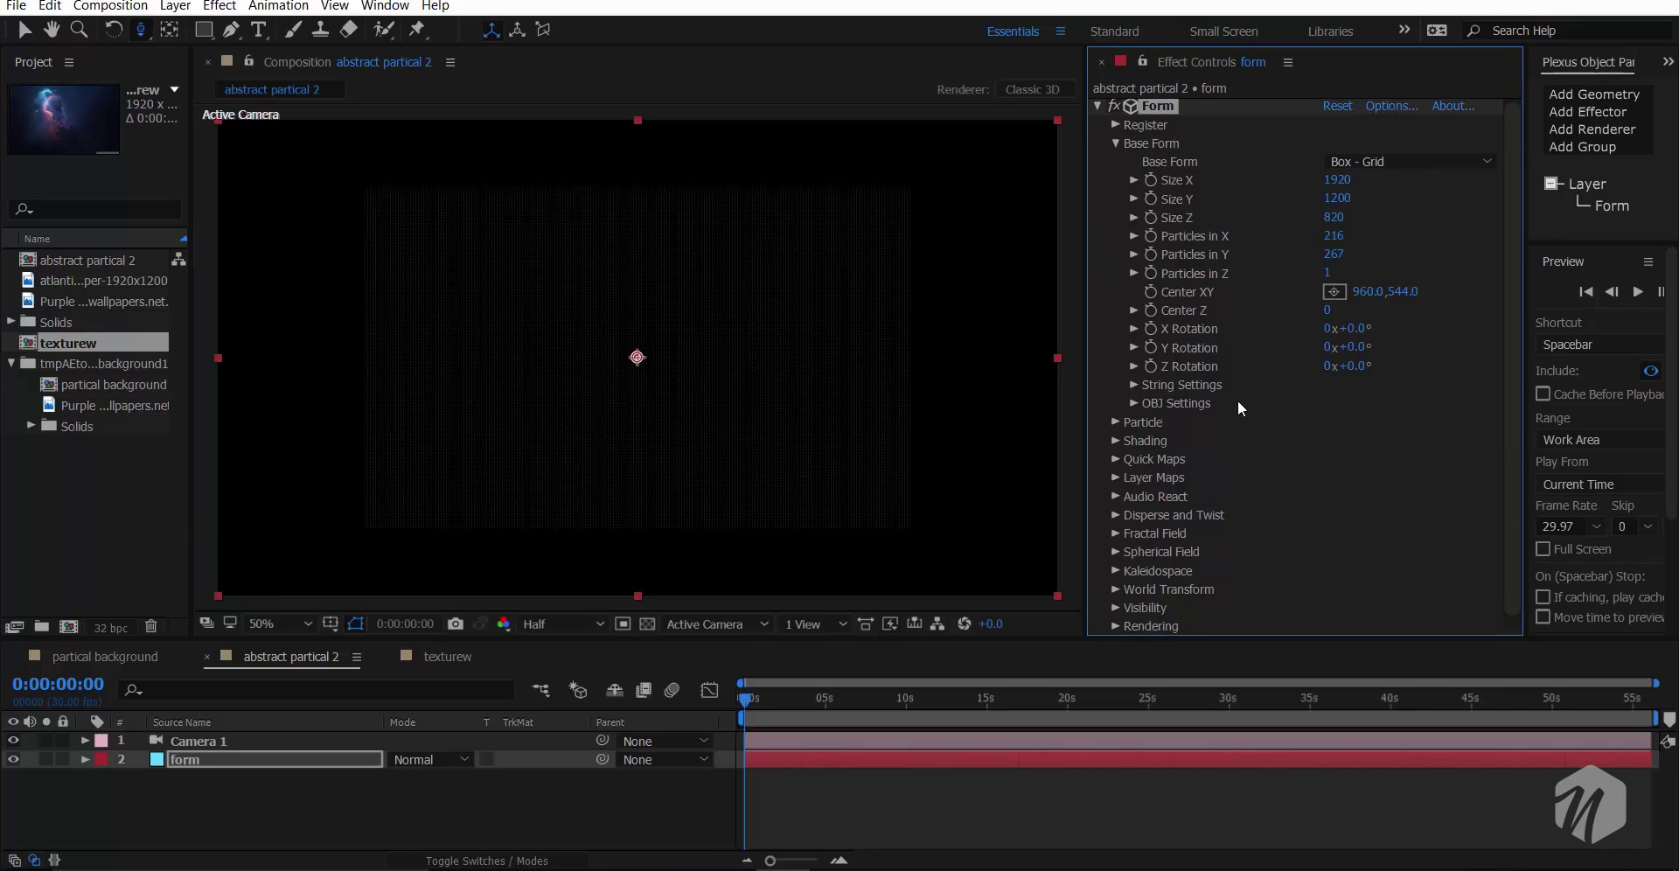
click(1115, 422)
drag(1330, 440, 1359, 522)
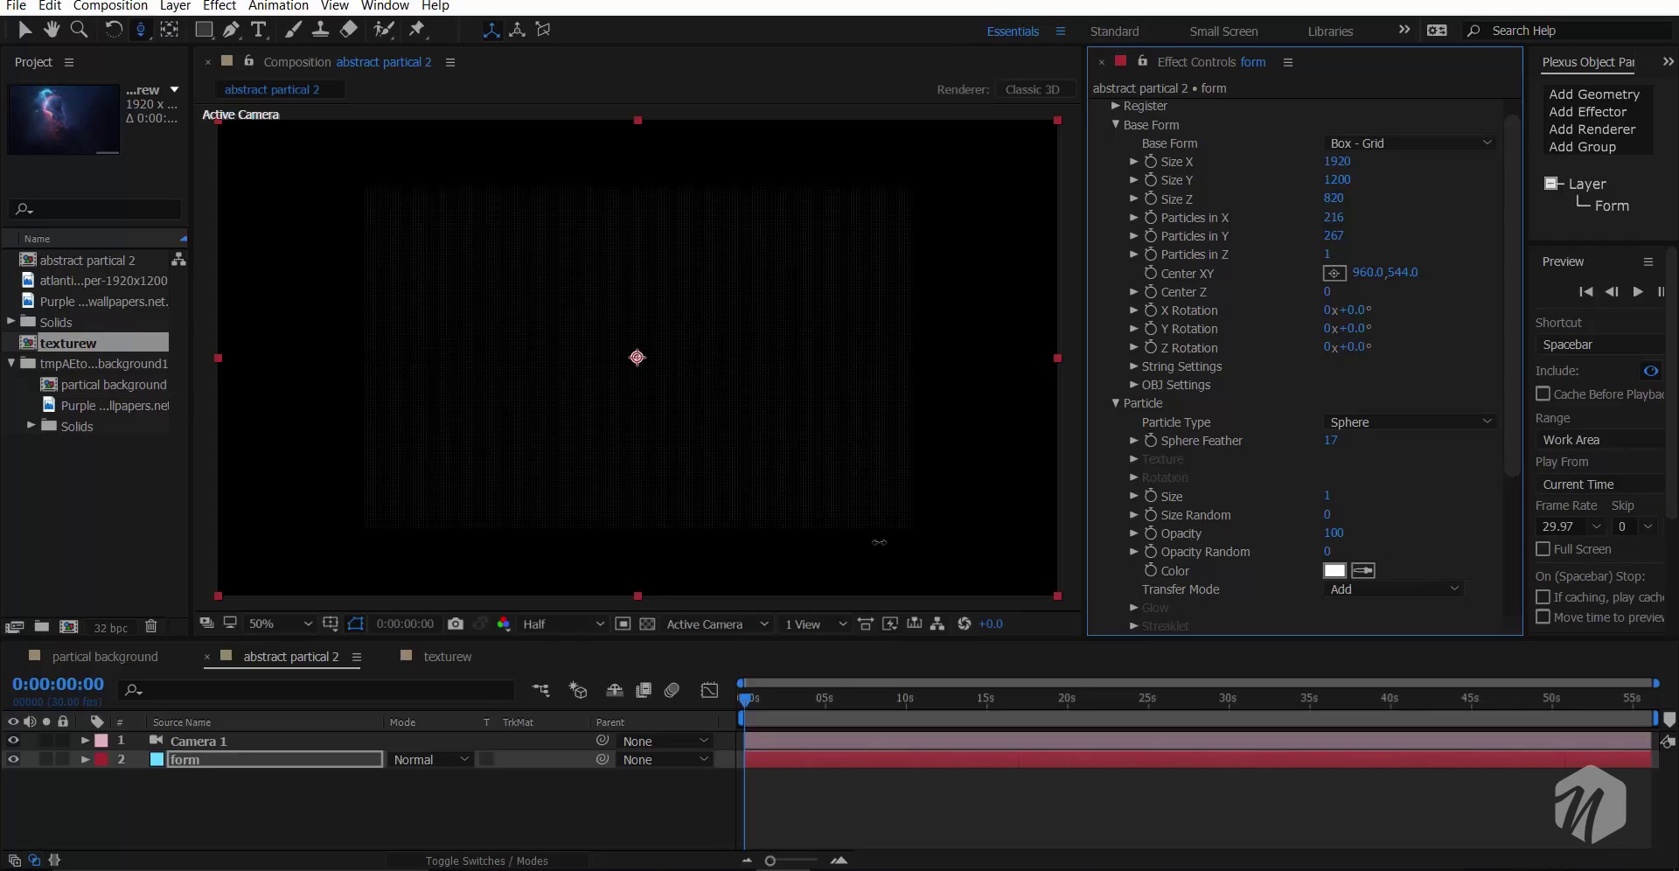
- Open the Form effect's Layer Maps settings
scroll(1315, 516, down, 3)
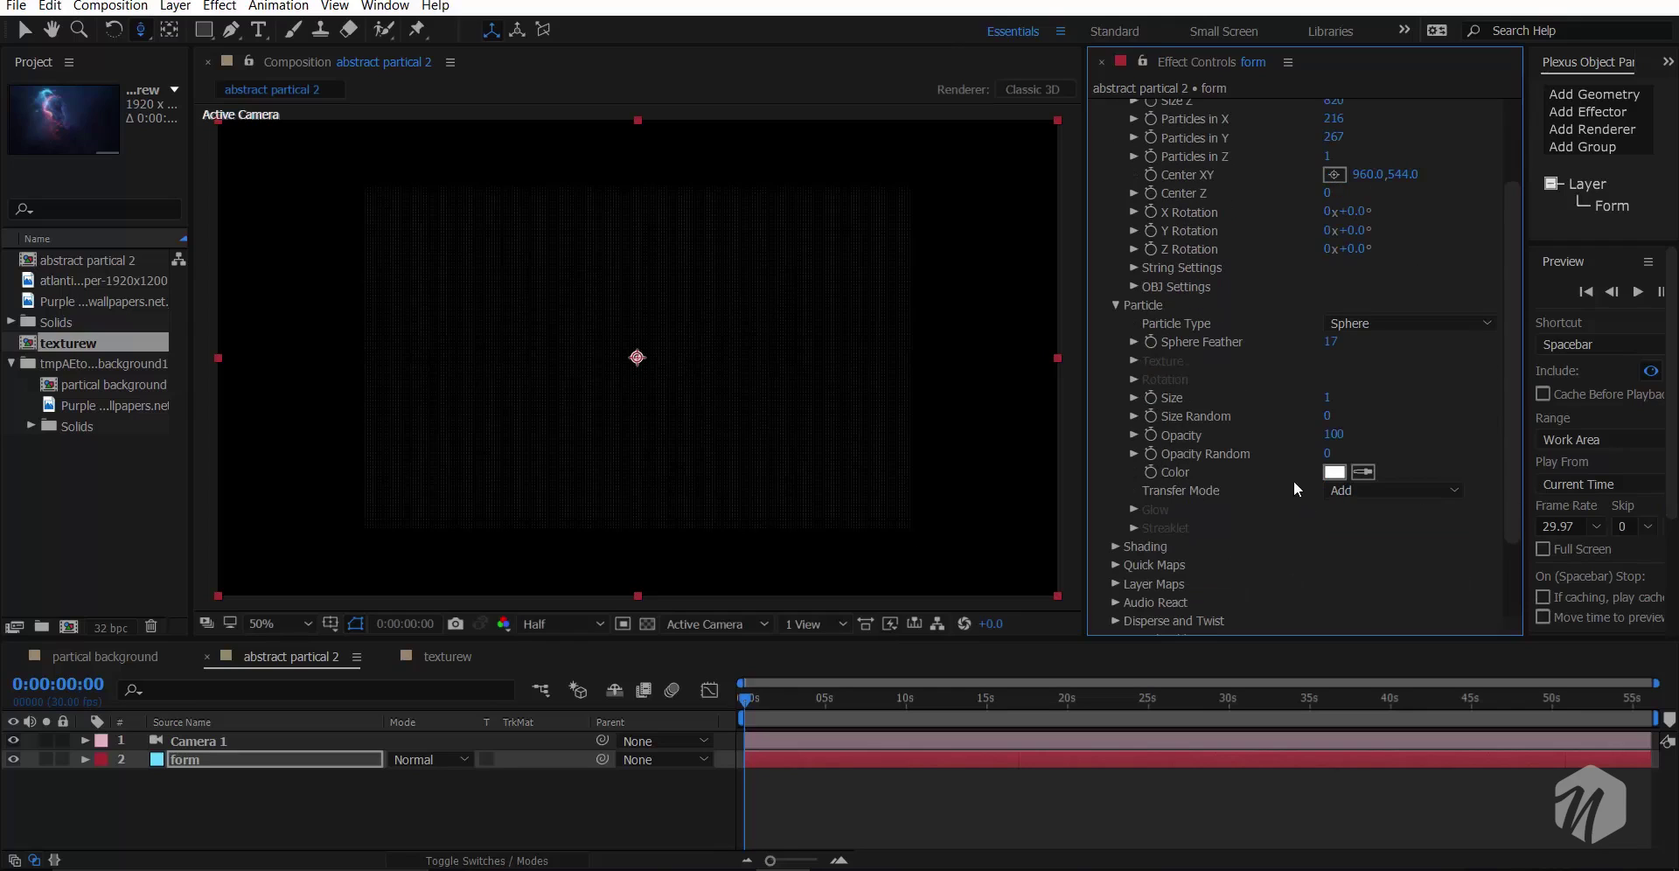
scroll(1271, 521, down, 3)
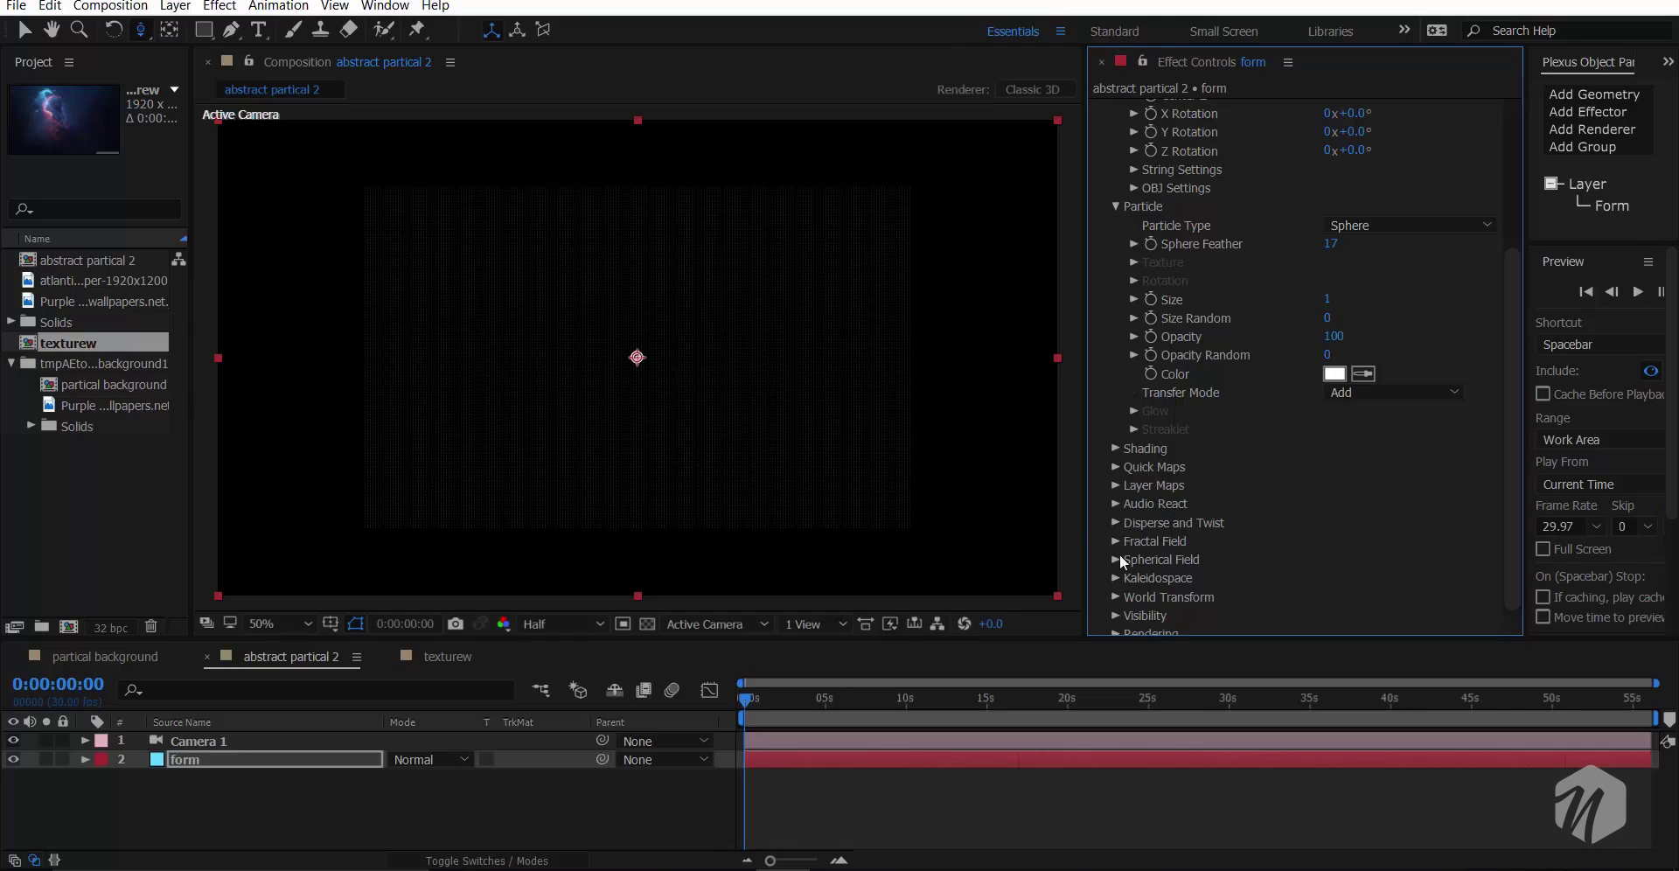
scroll(1199, 483, down, 1)
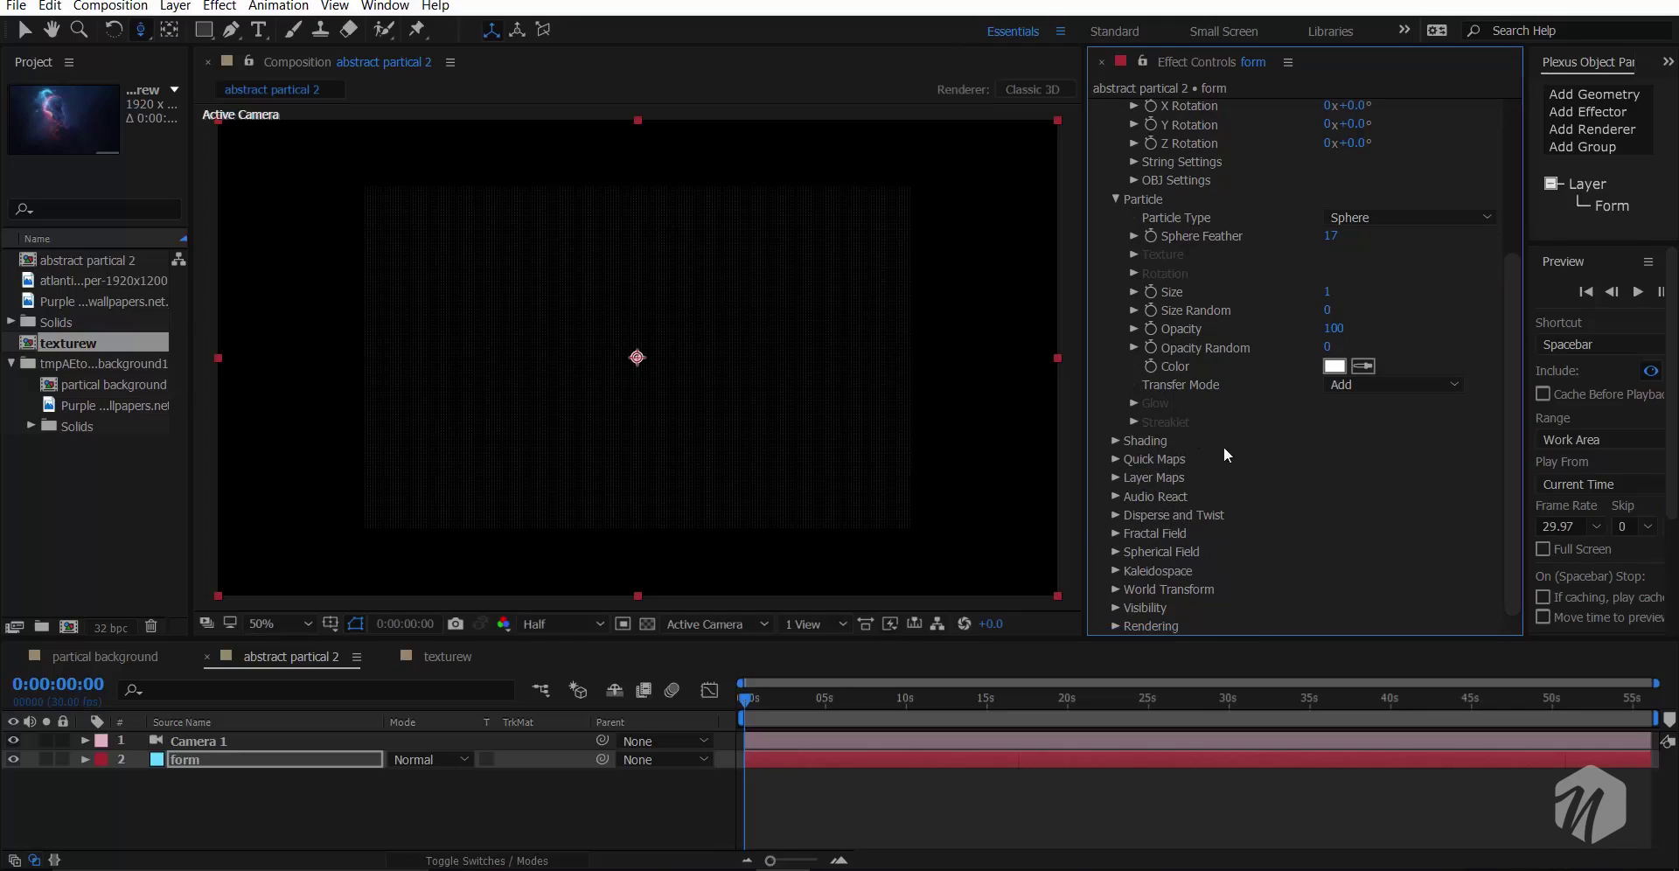
click(1114, 459)
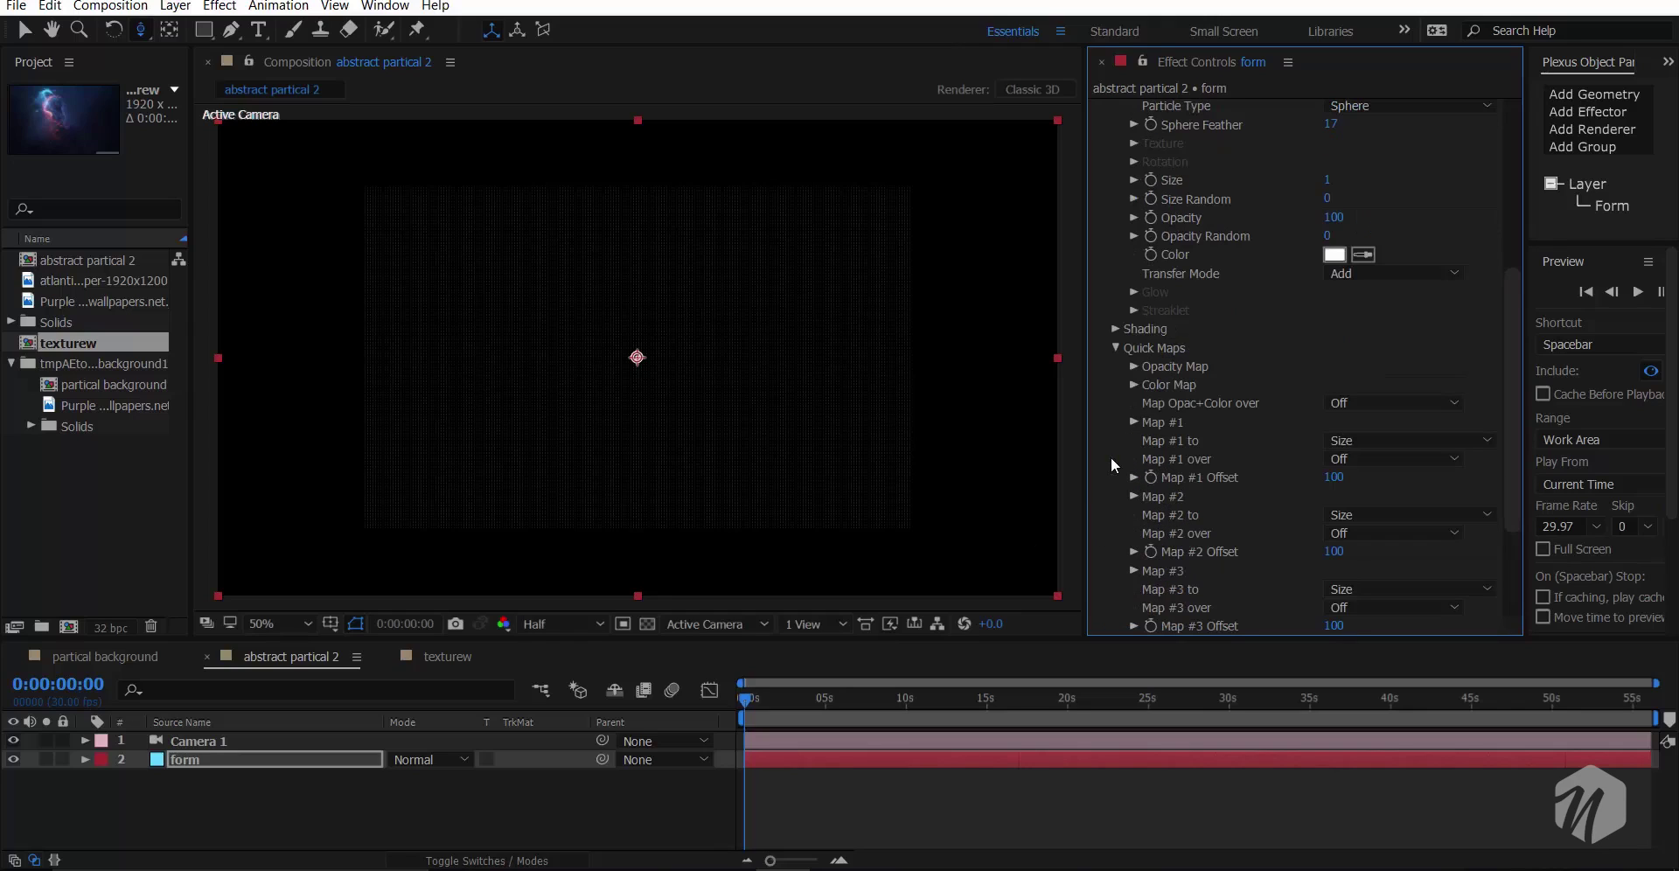
click(1133, 366)
click(1116, 348)
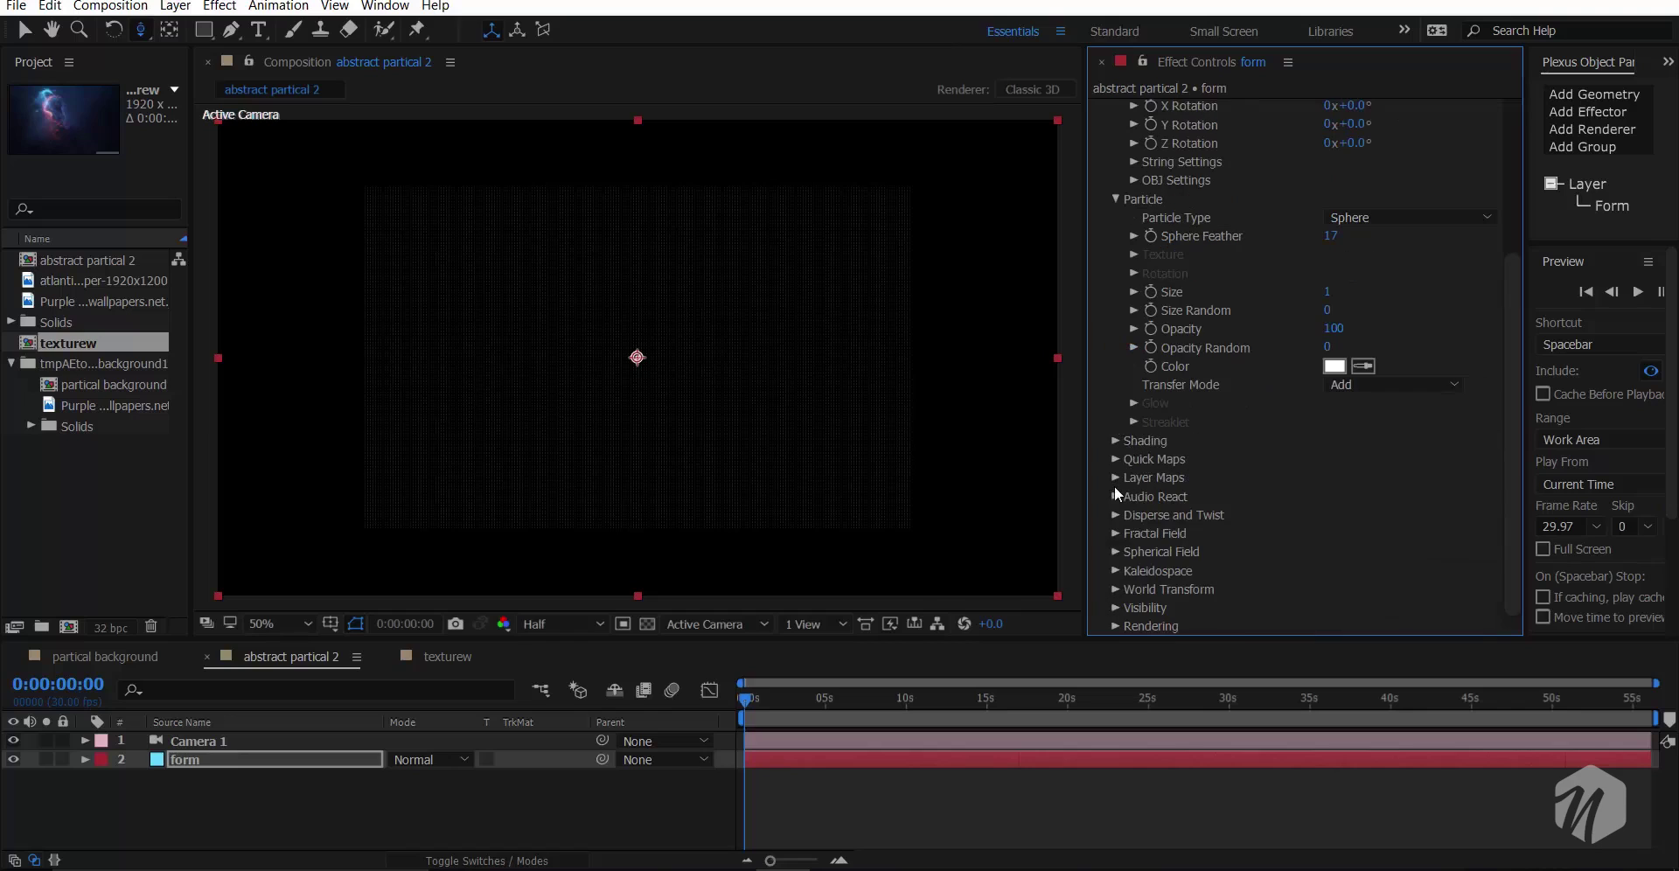
click(1114, 479)
scroll(1293, 453, down, 2)
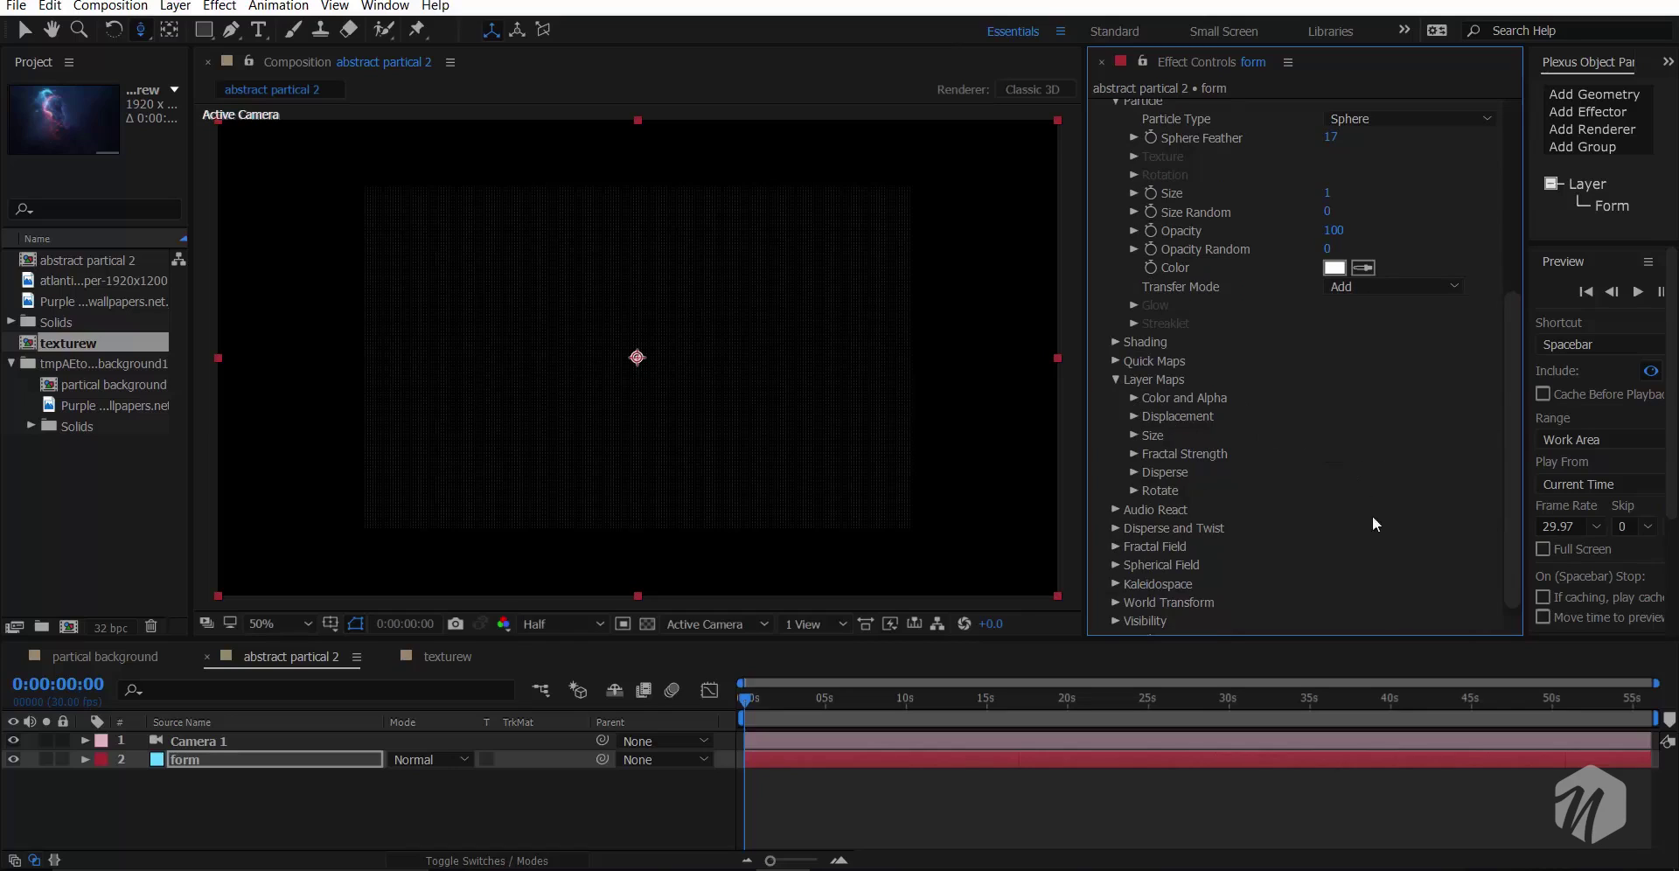
- Rename the texturew composition as color
click(105, 341)
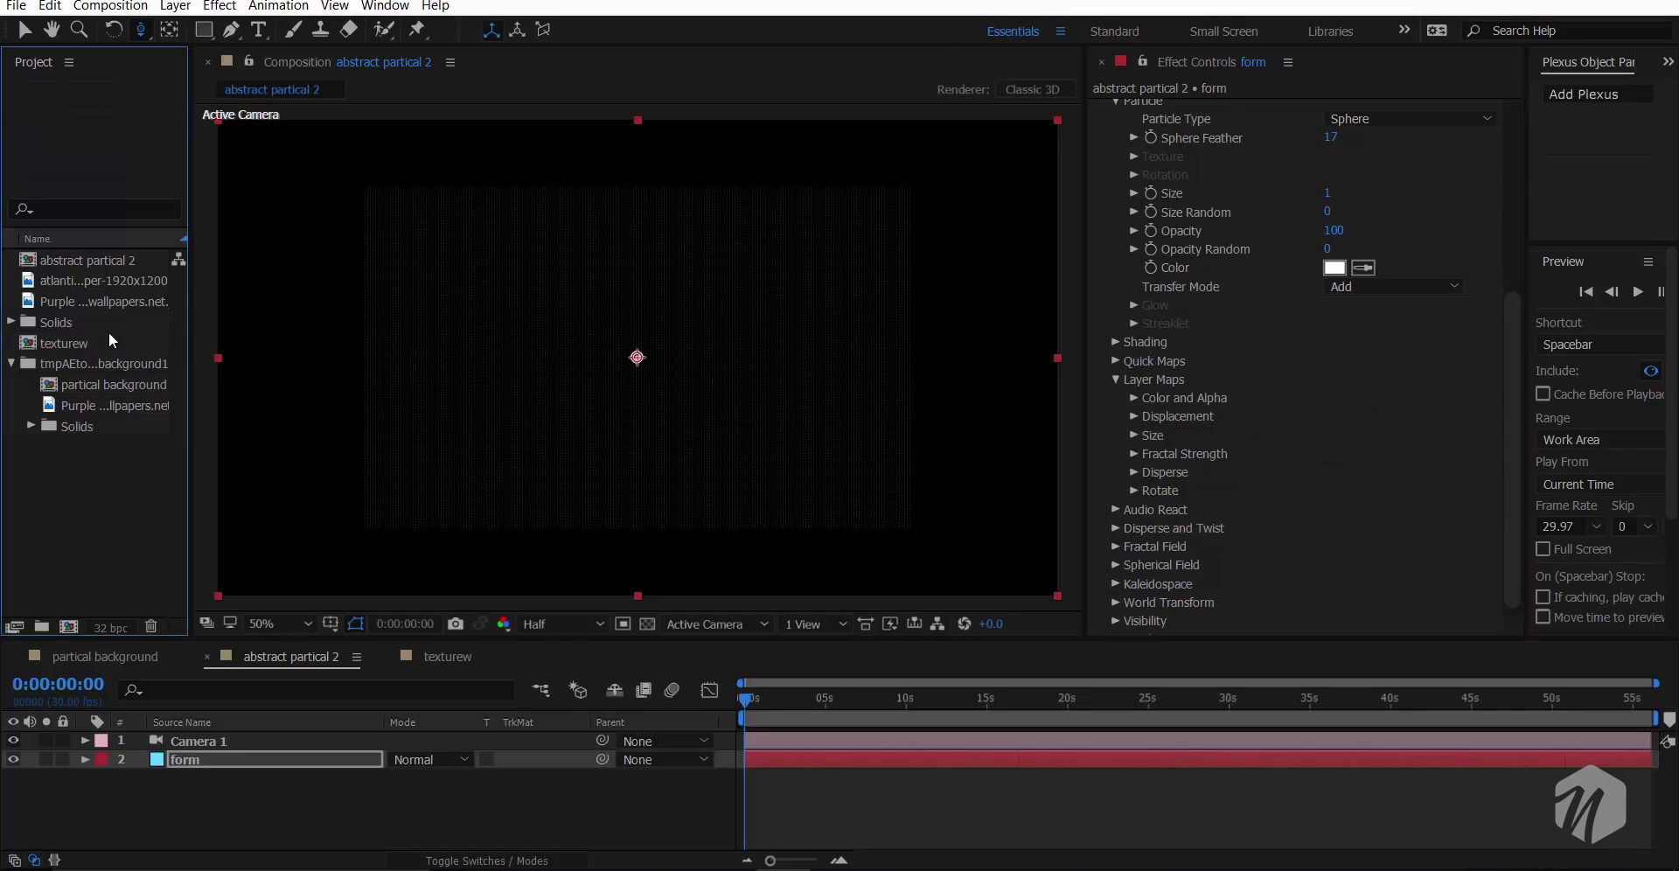
key(Return)
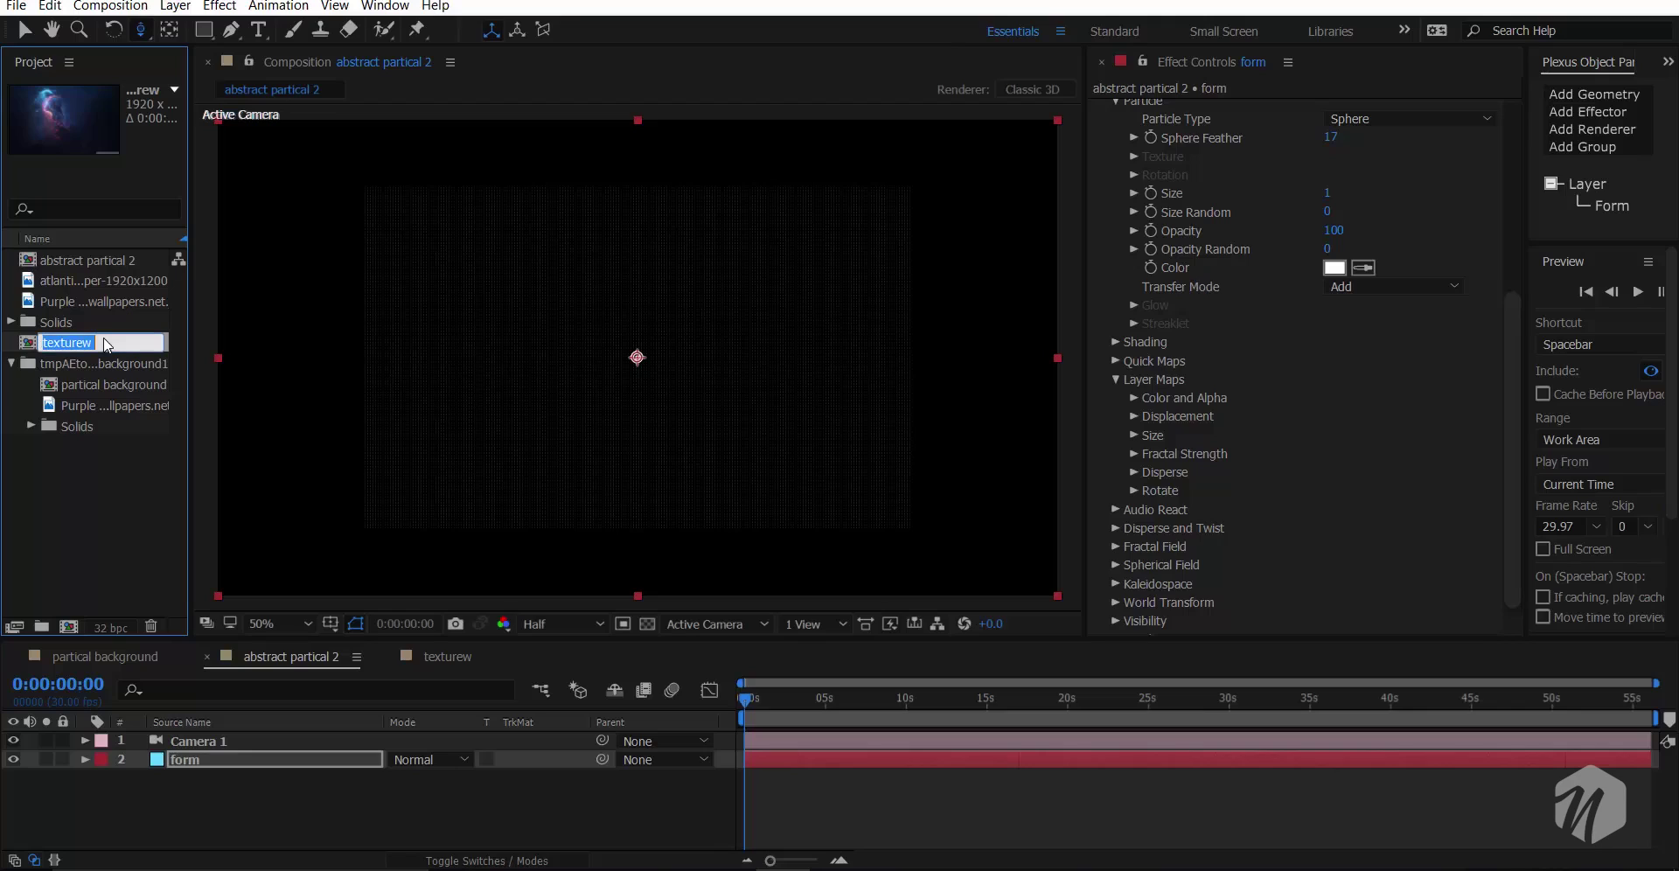
text(color)
key(Return)
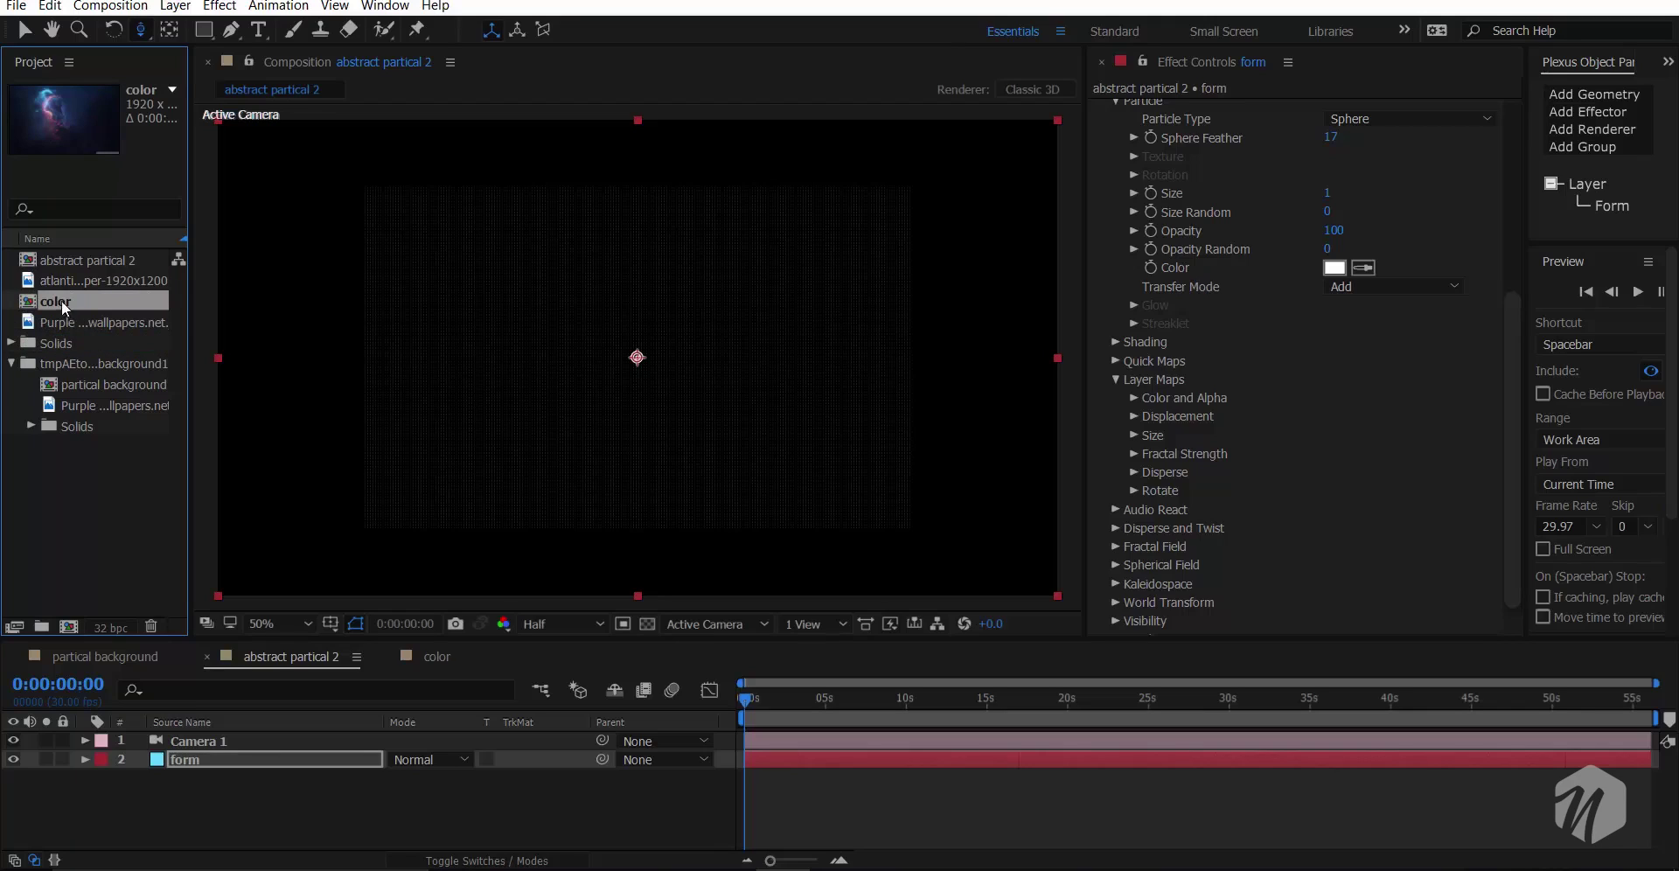
- Add the color composition beneath the form layer in abstract partical 2 and hide it, keeping the form layer selected
drag(61, 301, 219, 787)
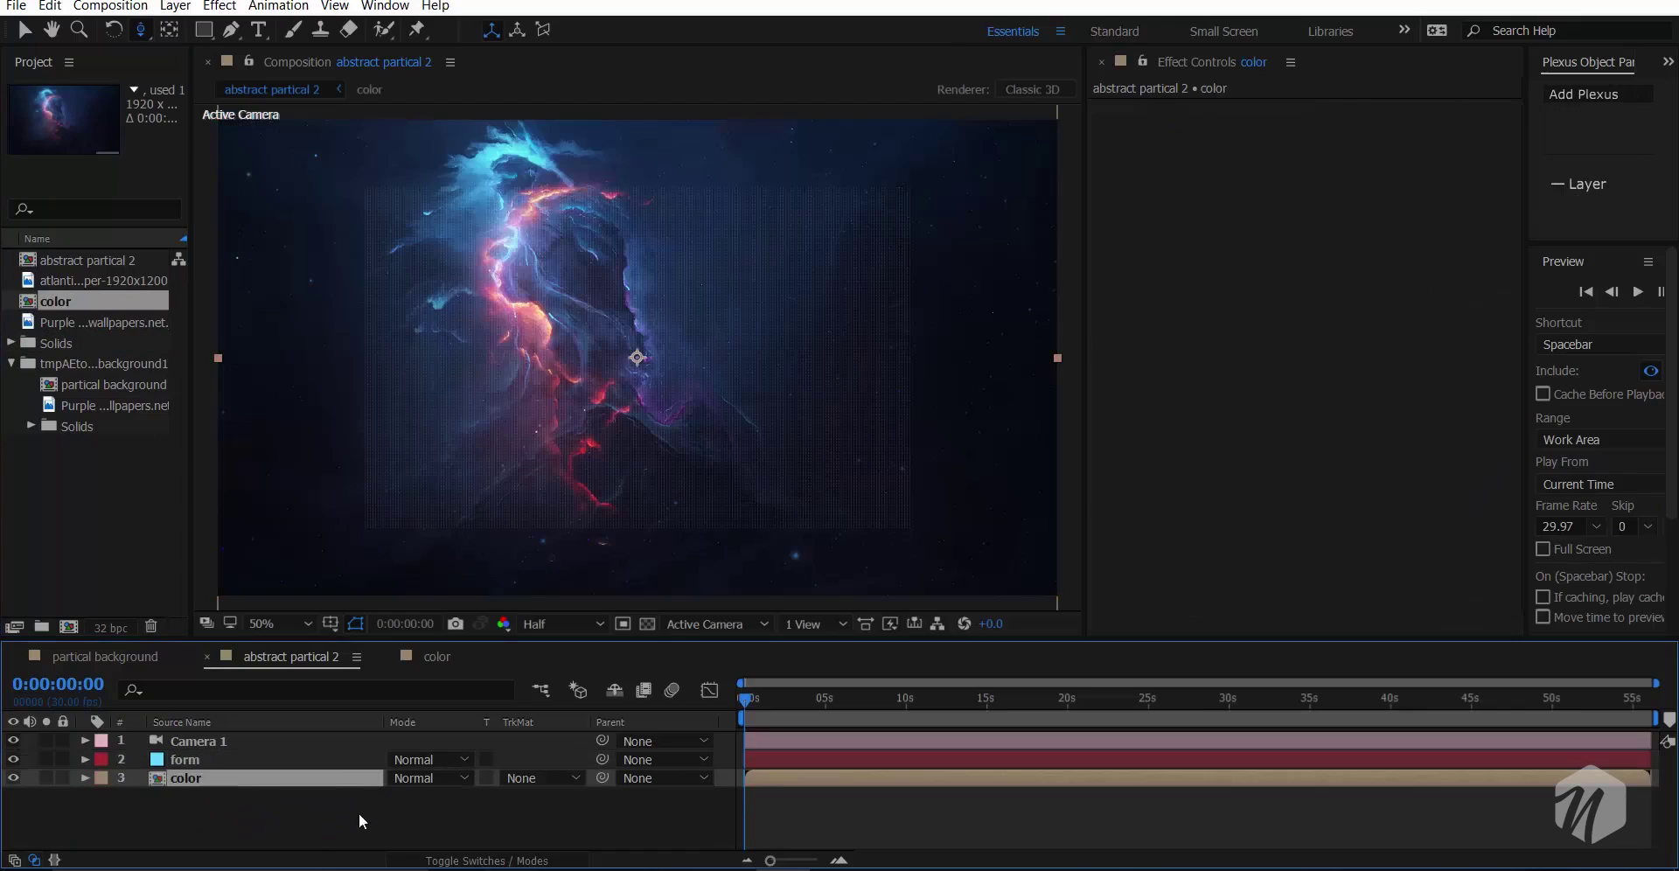
click(261, 755)
click(24, 783)
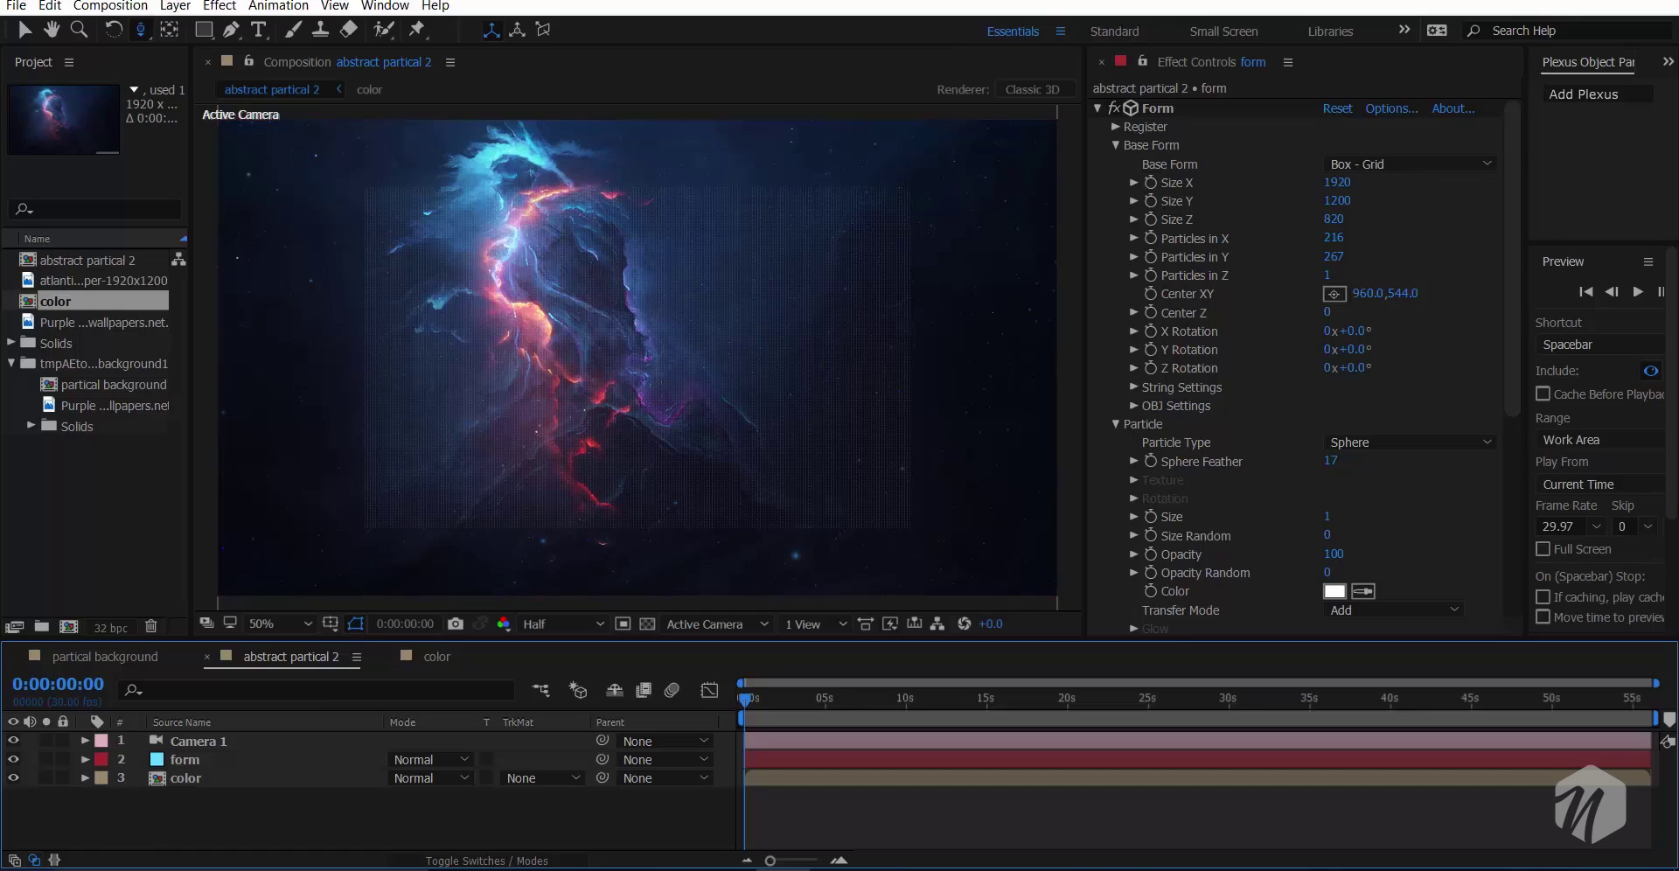
click(202, 757)
click(13, 778)
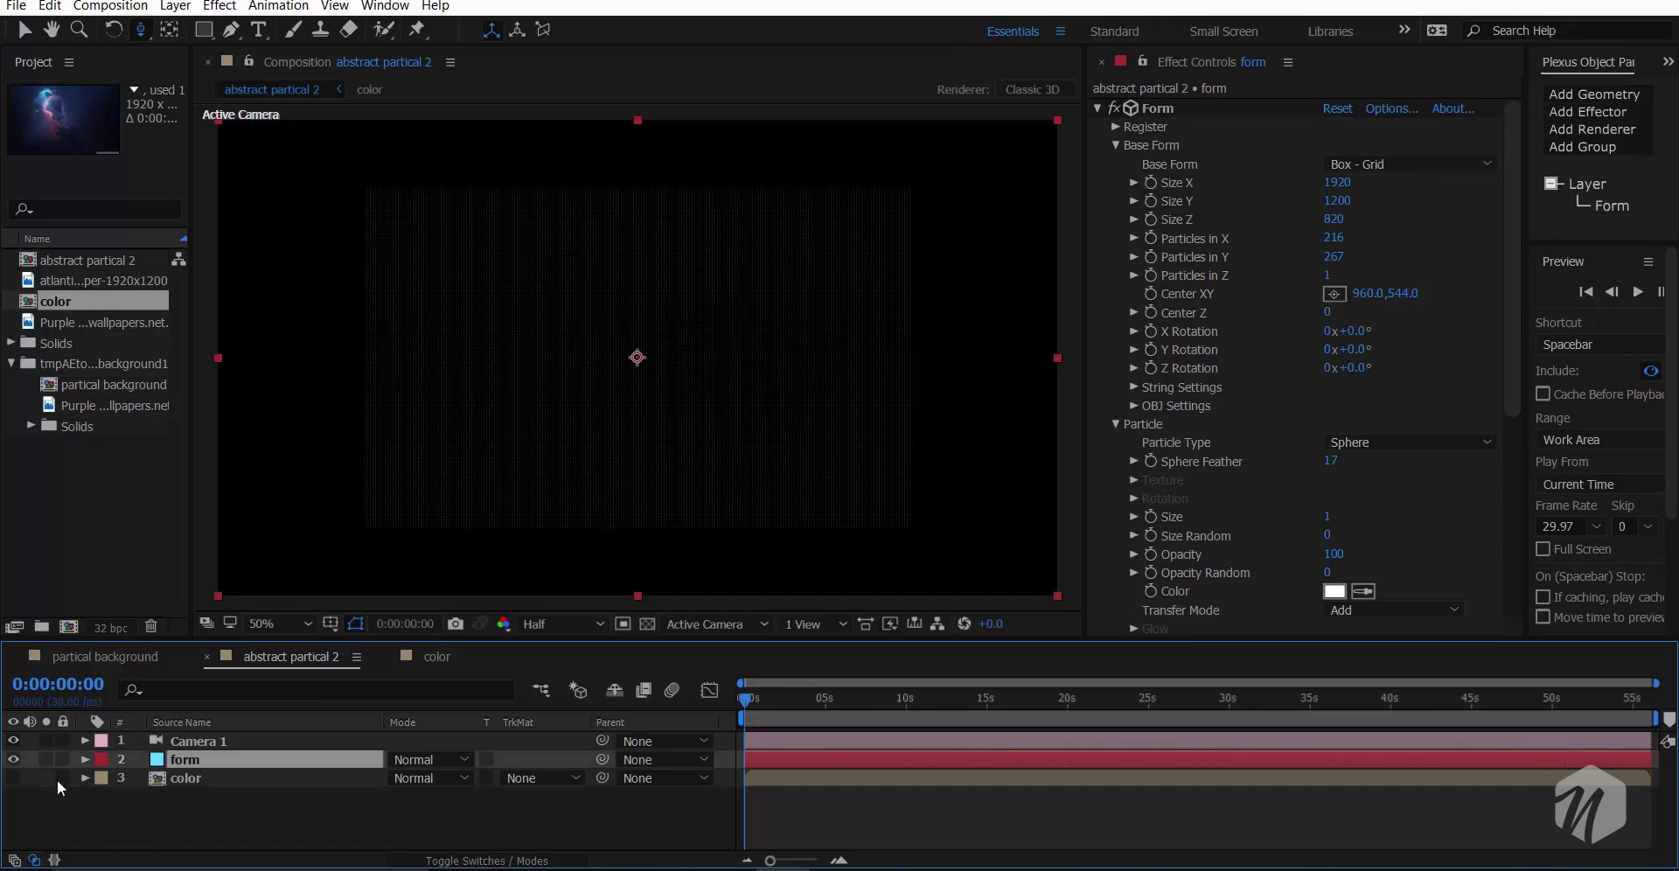
- Set the Color and Alpha layer map to the color layer, keeping RGB to RGB functionality, with Map Over set to XY
click(1110, 144)
click(1115, 164)
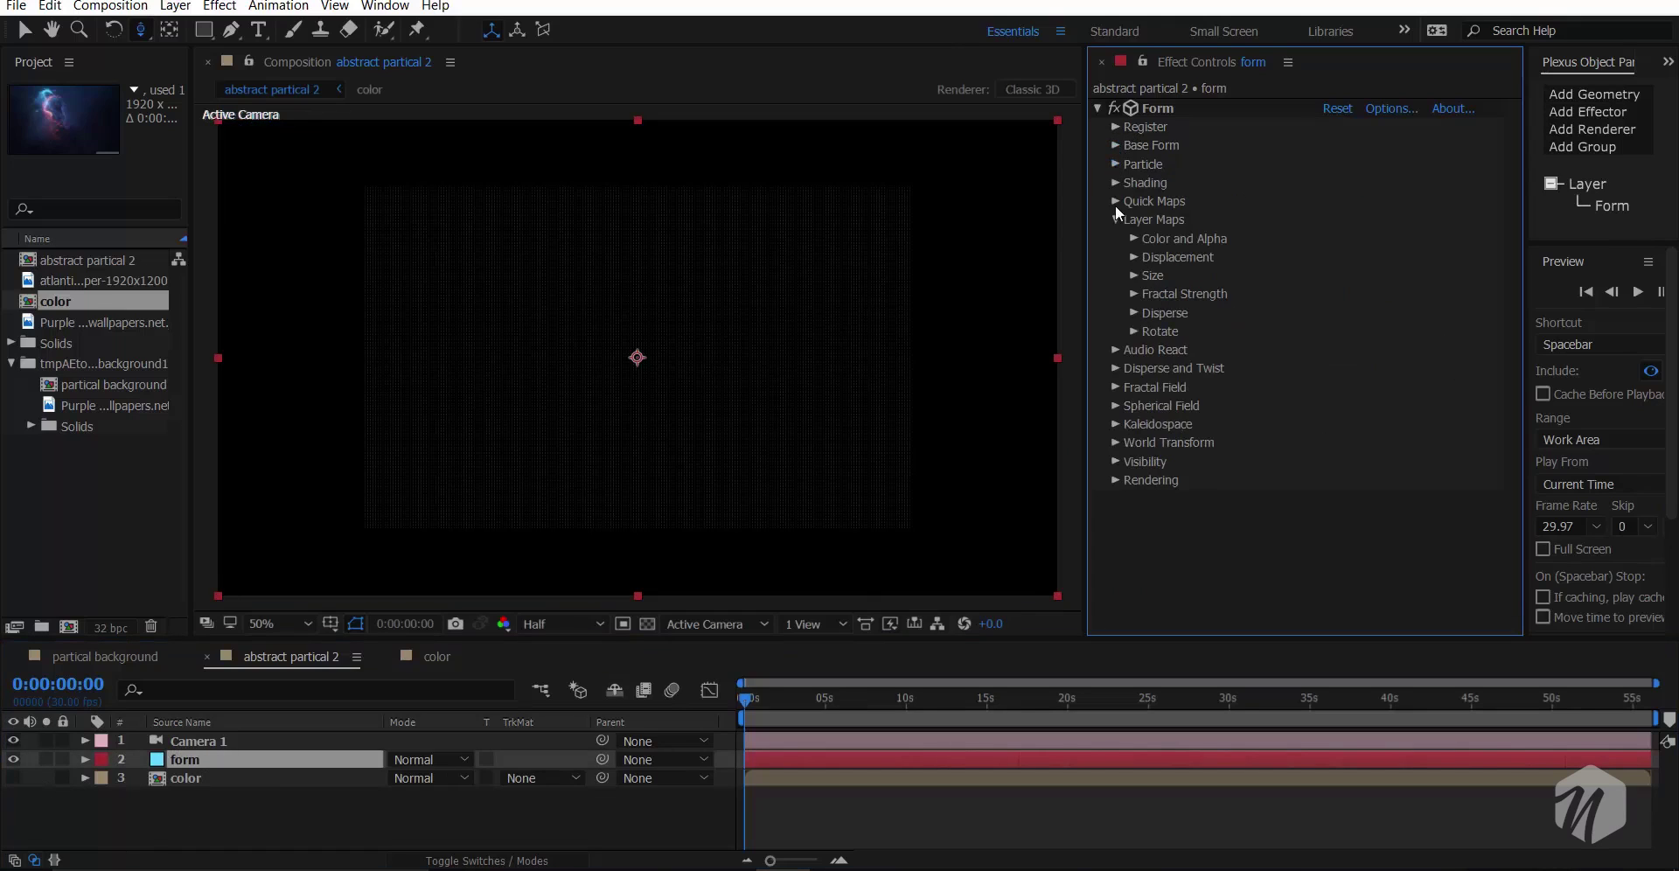
click(1134, 238)
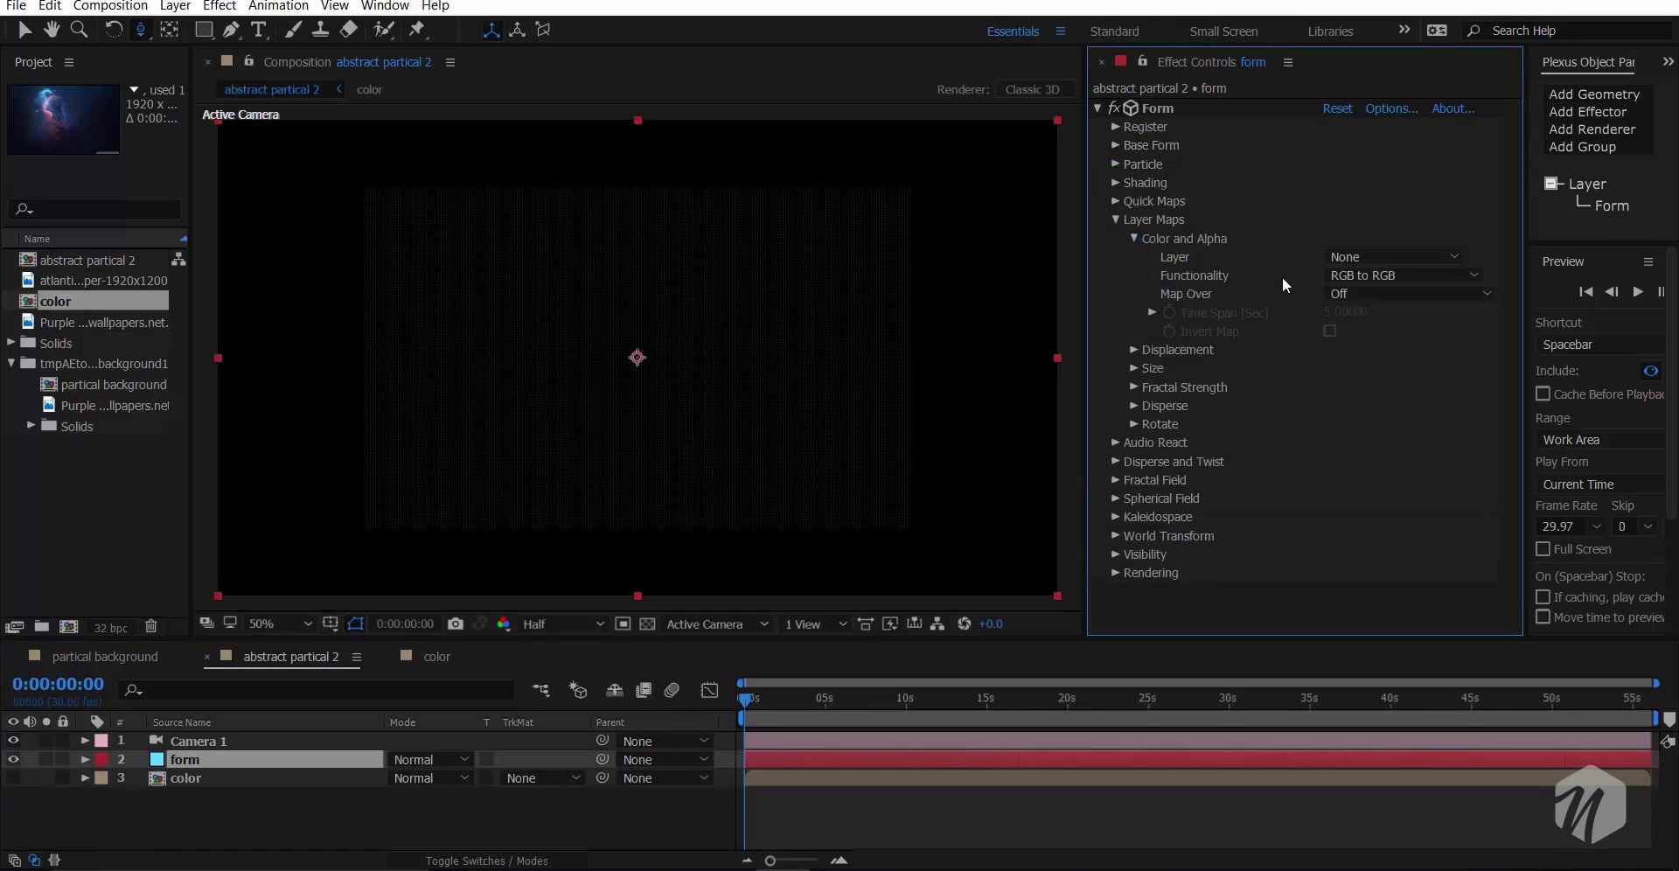
click(1354, 257)
click(1385, 327)
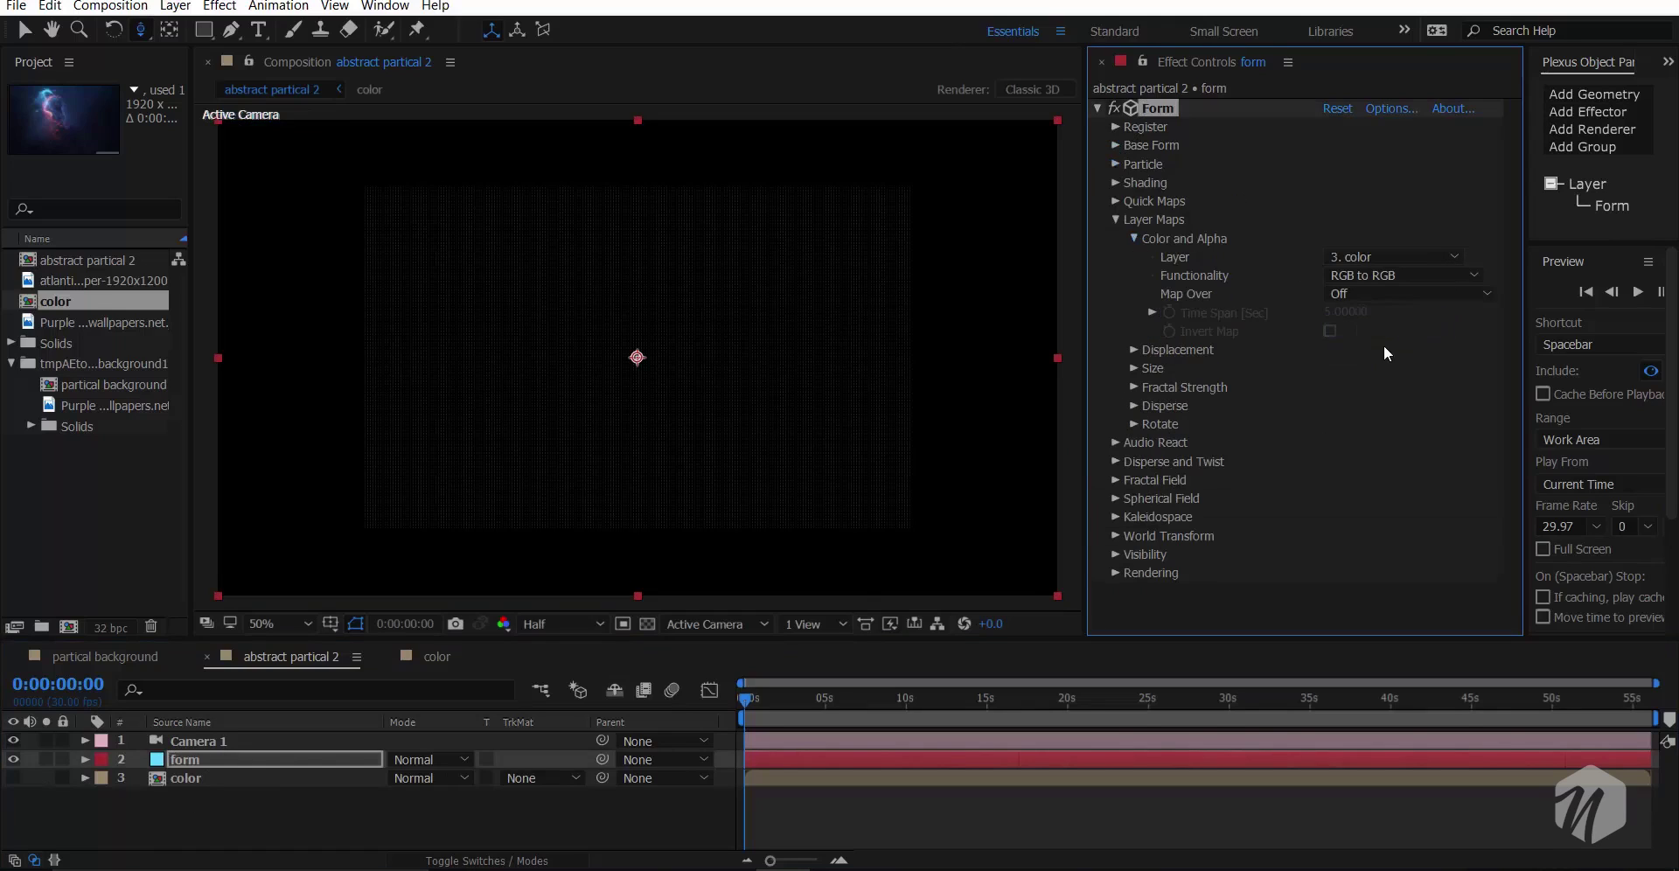
click(1397, 274)
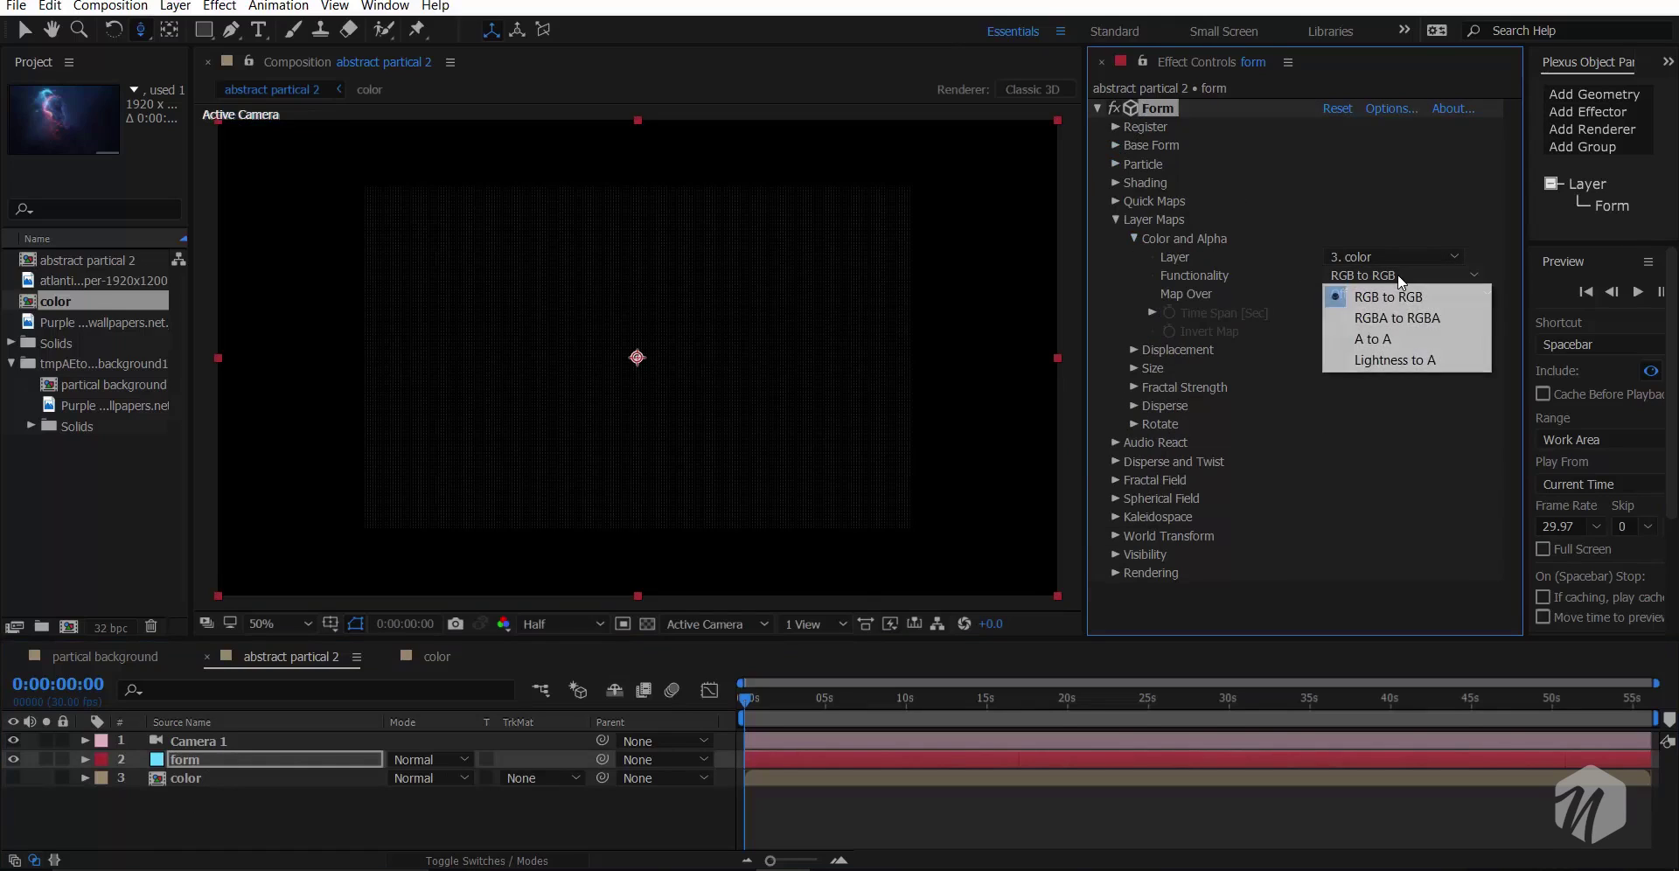
click(1285, 248)
click(1343, 292)
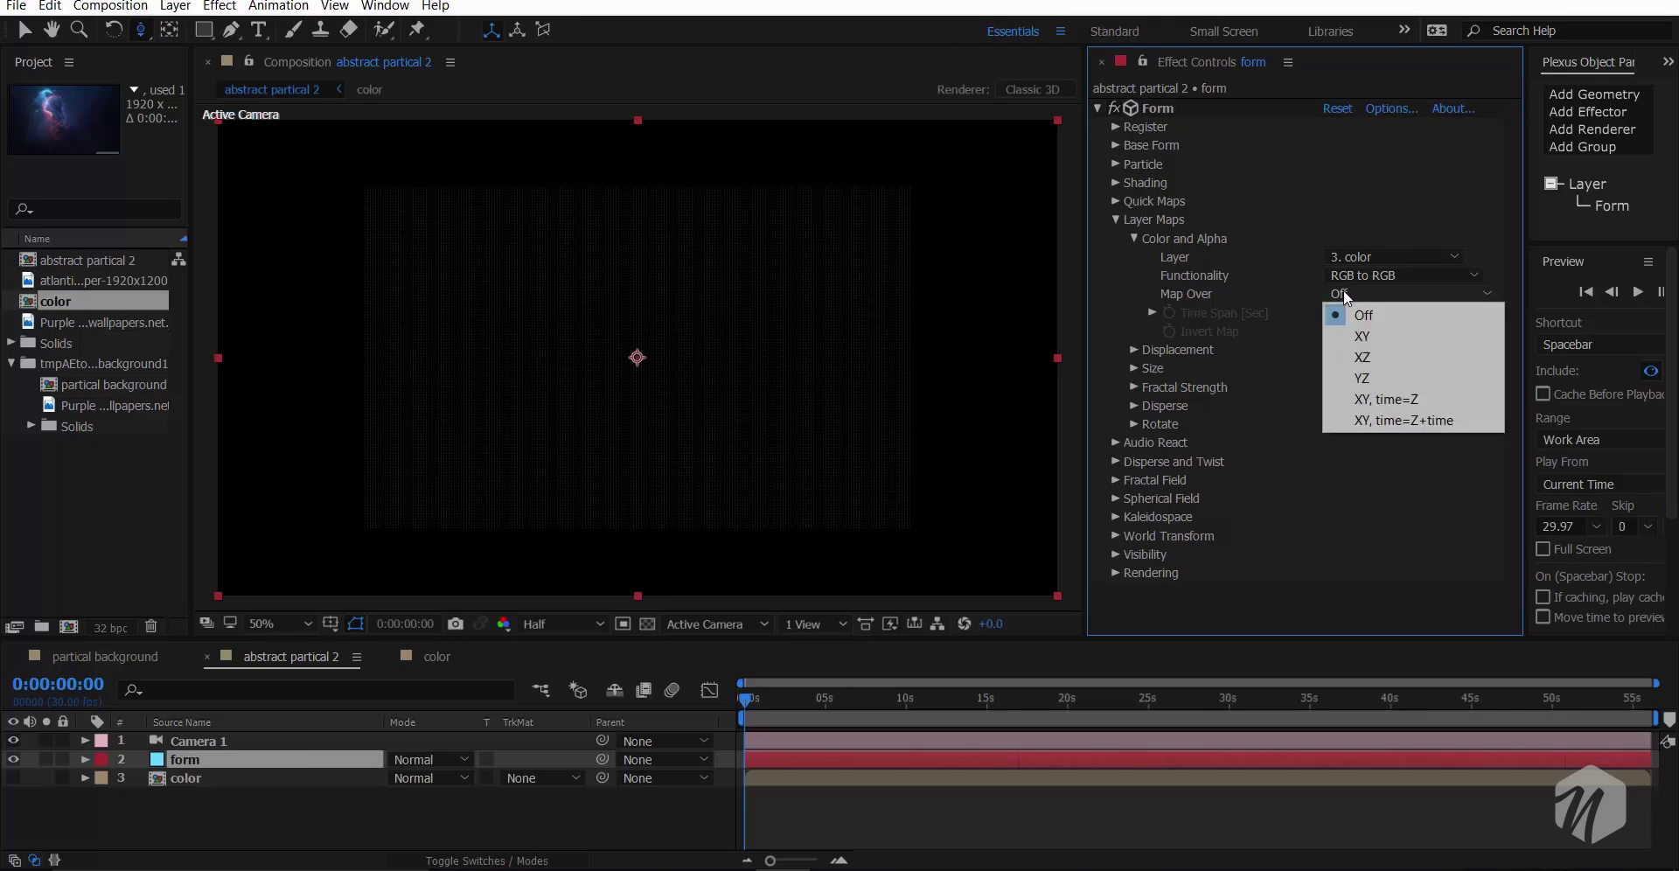
click(1389, 343)
- Set the form's particle Size to 5
key(period)
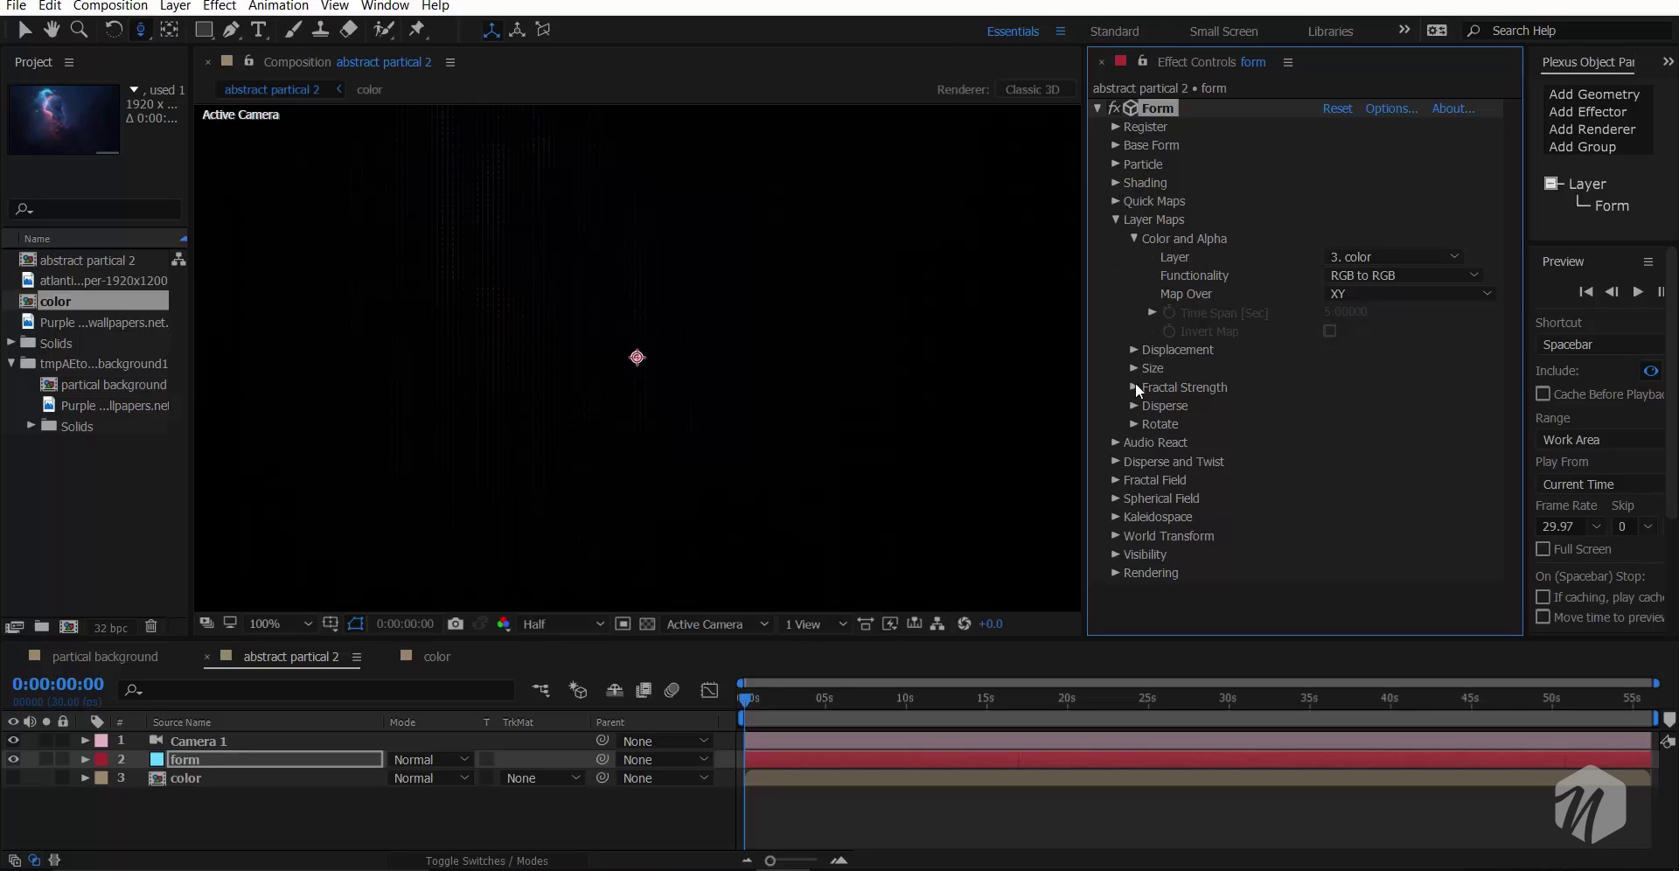
click(1115, 163)
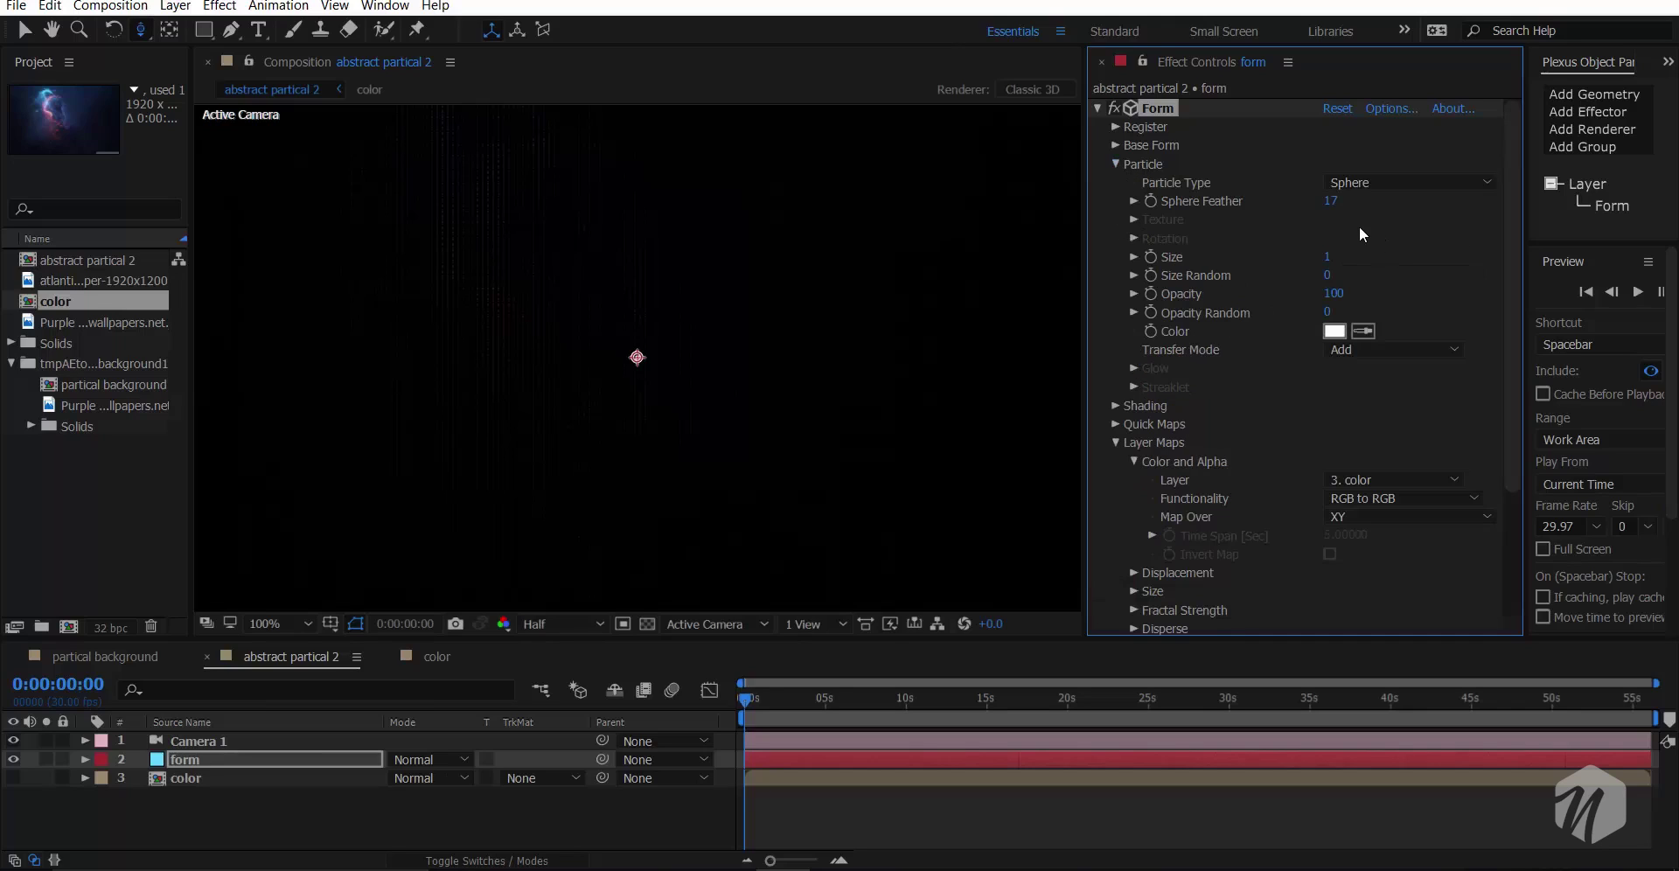
click(1332, 253)
text(3)
key(Return)
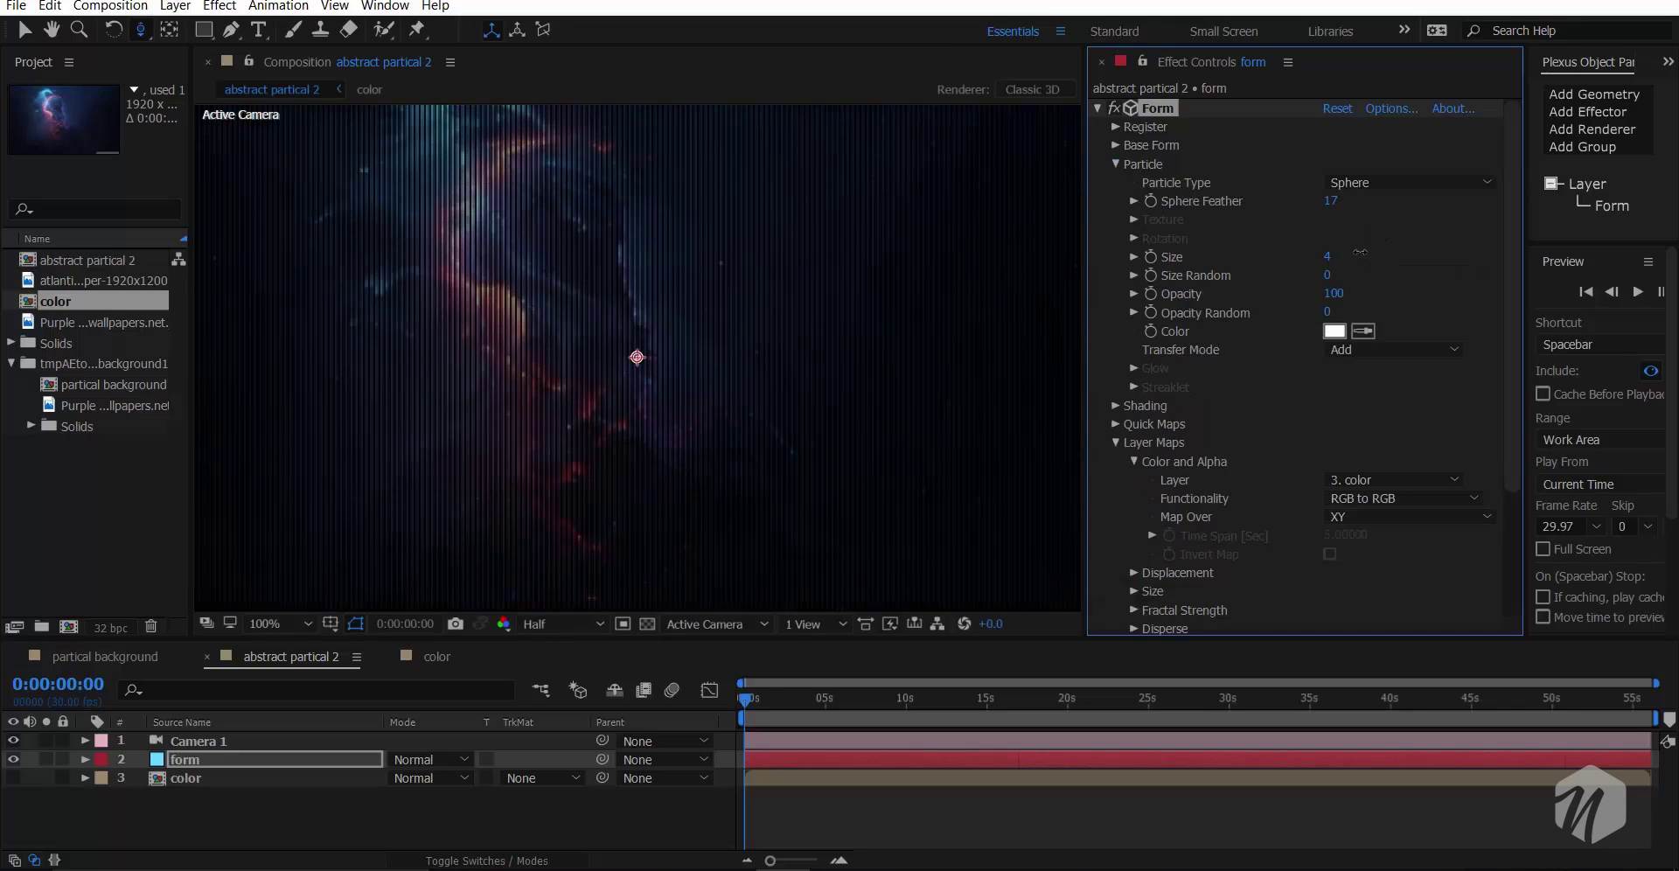
drag(1349, 253, 1365, 251)
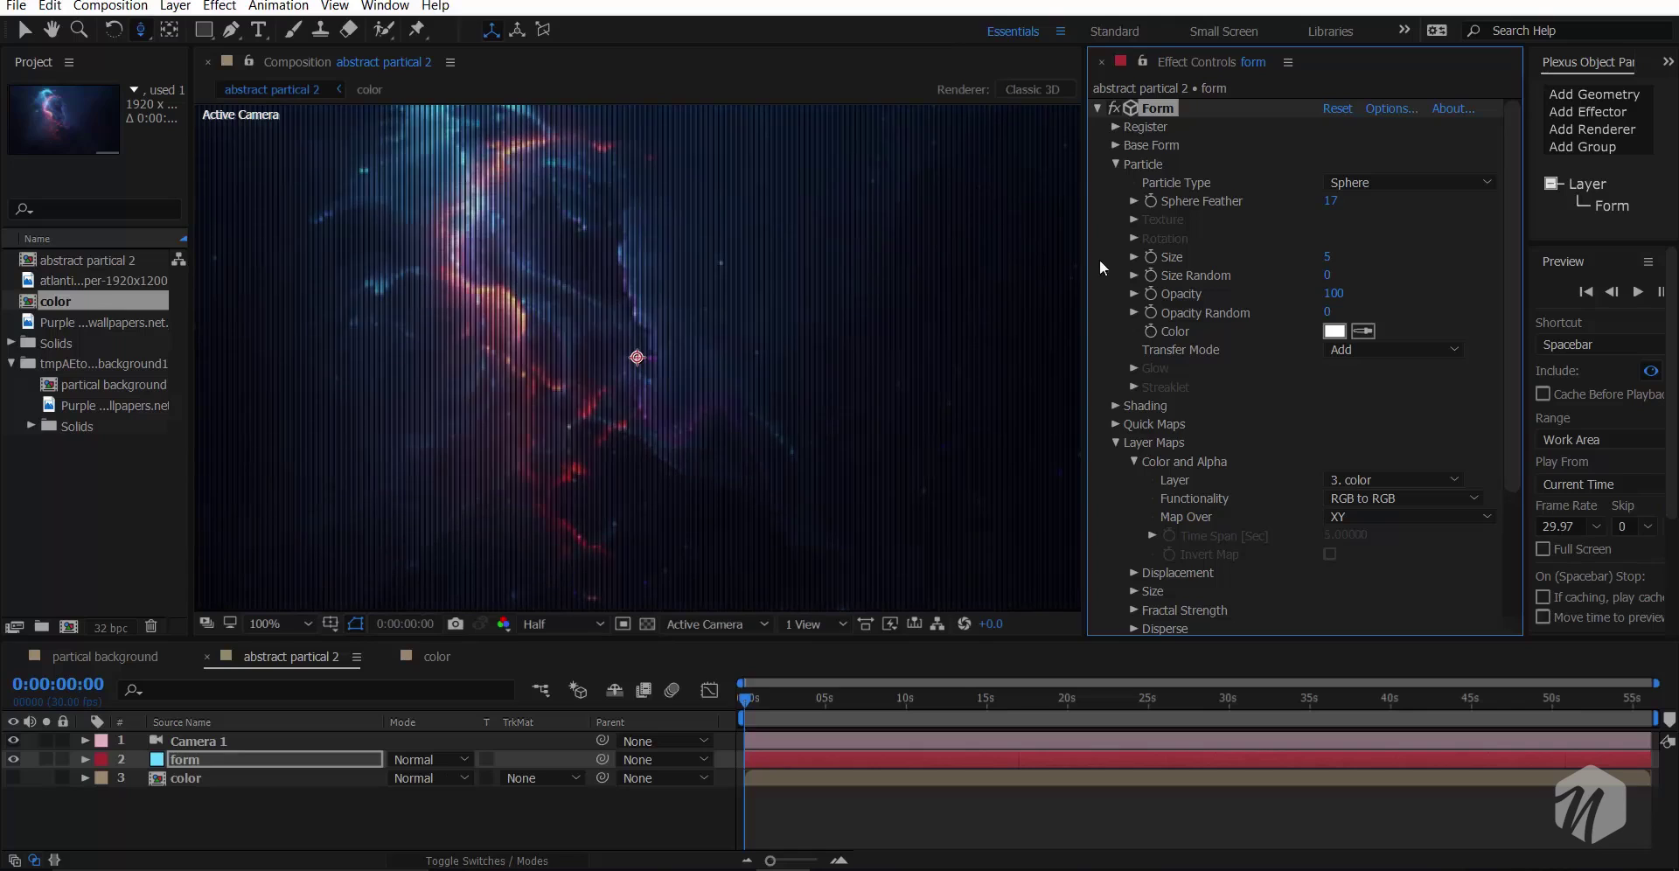
- Try a Size Random of 92 on the form's particles, undo it and close the Particle settings
key(comma)
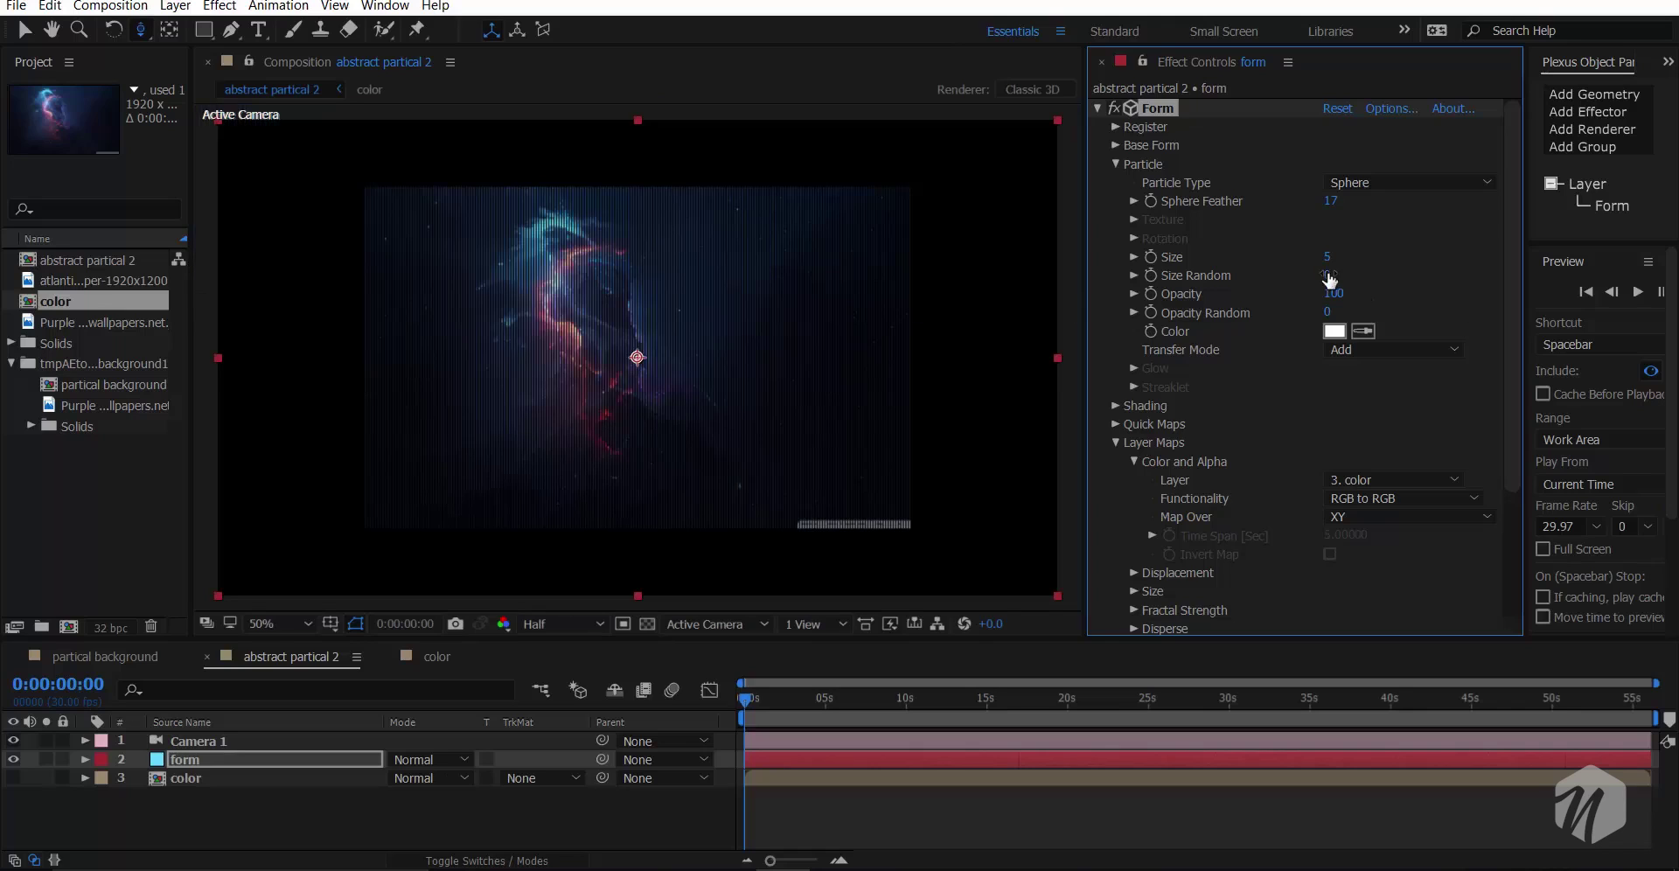
click(1370, 270)
drag(1327, 282, 1415, 268)
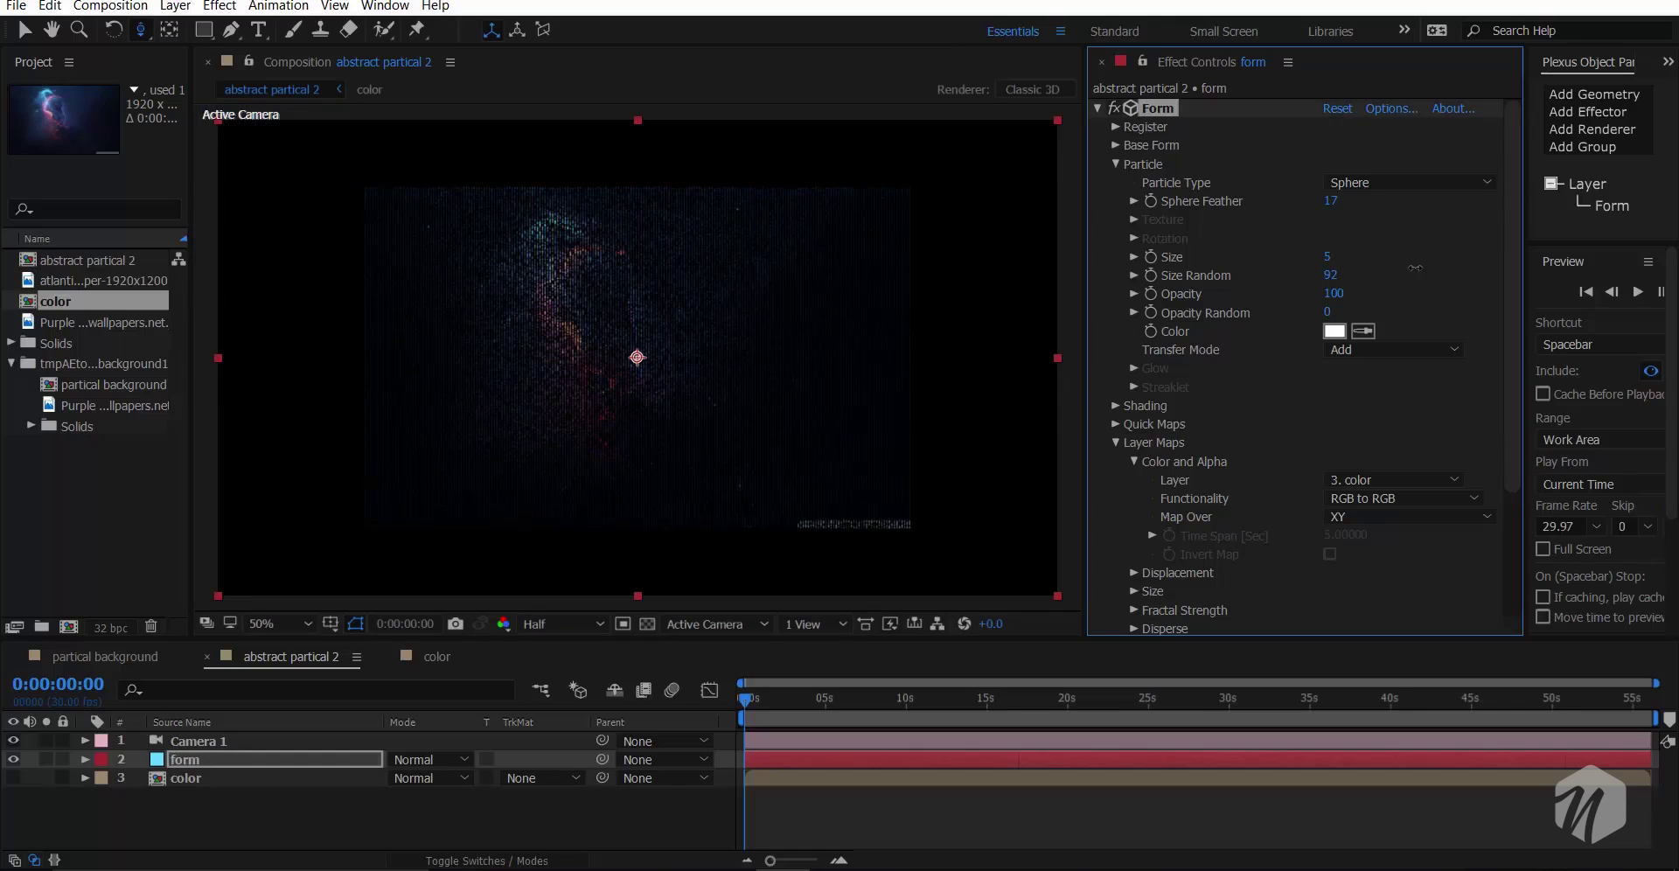
key(ctrl+z)
key(period)
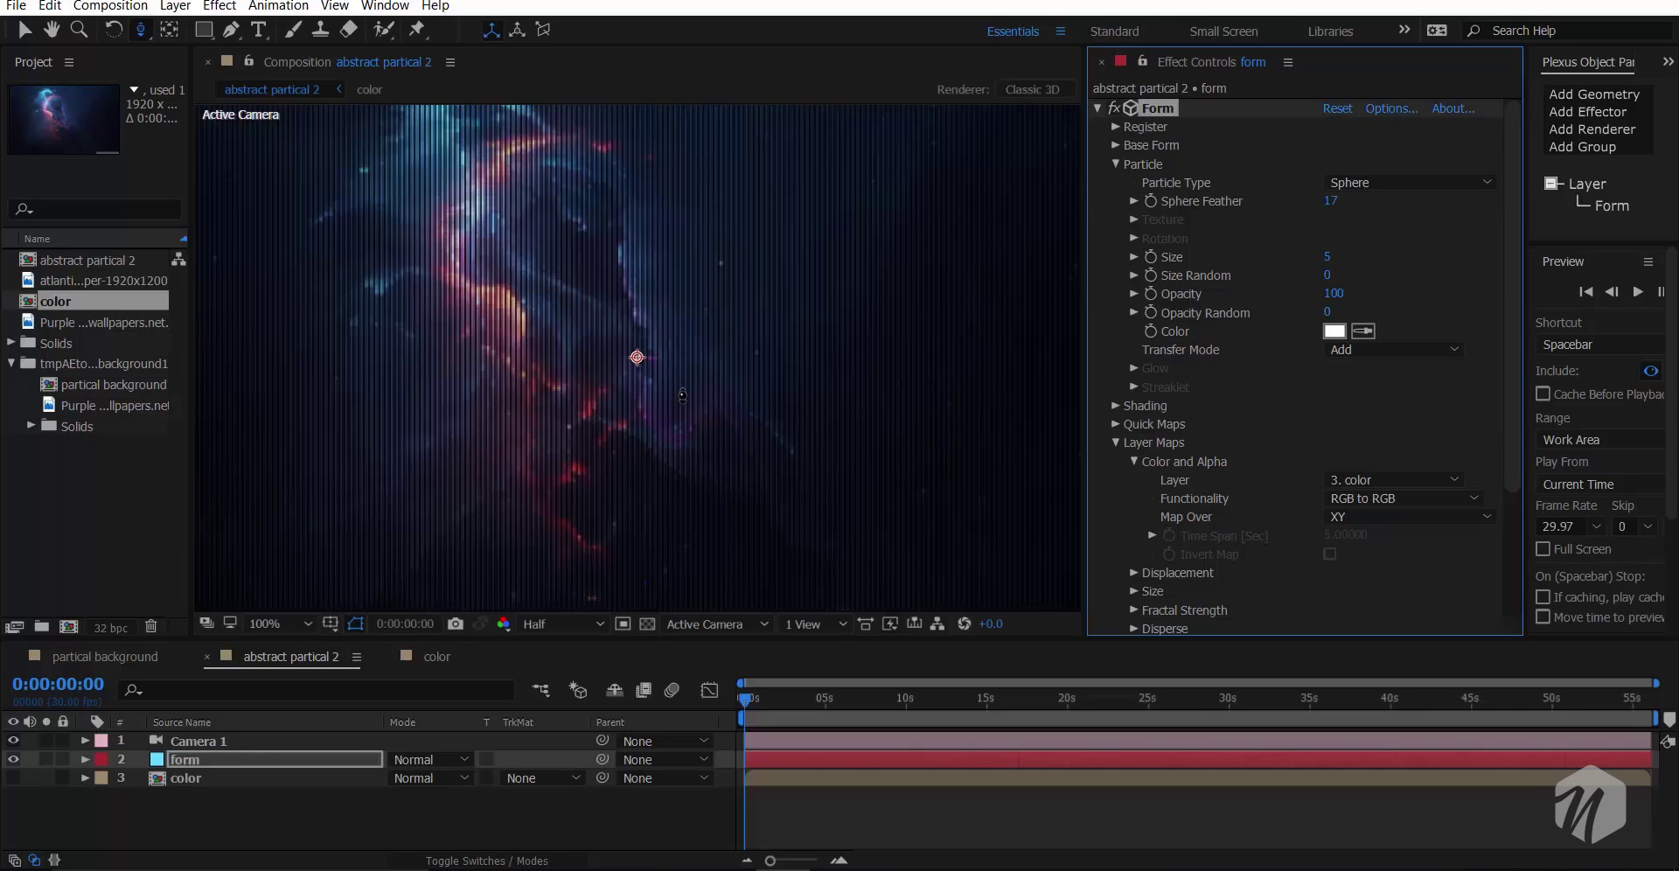
key(comma)
key(period)
click(1116, 165)
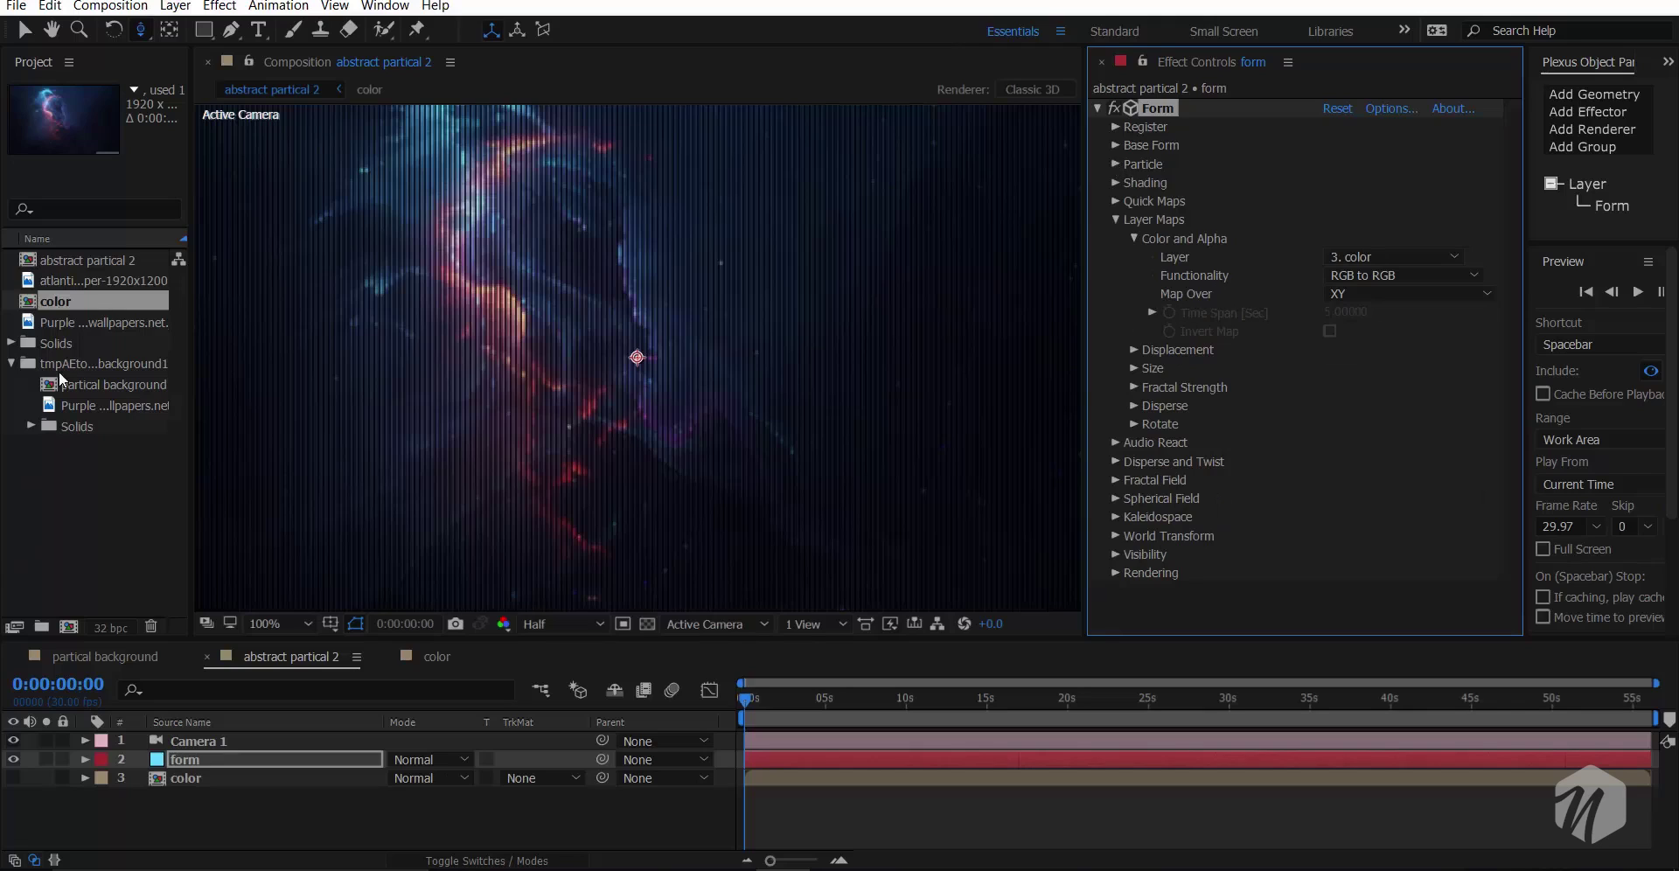
- Duplicate the color composition as displace and add it as a hidden layer beneath color in abstract partical 2
click(62, 301)
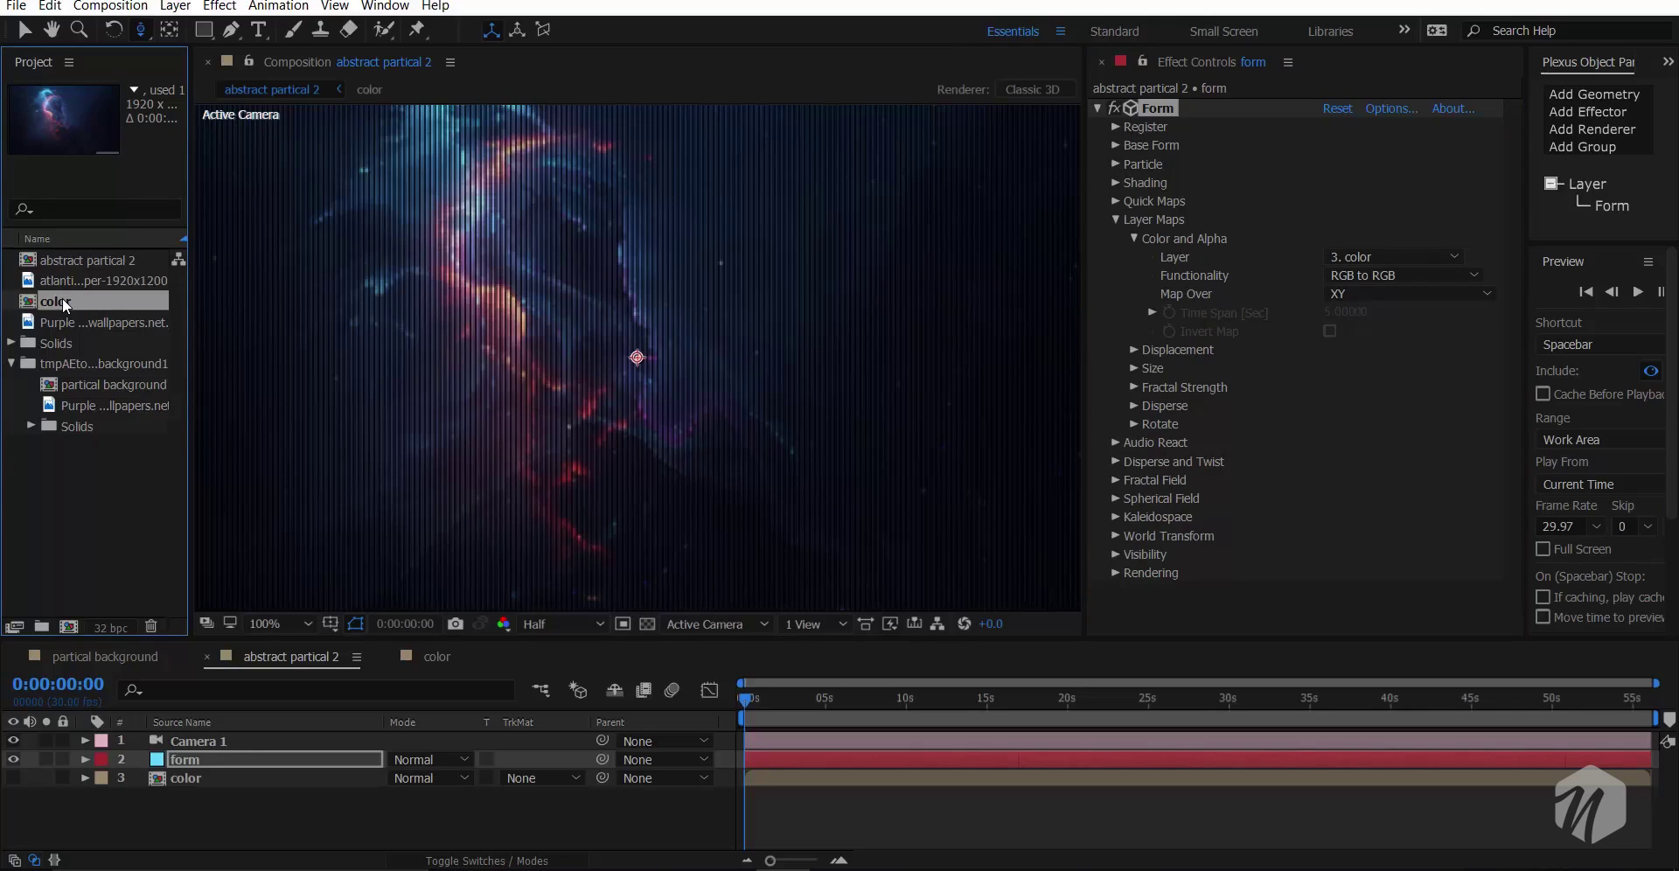
key(ctrl+d)
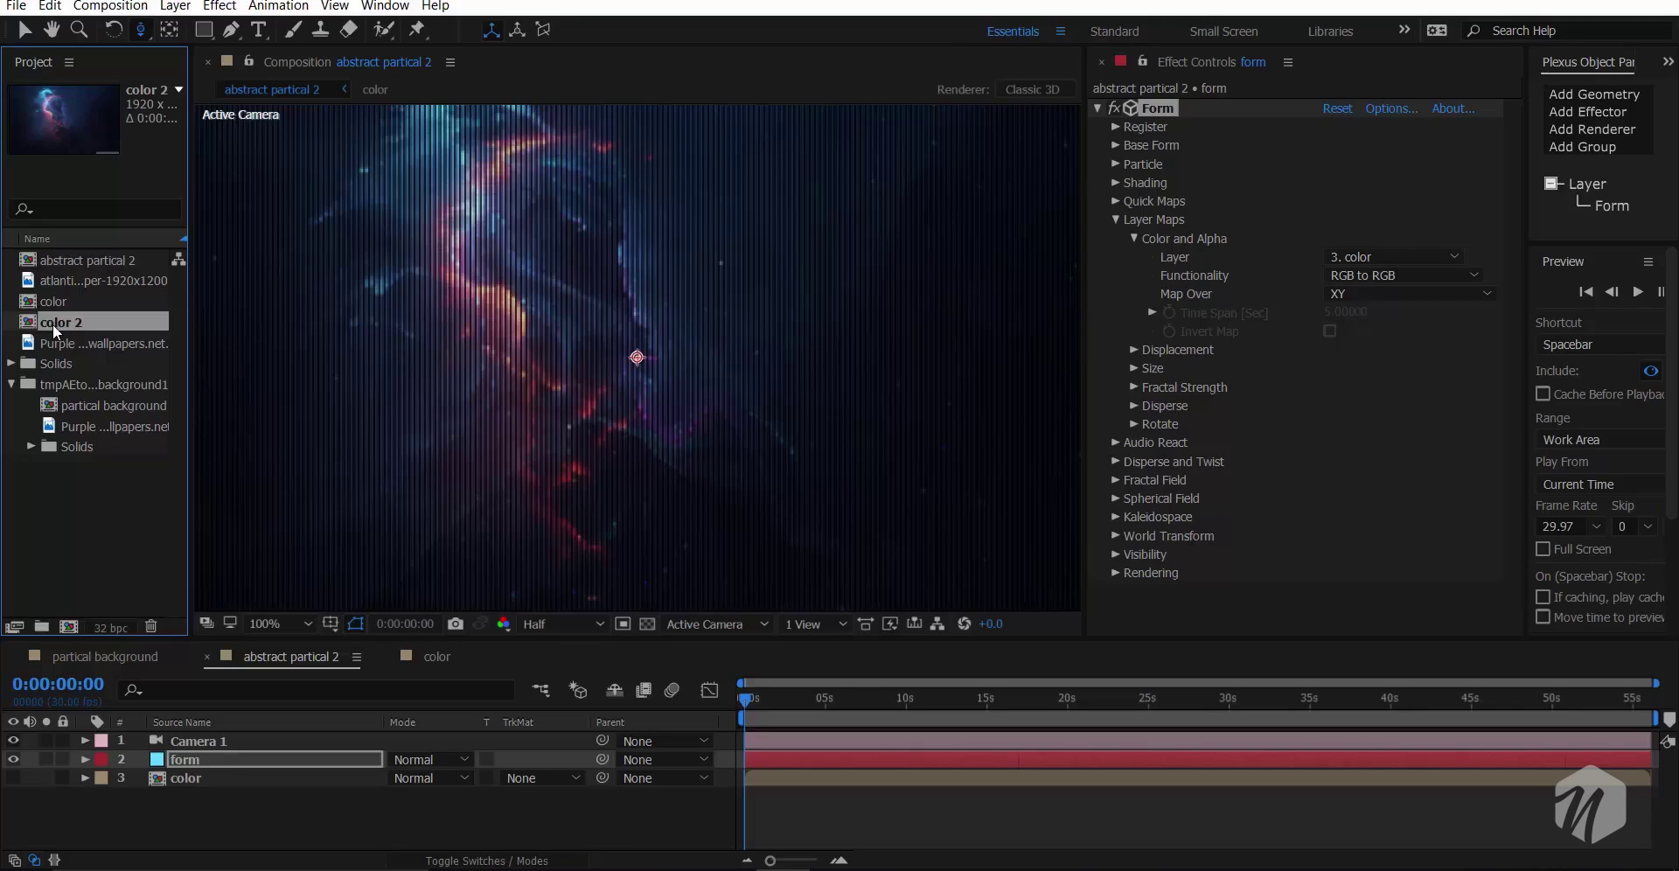
key(Return)
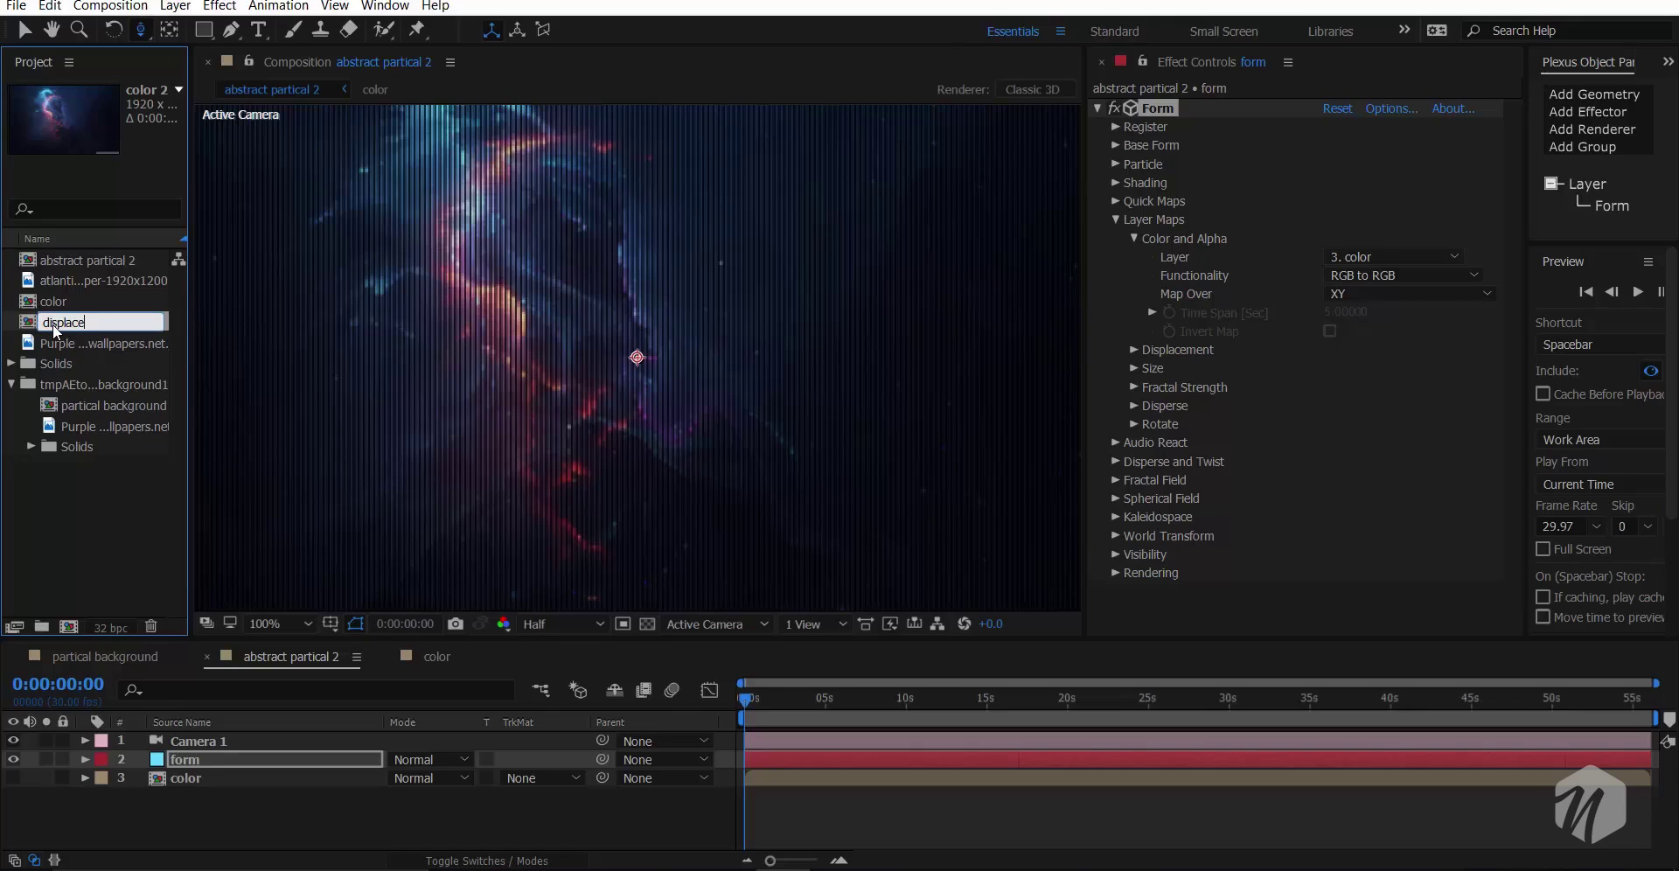
key(Return)
drag(54, 324, 218, 805)
click(13, 796)
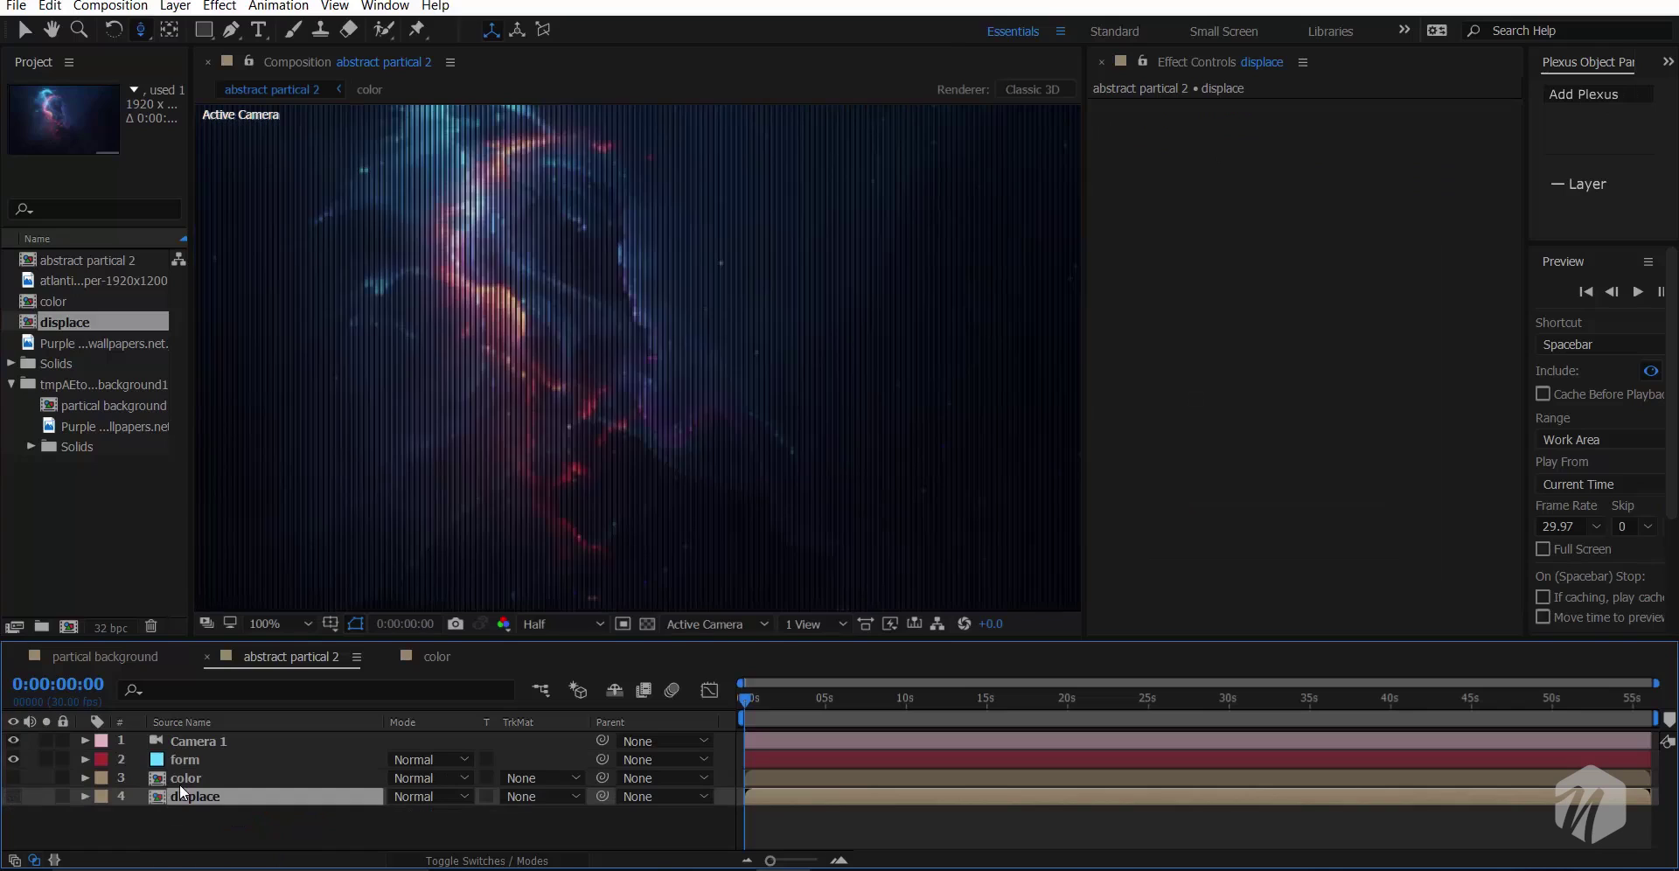
- Set the form layer's Displacement map functionality to Individual XYZ and use the displace layer for Z
click(188, 761)
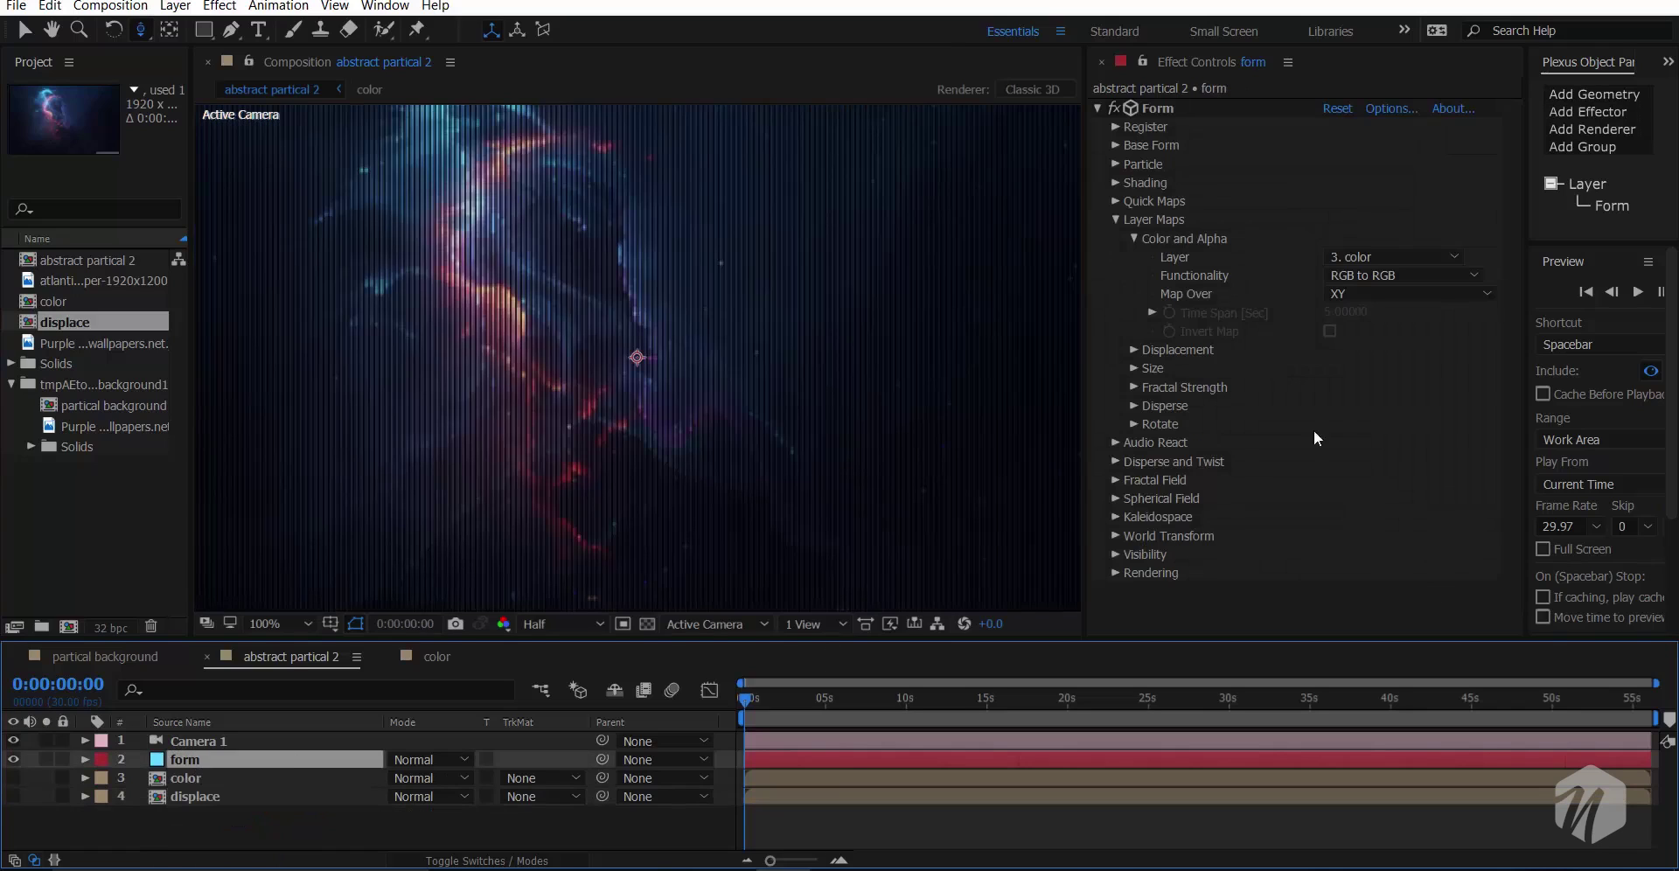
click(1135, 349)
click(1377, 371)
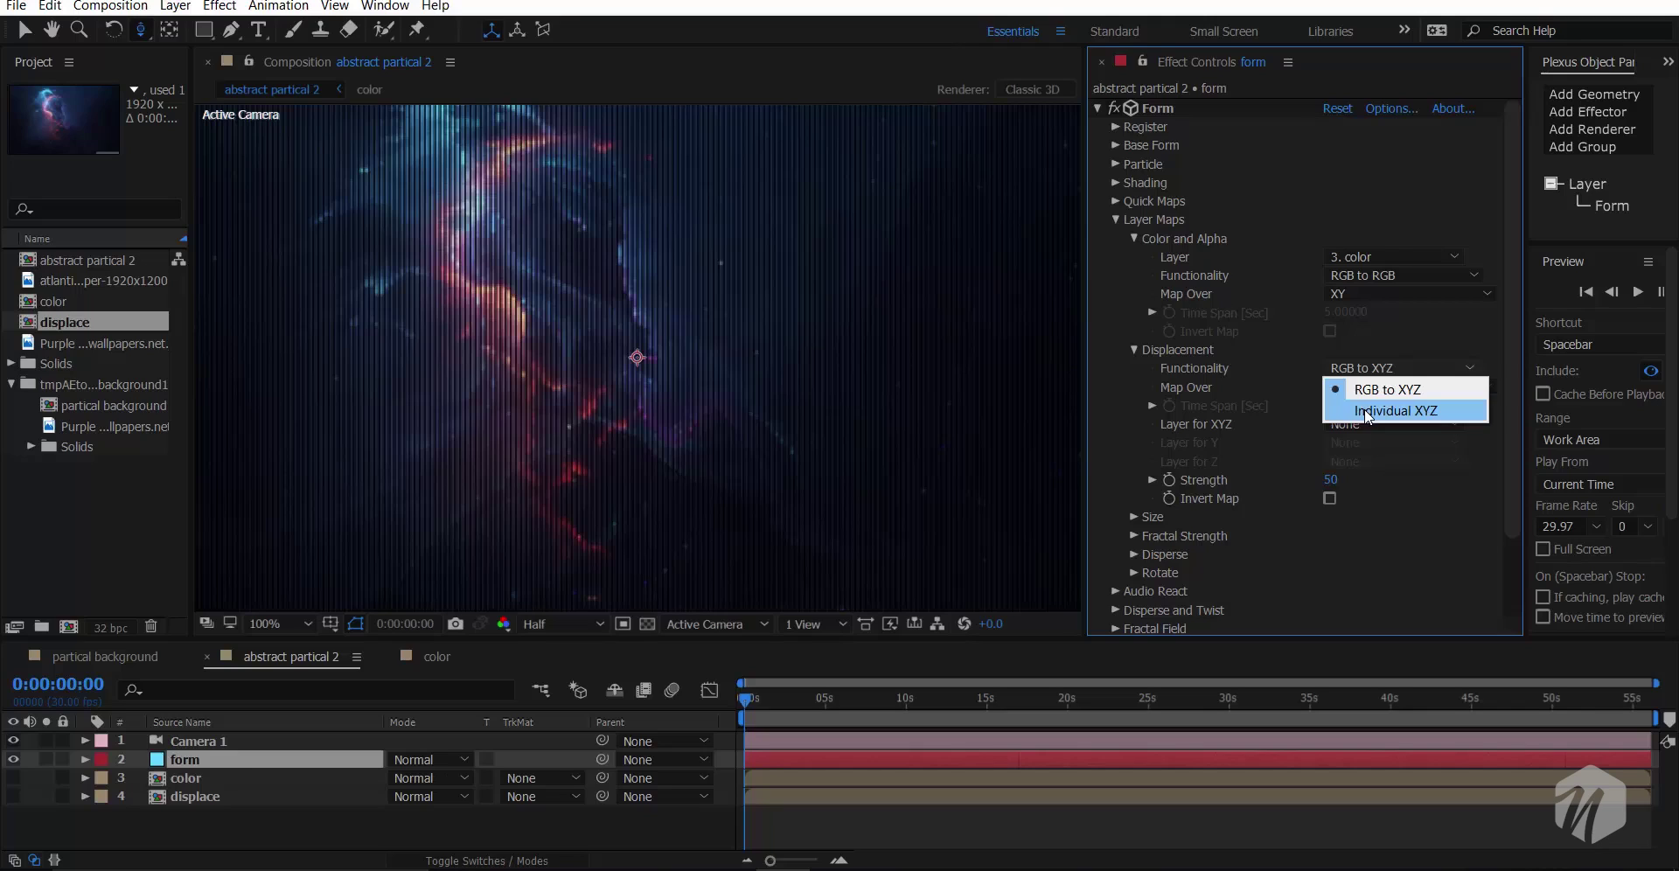
click(1369, 413)
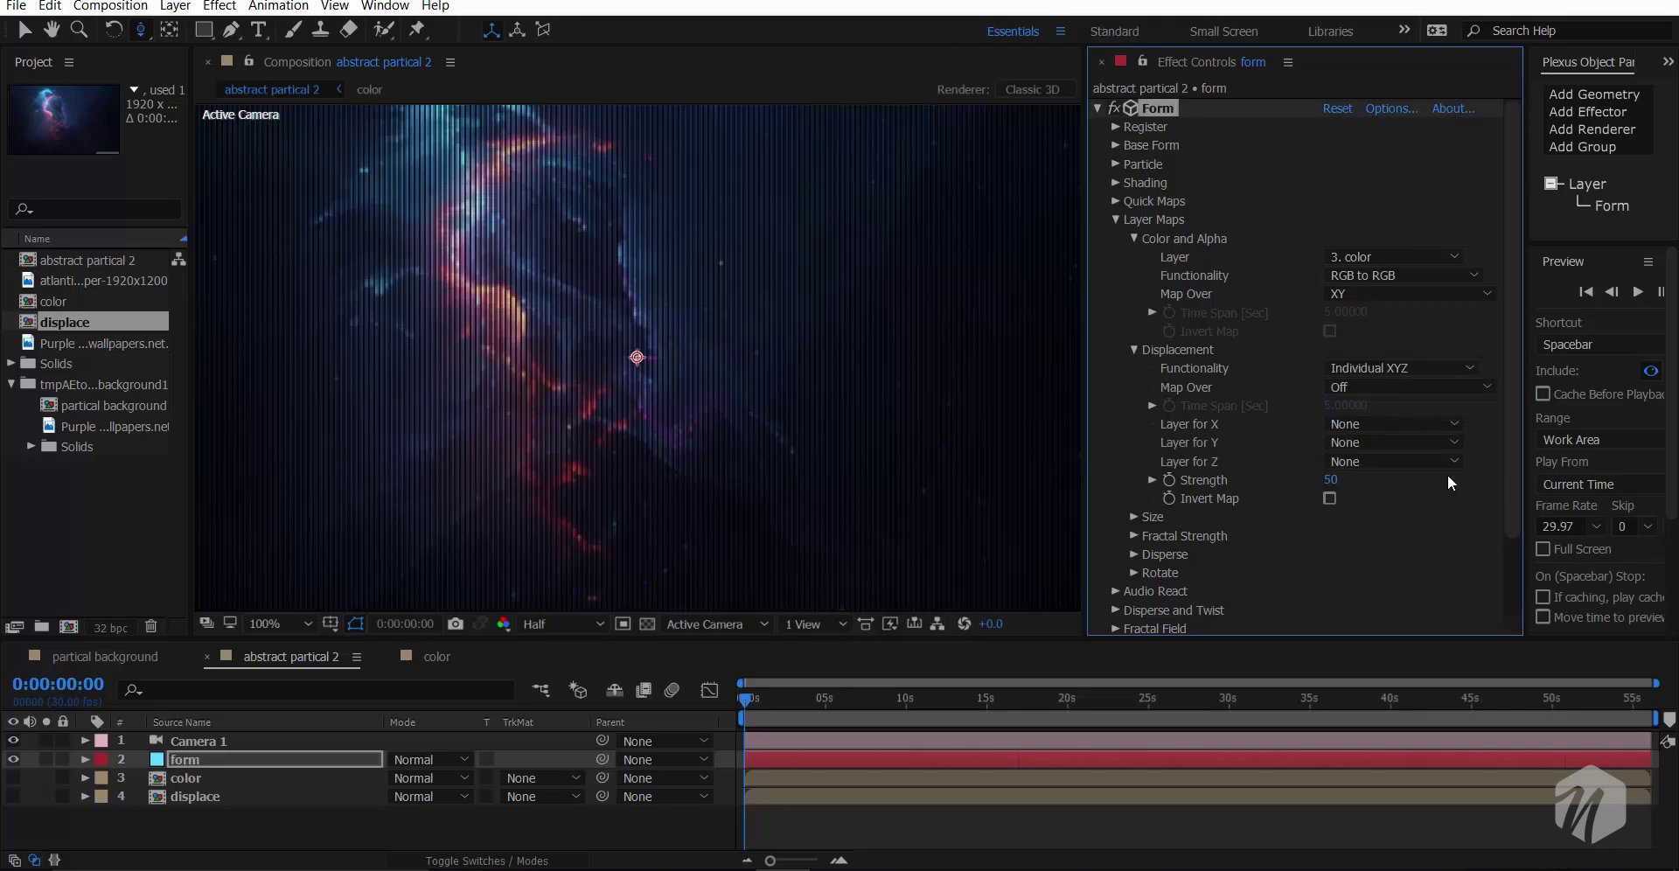
click(1411, 462)
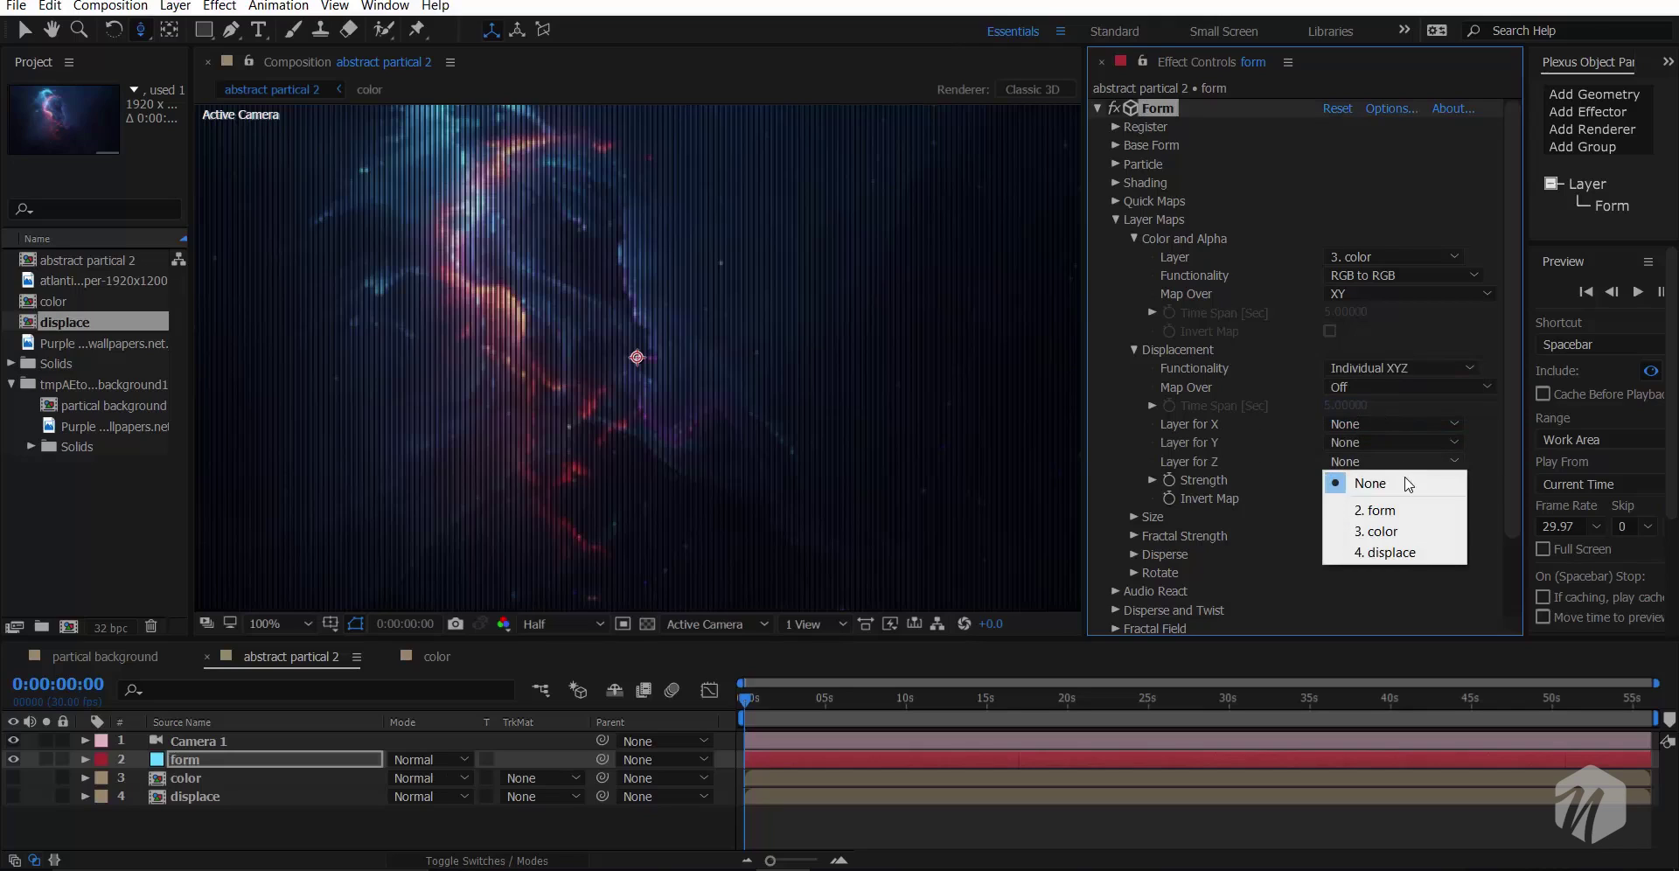
click(1412, 552)
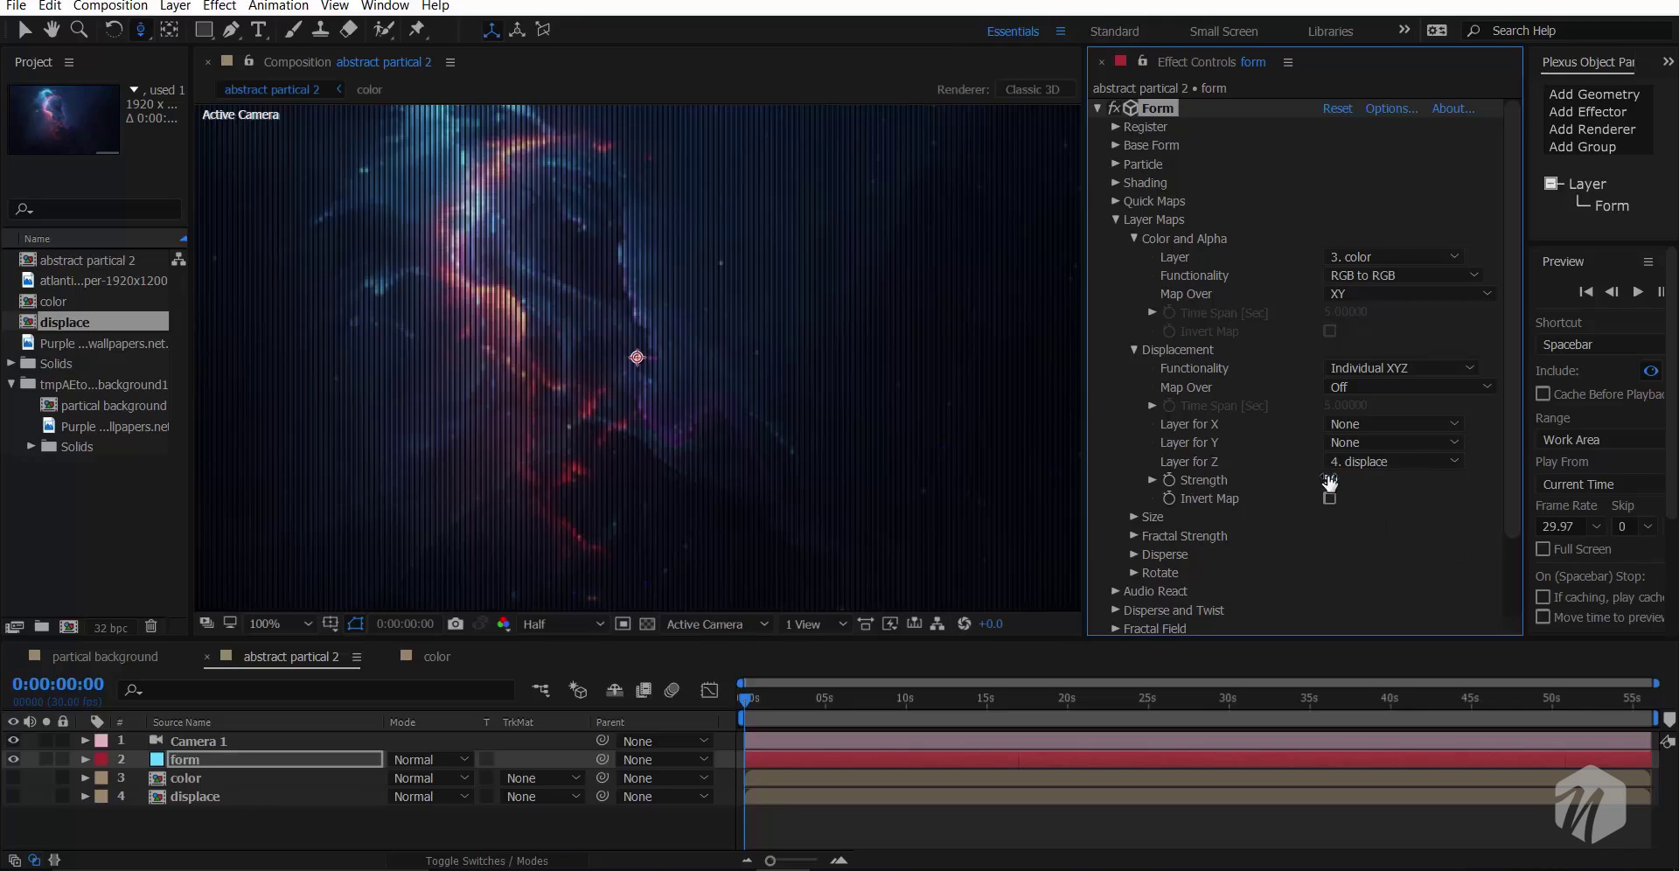
- Set the form's Displacement Strength to 332, choose the displace layer for X and map the displacement over XY
drag(1329, 481, 1448, 476)
click(1368, 426)
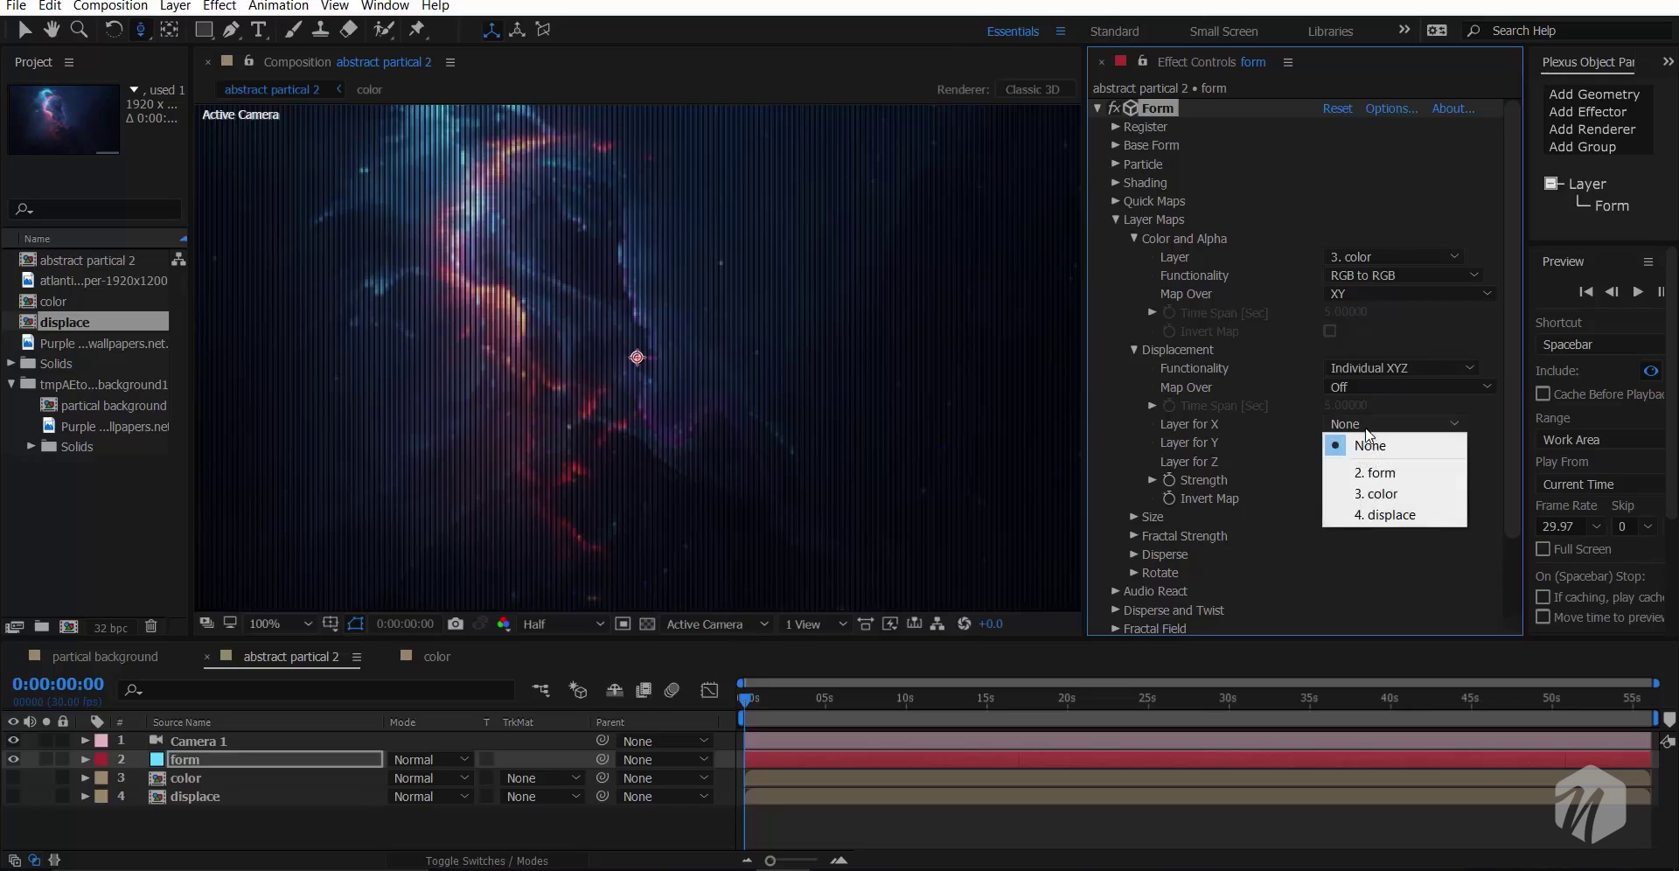
click(1398, 515)
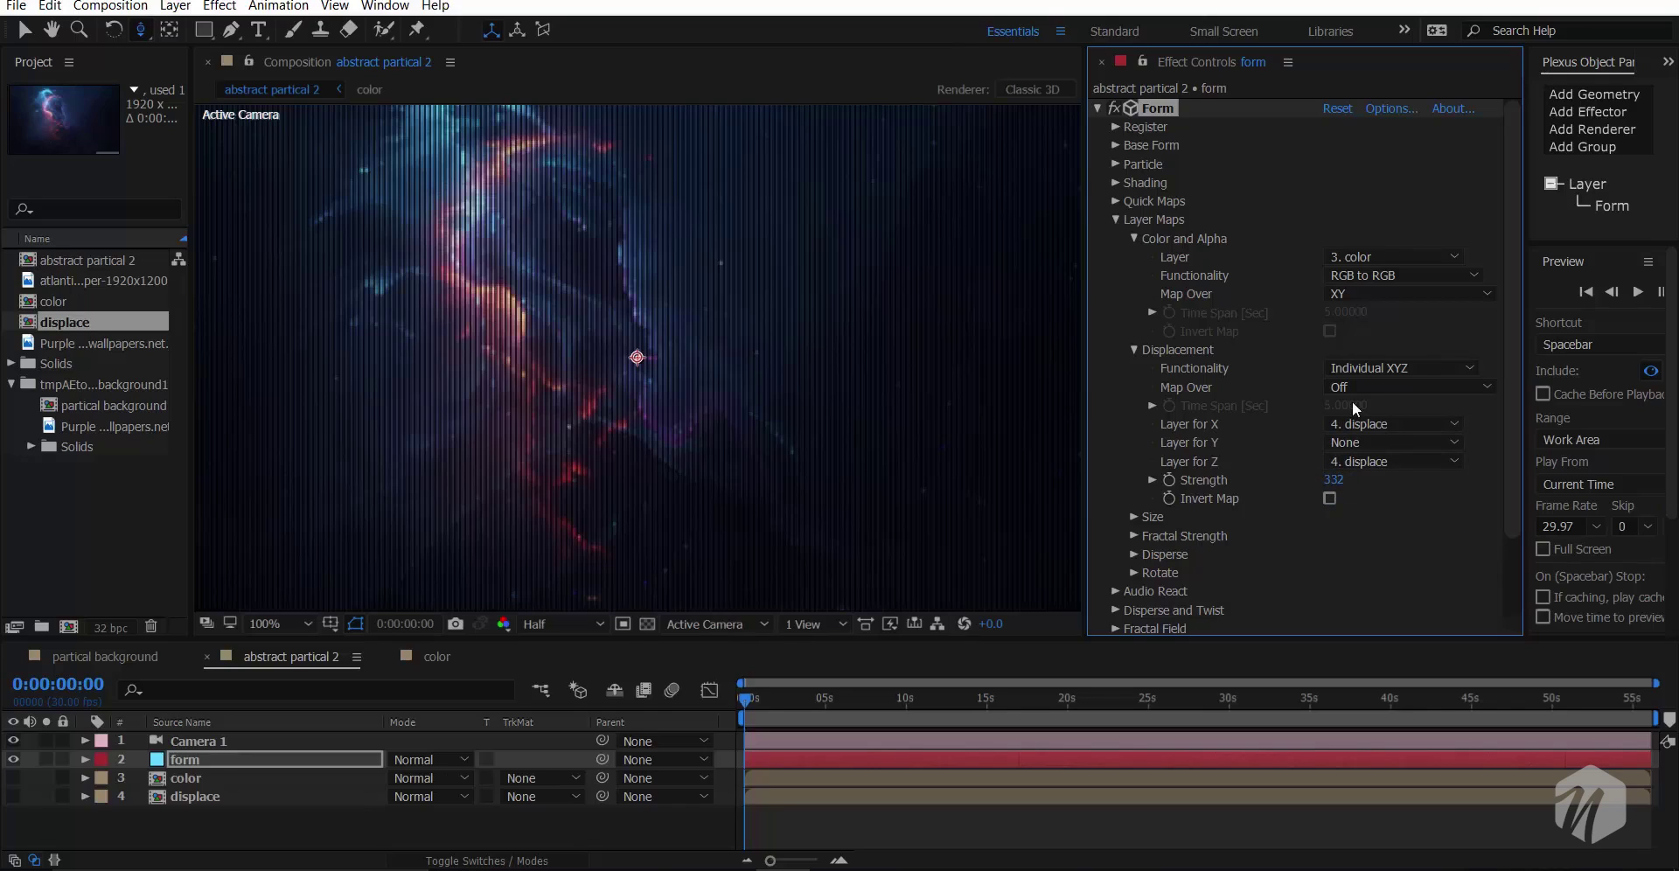
click(1335, 482)
click(1346, 391)
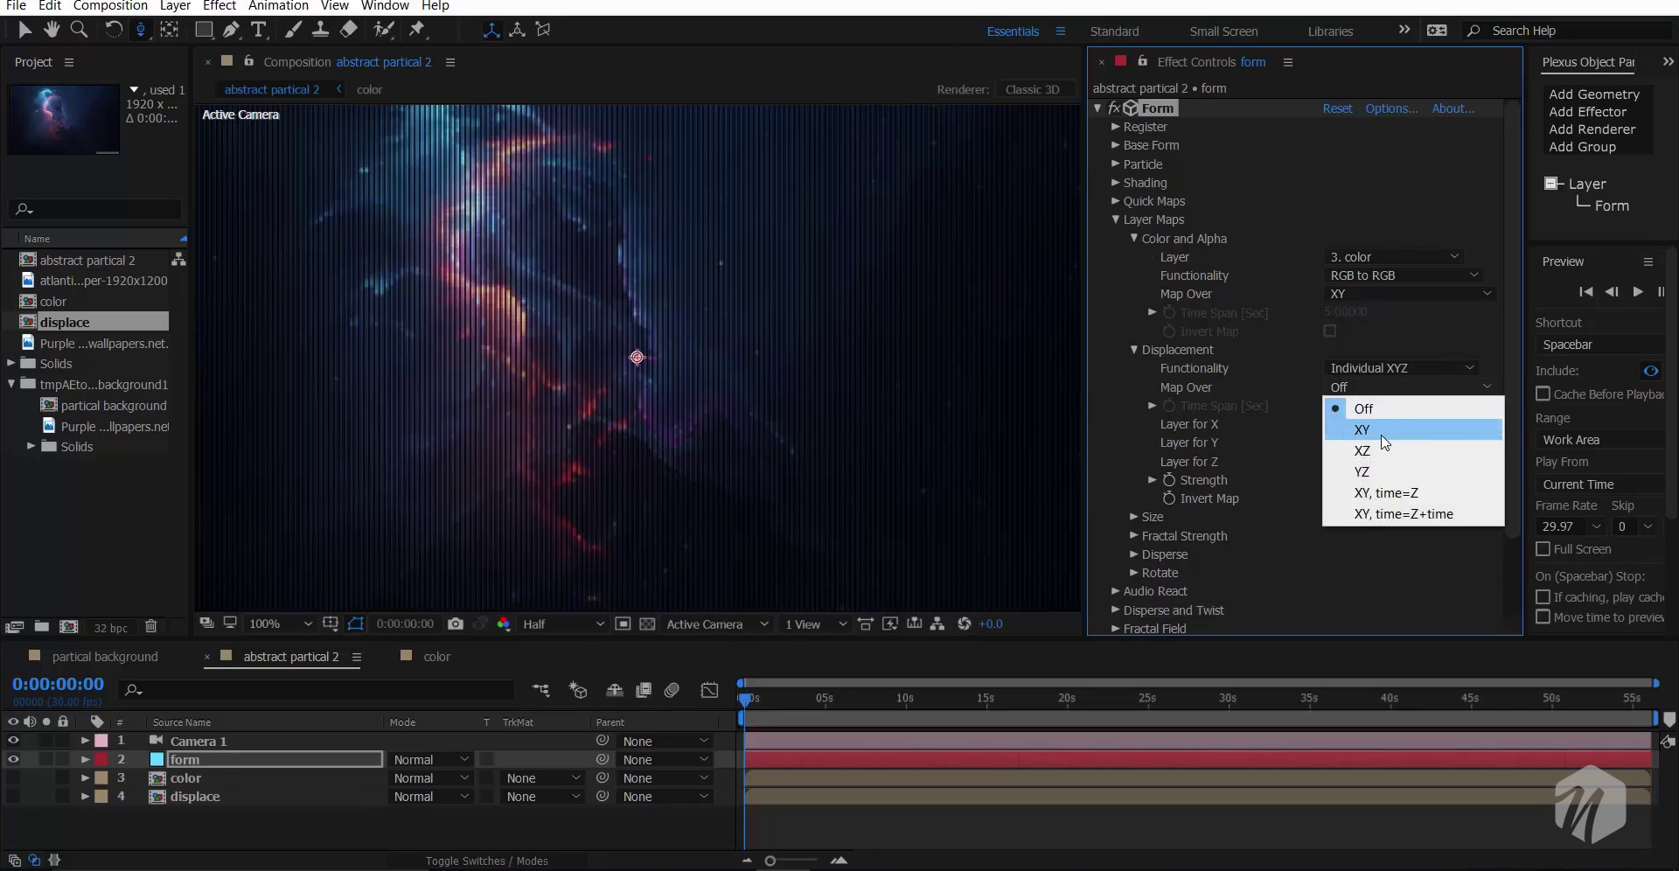
click(1382, 443)
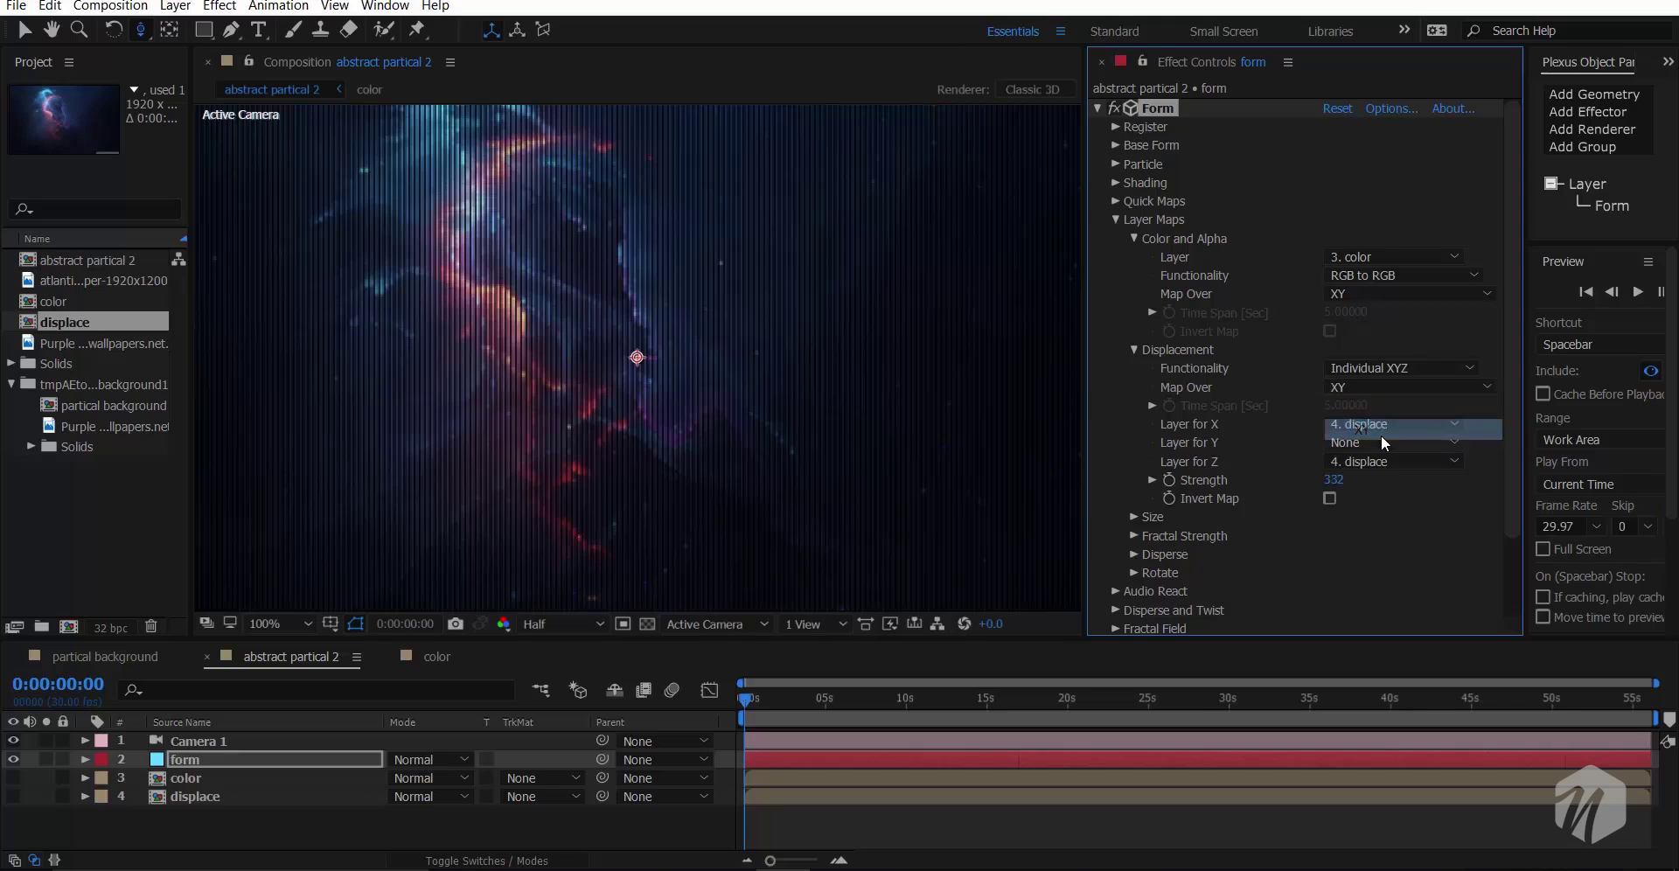
key(comma)
key(comma)
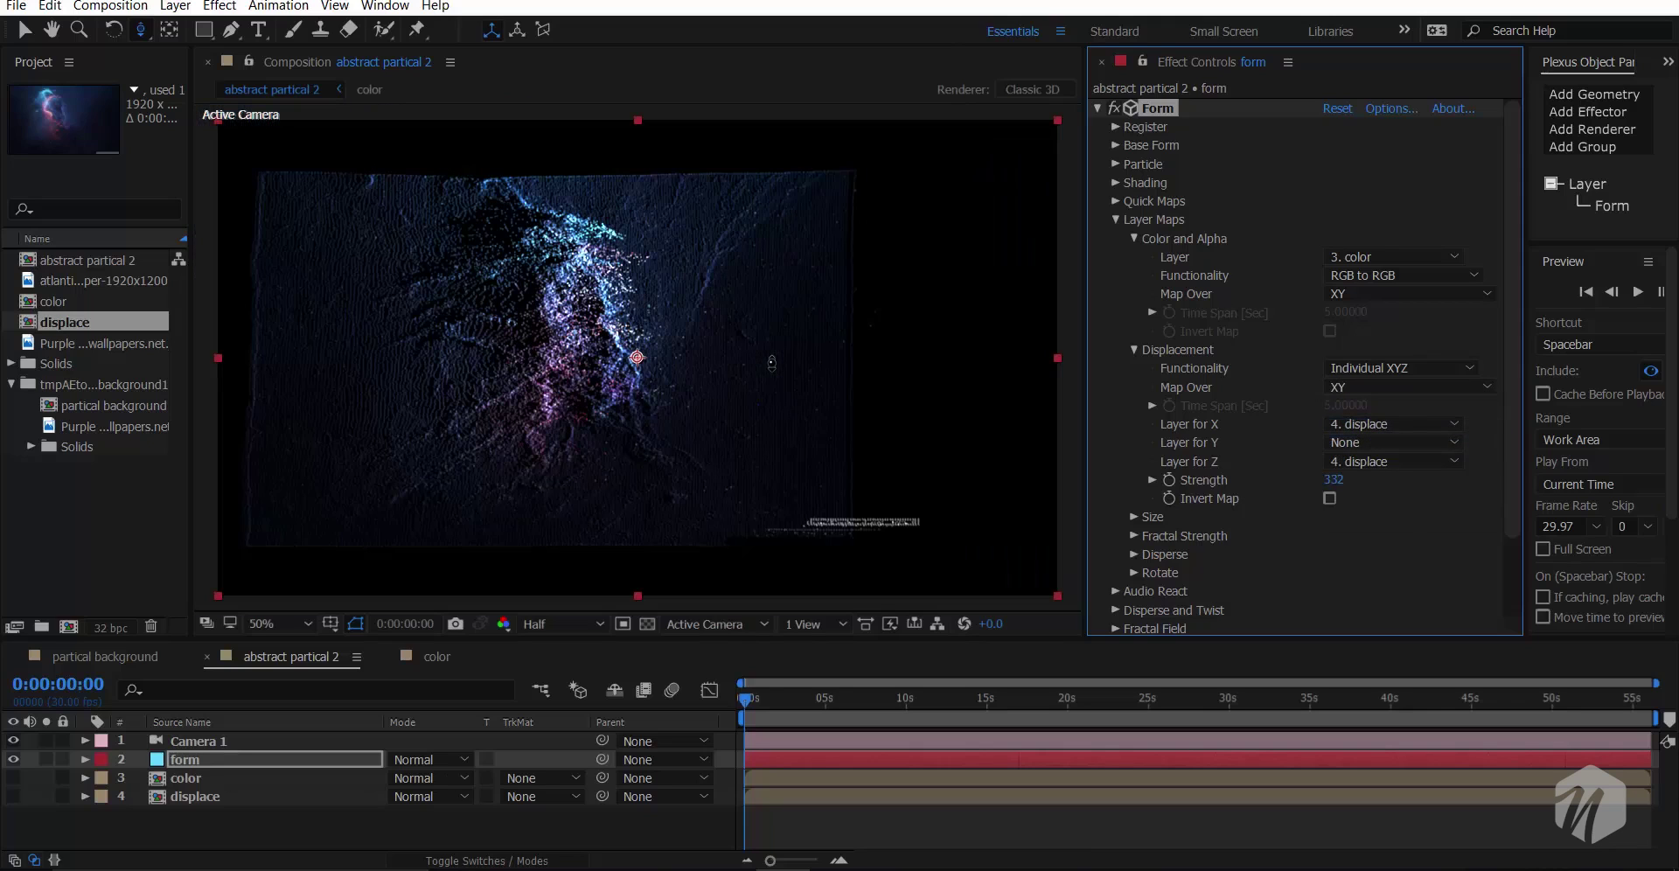
- Return the Displacement's Layer for X to None, orbit the camera to a tilted view and set Strength to -176
click(1375, 422)
click(1365, 439)
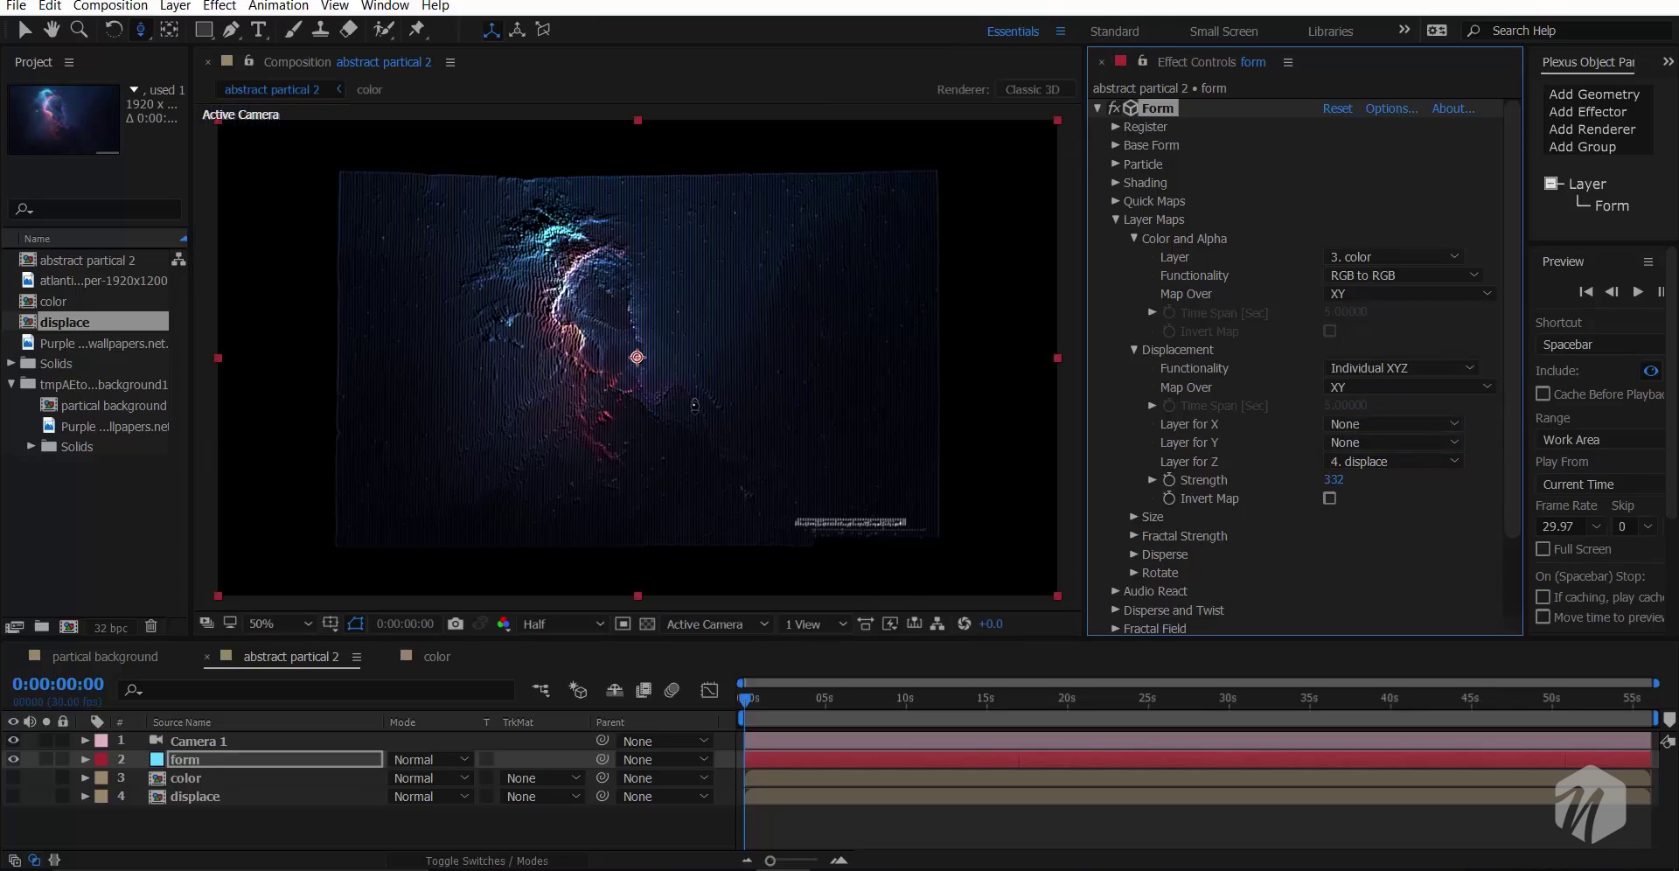
key(c)
drag(685, 385, 678, 328)
drag(1333, 479, 806, 478)
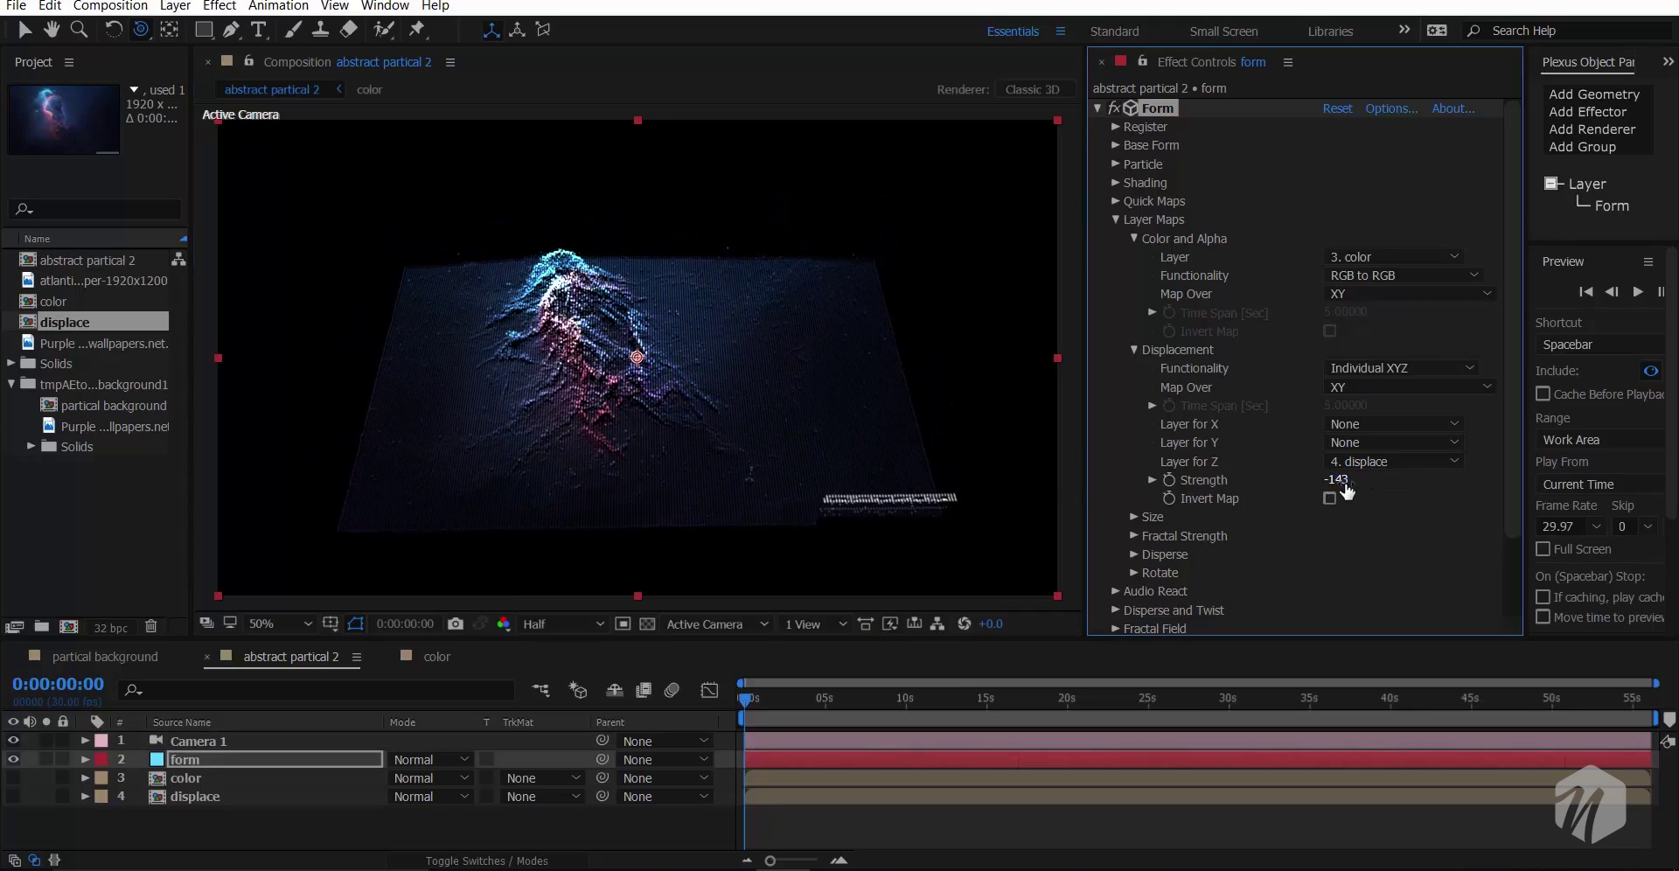
drag(1337, 480, 1293, 479)
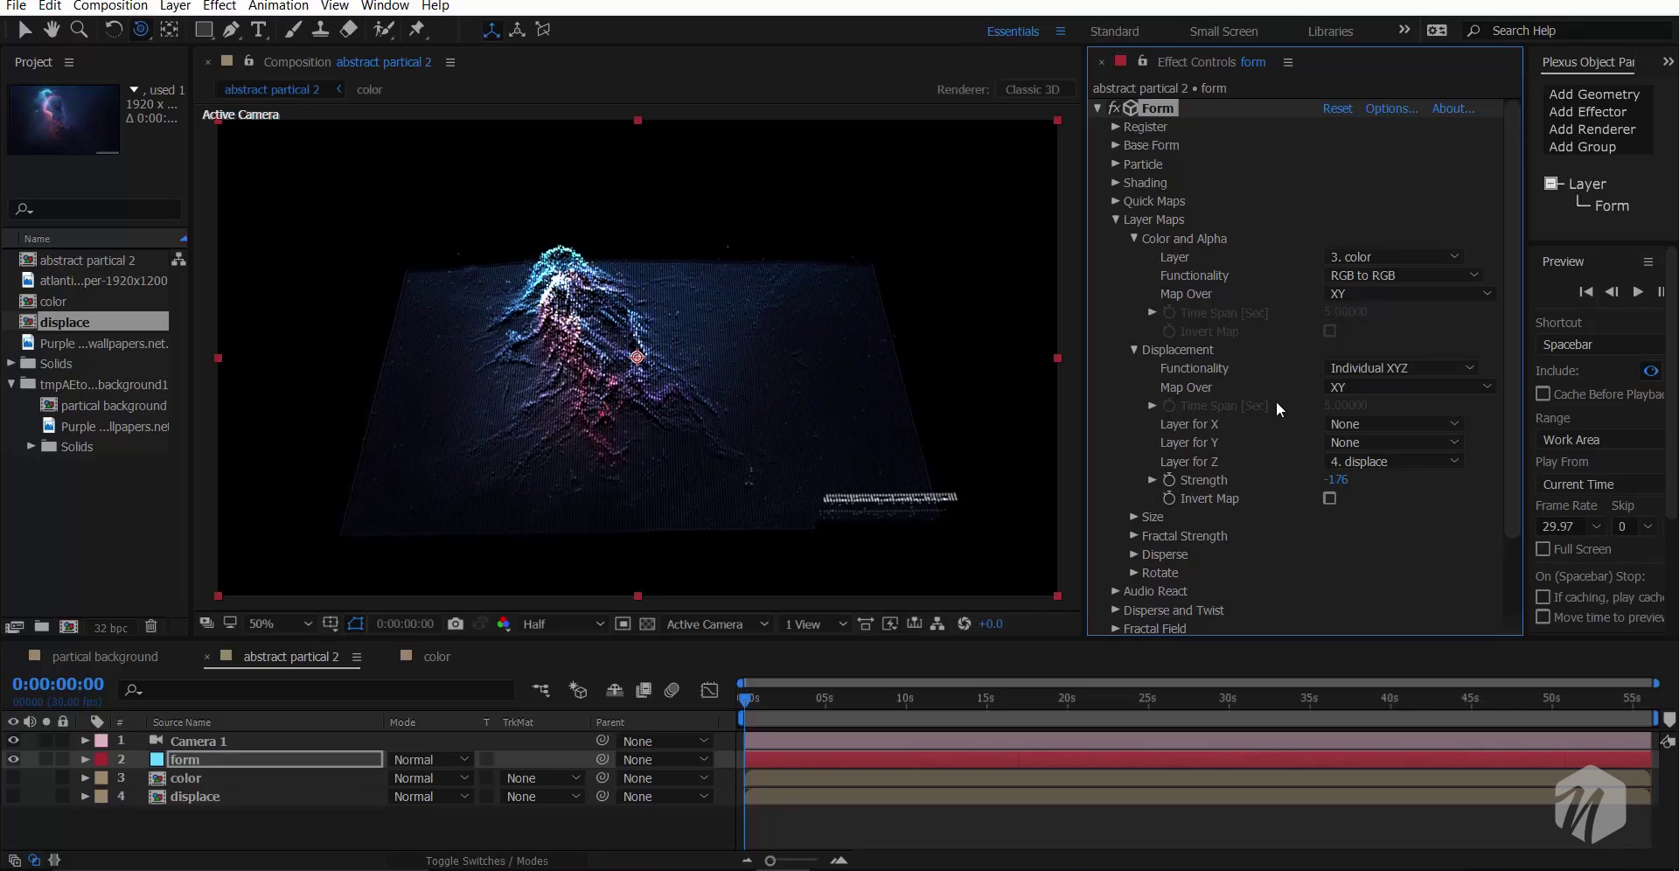
click(1330, 498)
click(1331, 498)
- Set the form's Particles in Y to 2577 and its particle Size to 2
click(1115, 145)
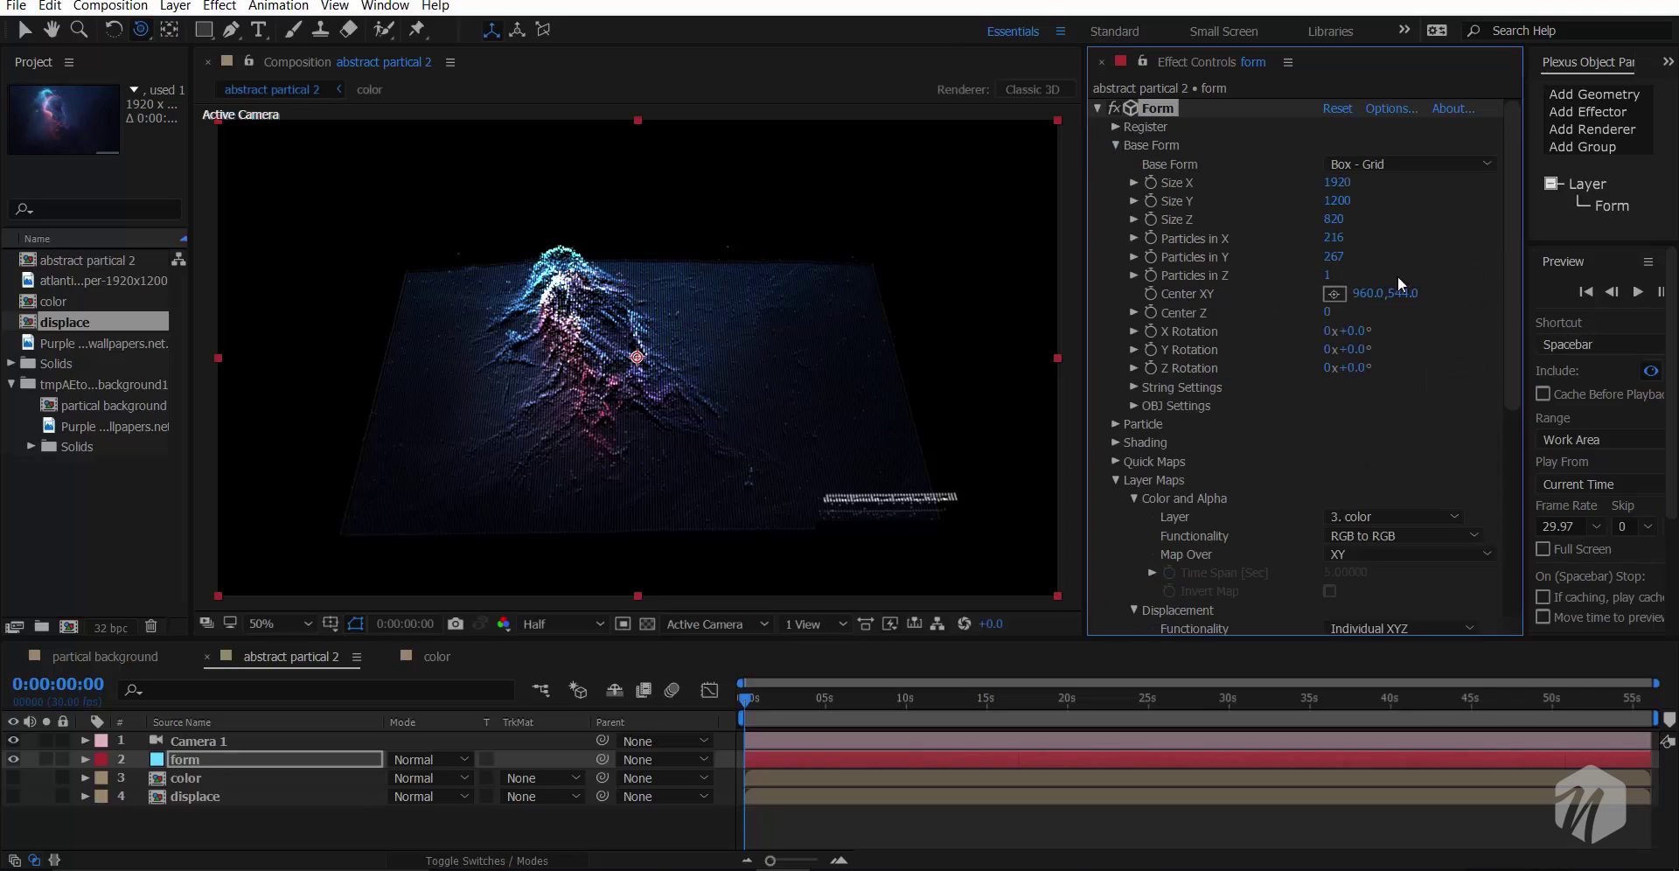
drag(1335, 260, 1628, 312)
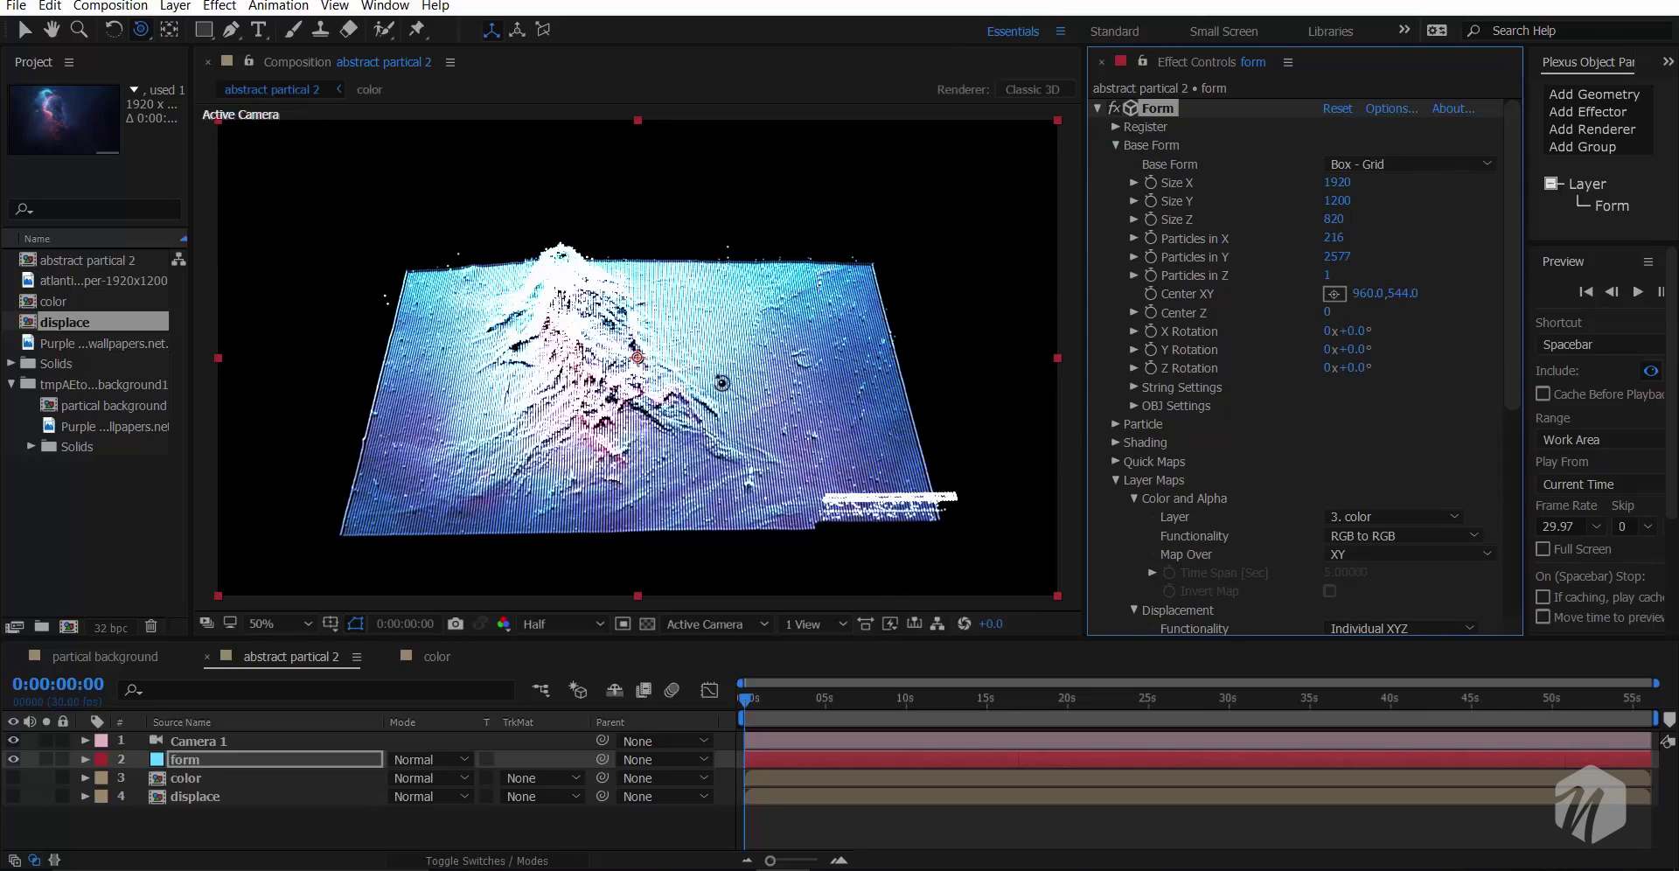
scroll(1242, 411, down, 3)
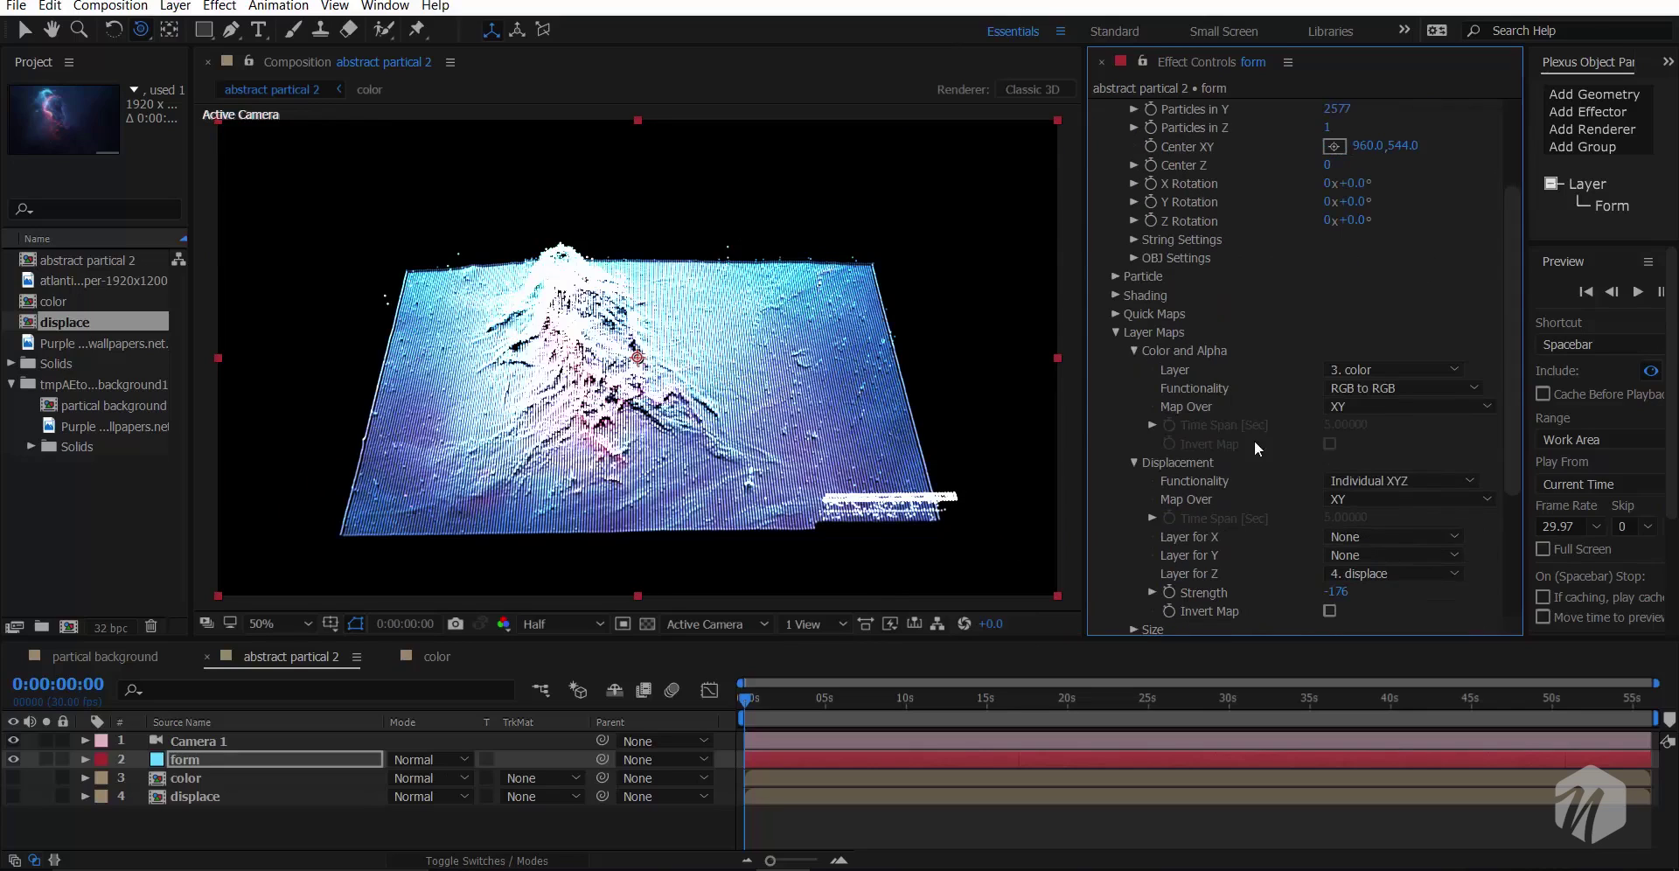
click(1115, 332)
click(1115, 422)
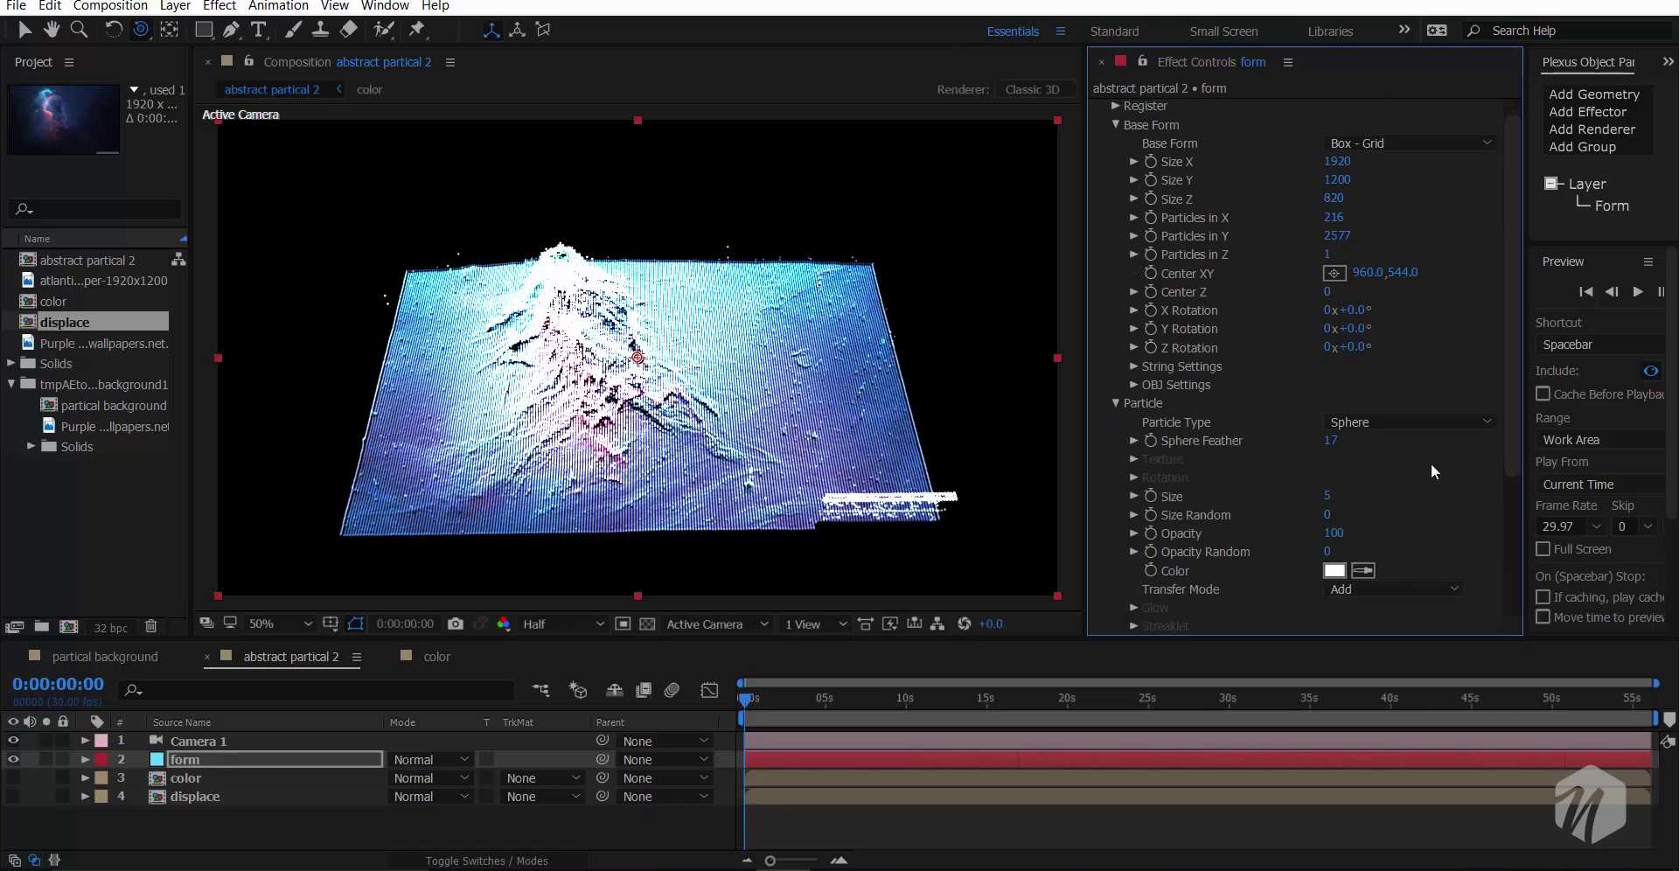
mouse_move(1331, 503)
mouse_down()
mouse_move(1294, 505)
mouse_move(1352, 504)
mouse_up()
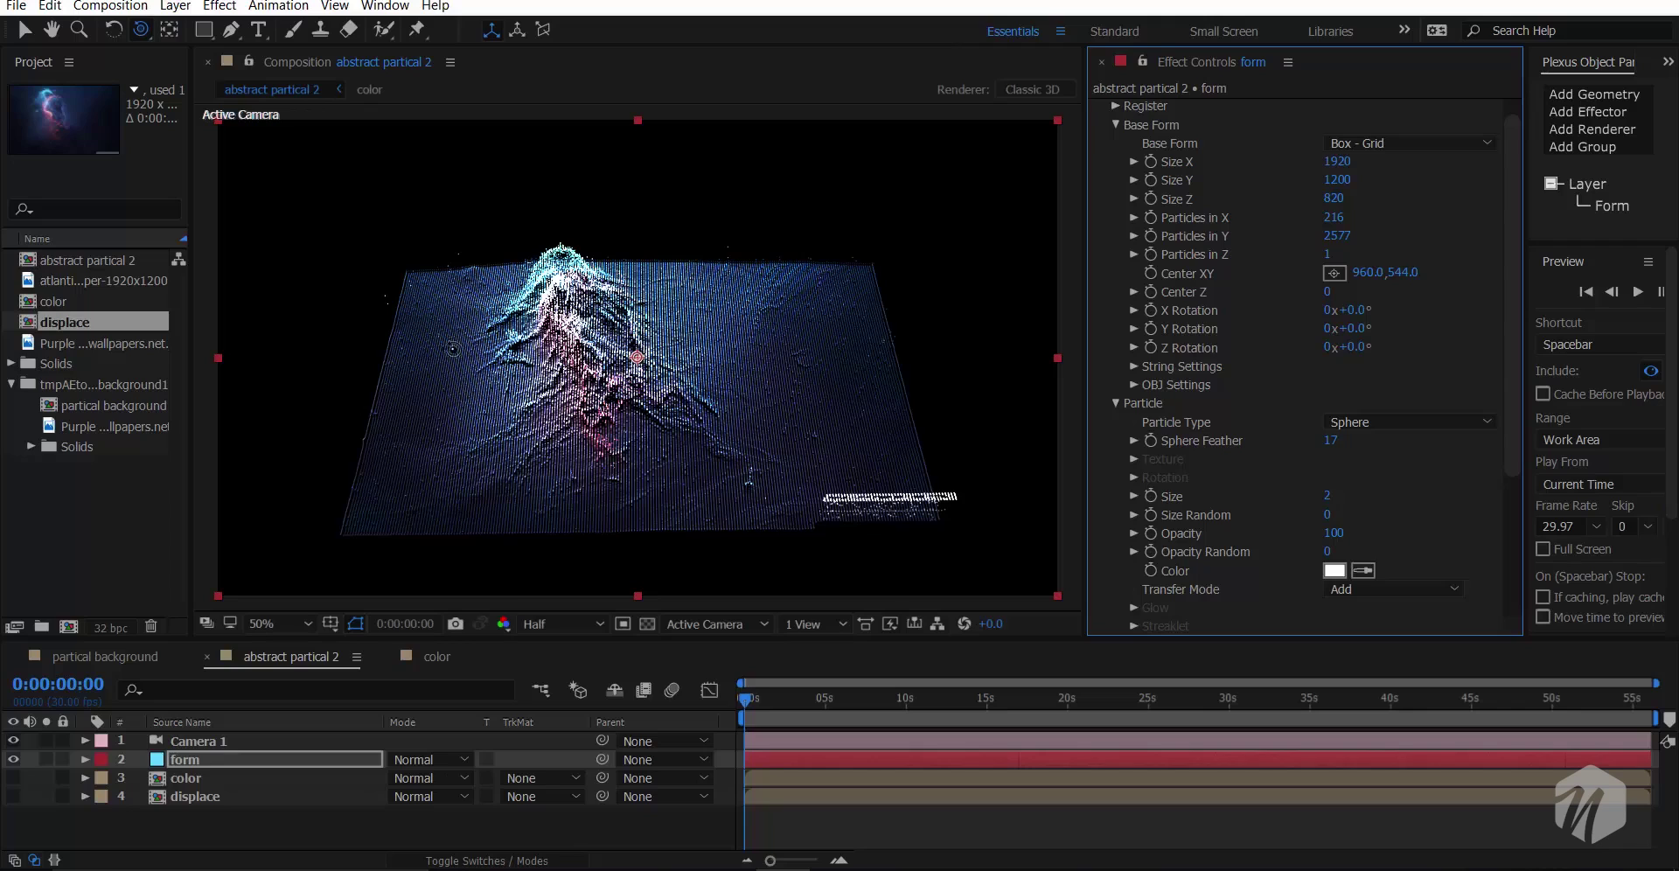
- Open the displace composition and apply the Tint effect to its wallpaper layer
click(446, 660)
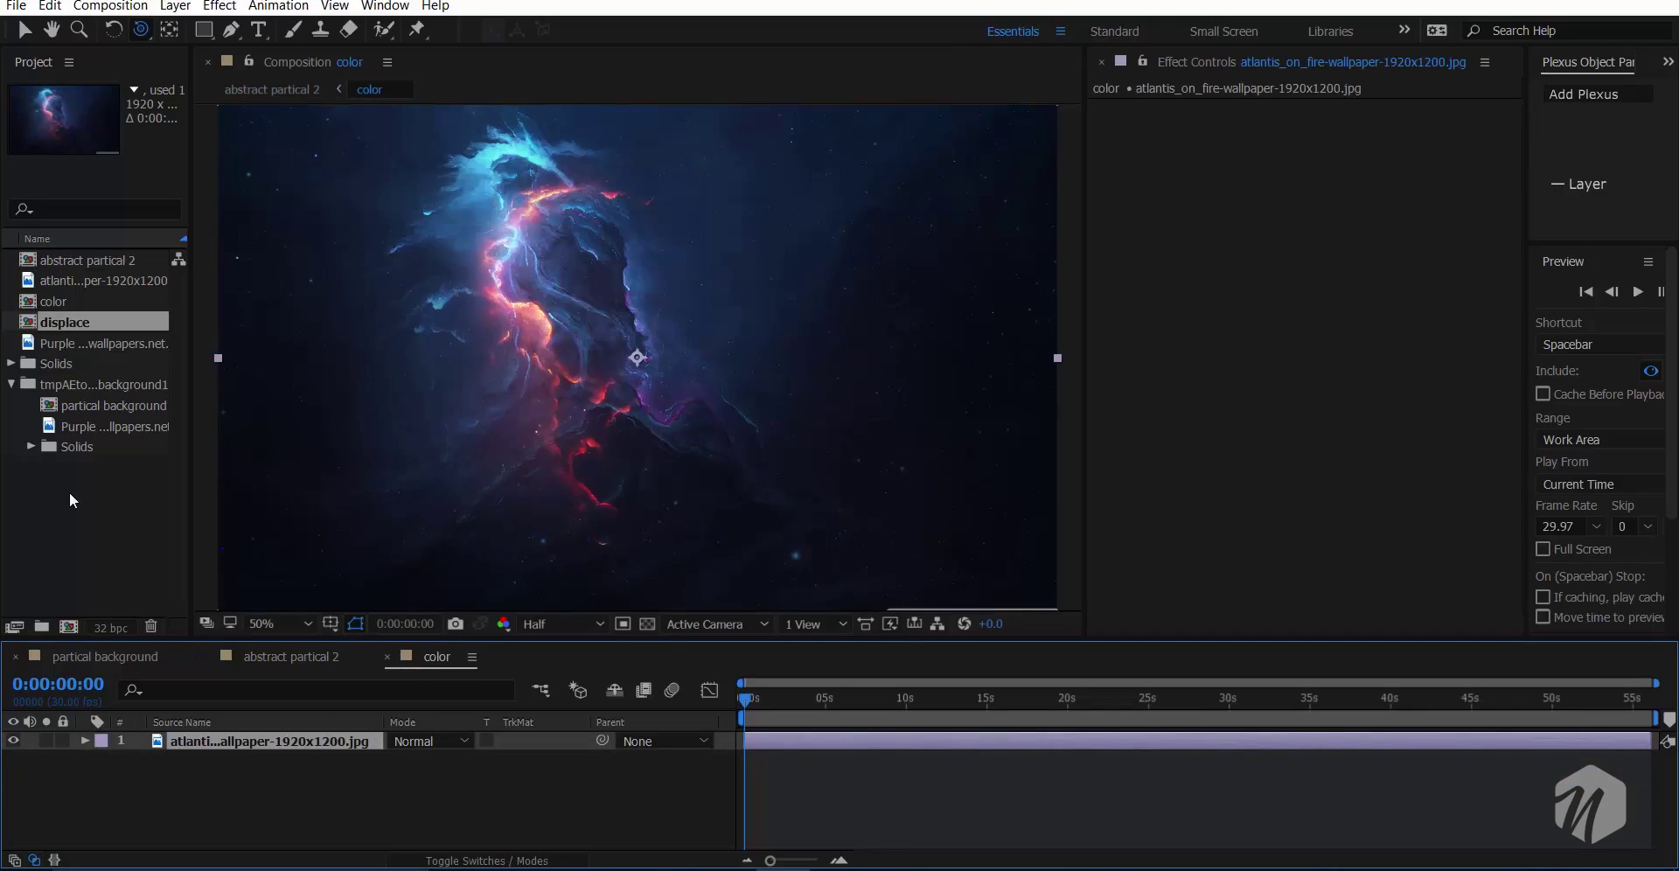
double_click(82, 323)
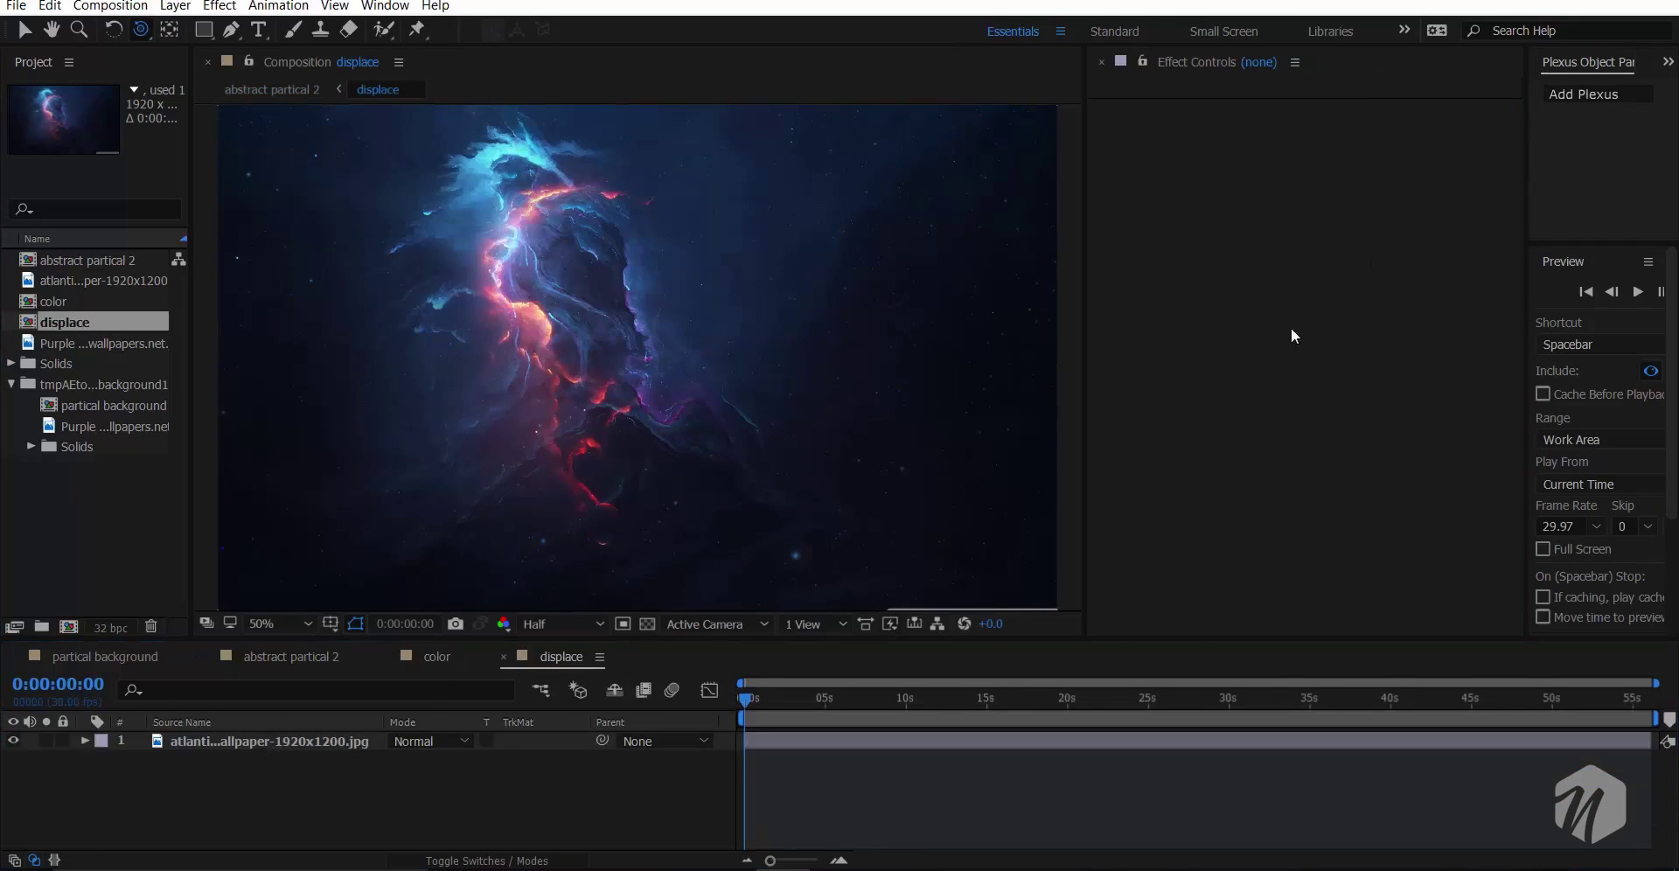
click(264, 744)
key(ctrl+space)
text(ti)
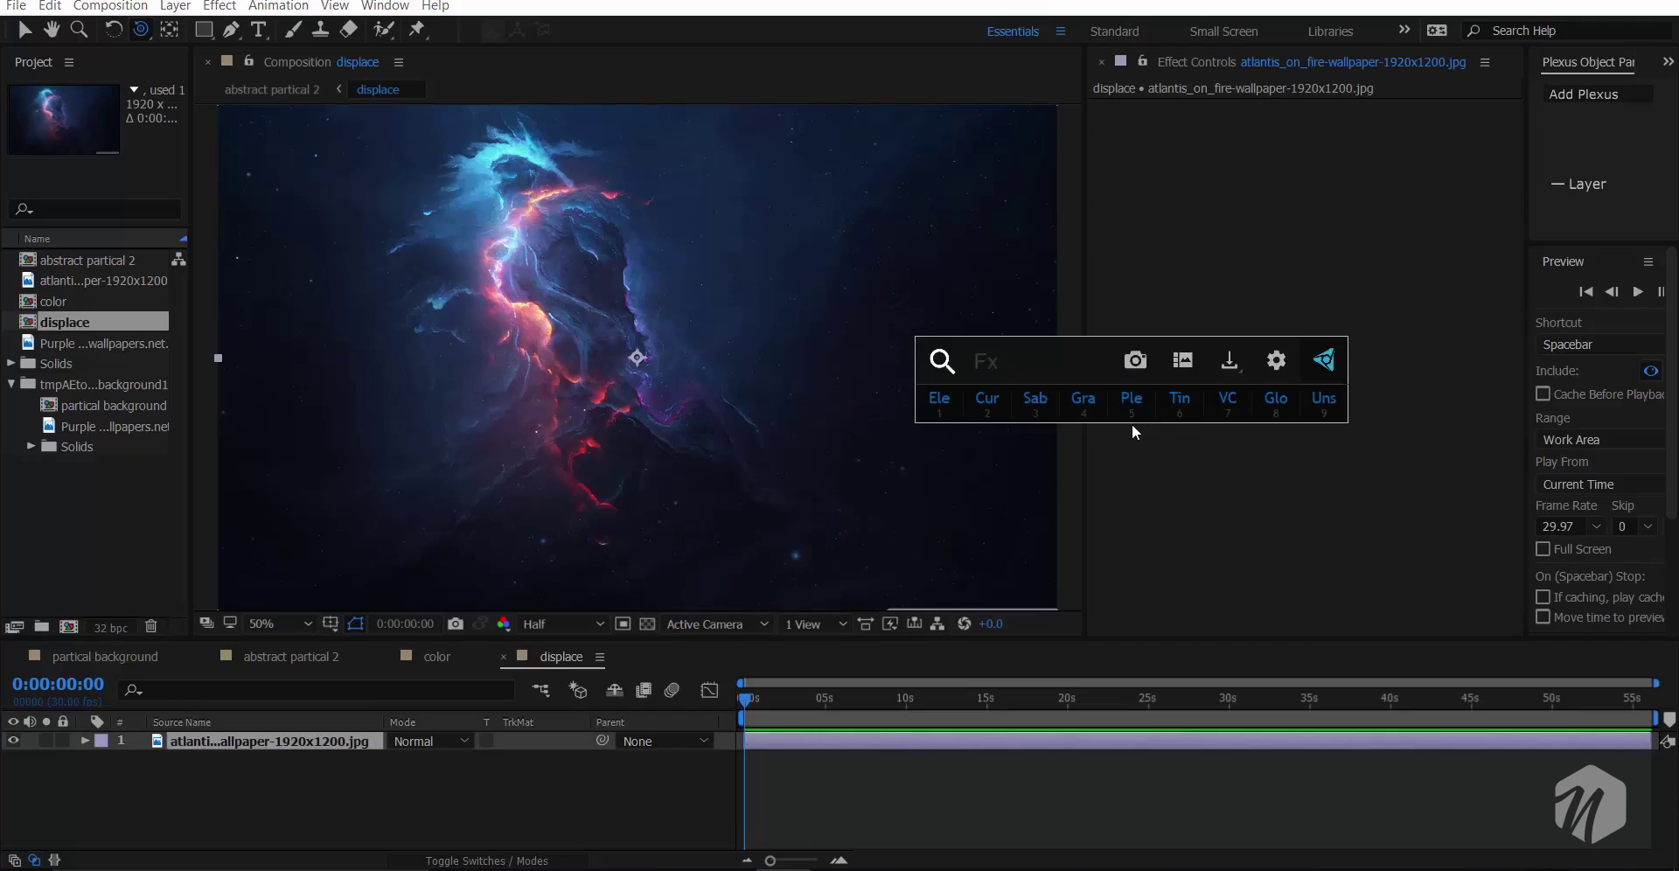
text(nt)
key(Return)
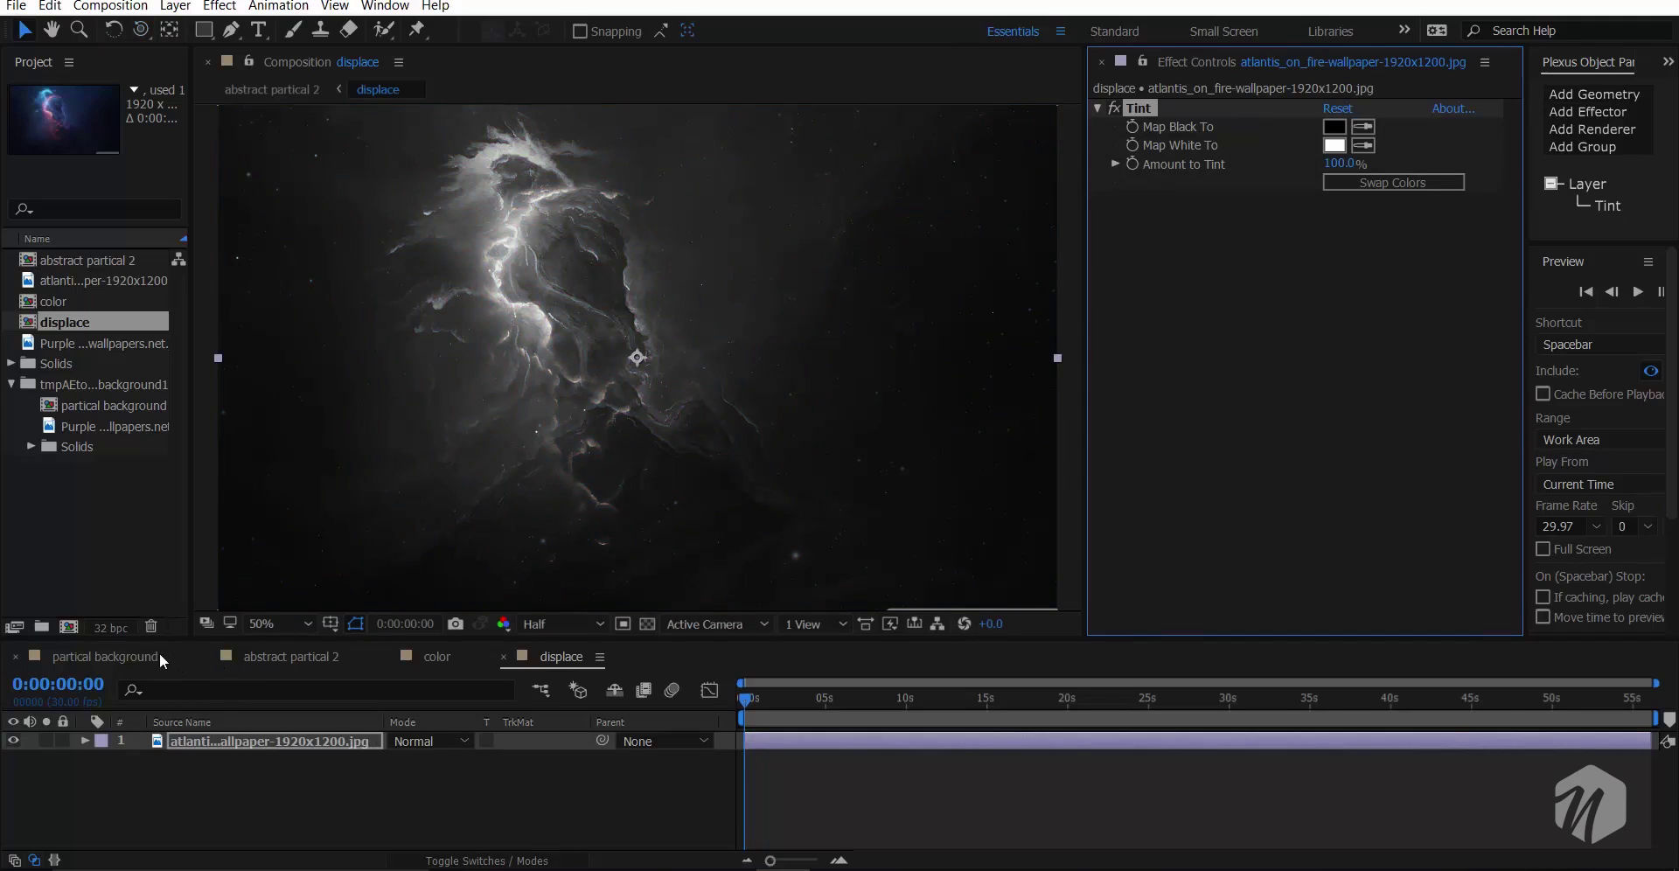
- Close the partical background composition and reorder the open ones as color, displace, abstract partical 2, keeping displace active
click(15, 657)
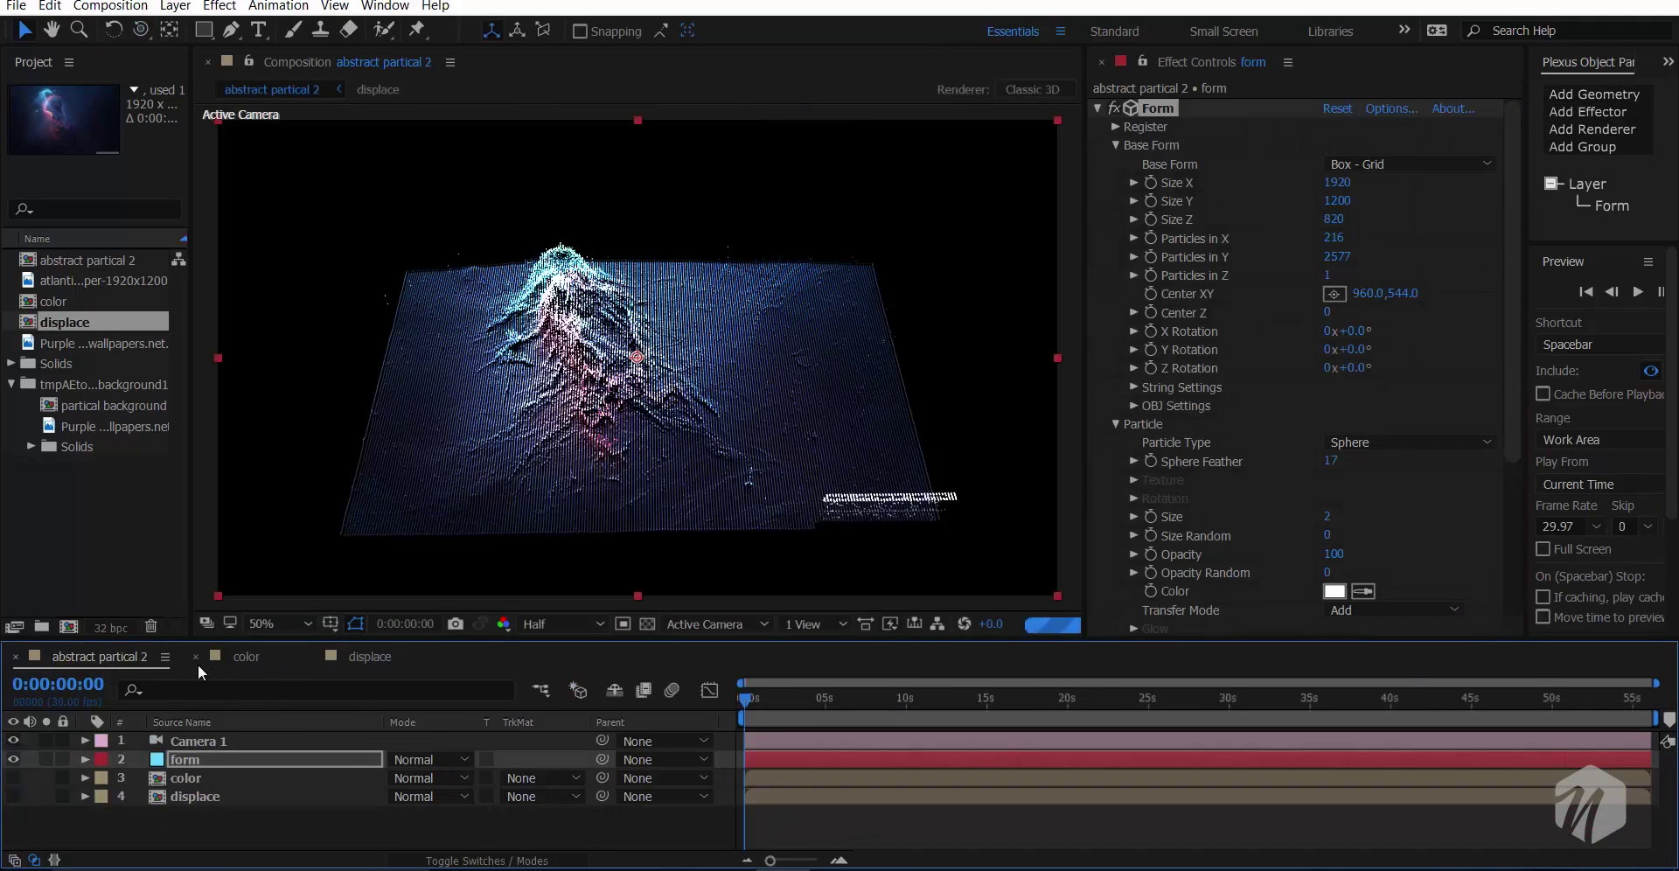
drag(198, 664, 367, 657)
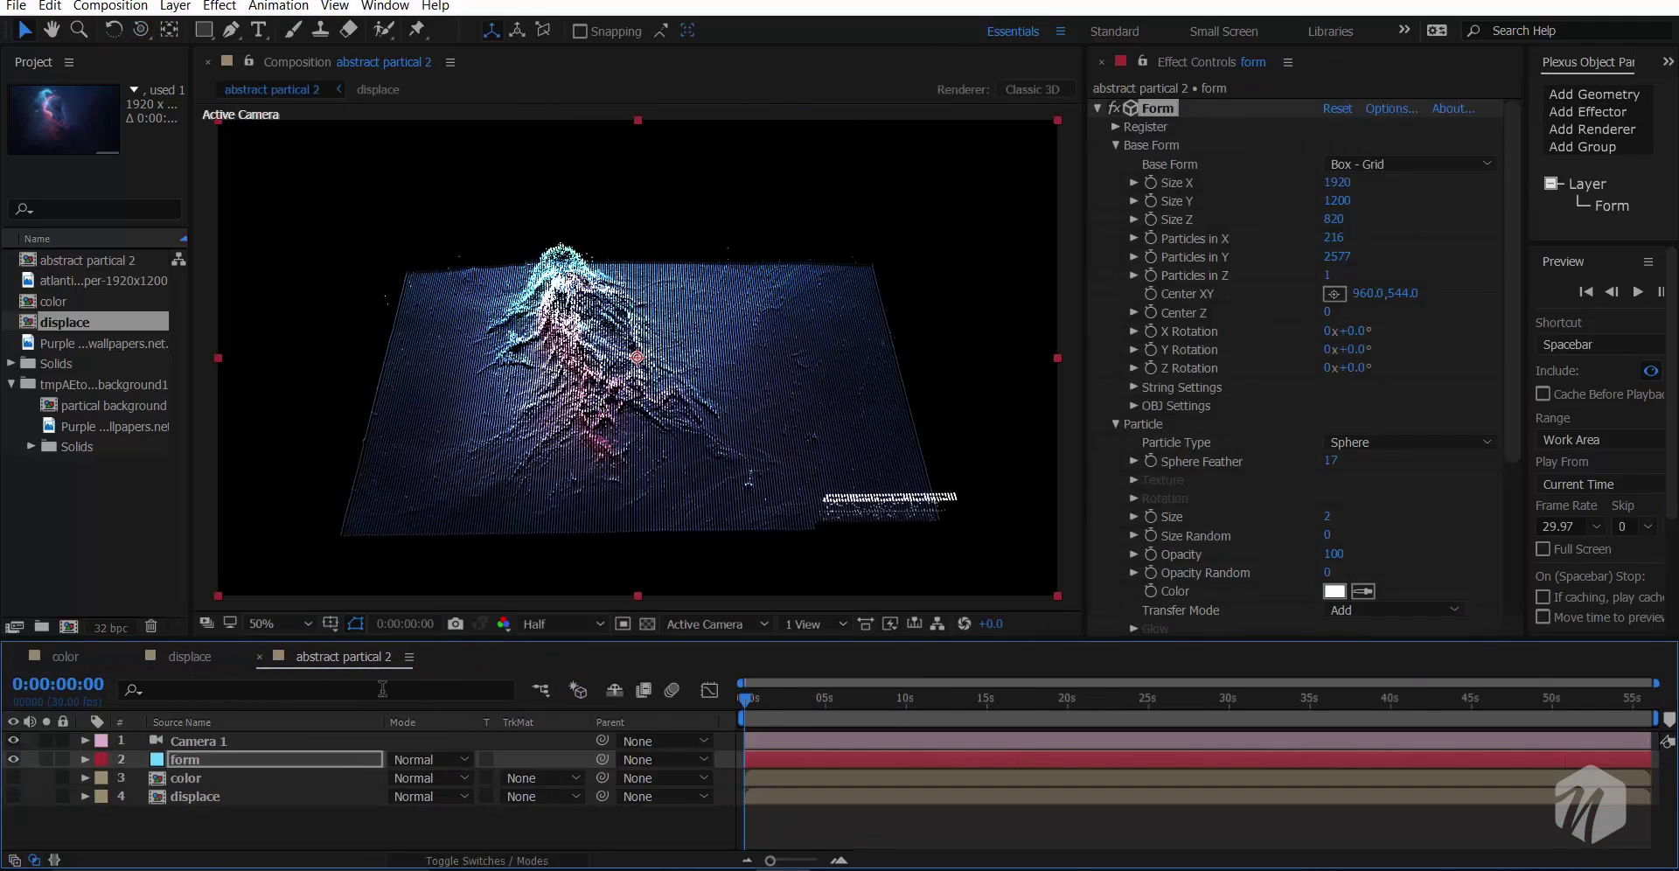
click(199, 656)
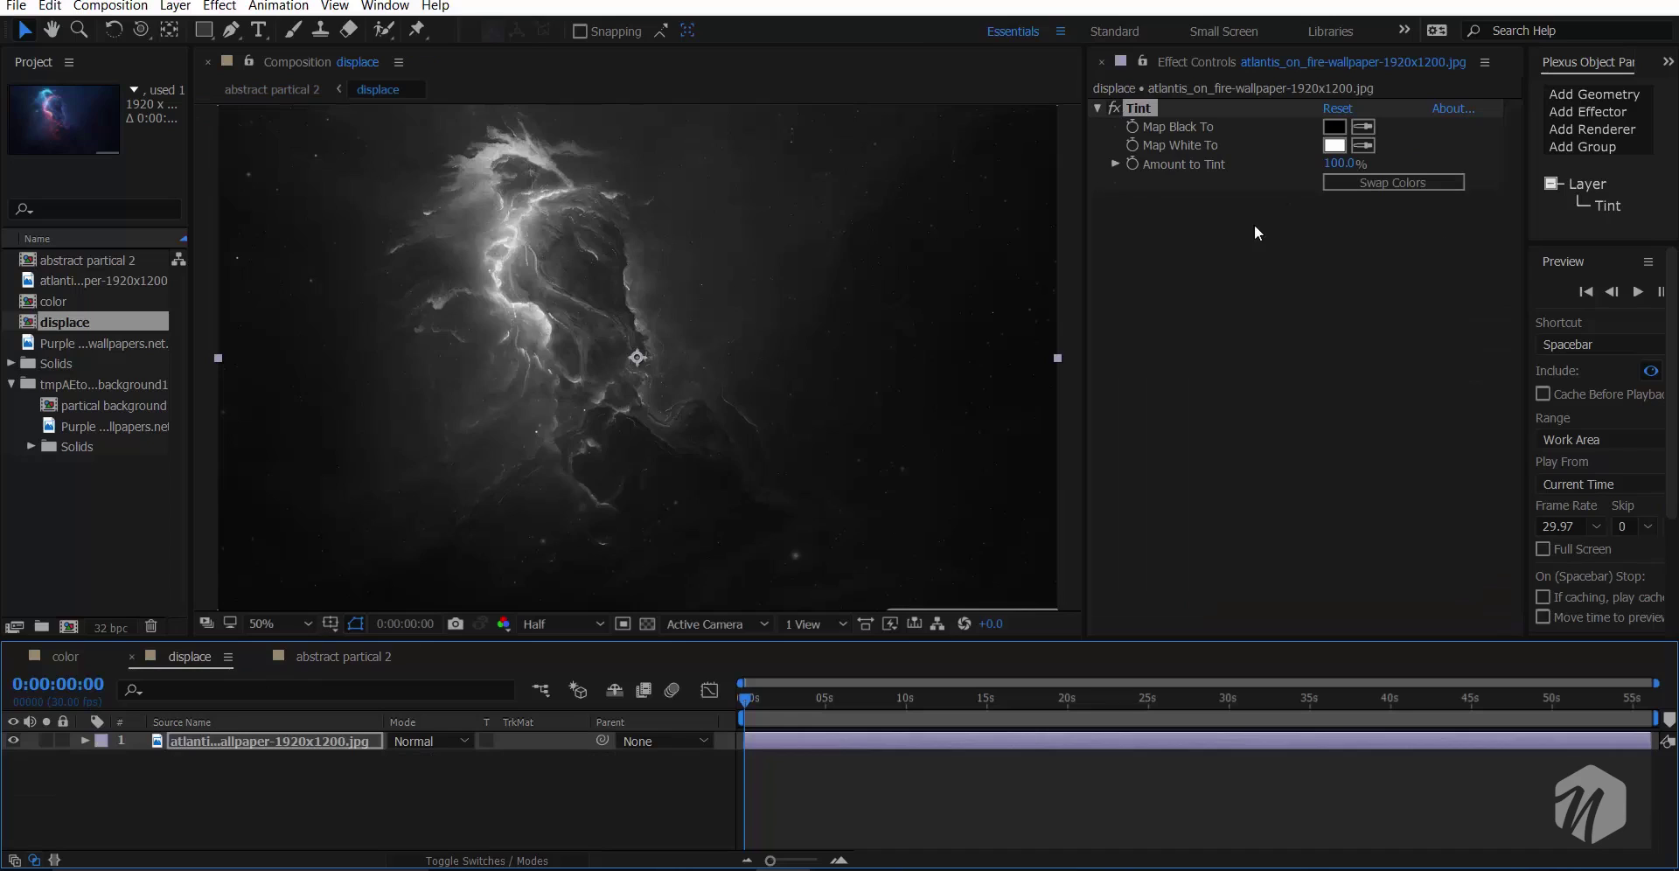
- Add the Curves effect to the wallpaper layer in the displace composition
click(1268, 290)
key(ctrl+space)
click(1127, 312)
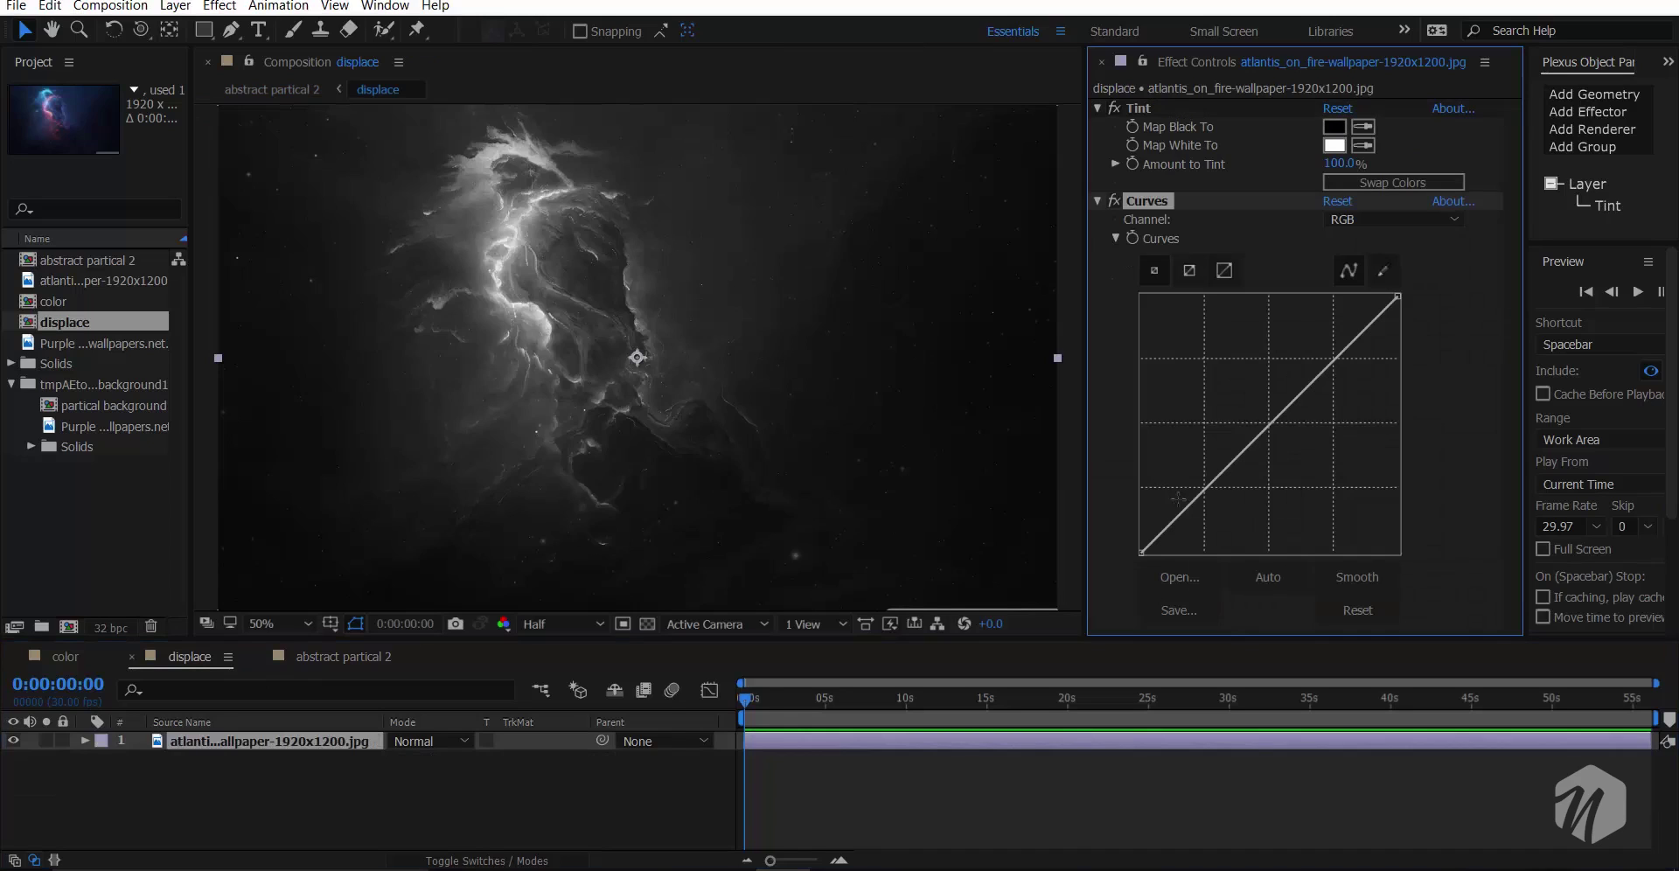
- Try a strongly darkening and a brightening curve on the displace wallpaper, comparing each in abstract partical 2, and reset Curves
drag(1238, 457, 1316, 525)
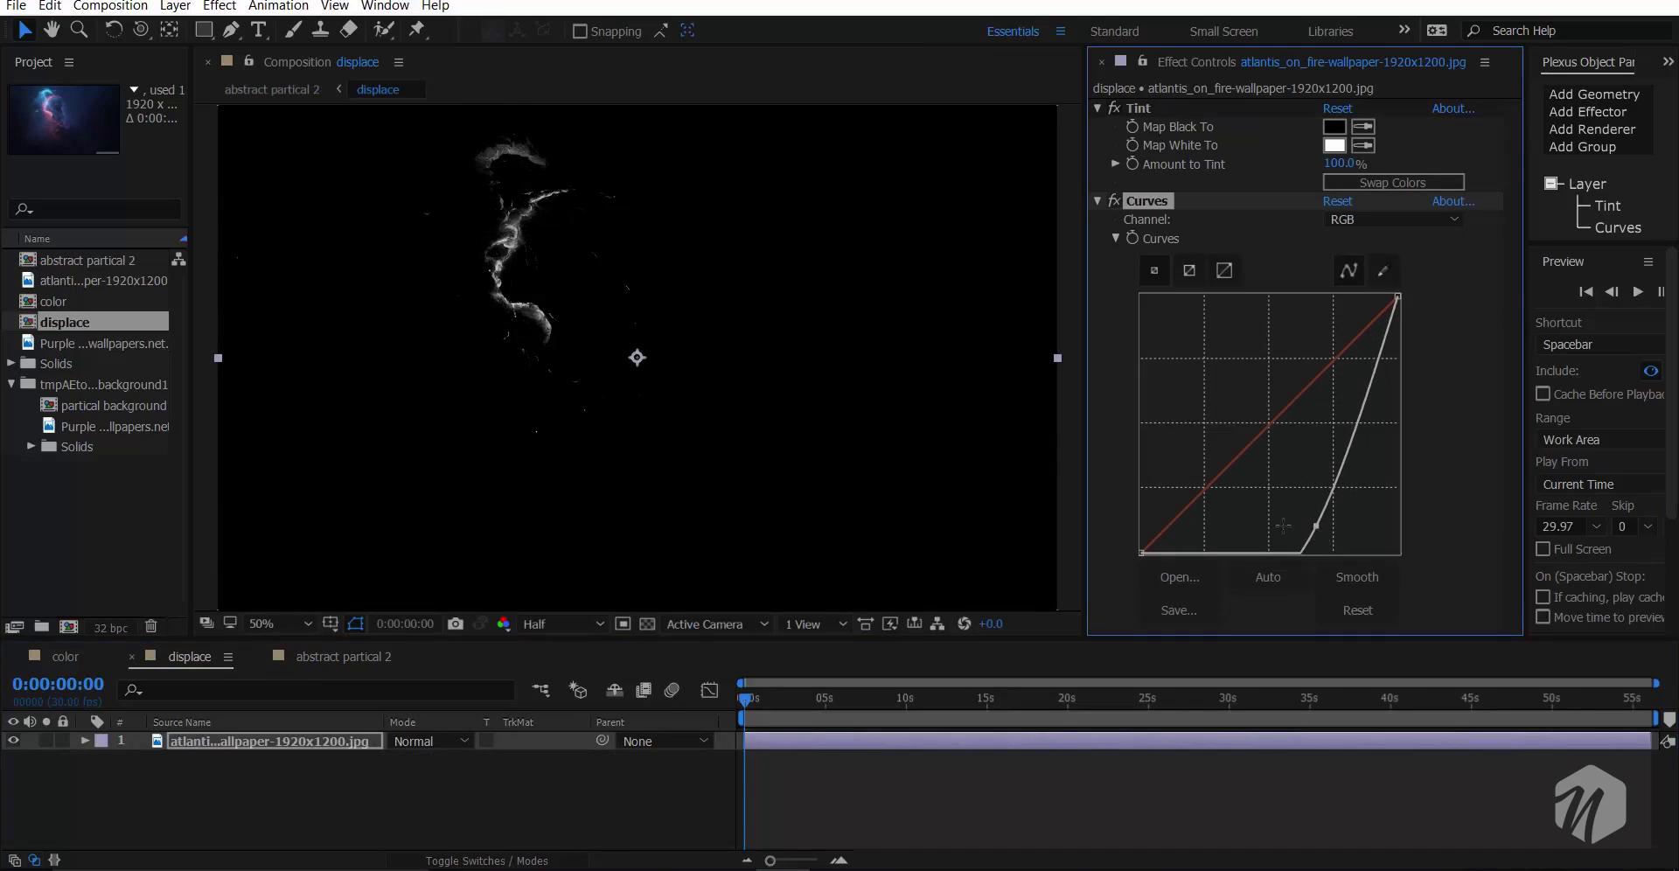
click(343, 657)
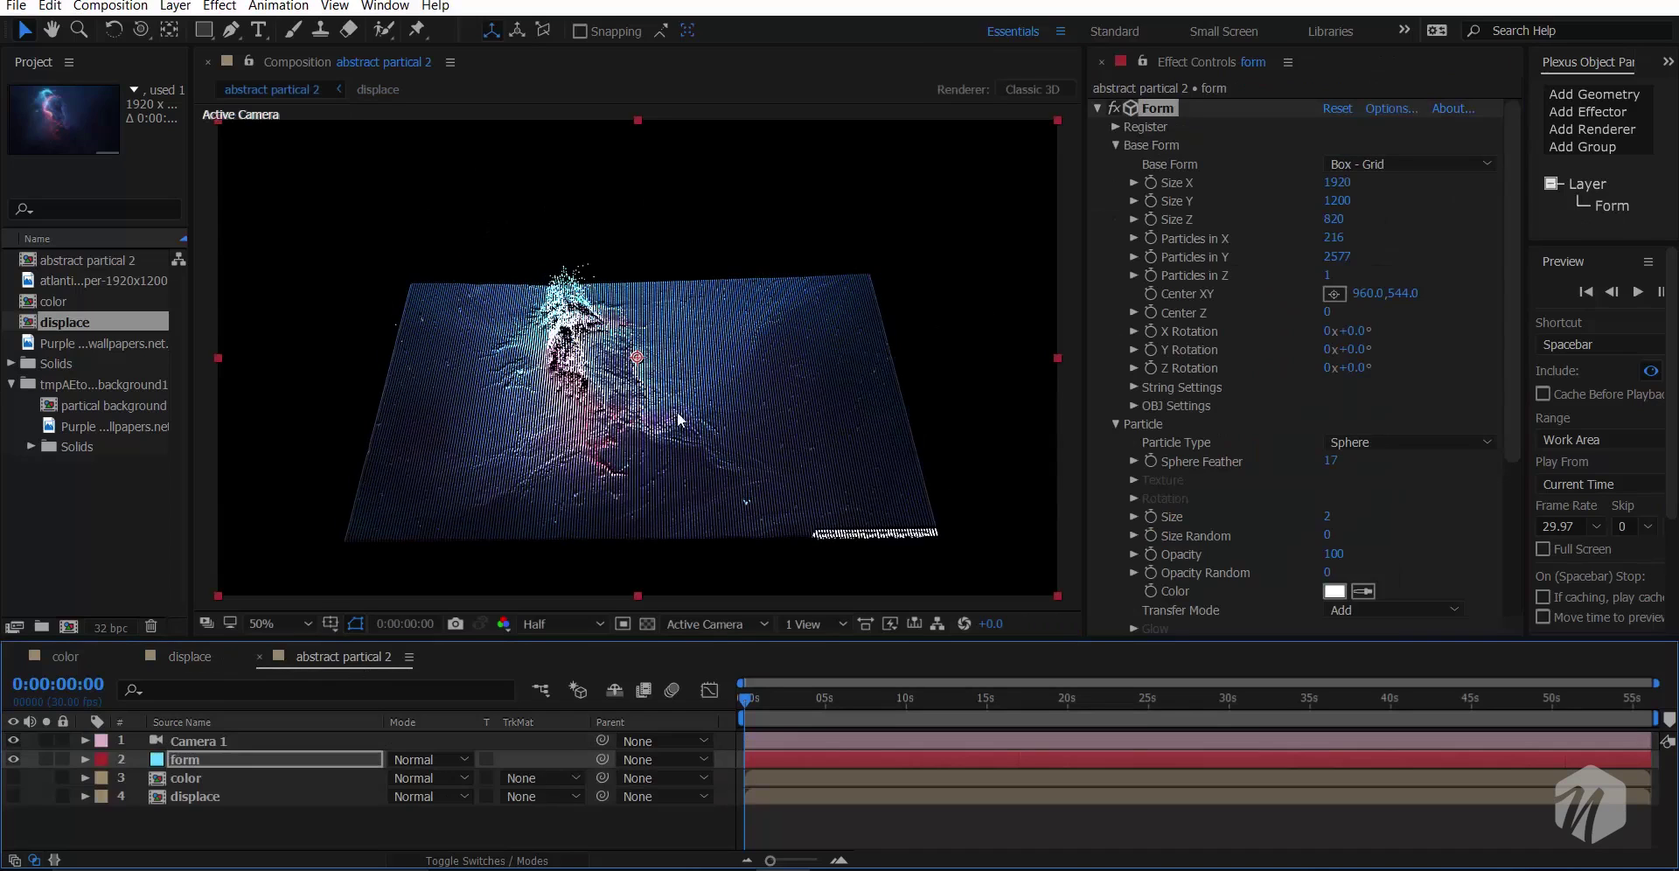
click(172, 657)
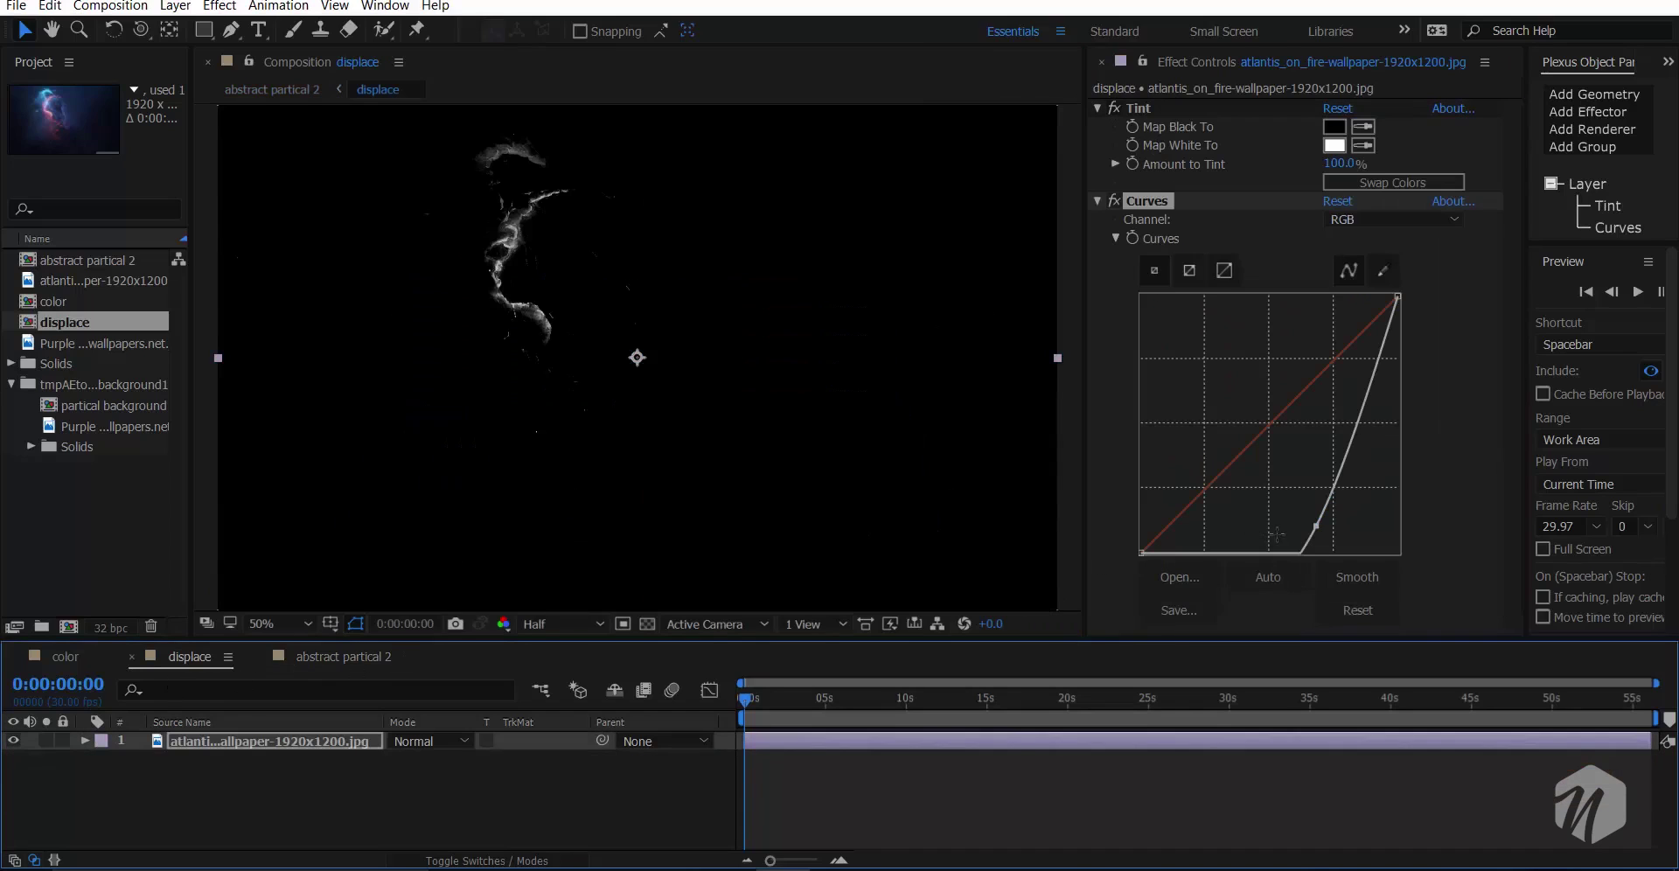
drag(1316, 525, 1177, 471)
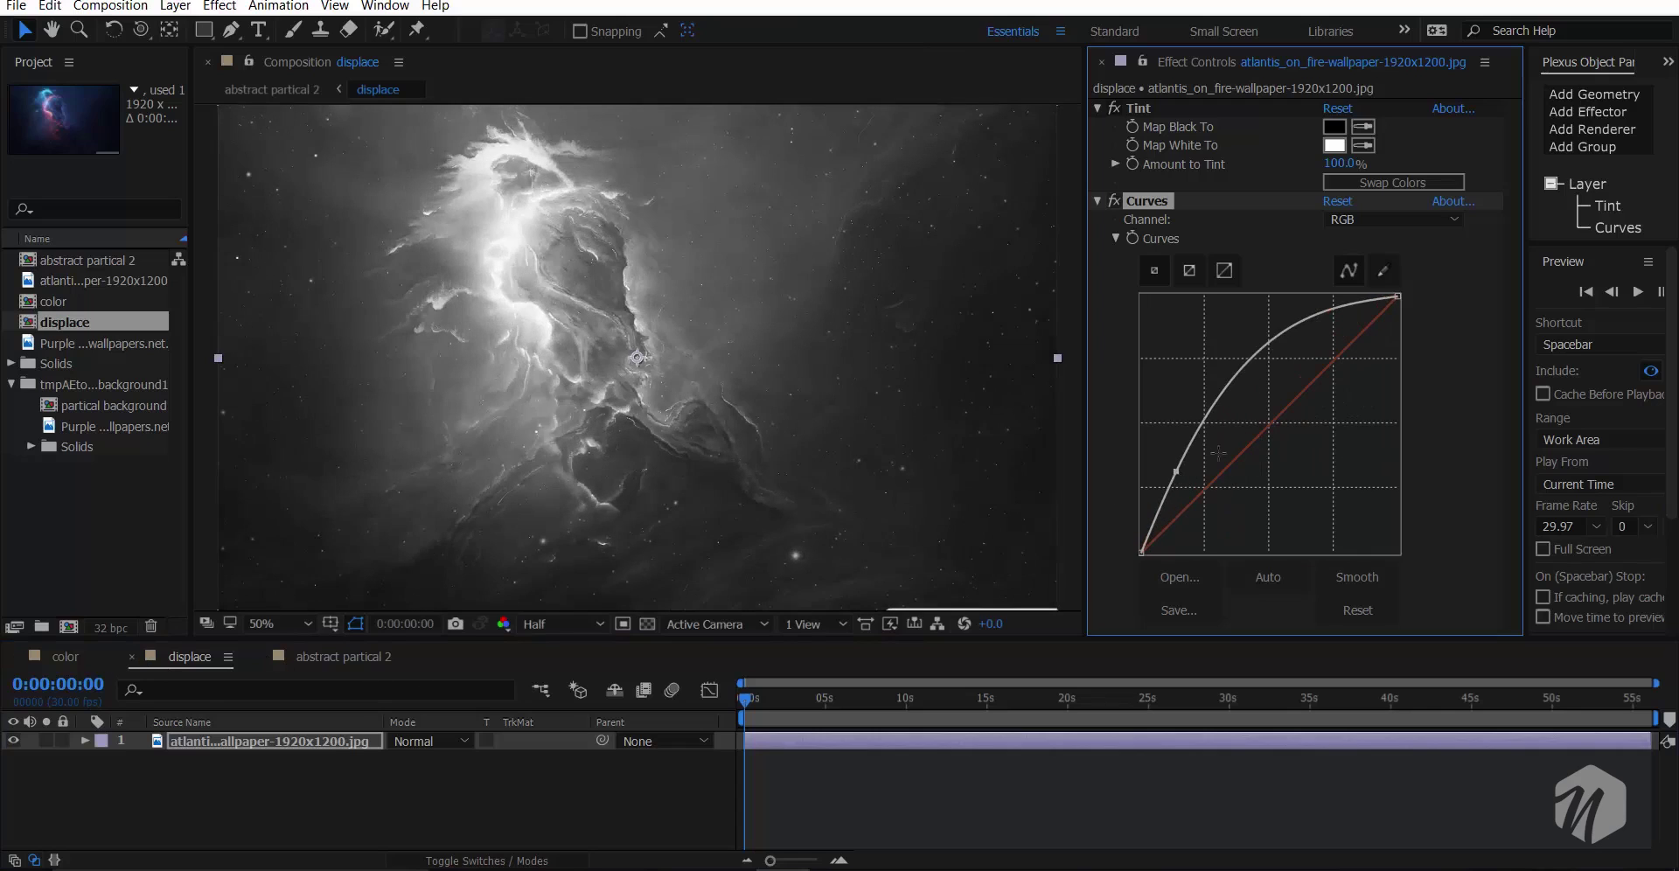
click(331, 657)
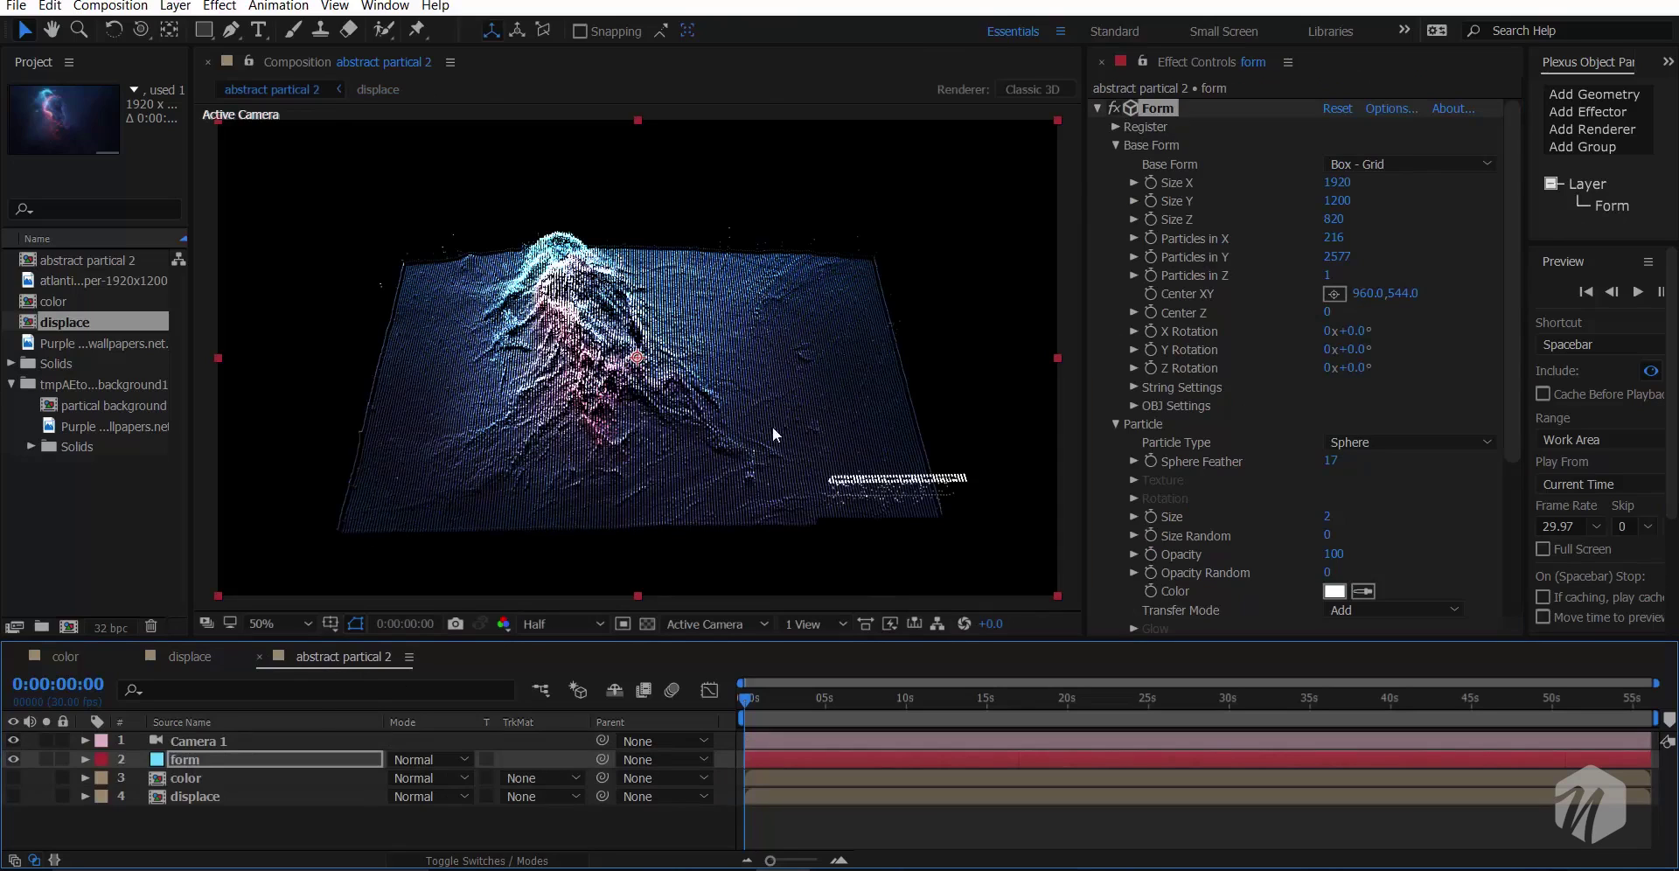
click(190, 657)
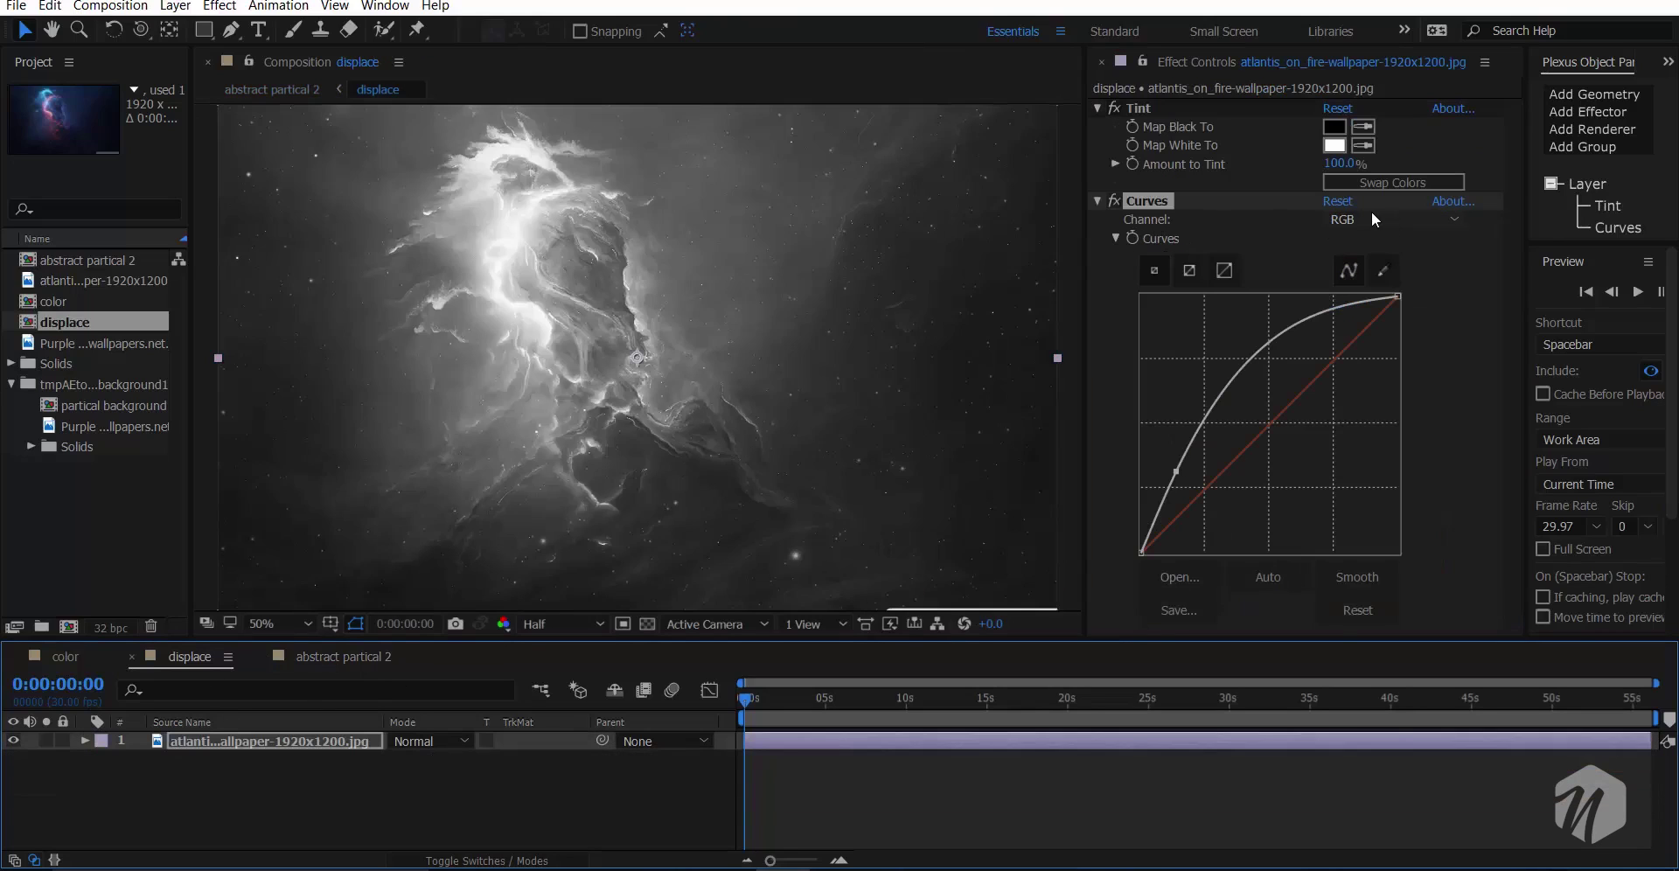
click(1338, 202)
- Pull the lower part of the RGB curve slightly below the diagonal and check the landscape in abstract partical 2
click(1181, 506)
drag(1184, 507, 1199, 506)
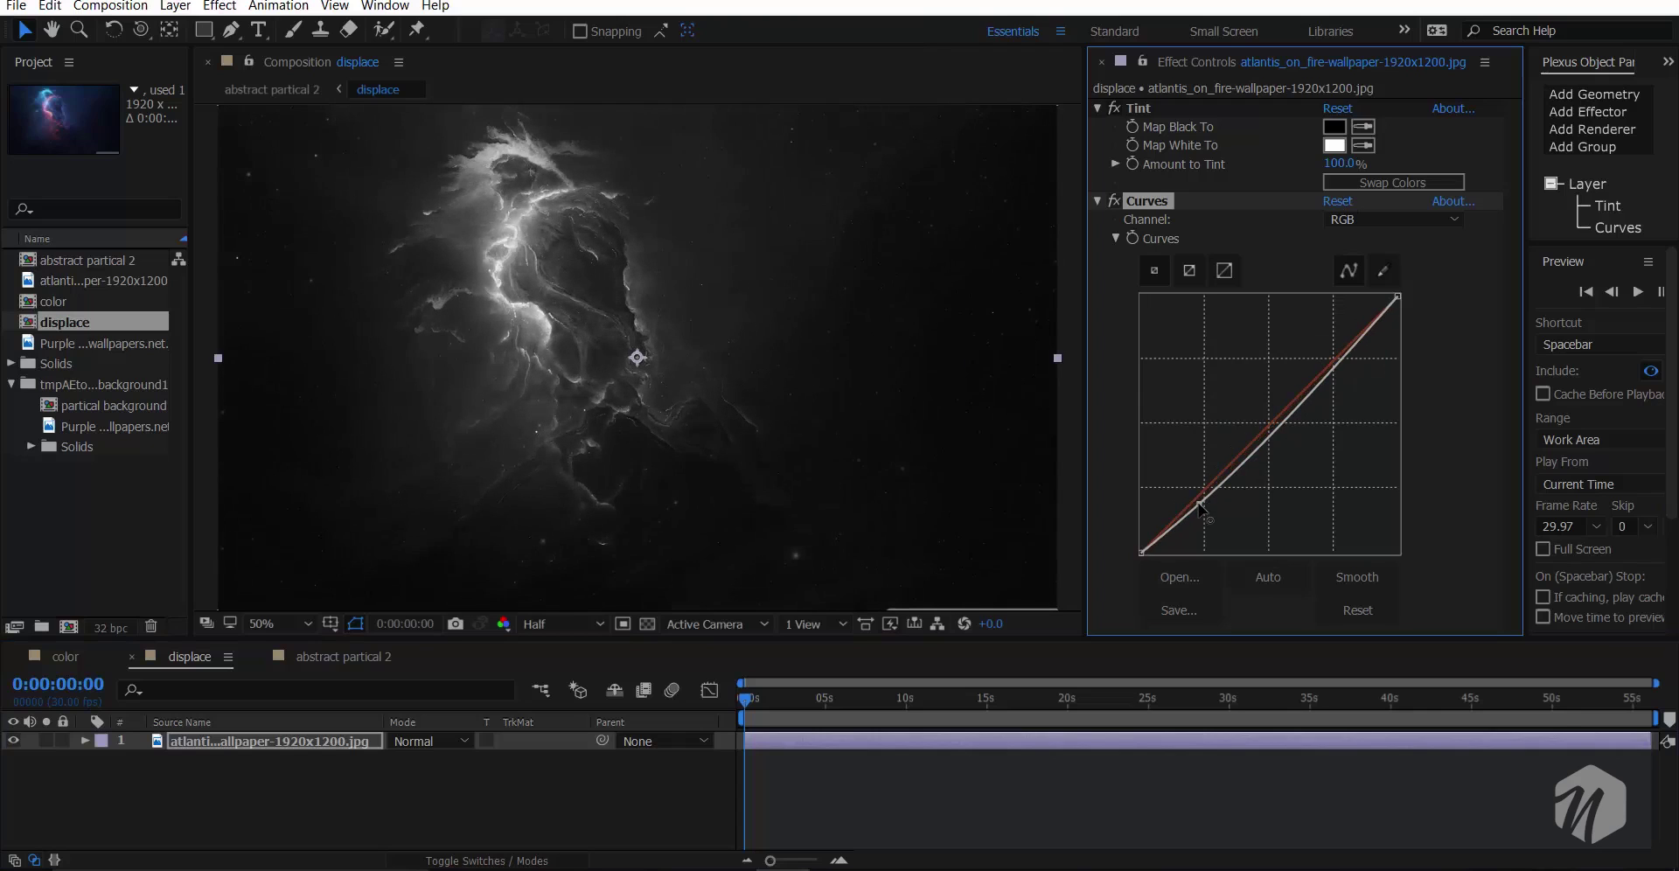
click(378, 654)
scroll(669, 308, up, 2)
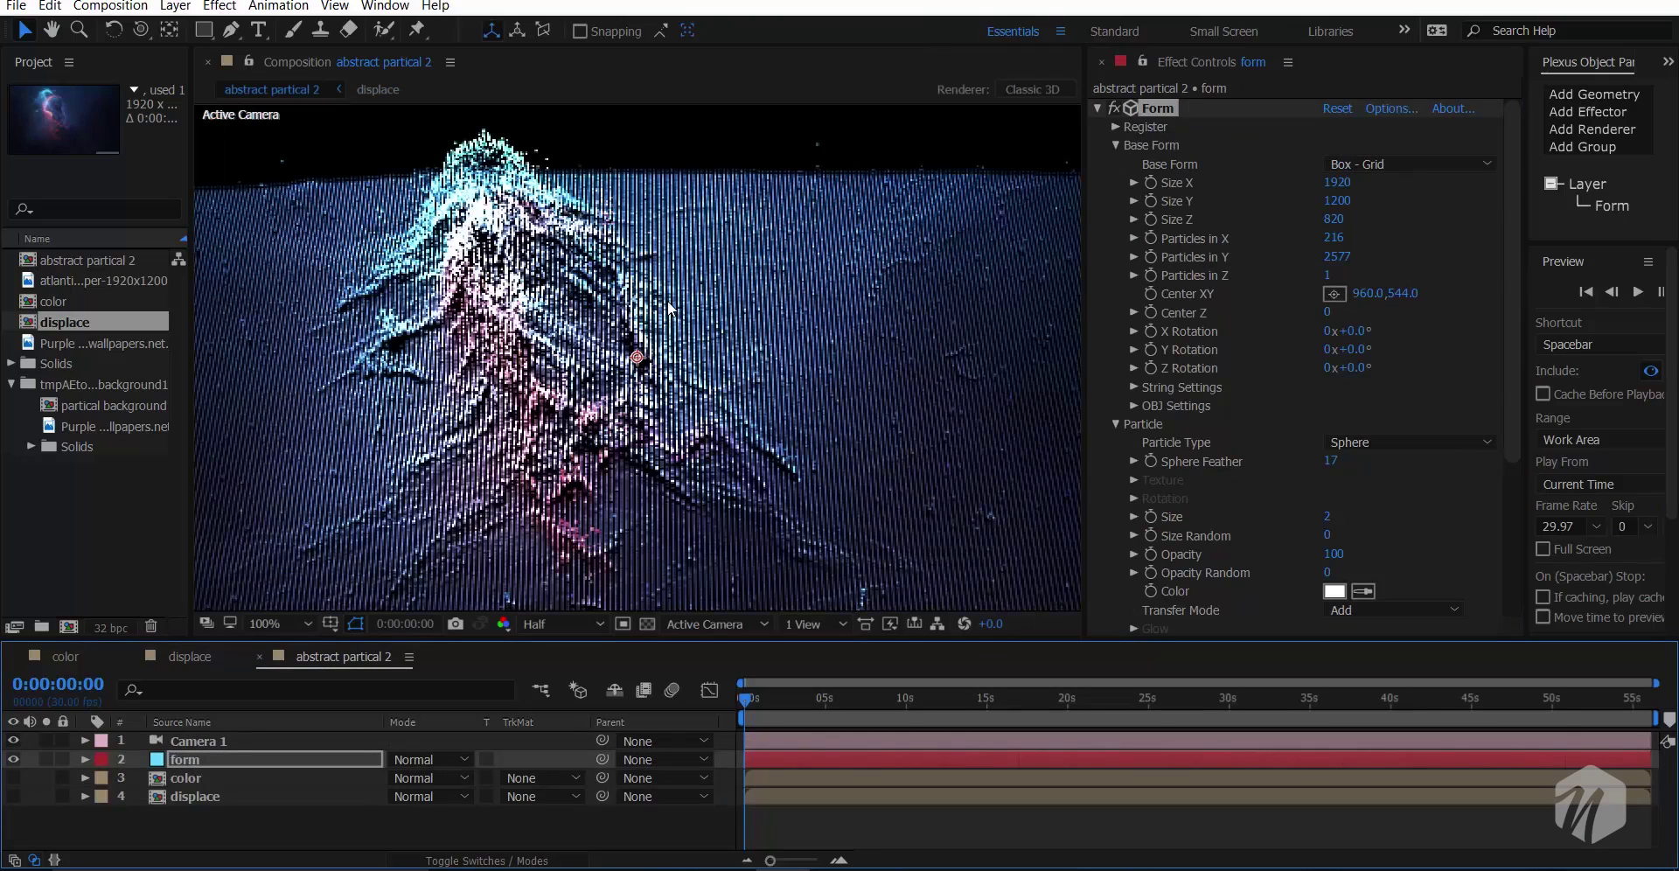
scroll(668, 304, down, 2)
scroll(669, 301, up, 2)
- Set the form's particle Size to 1 and raise Particles in X beyond 435
click(1326, 518)
text(1)
key(Return)
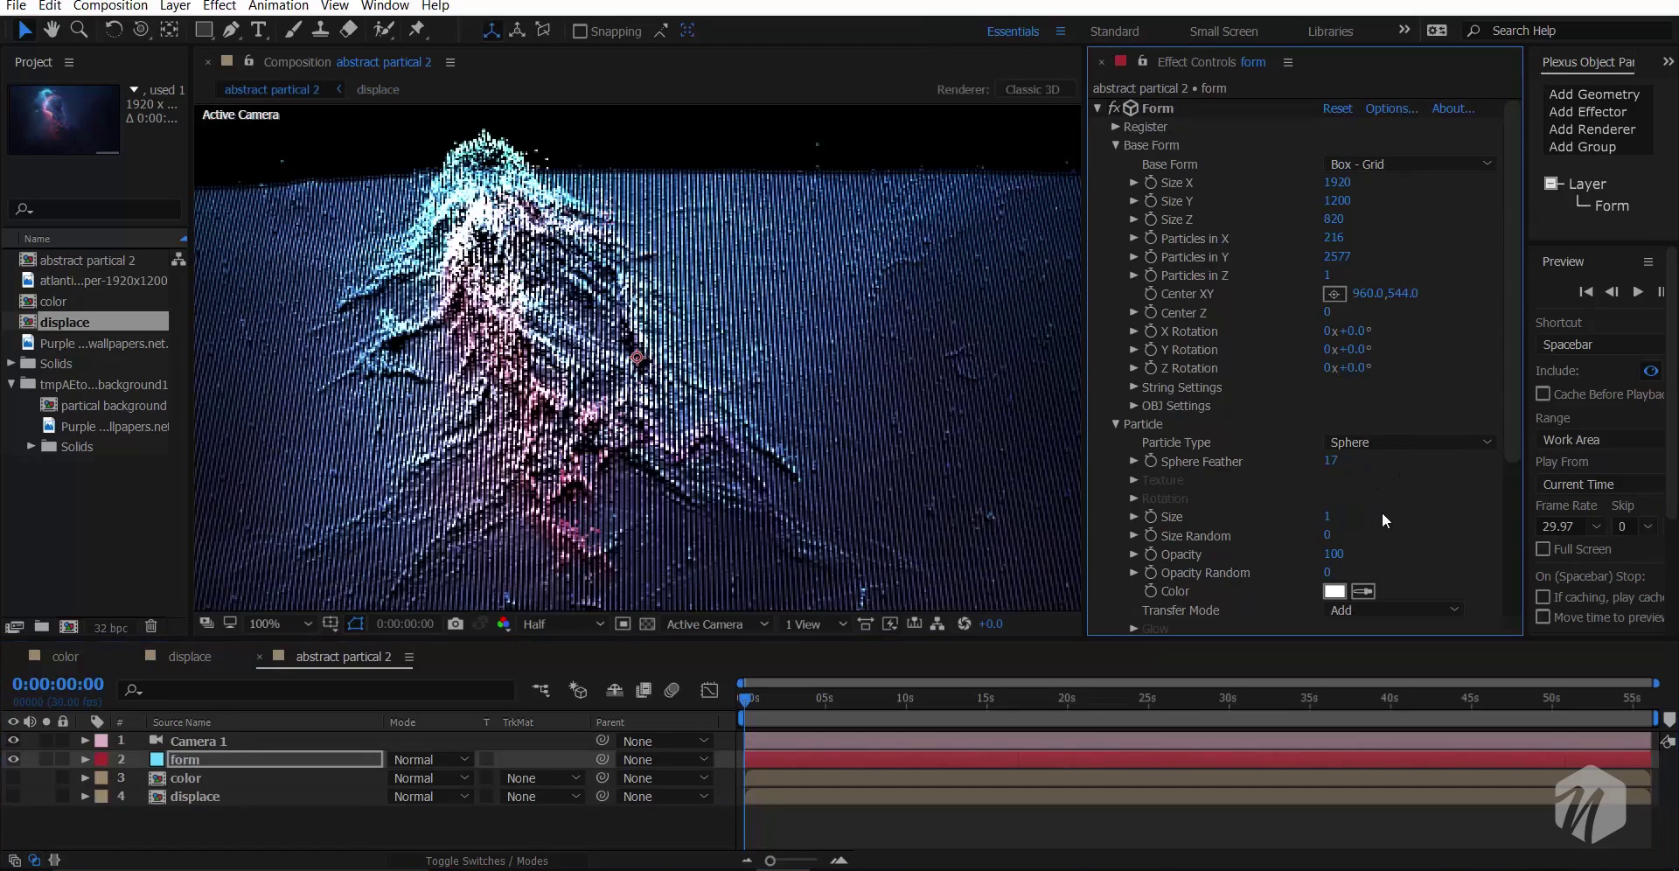
scroll(686, 379, down, 2)
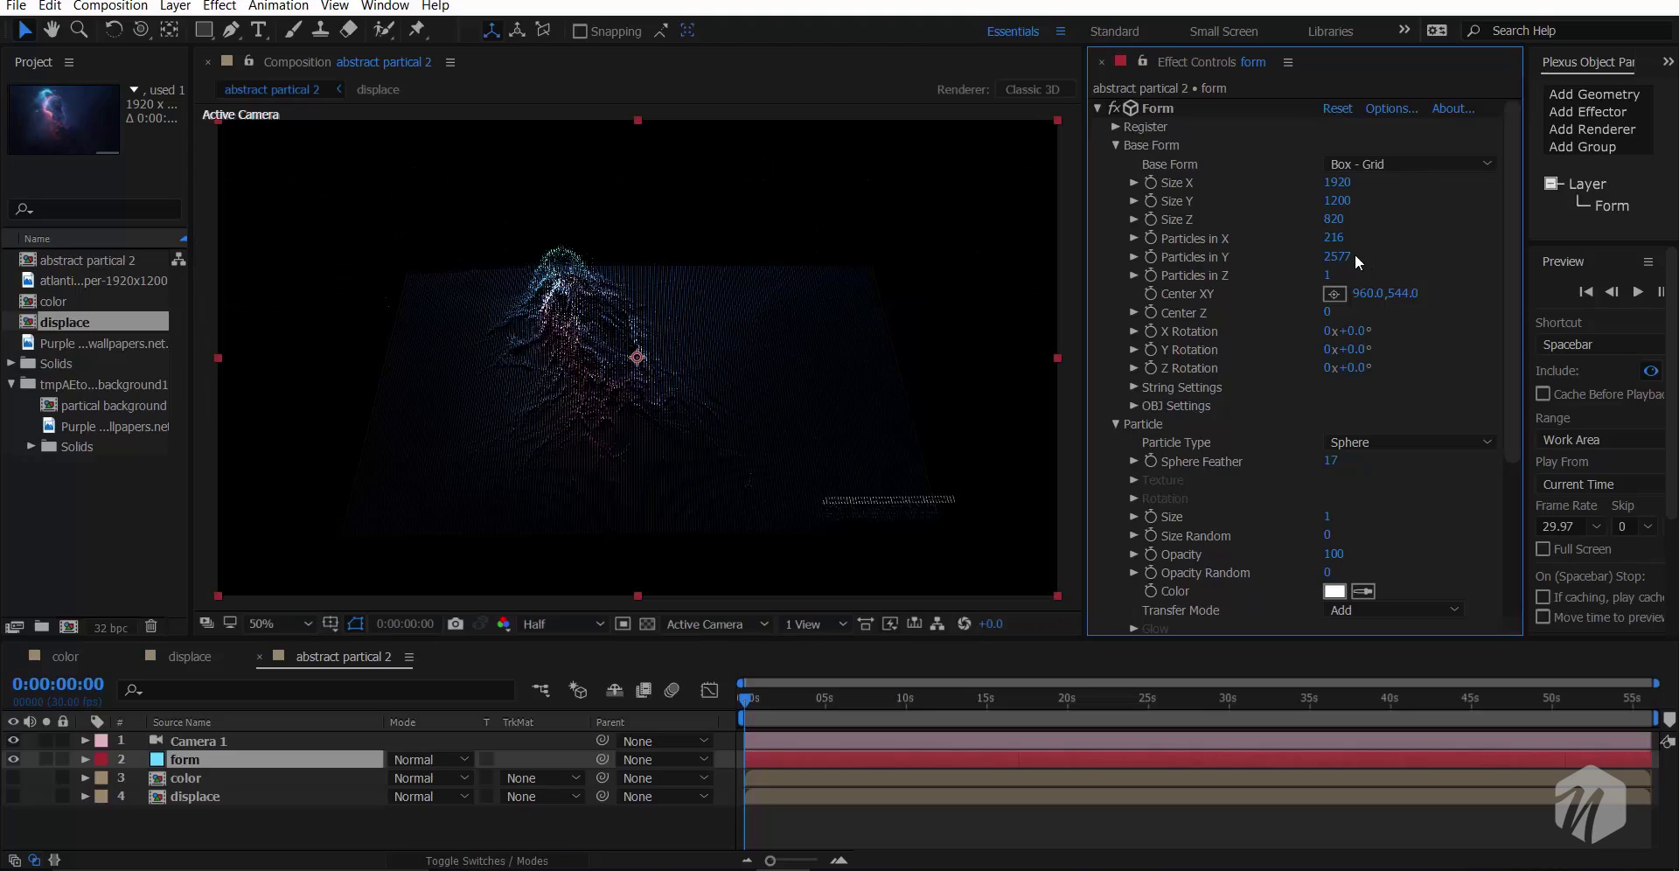
drag(1333, 238, 1455, 238)
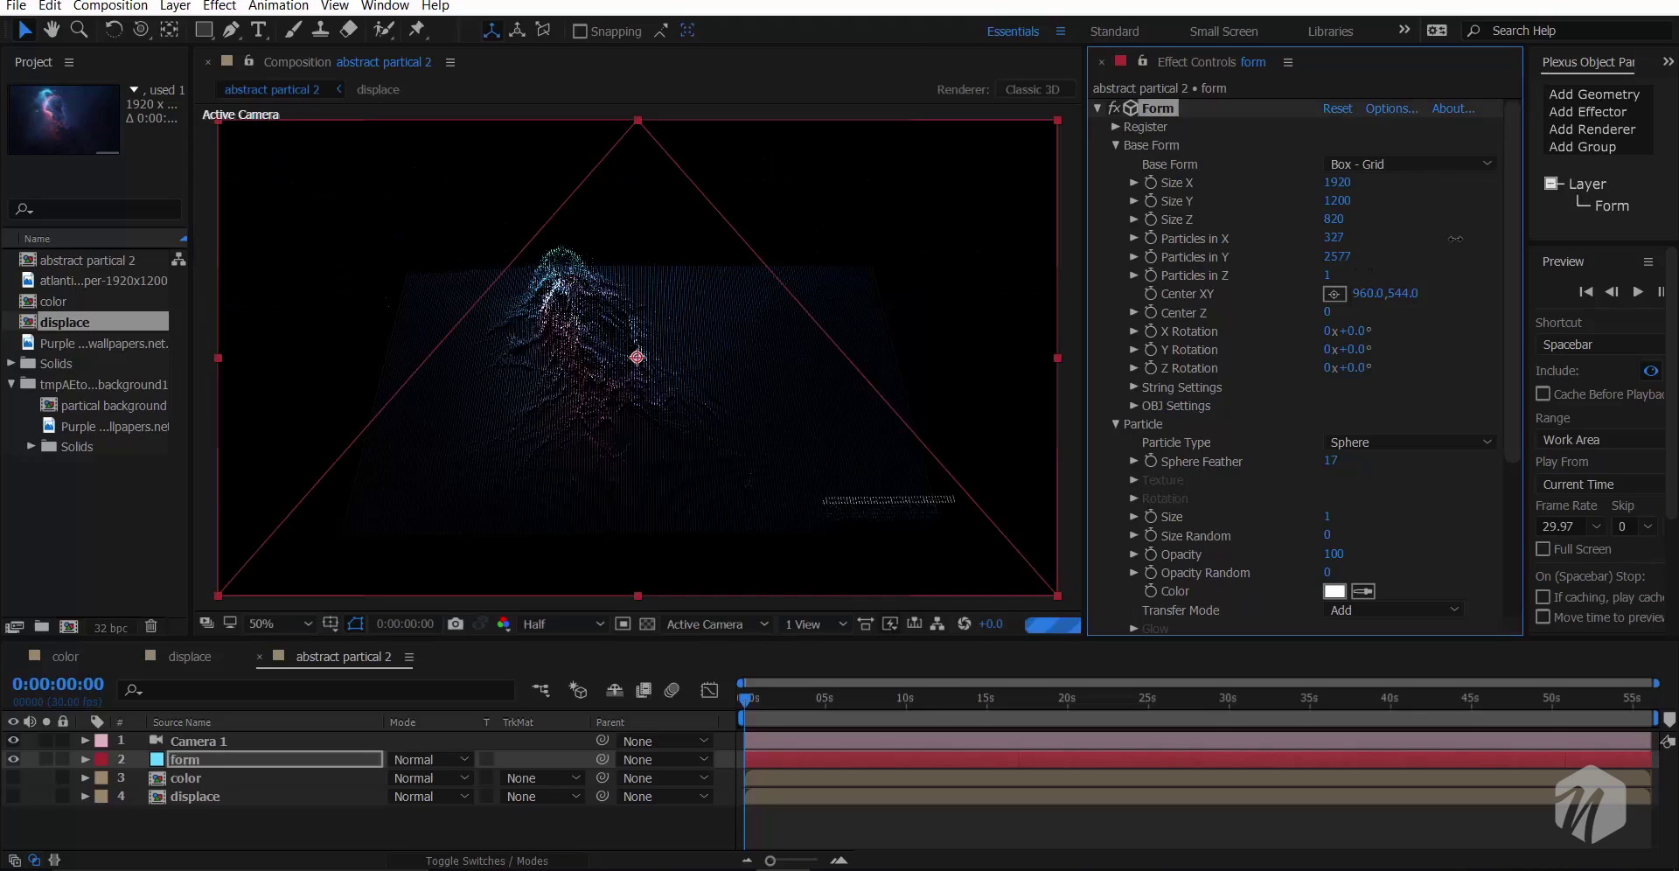
drag(1335, 237, 1394, 261)
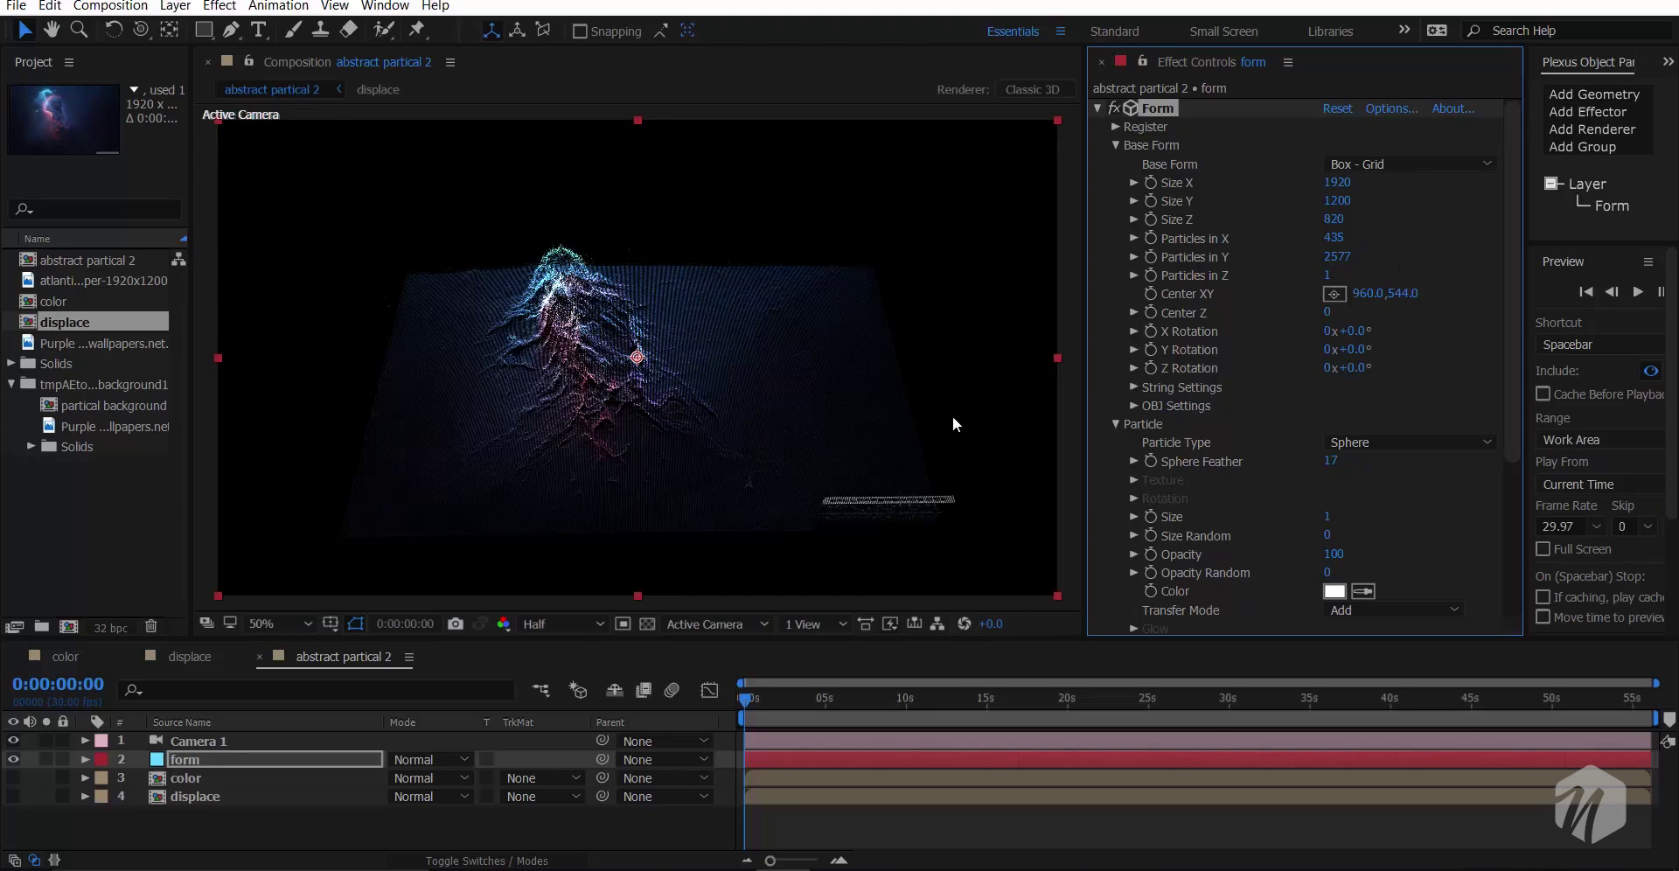
drag(1334, 238, 1454, 234)
scroll(1259, 493, down, 6)
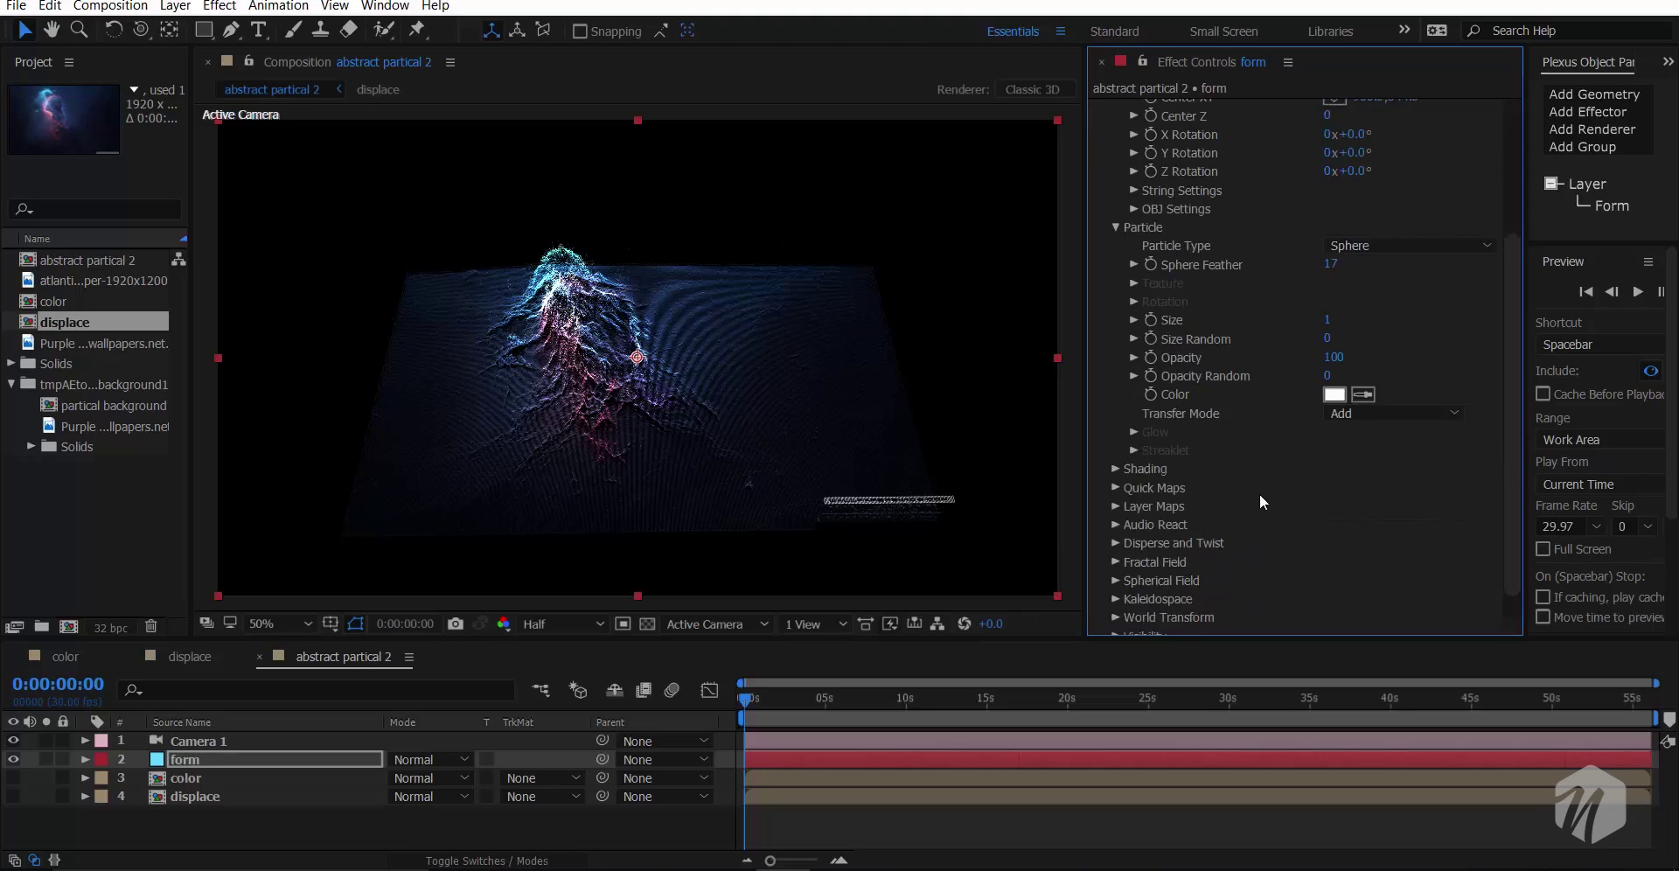
- Duplicate the displace composition in the project and rename the copy size
click(73, 324)
key(ctrl+d)
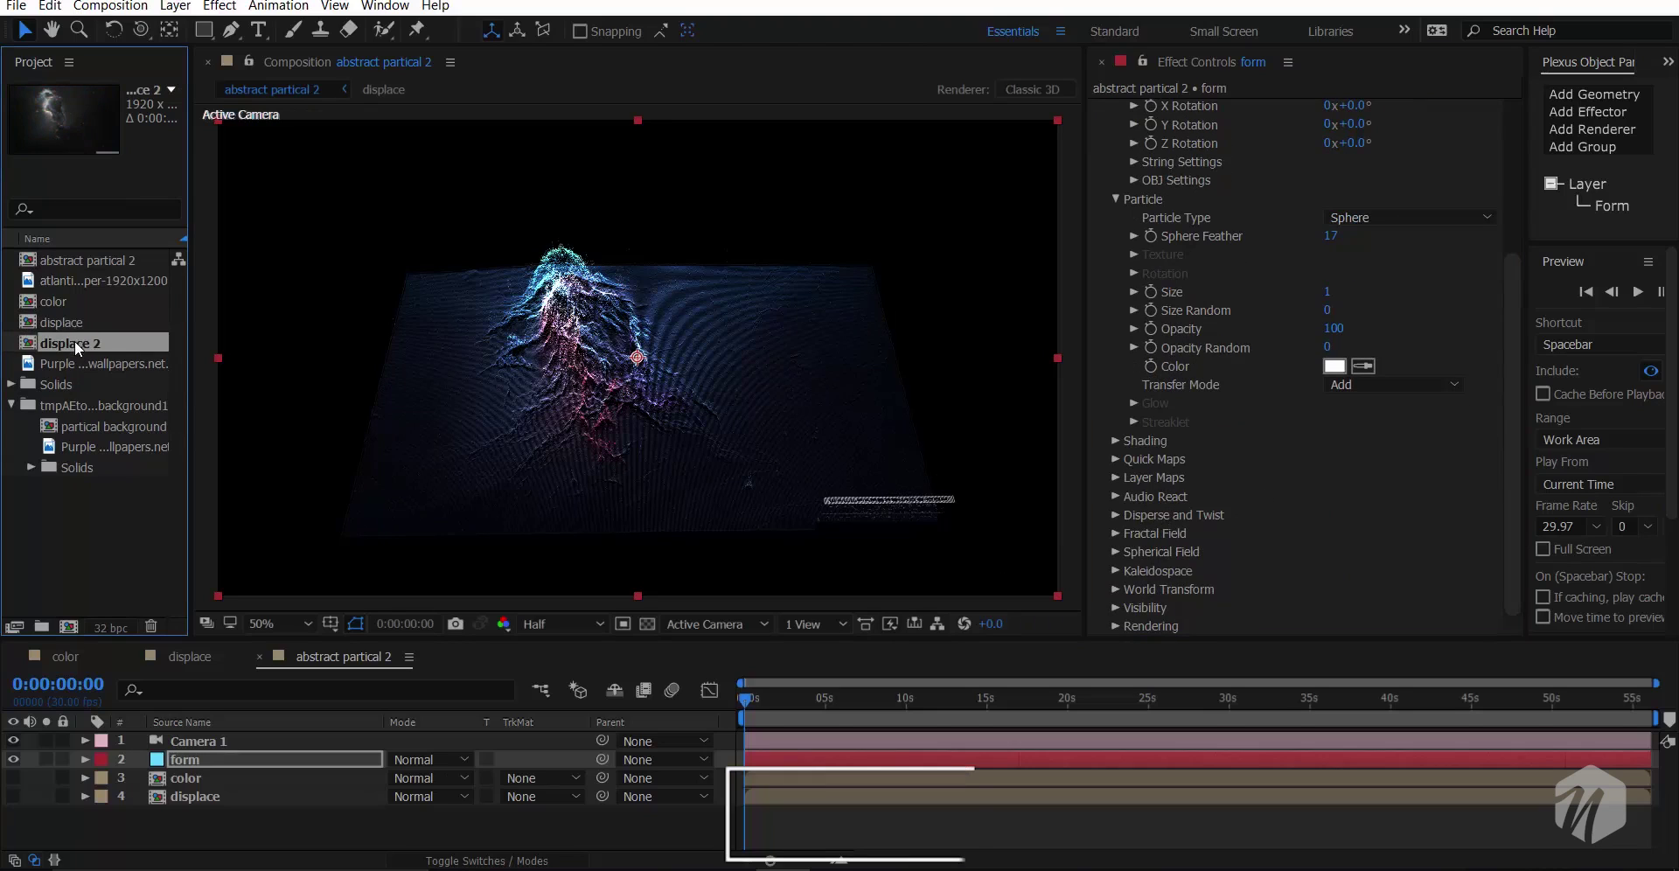
key(Return)
text(size)
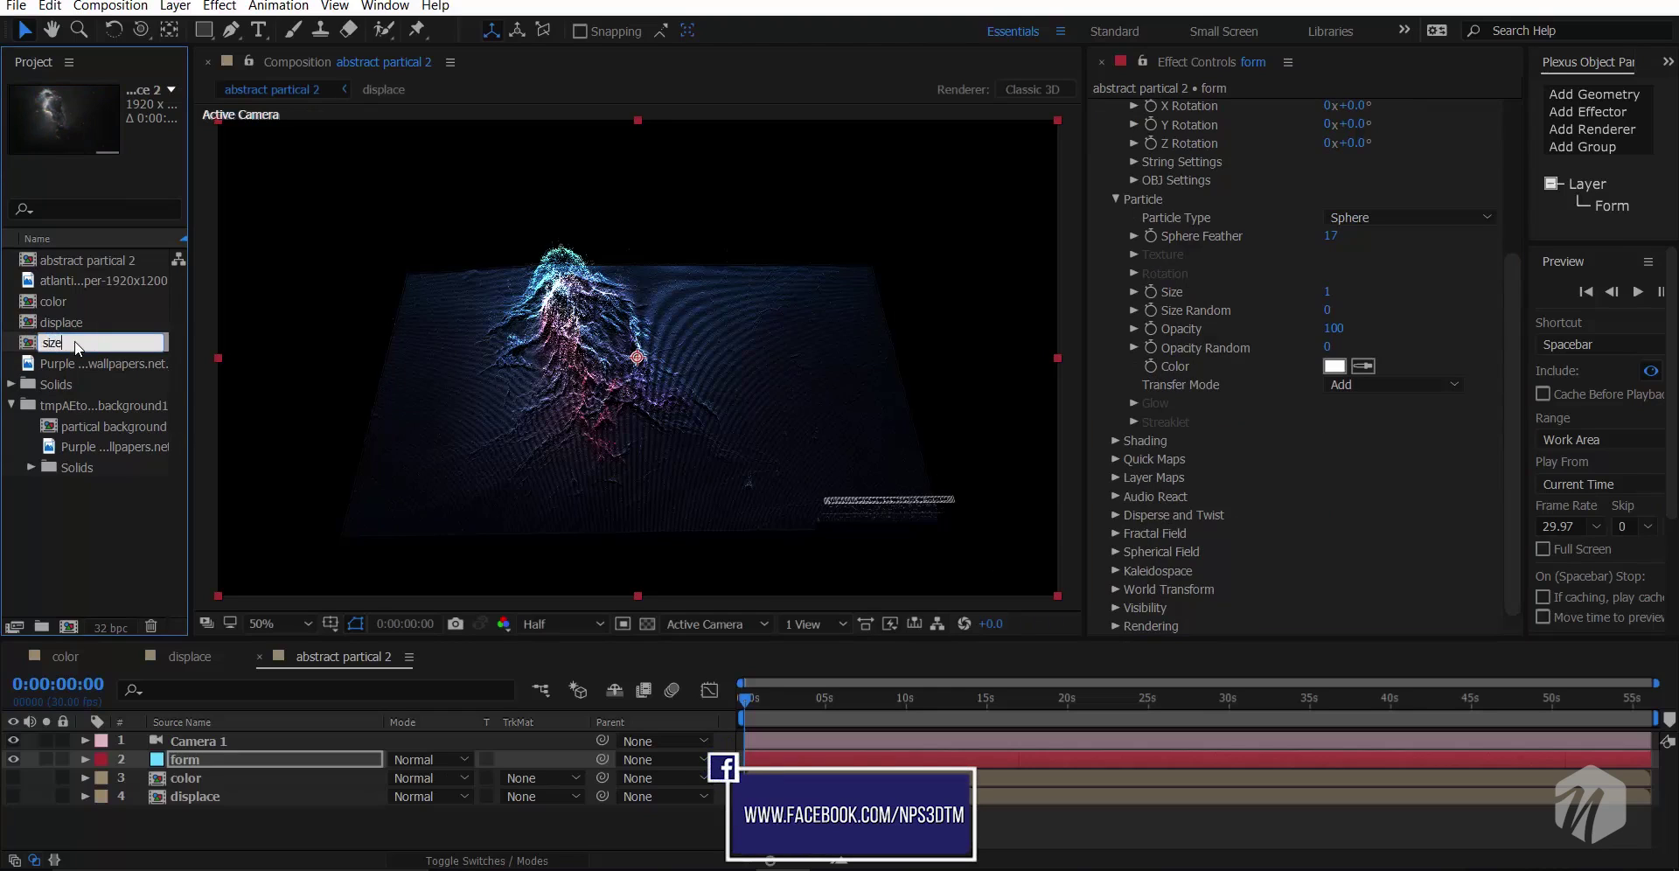
key(Return)
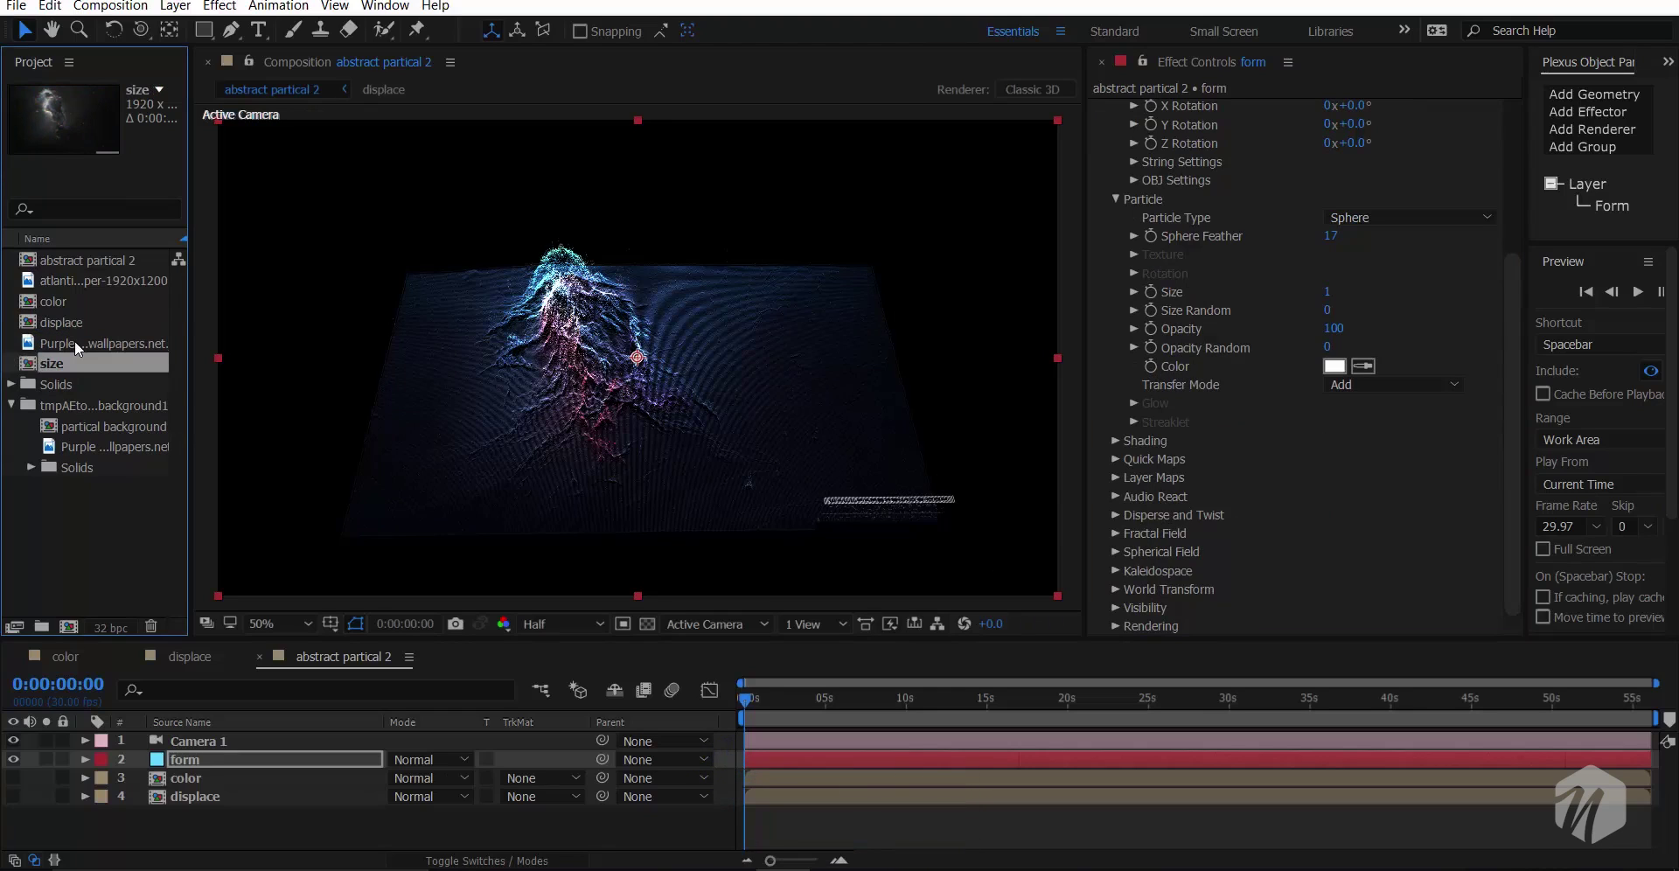
- Save the project in the particals background_AME folder as "abstract particasl tutorail"
key(ctrl+s)
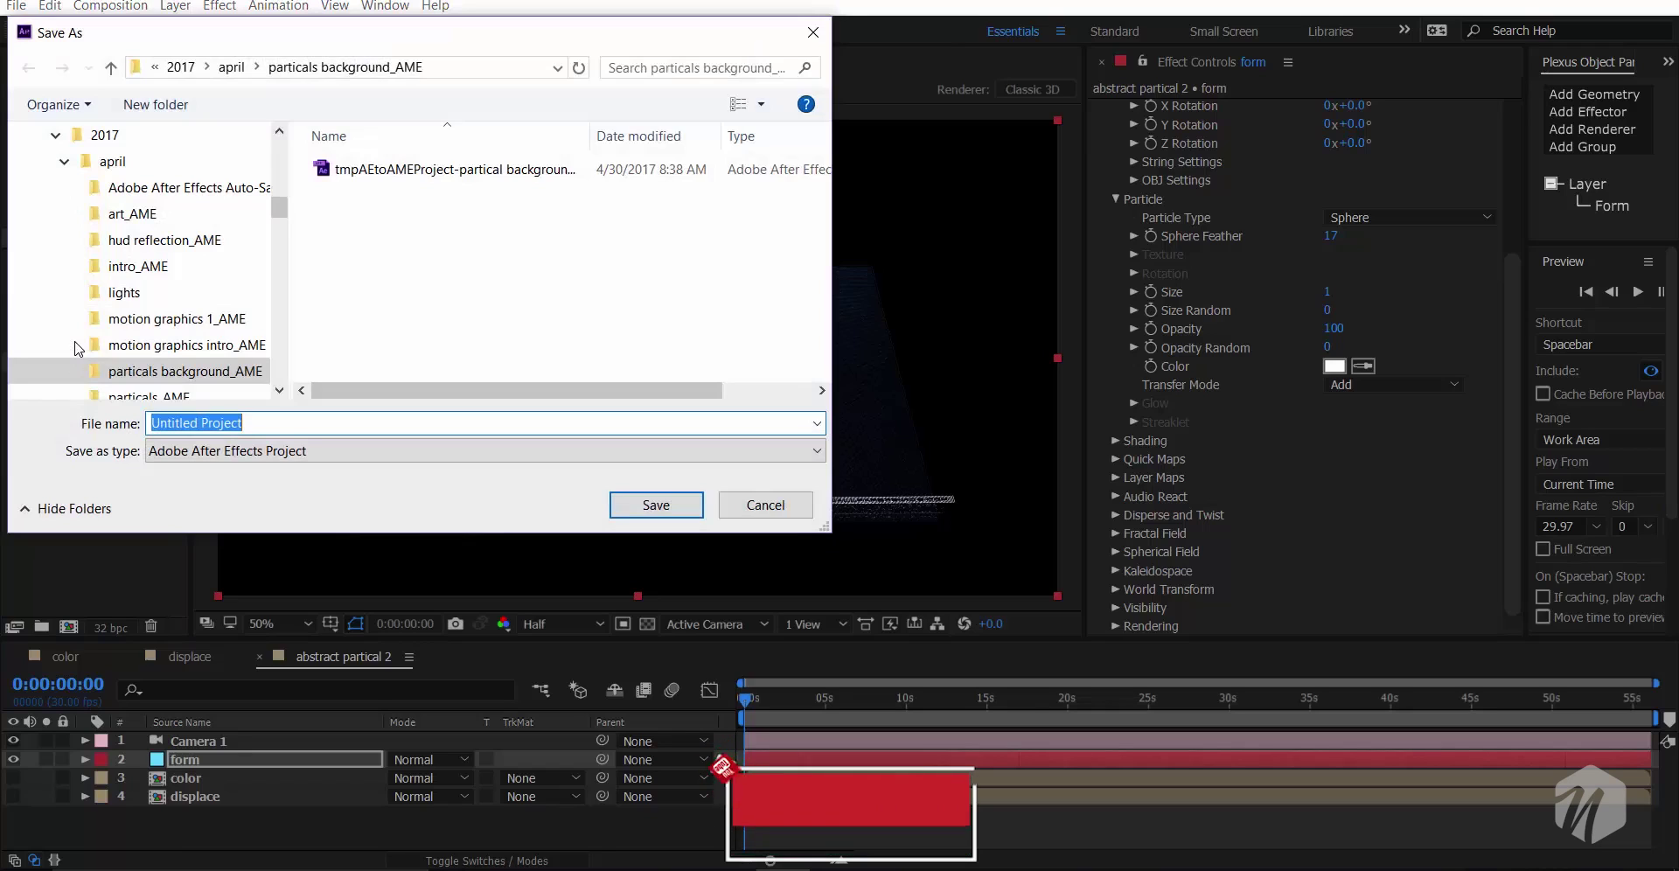
text(a)
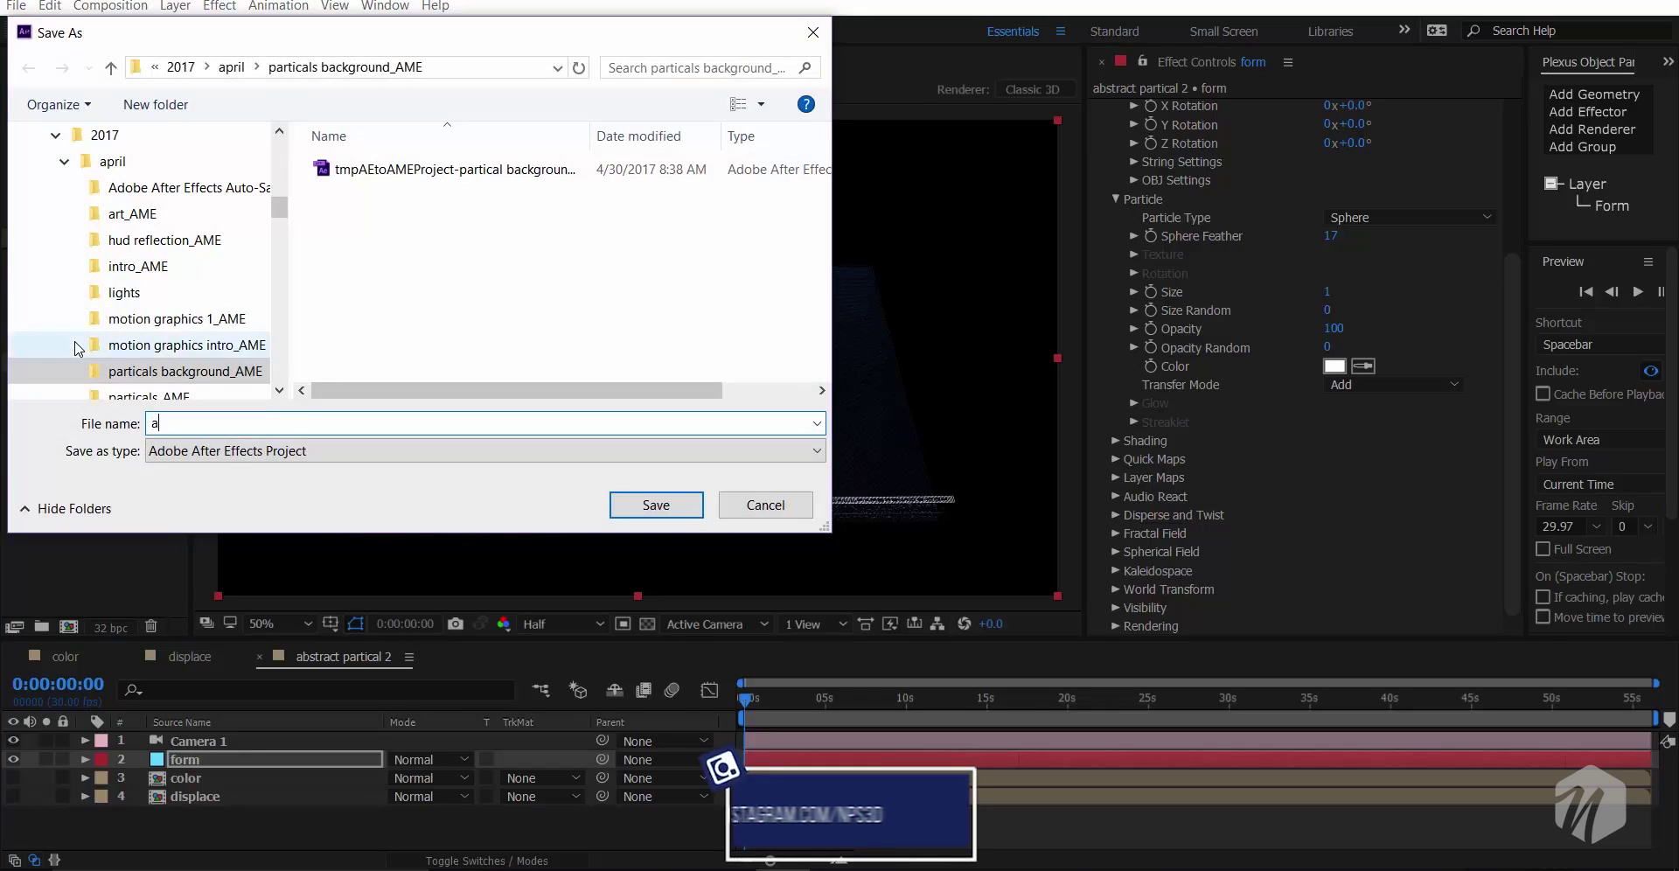
text(bstract )
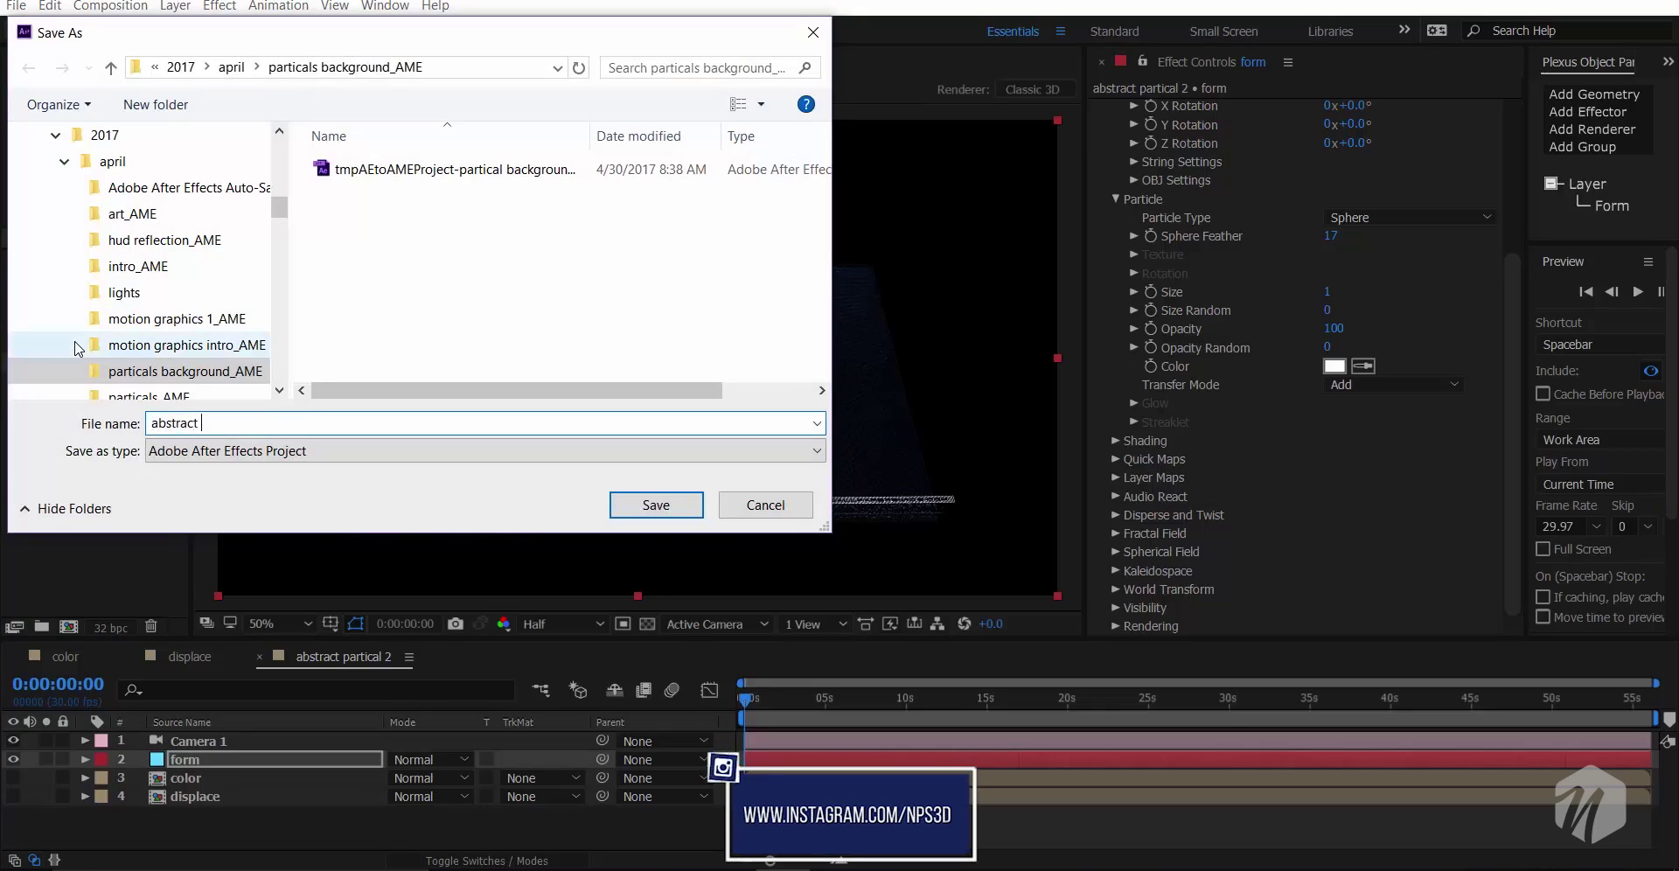
text(particasl)
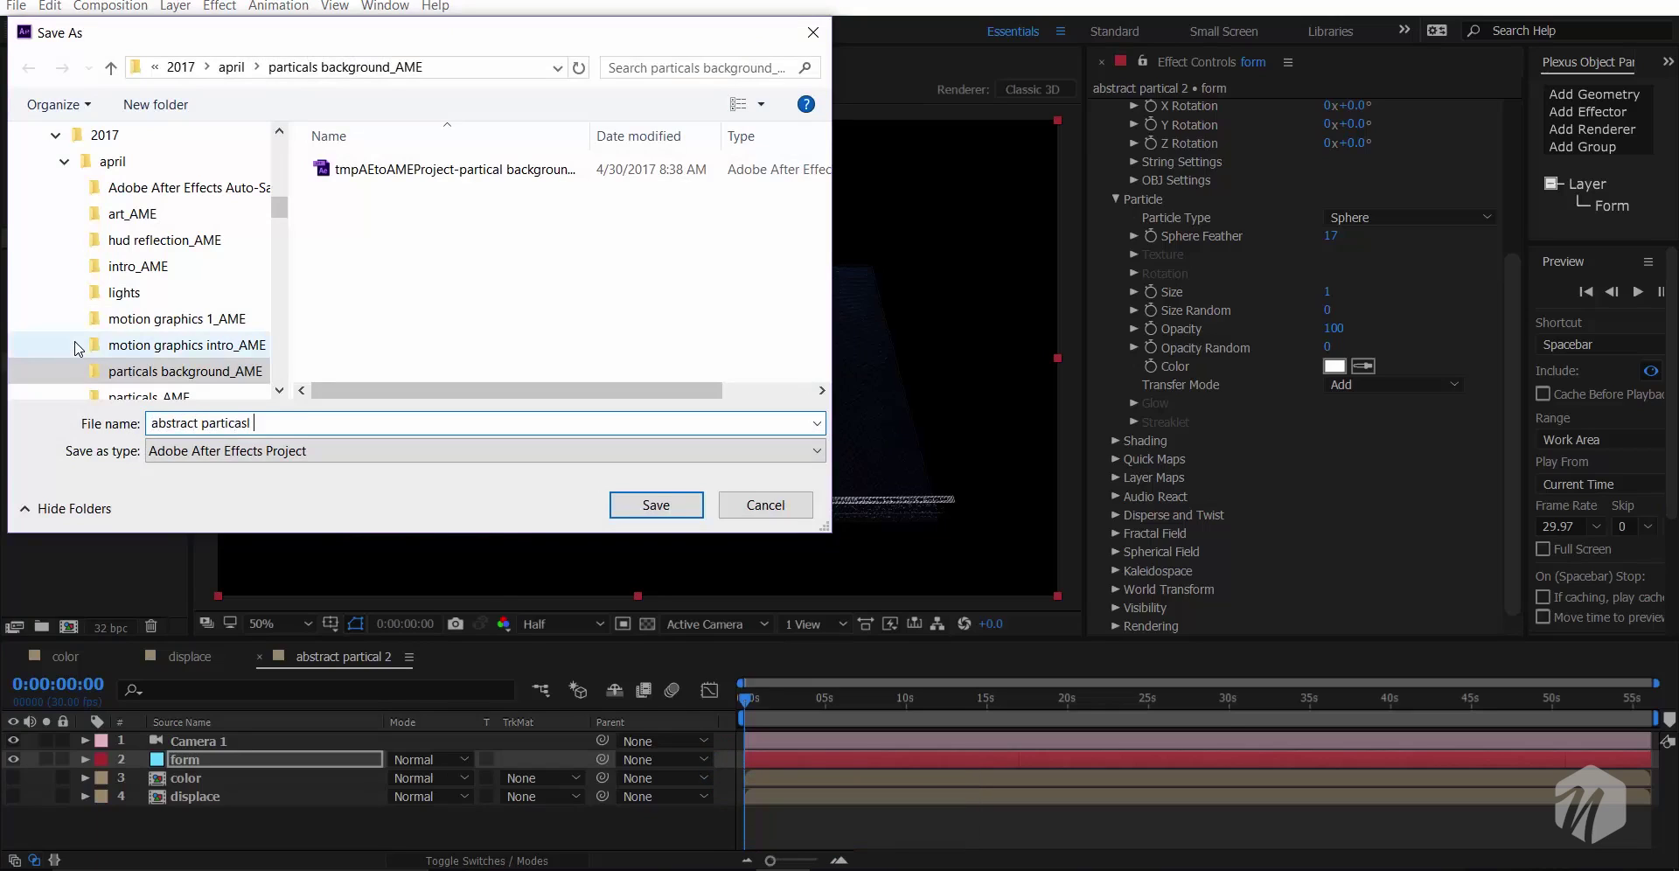
text( tutorail)
key(Return)
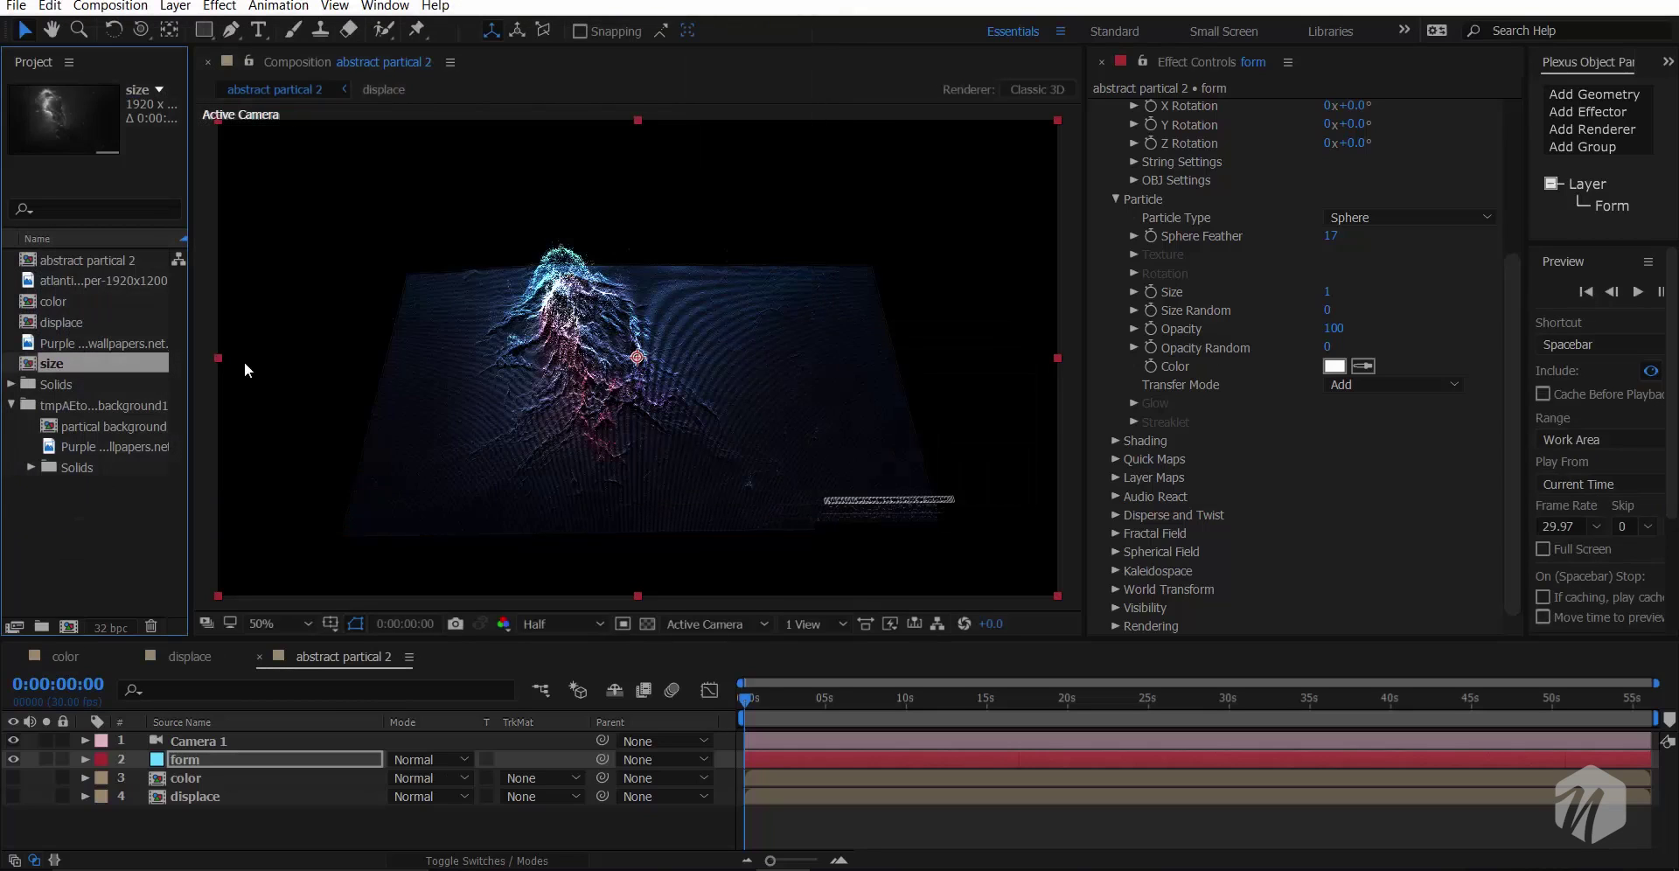
- View the size, color and displace compositions in turn, and move size into the imported project's Solids folder
double_click(84, 366)
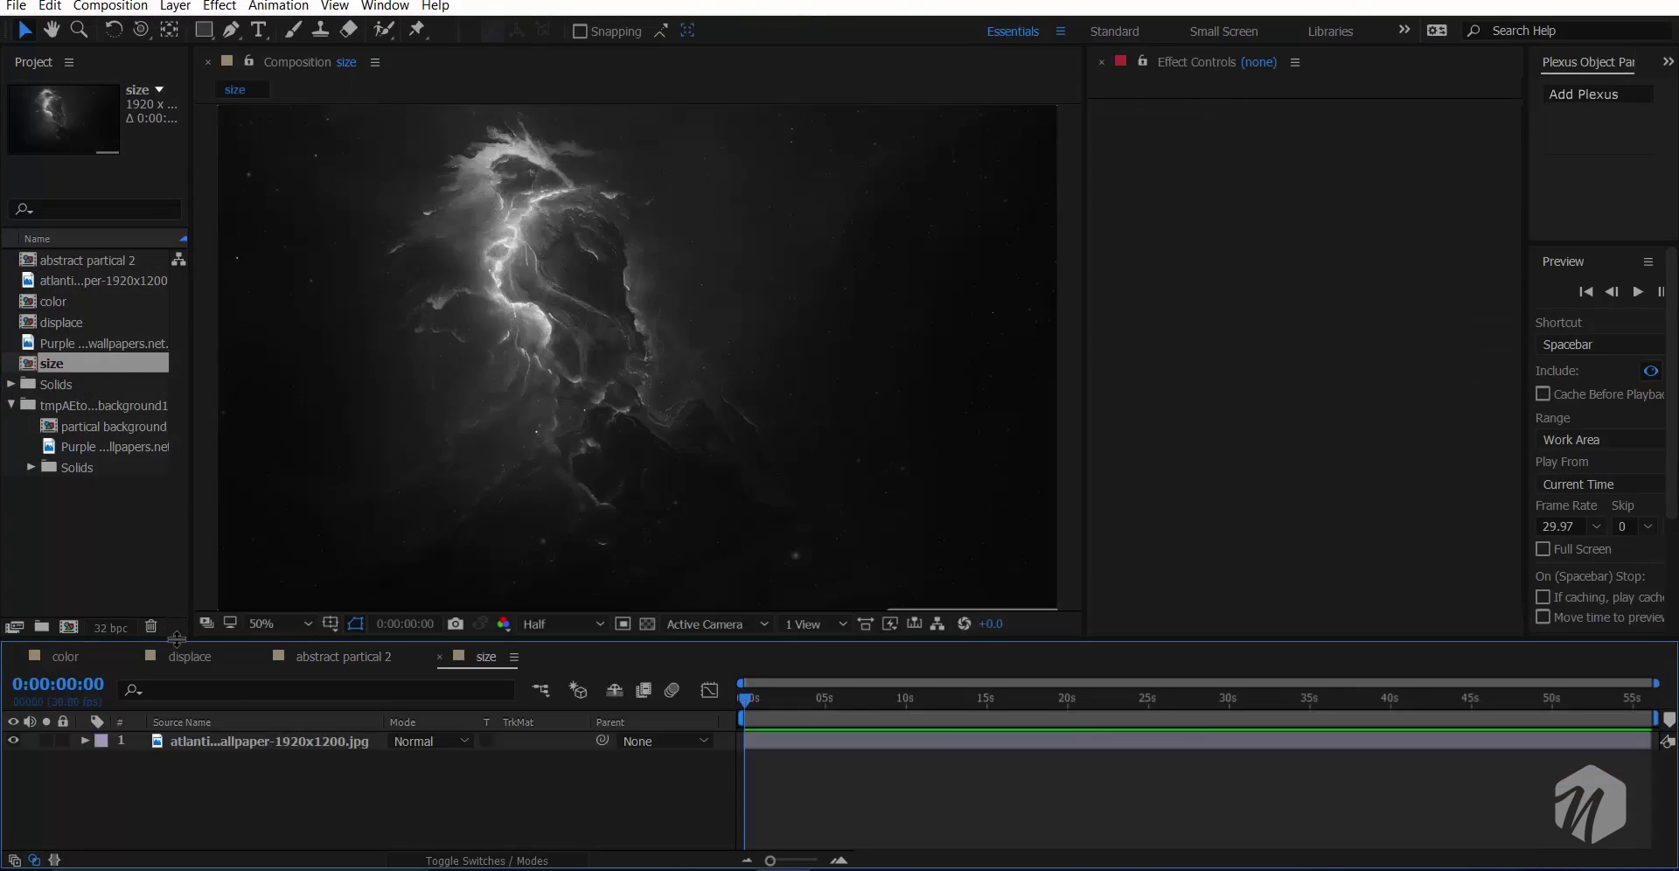
click(81, 663)
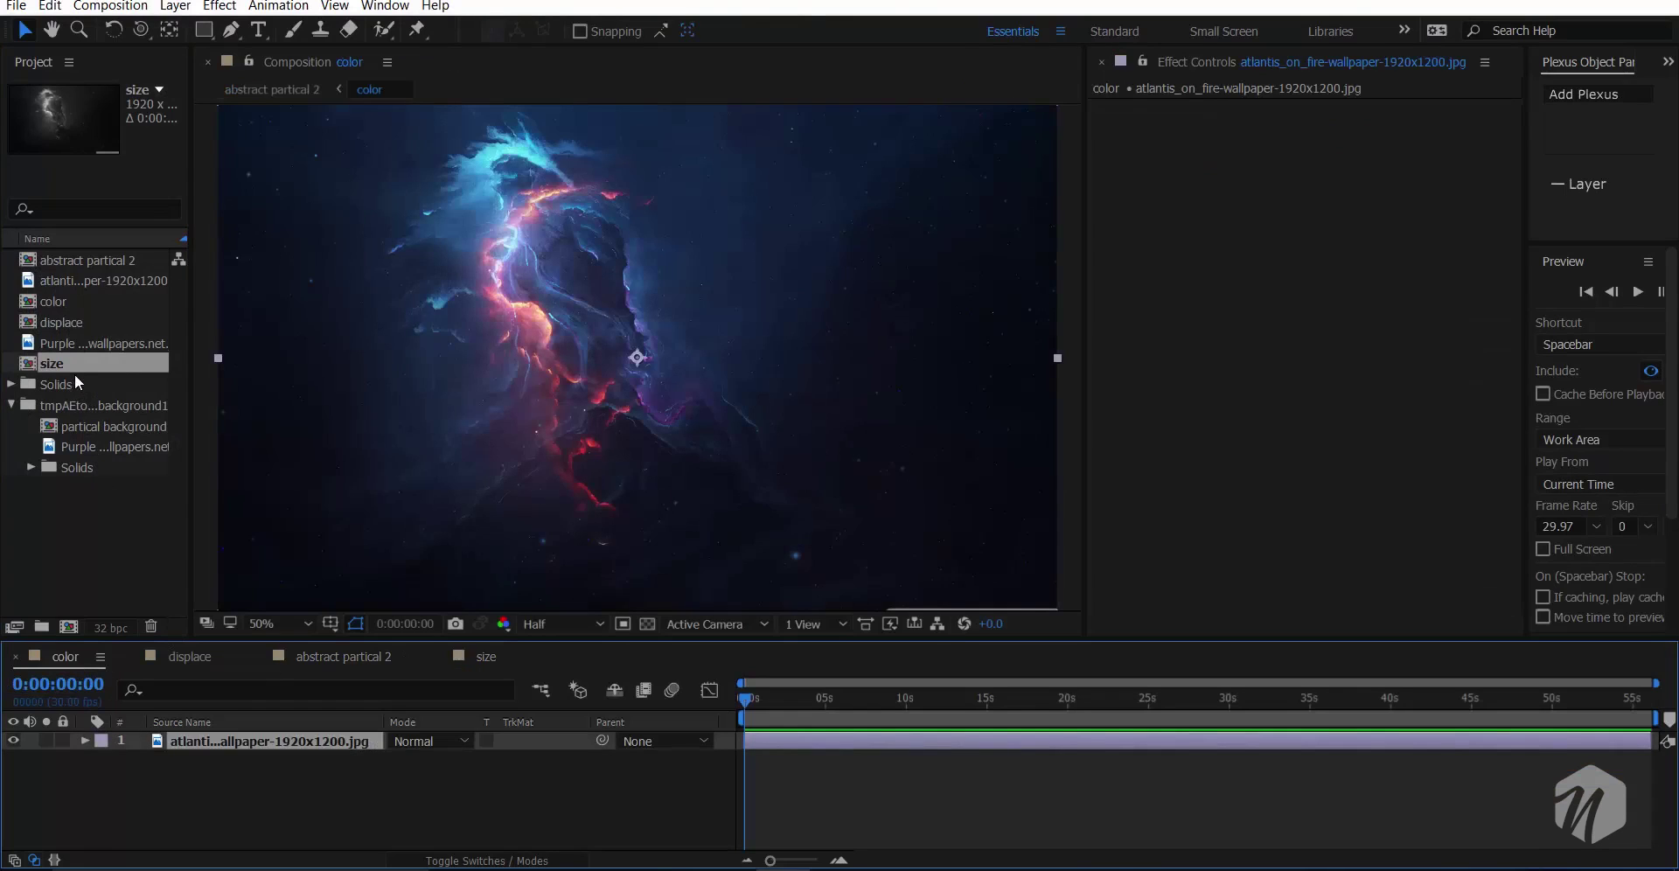
drag(75, 371, 103, 473)
click(201, 659)
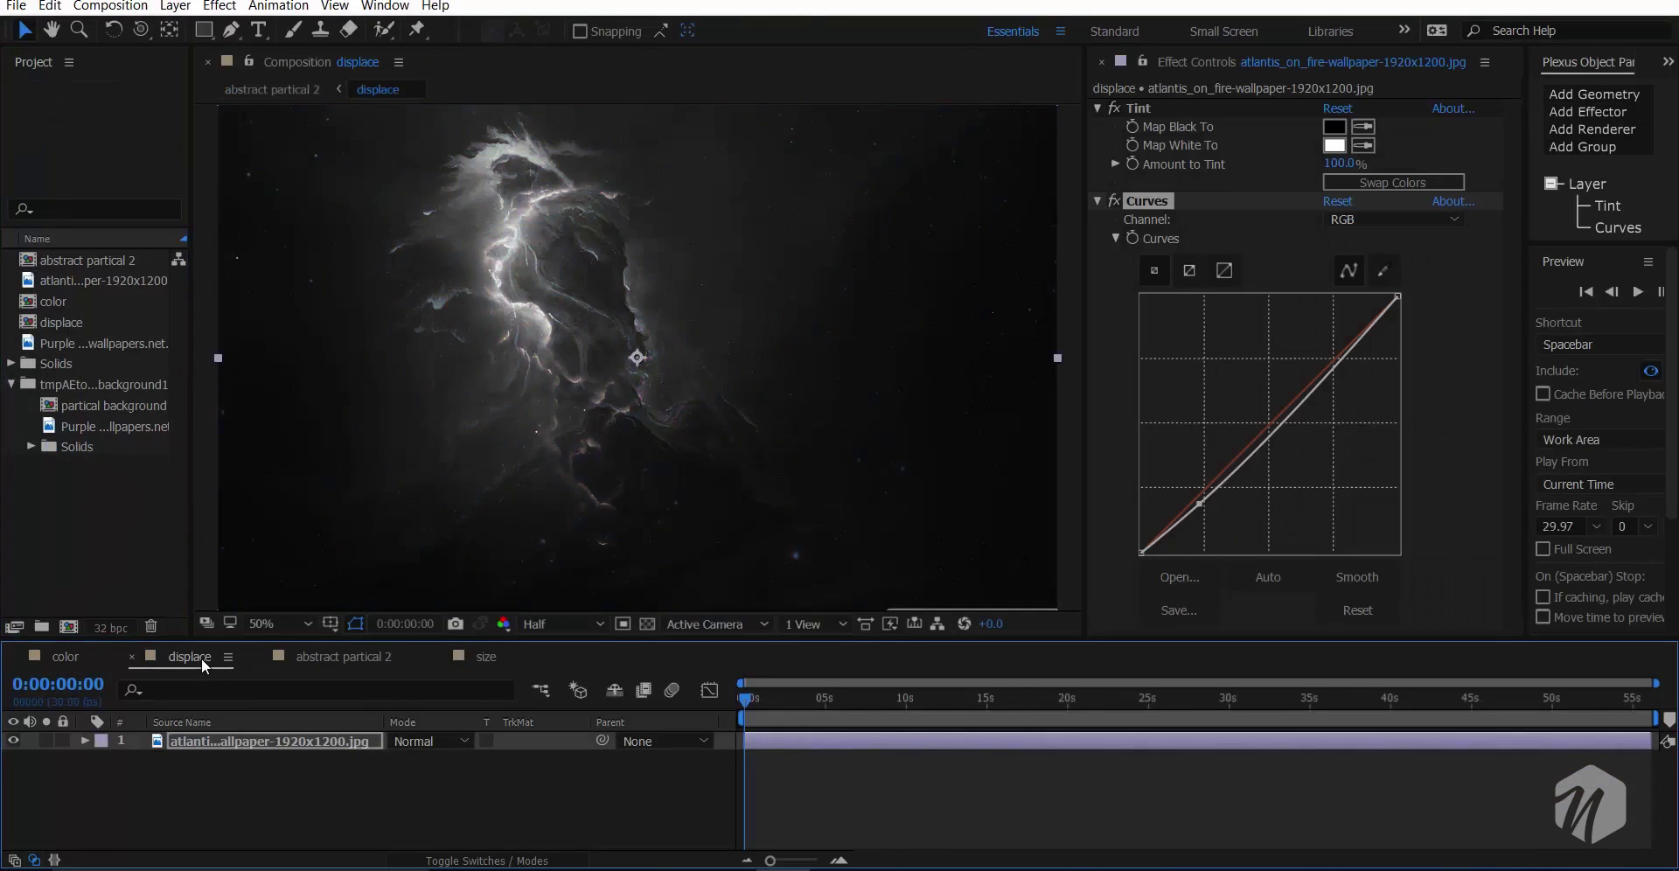
- Add the size composition beneath displace in abstract partical 2 and hide its layer
click(31, 446)
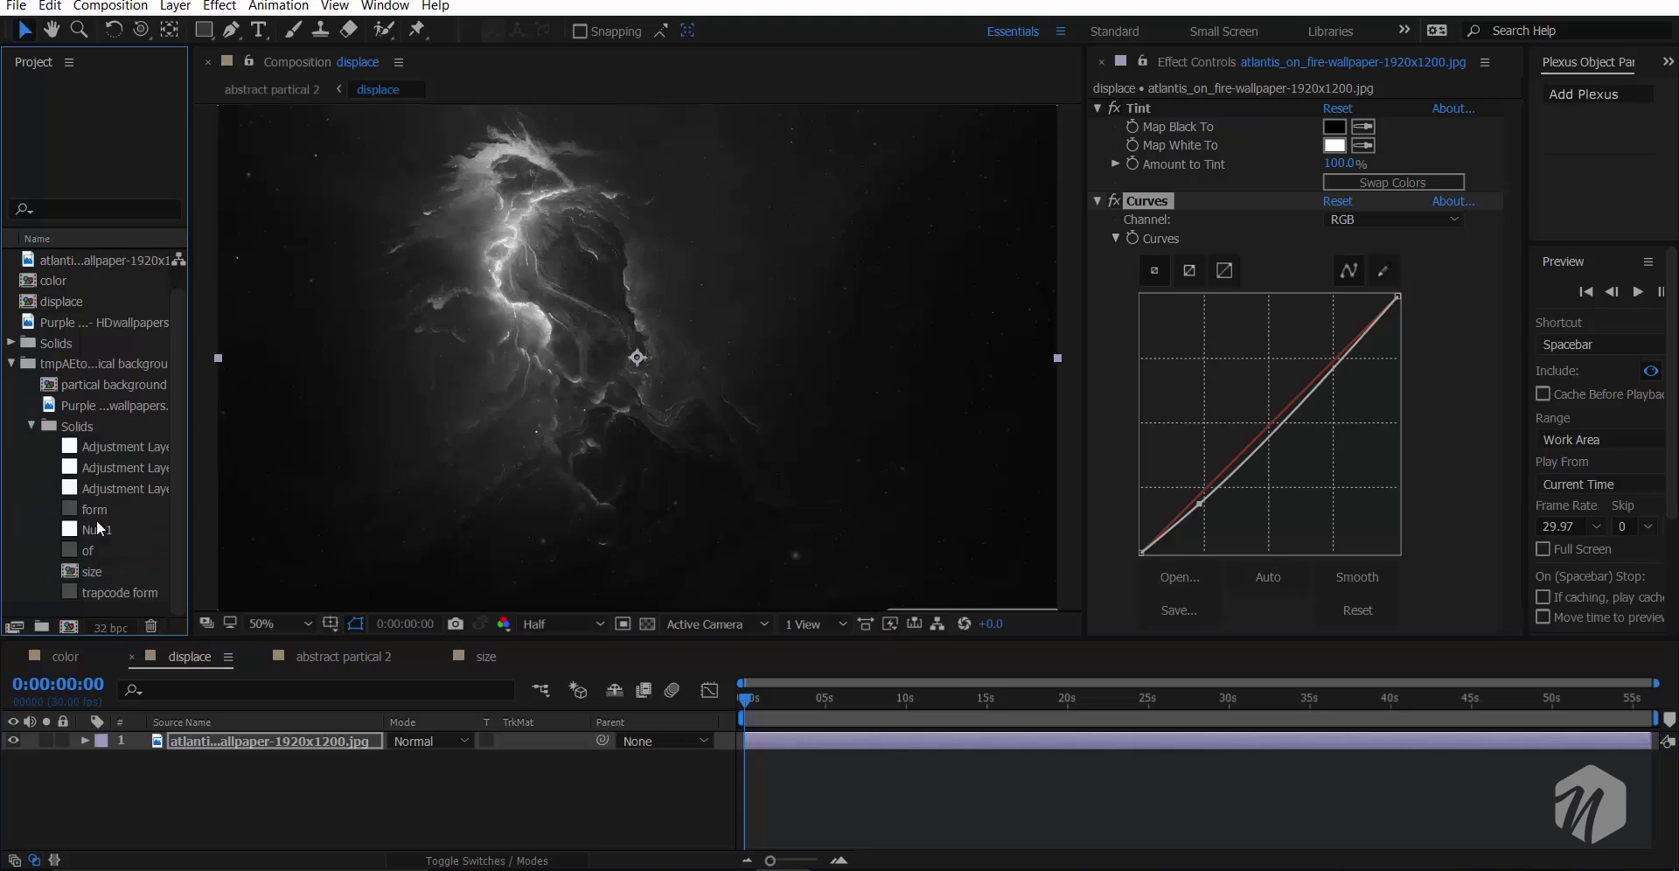
drag(86, 574, 98, 277)
click(344, 656)
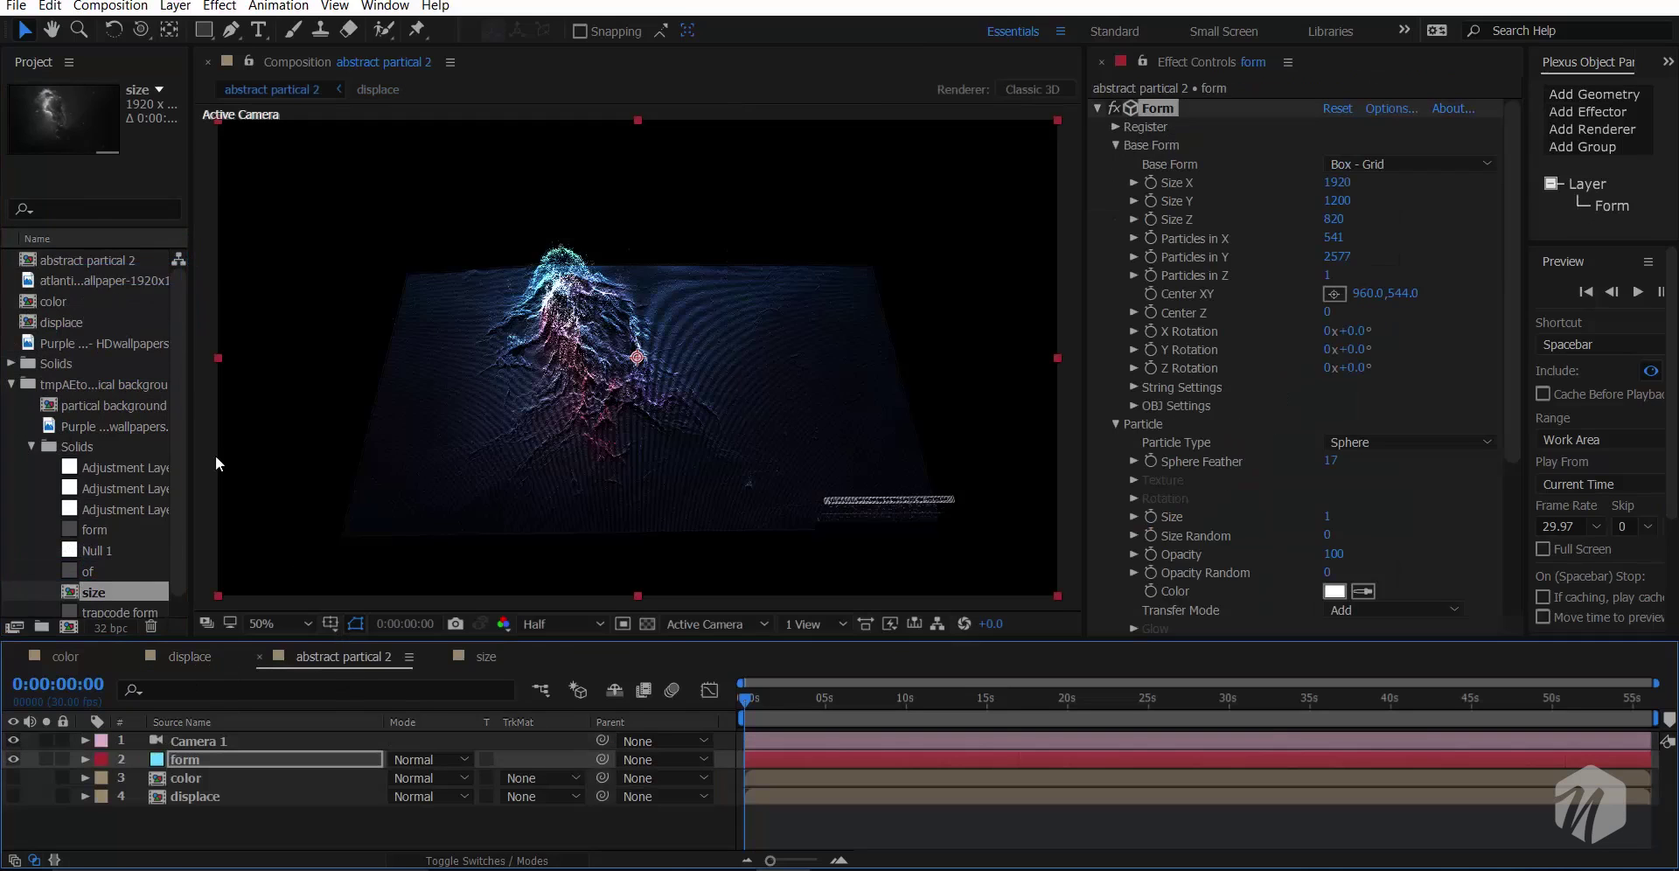
drag(215, 770, 39, 821)
click(13, 815)
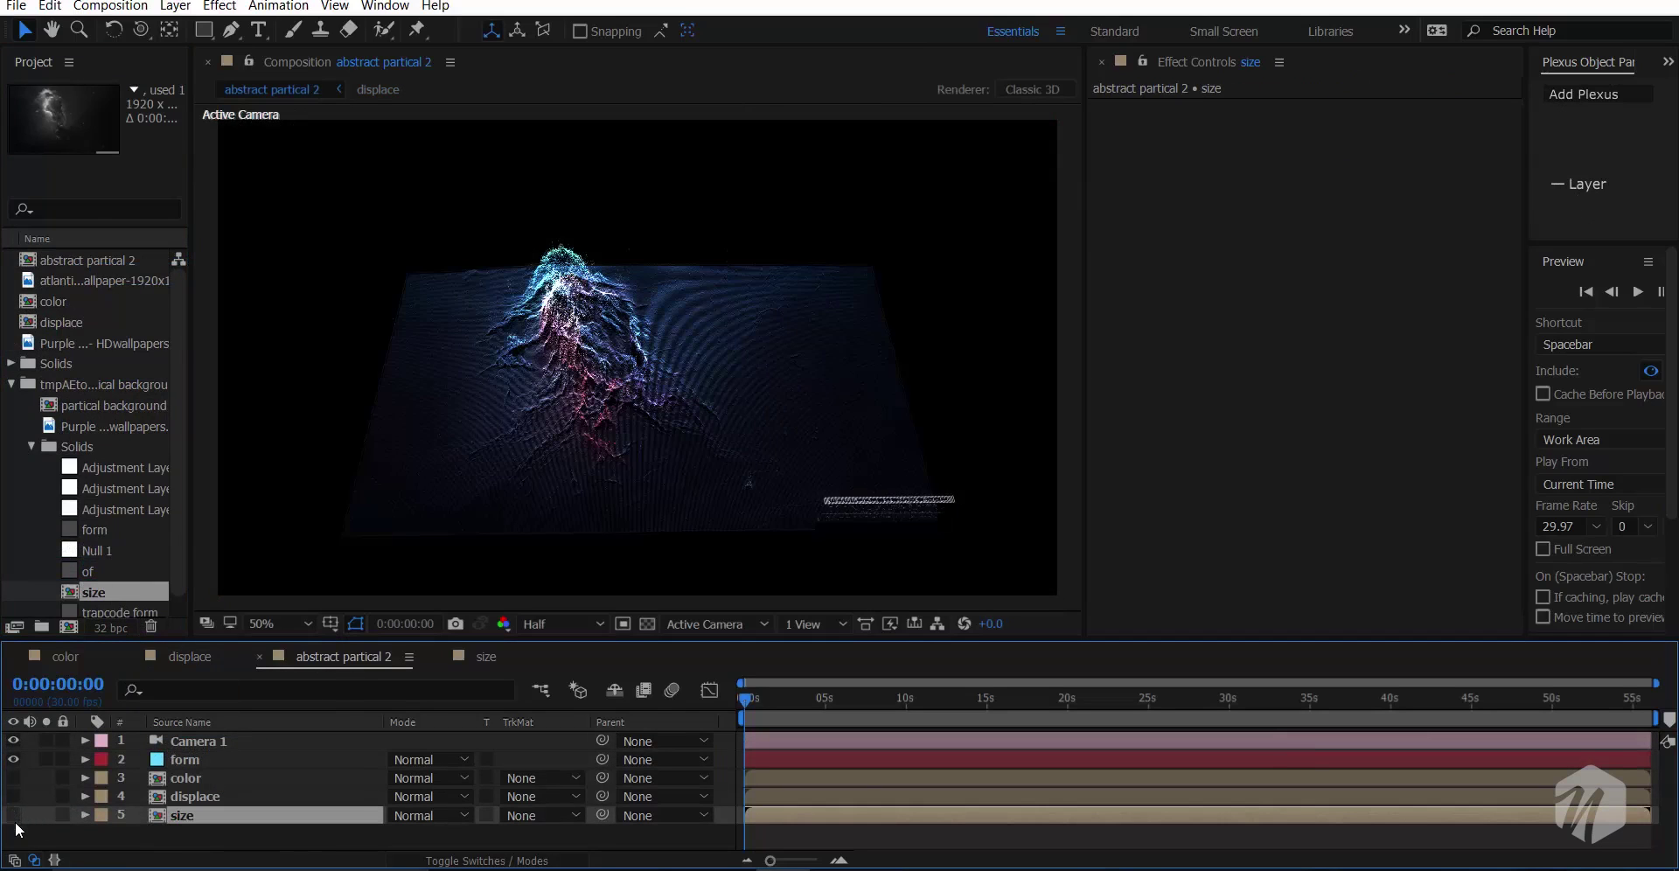
- In the form's layer maps, set the Size map's layer to 5. size and Map Over to XY
click(196, 761)
scroll(1266, 500, down, 5)
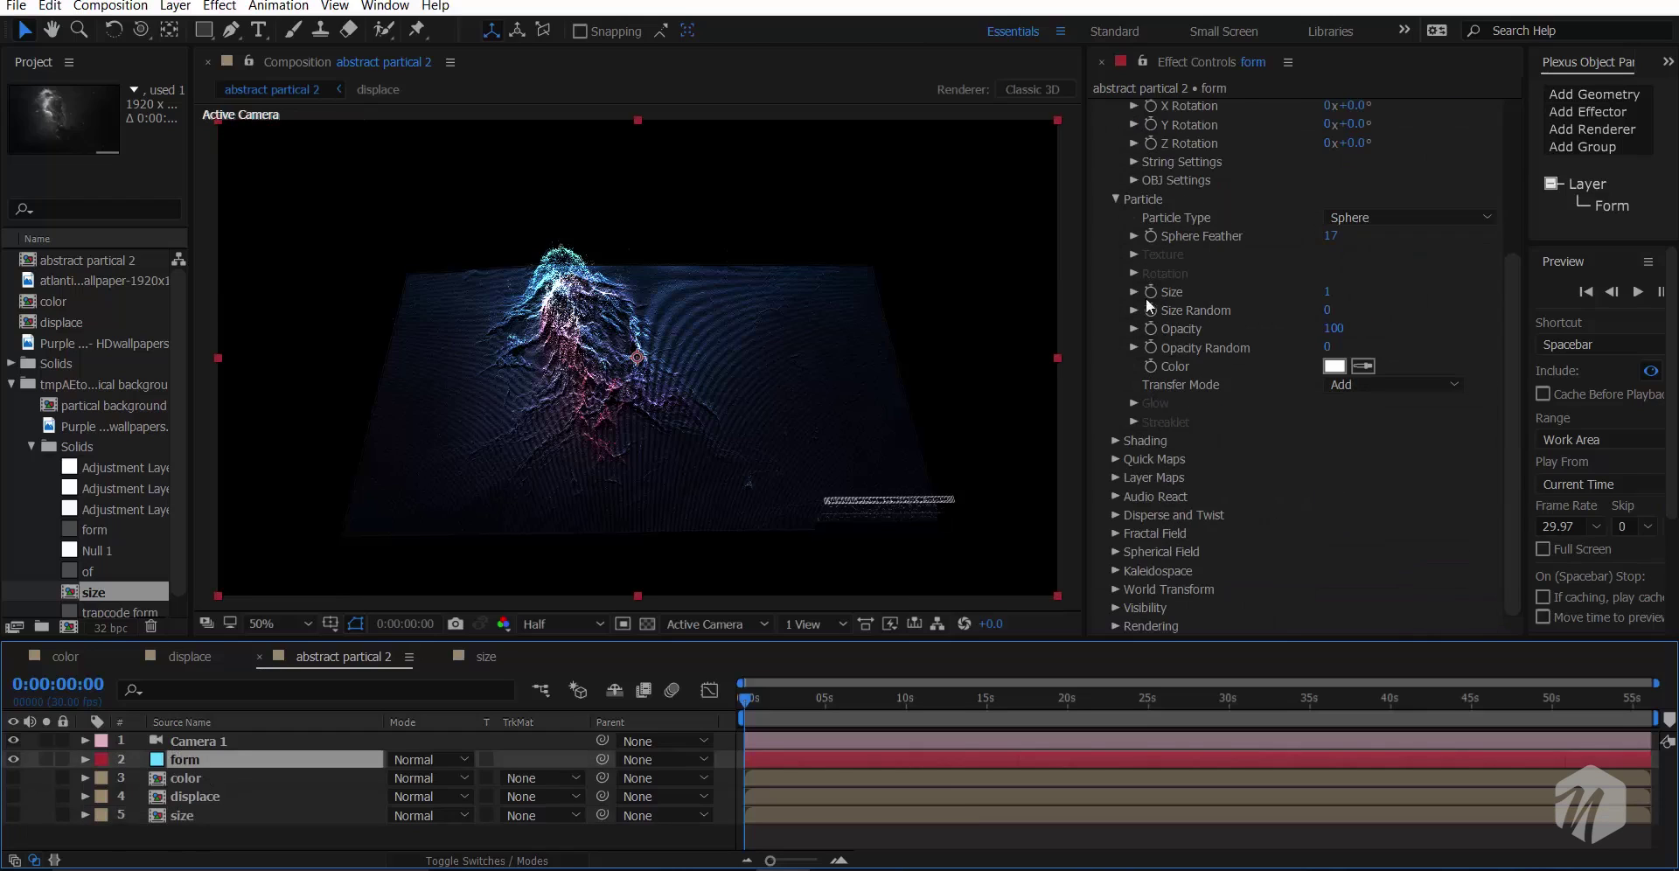
click(1117, 202)
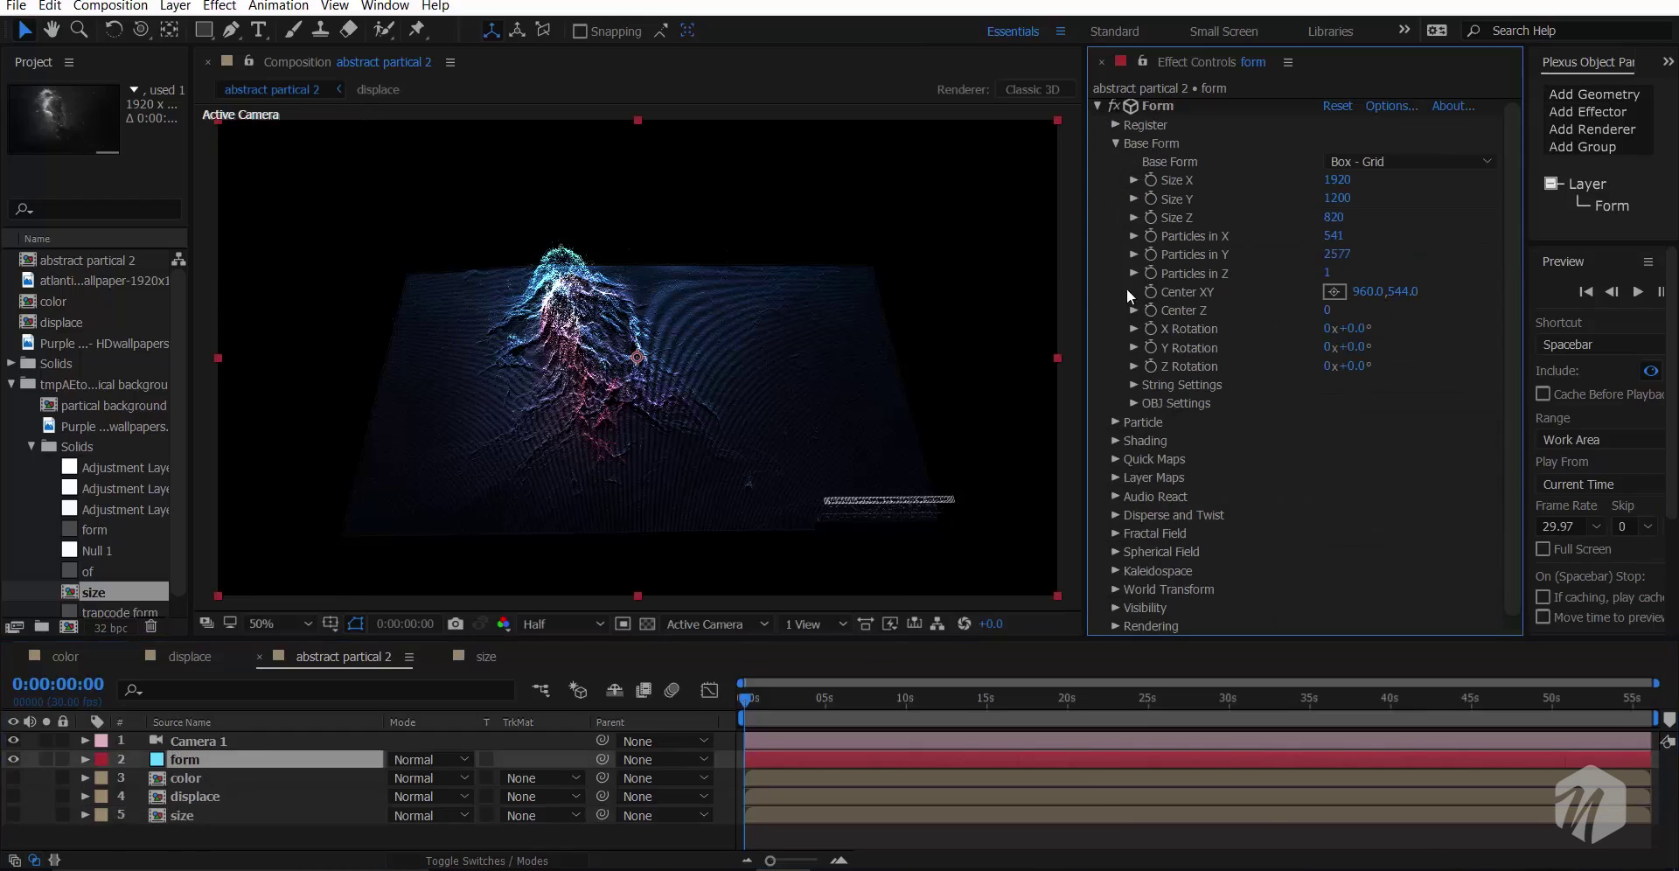
click(1115, 477)
scroll(1206, 539, down, 5)
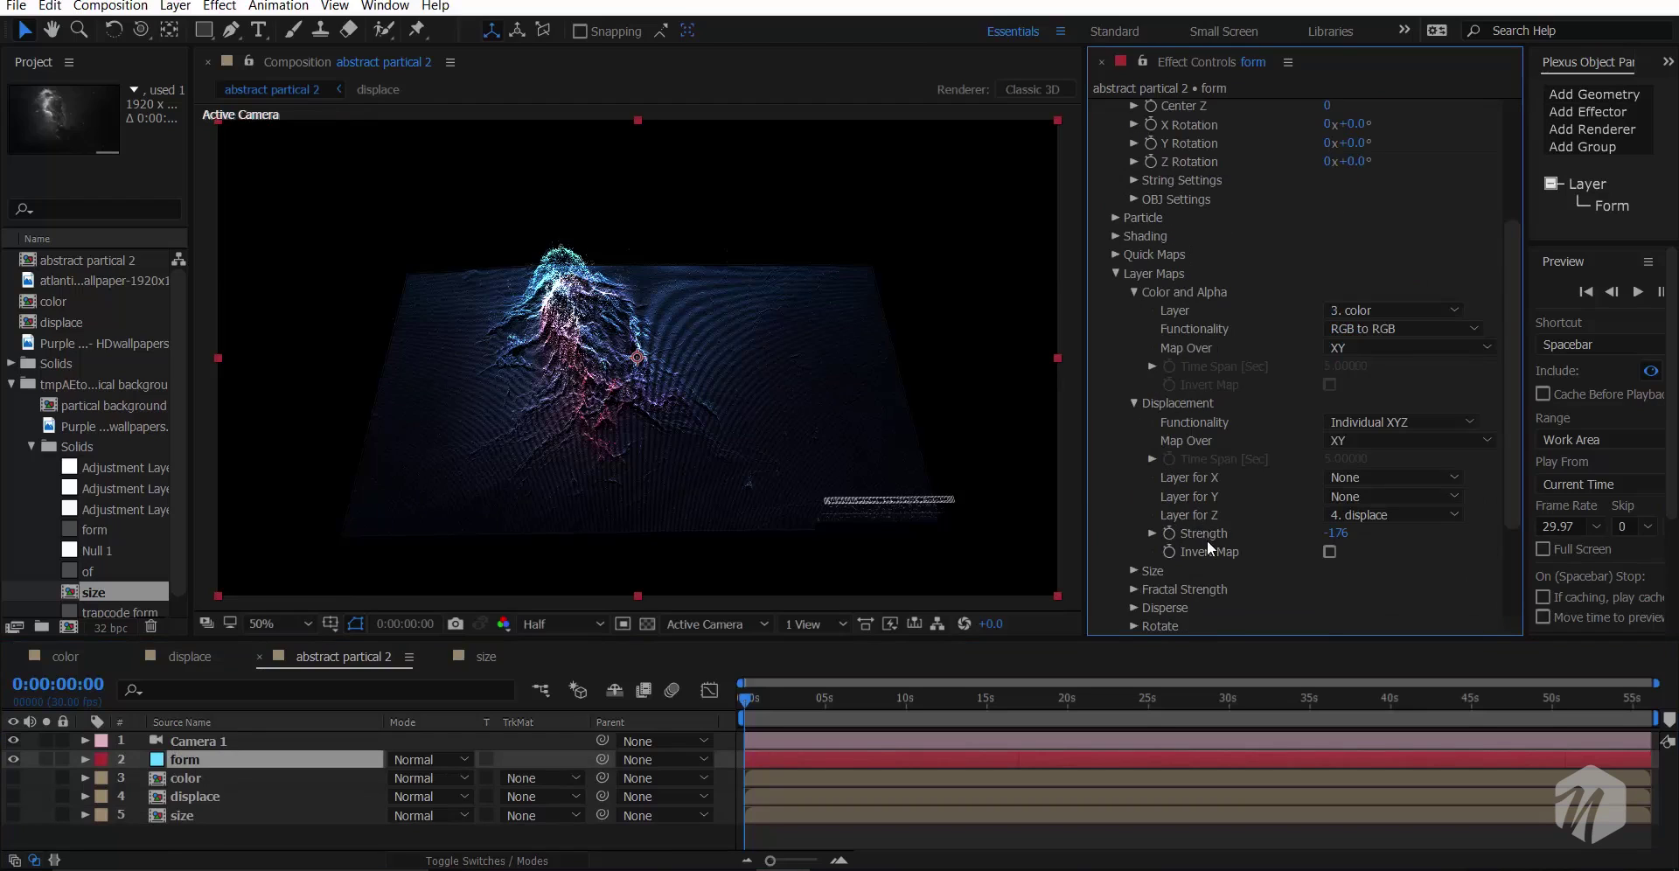
click(1133, 570)
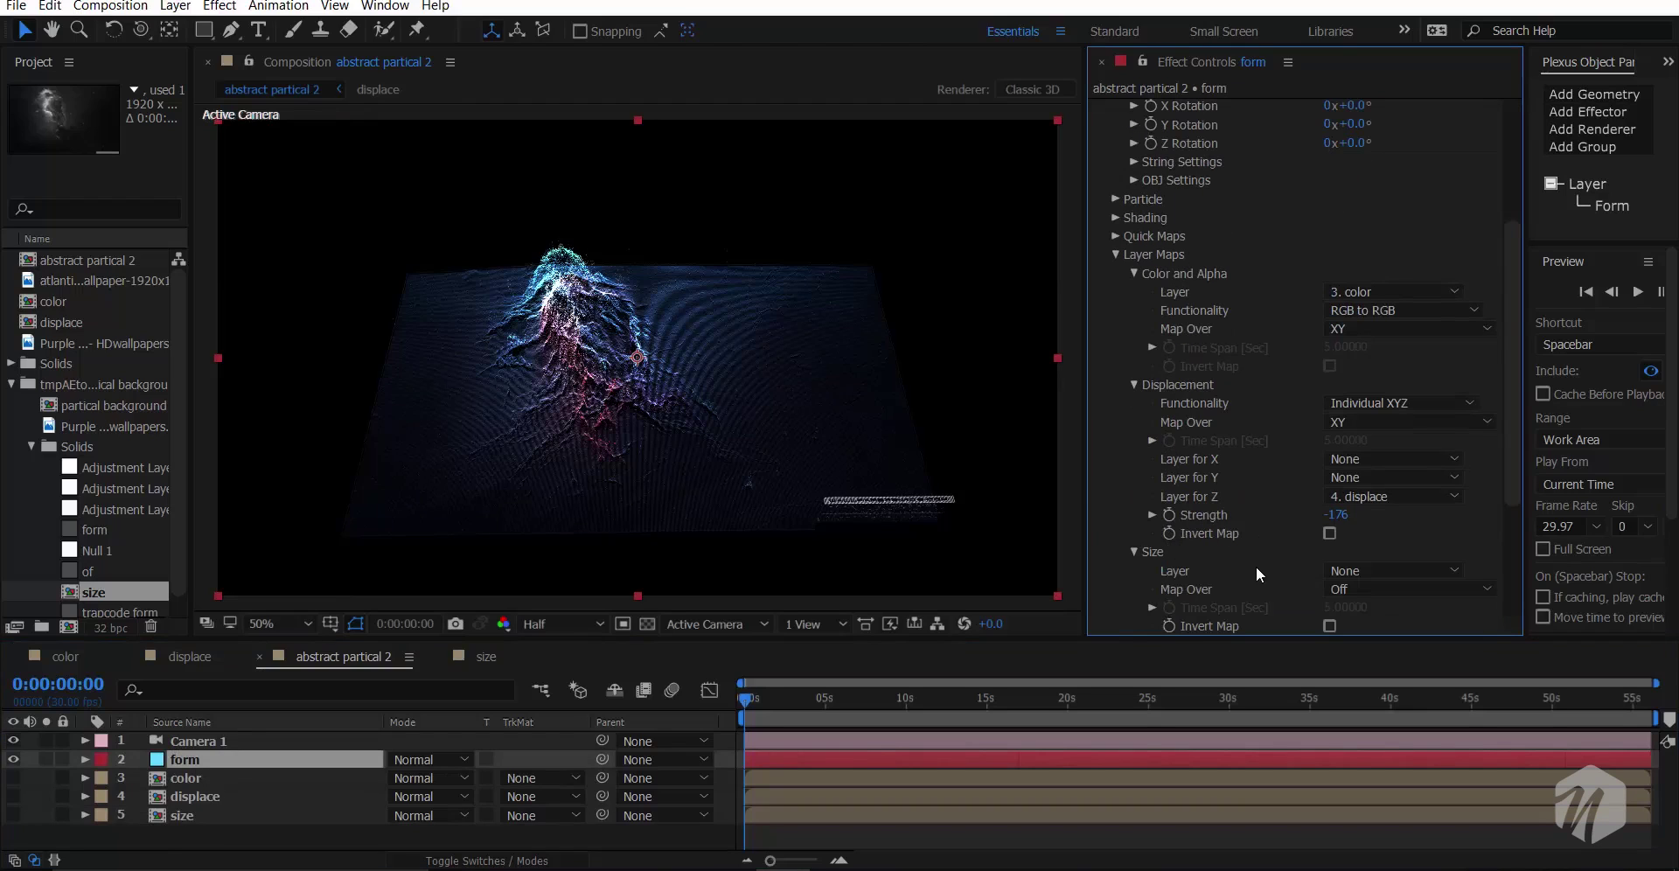
click(1389, 574)
click(1398, 683)
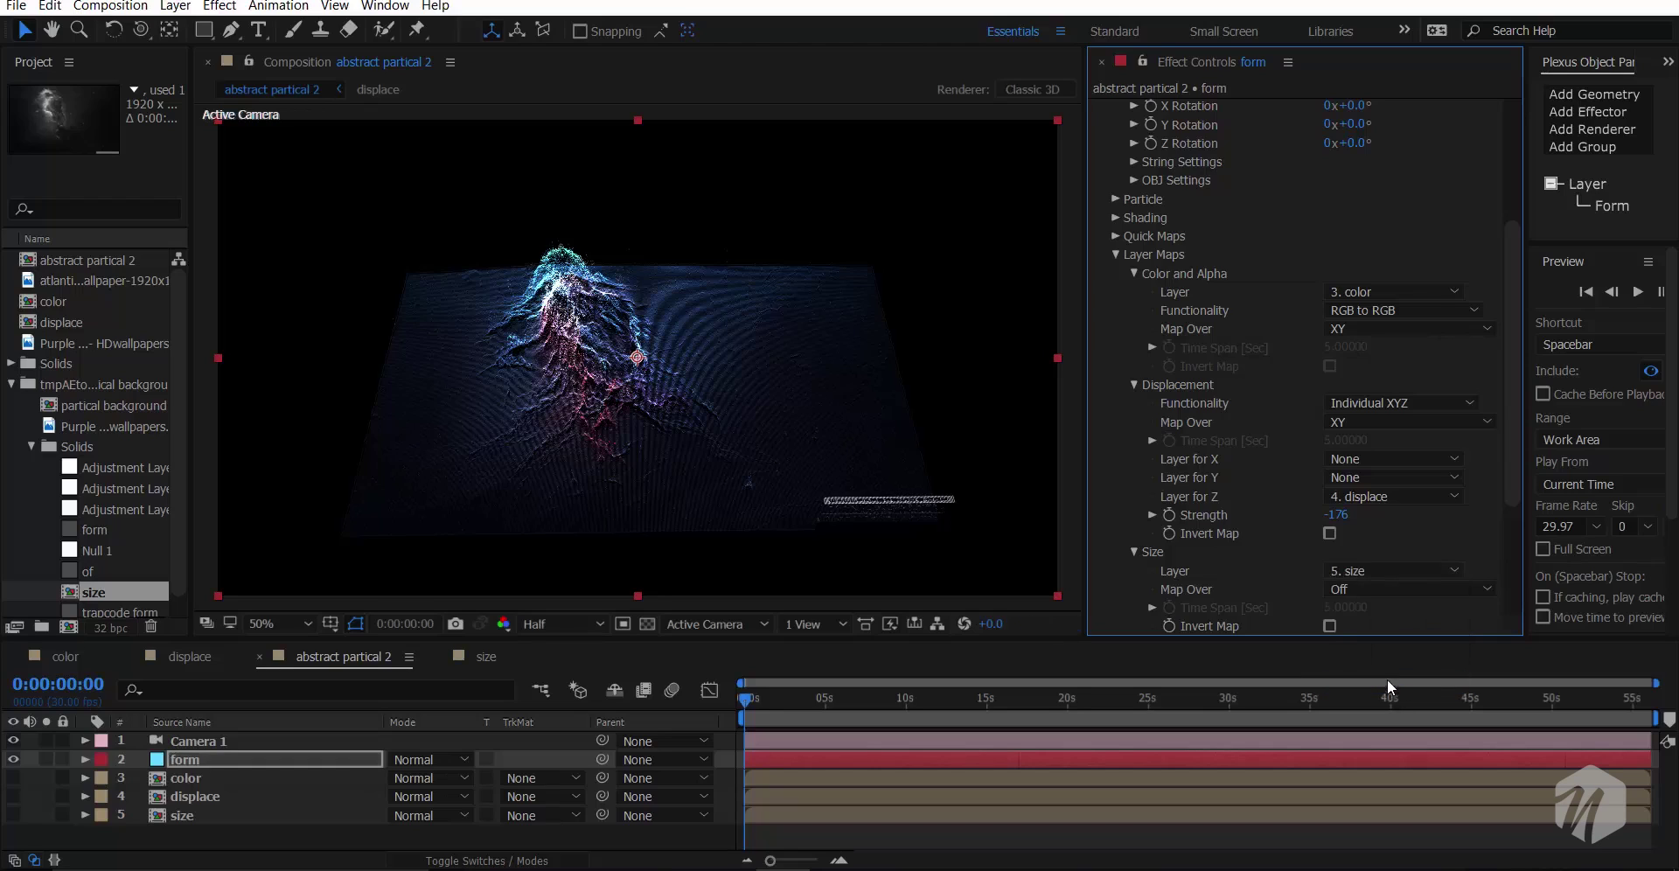
click(1347, 590)
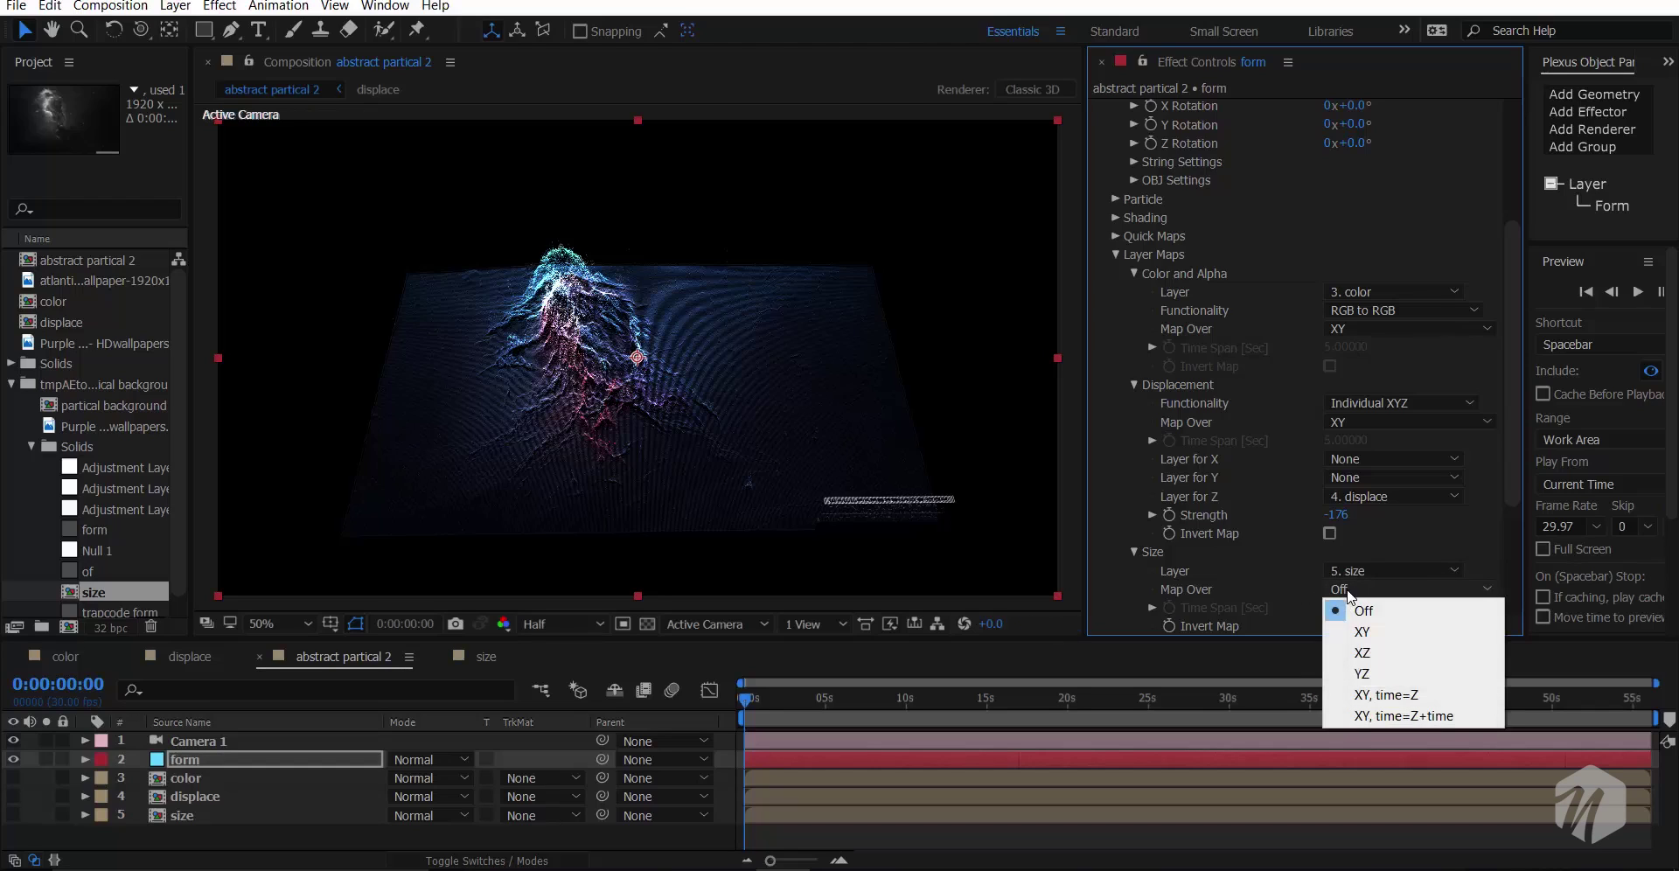
click(1364, 630)
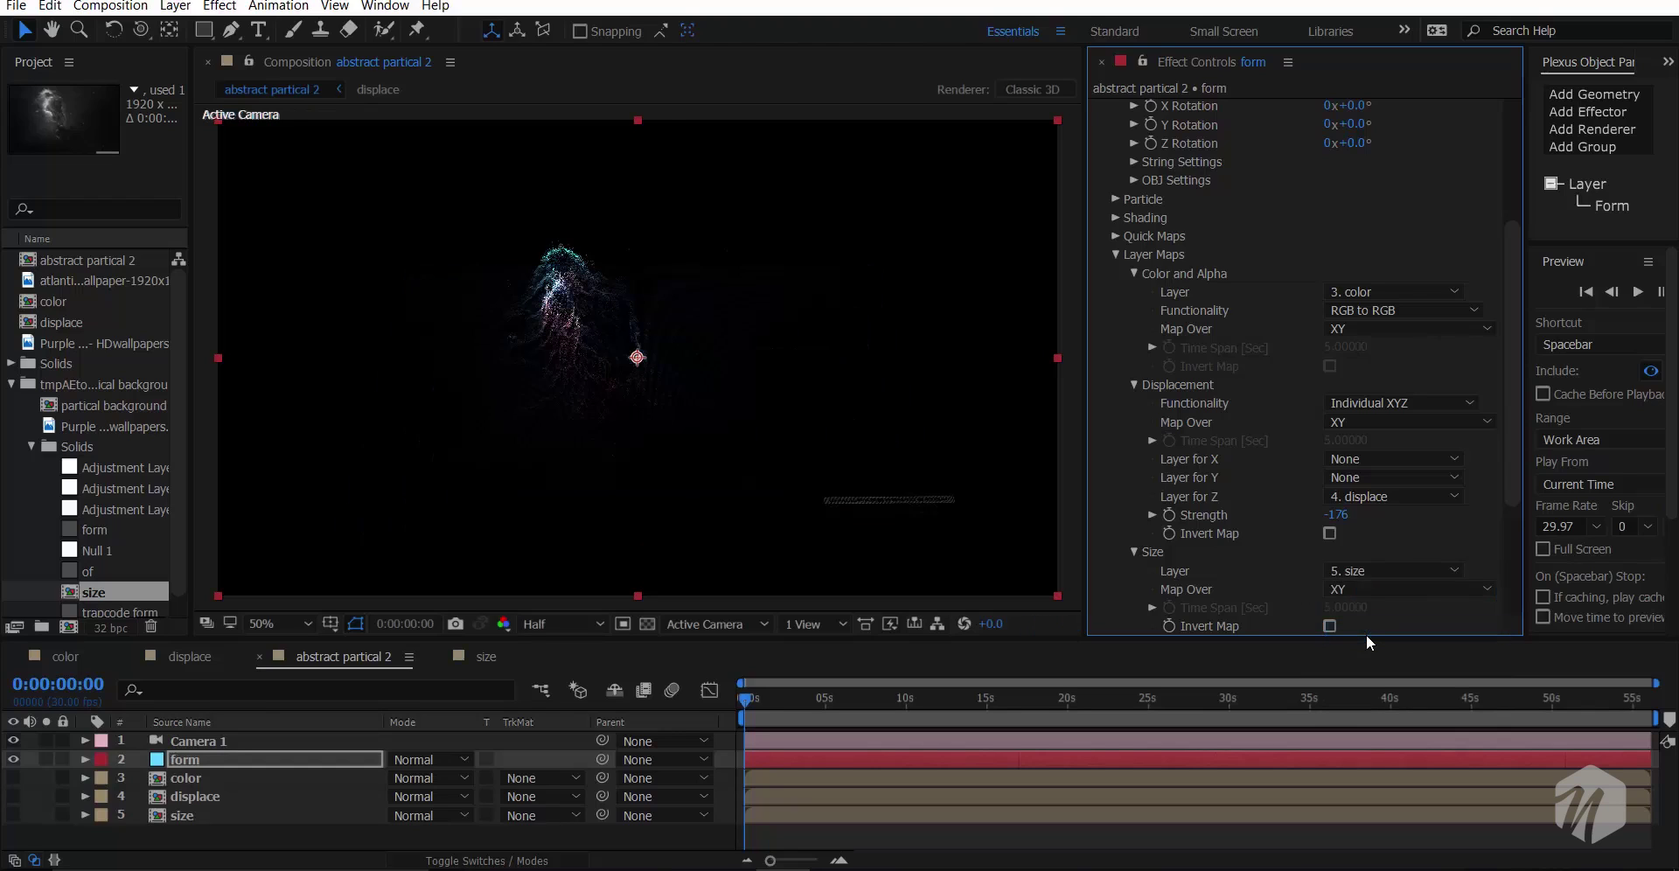
- Inspect the size-mapped particles up close and turn on Invert Map for the form's Size map
scroll(502, 299, up, 1)
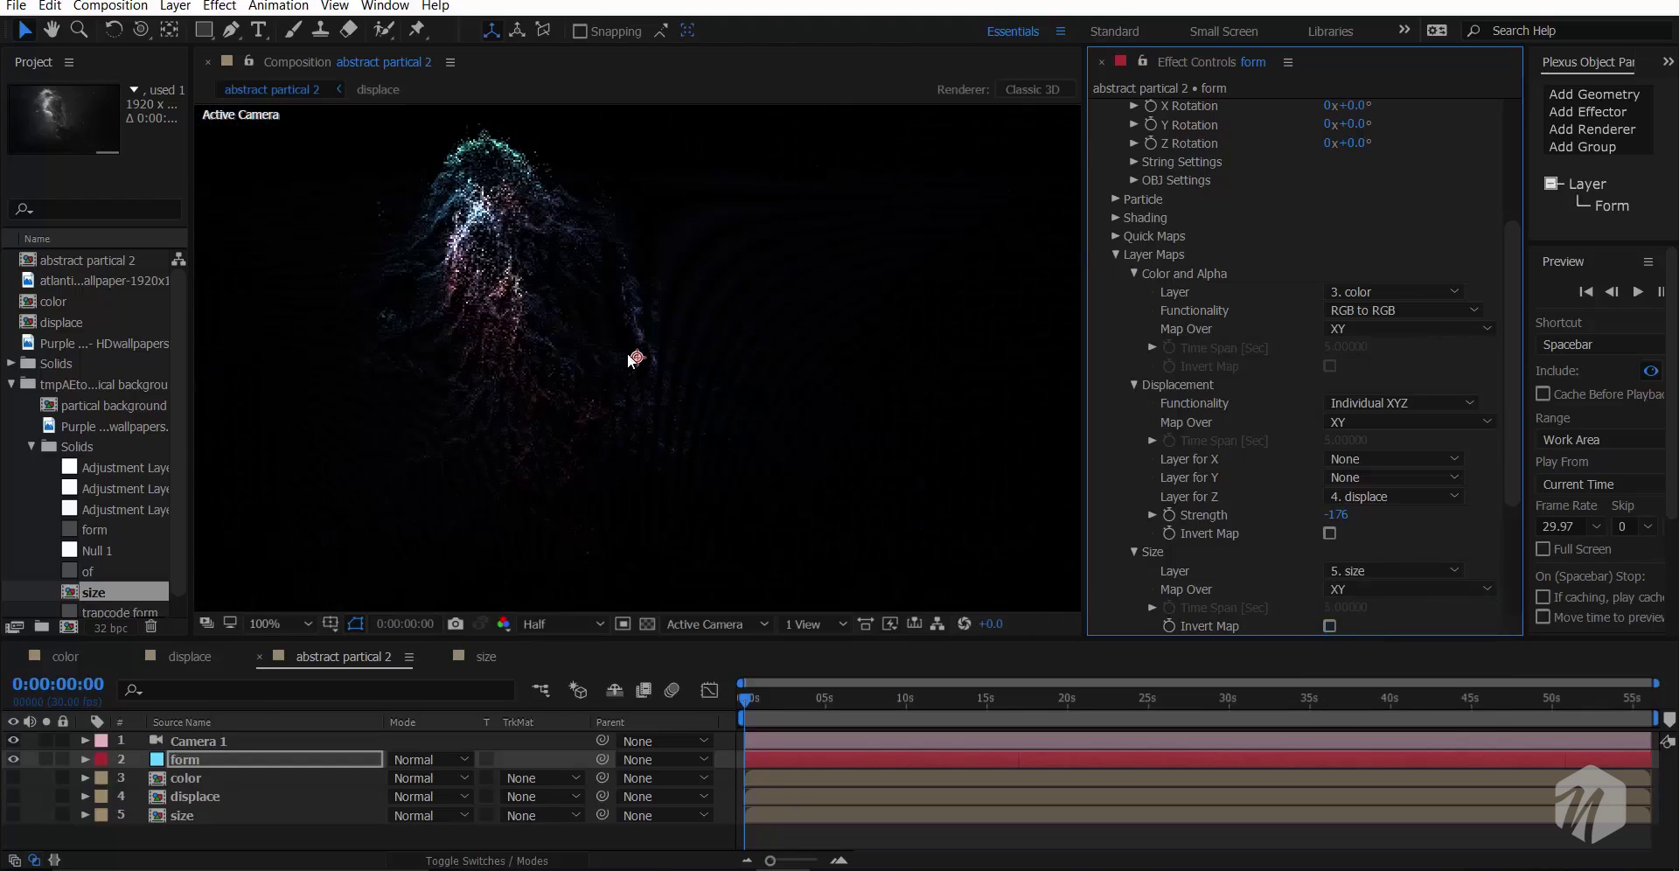
click(1330, 626)
scroll(1331, 626, down, 1)
scroll(454, 363, down, 1)
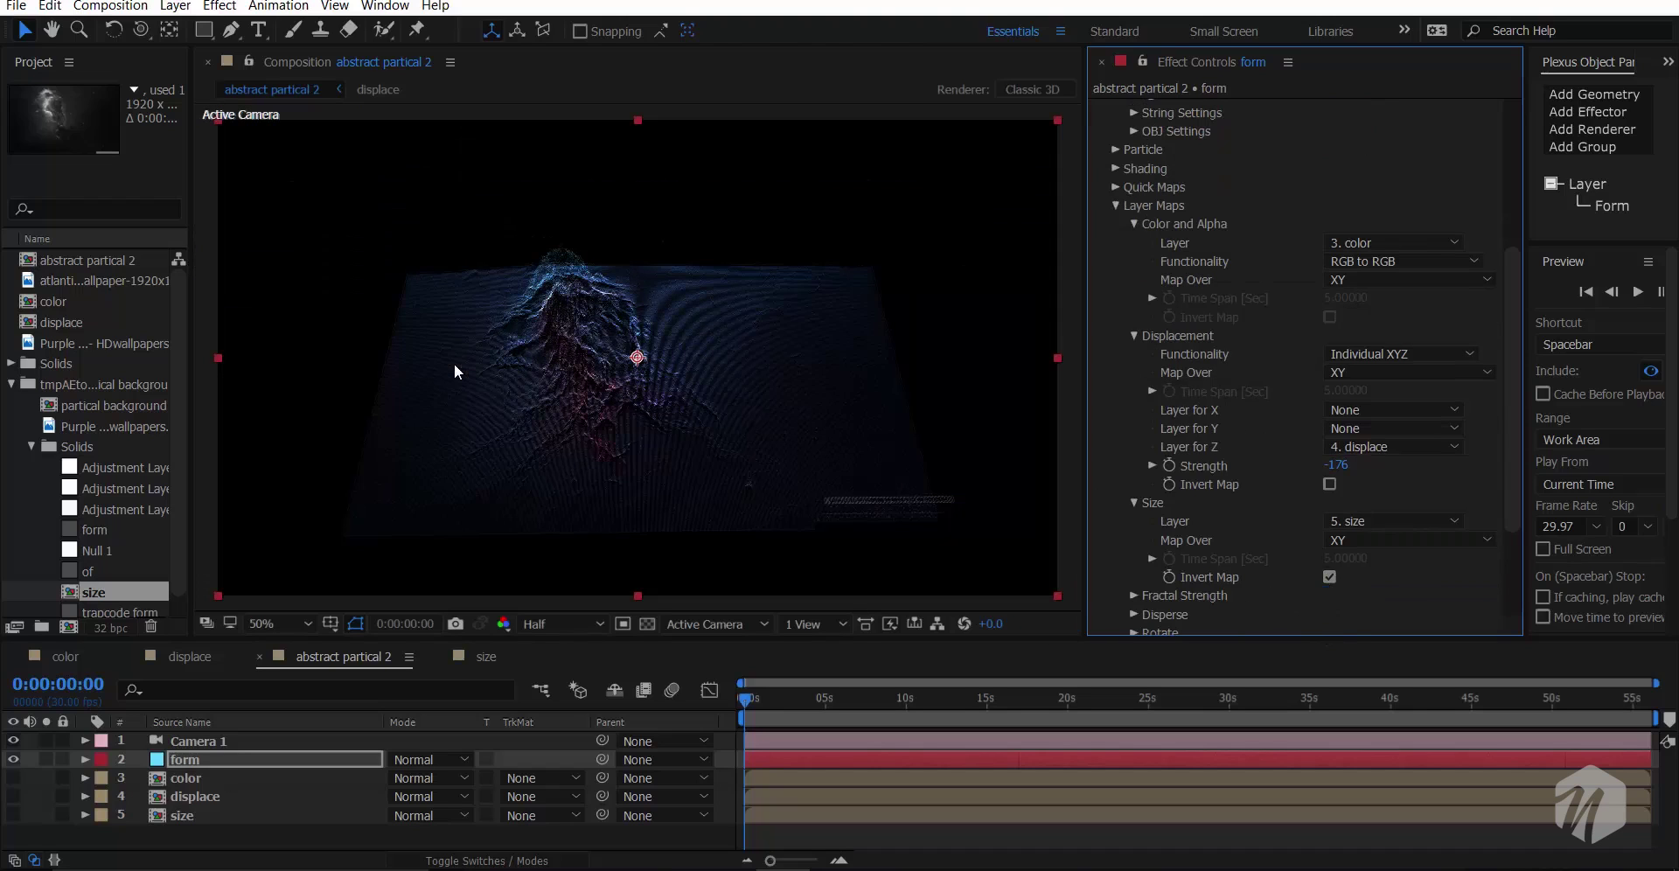
scroll(648, 379, up, 2)
scroll(648, 379, down, 3)
scroll(648, 378, up, 2)
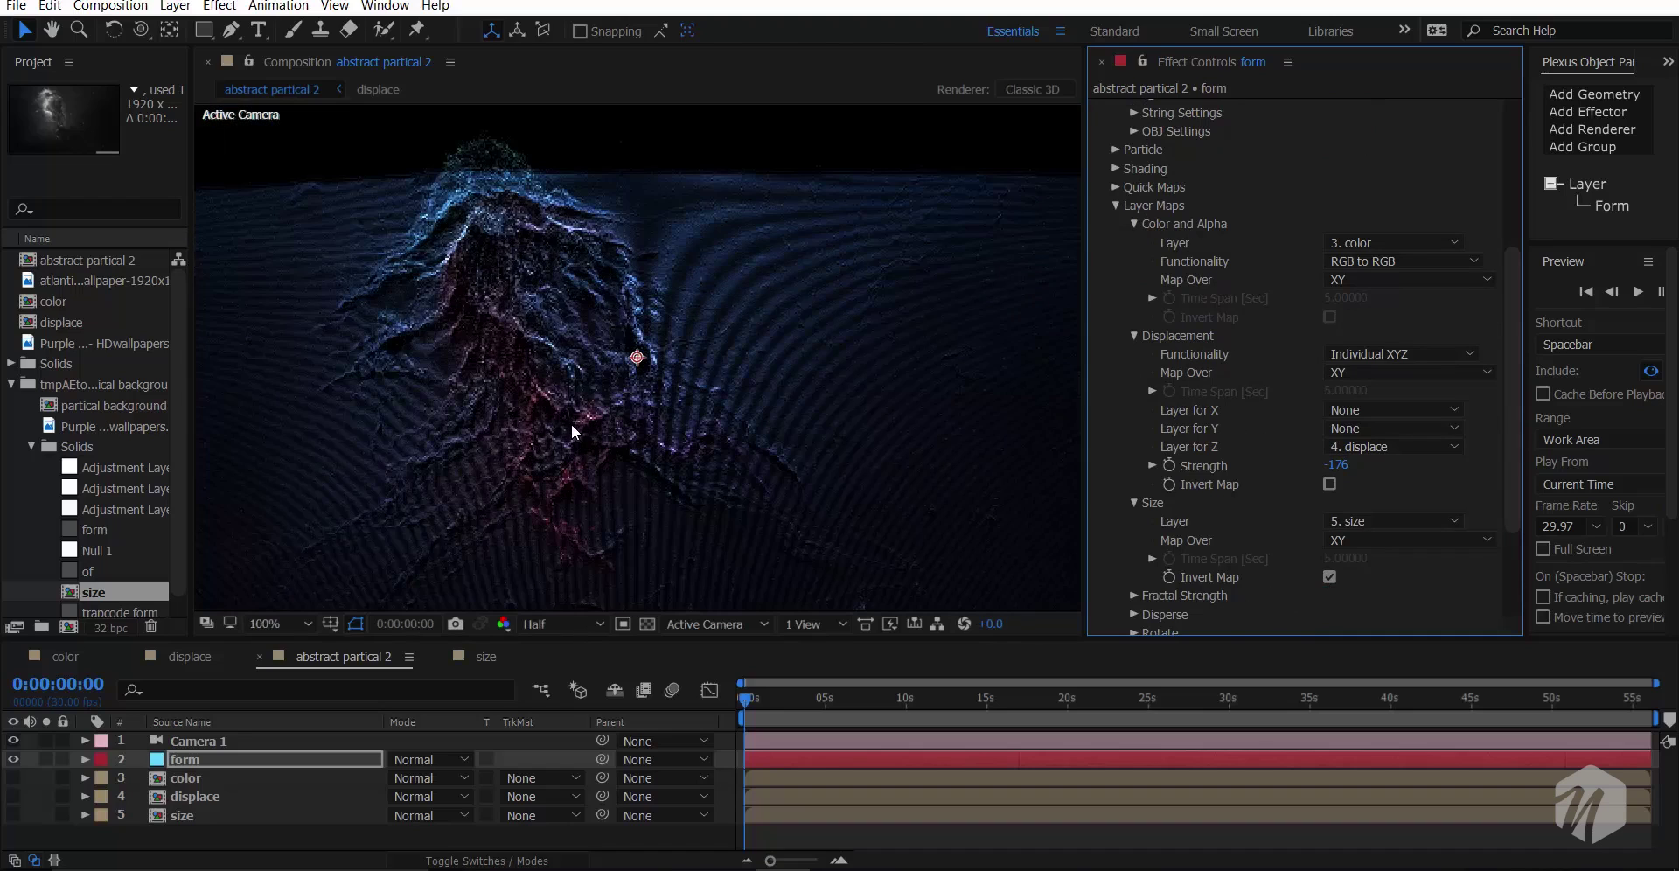
scroll(572, 422, down, 1)
- Orbit, dolly in and pan the camera to frame the particle mountain large from a tilted angle
key(c)
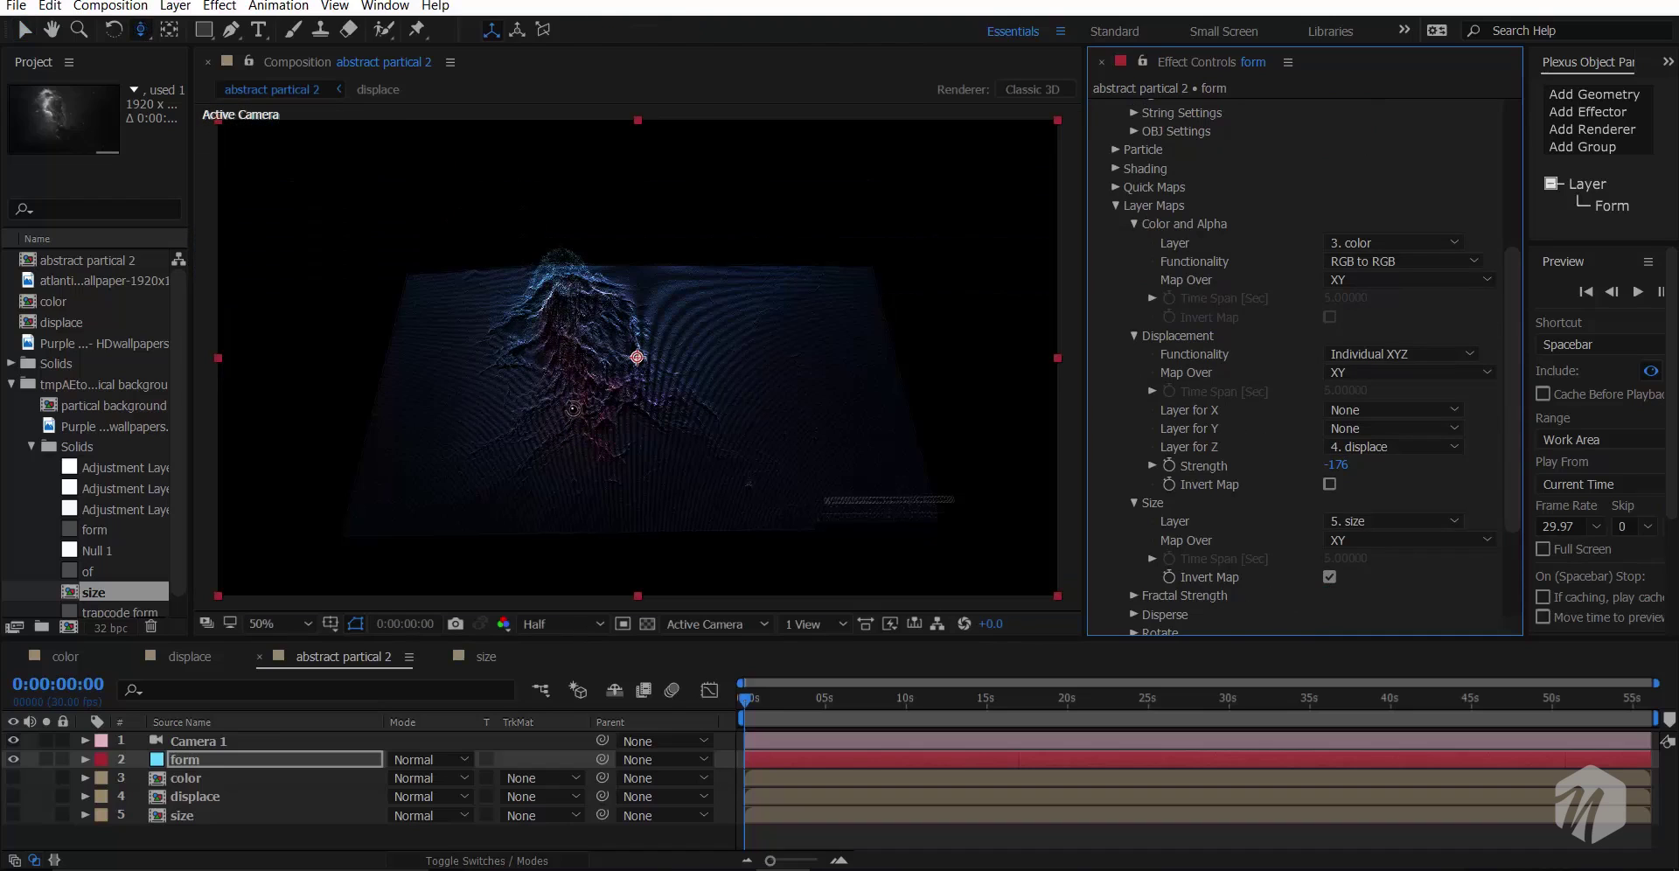
click(573, 408)
drag(607, 407, 580, 358)
right_click(615, 337)
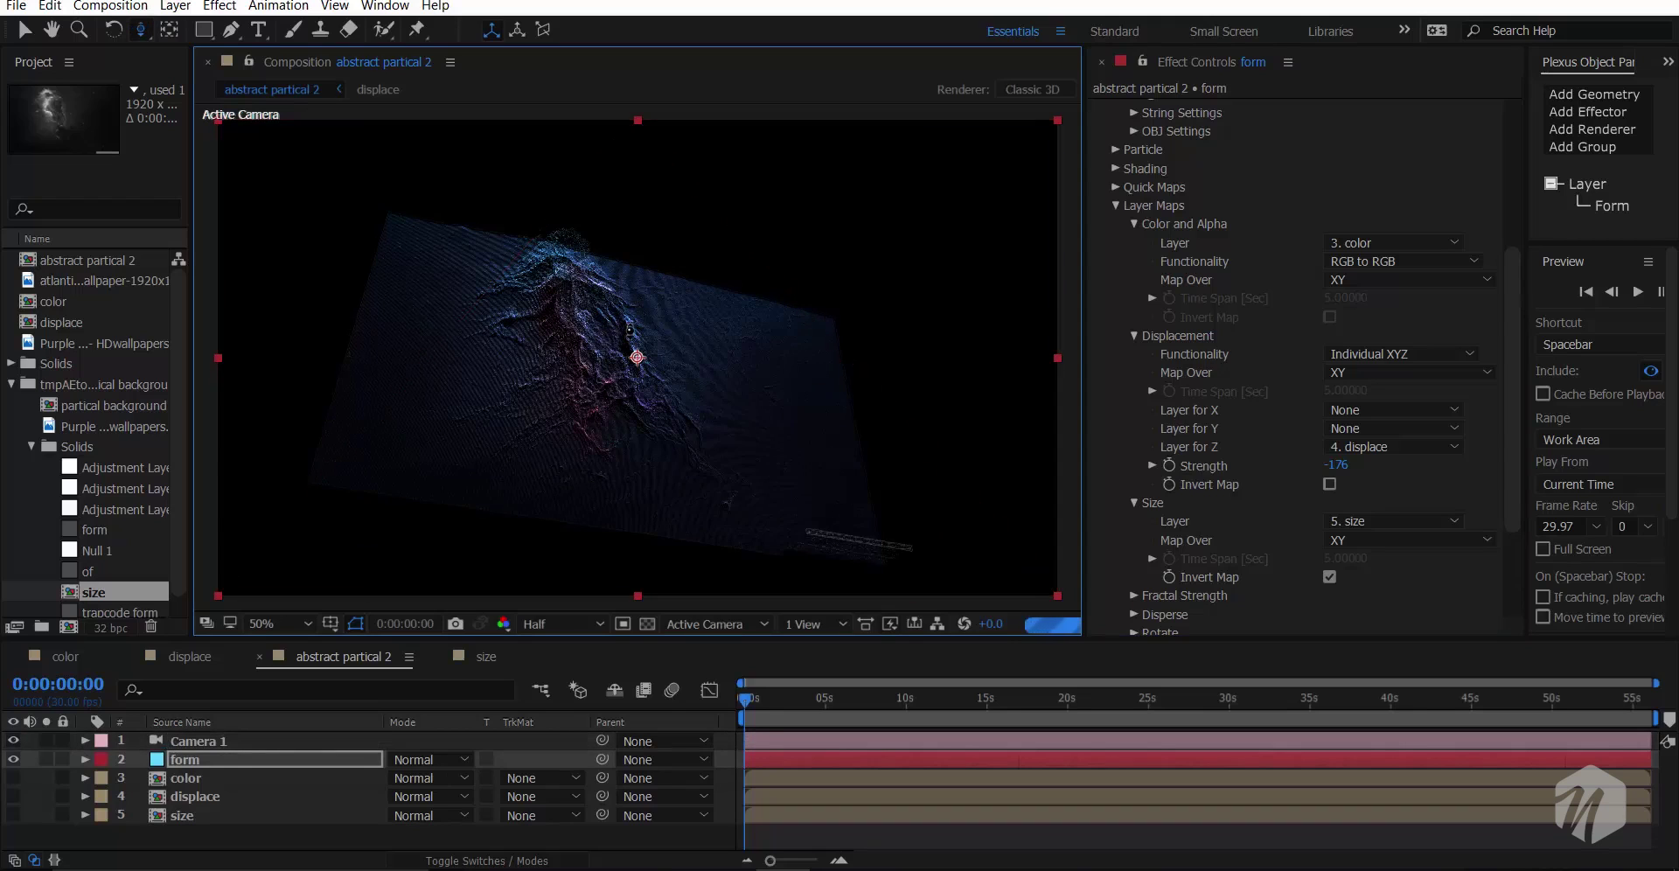
drag(630, 329, 744, 280)
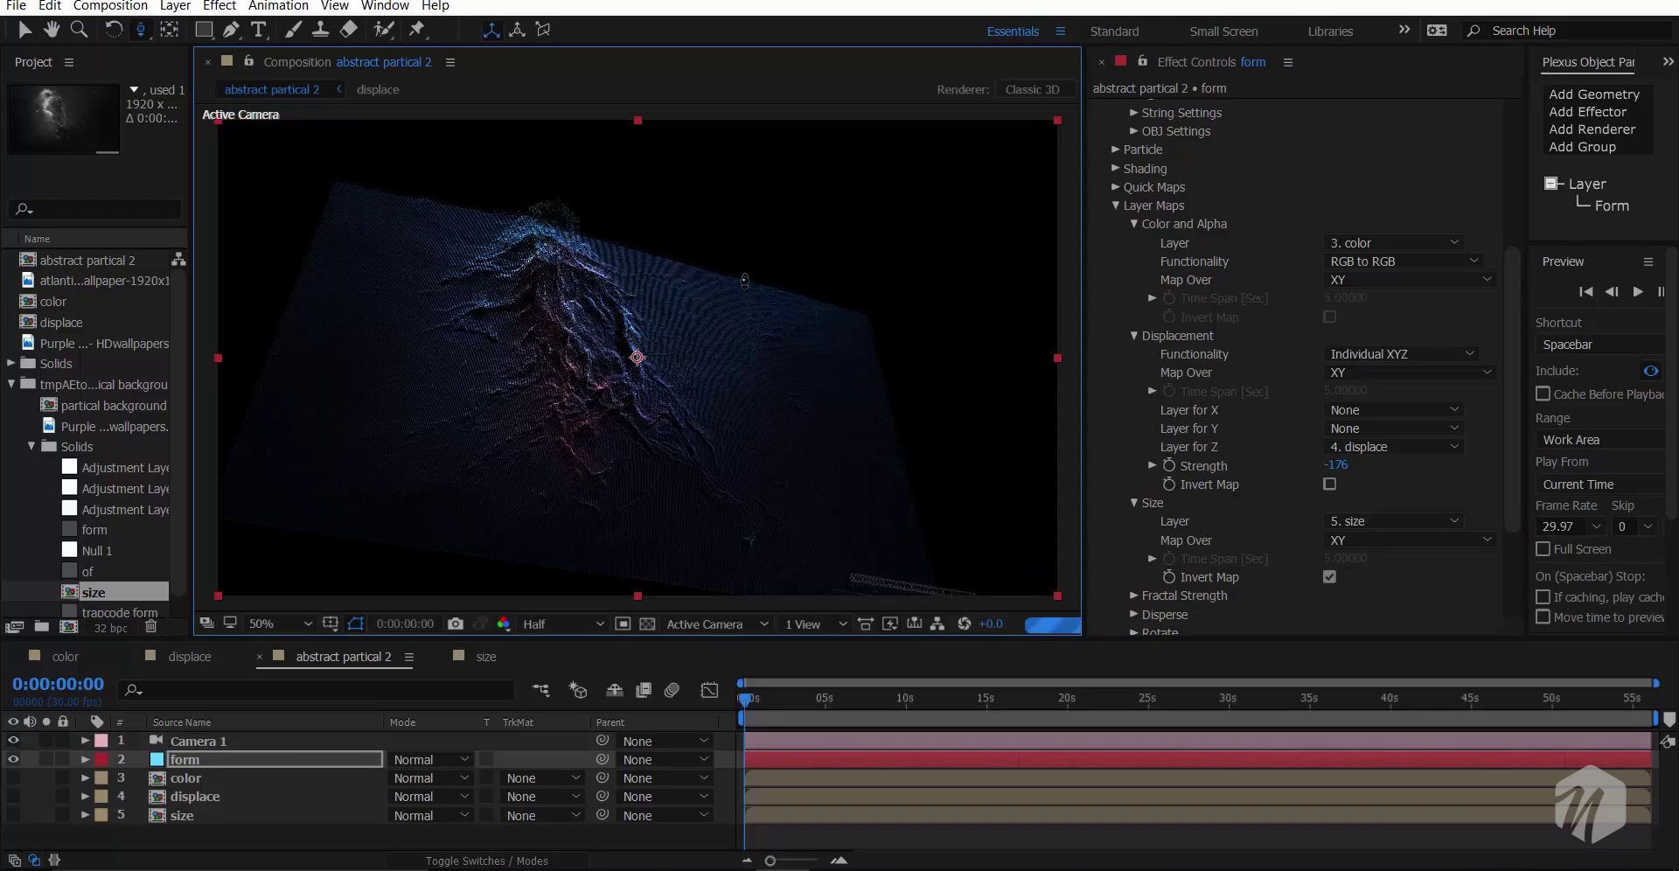
key(c)
key(c)
key(c)
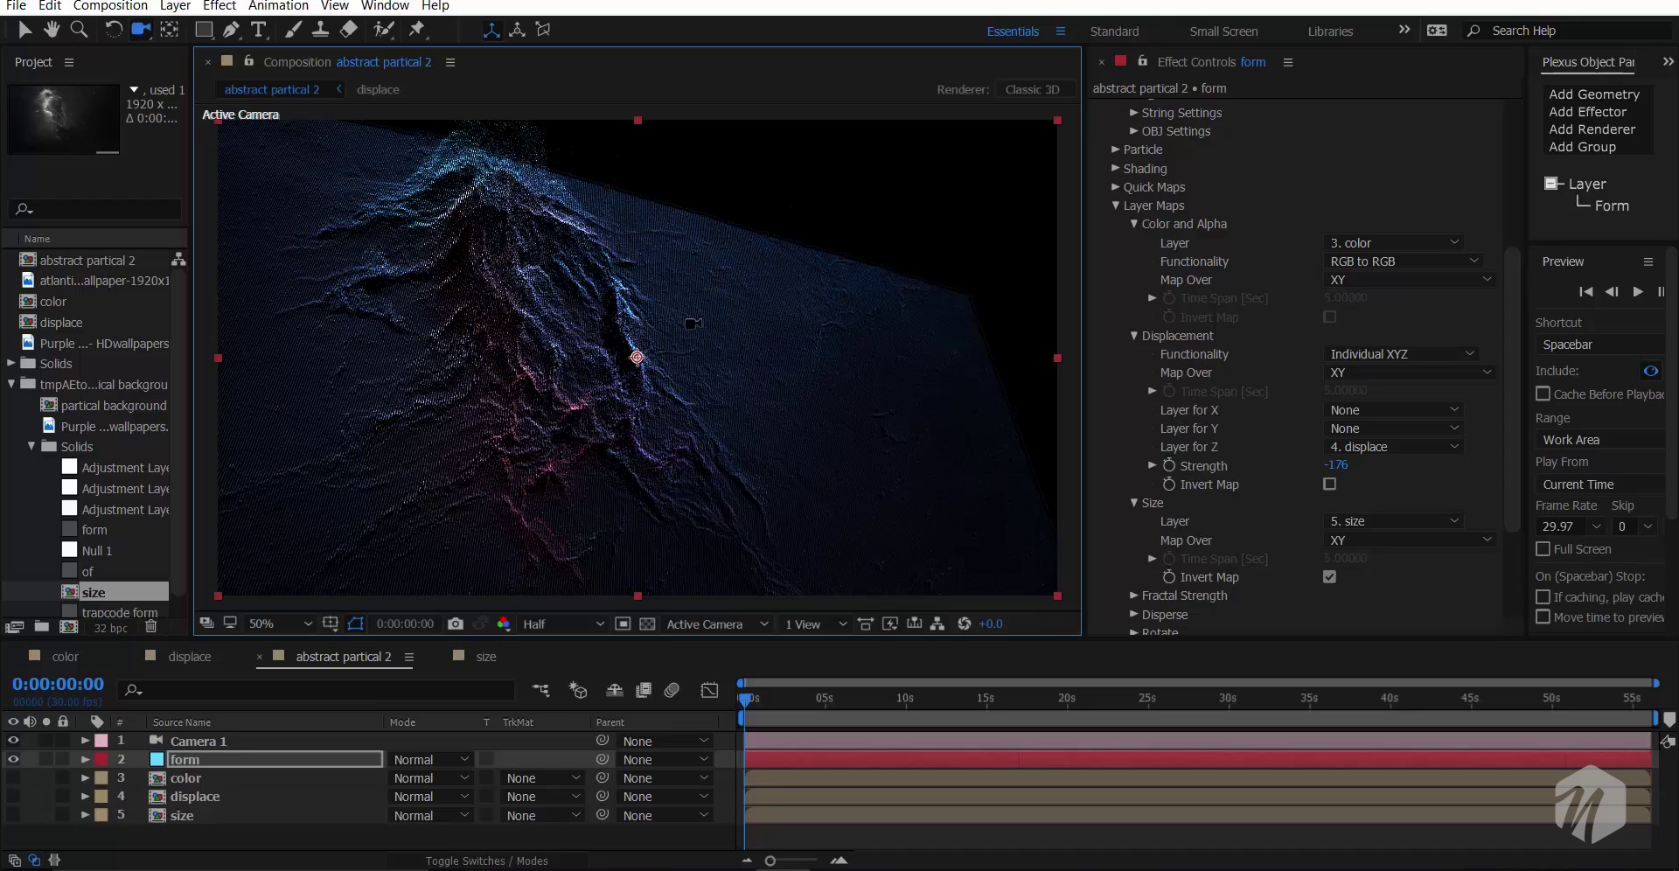
drag(723, 321, 798, 330)
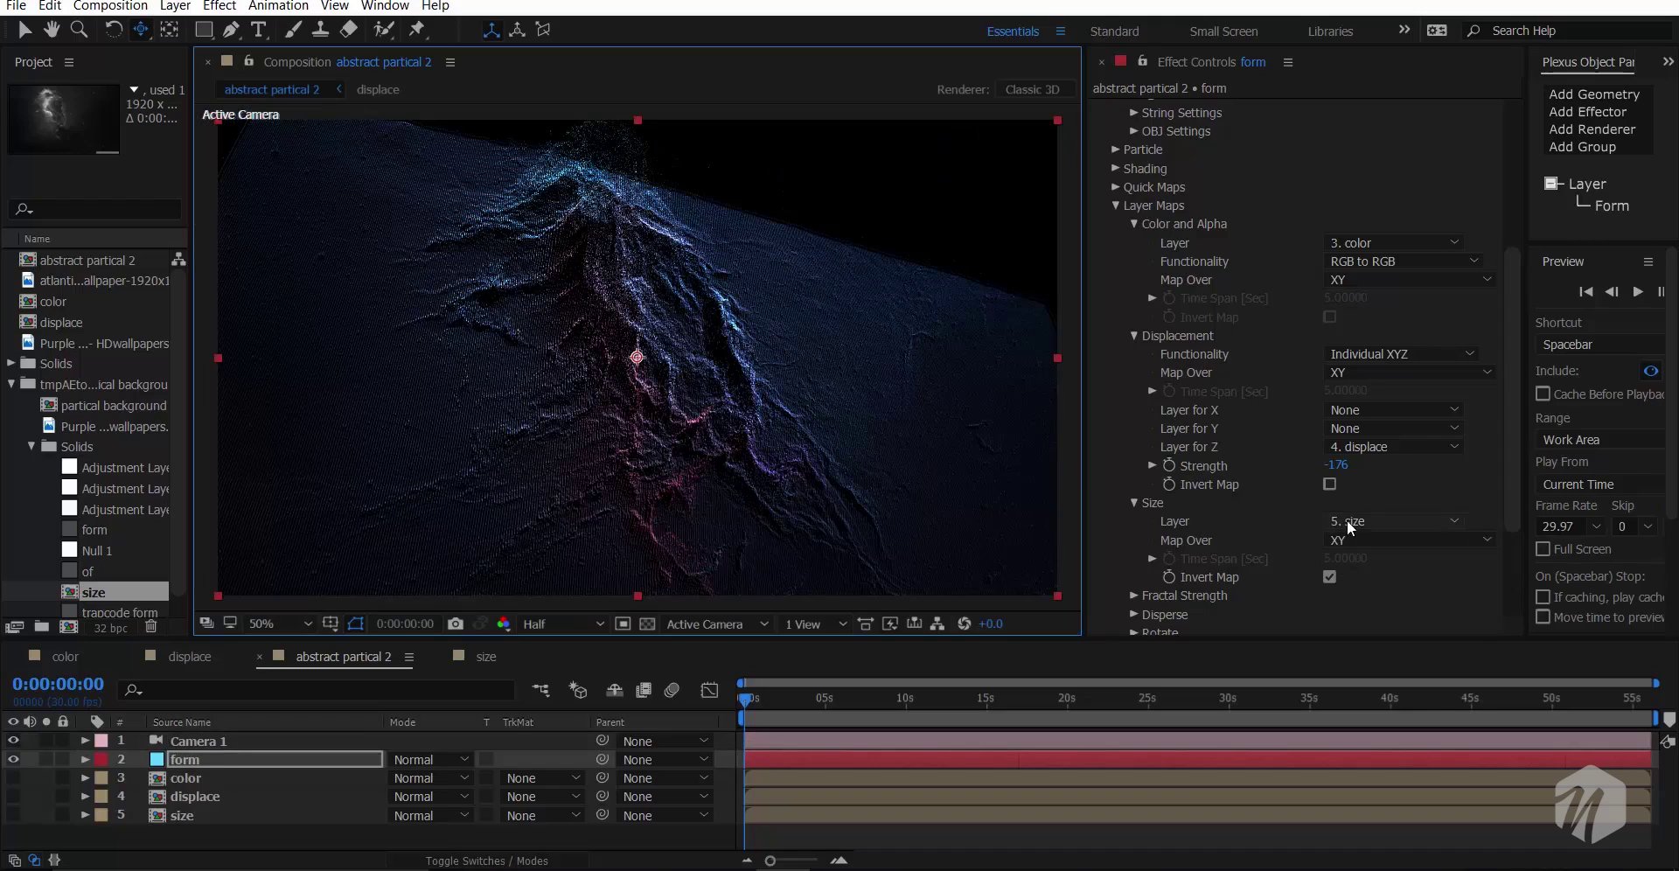
- Set the Size map's layer to None to compare the landscape, and set it back to 5. size
click(1347, 520)
click(1357, 532)
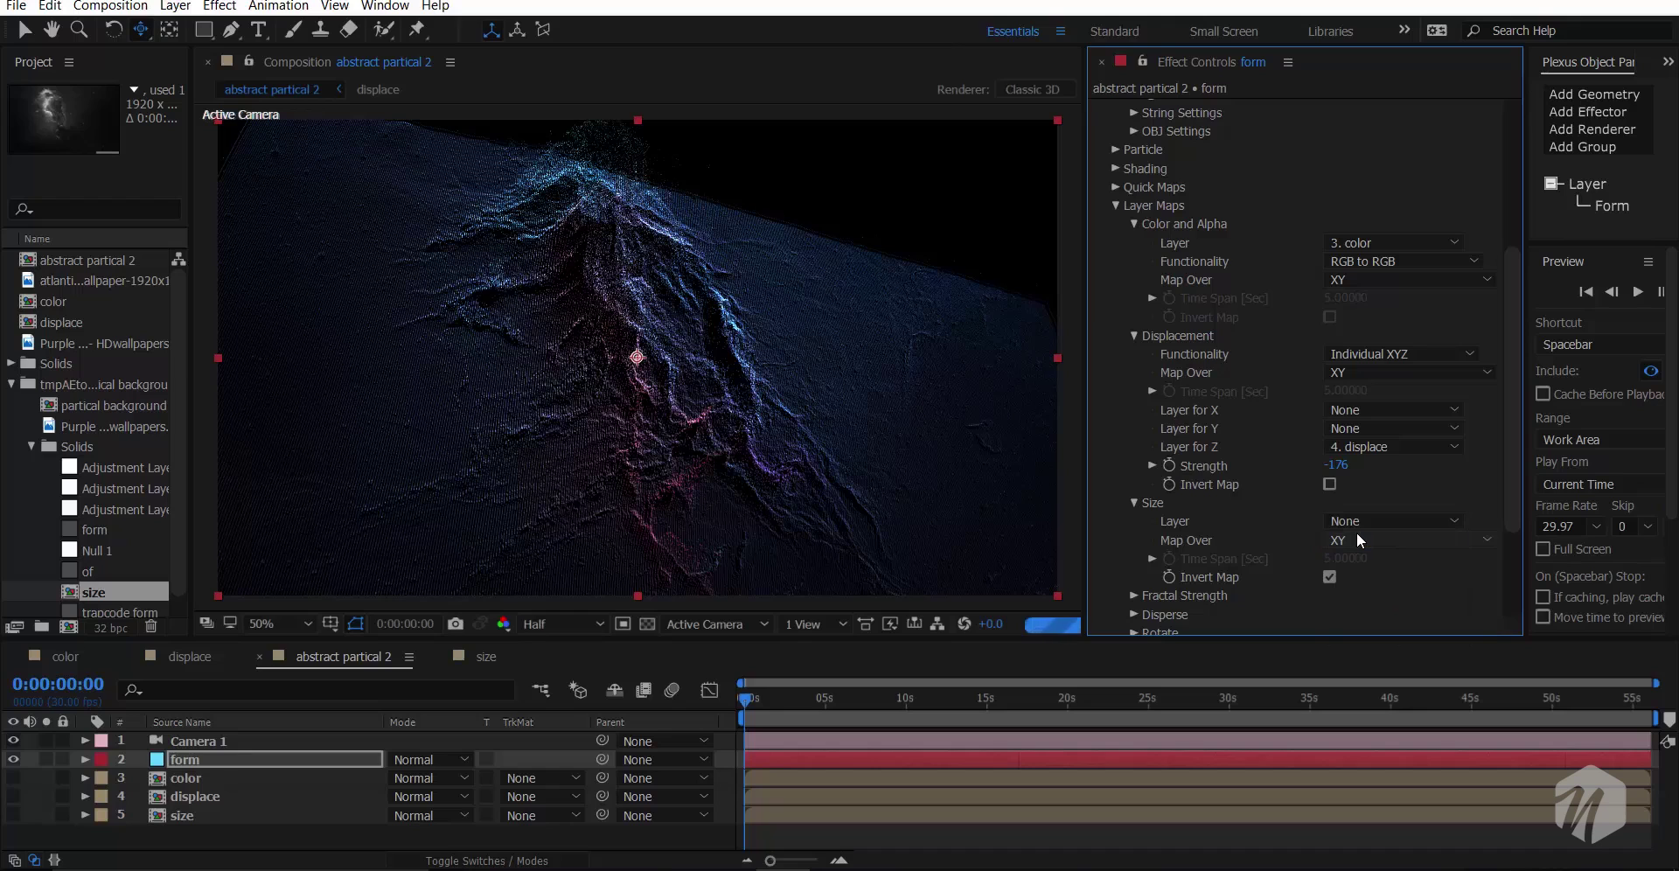
click(1340, 527)
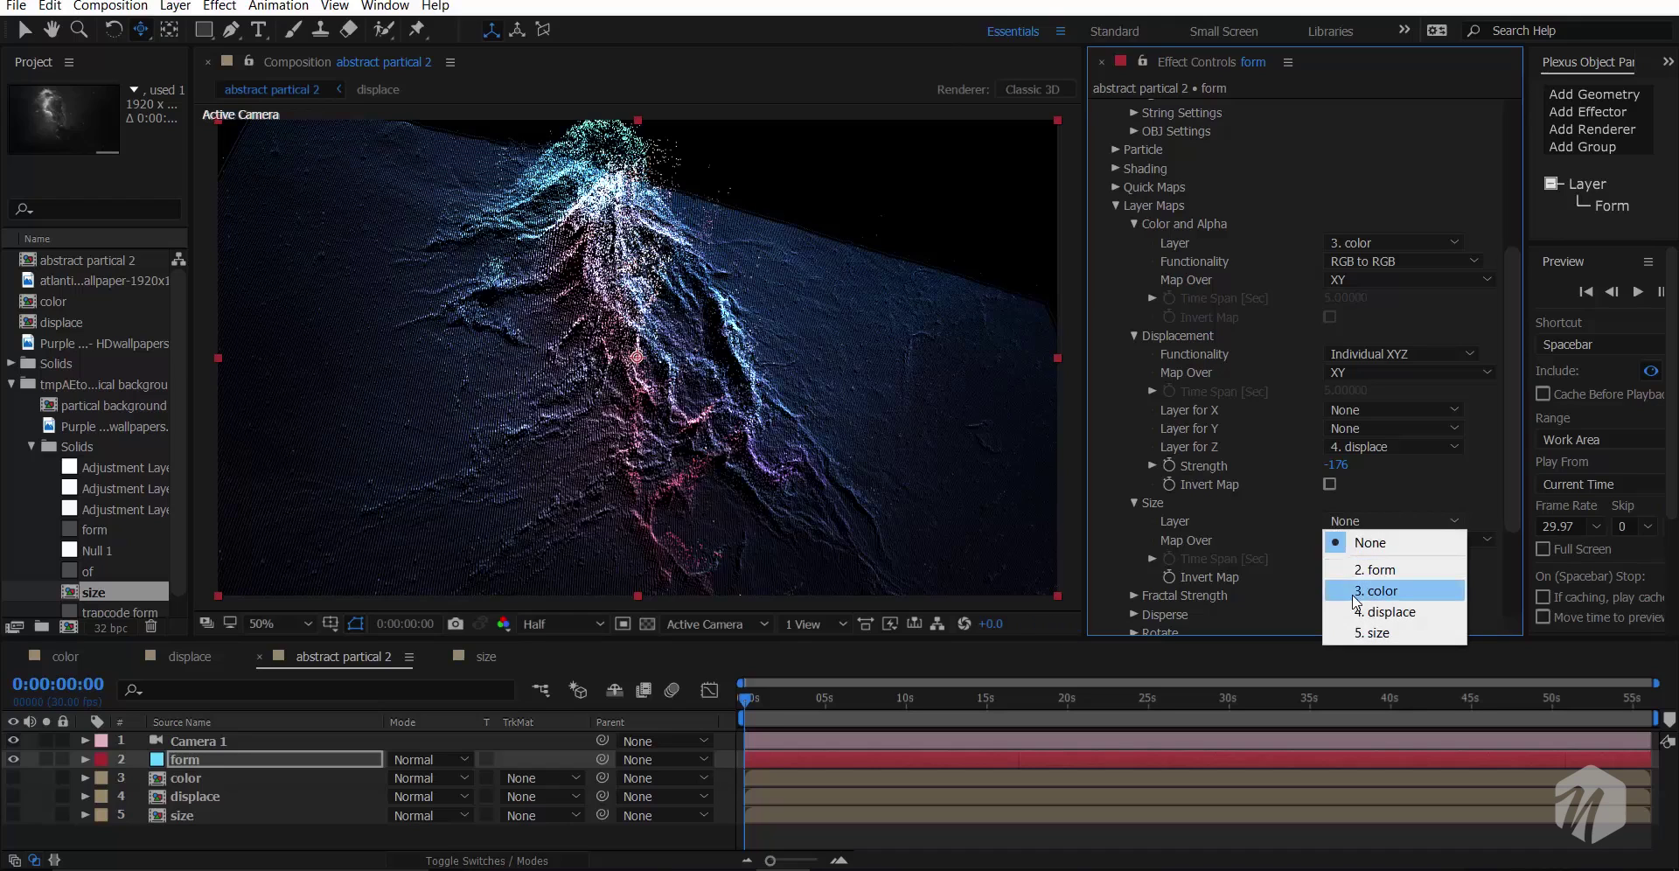
click(1371, 628)
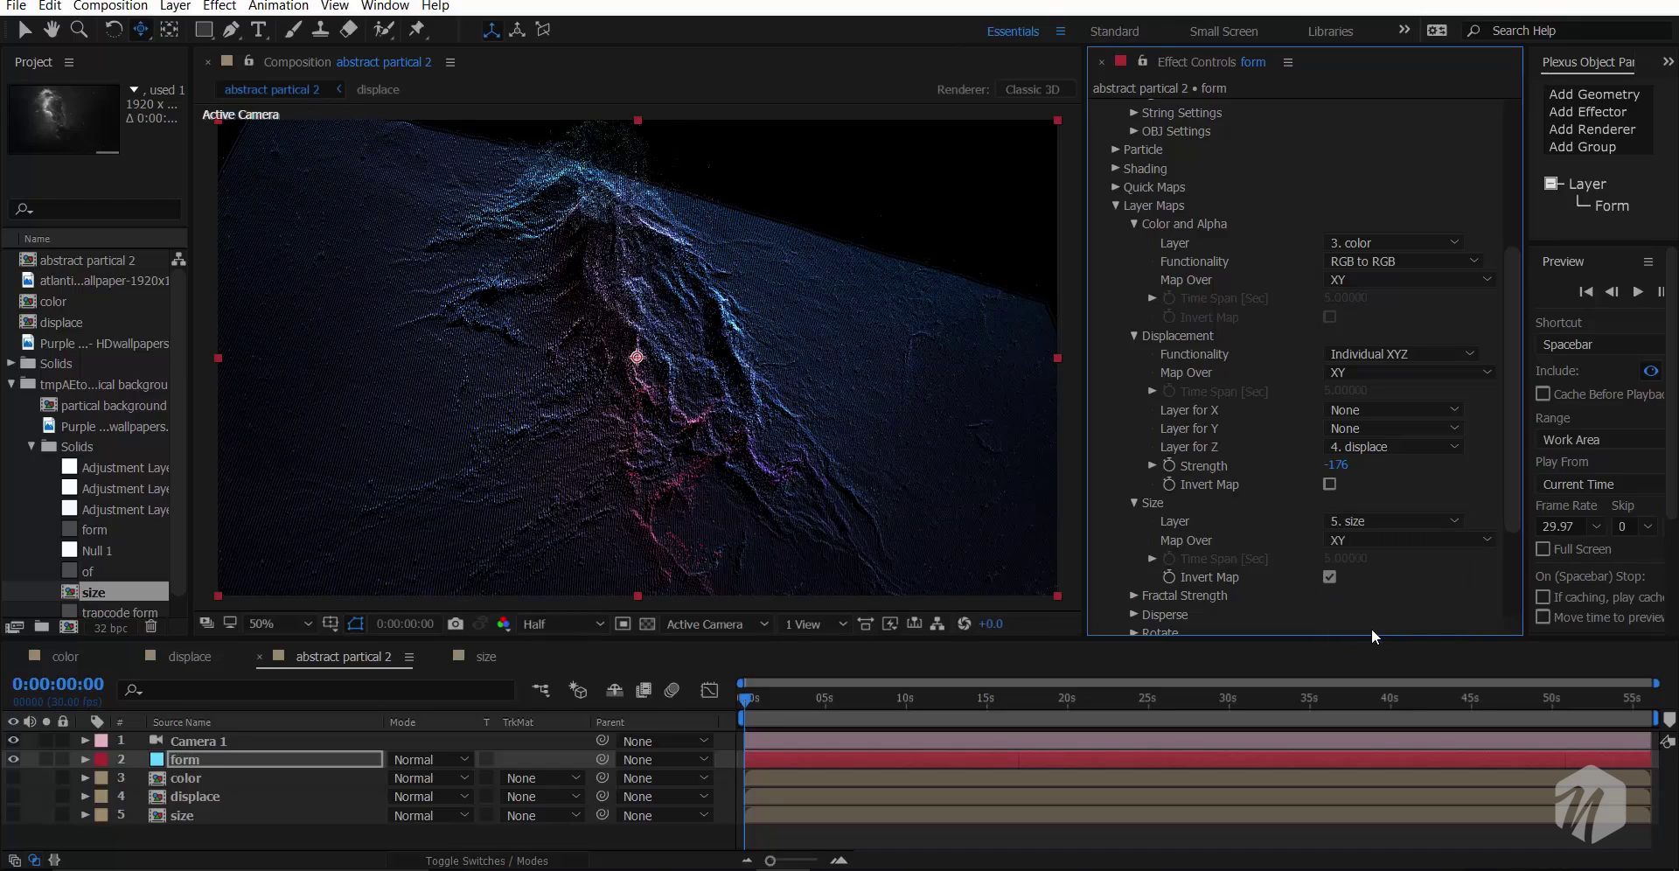
- Disable Tint on the wallpaper layer in the size composition and check the landscape in abstract partical 2
click(485, 655)
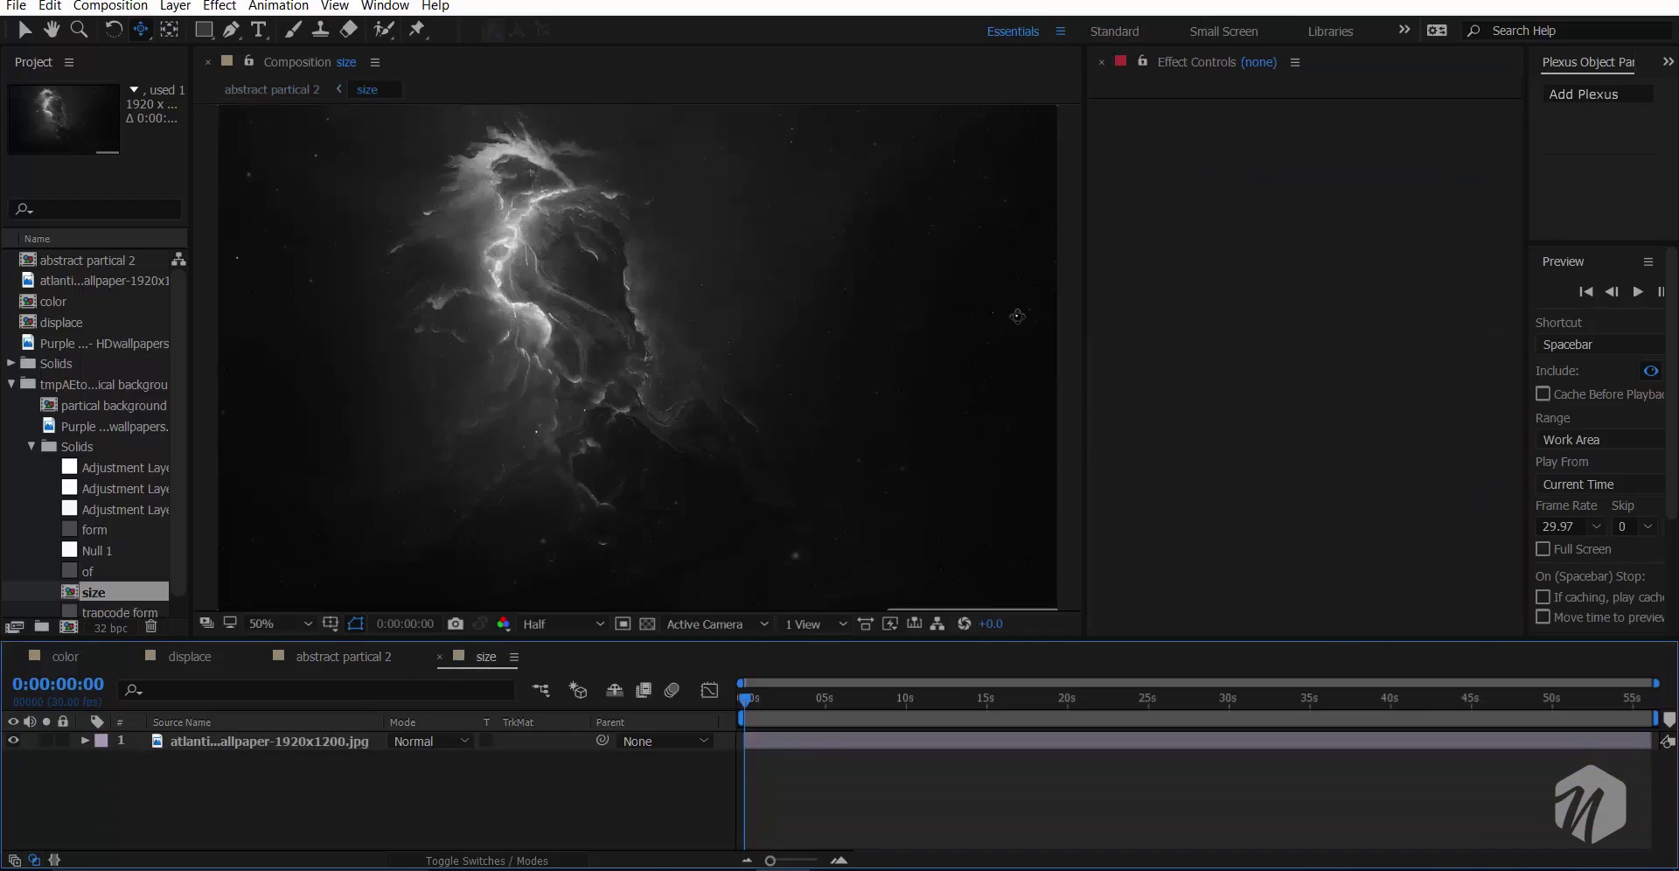
click(348, 740)
click(1115, 108)
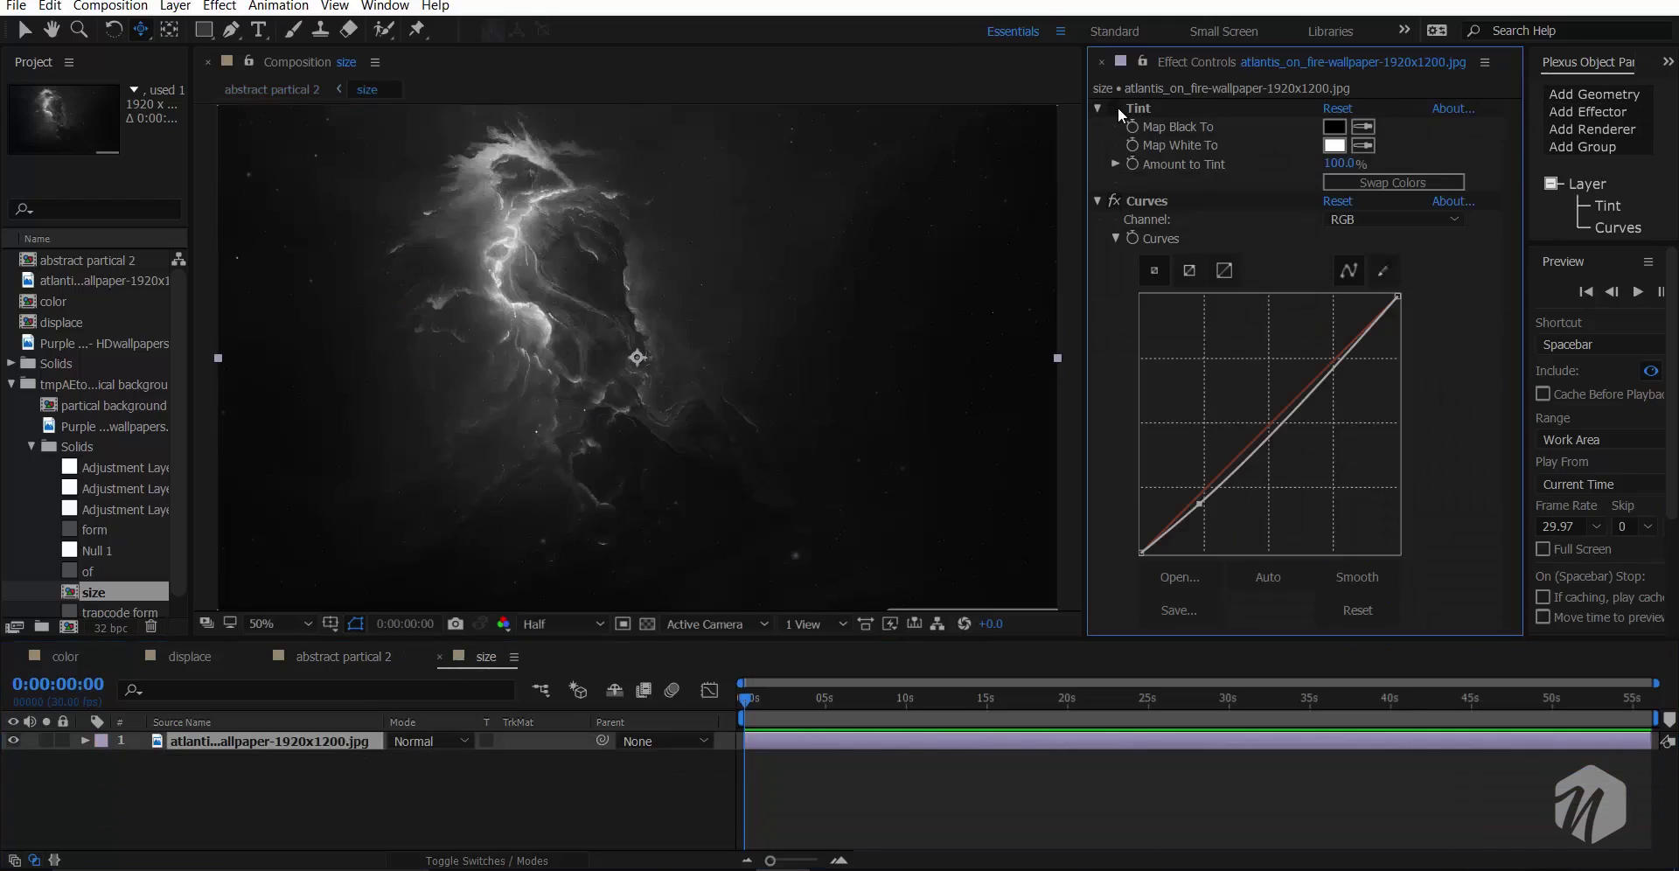
click(315, 666)
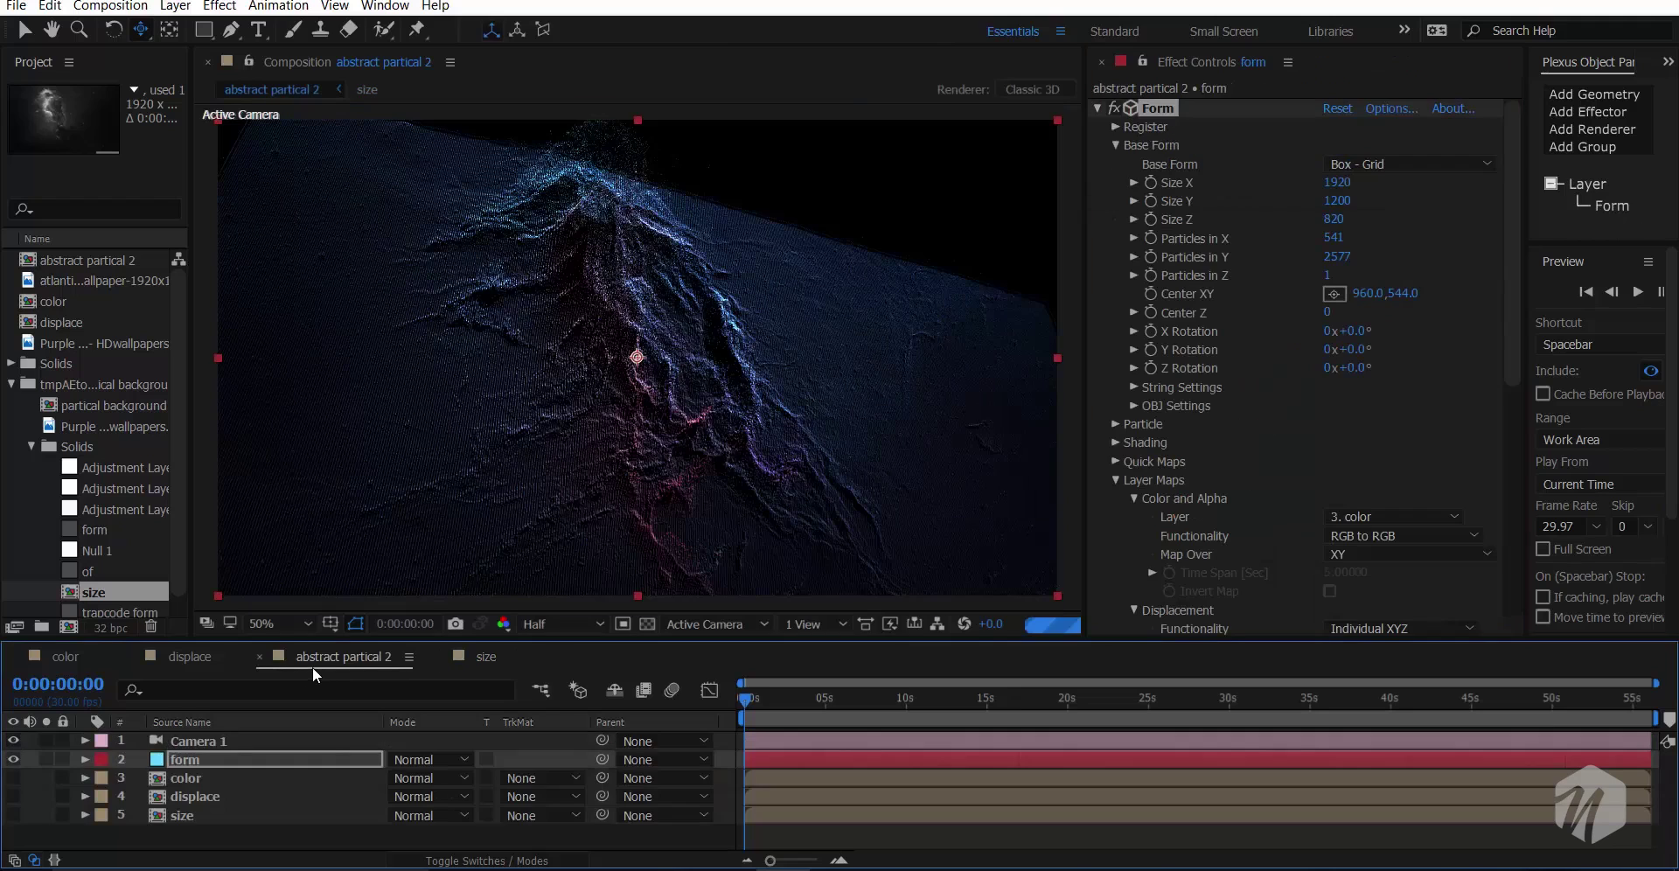
- Pull the wallpaper's RGB curve below the diagonal in the size composition and check the result in abstract partical 2
click(484, 657)
drag(1198, 503, 1171, 484)
click(369, 654)
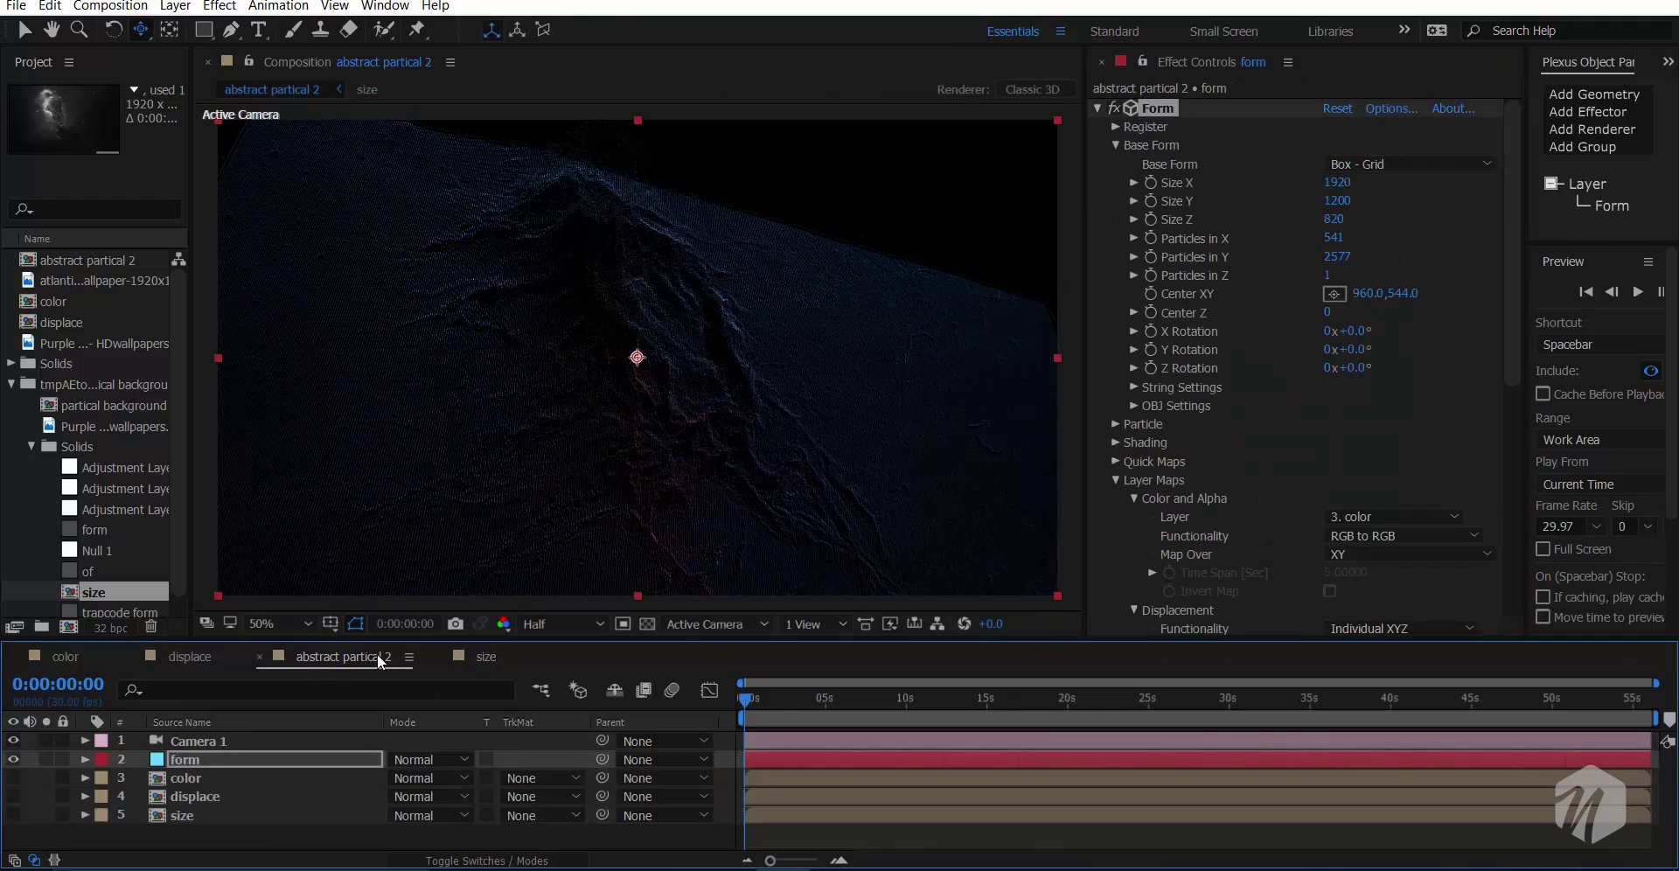
click(498, 657)
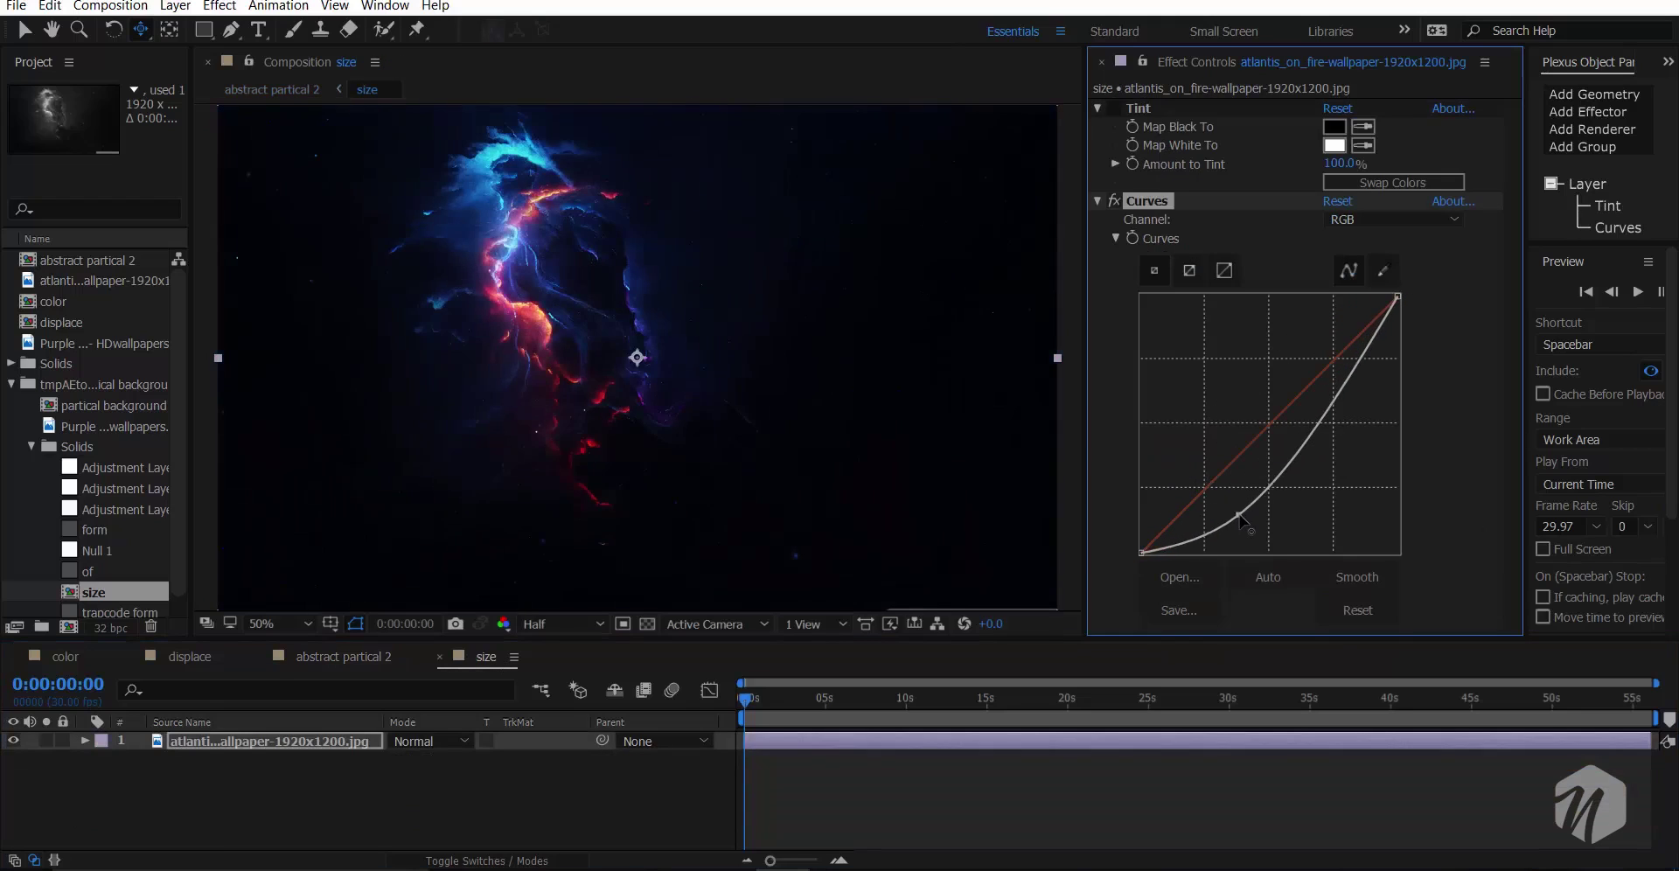
click(368, 658)
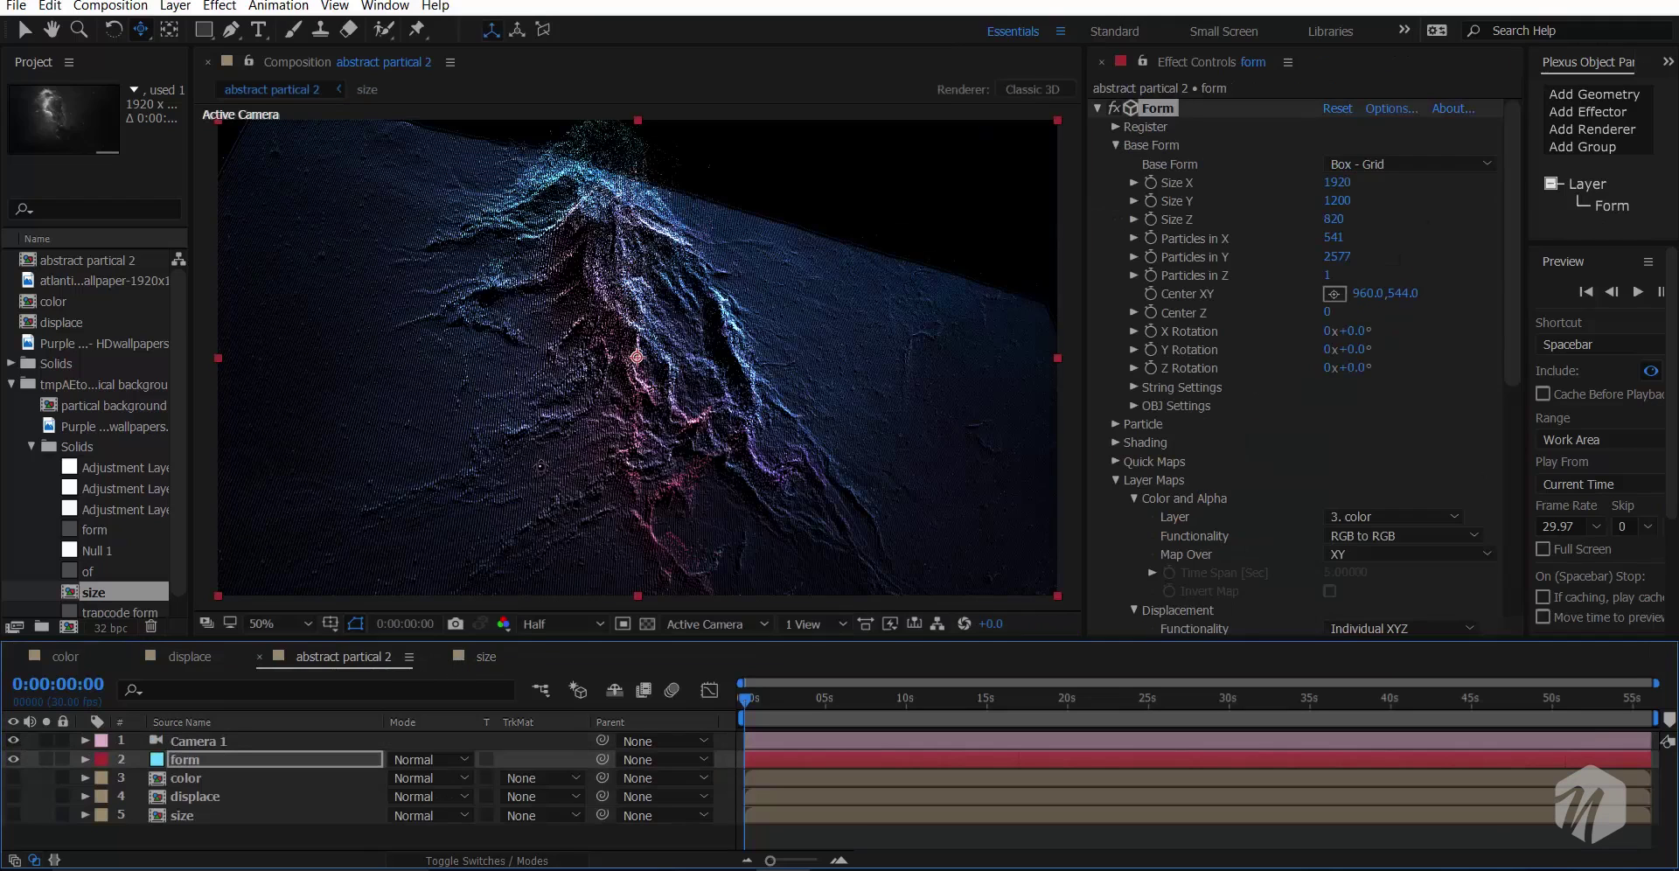
- Inspect the particles up close and orbit the camera so more of the tilted particle plane fits below the black background
scroll(544, 458, down, 3)
scroll(544, 457, up, 3)
scroll(544, 457, down, 2)
scroll(544, 457, up, 2)
click(717, 460)
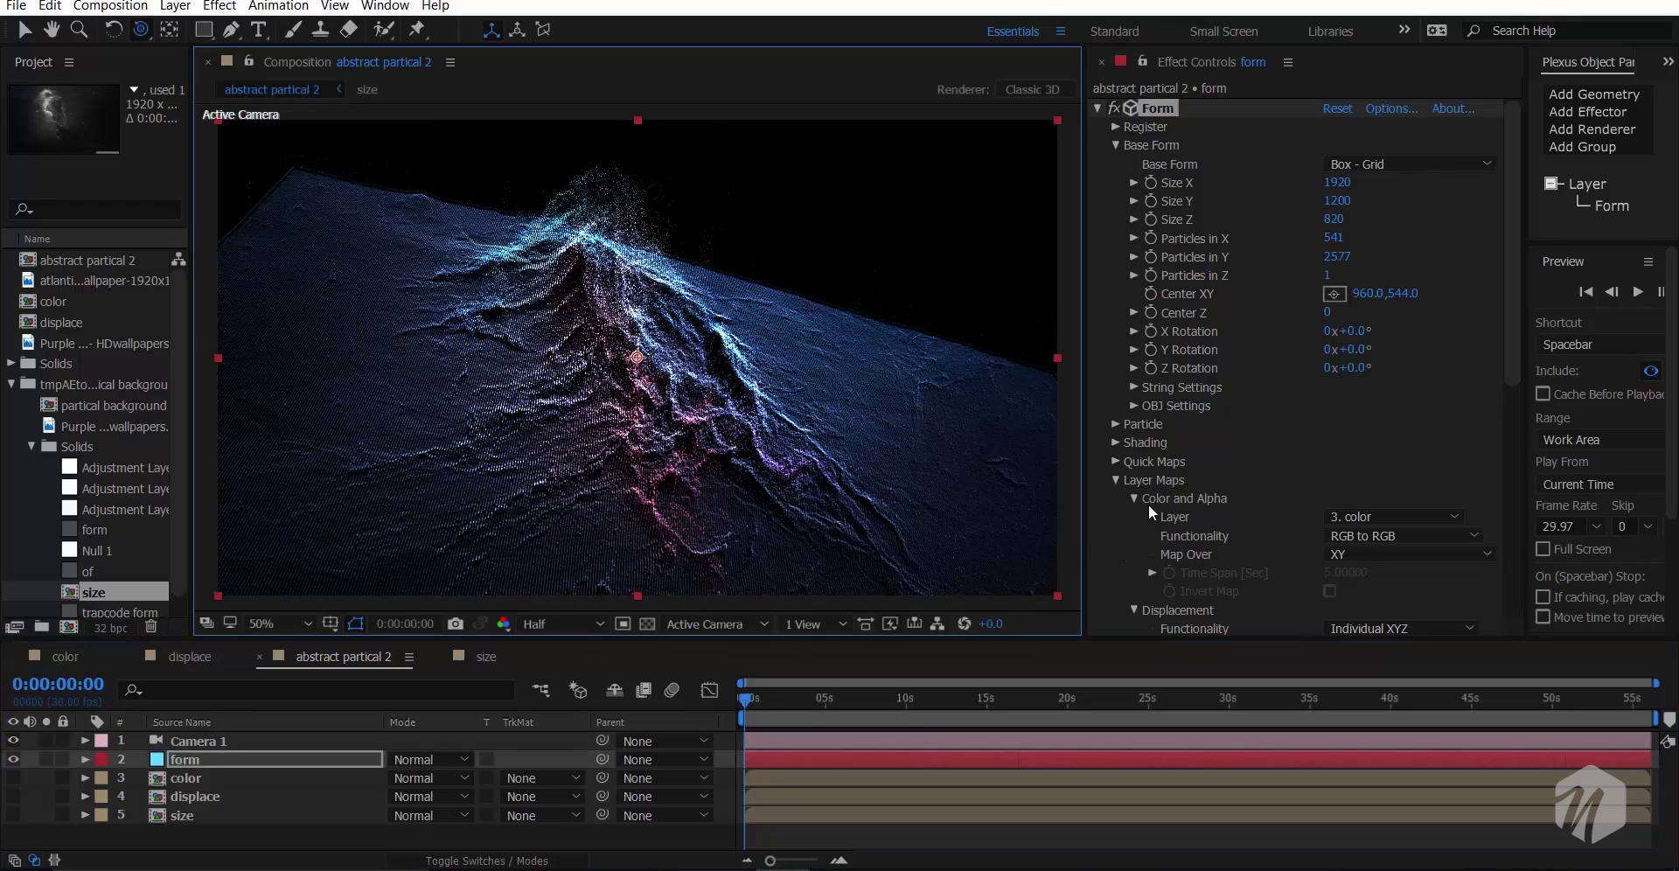
- Collapse the Color and Alpha, Displacement and Size groups within the form's Layer Maps and inspect the particles up close
scroll(1157, 499, down, 6)
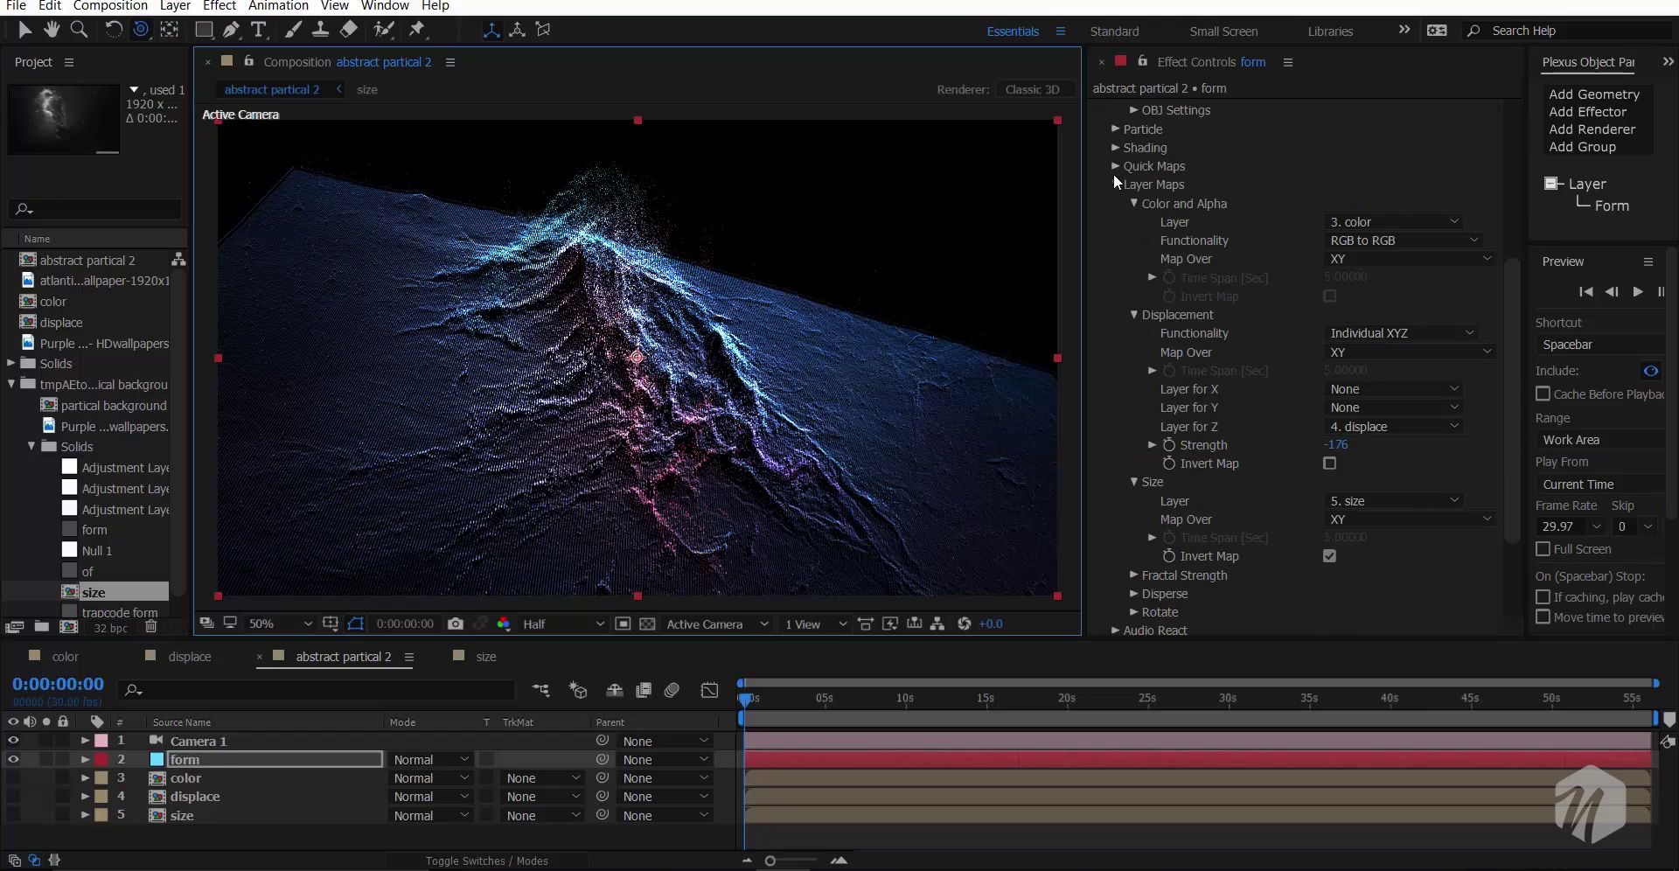
click(1114, 179)
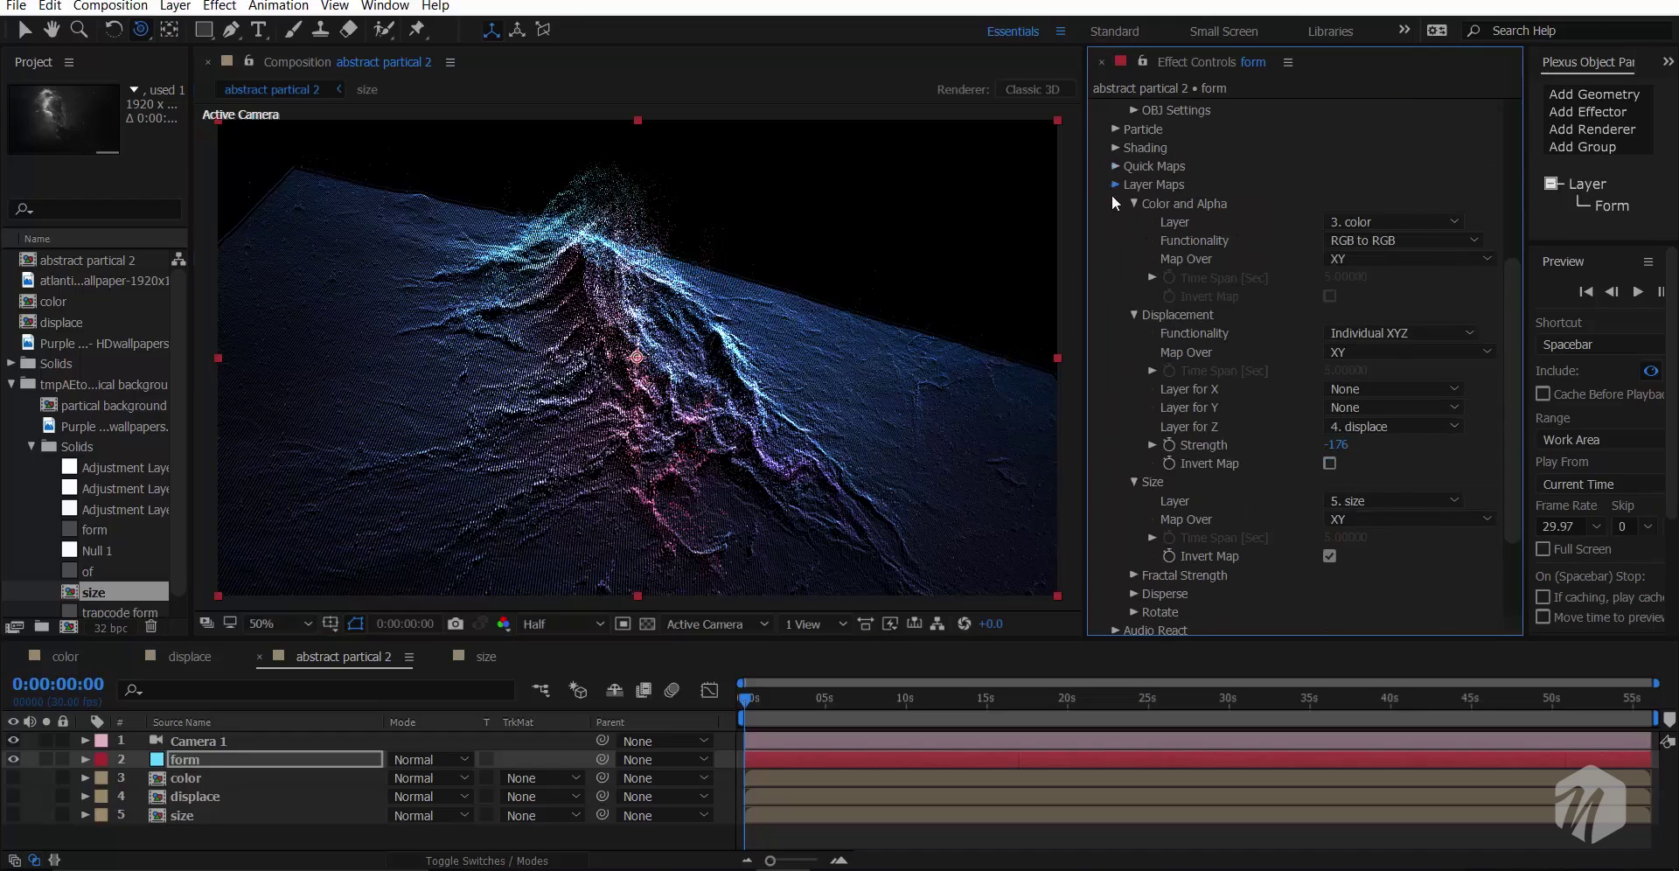
scroll(1121, 210, up, 6)
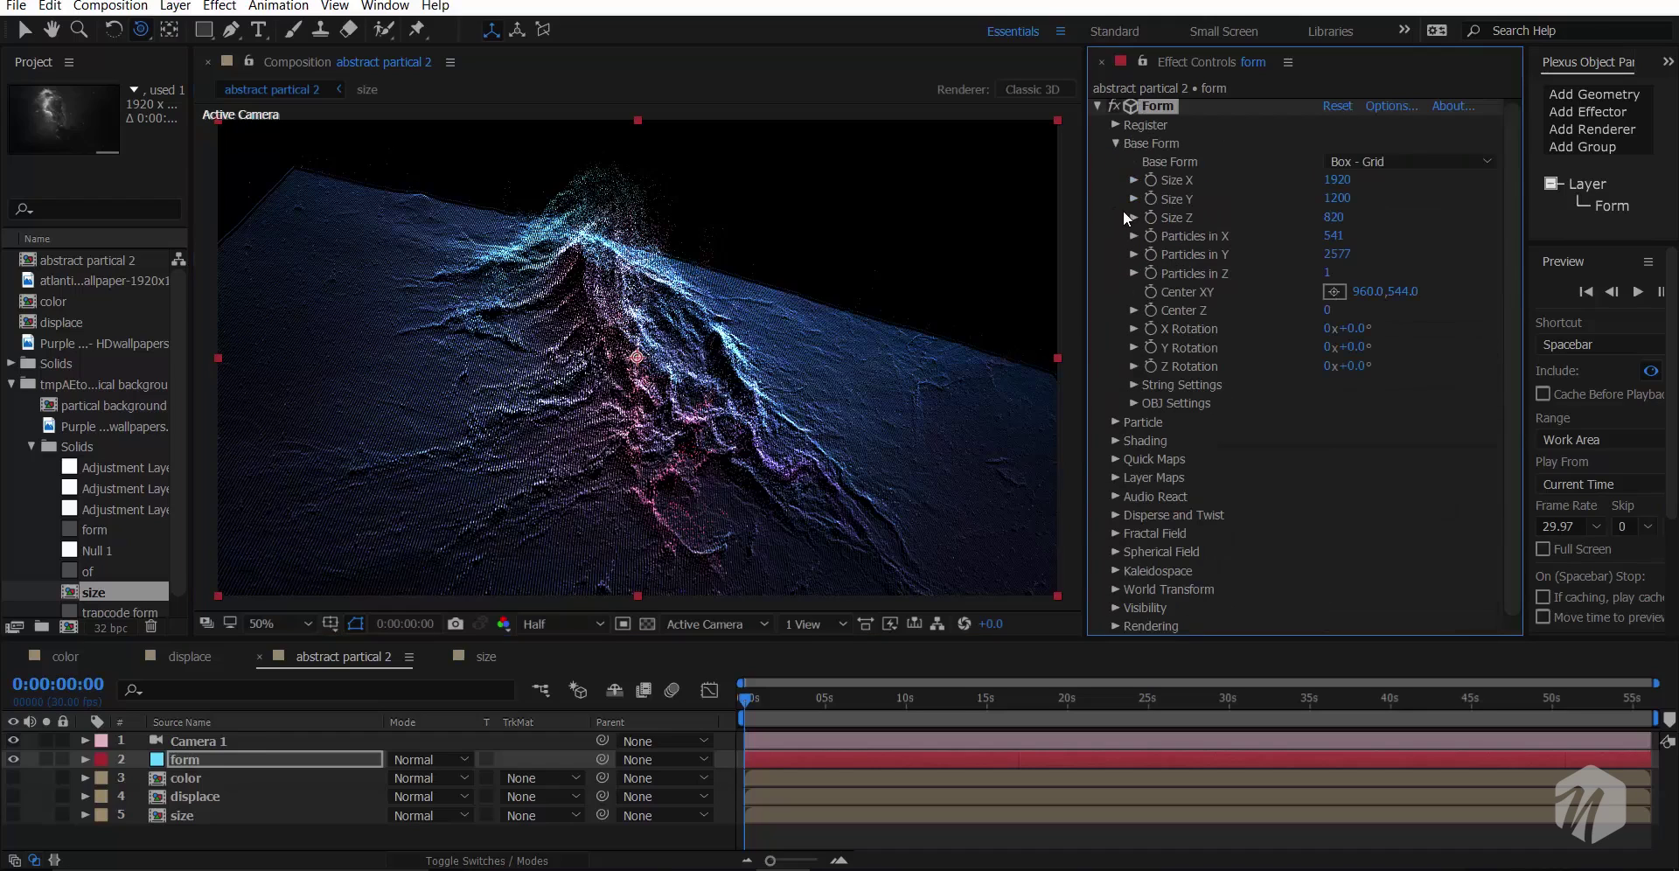
click(1116, 477)
scroll(1237, 516, down, 3)
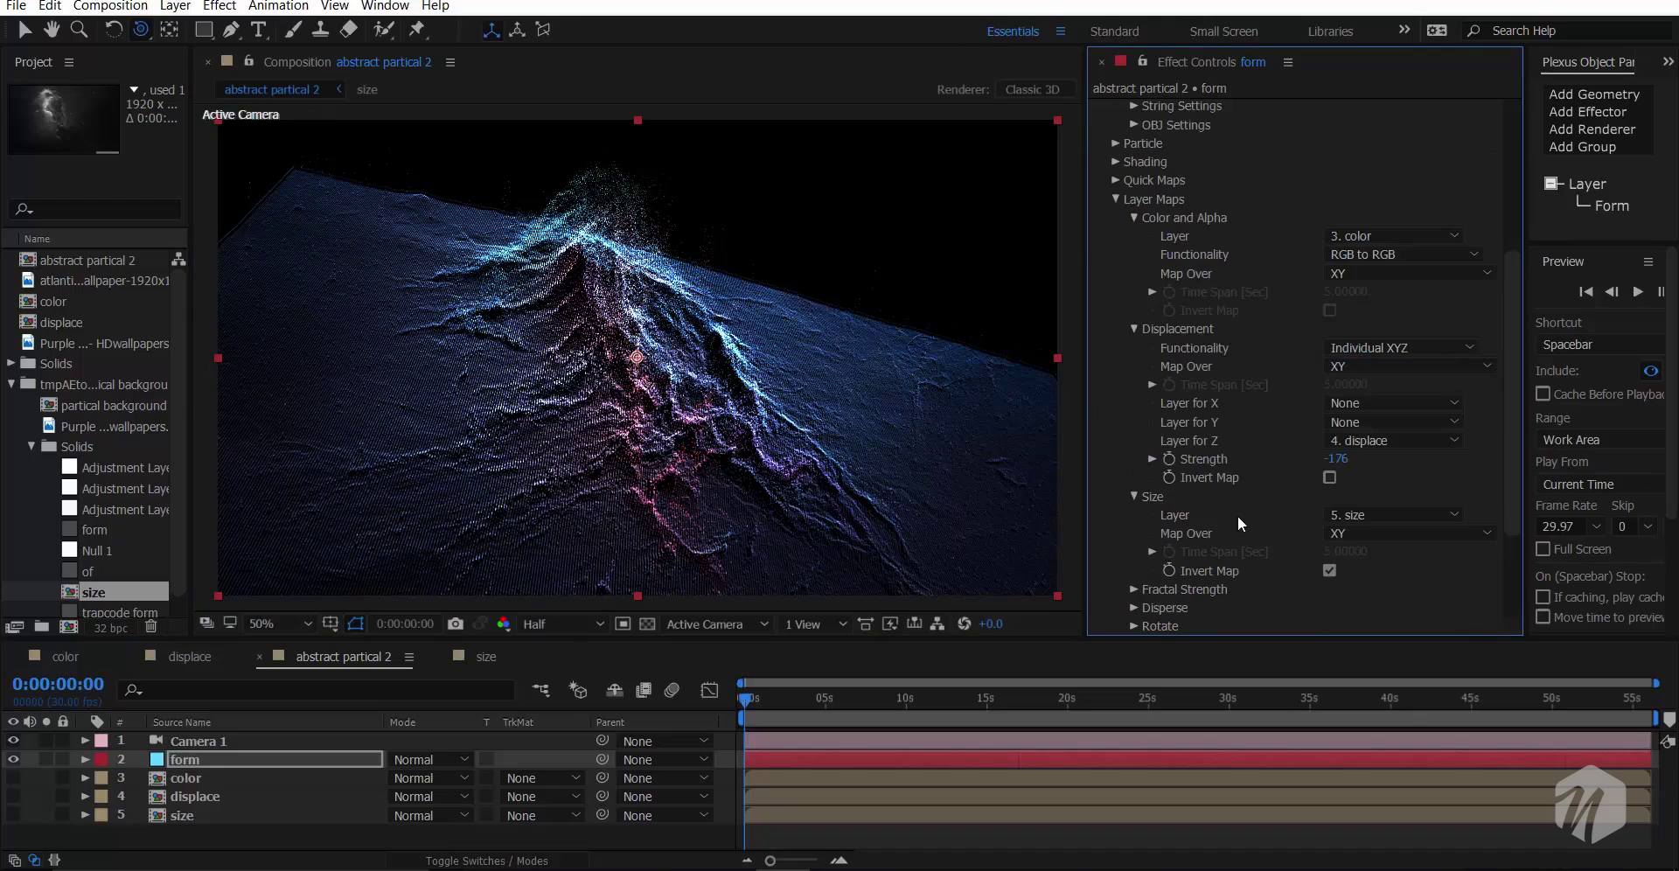
click(1134, 217)
click(1134, 236)
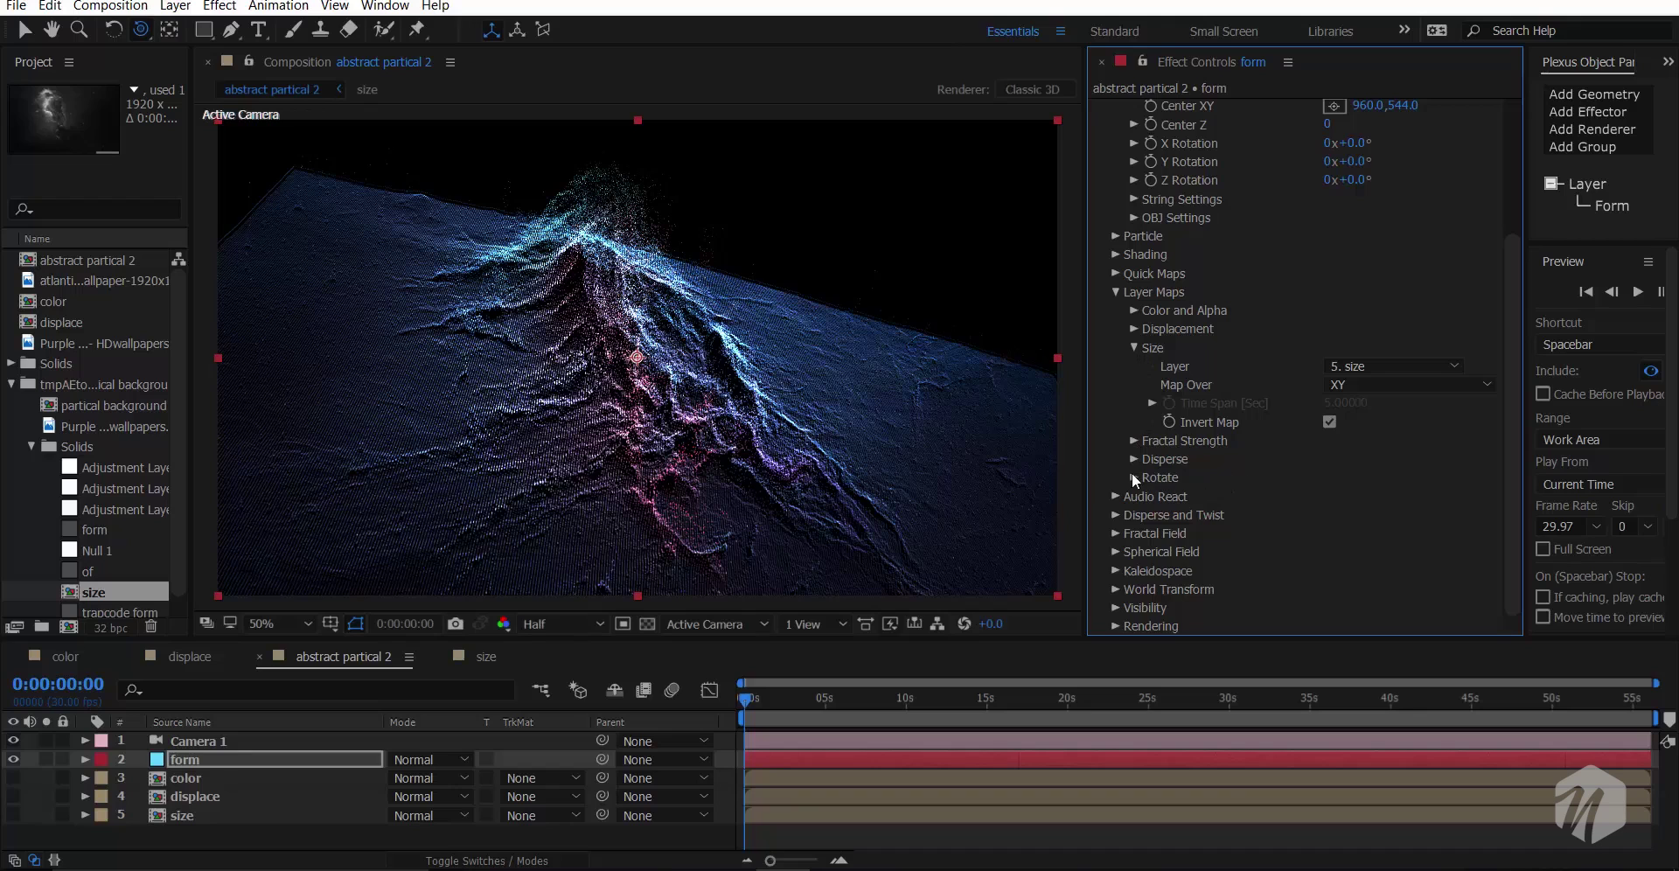
click(1135, 348)
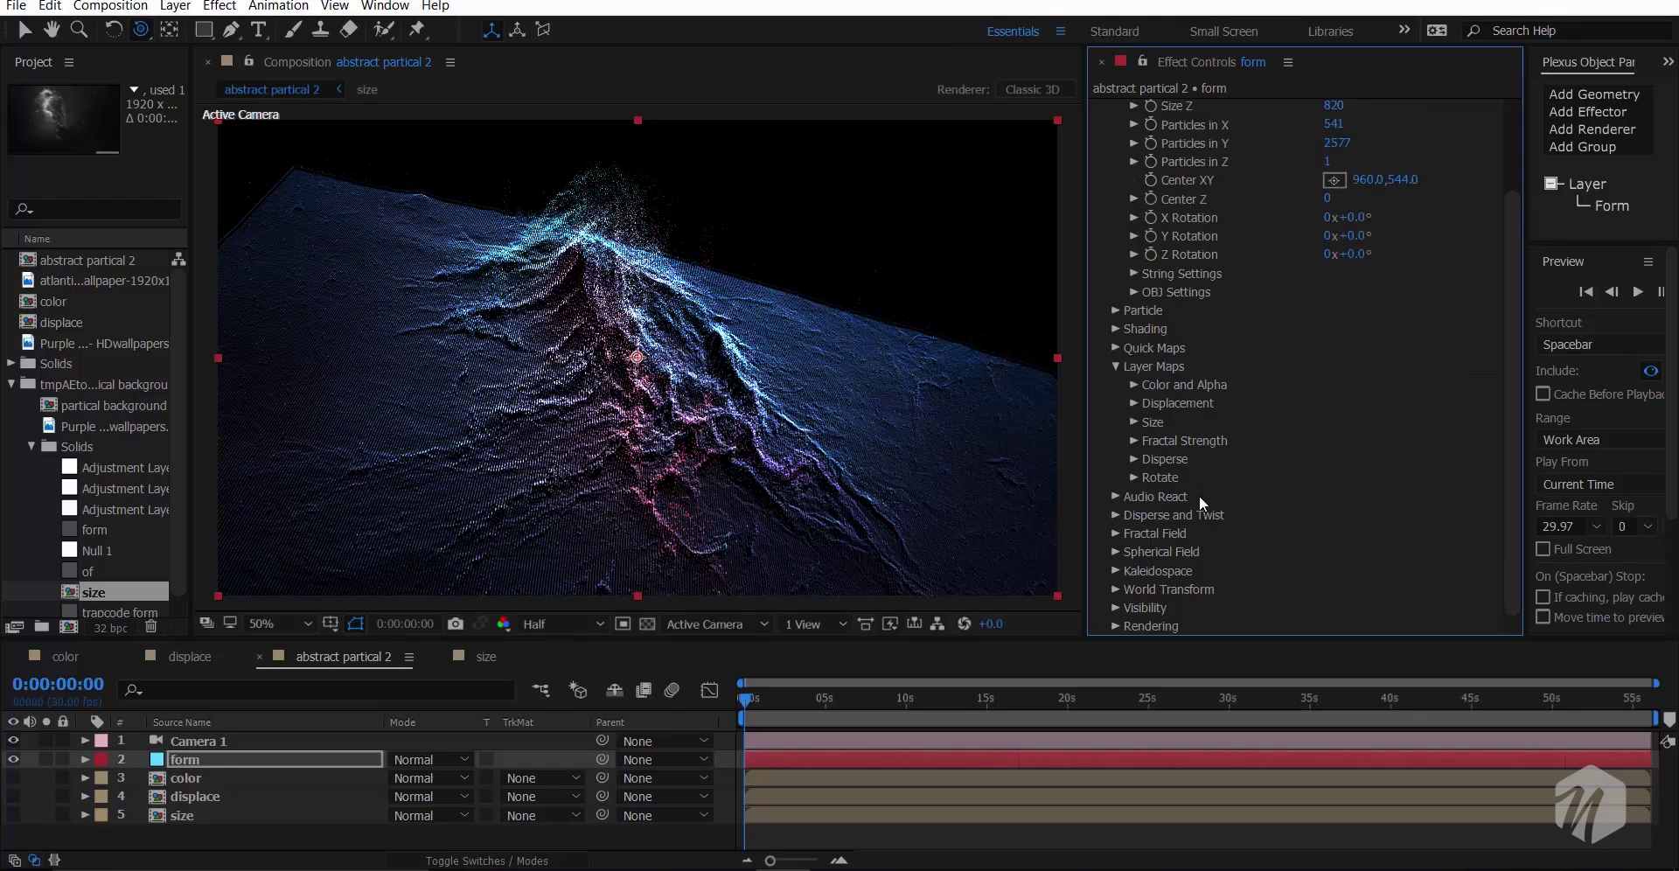
scroll(635, 427, up, 1)
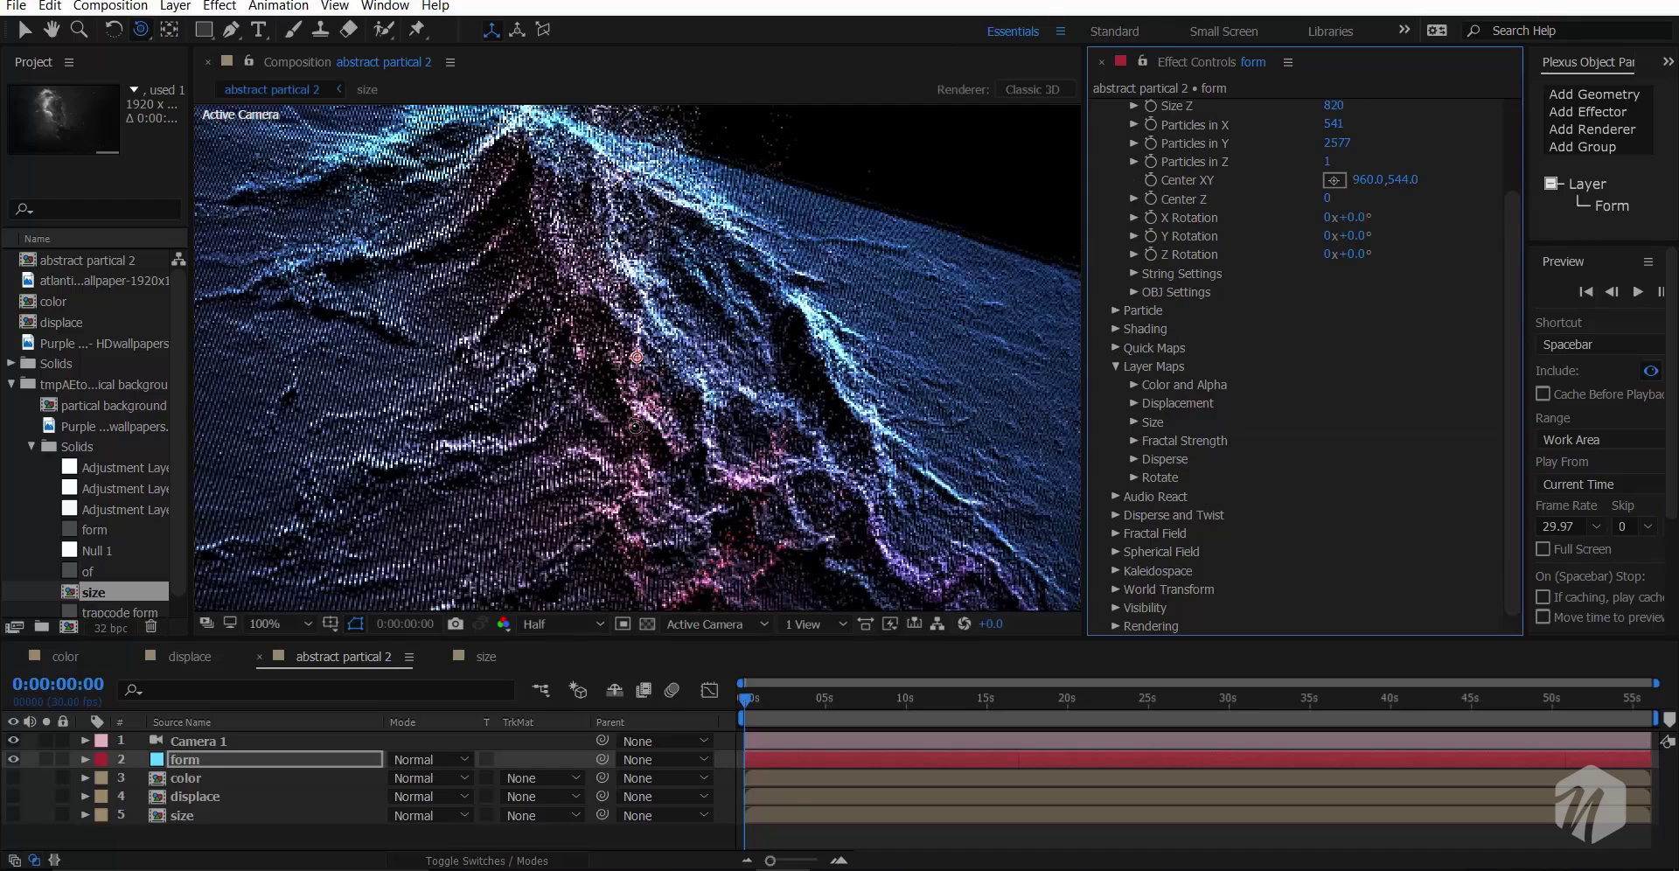
scroll(635, 427, down, 2)
scroll(656, 435, up, 1)
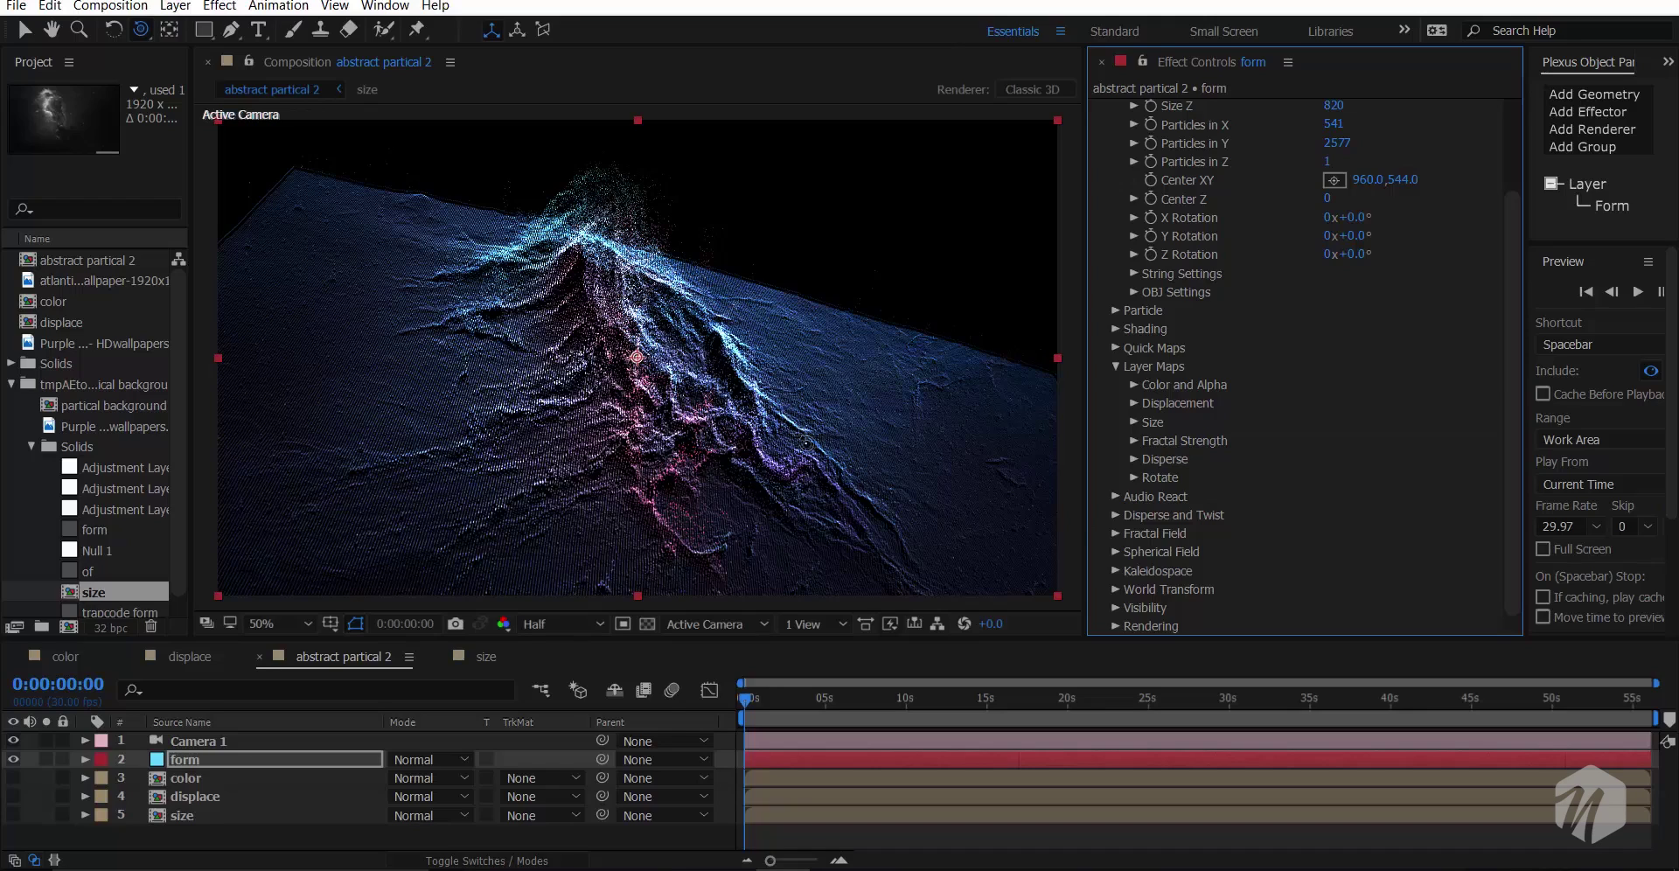
- Set the form's Fractal Field Displace to 5 and check the landscape at 0:00:03:05 and 0:00:06:01
click(1115, 532)
scroll(1415, 380, down, 5)
click(1326, 293)
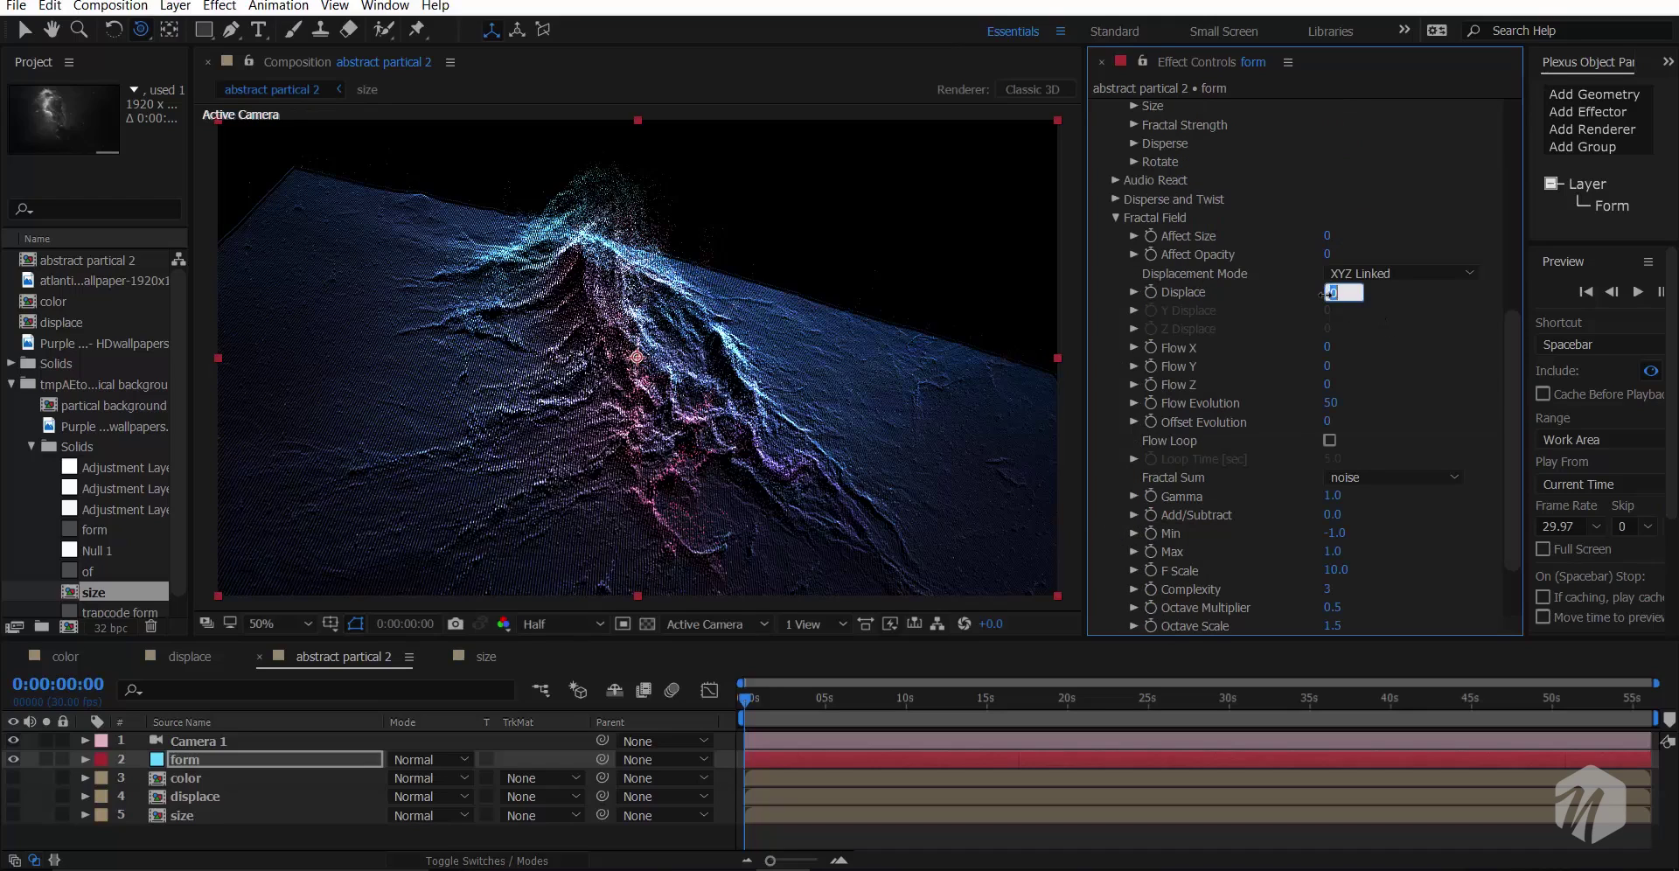
text(5)
key(Return)
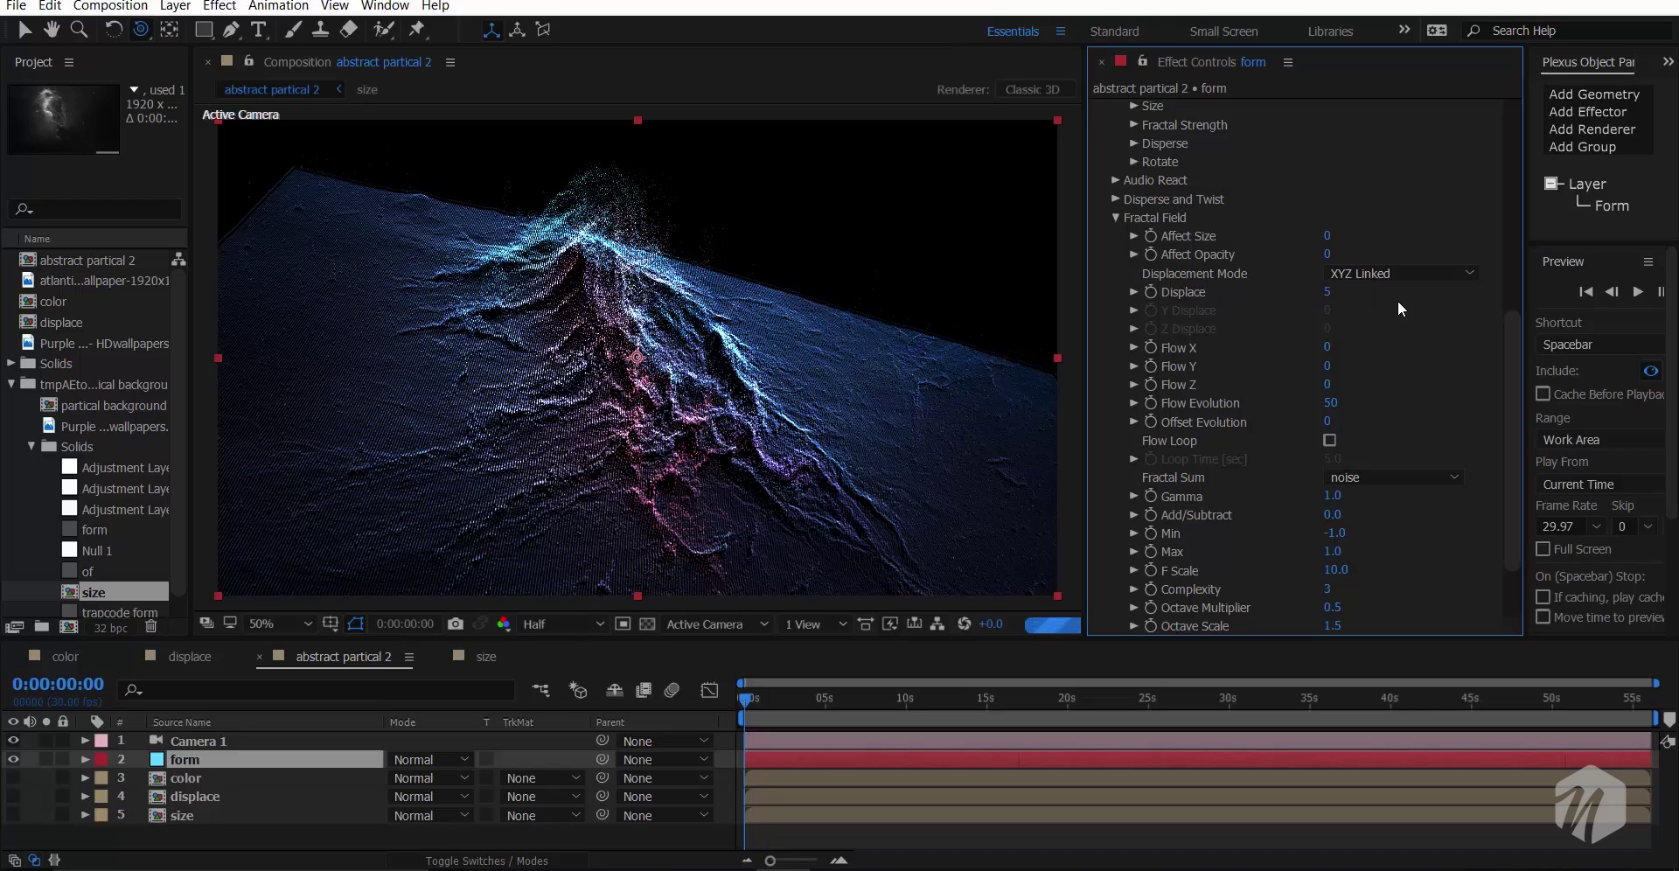
click(795, 700)
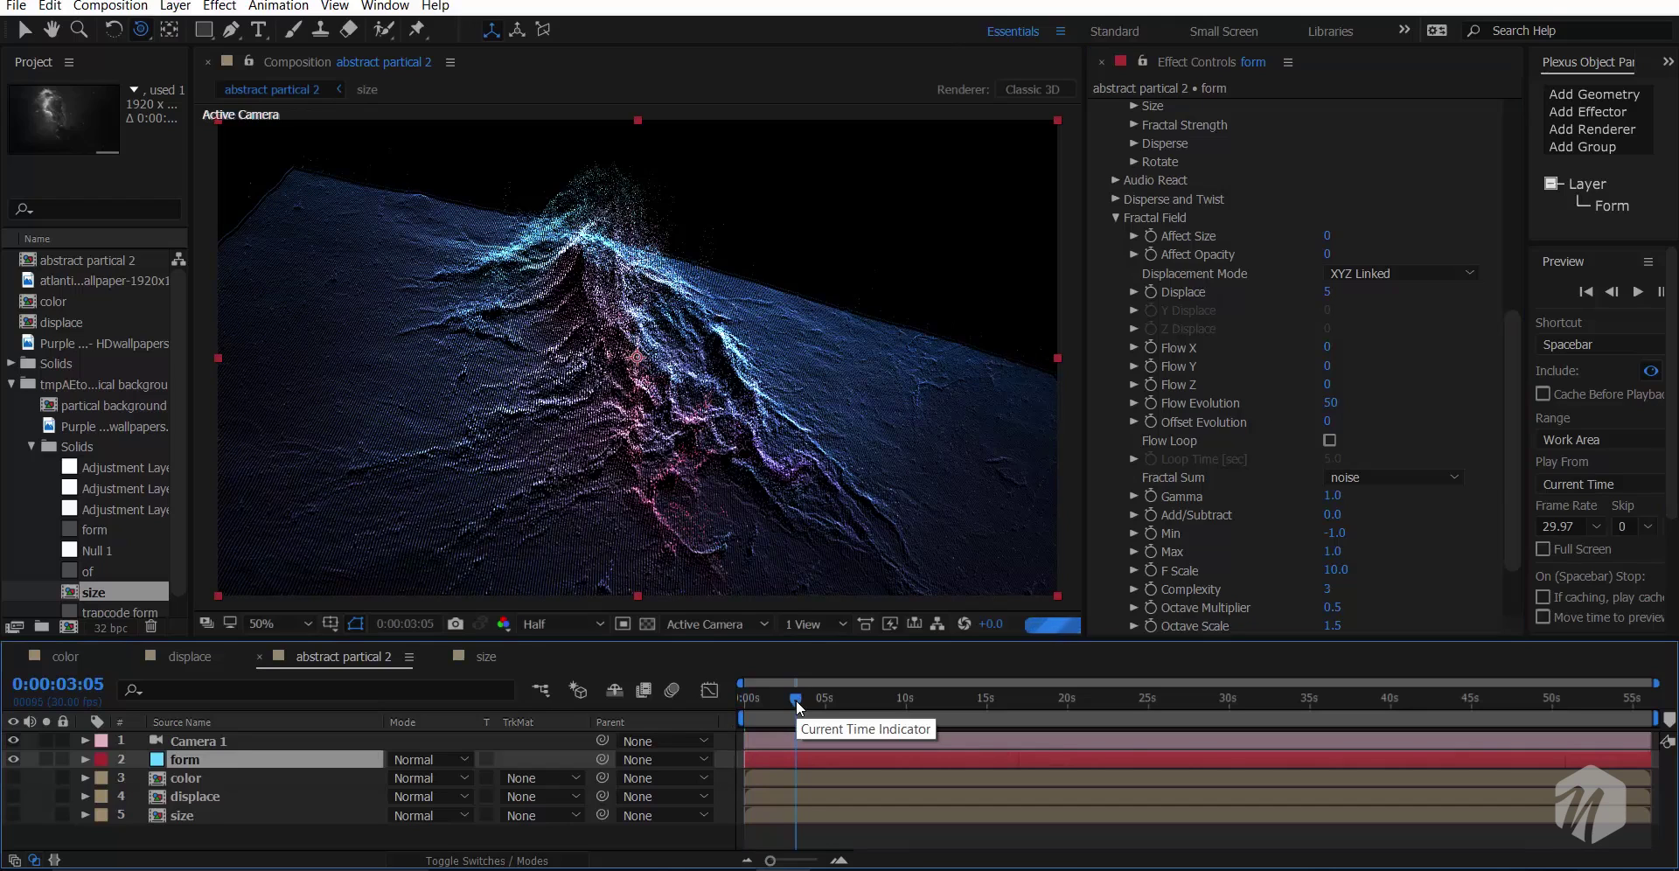
click(842, 705)
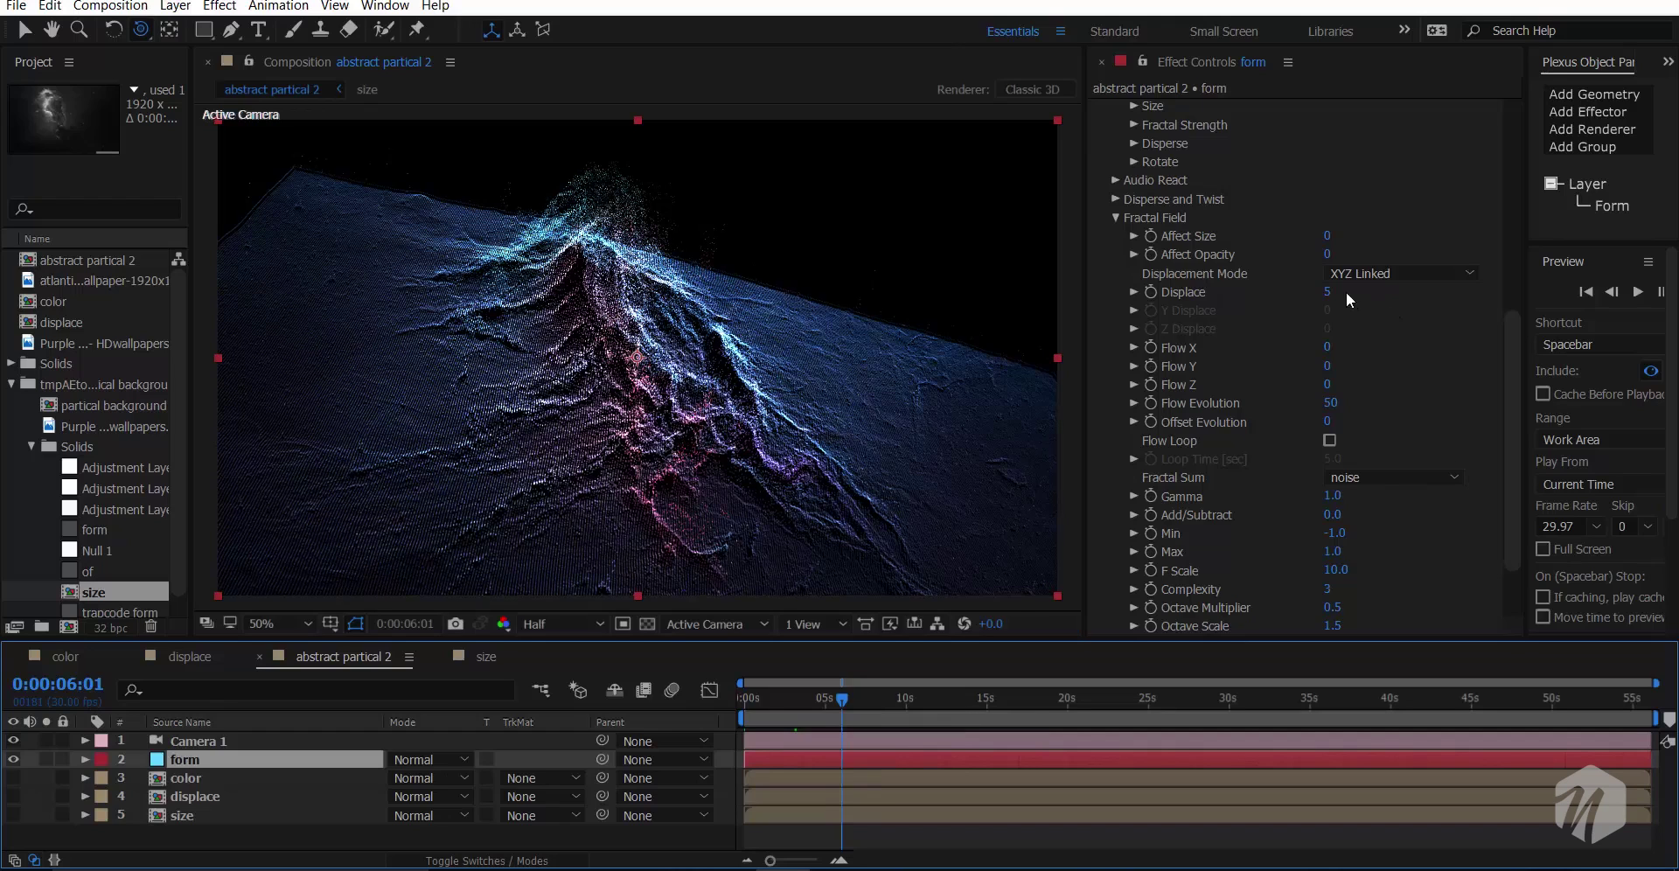
- Try a Fractal Field Displace of 43, inspect the particles up close, and set Displace back to 5
drag(1333, 289, 1378, 293)
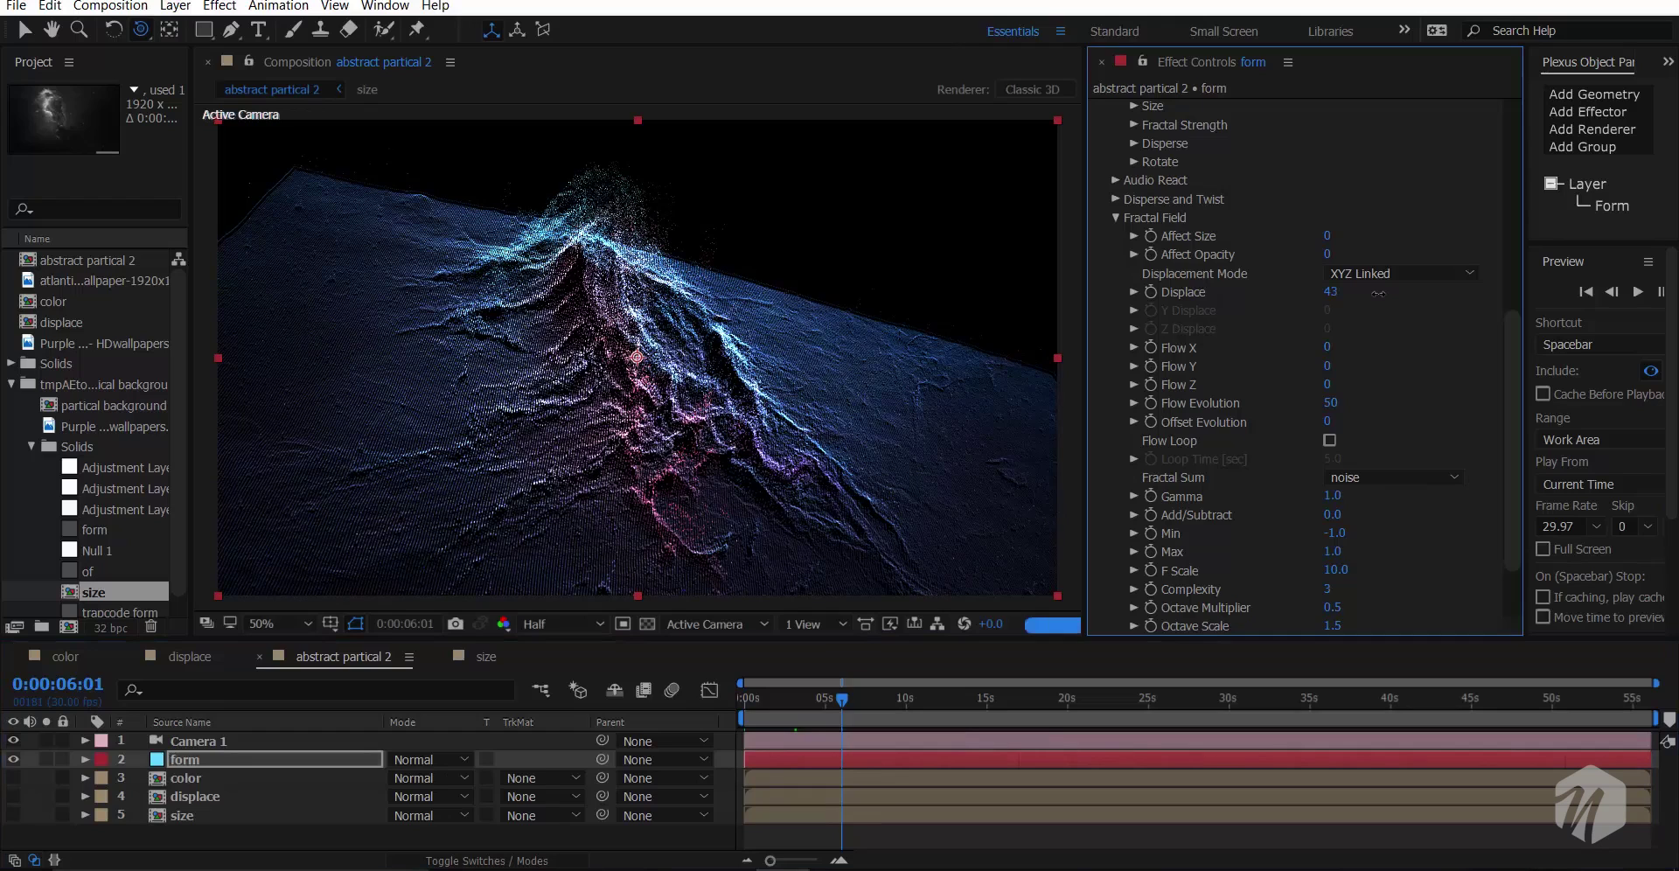
scroll(629, 448, up, 1)
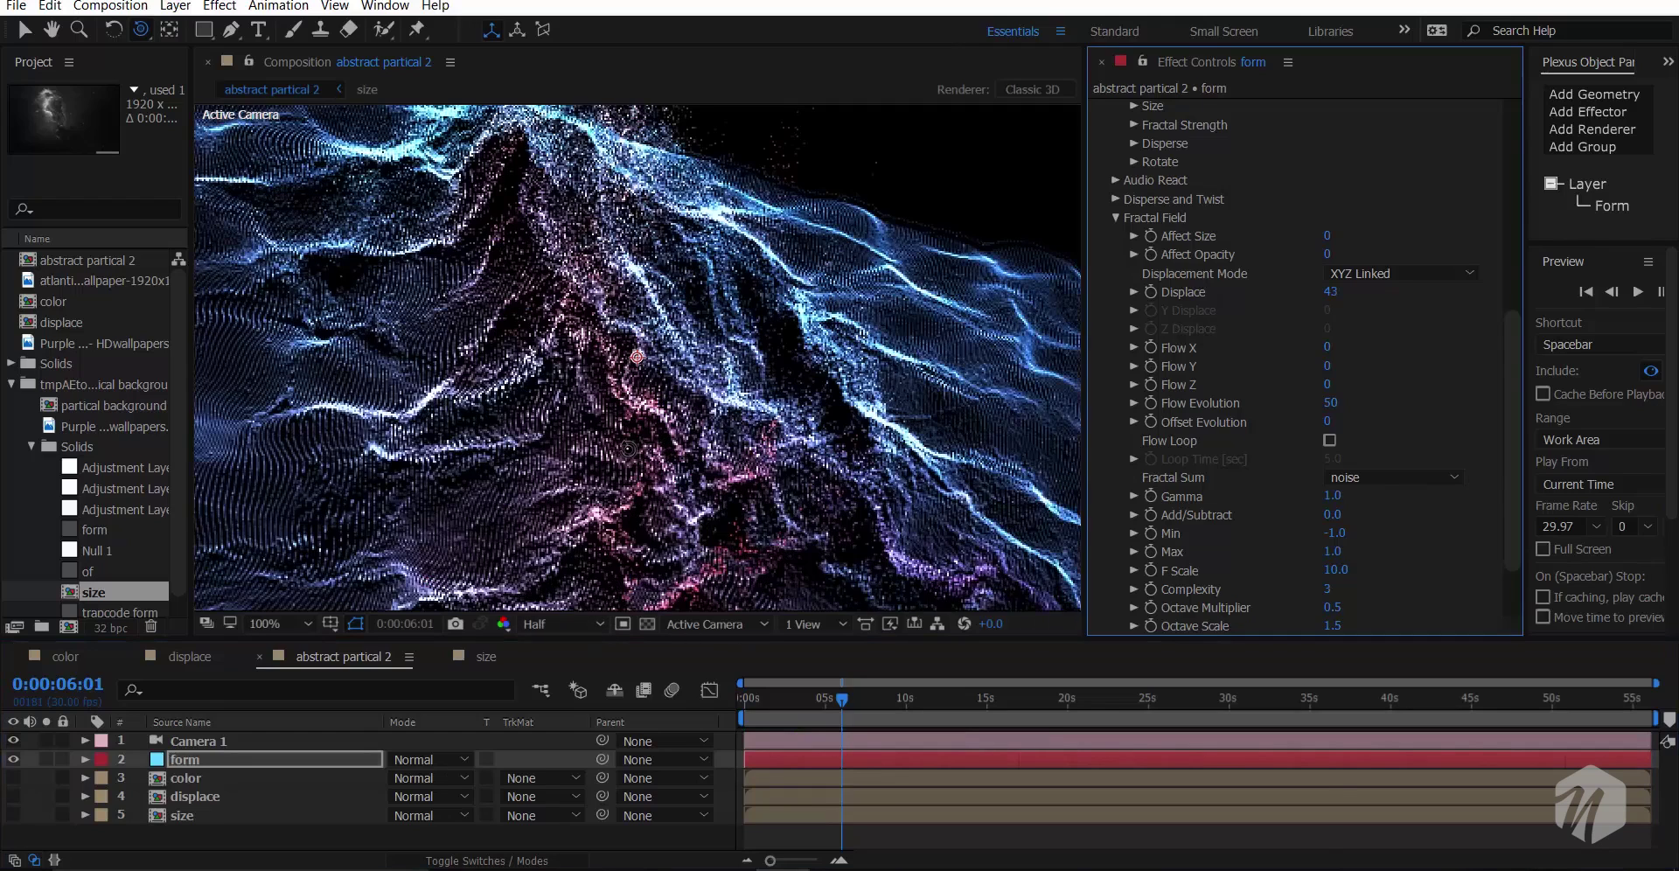
scroll(629, 449, down, 2)
scroll(629, 449, up, 1)
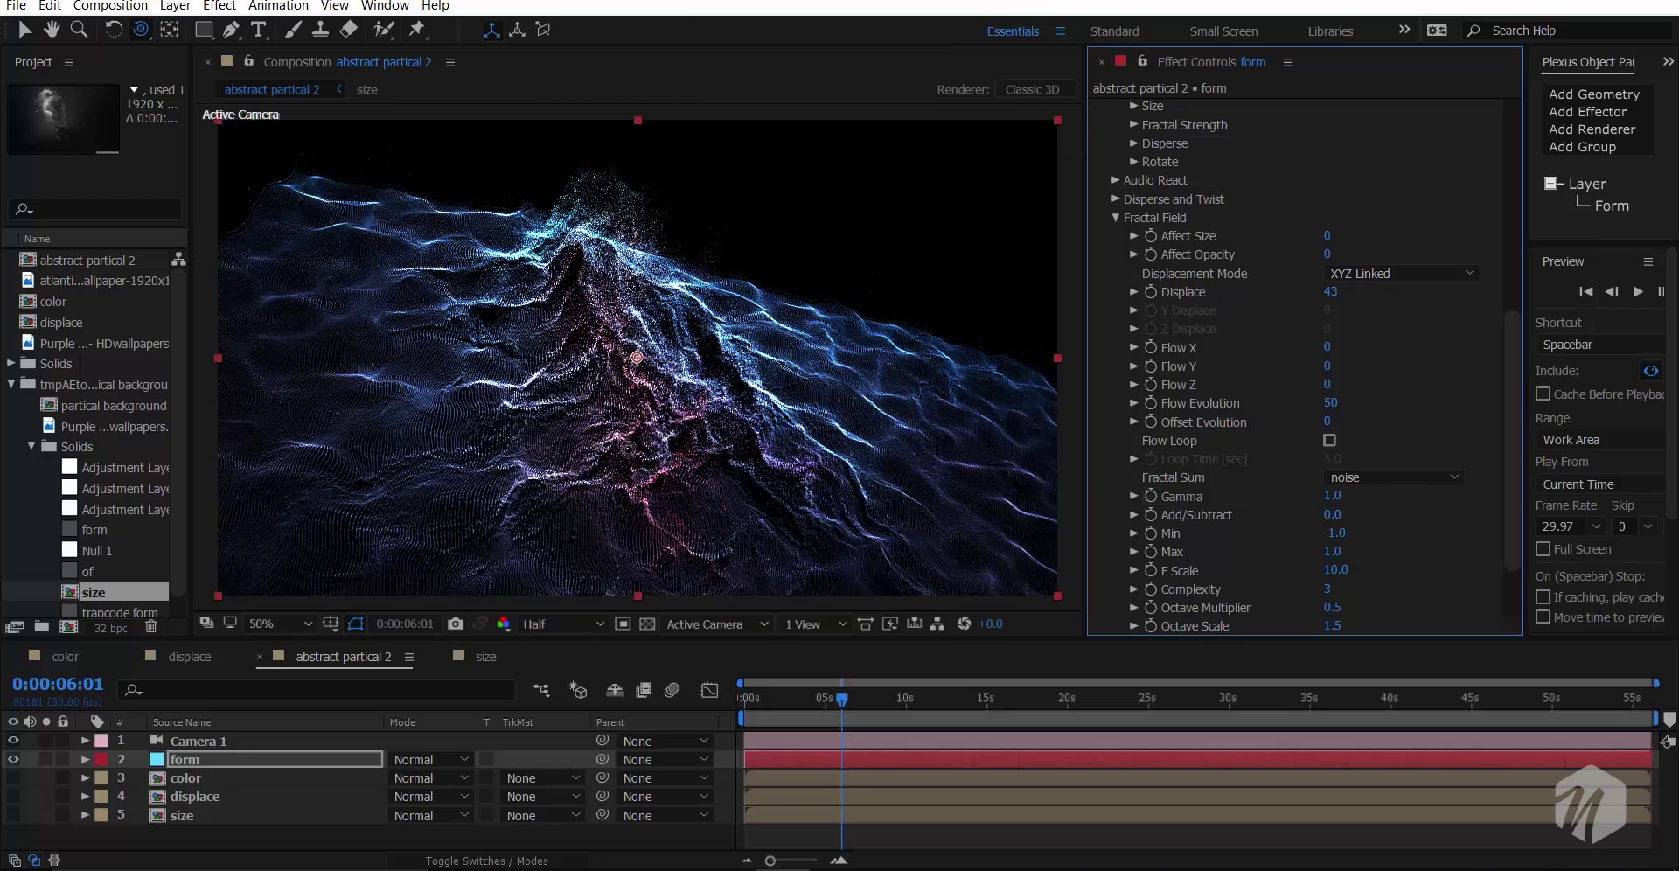
click(1332, 293)
key(Return)
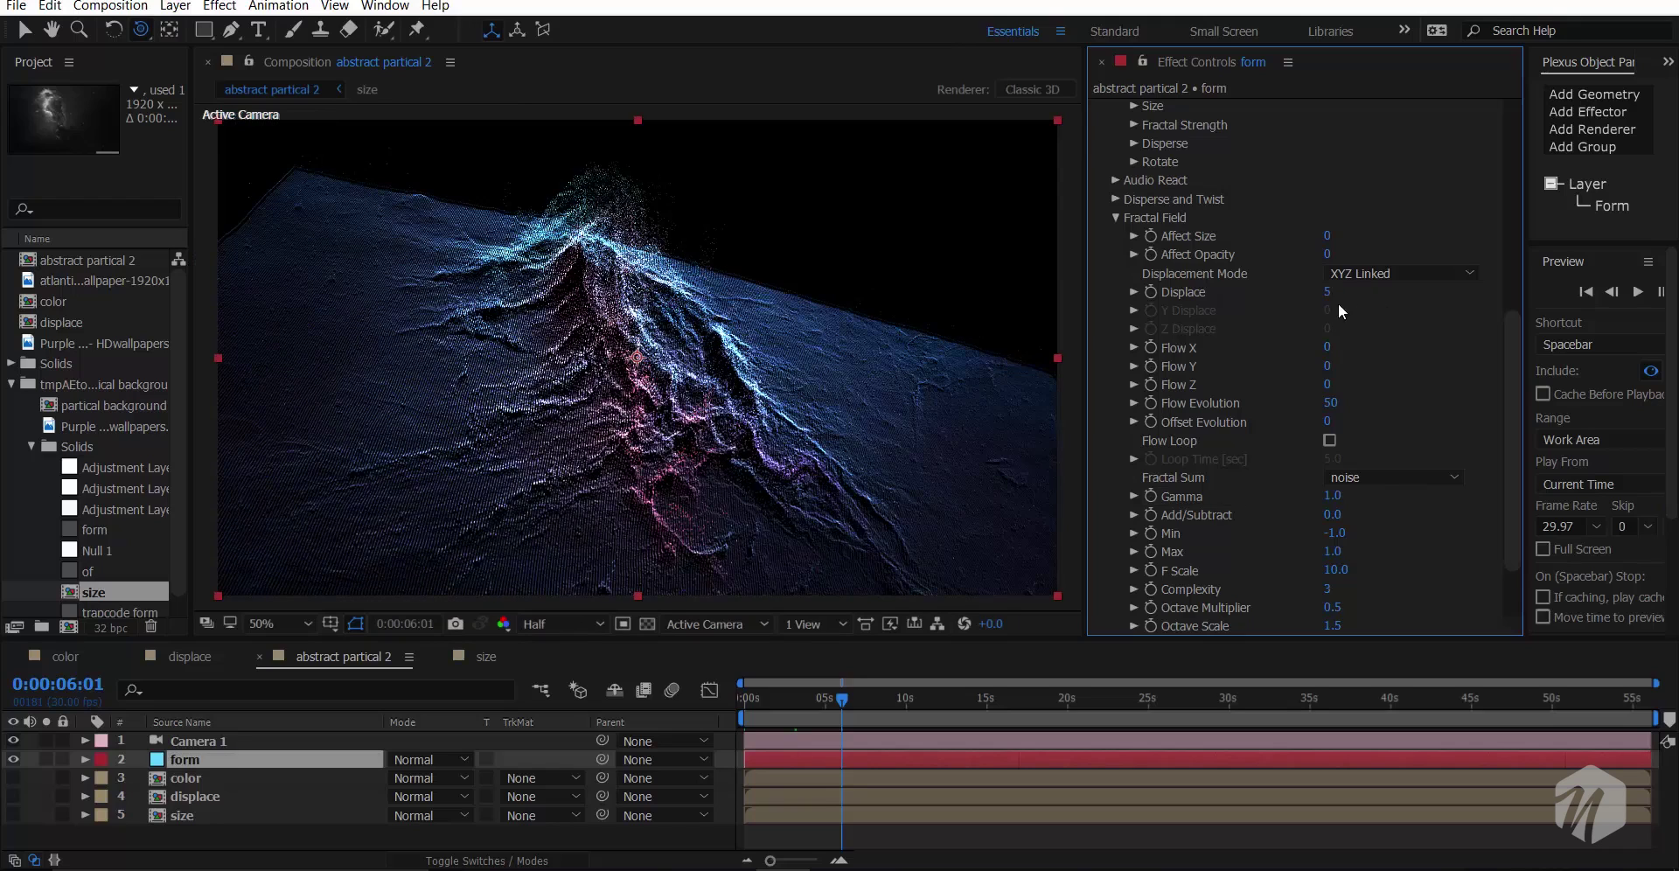
- Try a Fractal Field Affect Size of 3 on the form and set it back to 0
click(1327, 236)
text(3)
key(Return)
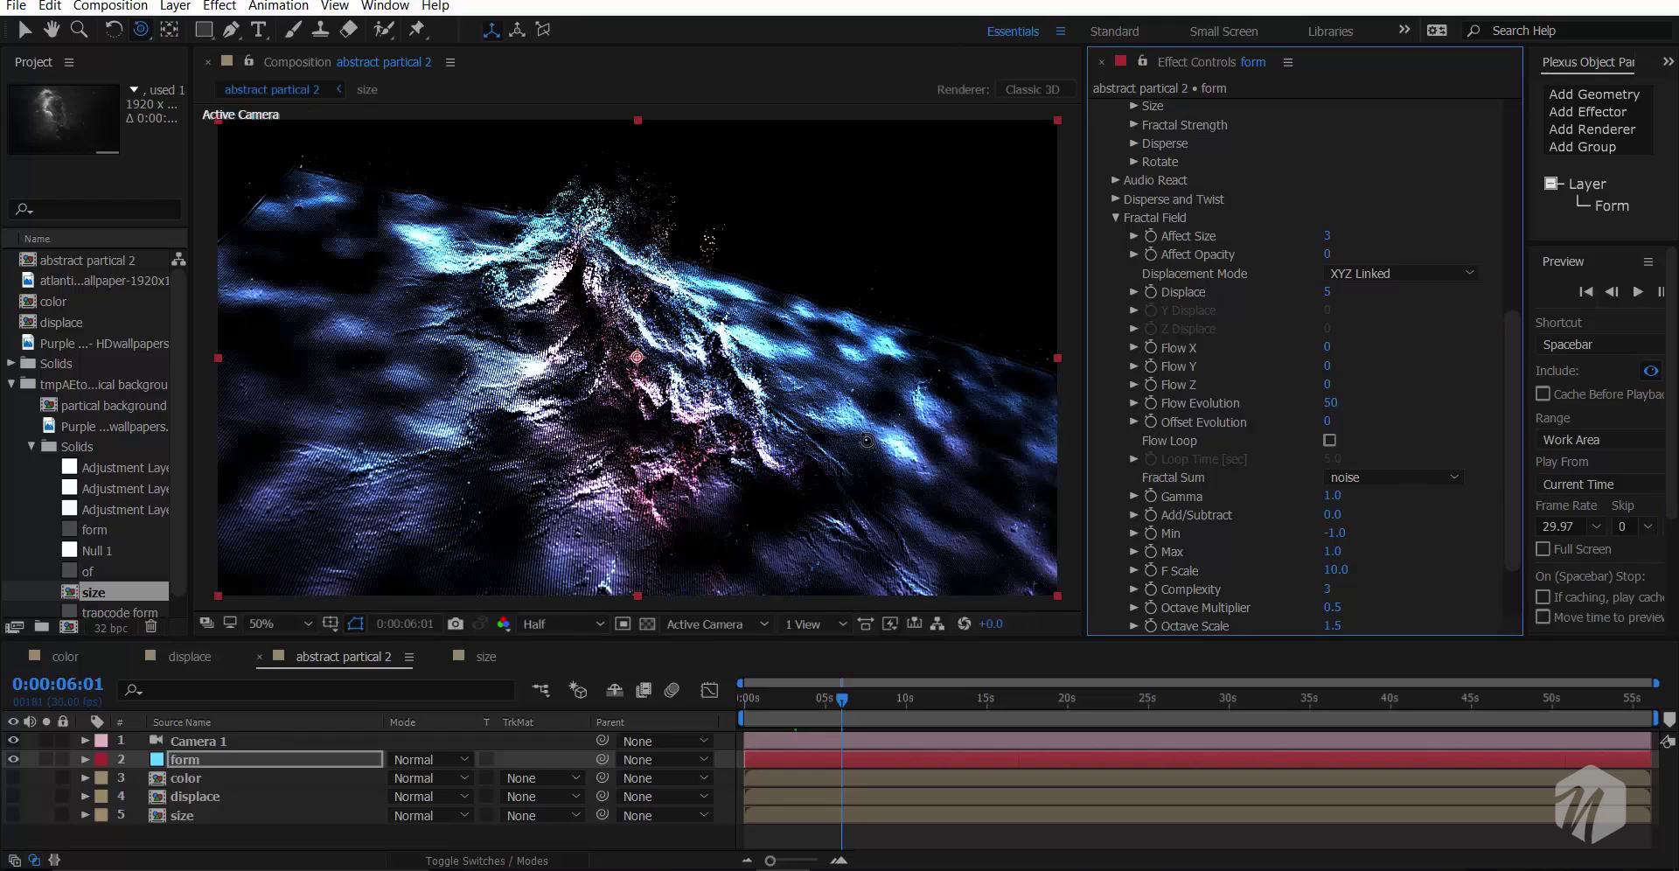
click(1327, 237)
text(0)
click(1418, 241)
- Try Disperse values of 14 and 4 in the form's Disperse and Twist settings, and set Disperse back to 0
scroll(1414, 390, up, 1)
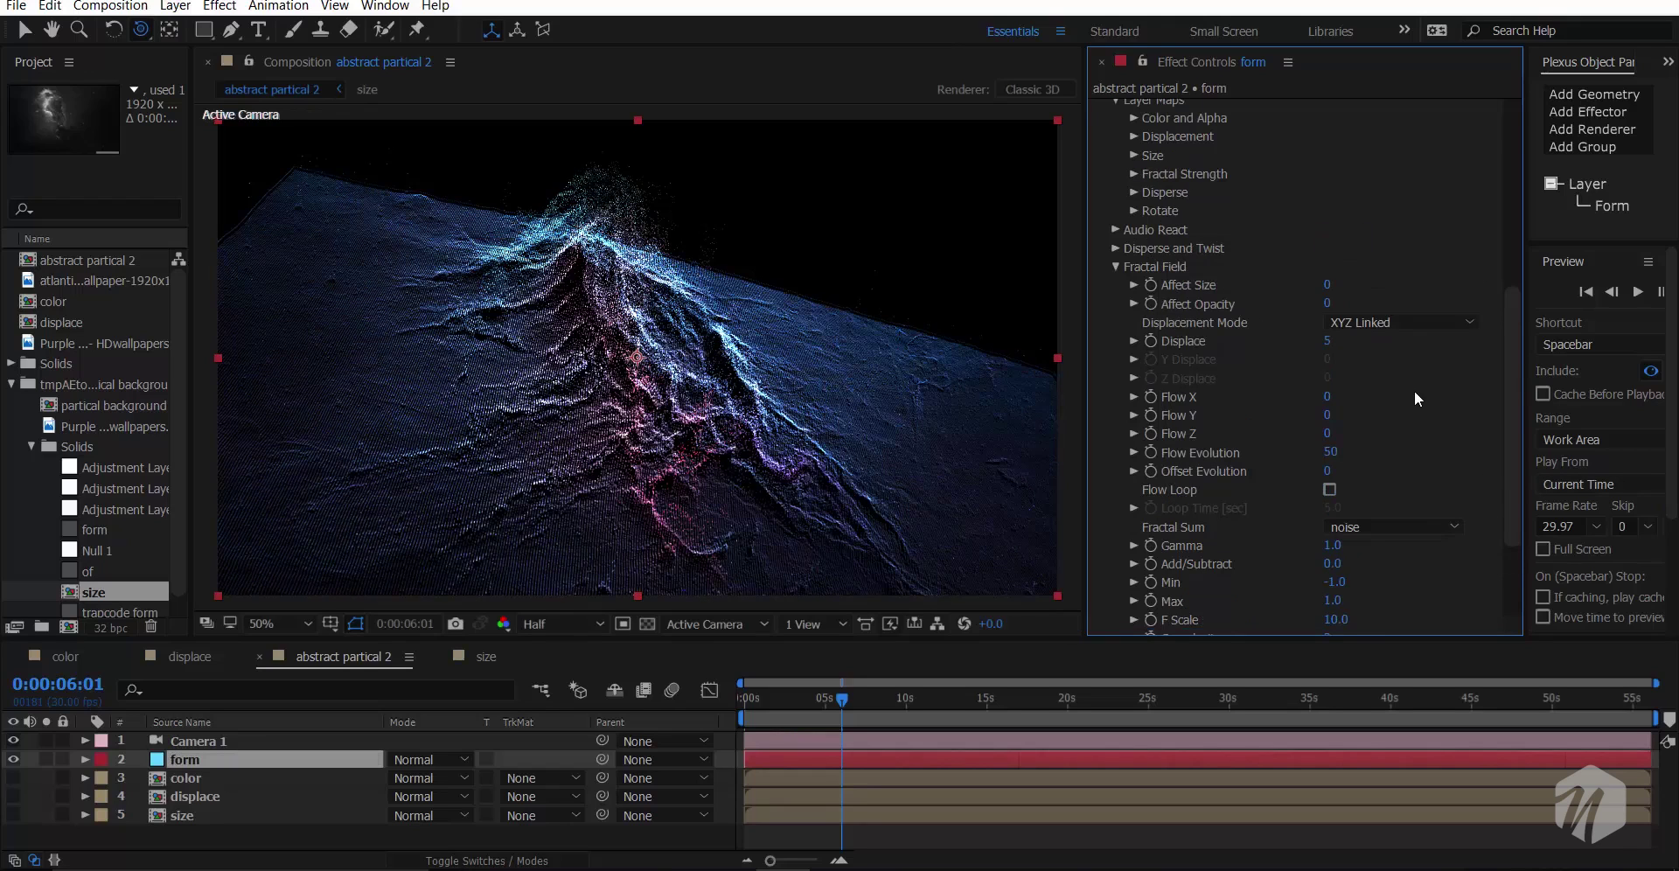
click(1114, 267)
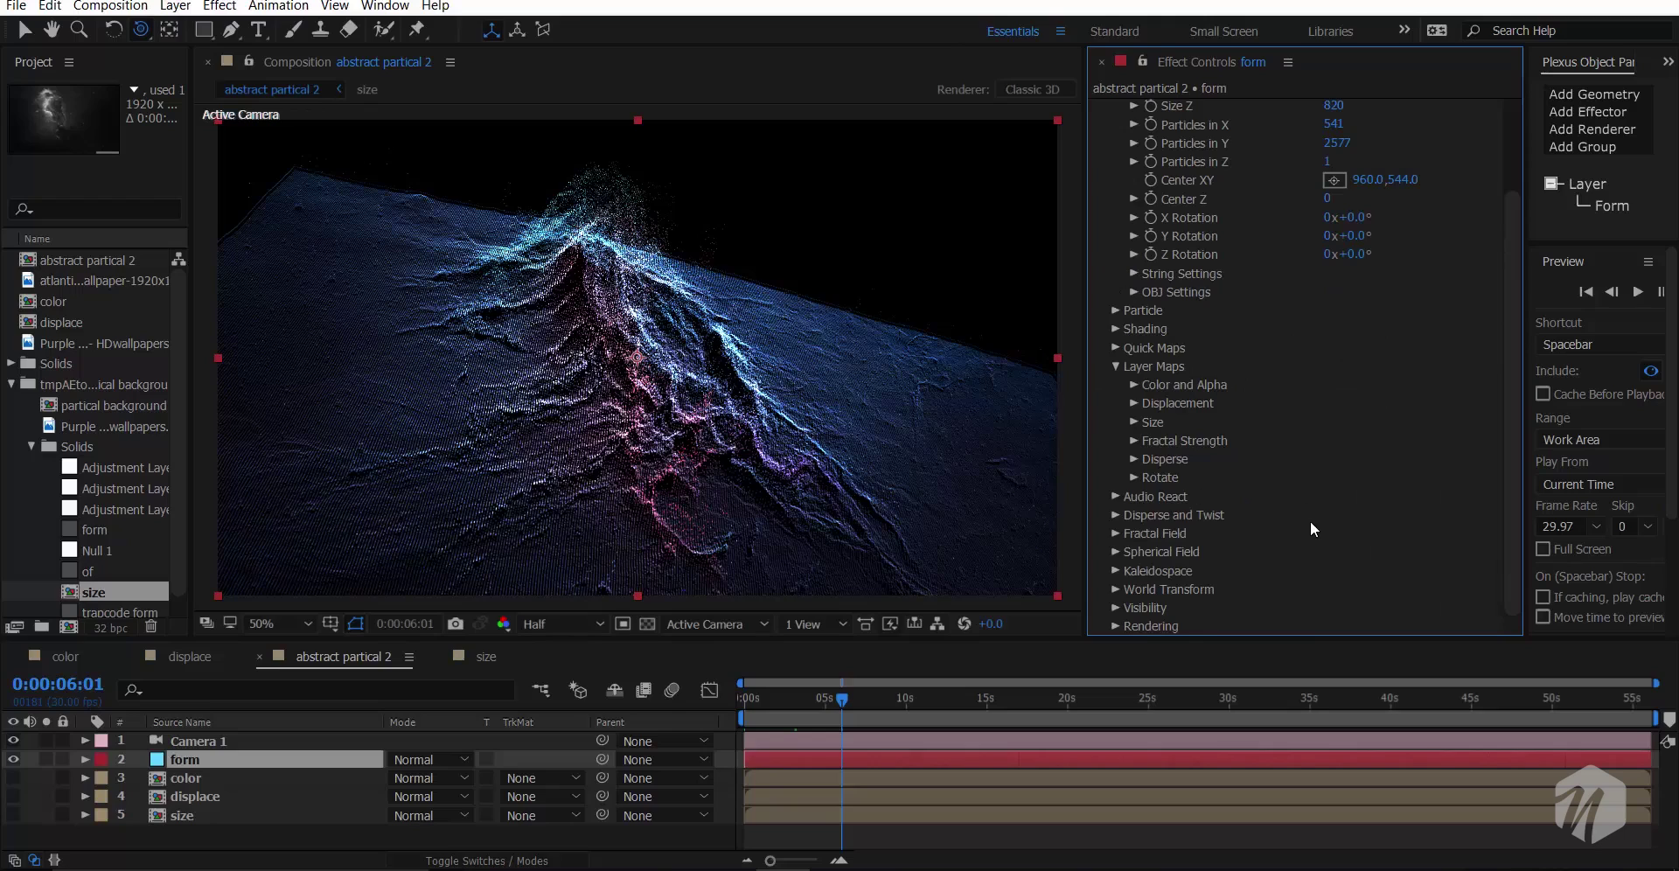
click(1114, 515)
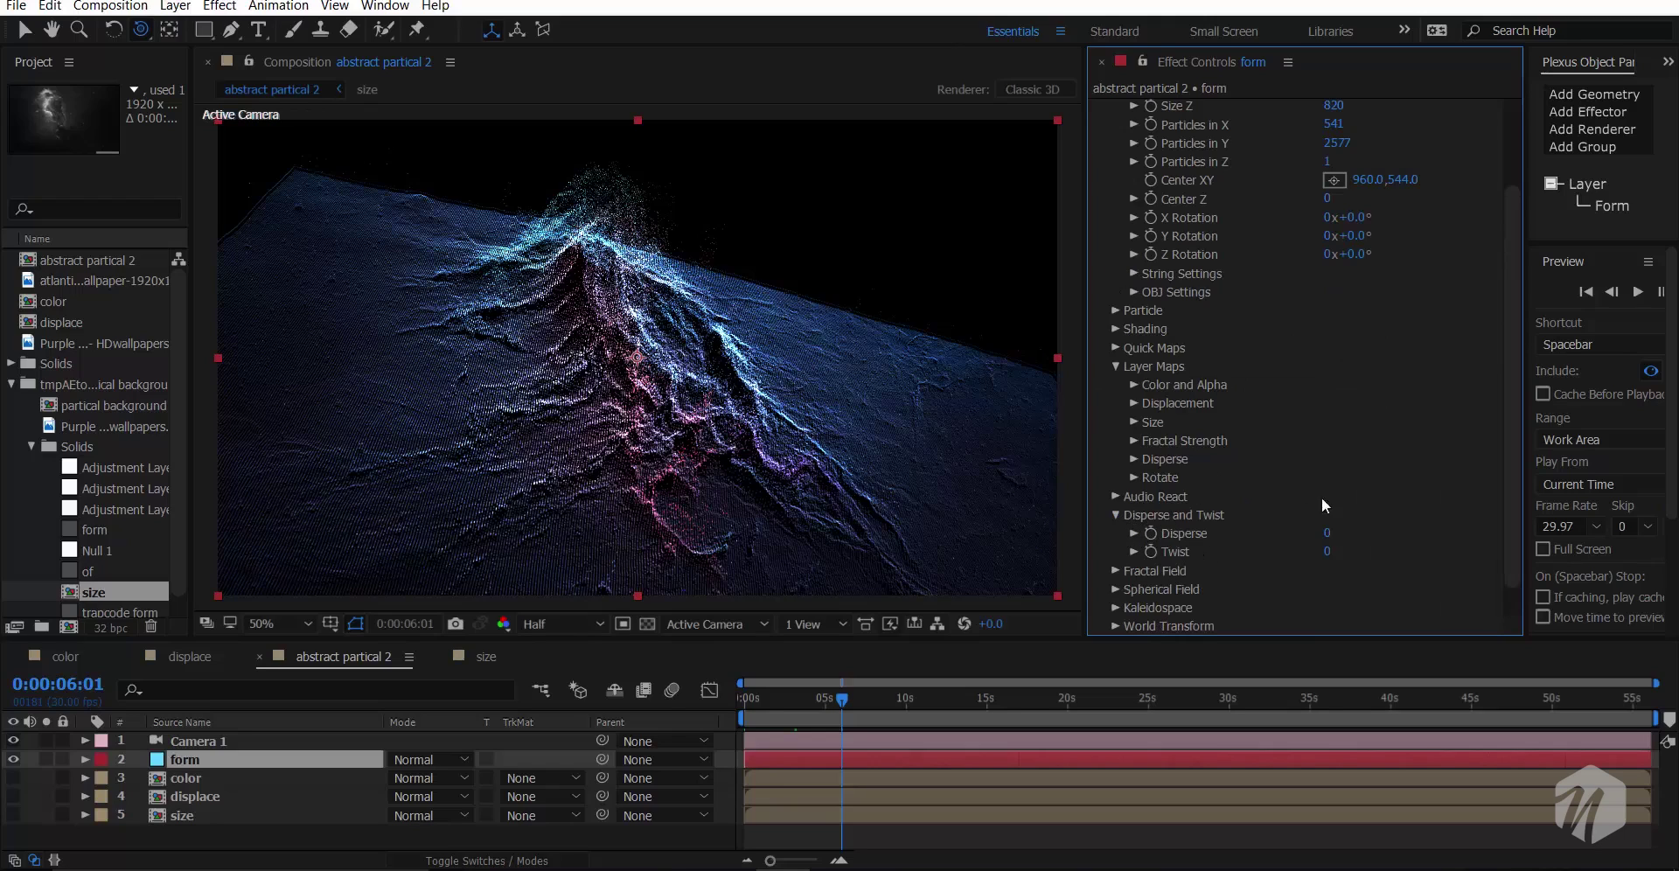
drag(1333, 534, 1450, 568)
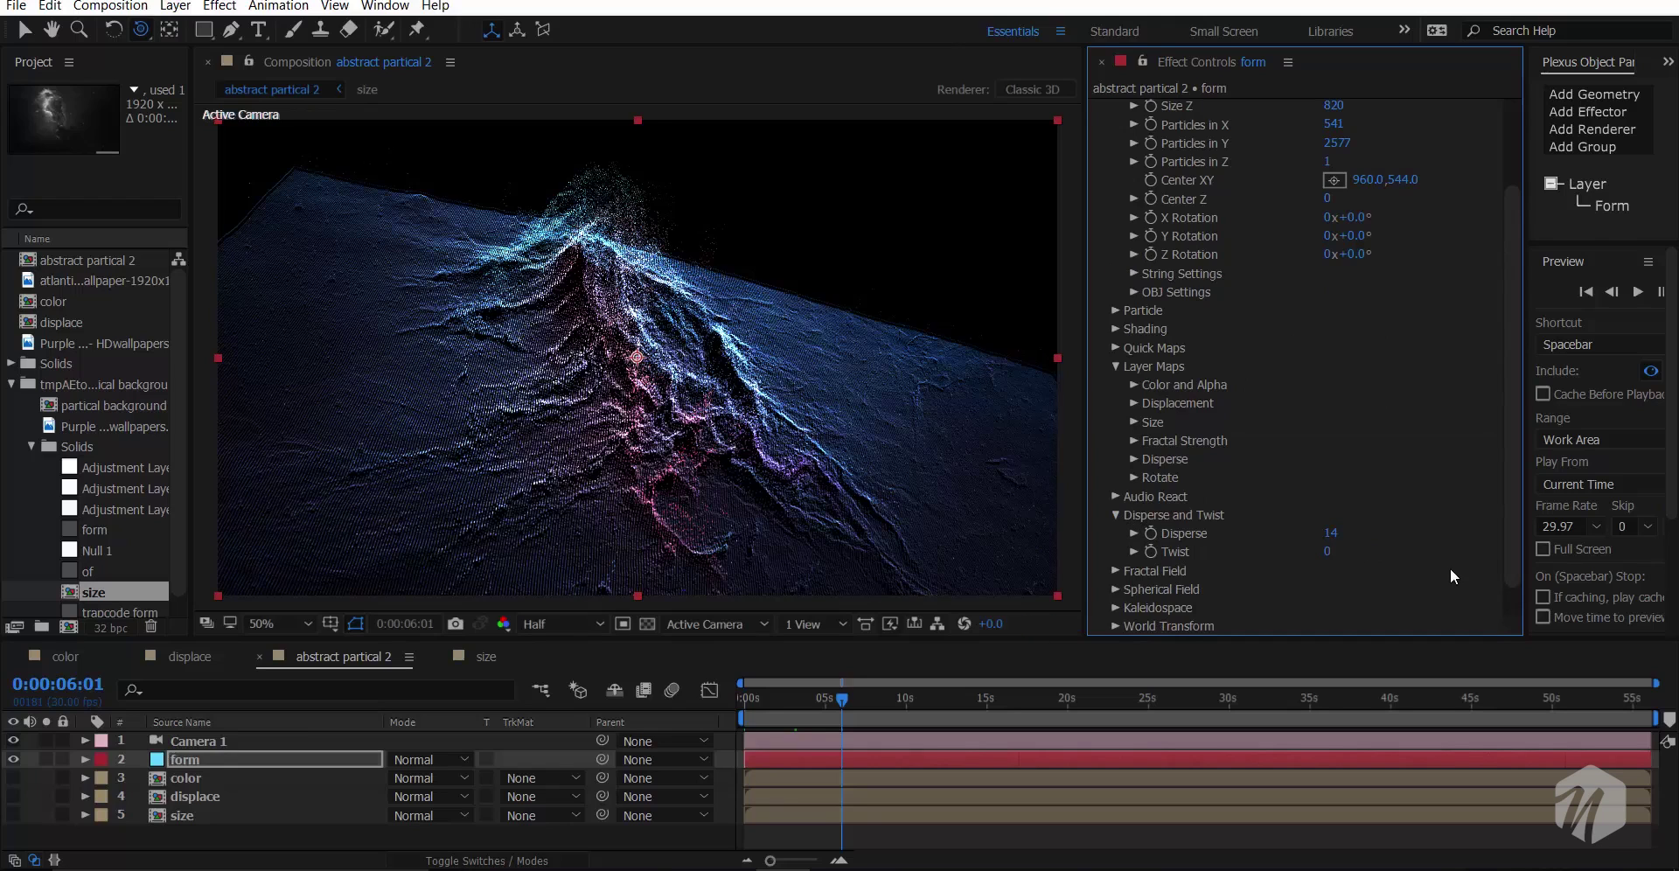
click(1333, 534)
text(4)
key(Return)
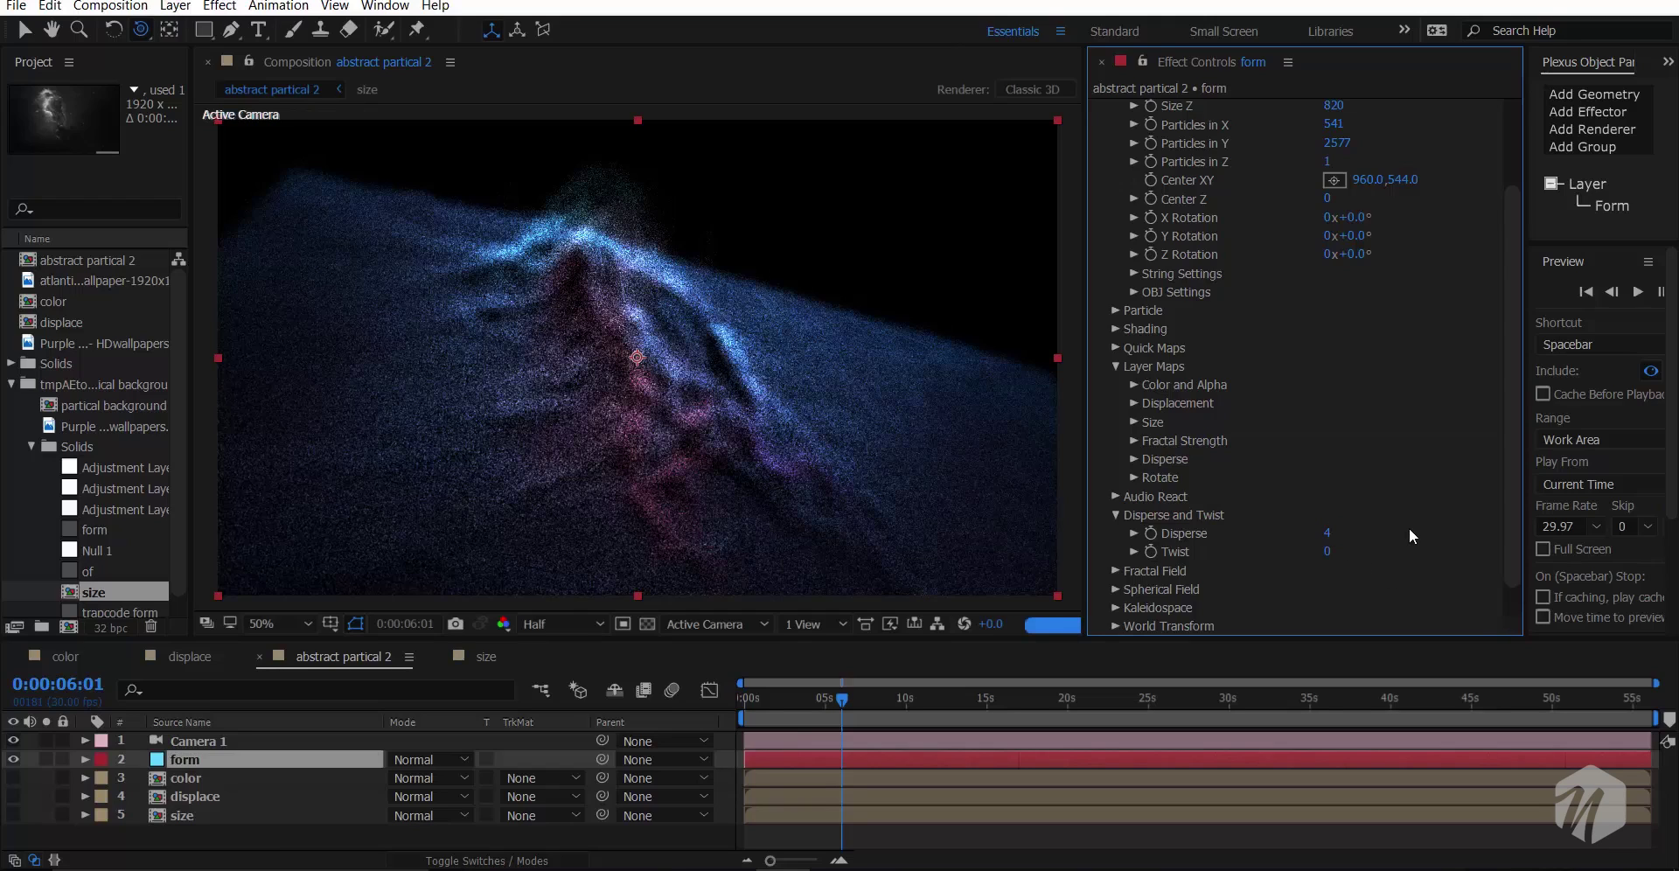
click(1328, 534)
text(0)
key(Return)
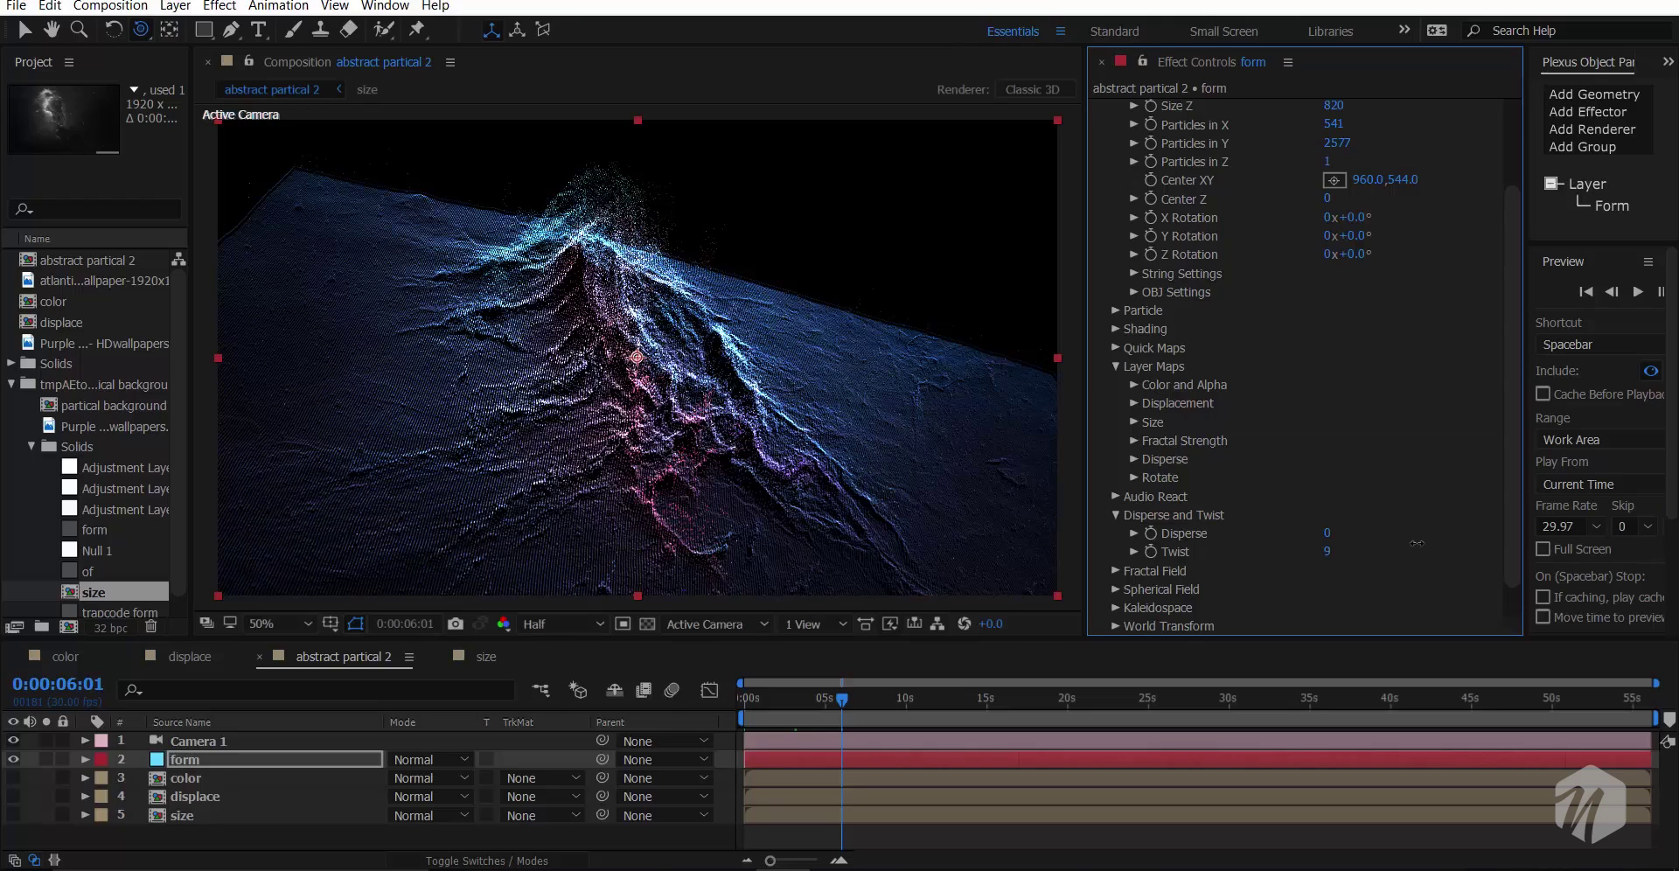
- Try a Twist of 9 on the form and set Twist back to 0
drag(1327, 552, 1416, 543)
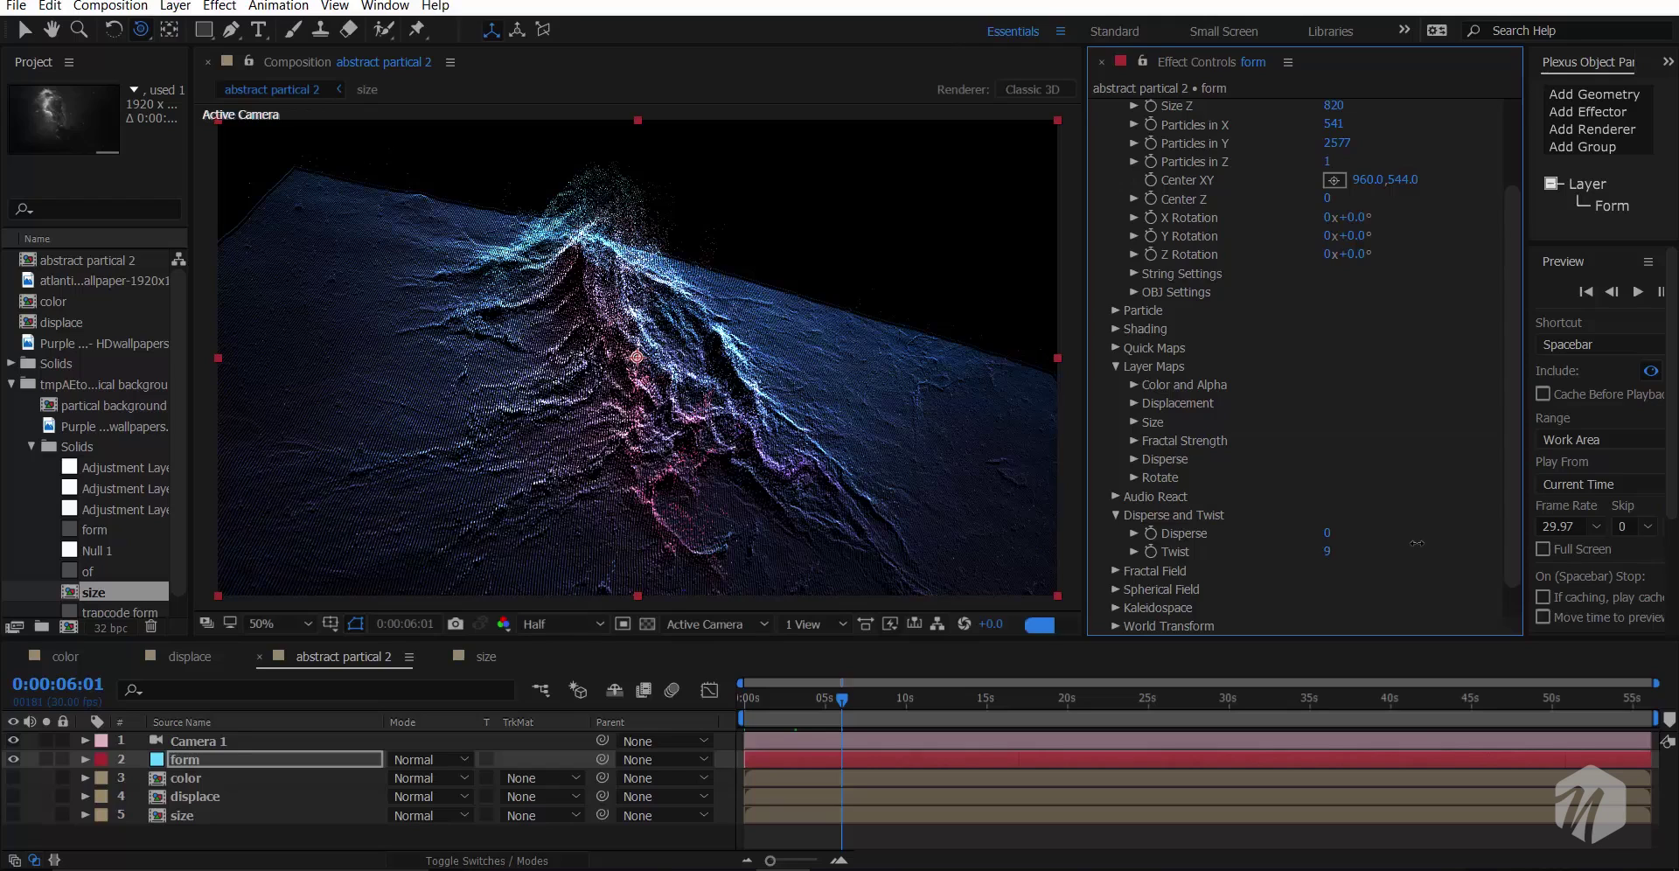
click(1330, 552)
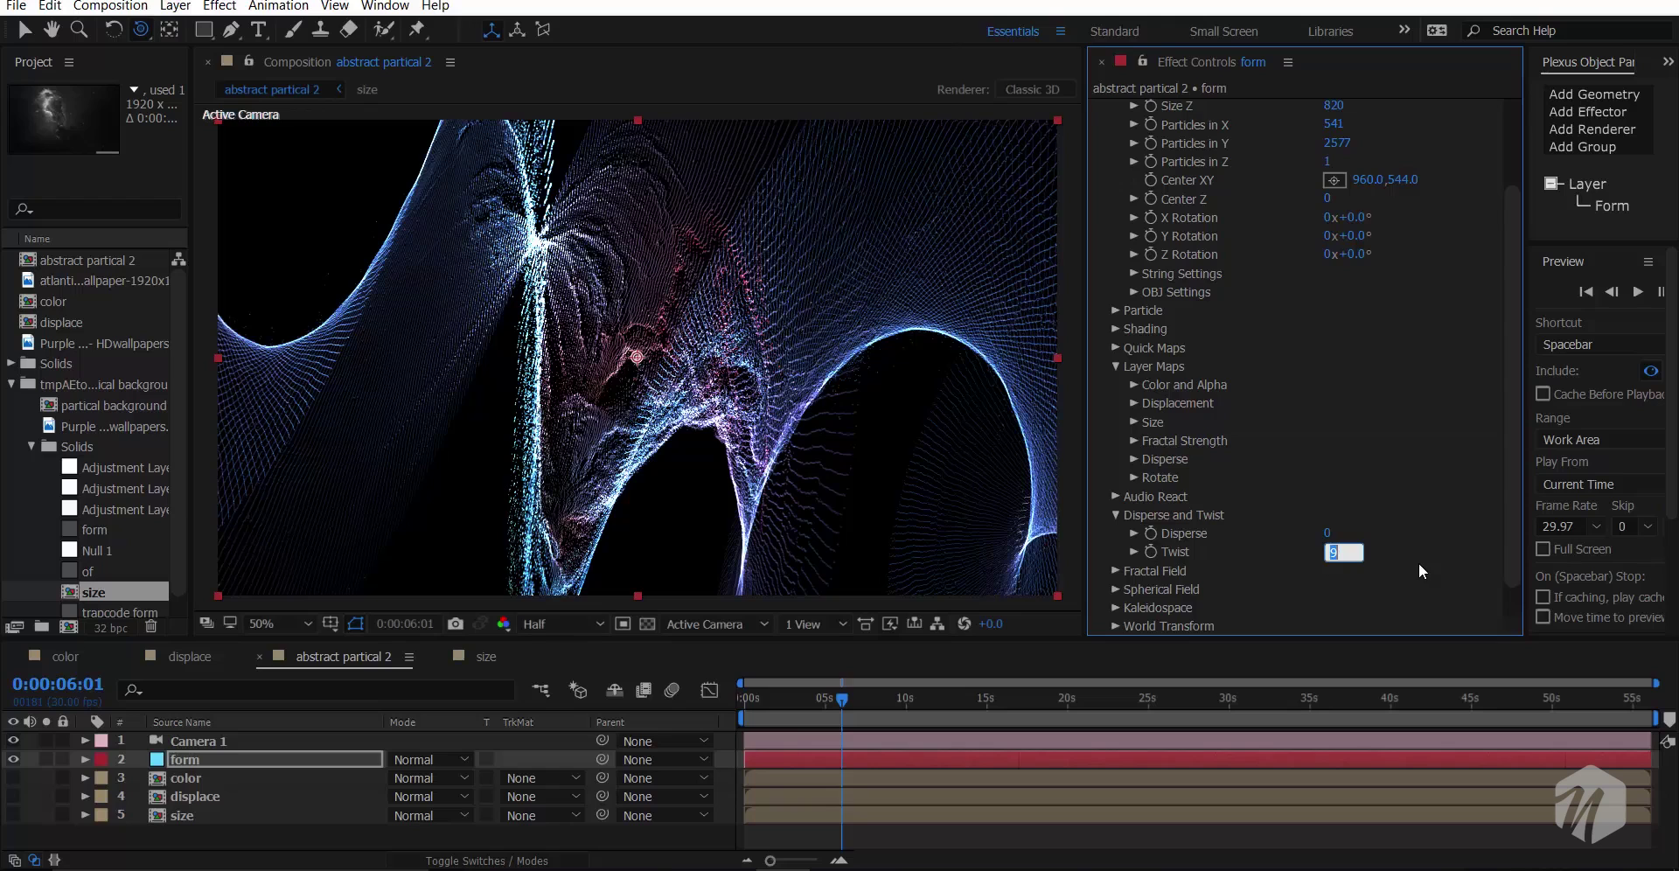
text(0)
key(Return)
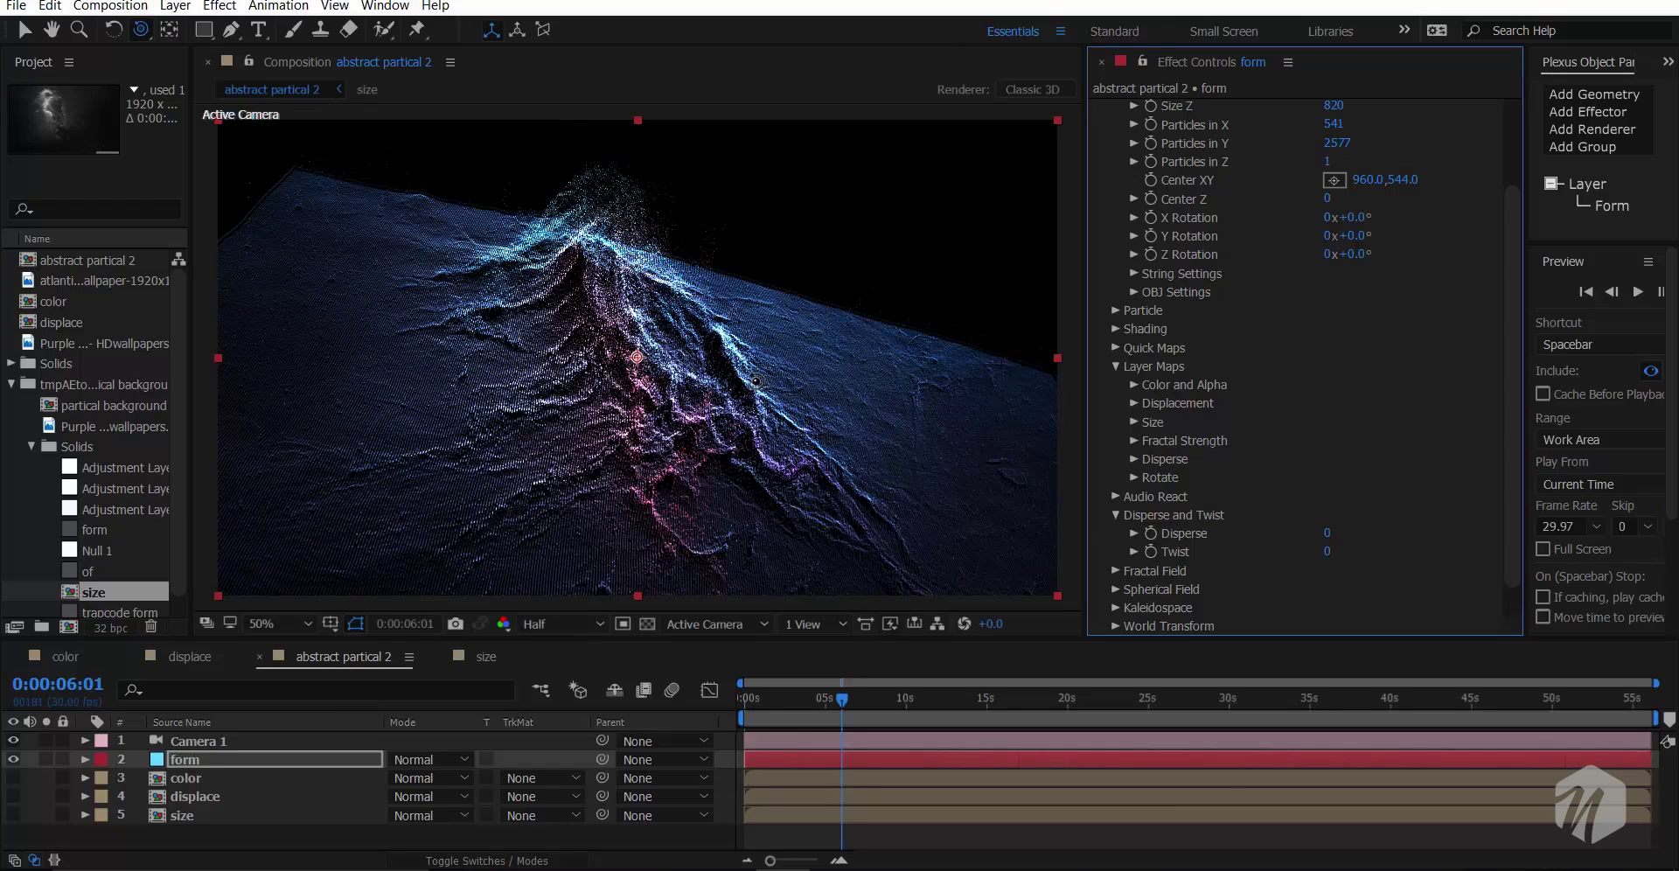
- Pan the camera with the Track XY tool to shift the particle mountain slightly left and up in the frame
key(c)
key(c)
key(c)
key(c)
key(c)
drag(755, 381, 715, 366)
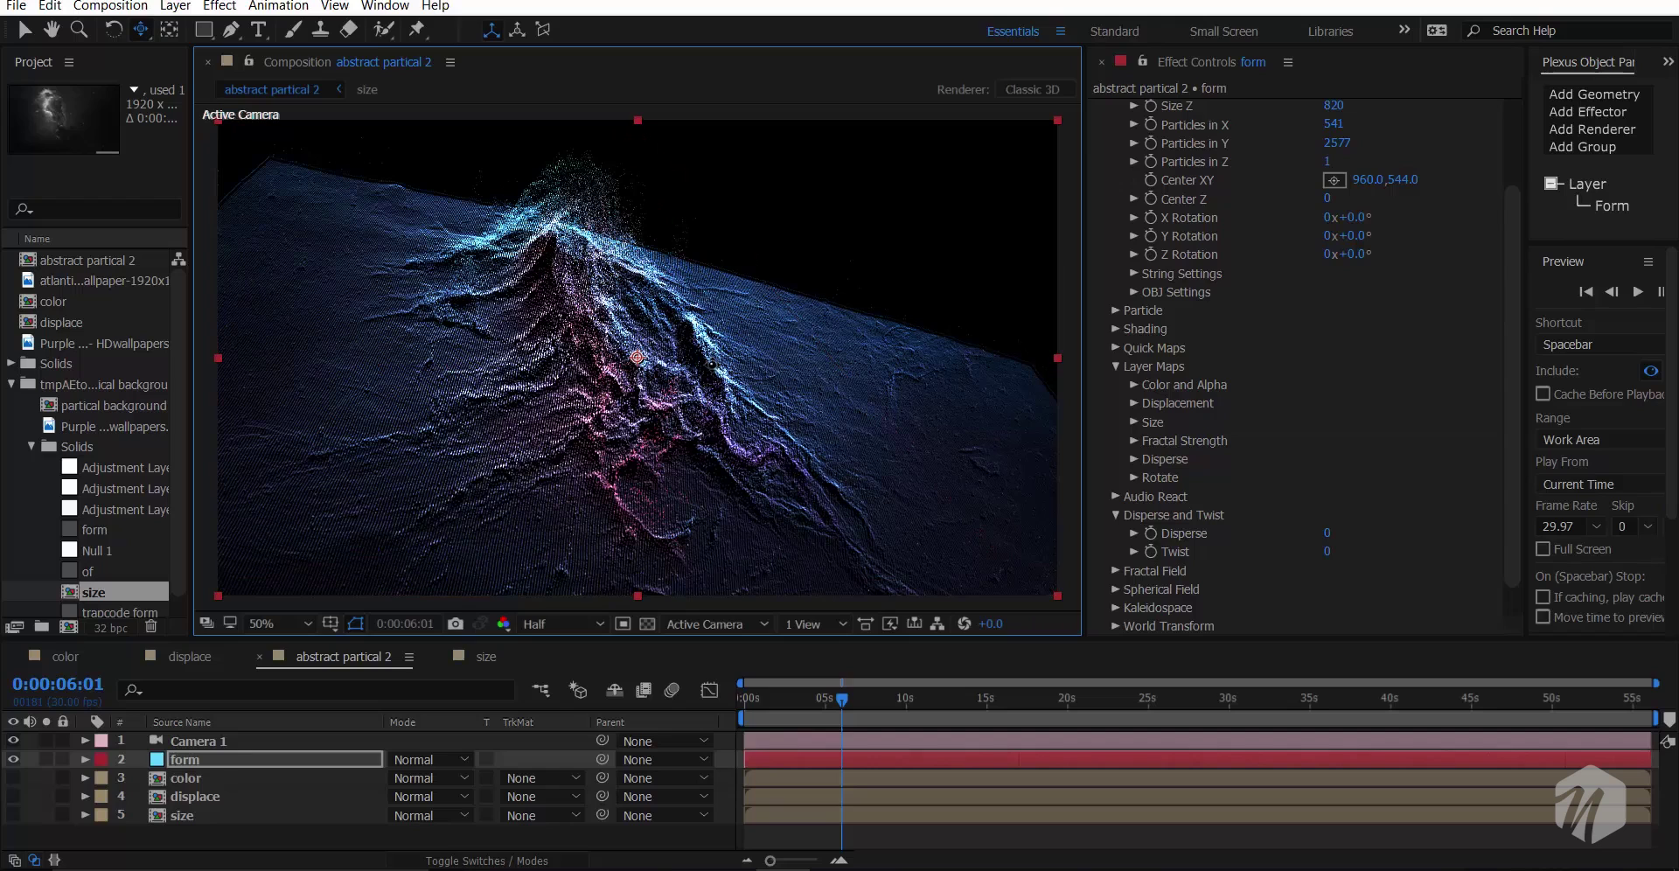
right_click(224, 837)
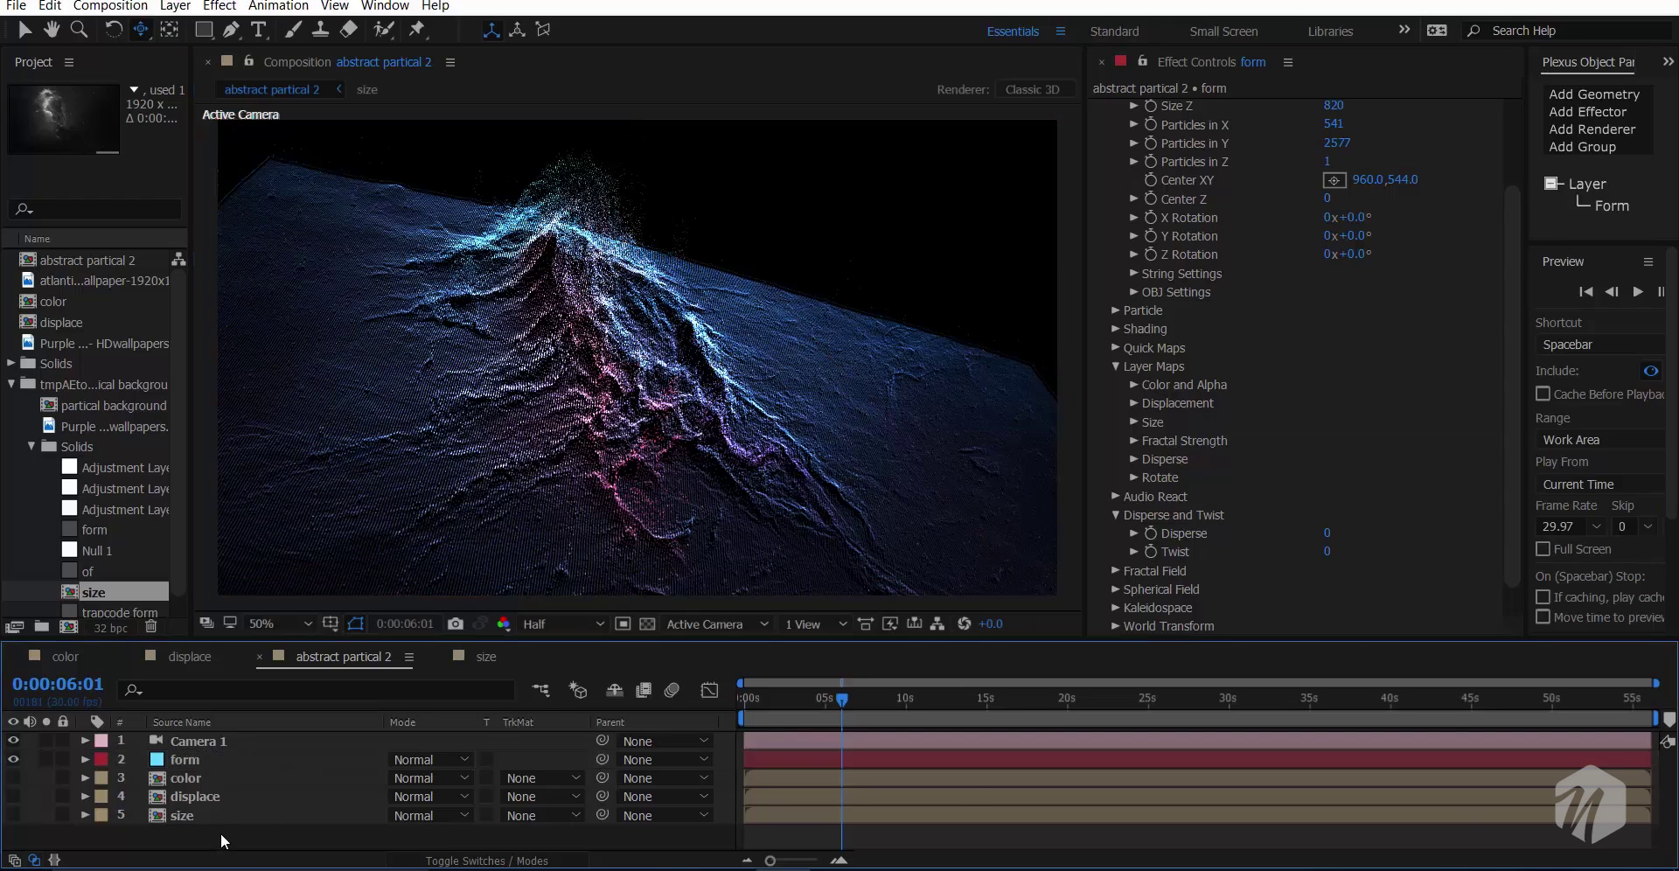
mouse_move(316, 662)
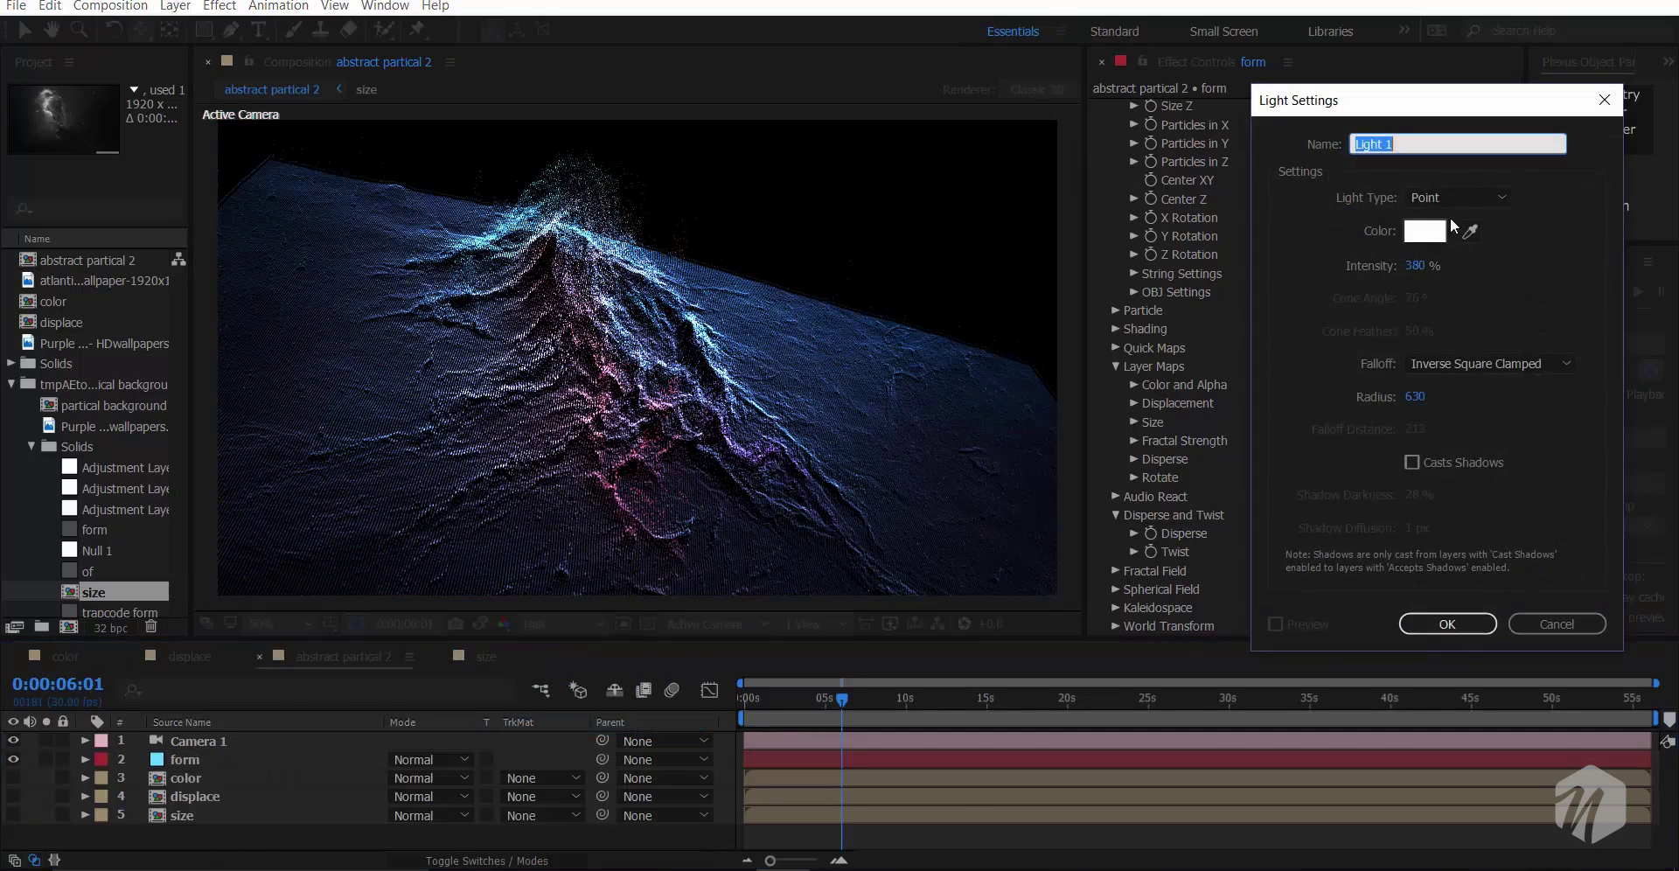
click(1457, 196)
click(1509, 621)
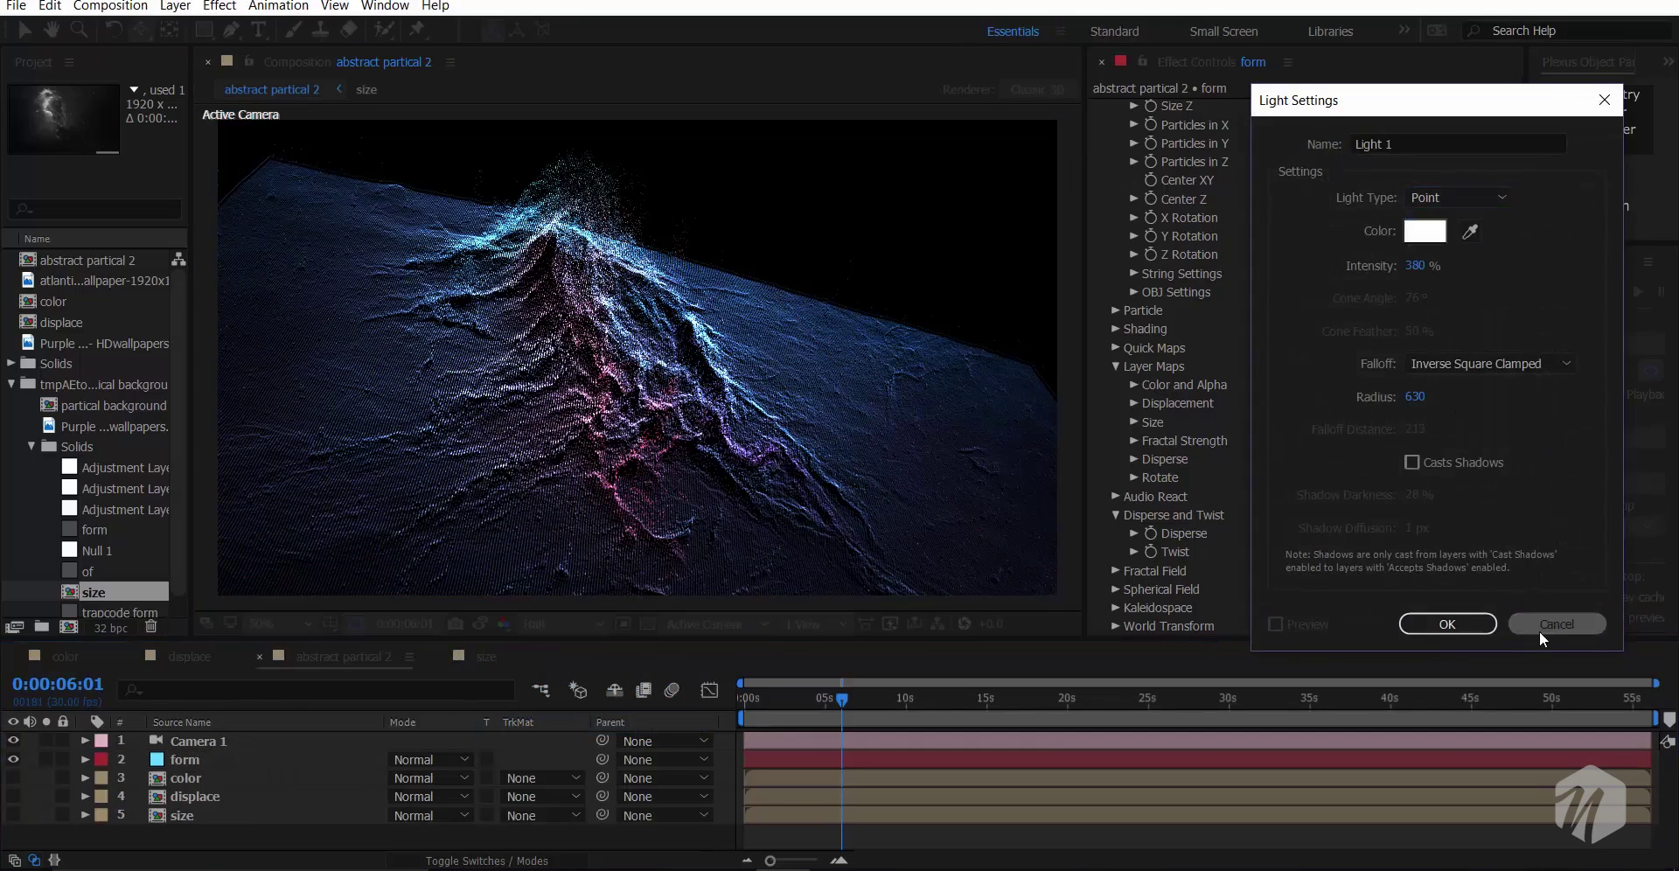
click(1540, 626)
- Create a new 1920 by 1088 px solid layer named "partical support" in the composition
right_click(208, 848)
mouse_move(333, 668)
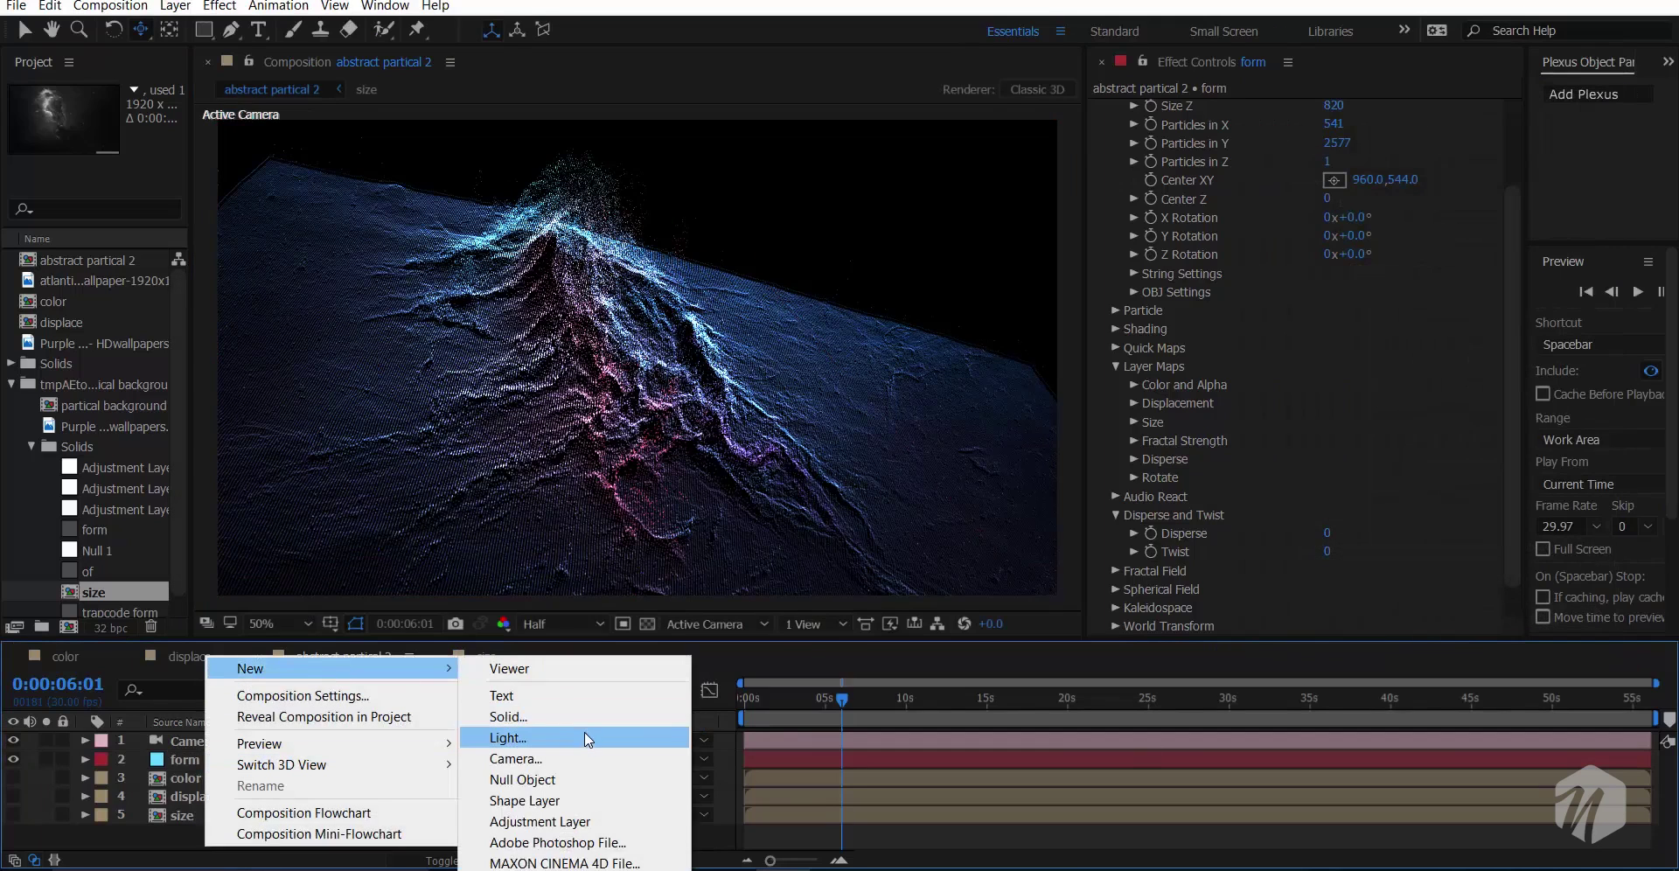
click(542, 717)
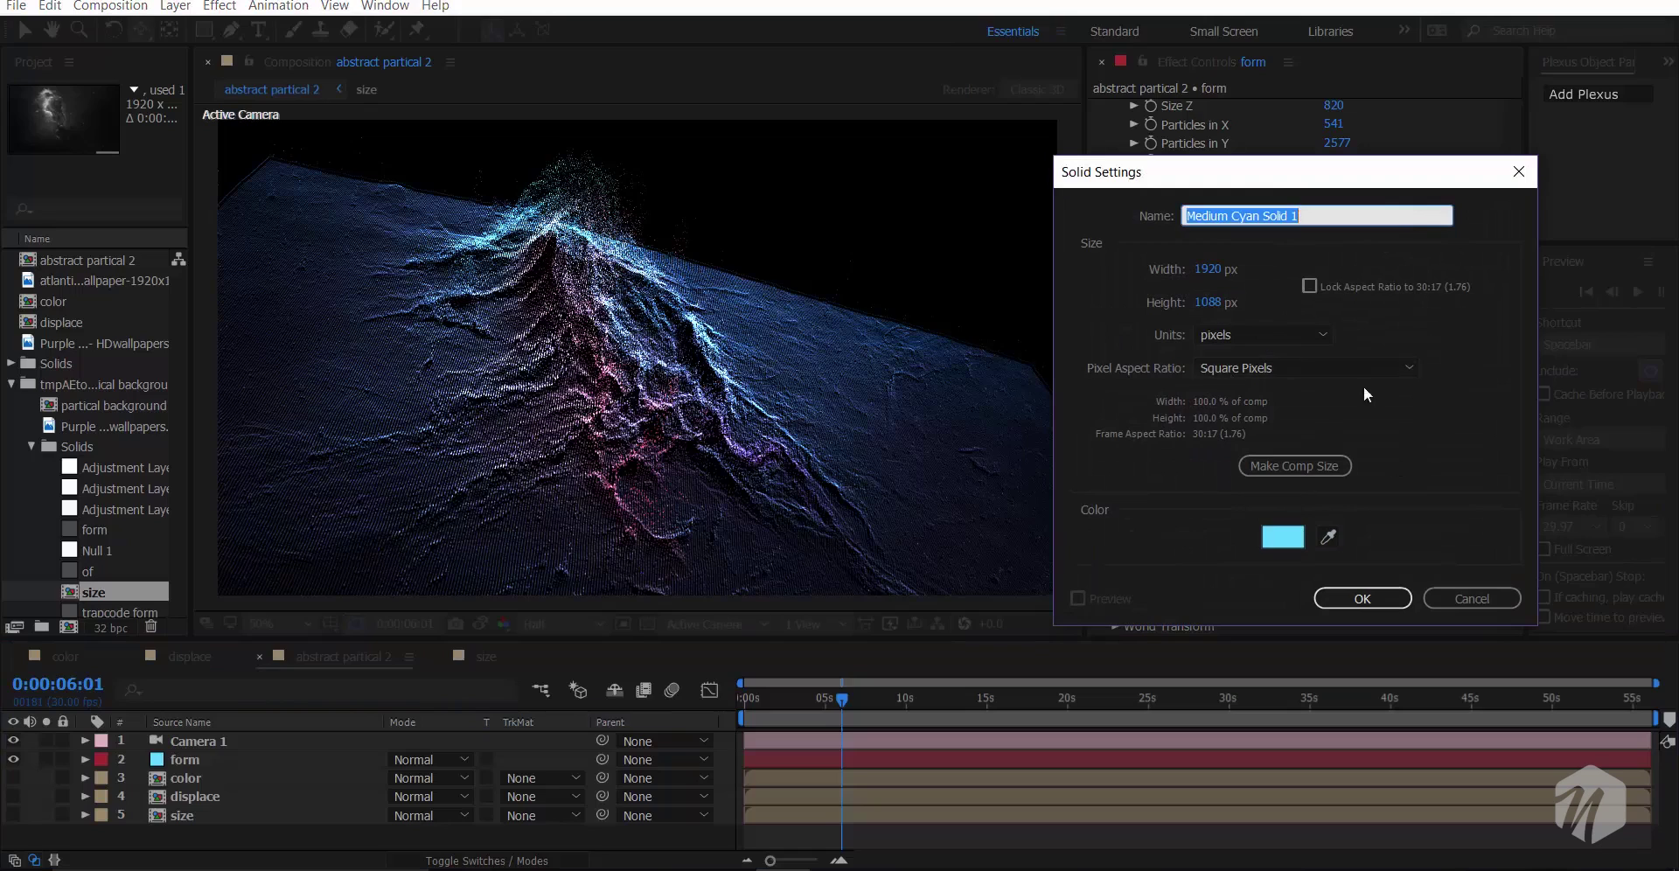
text(partical support)
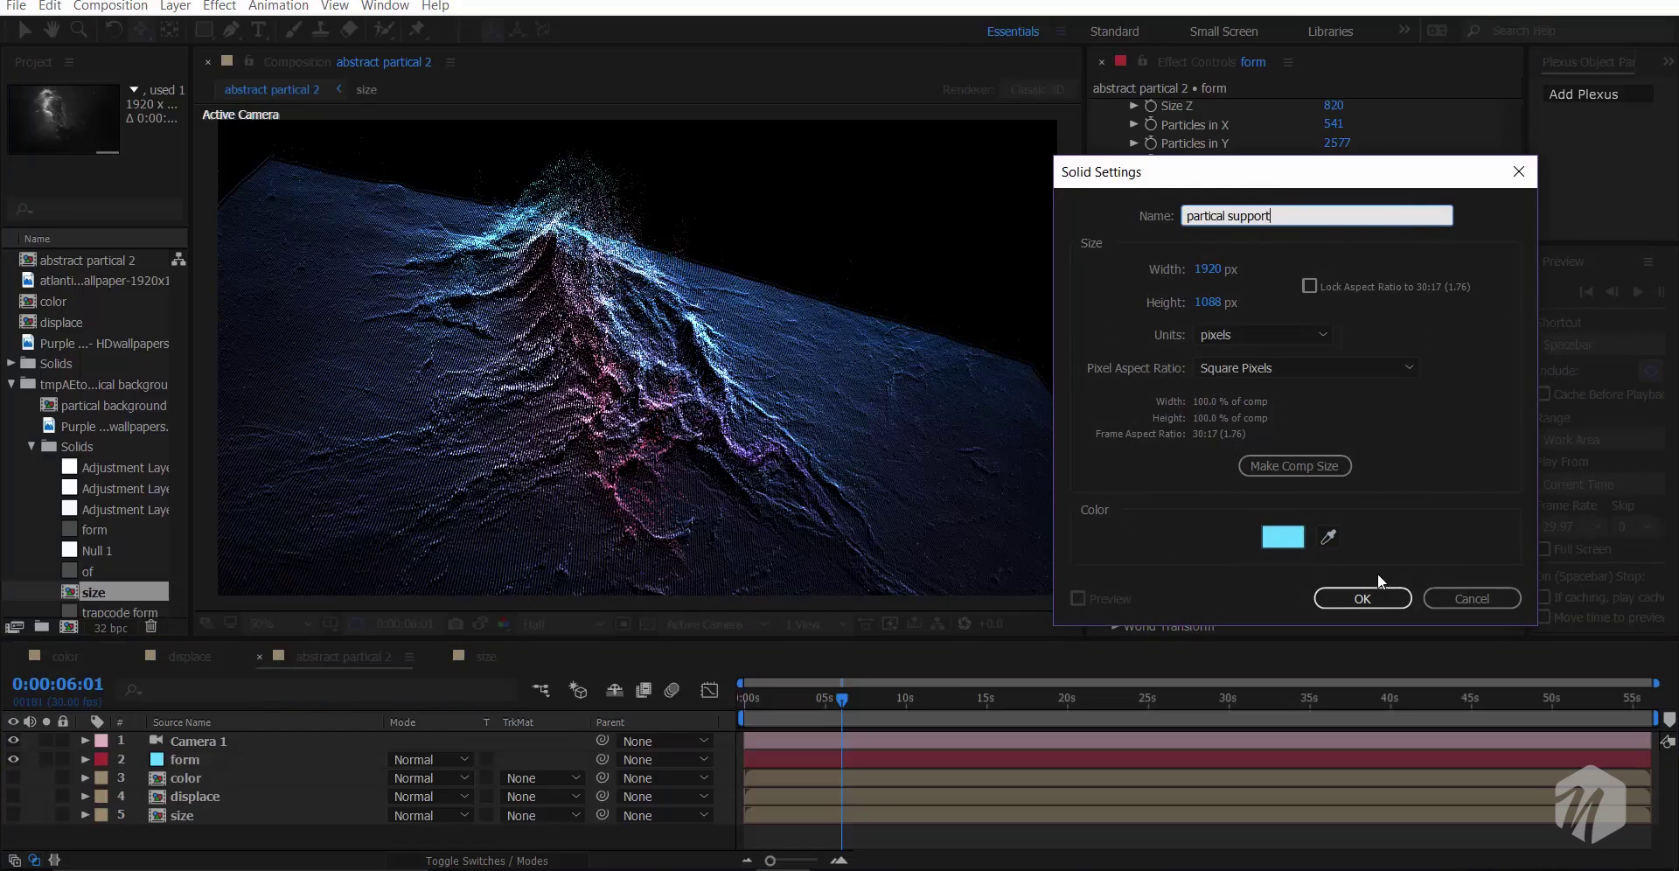
key(Return)
- Apply the Form effect to the partical support layer and solo that layer
key(ctrl+space)
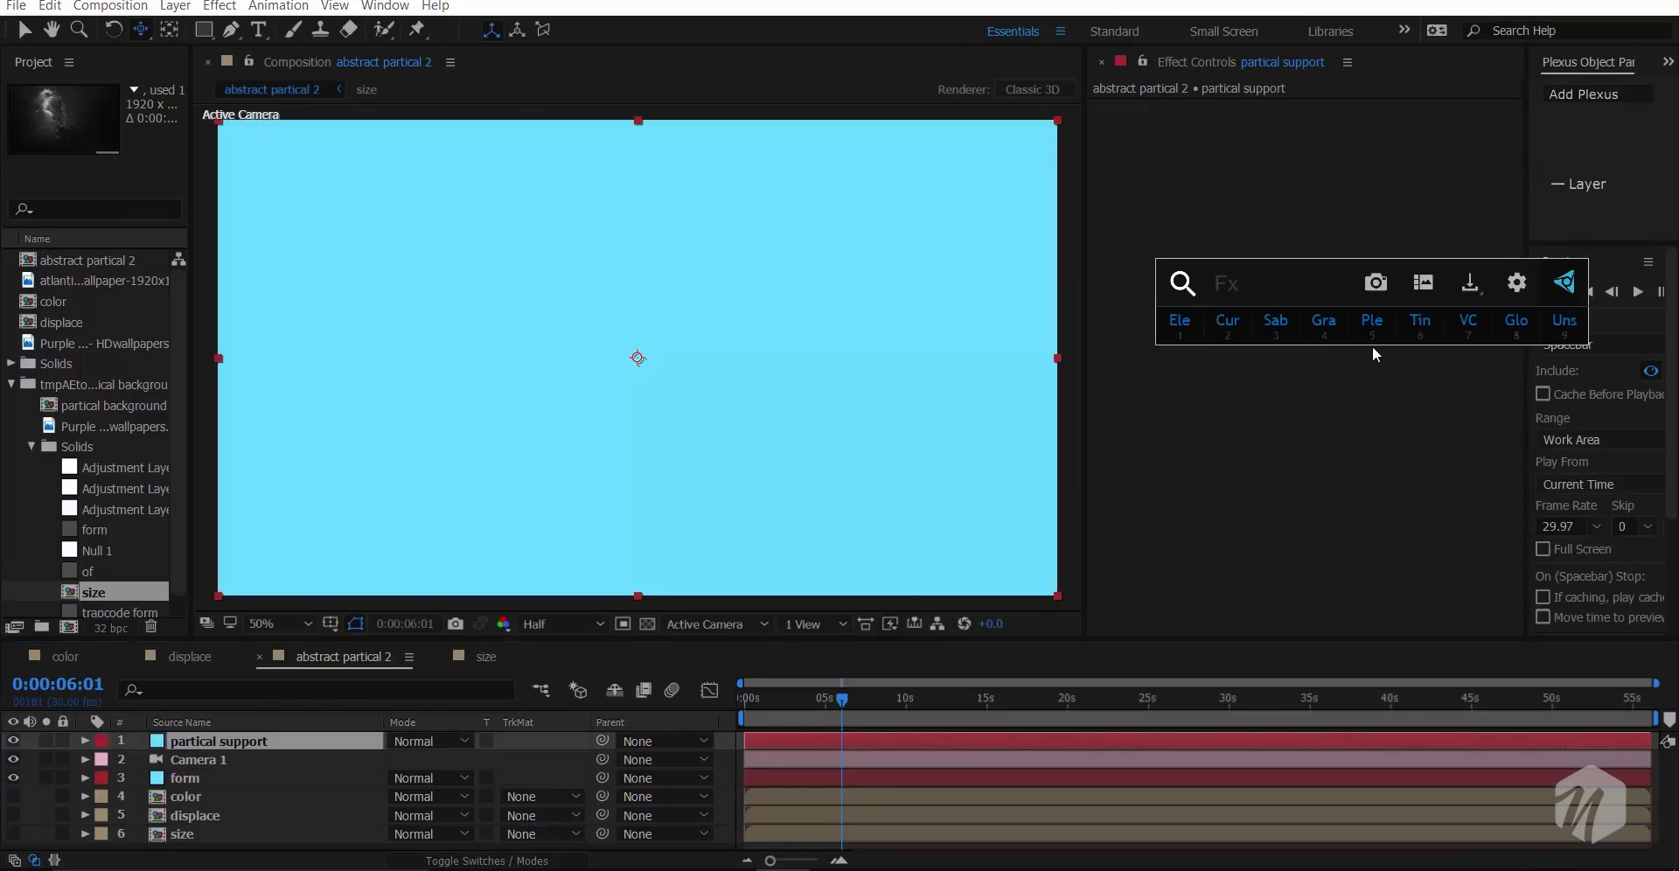
text(form)
key(Return)
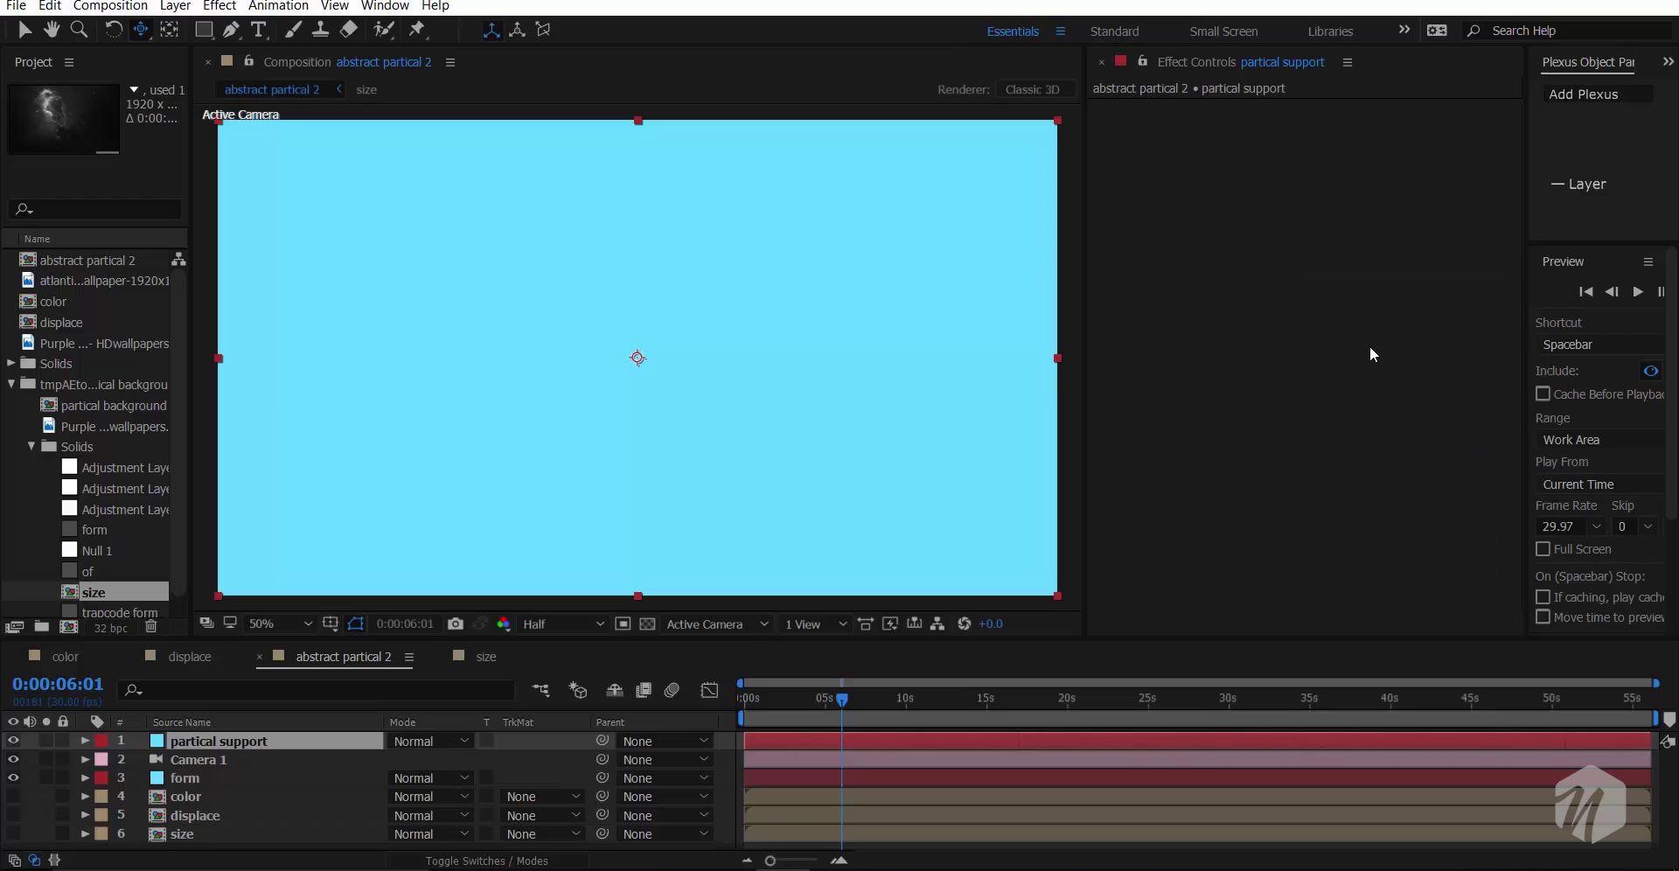
key(ctrl+space)
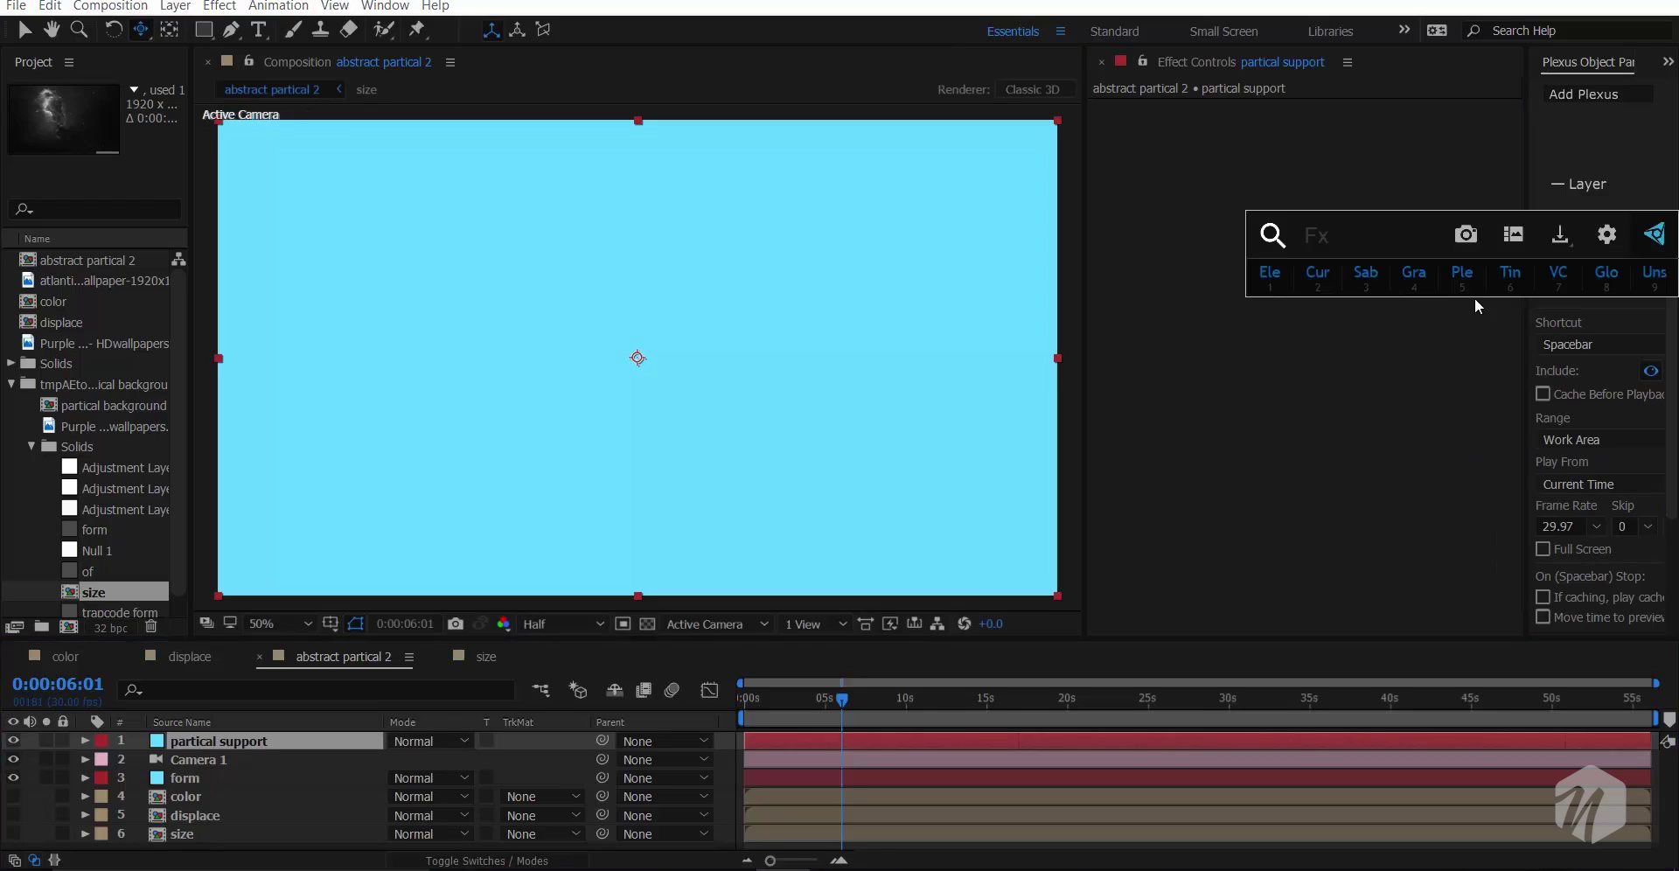
text(form)
key(Return)
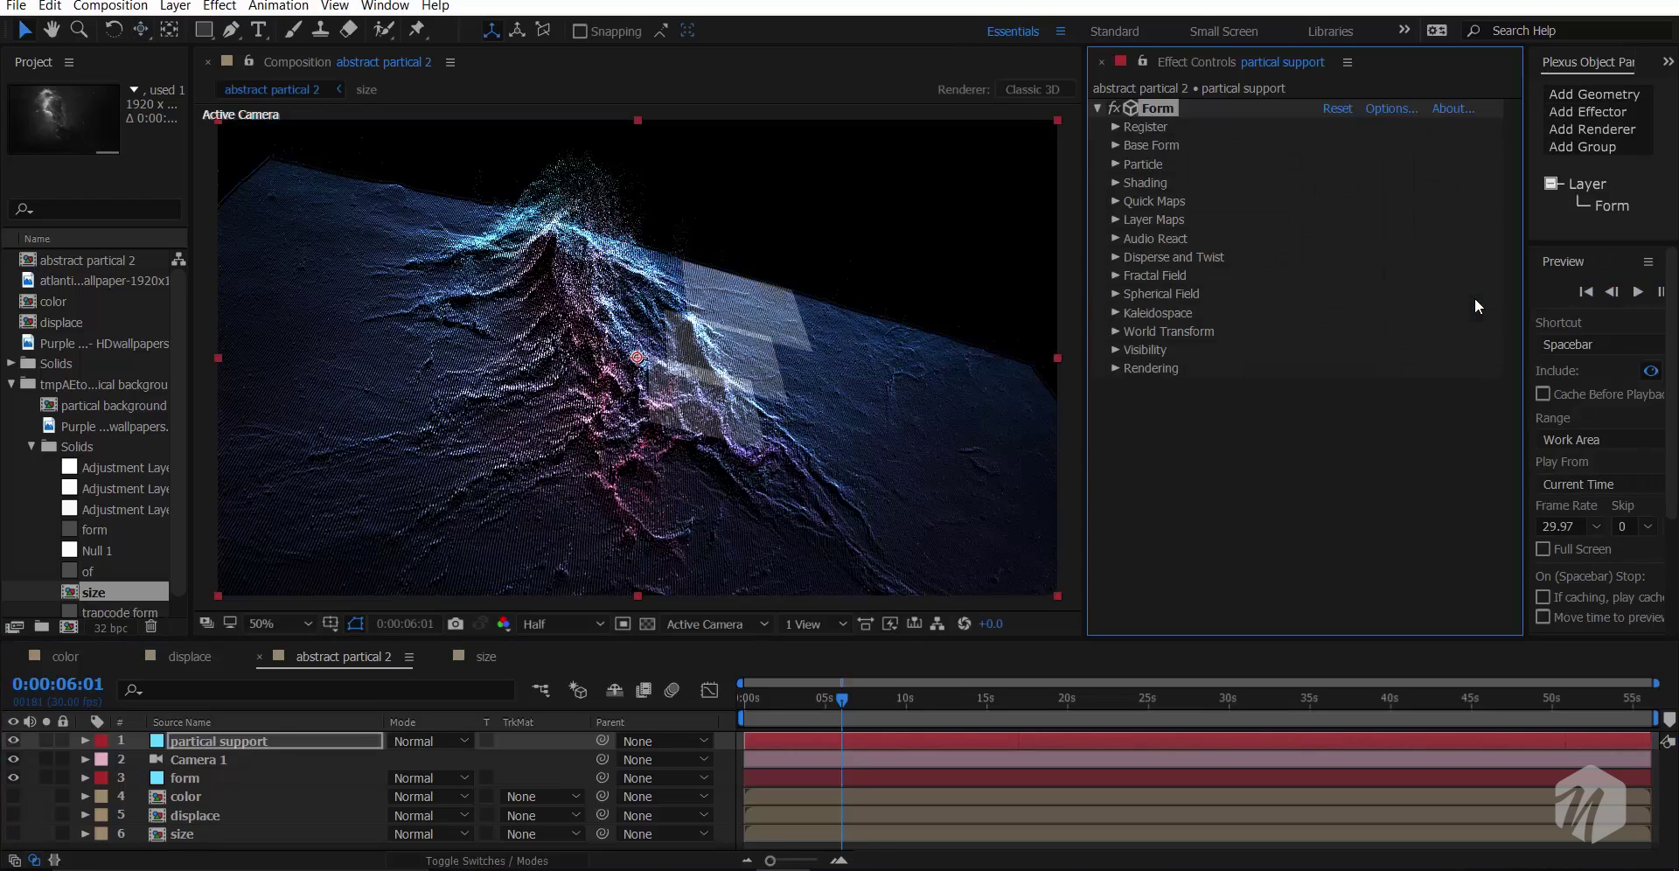
click(45, 741)
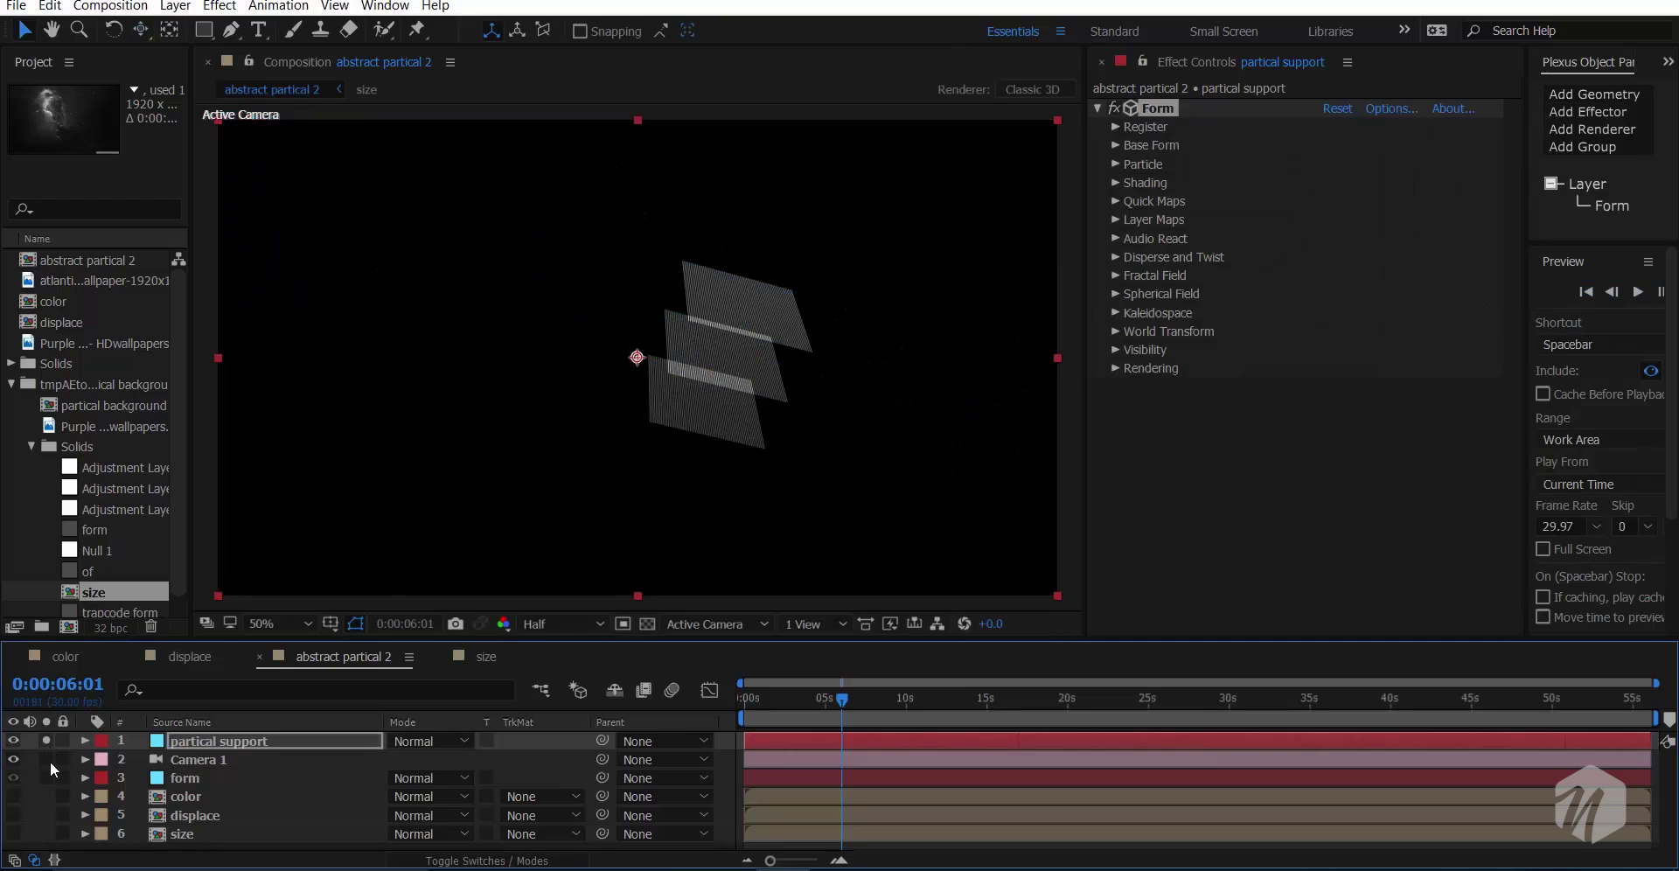
- Set the support form's Particles in Z to 1, Size X to 17800, Size Y to 12500, Particles in X to 290 and Y to 222
click(1124, 147)
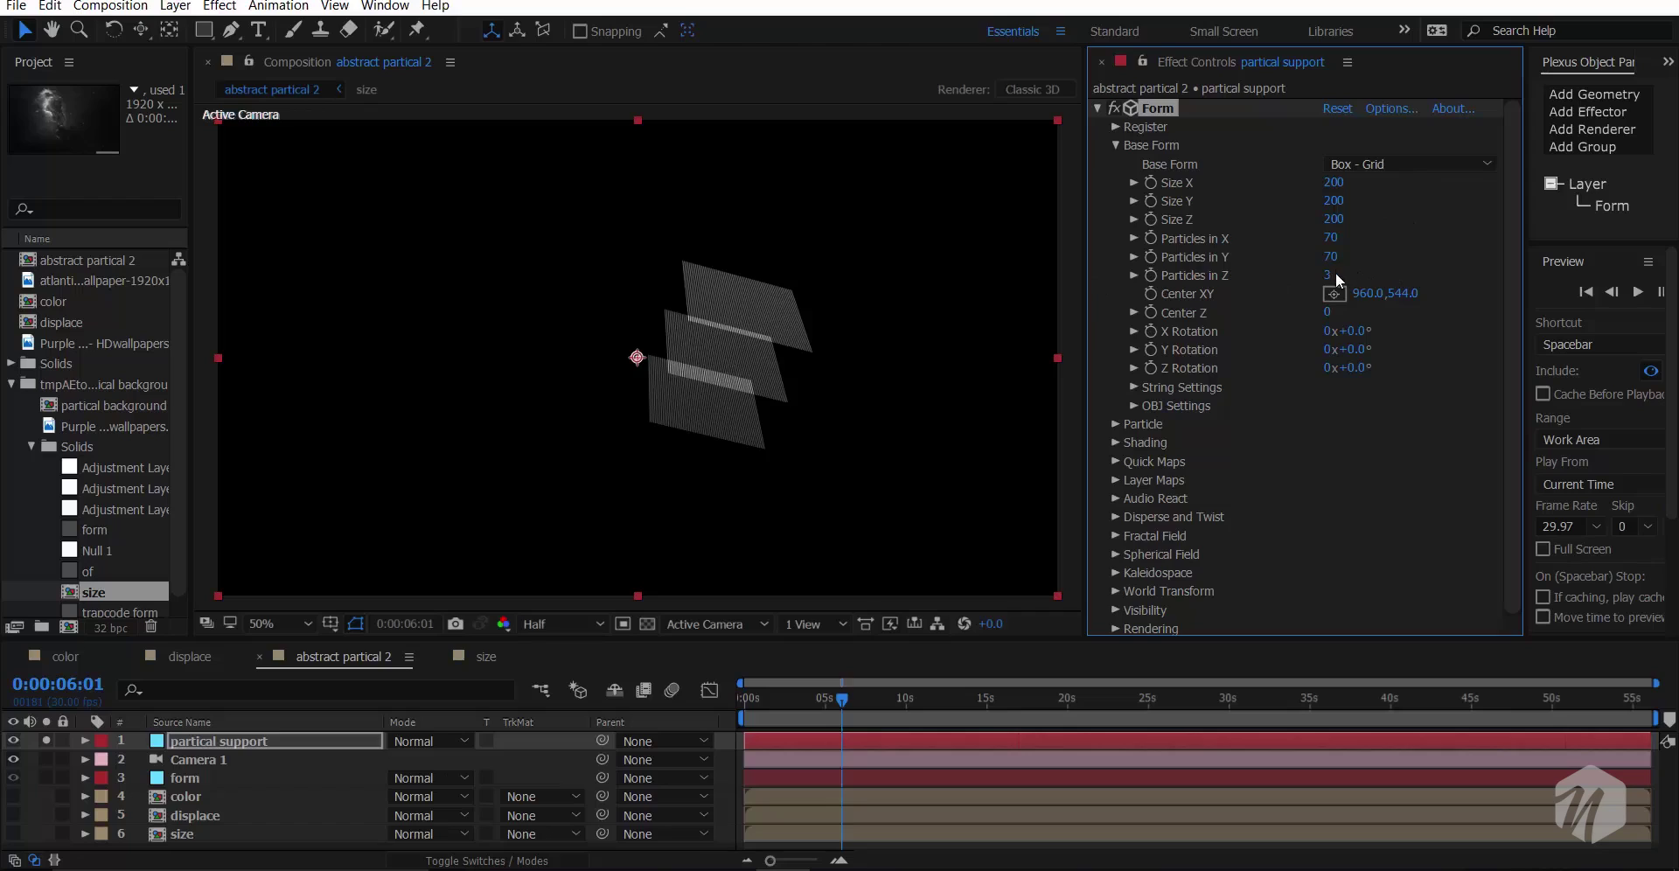
drag(1331, 277, 1251, 290)
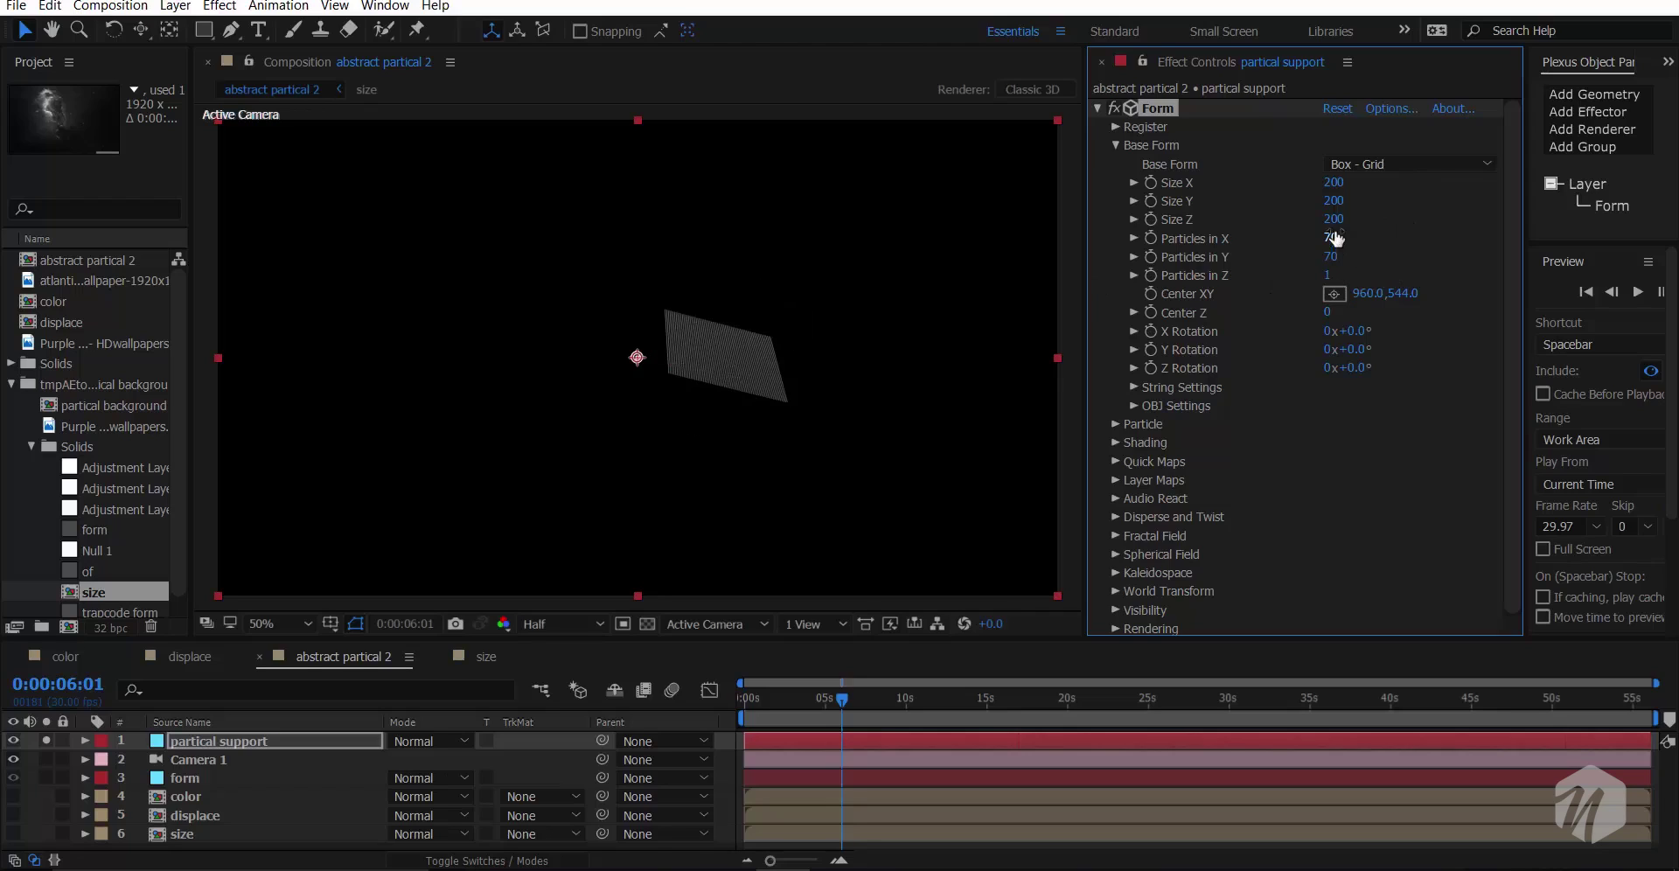
drag(1335, 228, 1512, 207)
drag(1336, 203, 1529, 178)
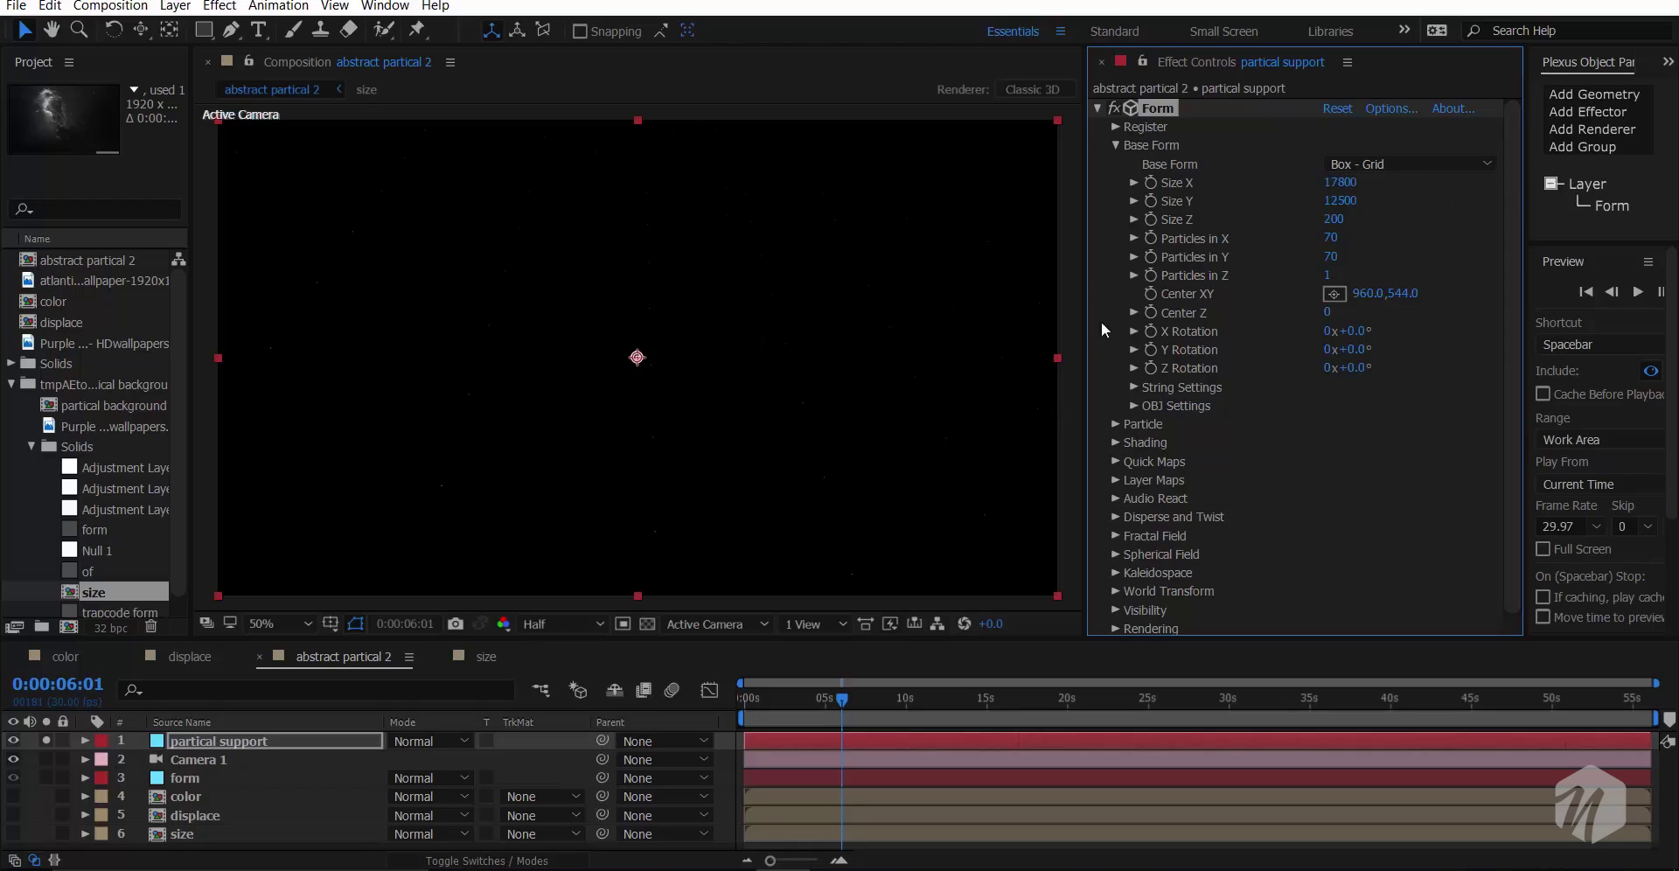
drag(1333, 239, 1351, 260)
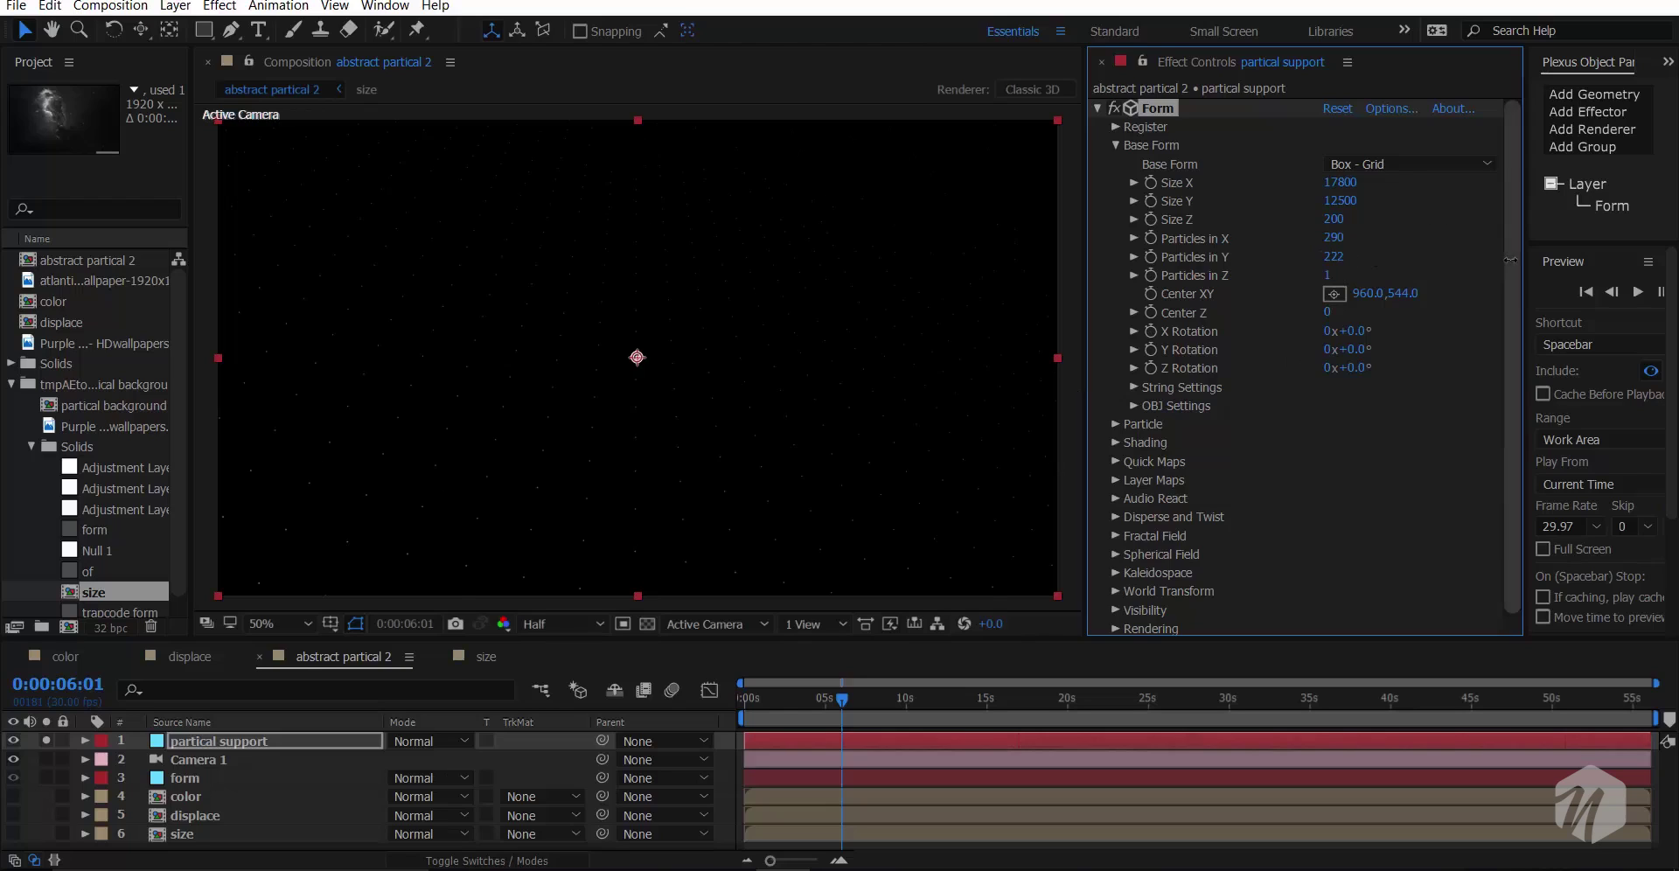
- Try a particle Size of 4 on the support form, set Size Random to 100, and set Size to 2
click(1117, 426)
scroll(1289, 434, down, 1)
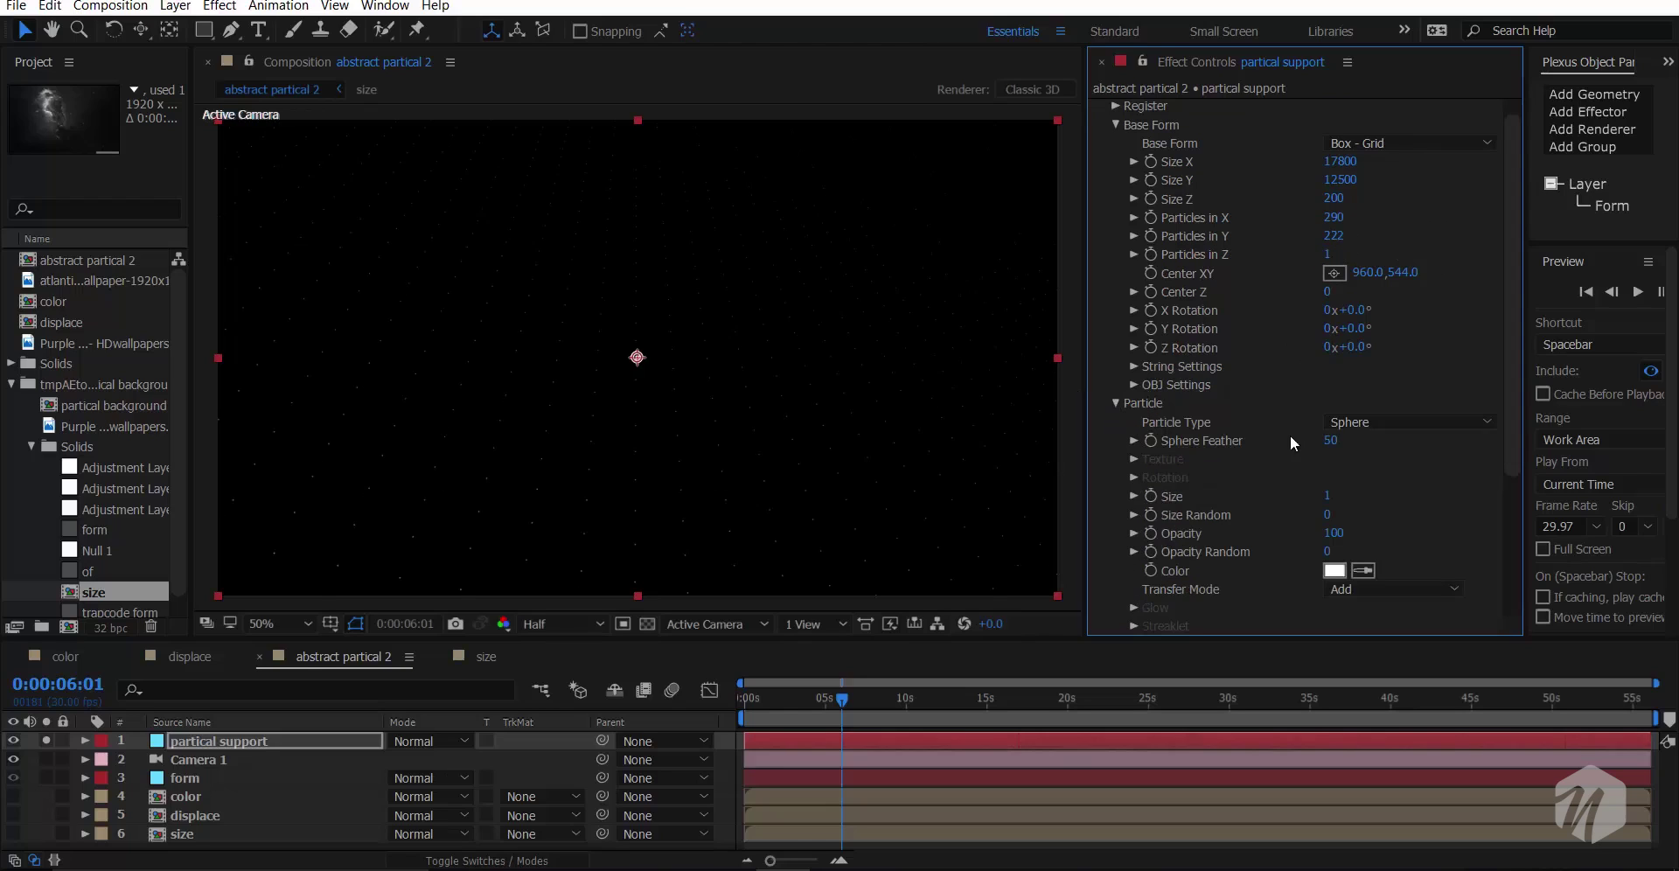
click(1327, 495)
text(4)
key(Return)
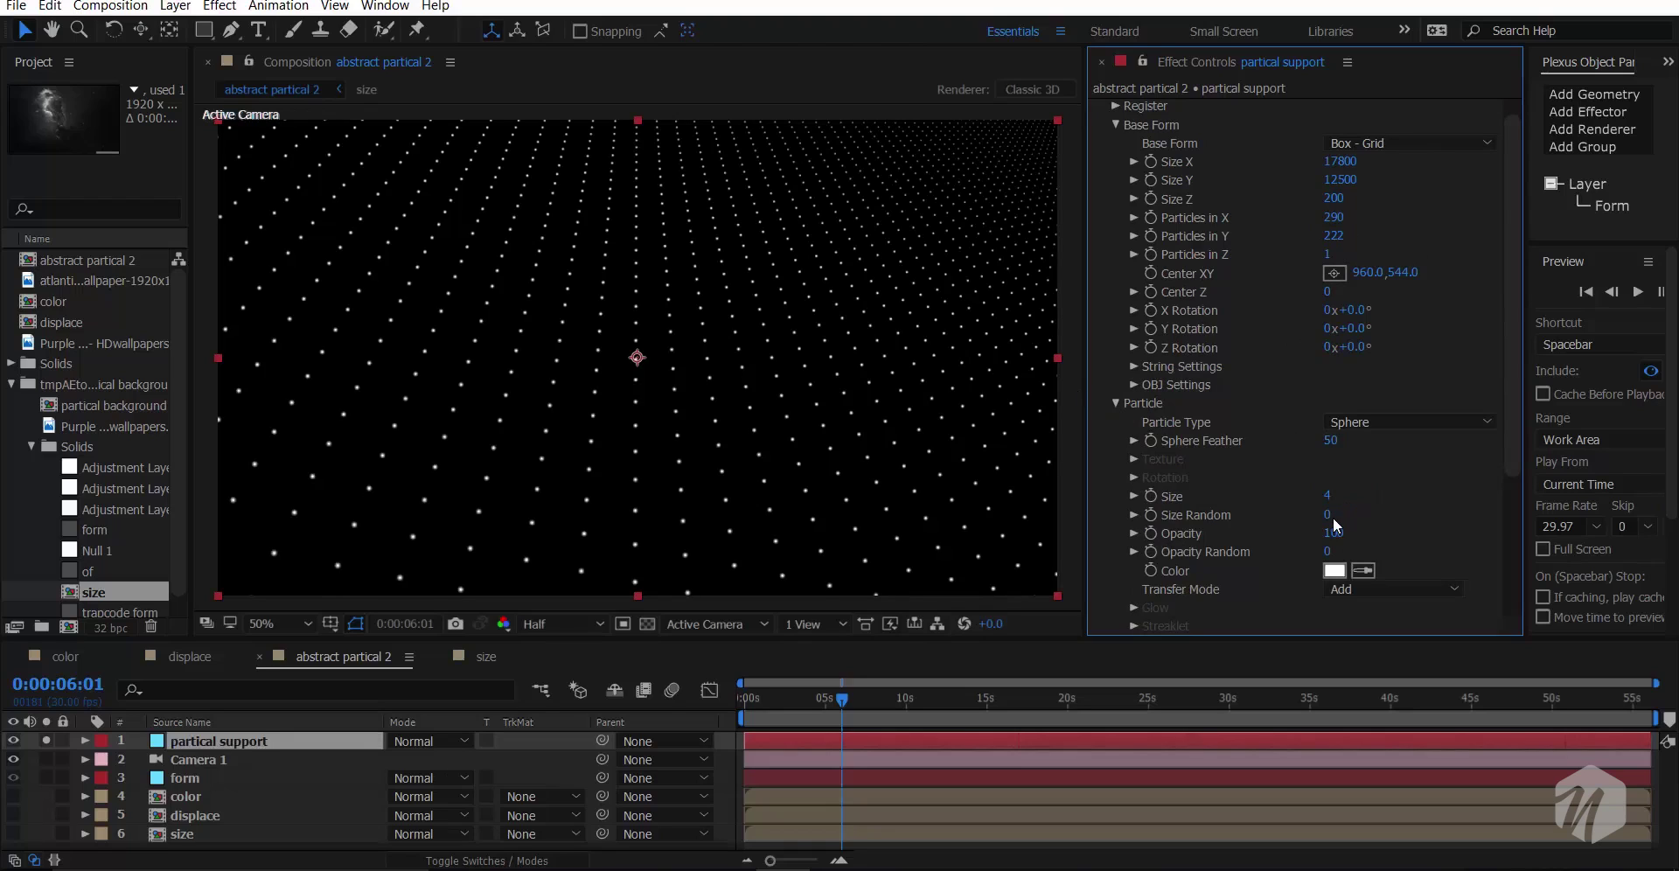
click(1328, 515)
text(100)
key(Return)
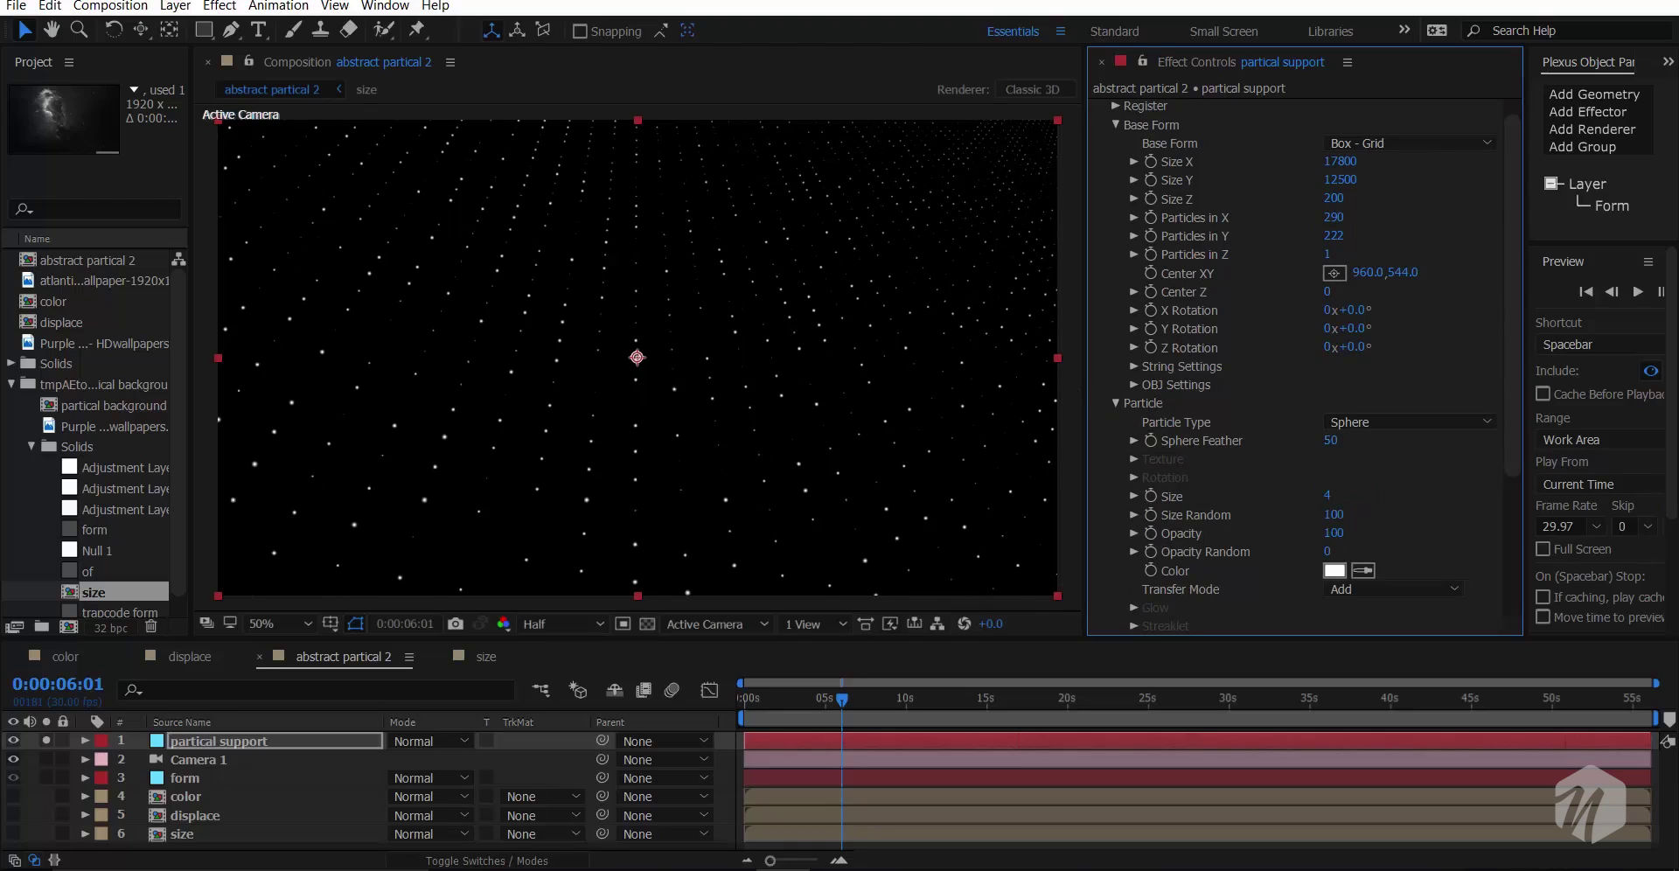
click(1331, 495)
key(Return)
- Set the support form's Disperse to 3720 and return the timeline to the first frame
scroll(1413, 492, down, 3)
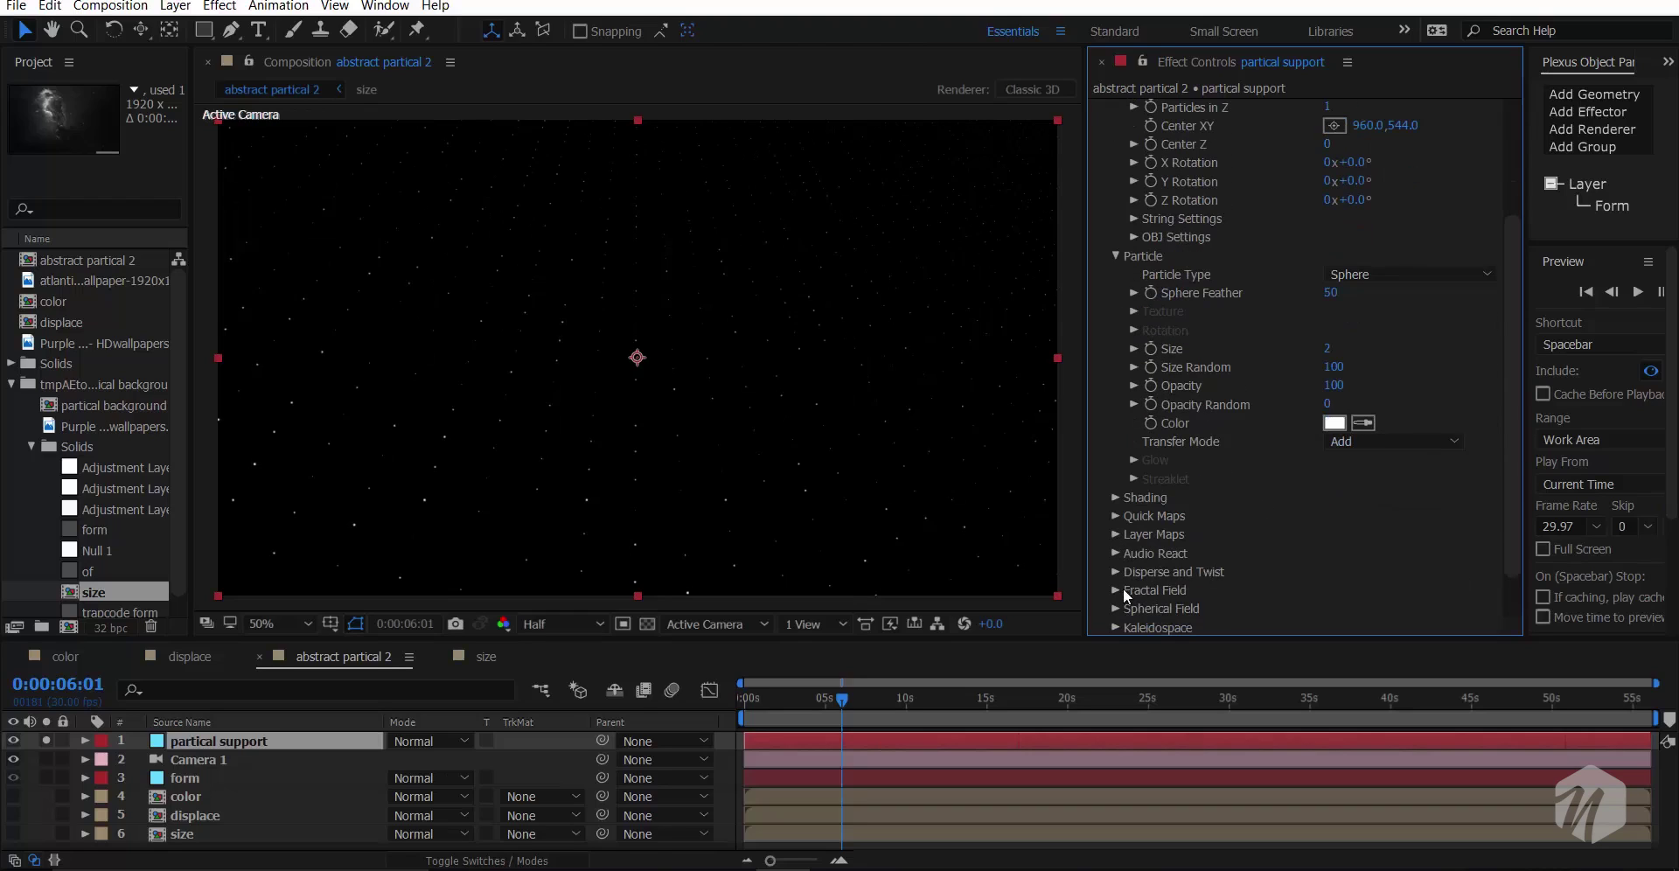
click(1114, 573)
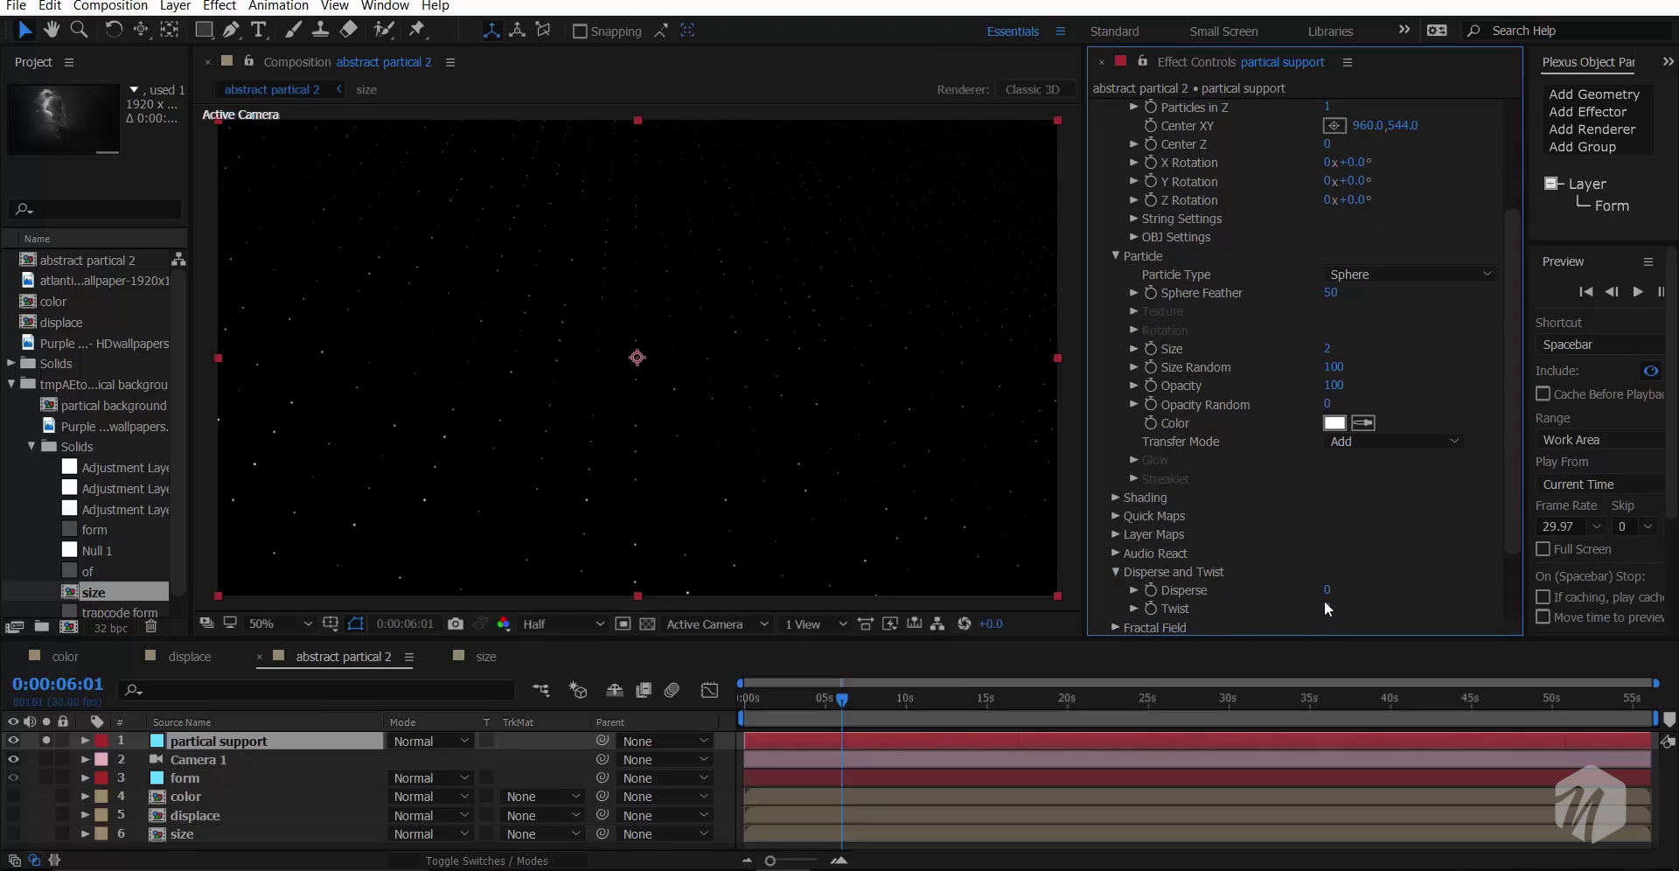
drag(1327, 591, 1675, 537)
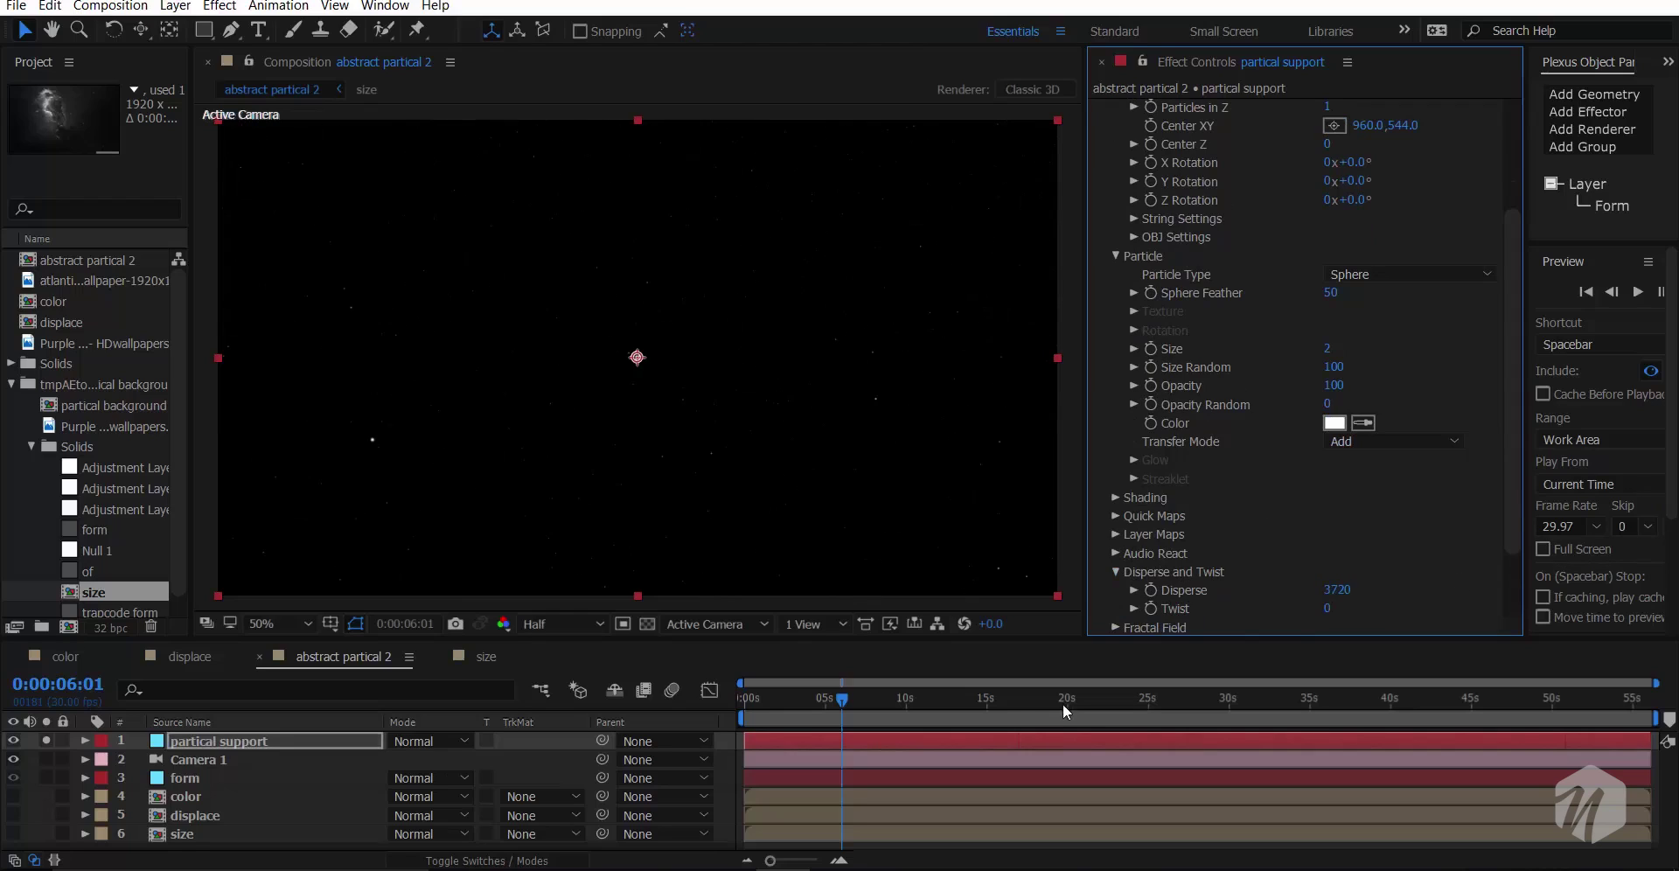
click(934, 699)
key(Home)
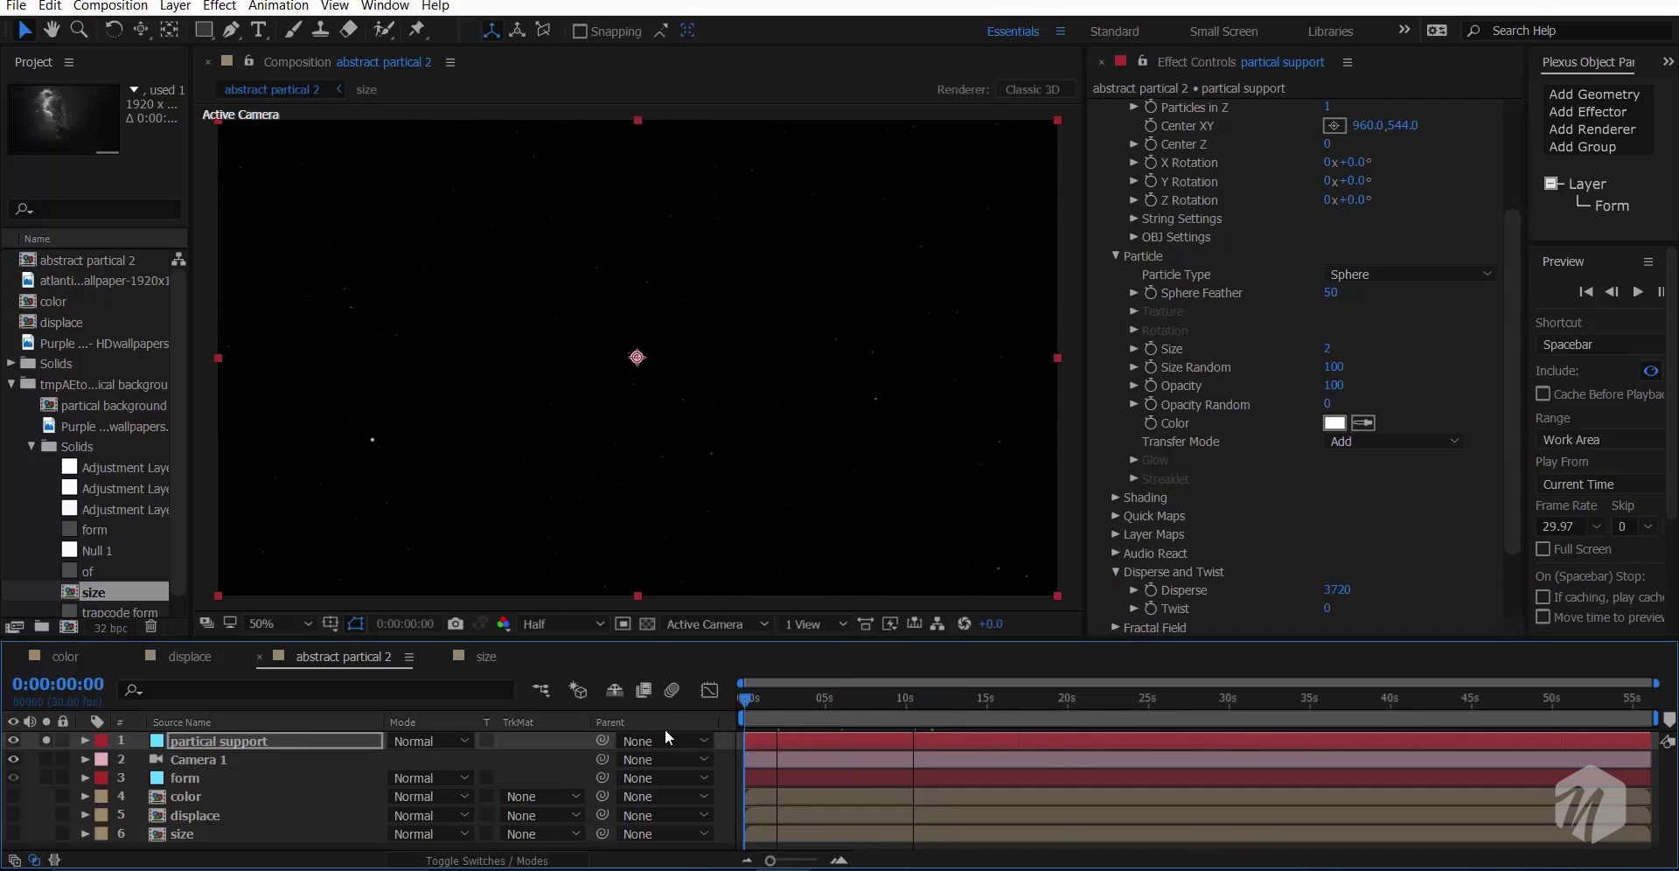
- Preview the partical support layer's motion, and set Displace in its Fractal Field to 6
key(space)
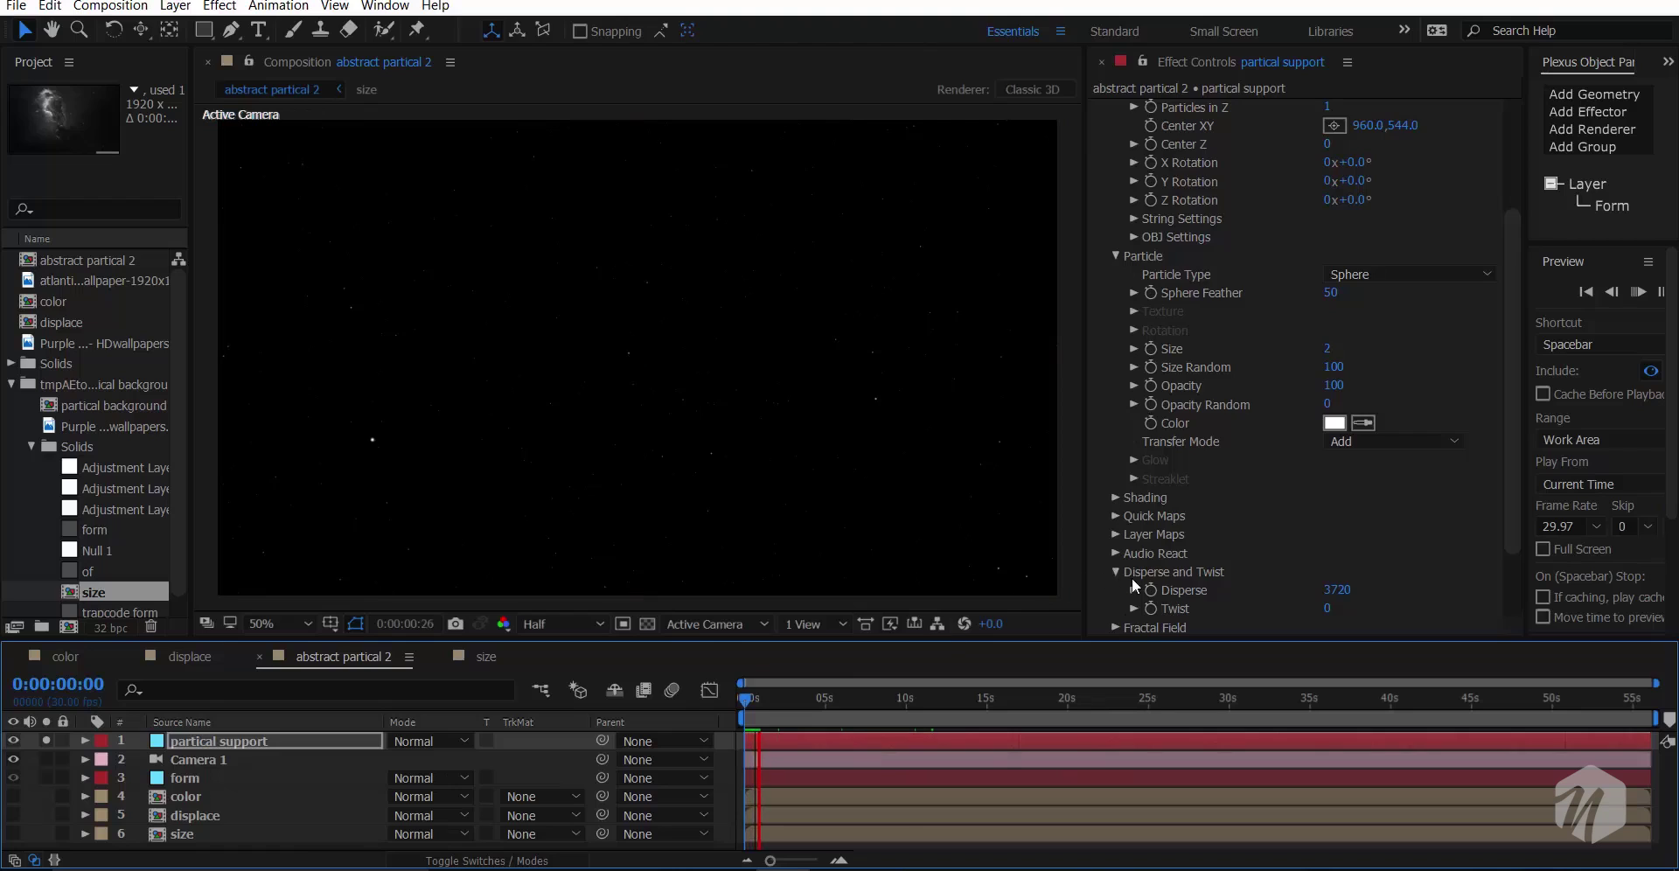
scroll(1132, 577, down, 3)
click(768, 717)
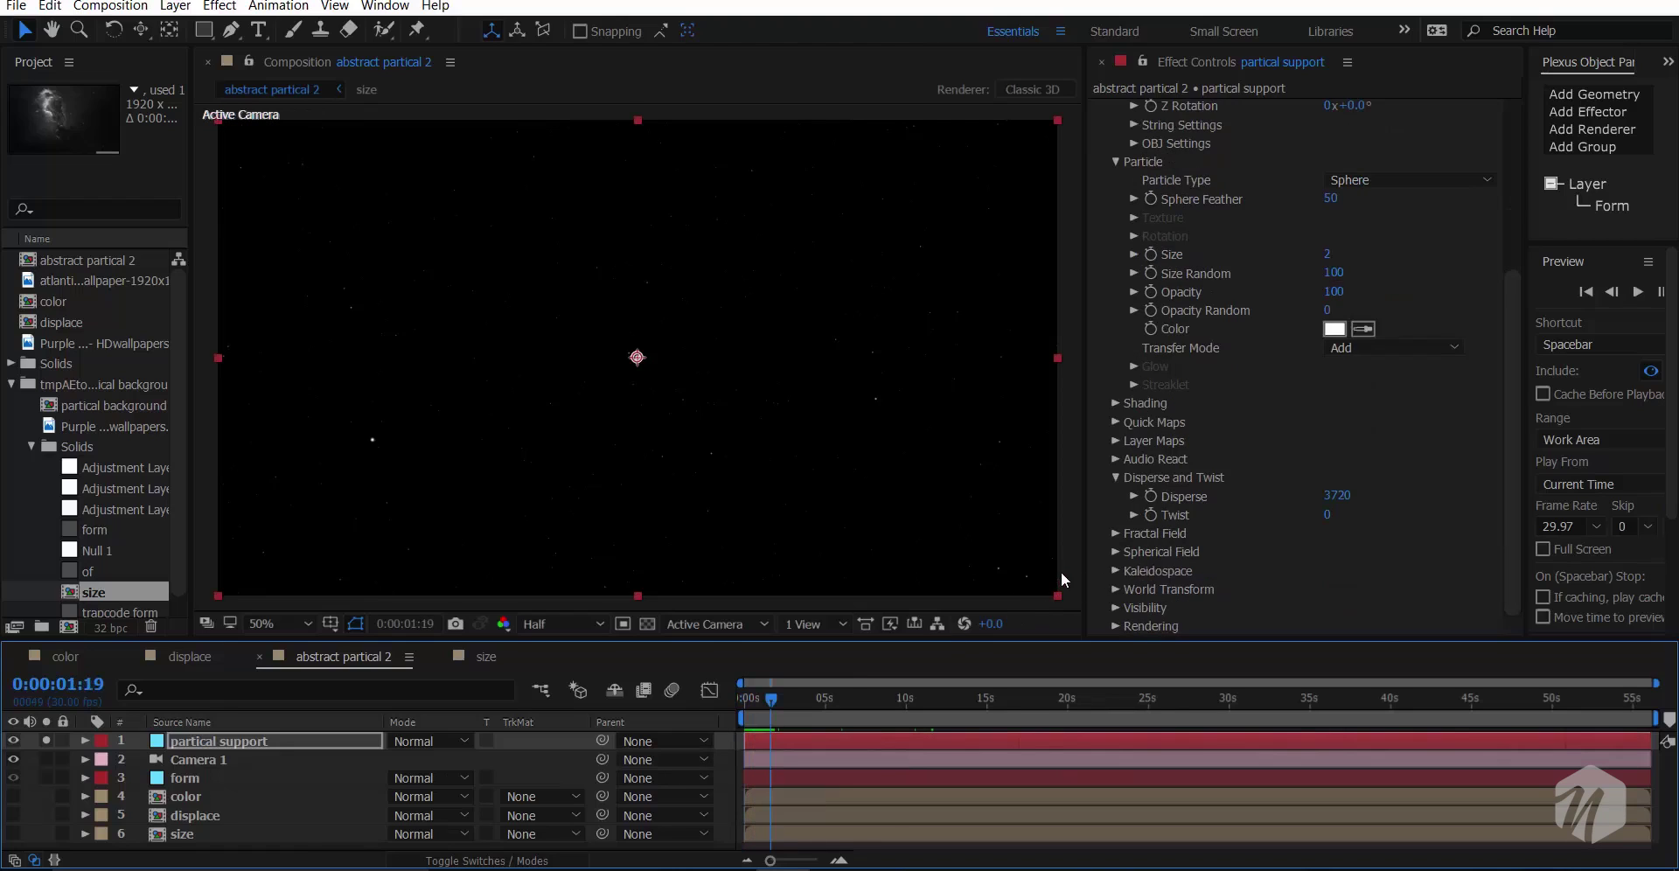
click(1114, 546)
click(1115, 535)
scroll(1372, 502, down, 3)
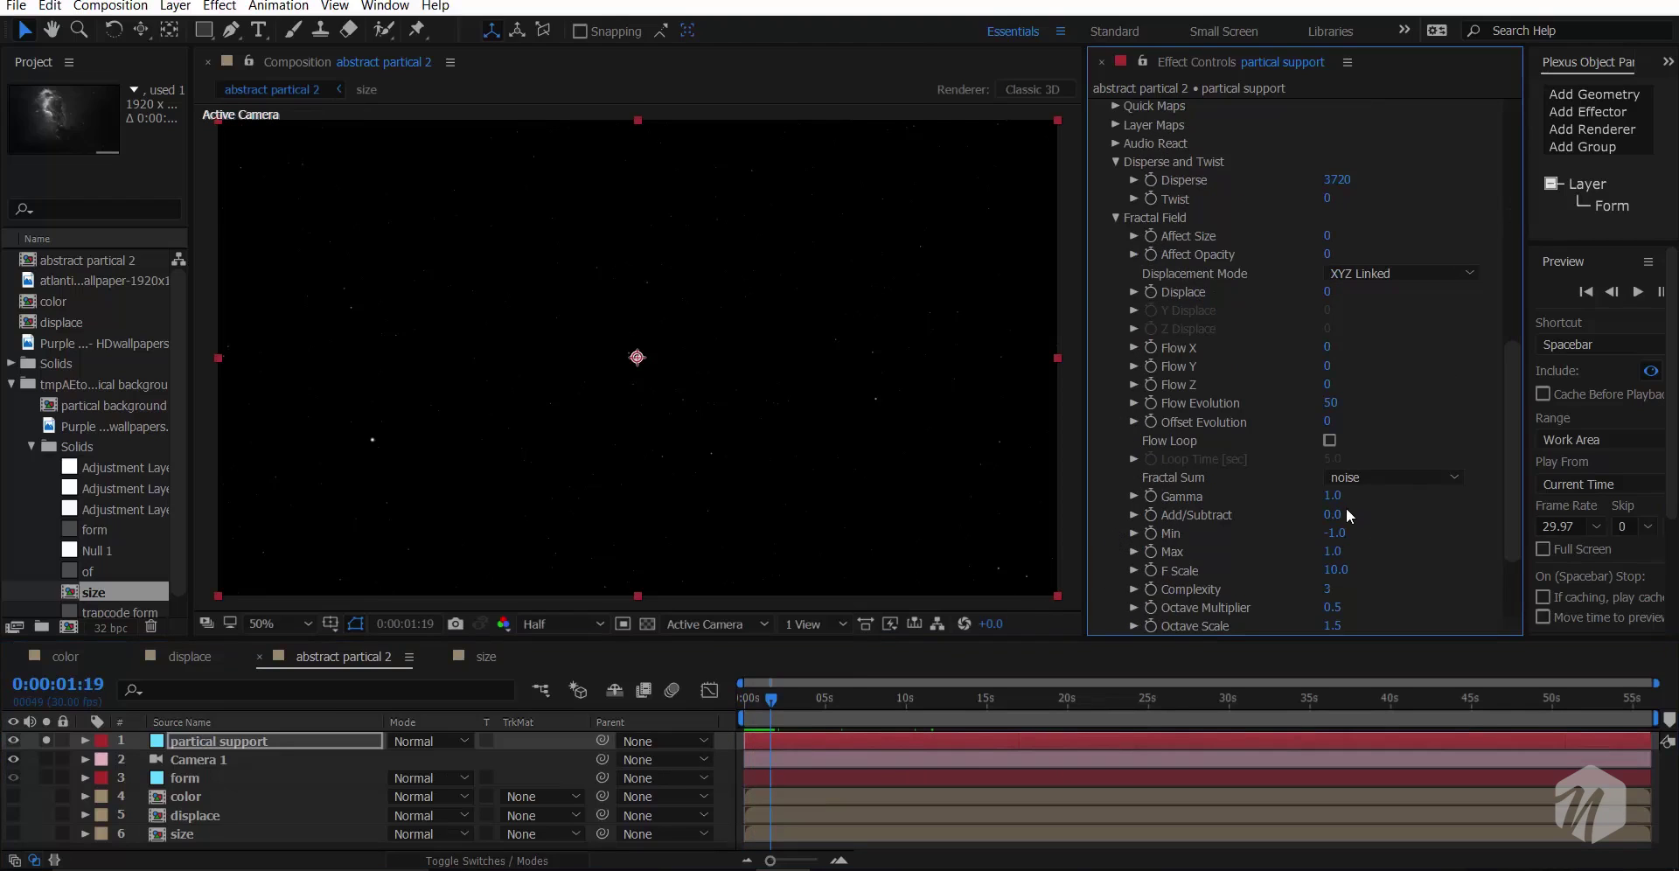
drag(1338, 295, 1444, 299)
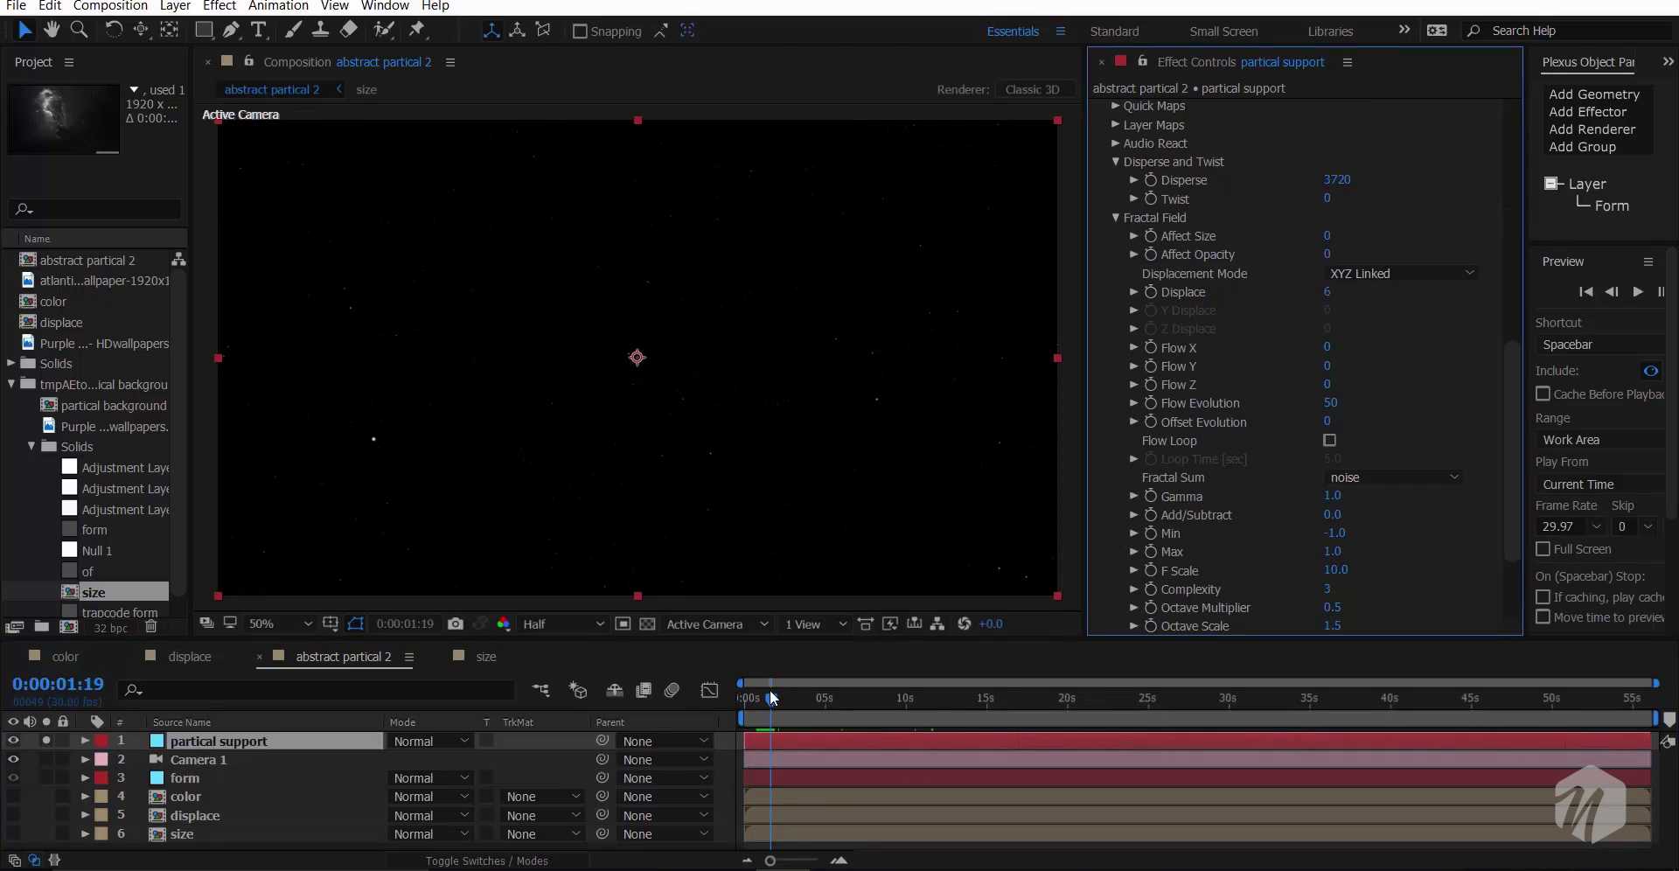
- Preview the particles from the start of the composition and raise the Fractal Field Displace to 69
drag(770, 693, 742, 700)
key(space)
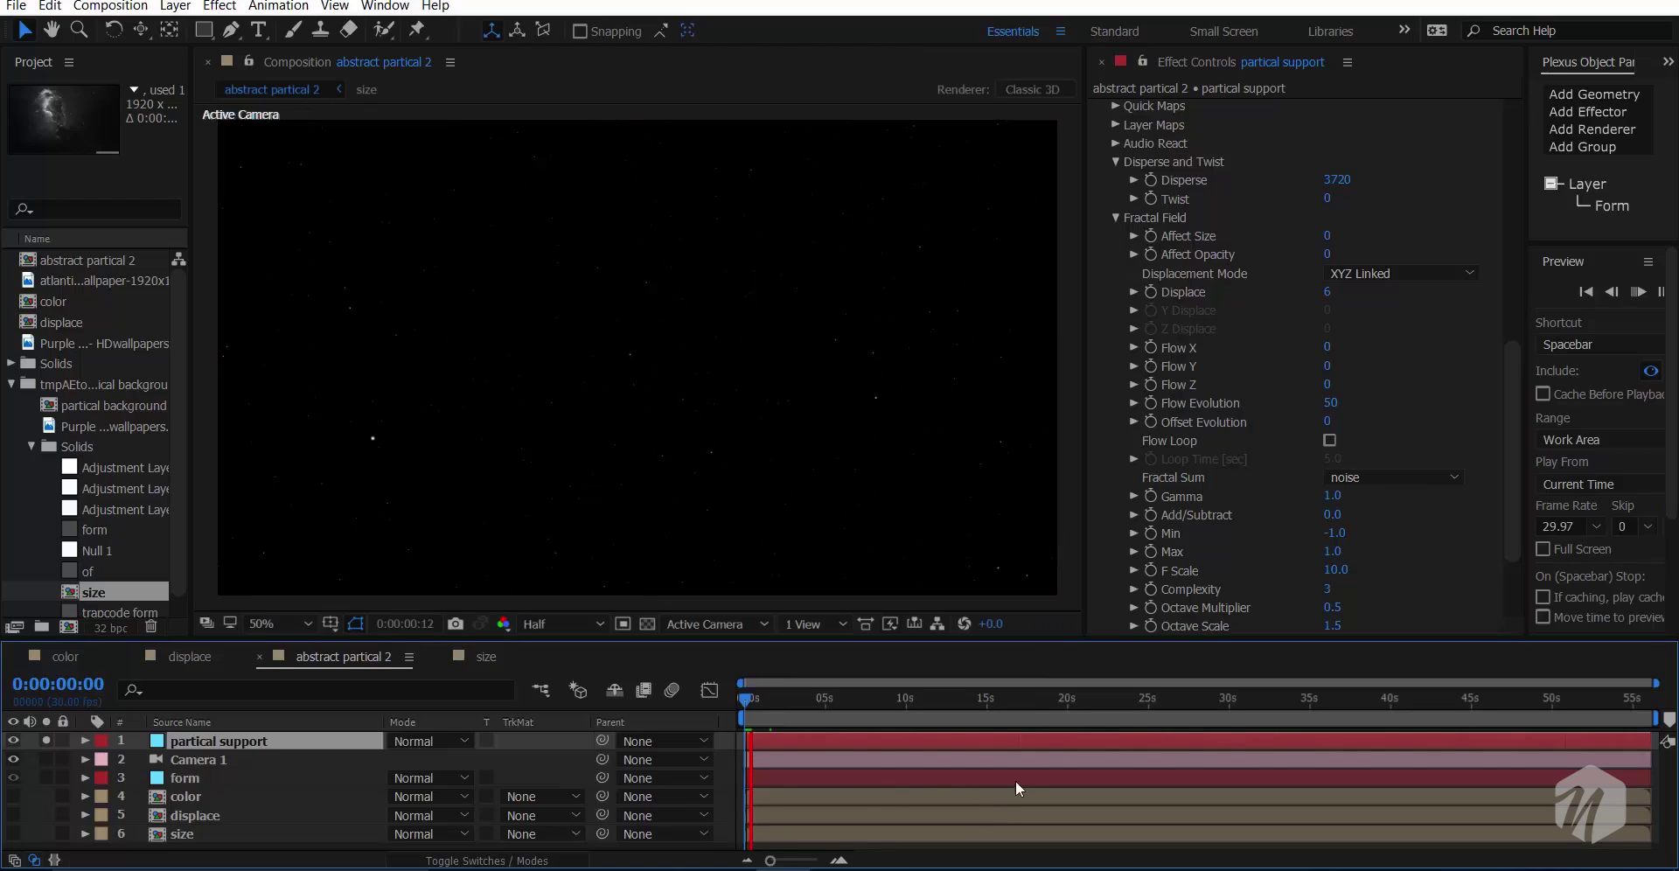
drag(1332, 296, 1399, 291)
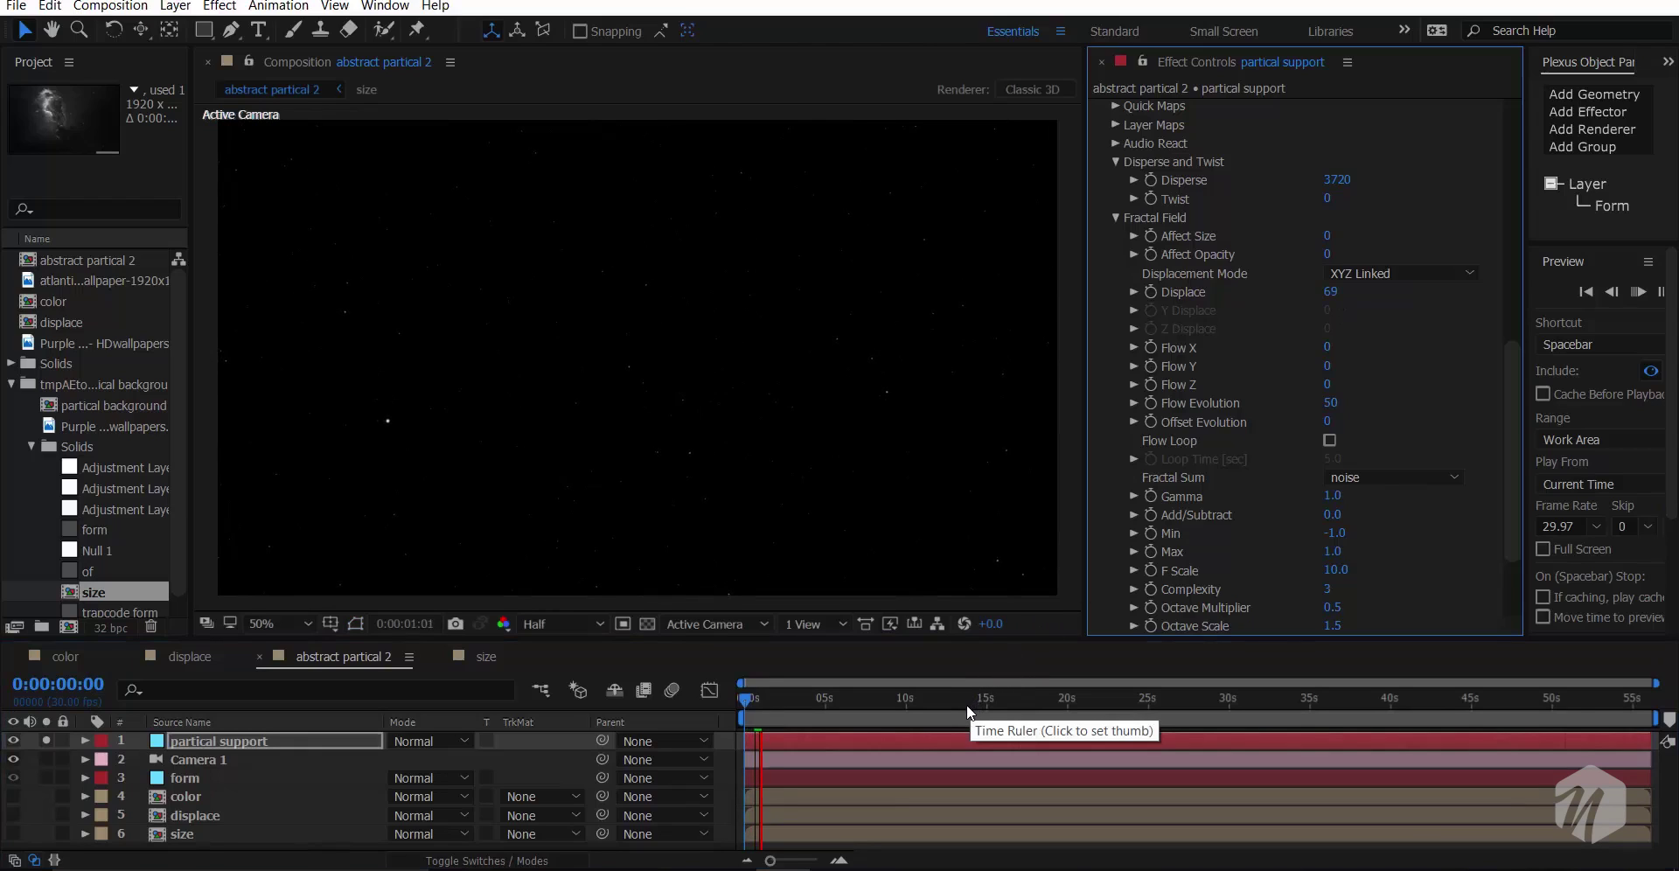
click(748, 703)
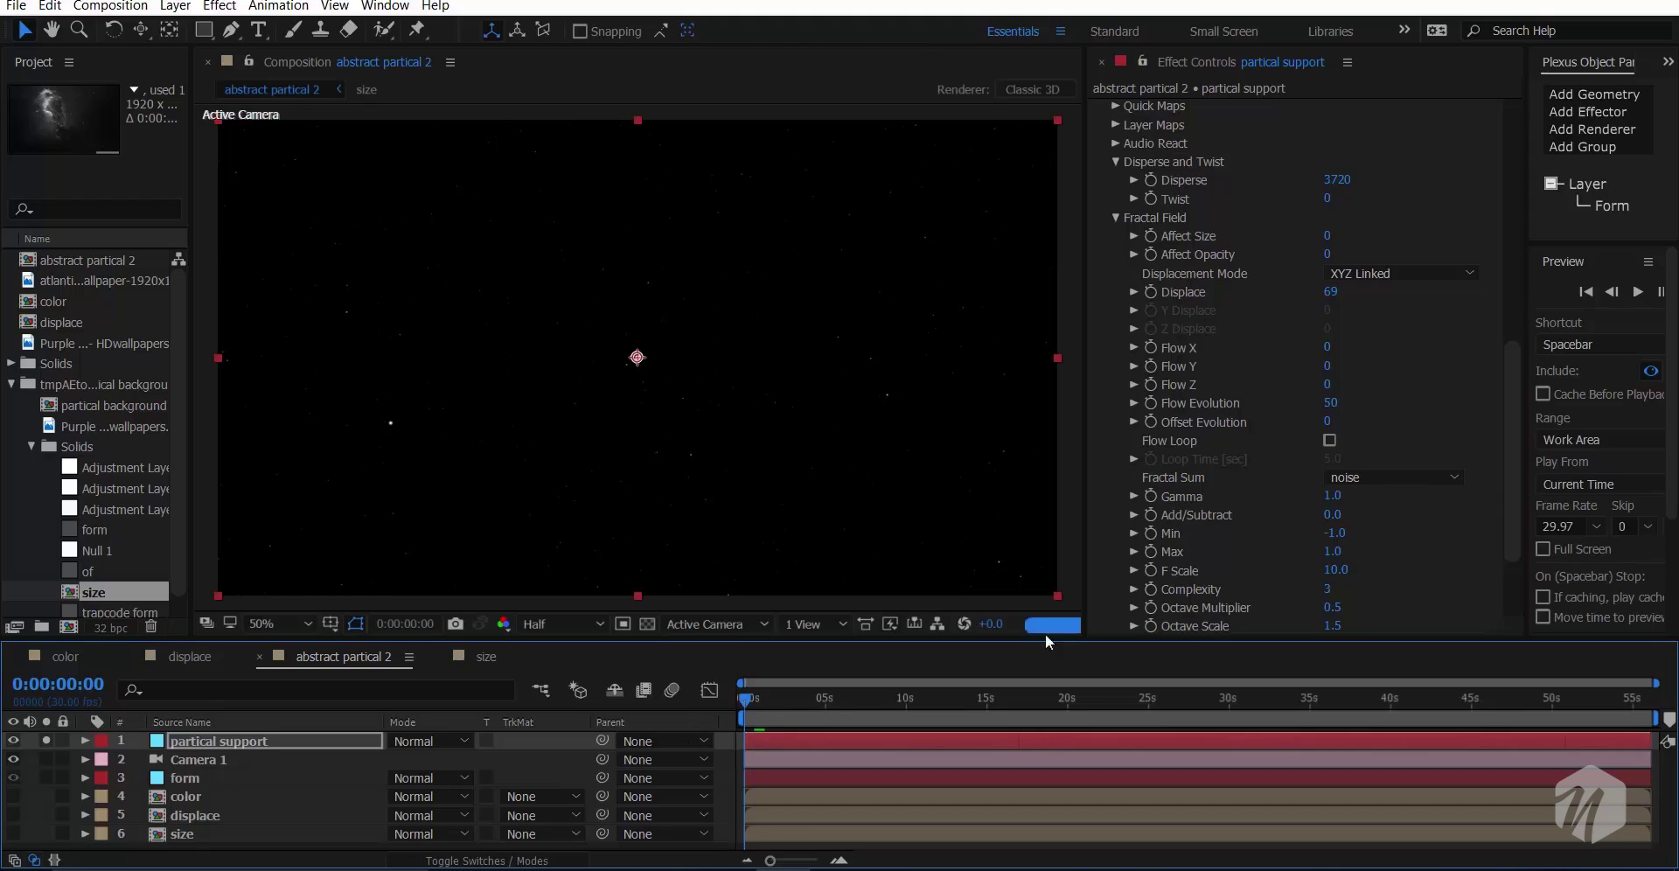
- Set the preview resolution to Quarter and the preview frame rate to 25, and play the composition
drag(1527, 524, 1481, 529)
click(1632, 527)
click(1621, 641)
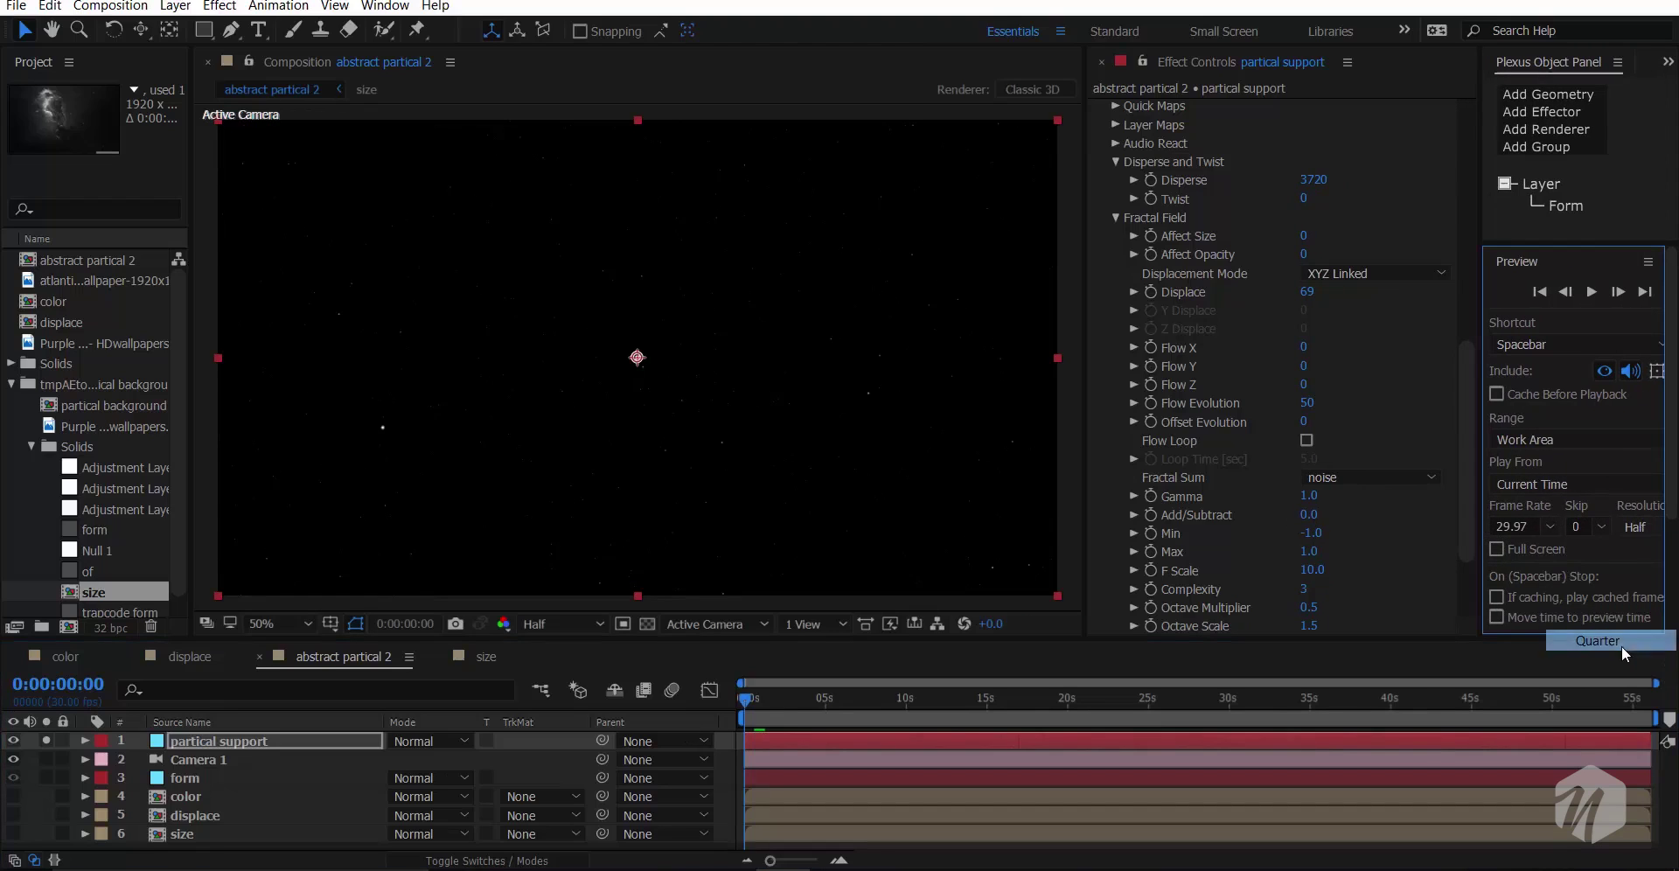
click(1552, 528)
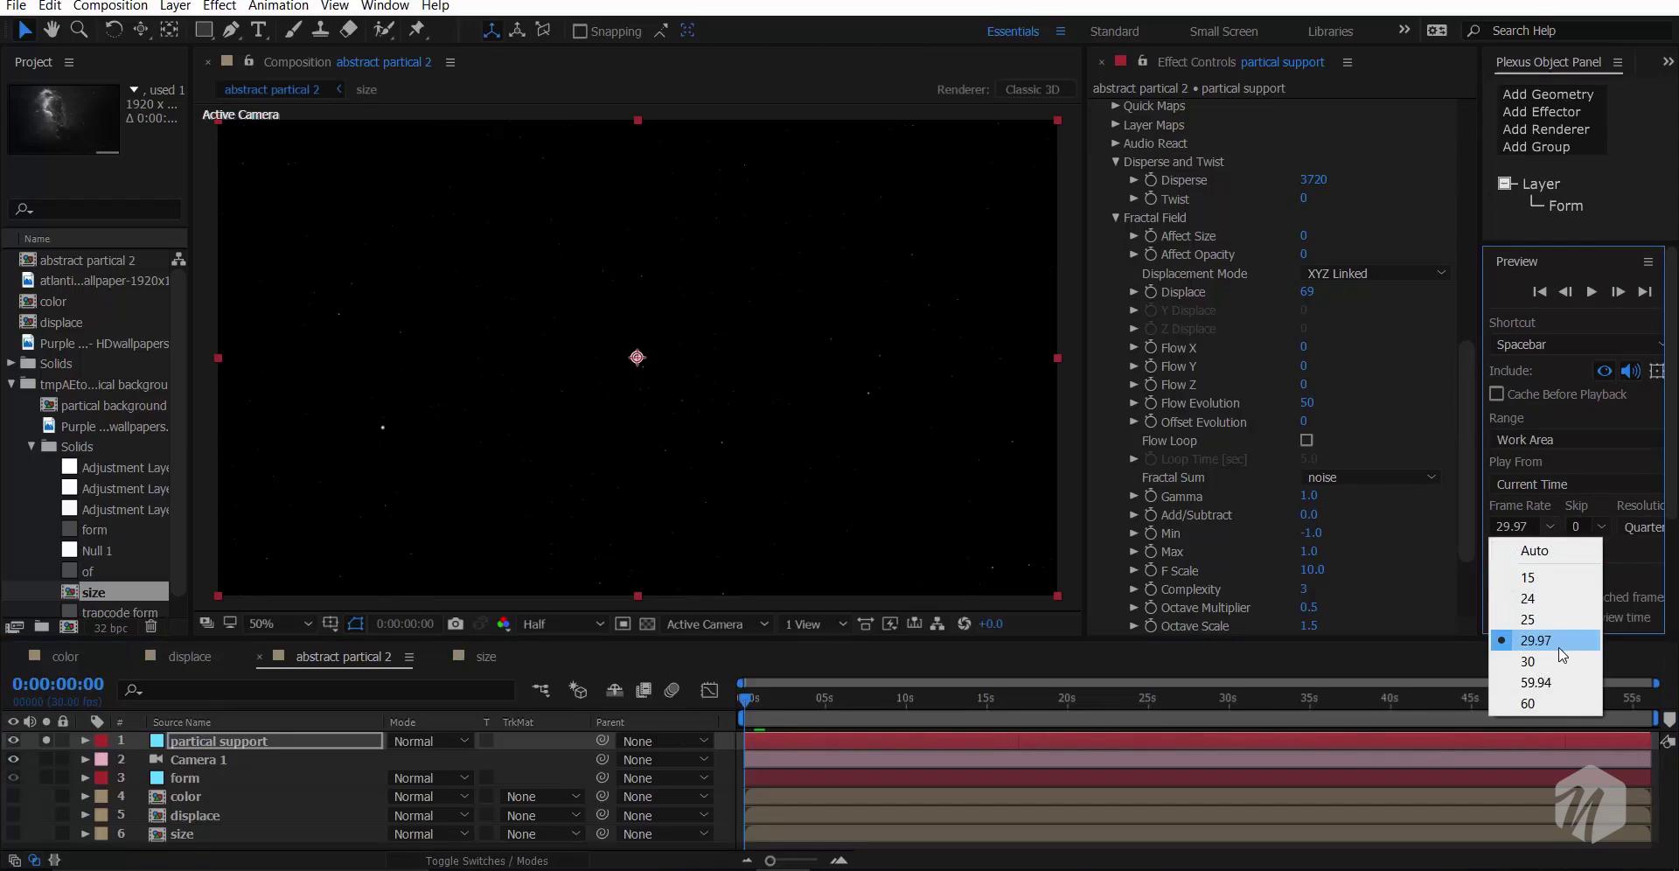
click(1530, 619)
click(948, 742)
key(space)
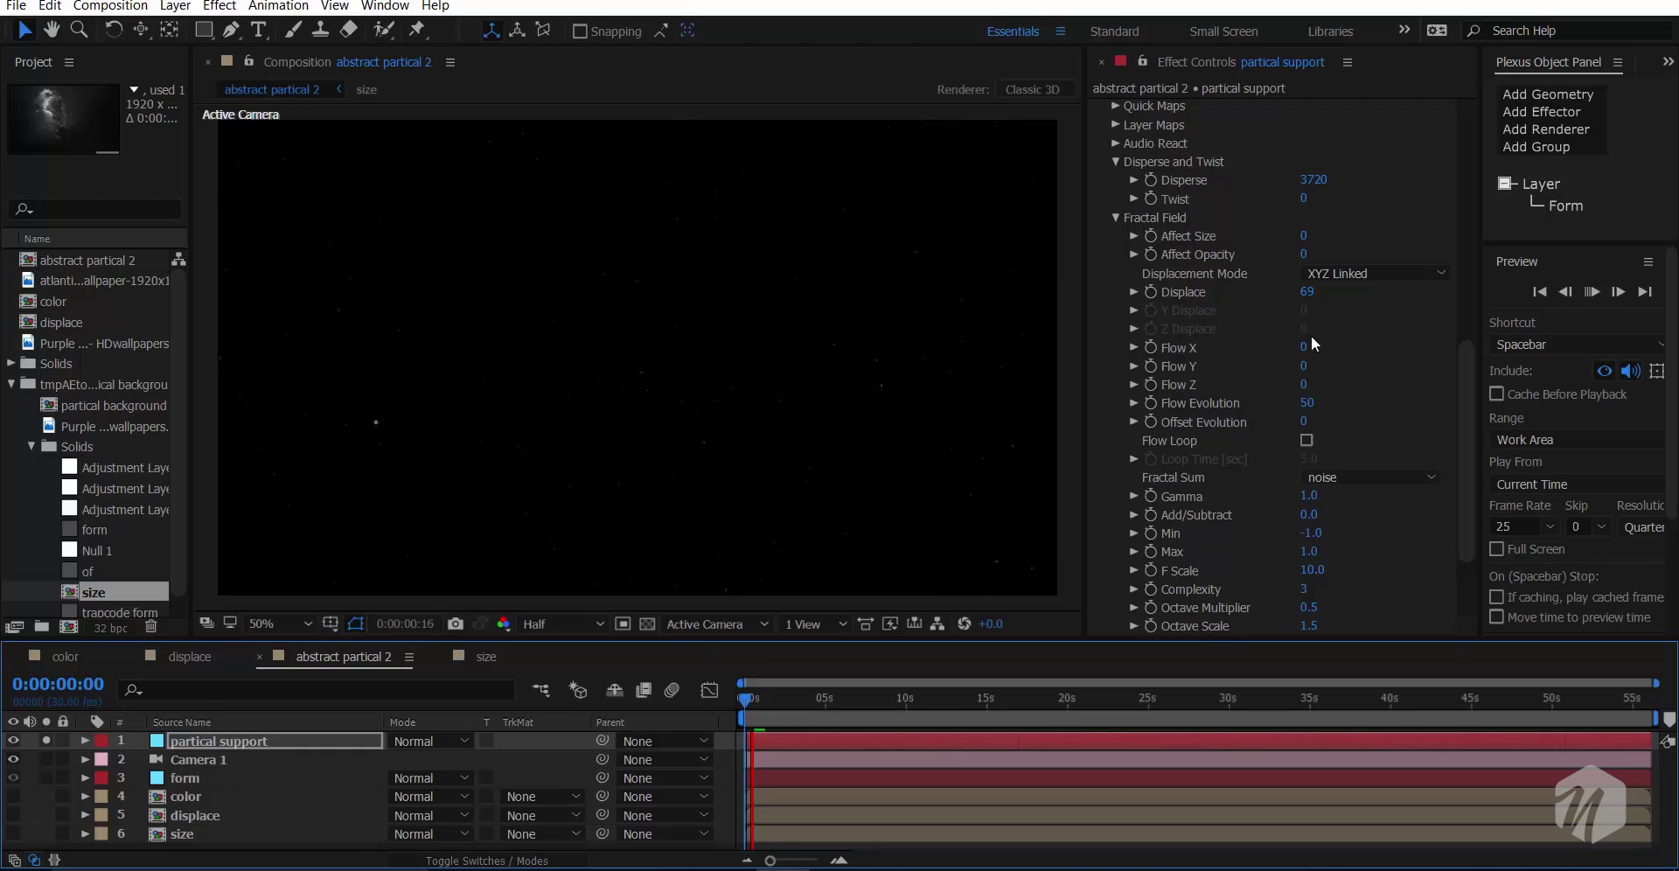
- Set the Fractal Field Displace to 90 and move the current time to 0:00:08:04
drag(1305, 301, 1329, 287)
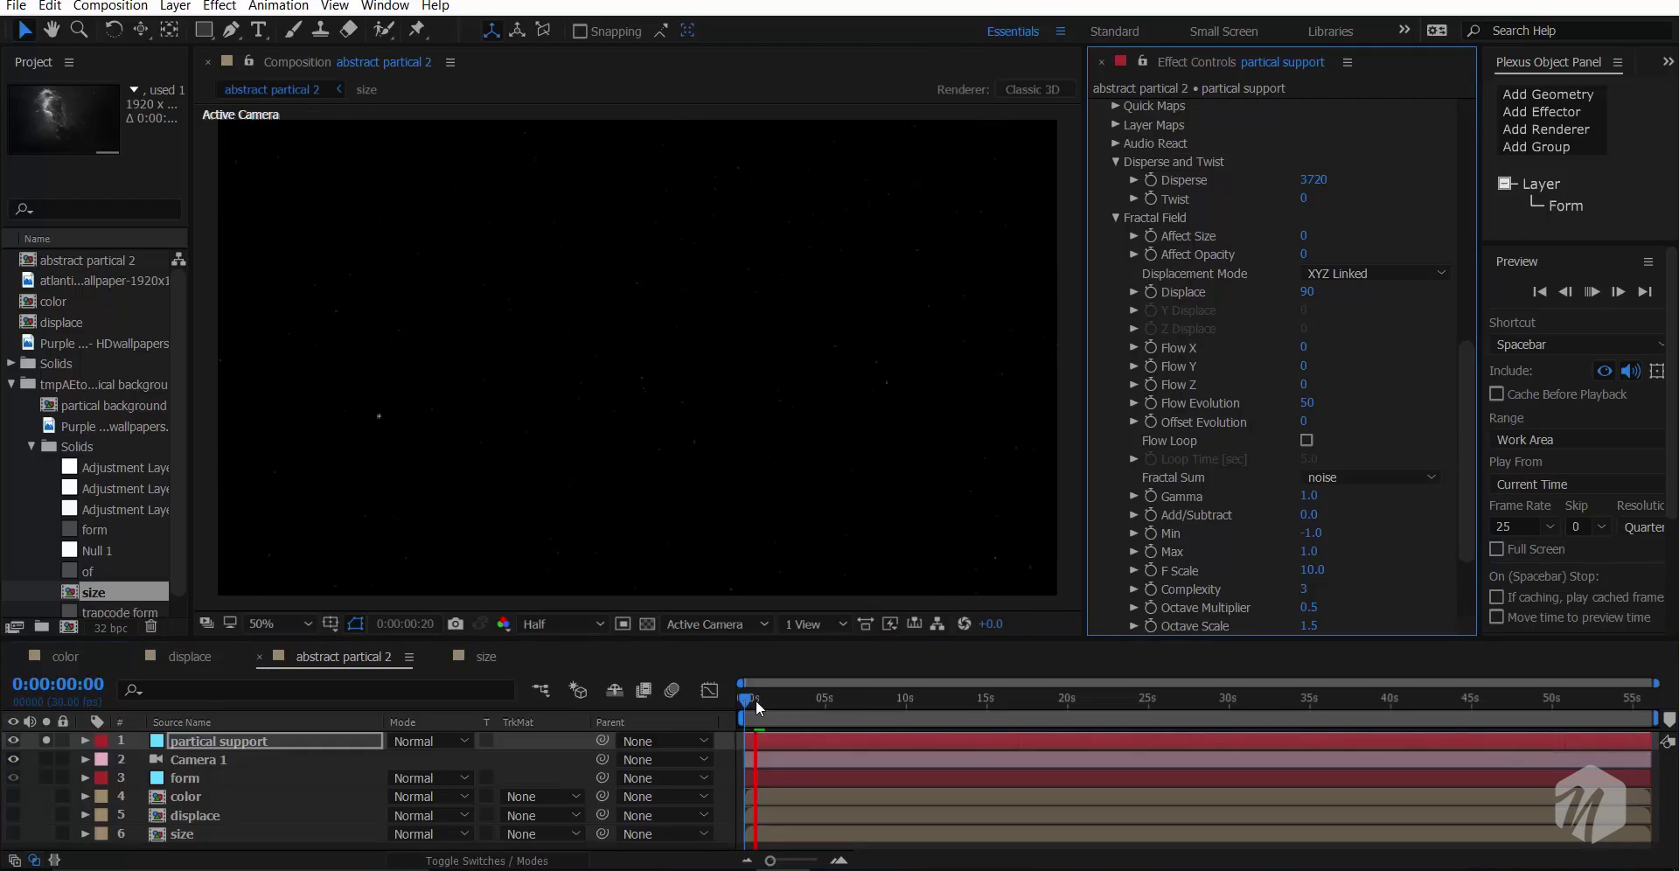
scroll(1275, 236, up, 3)
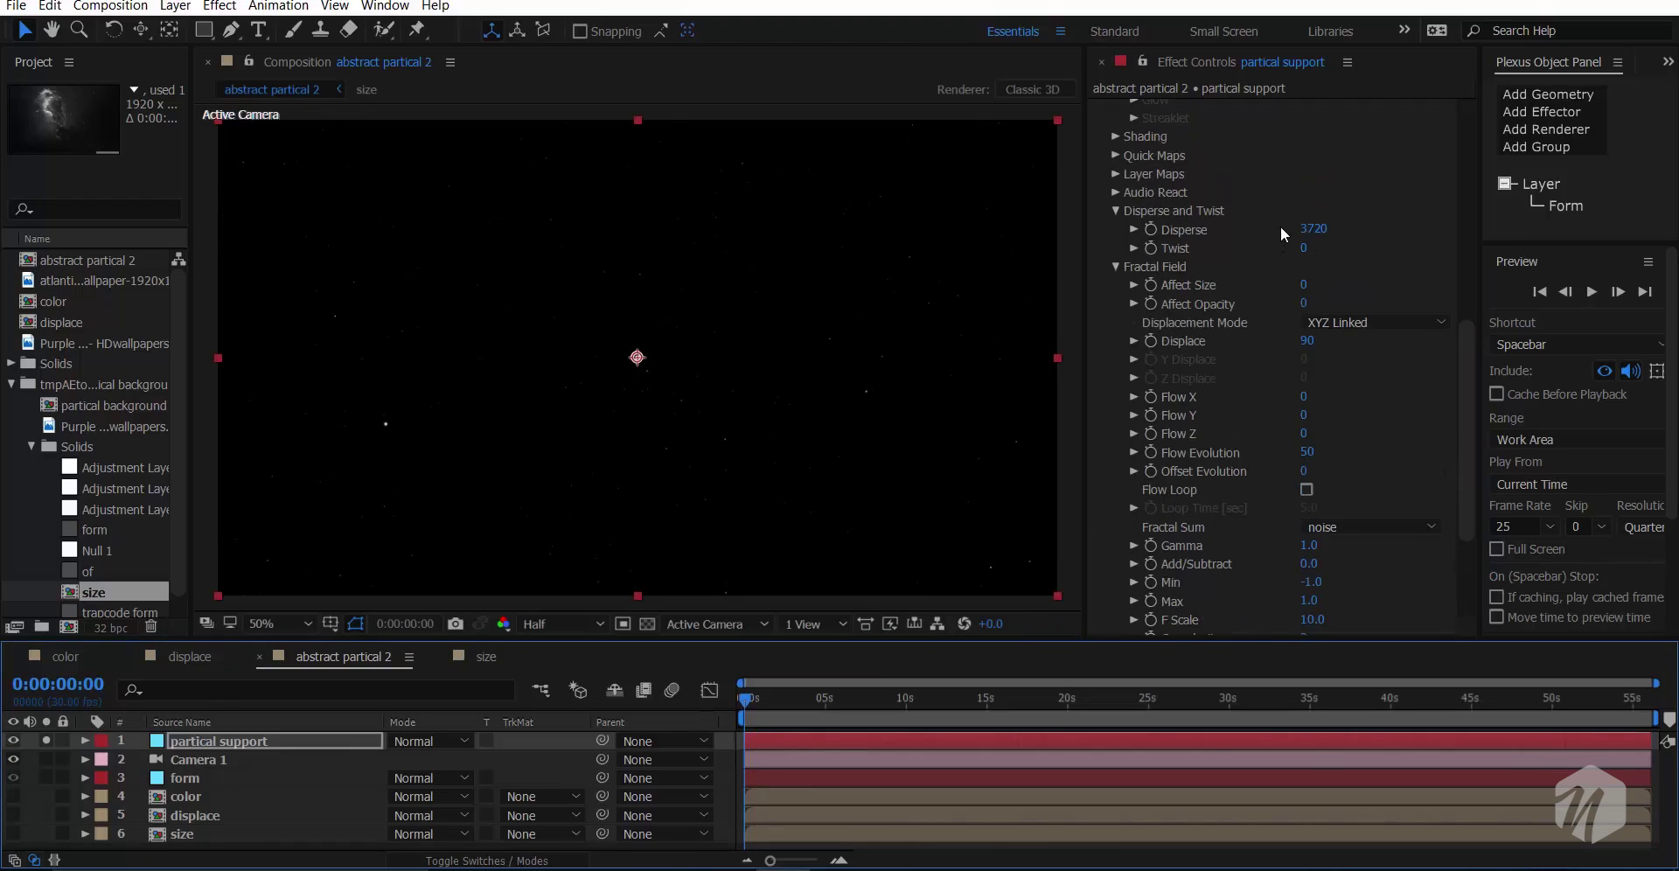
click(875, 696)
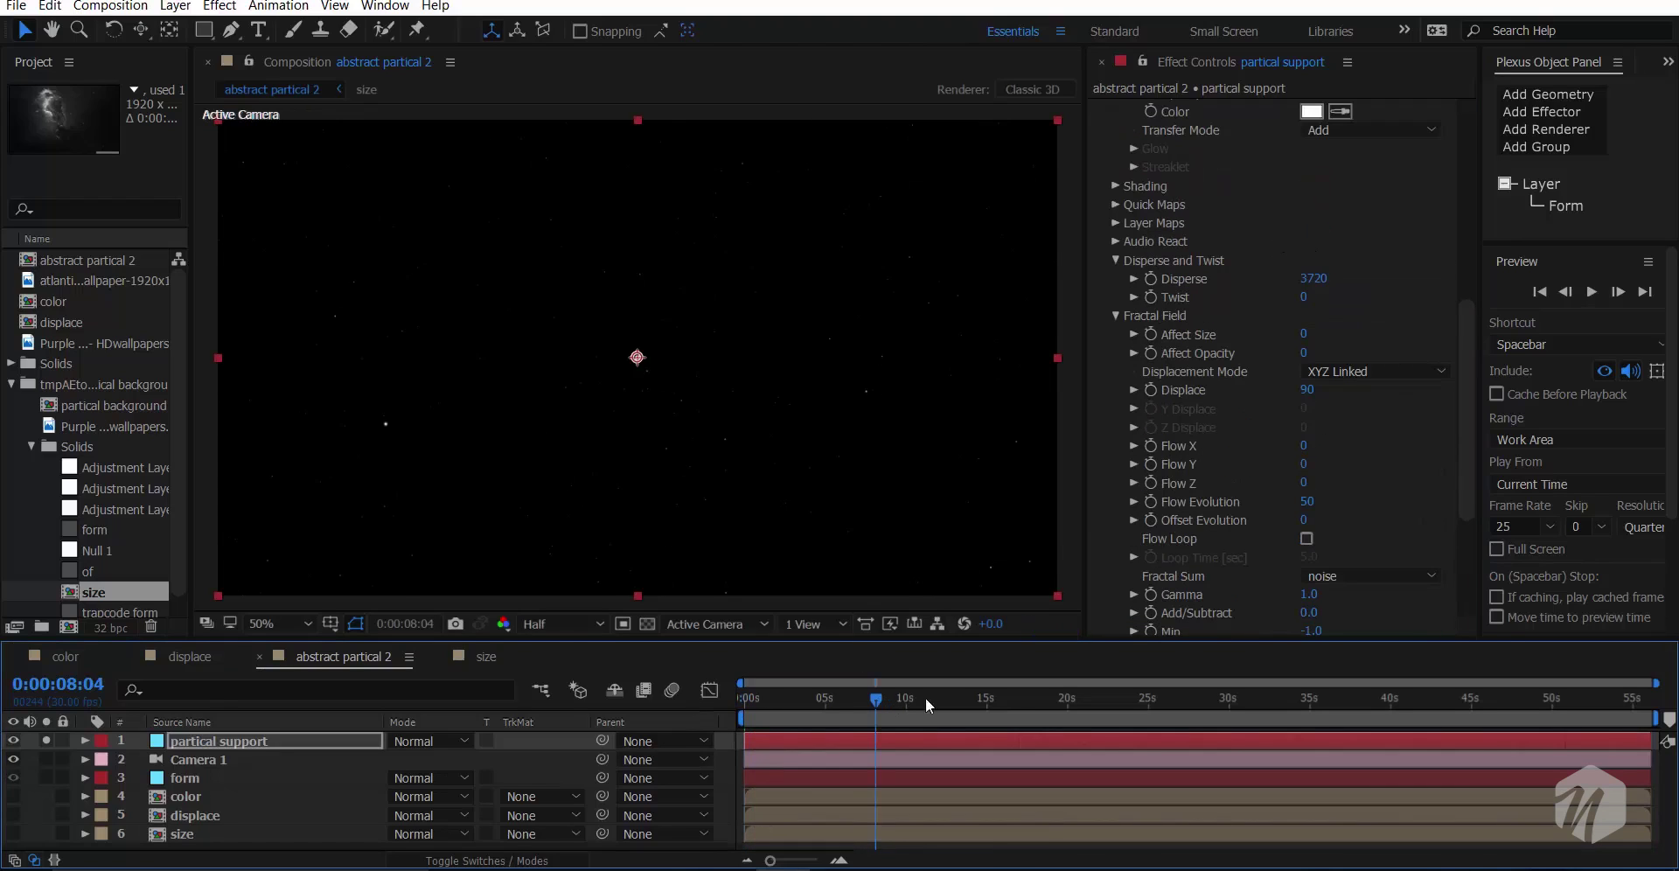
scroll(1194, 411, up, 14)
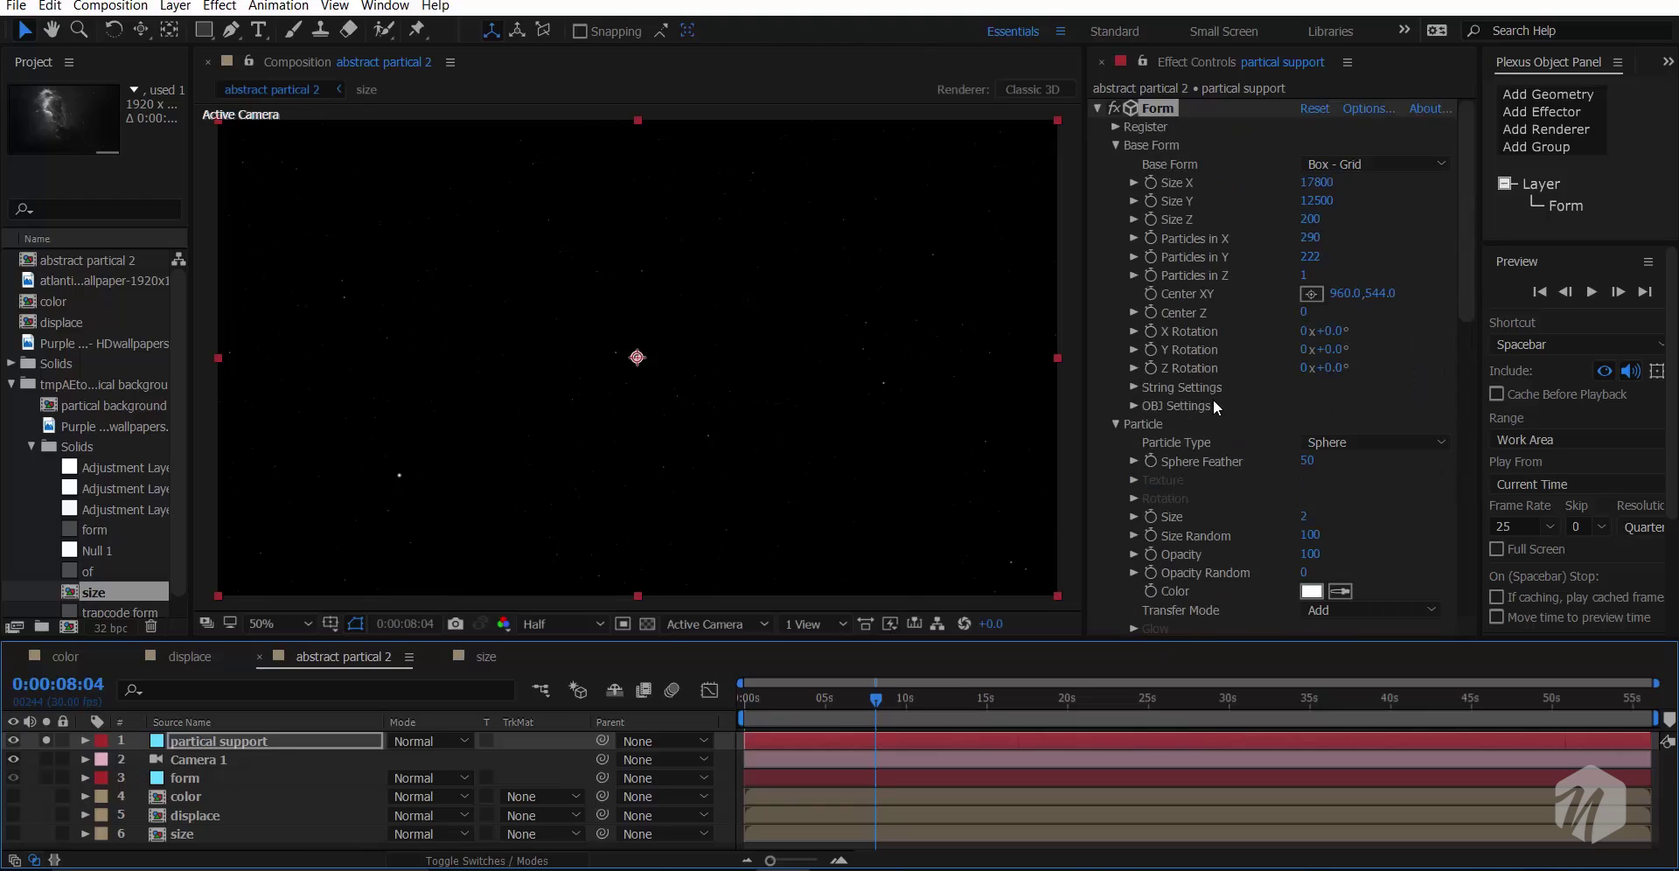
- Set Particles in X to 250 for the partical support layer and turn off its solo state
click(1311, 238)
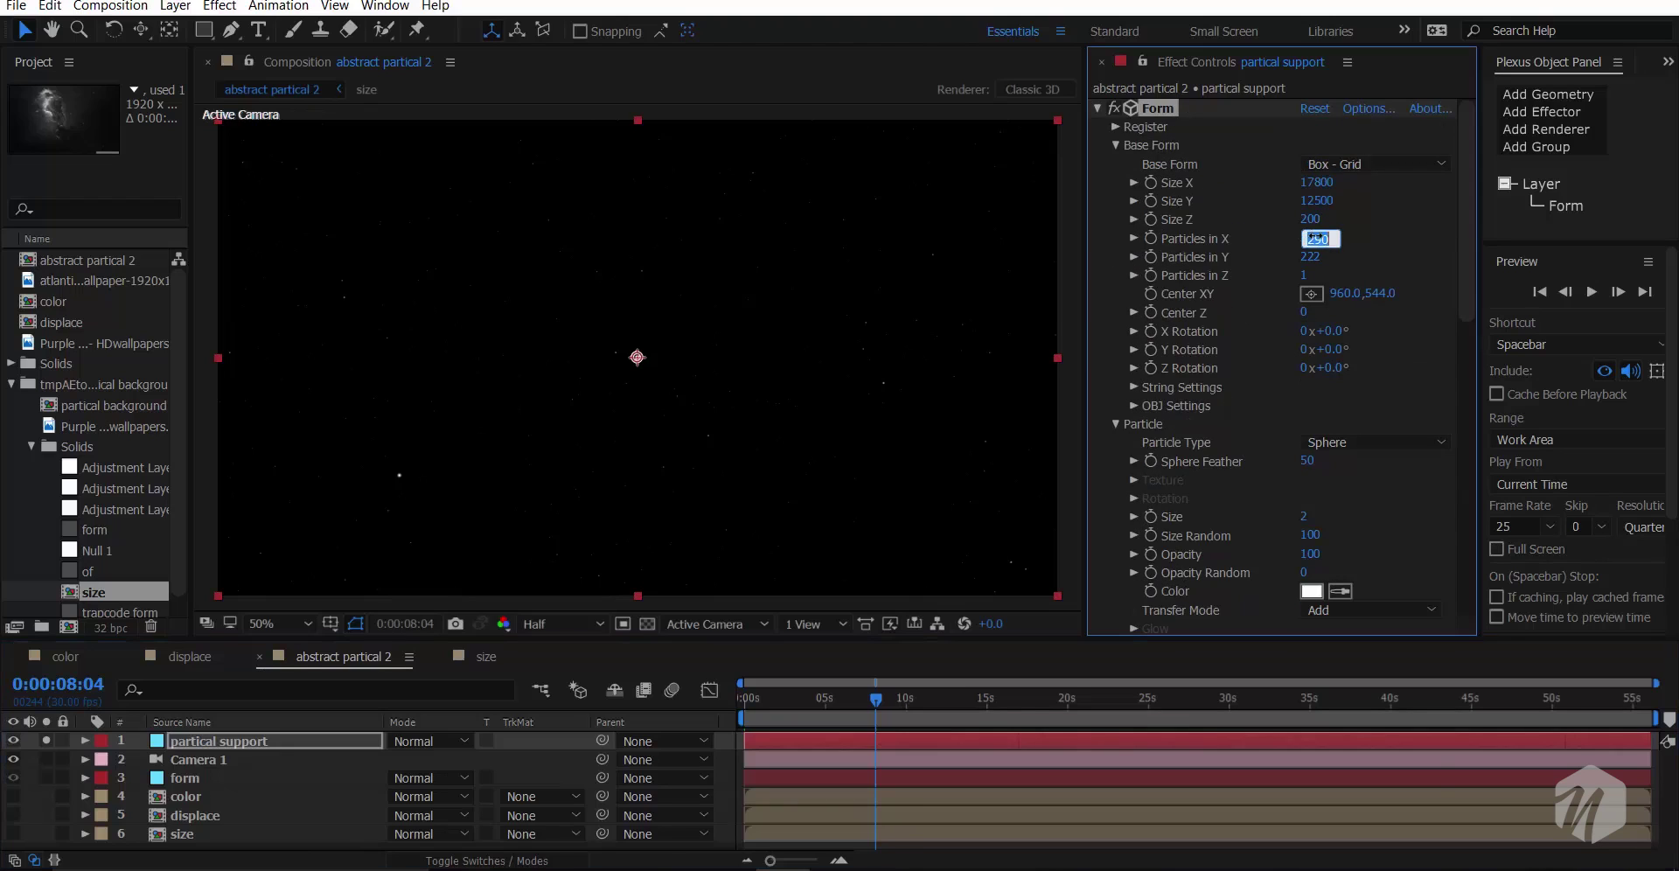
text(25)
key(Return)
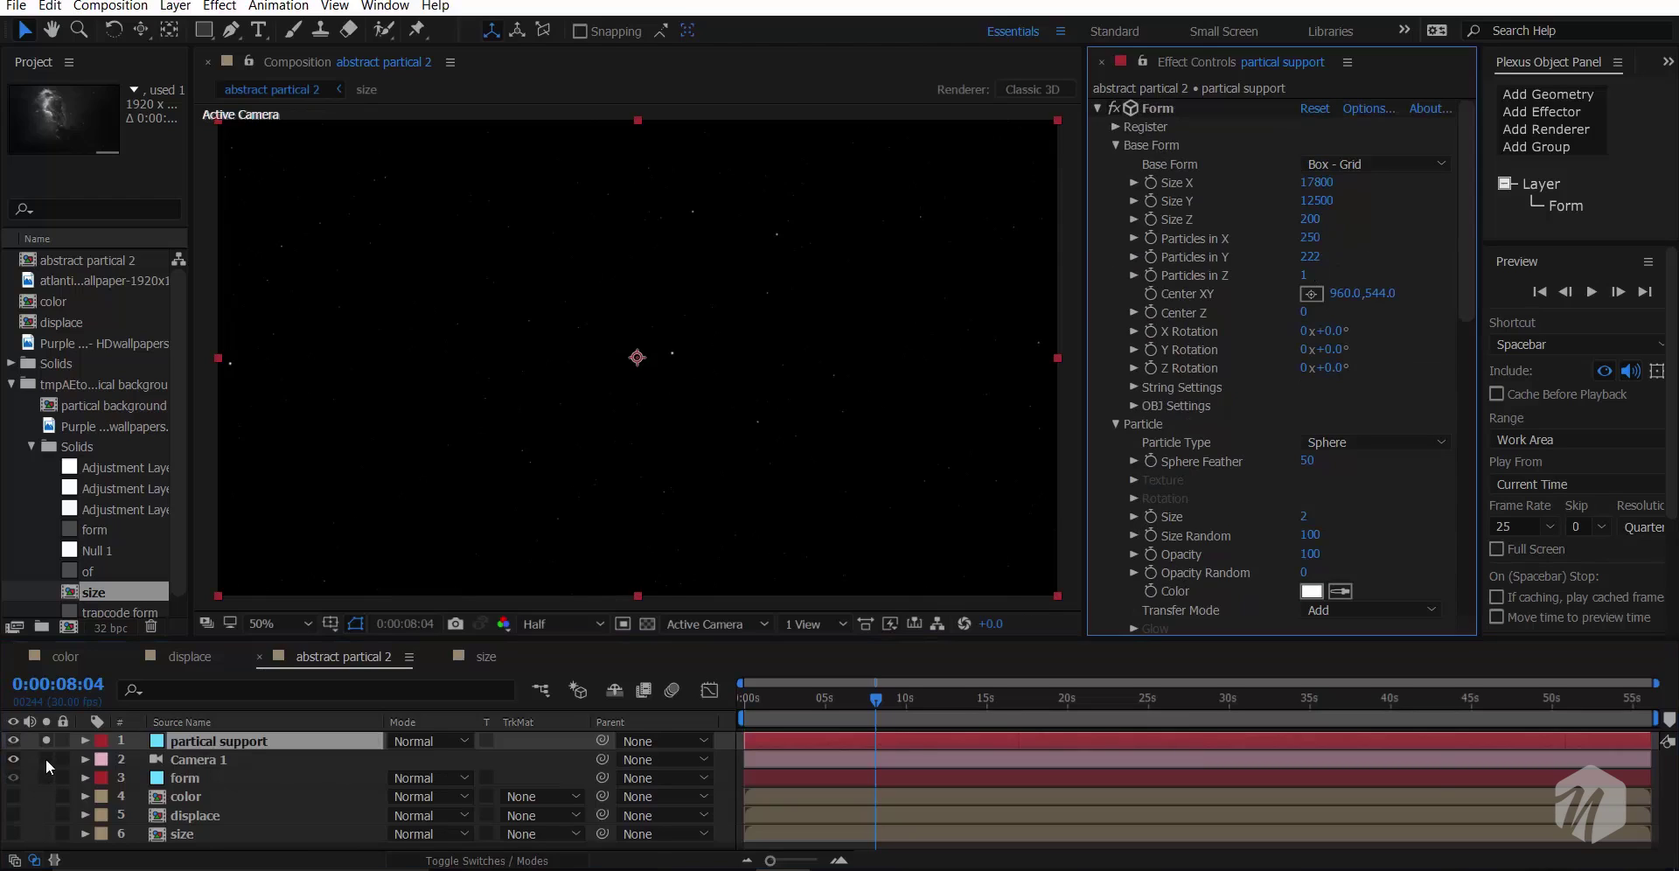
click(46, 741)
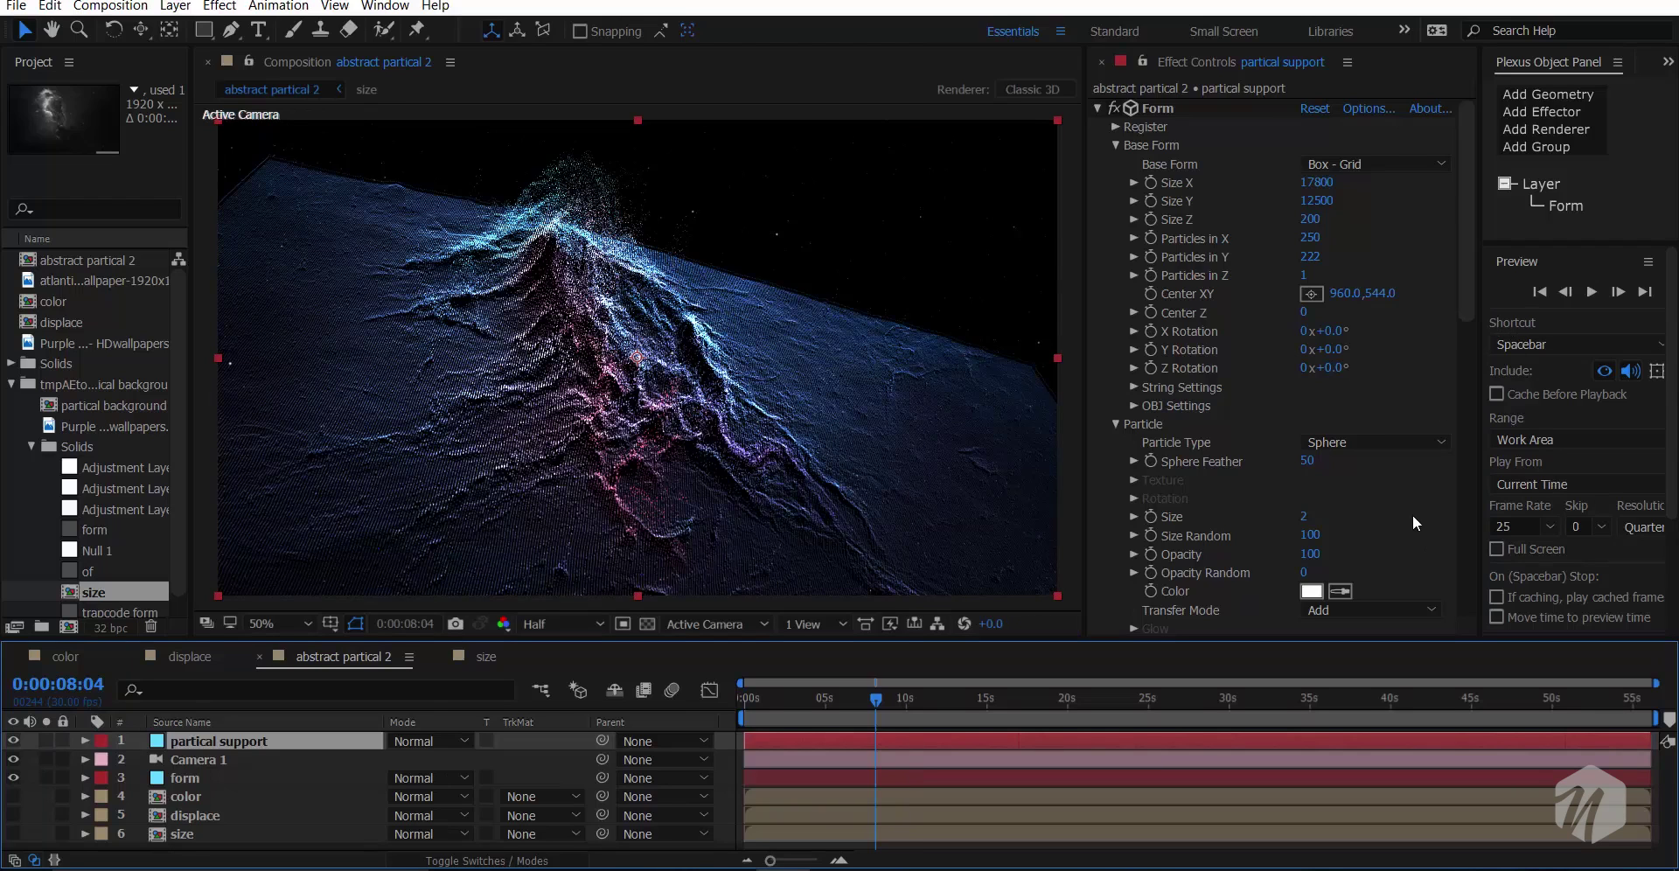
- Set the support particles' Size to 5 and orbit the camera to a more level view of the terrain
drag(1309, 526, 1422, 518)
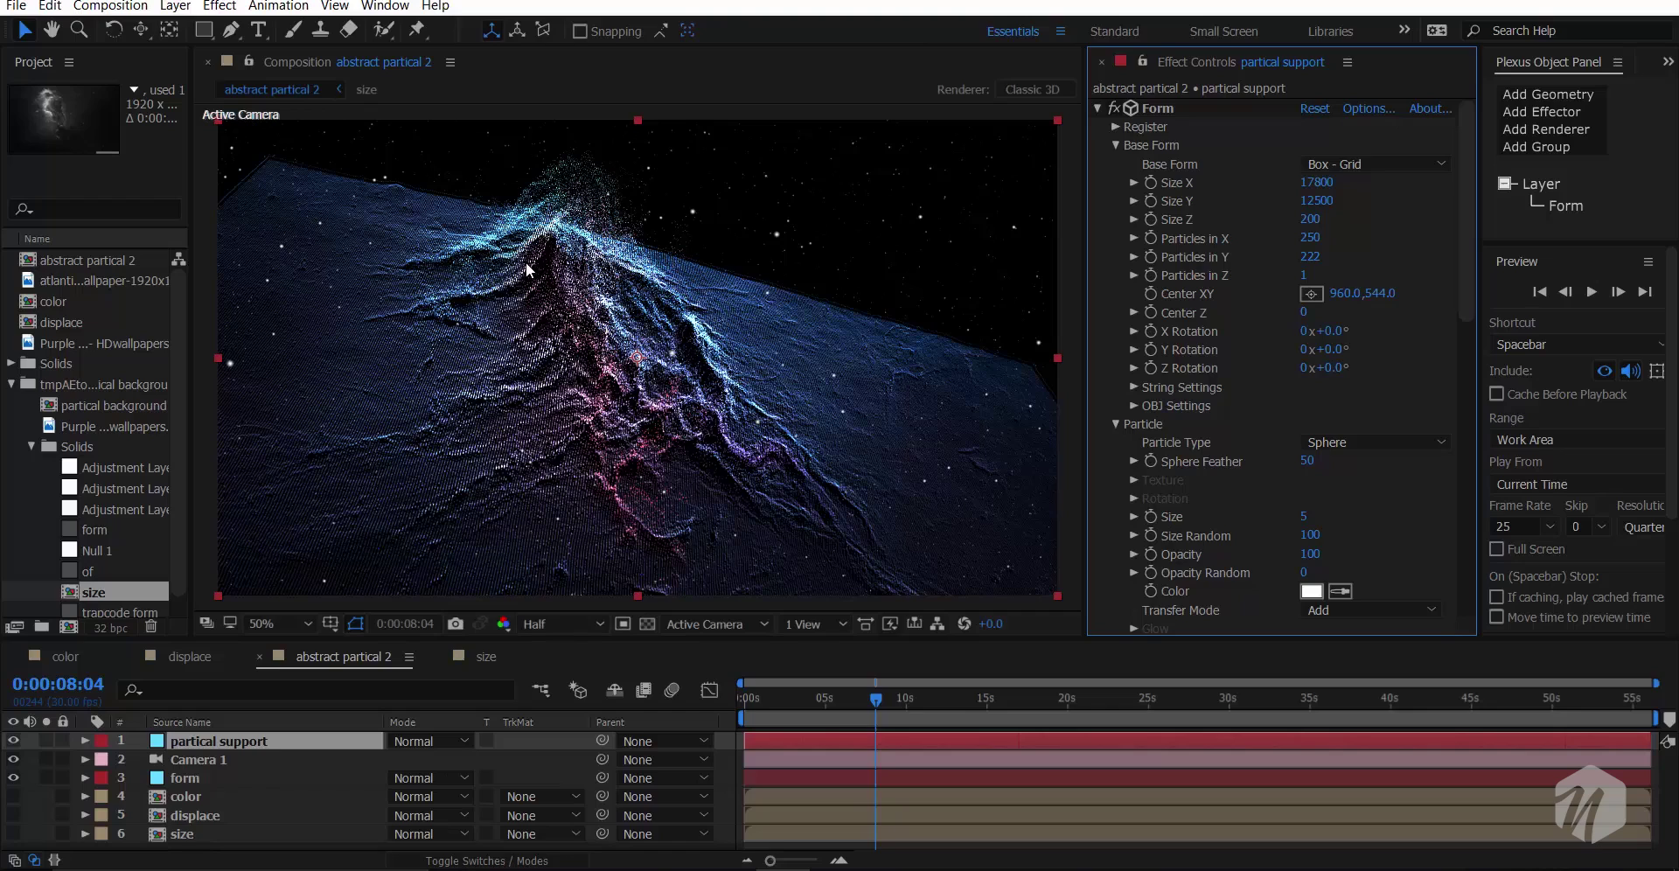
key(c)
click(490, 256)
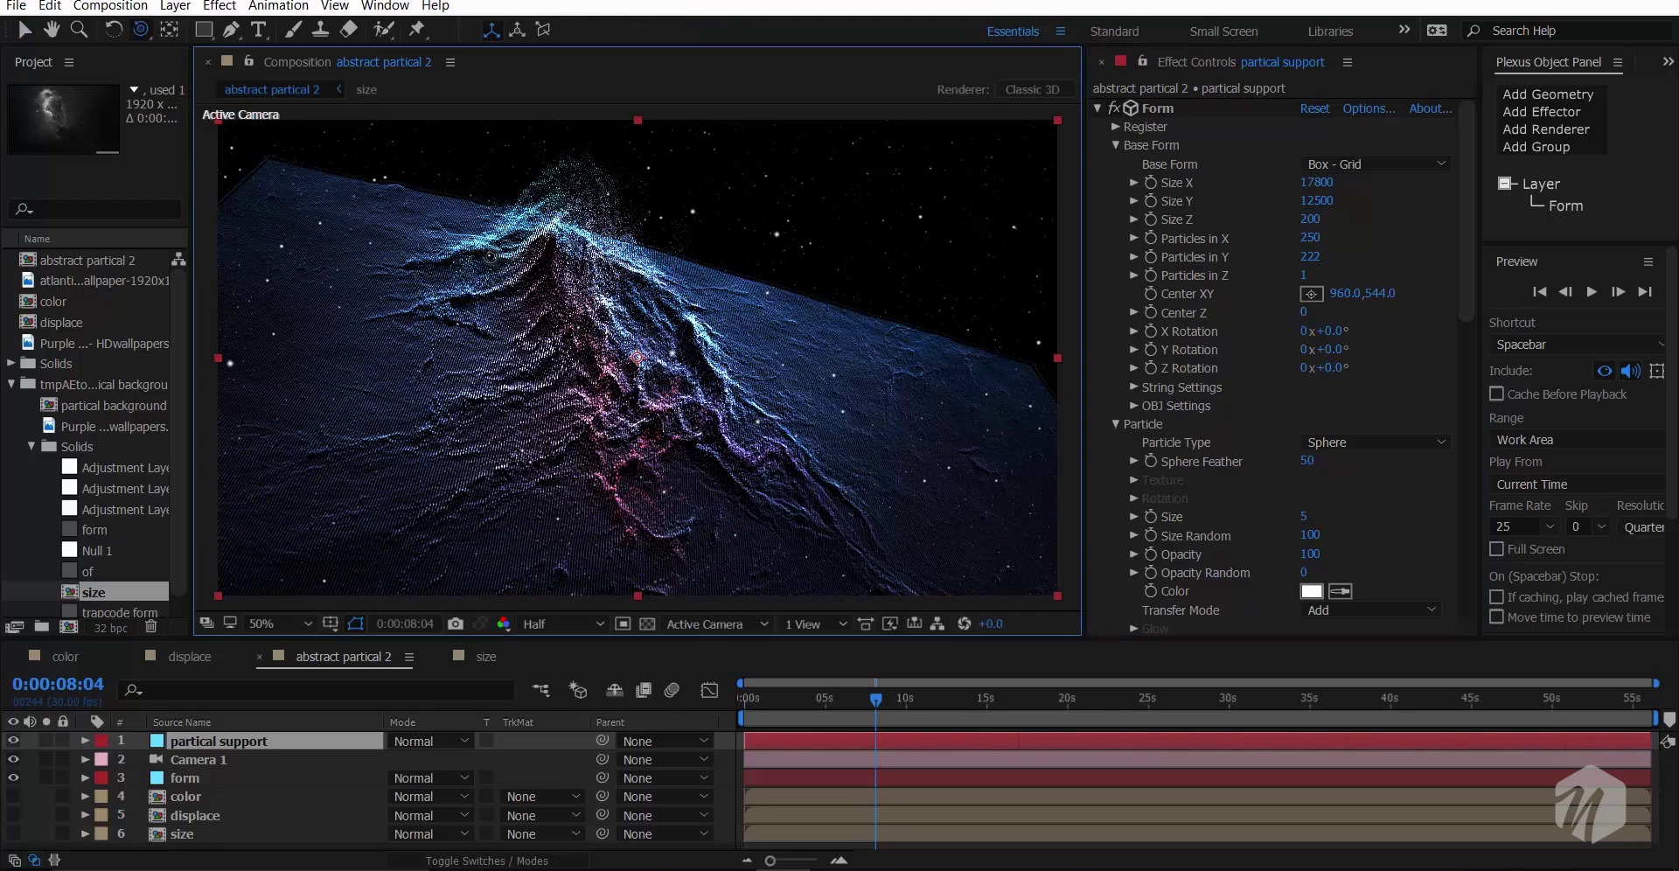
- Set Size Z, Particles in X and Particles in Y of the partical support layer's base form to 100 each
click(1309, 218)
text(100)
key(Tab)
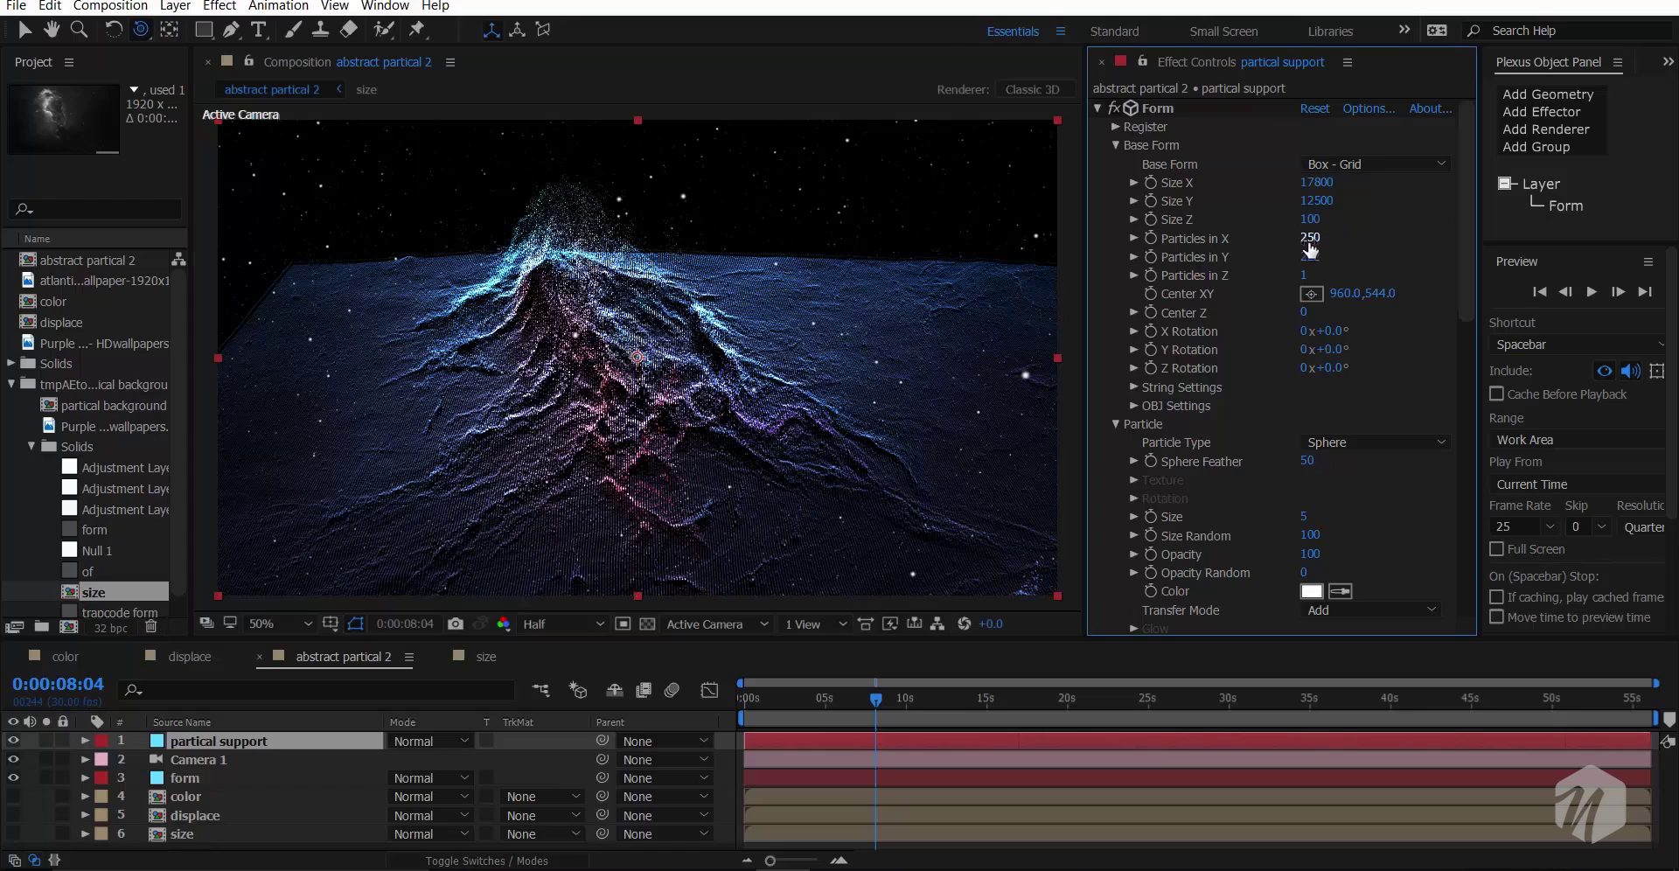
text(100)
key(Return)
click(1311, 257)
text(100)
key(Return)
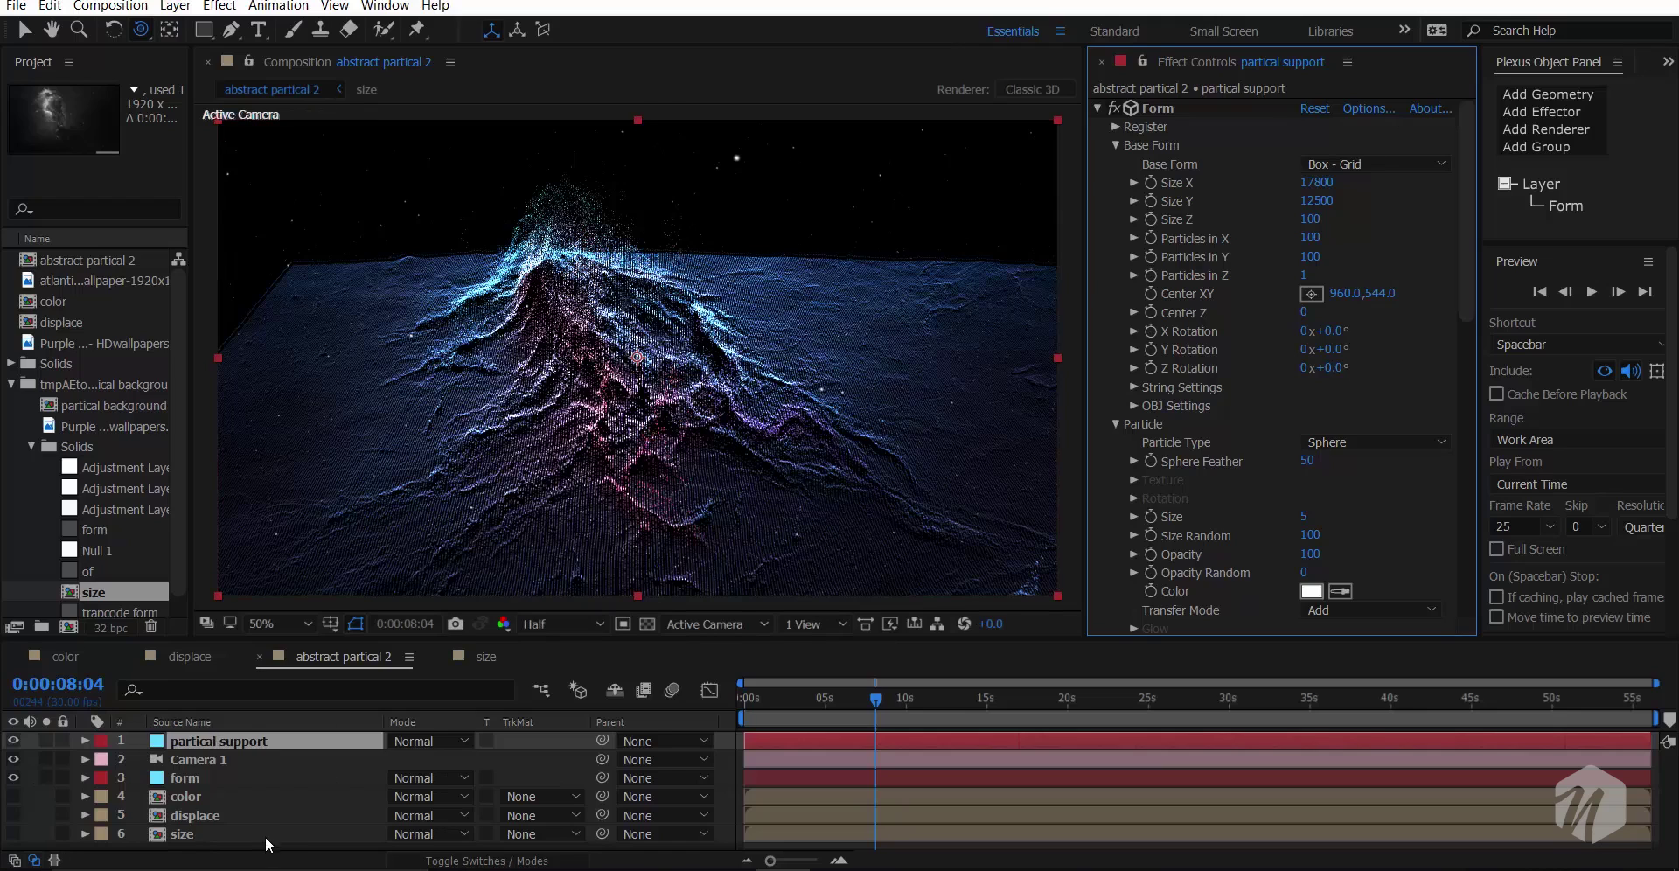
- Create a new solid layer named bg in the abstract partical 2 composition
key(grave)
right_click(313, 781)
mouse_move(384, 604)
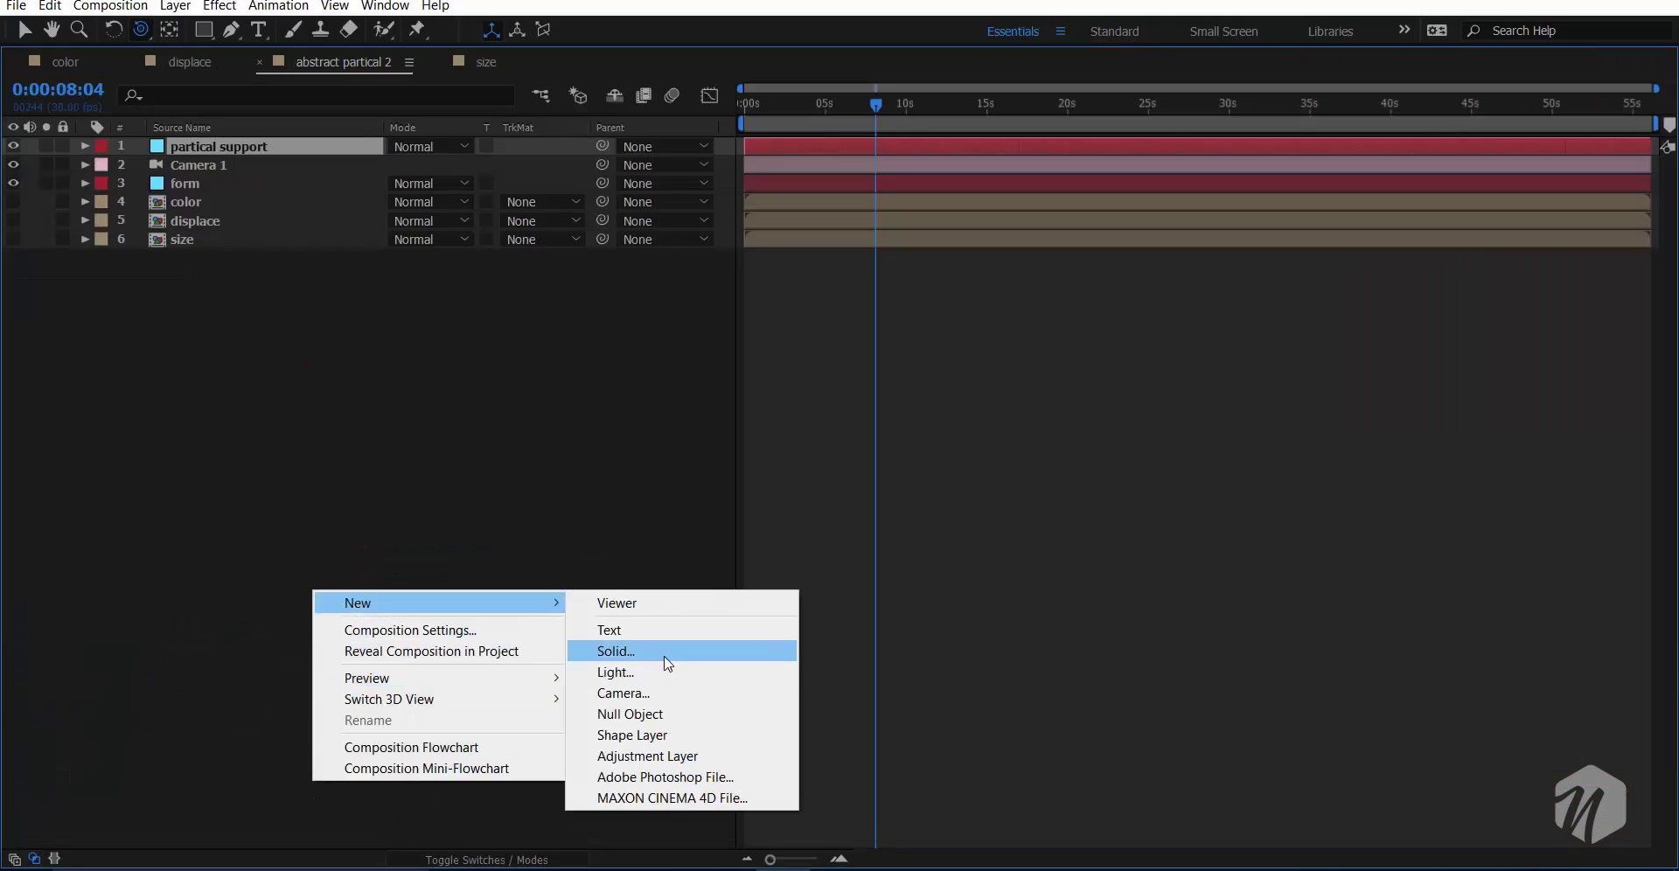
click(663, 651)
text(bg)
click(1361, 598)
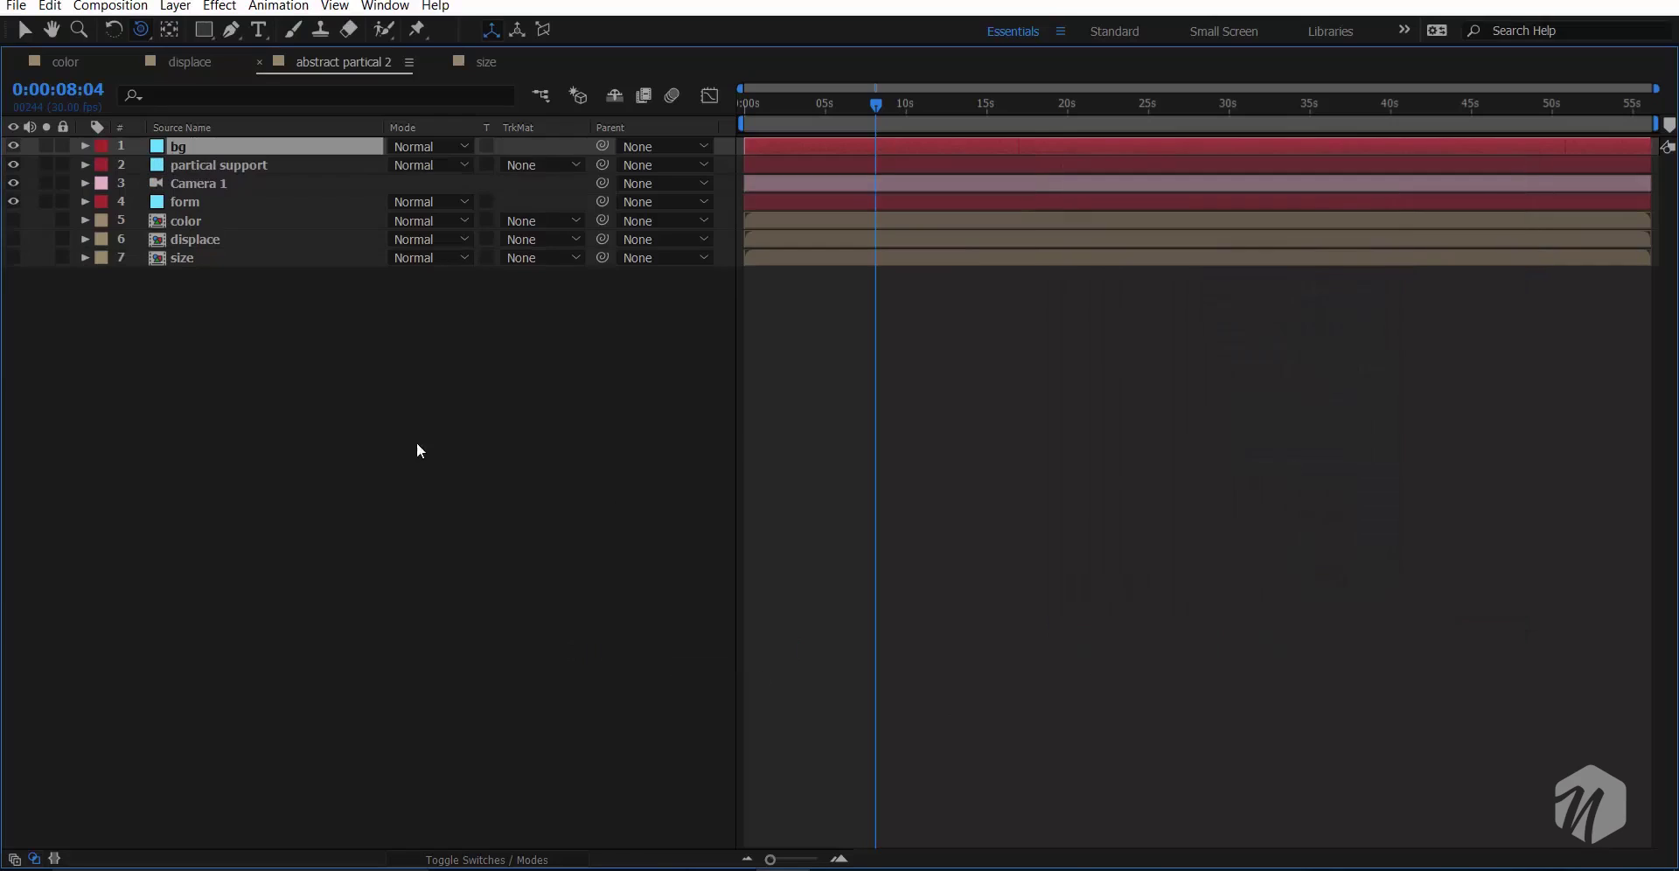
key(grave)
- Apply the Gradient Ramp effect to the bg solid and move the layer to the end of the layer stack
key(ctrl+space)
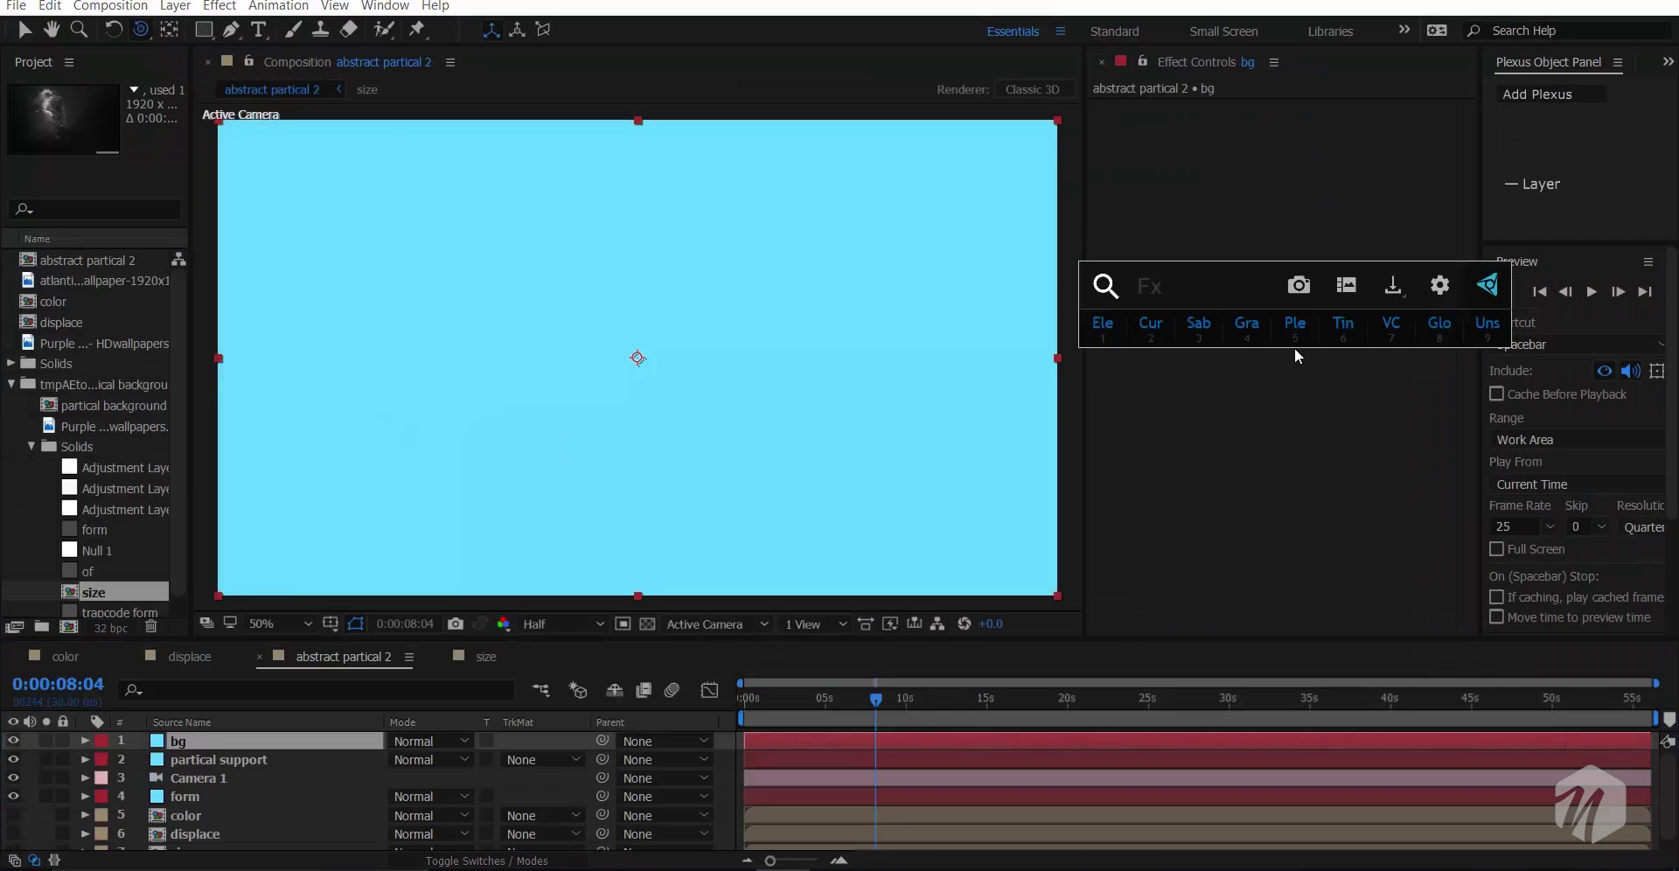
text(grad)
key(Return)
key(v)
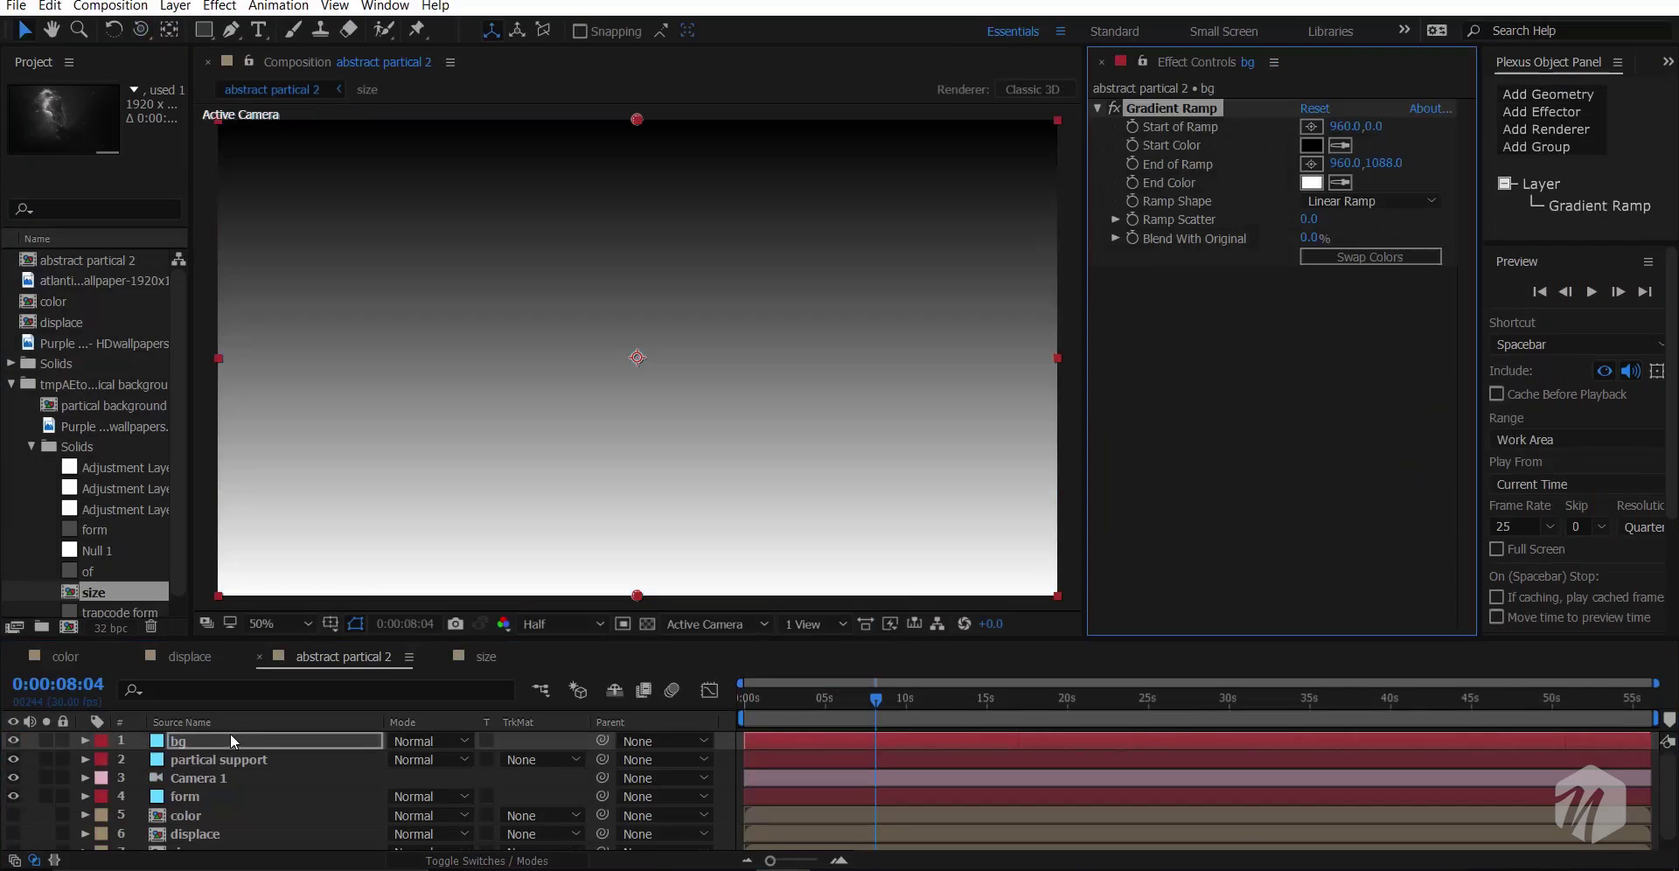
drag(215, 739, 263, 846)
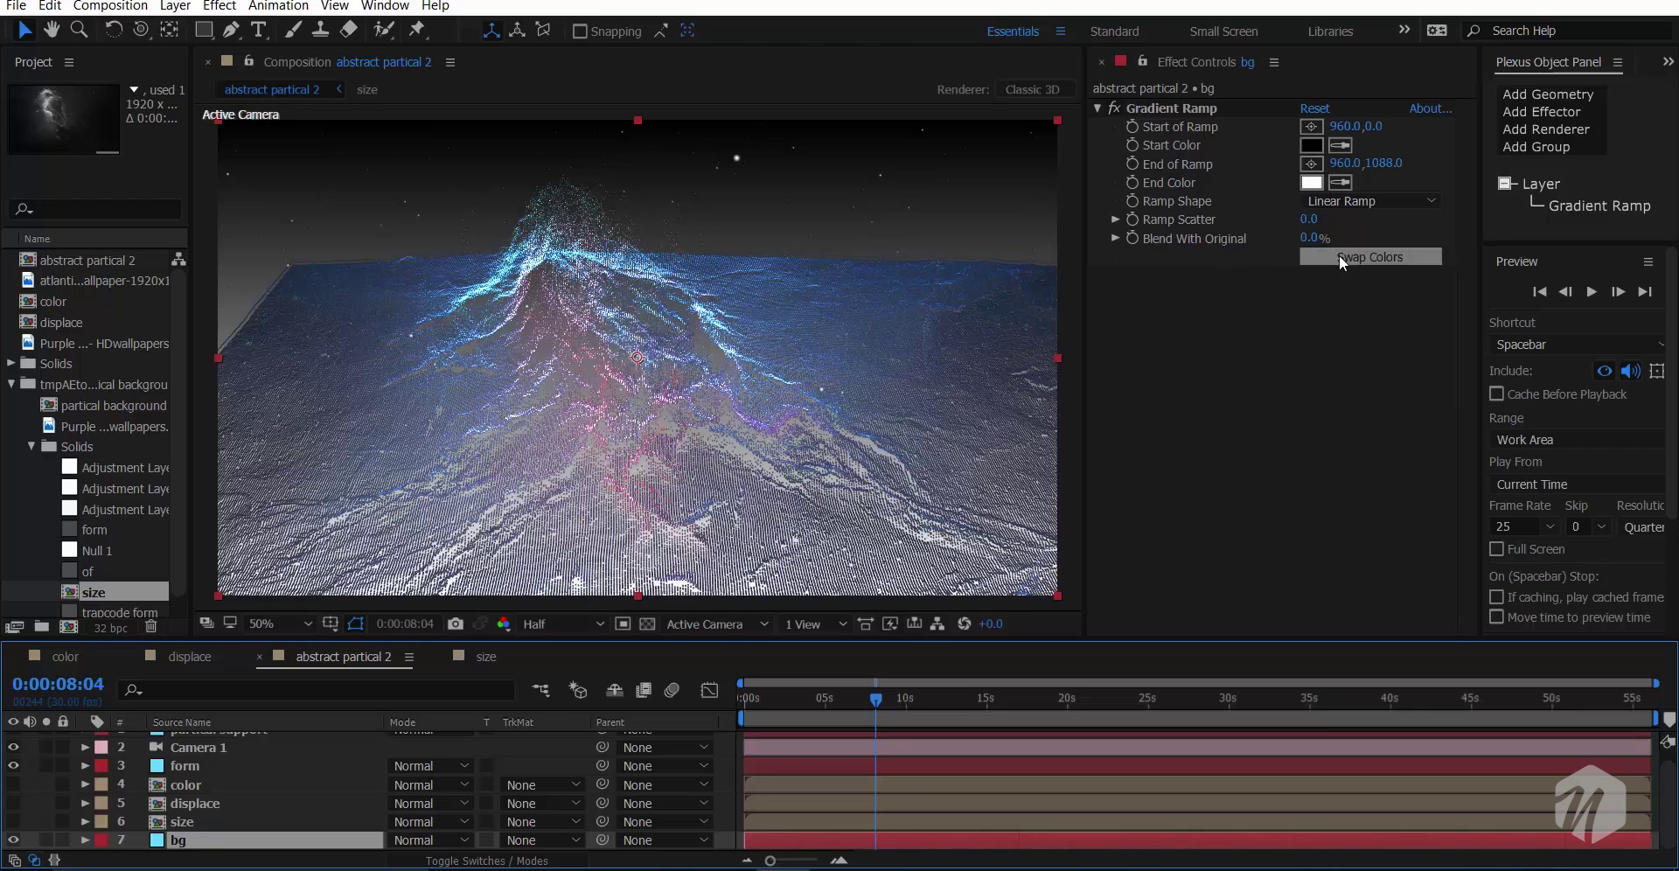
- Swap the start and end colors of the bg layer's Gradient Ramp
click(1357, 200)
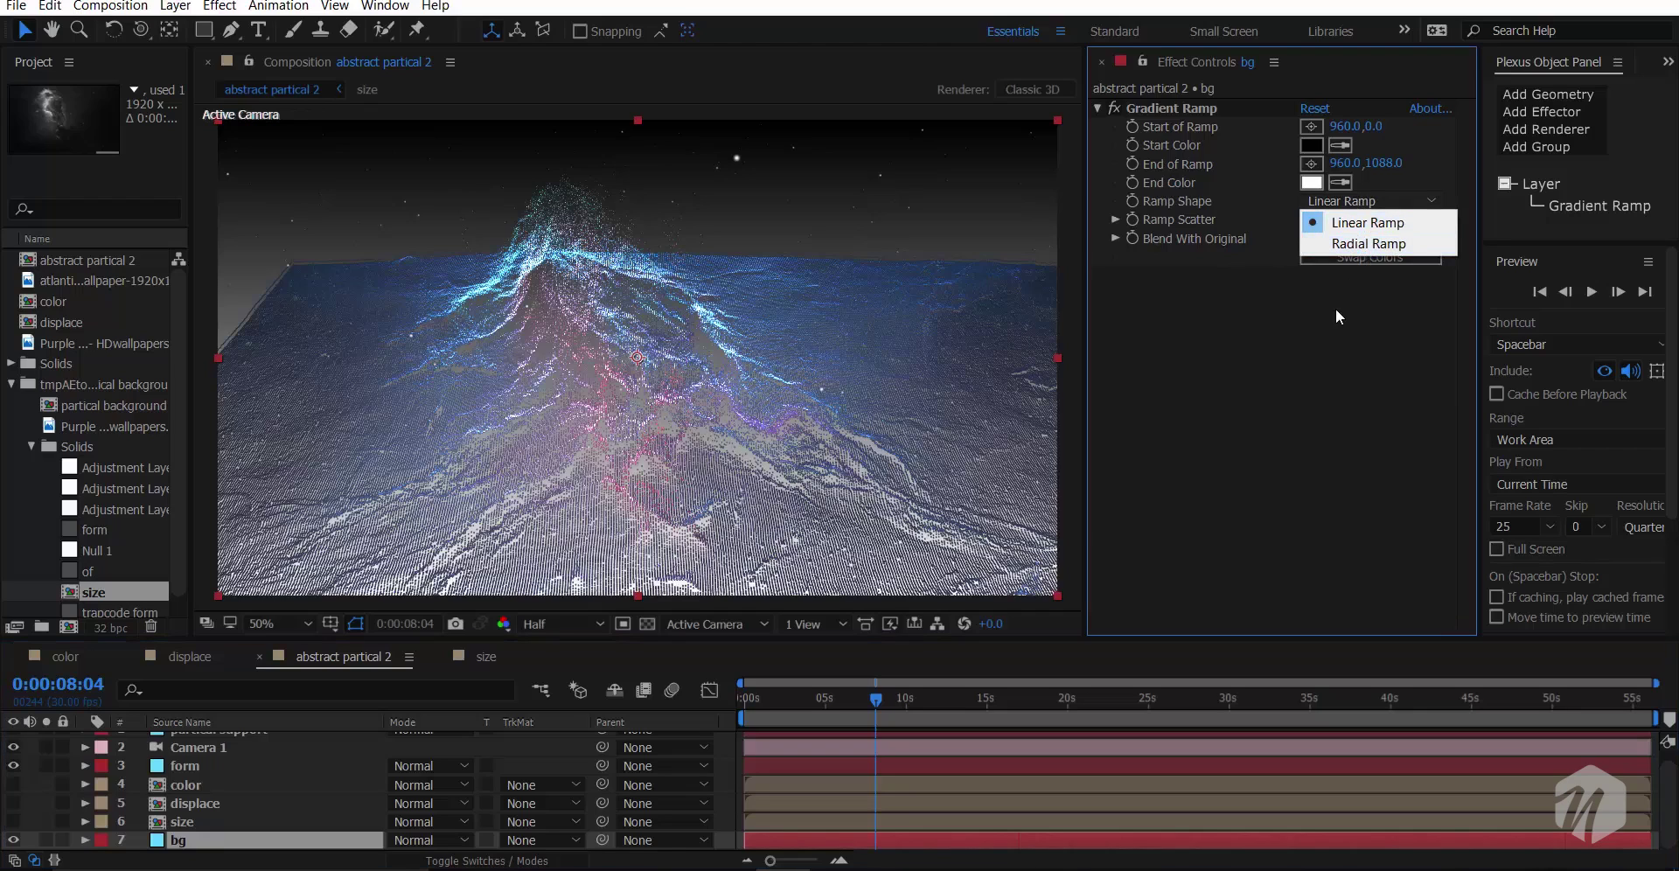
click(1372, 298)
click(1376, 255)
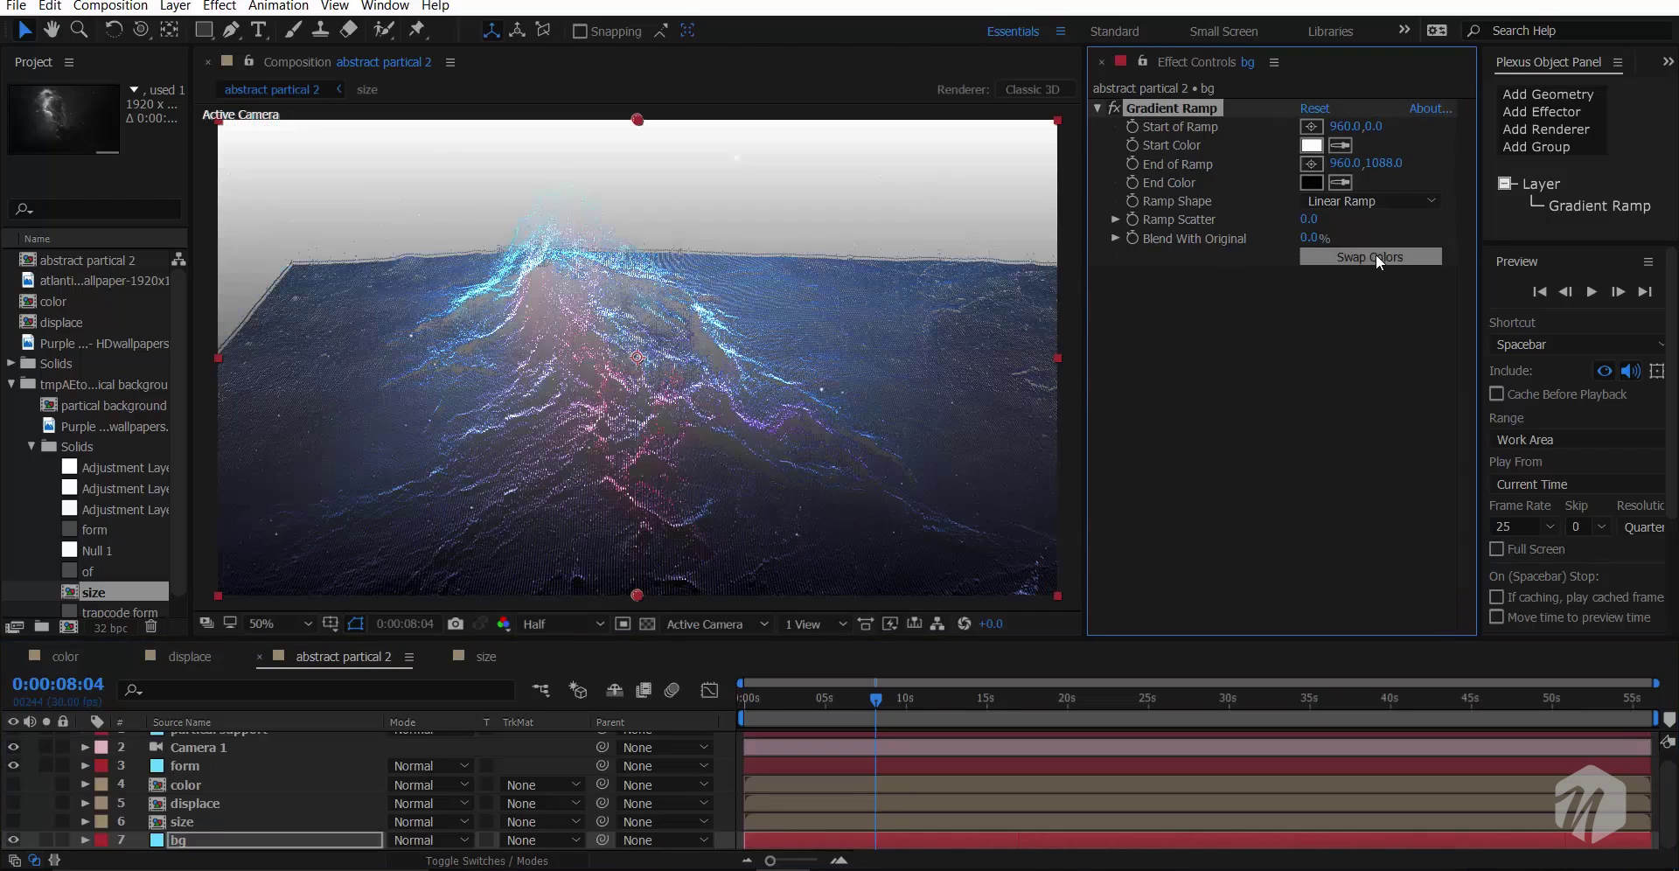
- Set the Gradient Ramp's Start Color to dark navy blue, 060D1C
click(1313, 146)
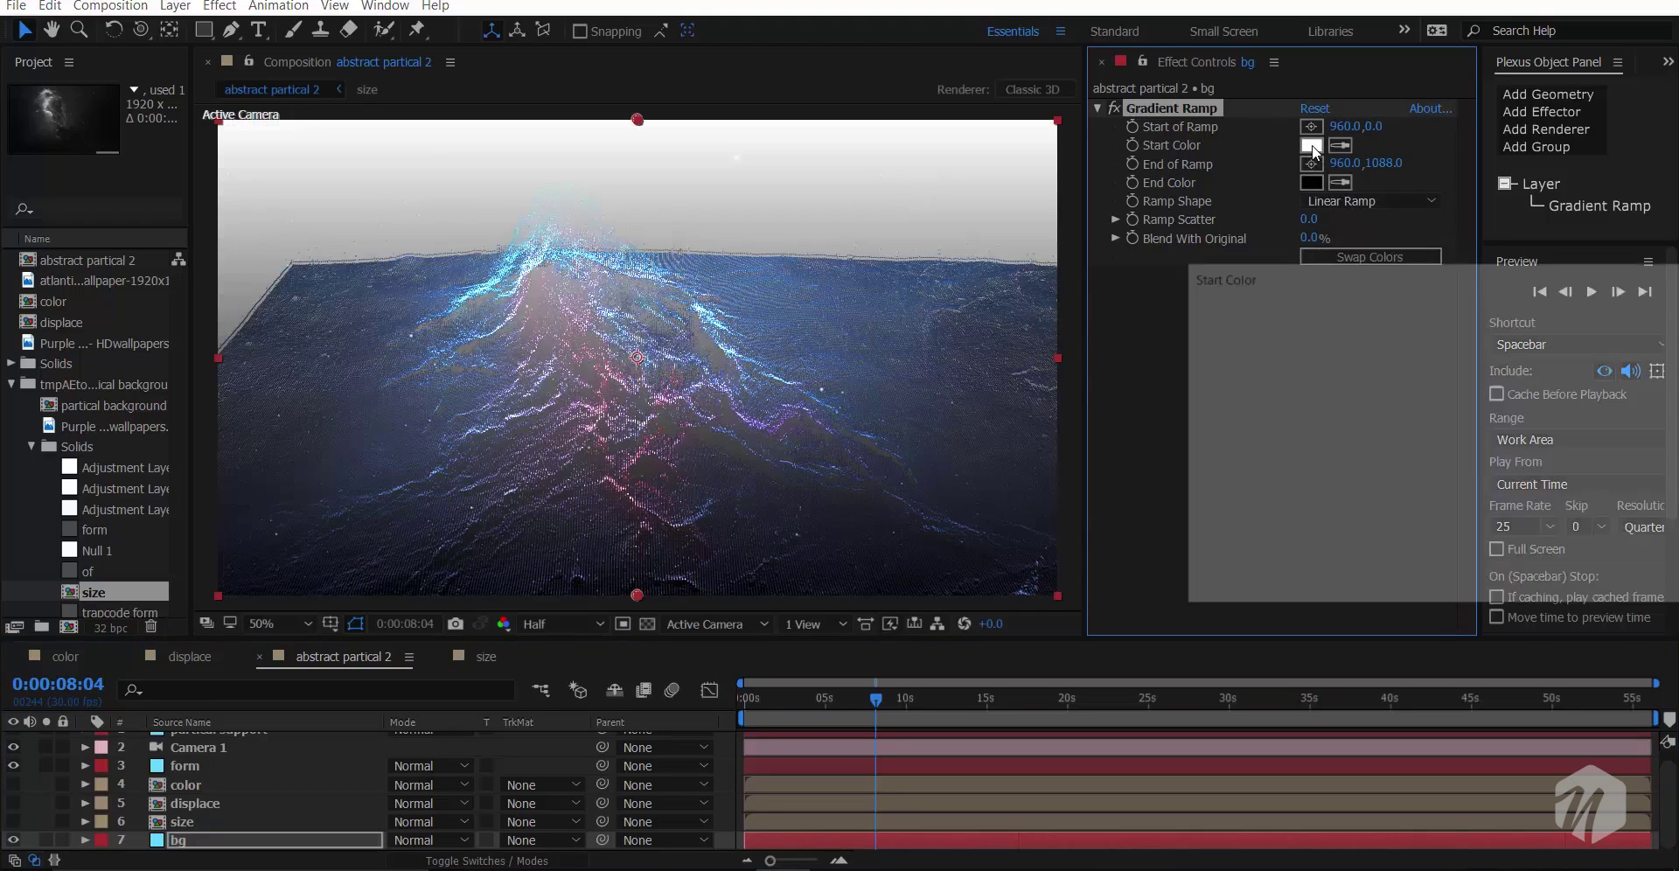
drag(1270, 428, 1179, 610)
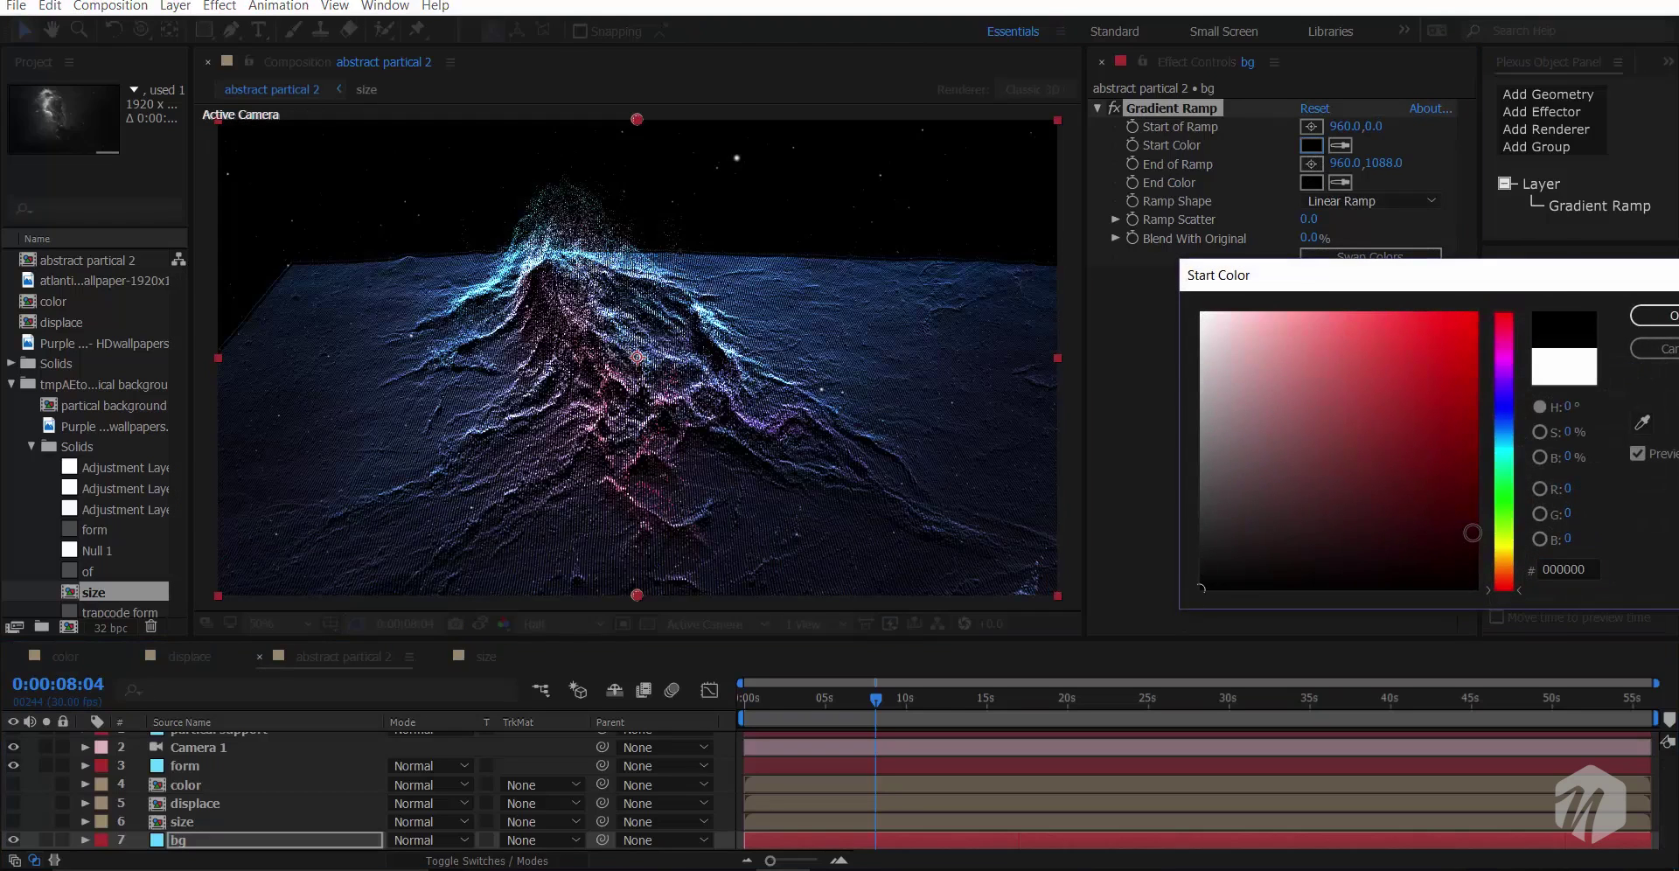
mouse_move(1502, 497)
mouse_down()
mouse_move(1499, 412)
mouse_move(1439, 564)
mouse_move(1421, 550)
mouse_move(1397, 567)
mouse_move(1418, 556)
mouse_up()
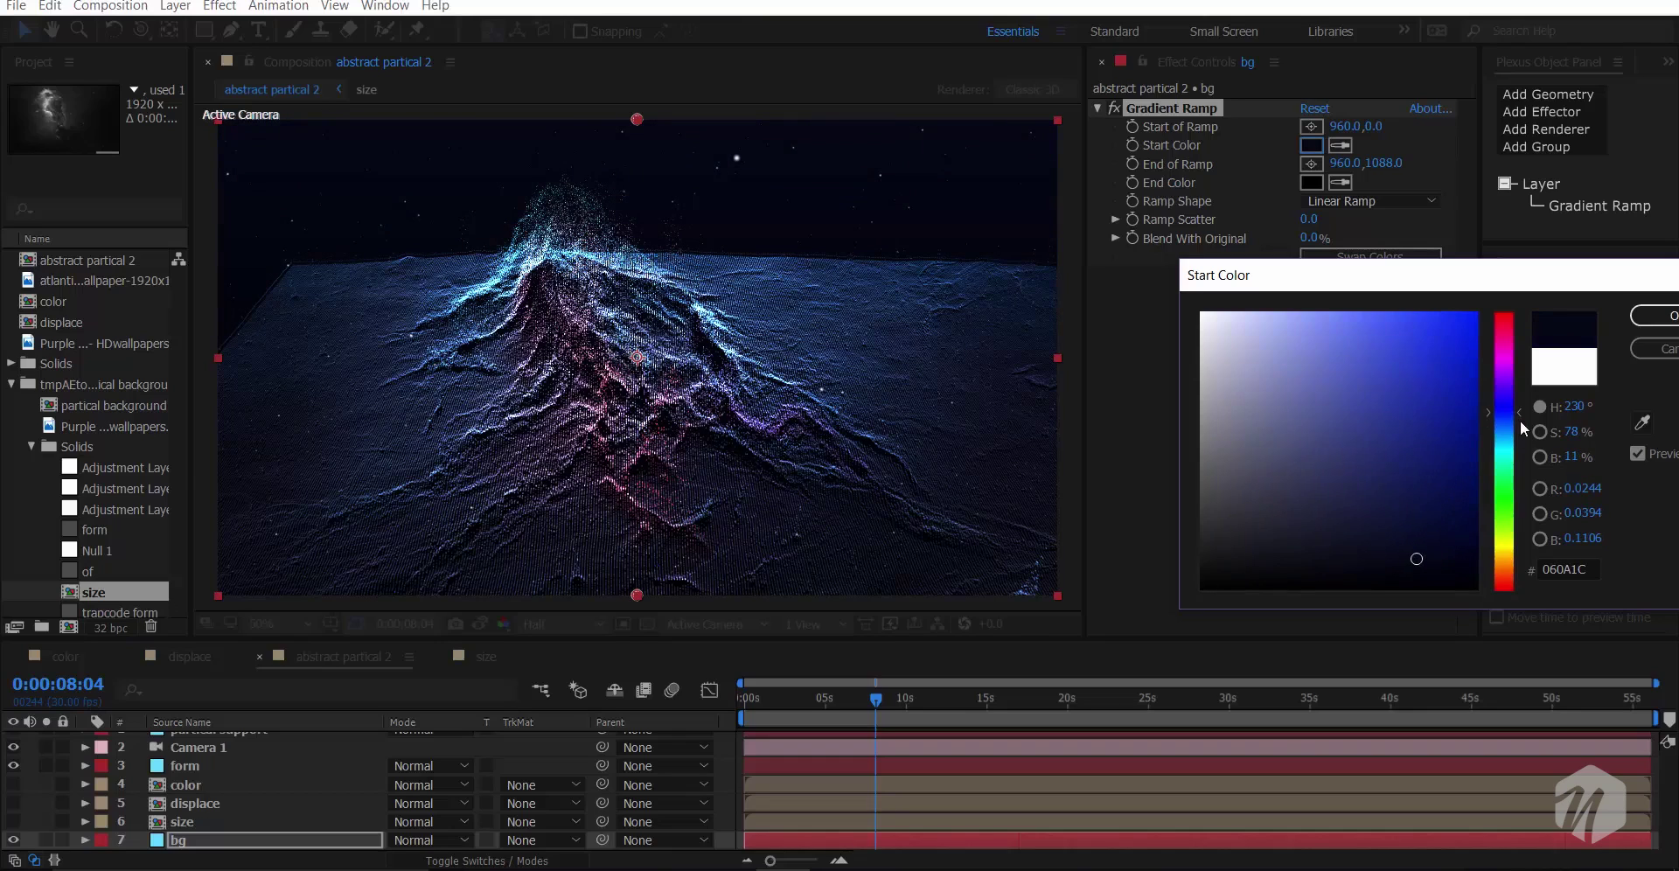
drag(1511, 421, 1514, 421)
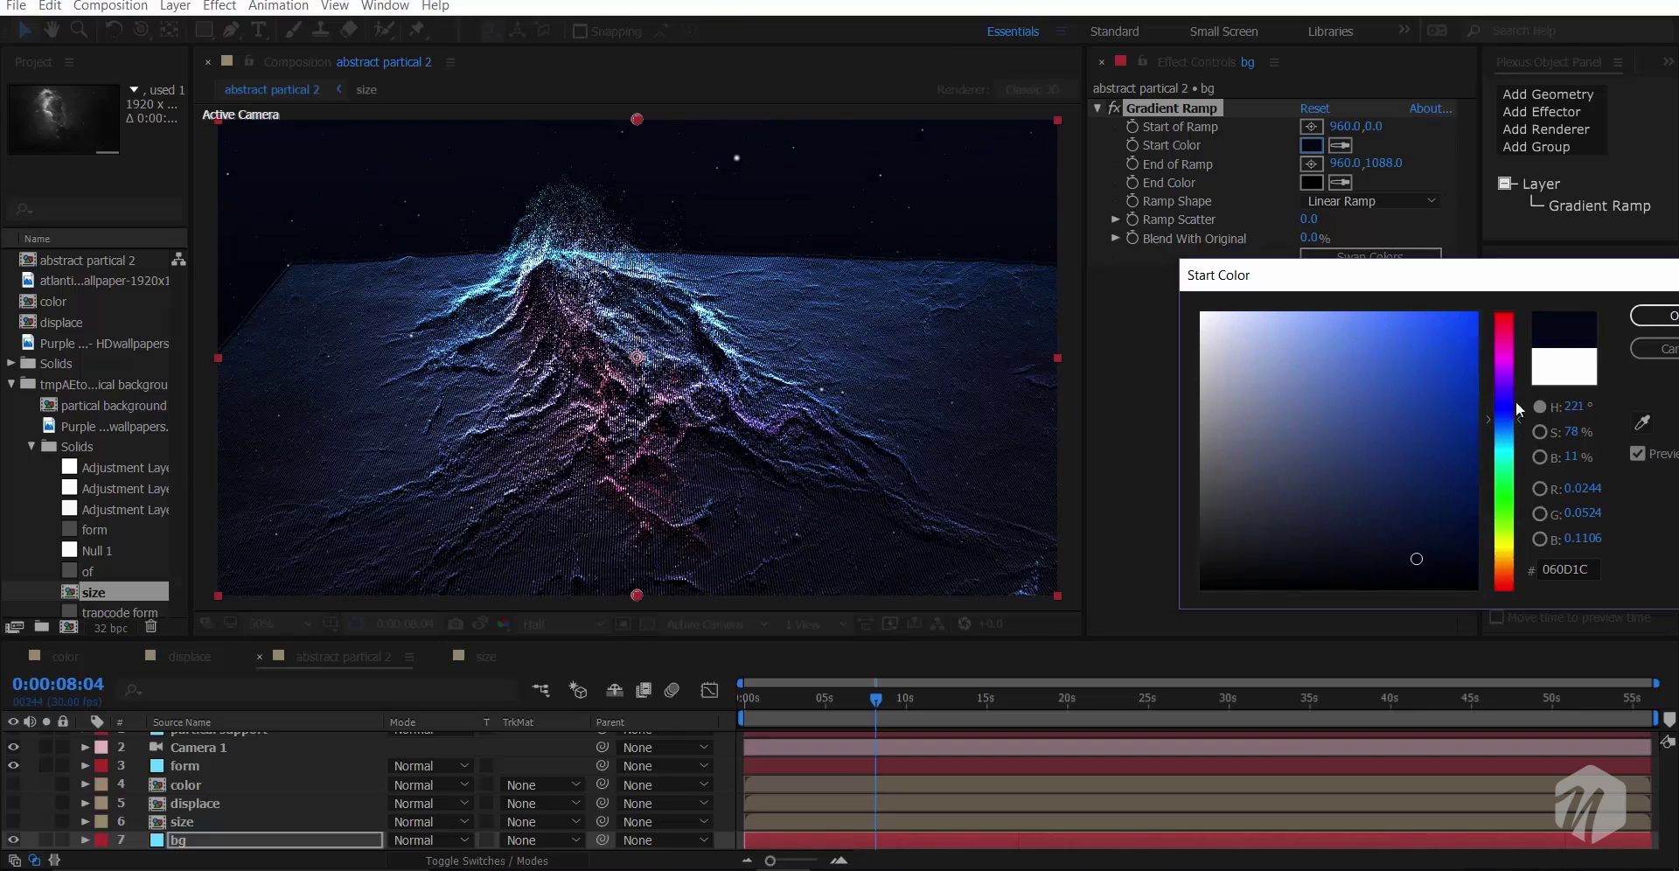
click(1661, 319)
- Set the Gradient Ramp's End Color to a near-black blue, 01070B
click(1310, 183)
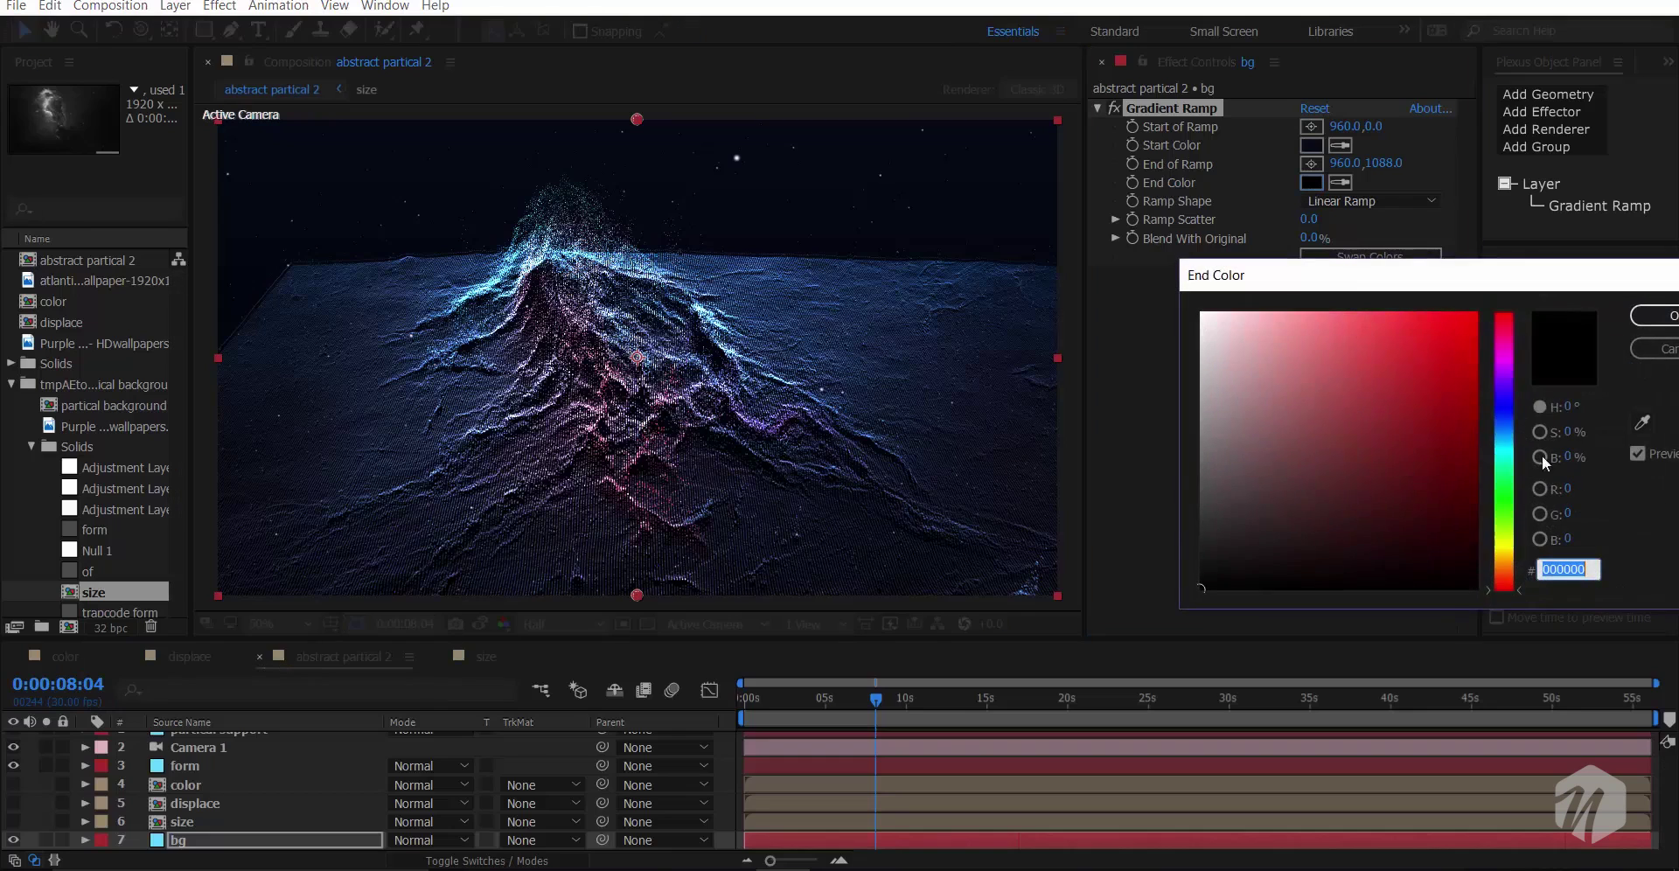
click(1503, 432)
mouse_move(1445, 525)
mouse_down()
mouse_move(1454, 588)
mouse_move(1455, 565)
mouse_move(1463, 578)
mouse_up()
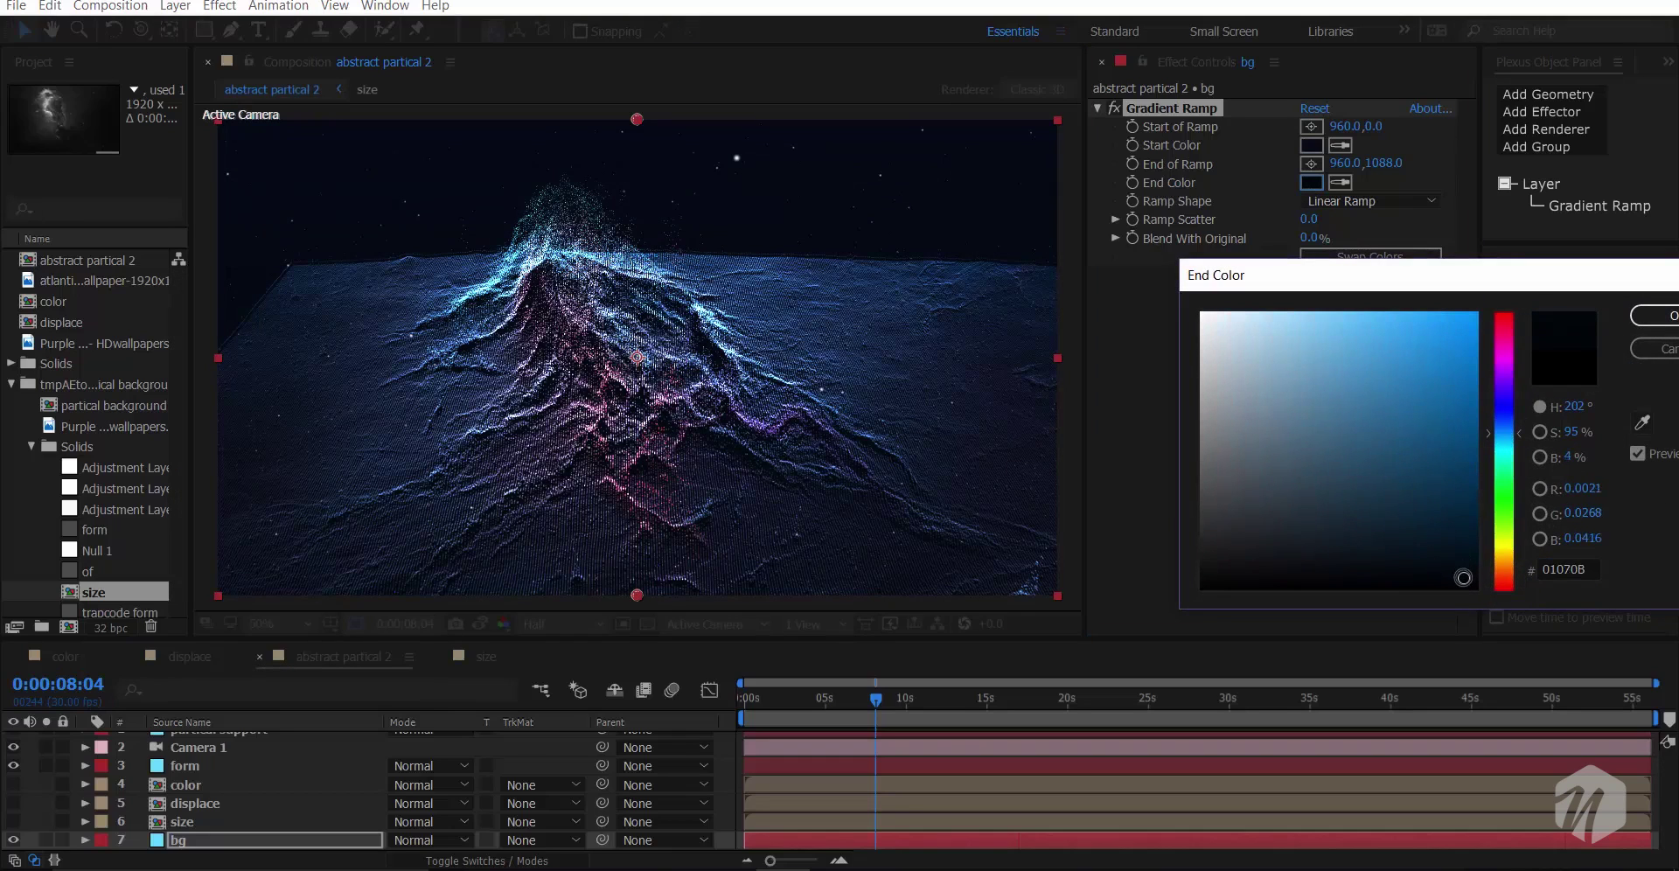
click(1655, 316)
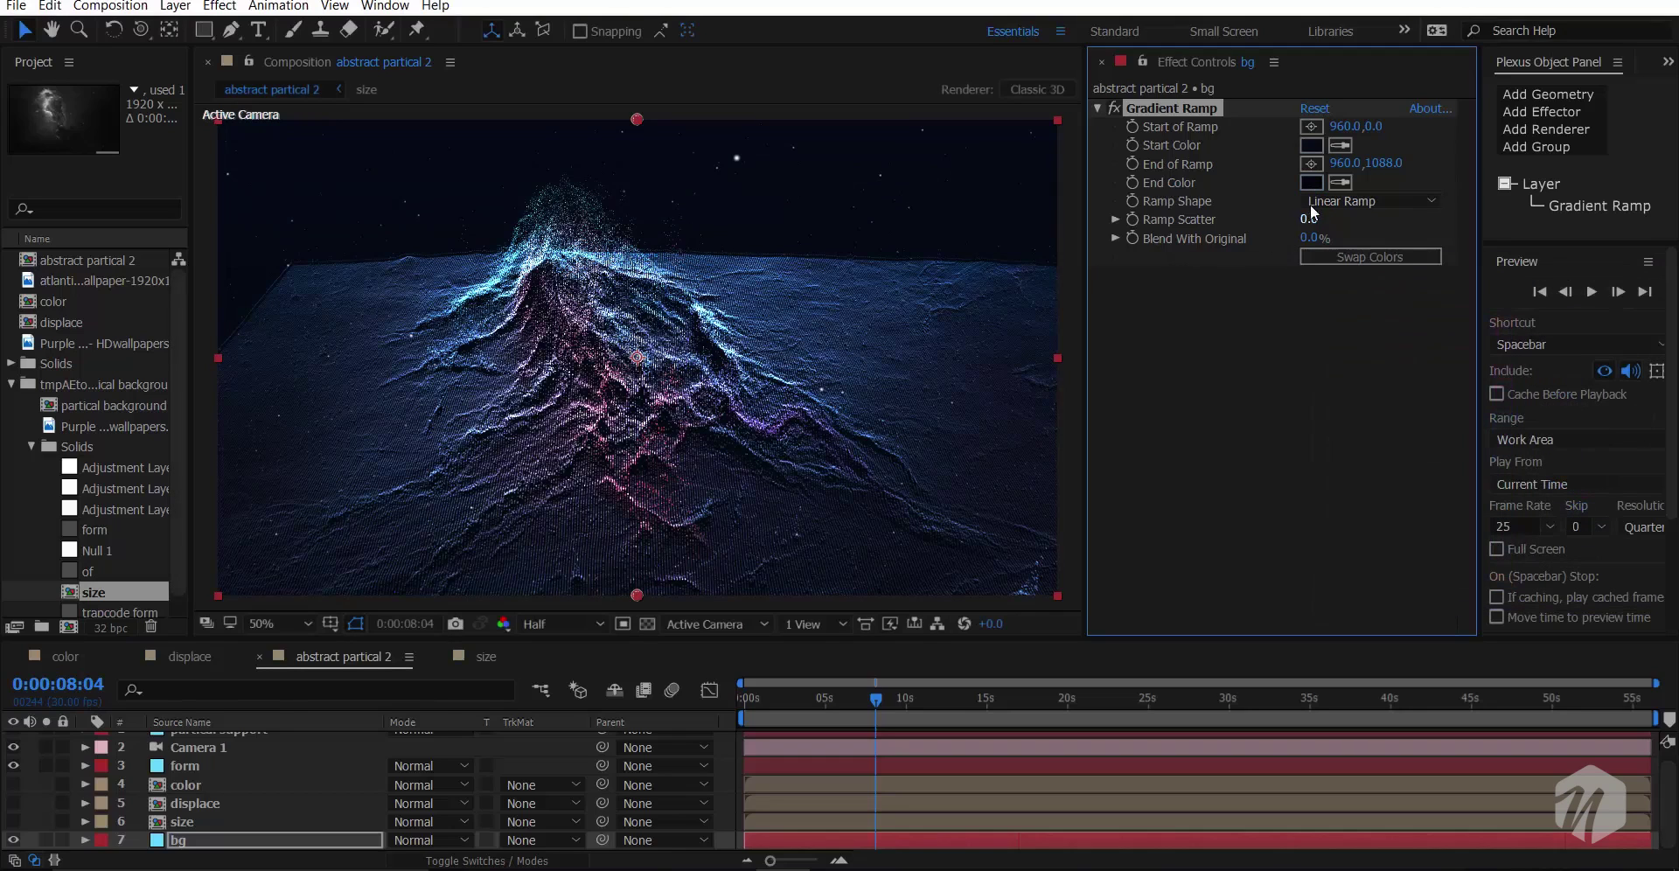
- Move the bg layer's Gradient Ramp end point to about 974, 594, near the centre of the frame
click(1310, 163)
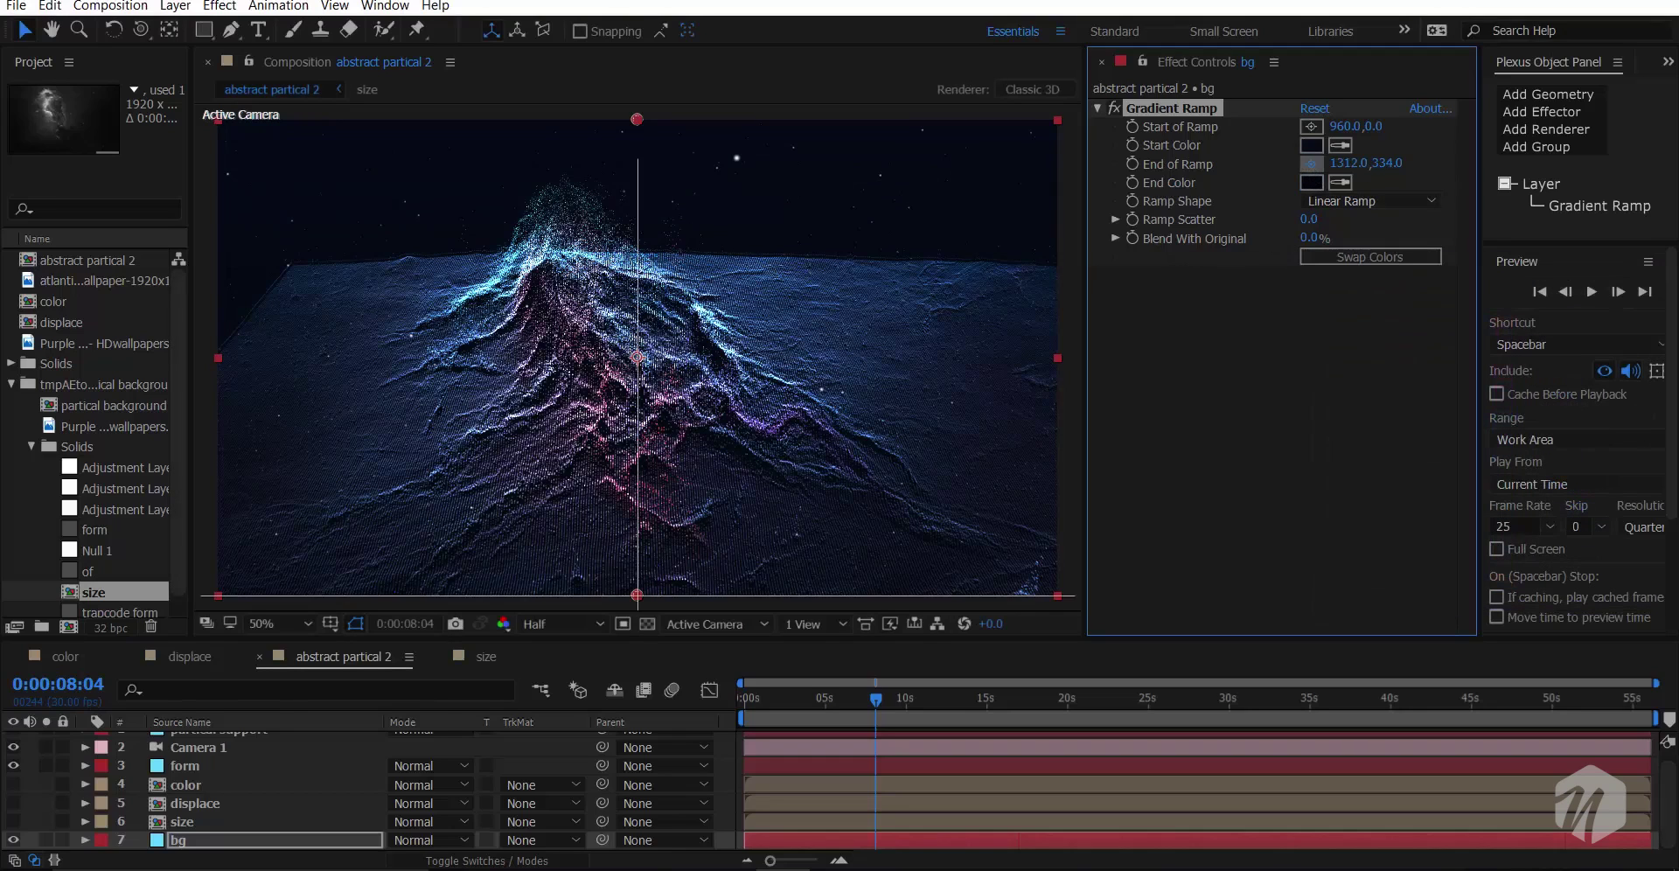
click(703, 248)
mouse_move(774, 276)
mouse_down()
mouse_move(899, 317)
mouse_move(727, 391)
mouse_move(612, 385)
mouse_move(643, 386)
mouse_up()
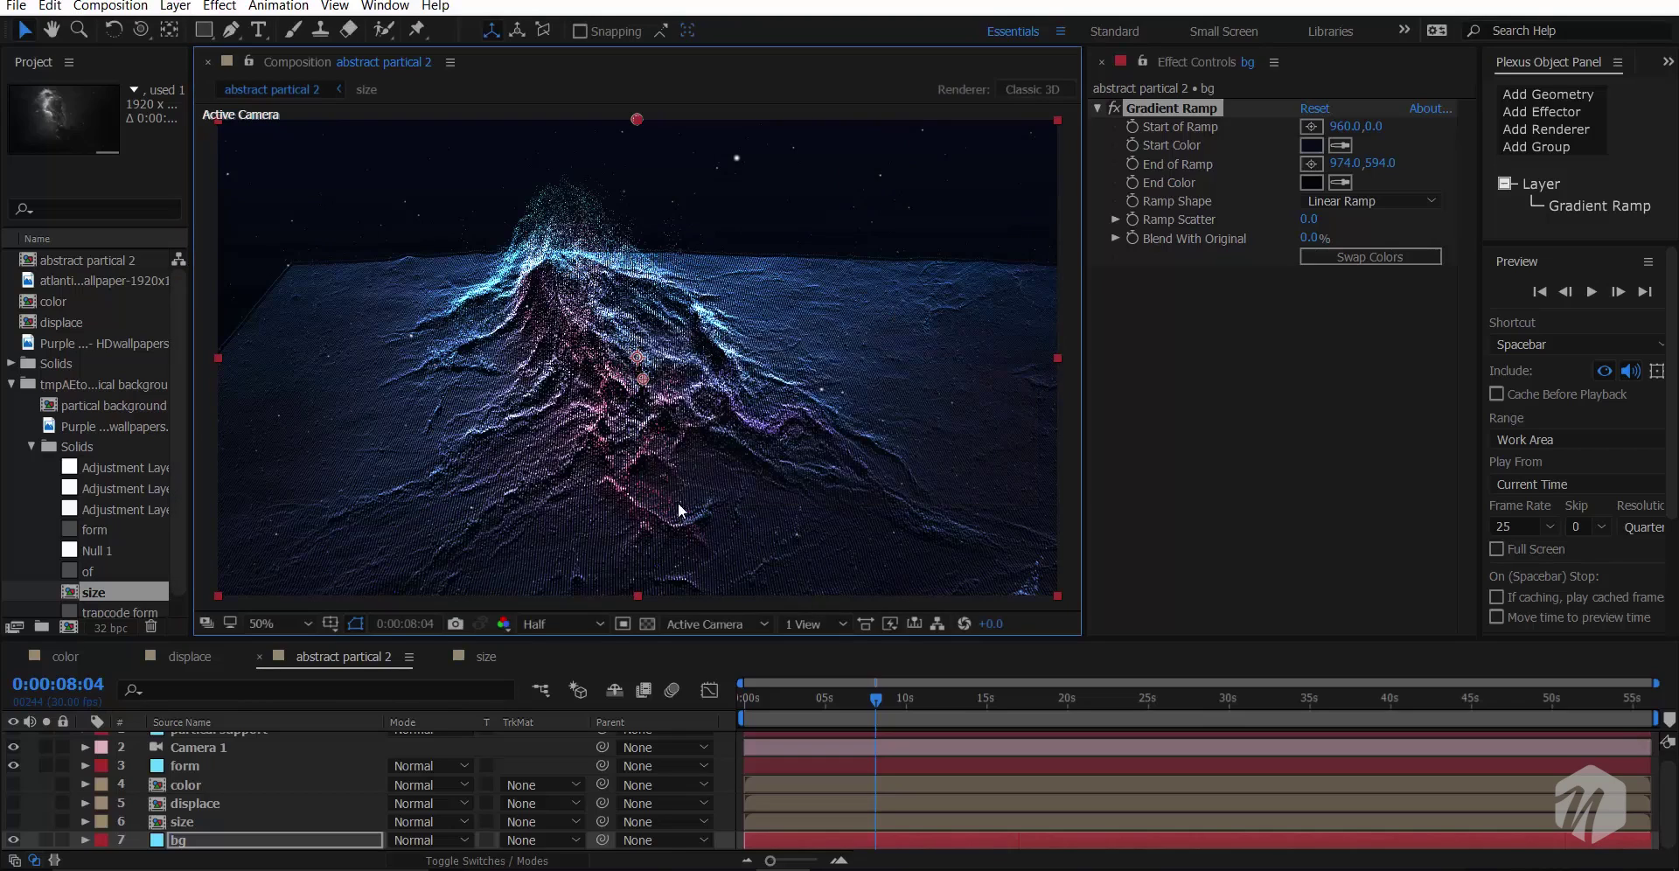
- Create a new solid named of and move it above all other layers in the abstract partical 2 composition
key(grave)
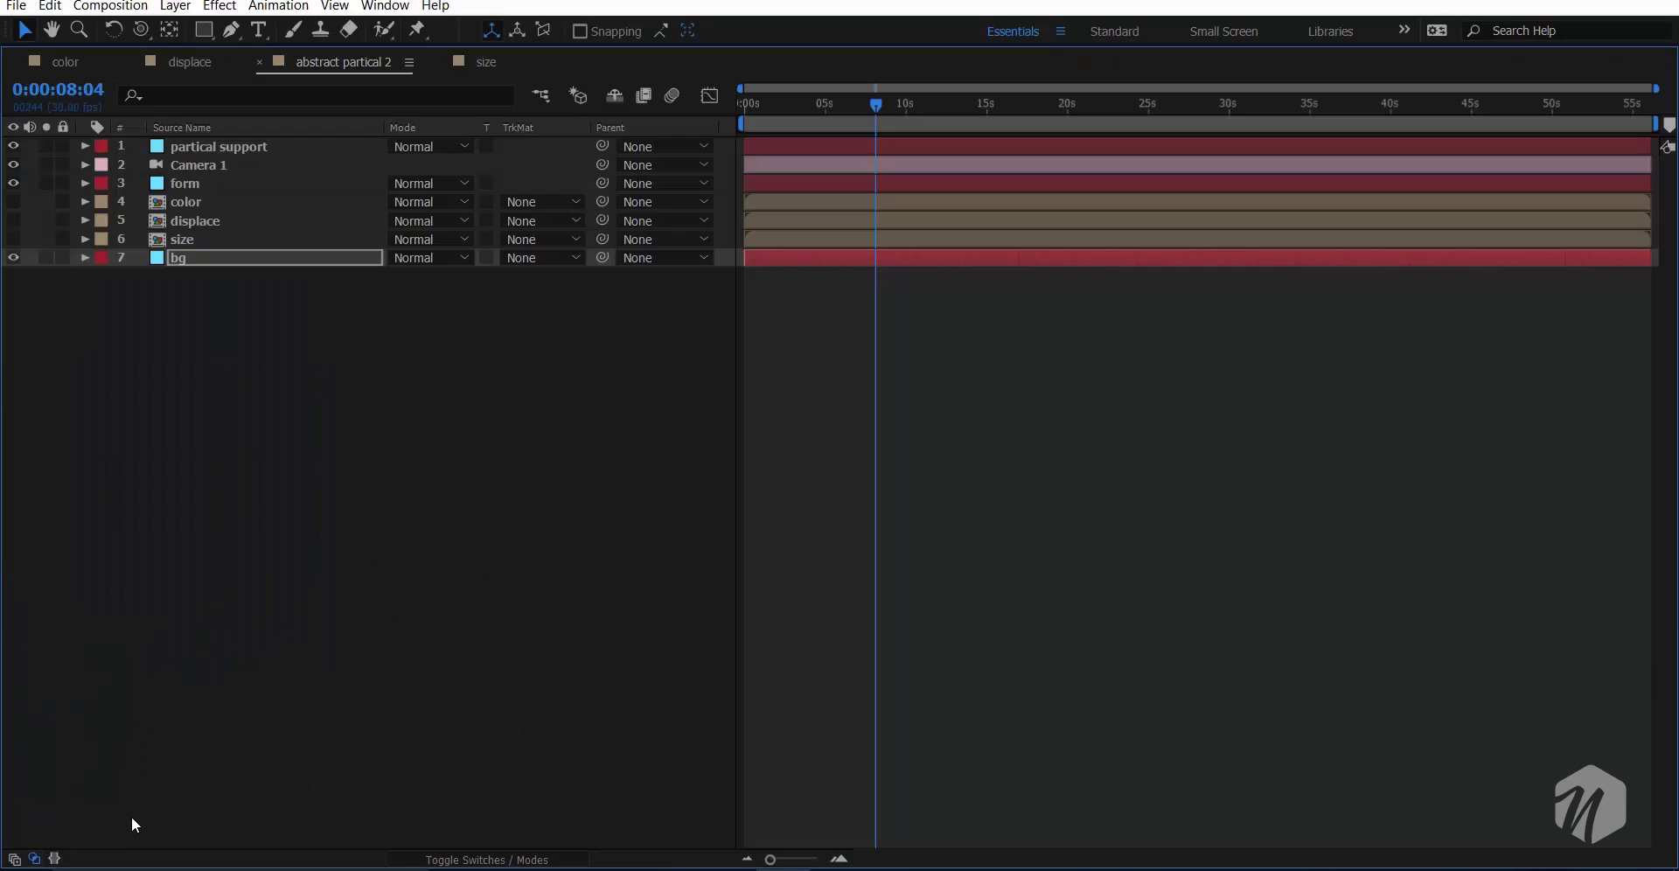
right_click(131, 816)
mouse_move(197, 640)
click(560, 690)
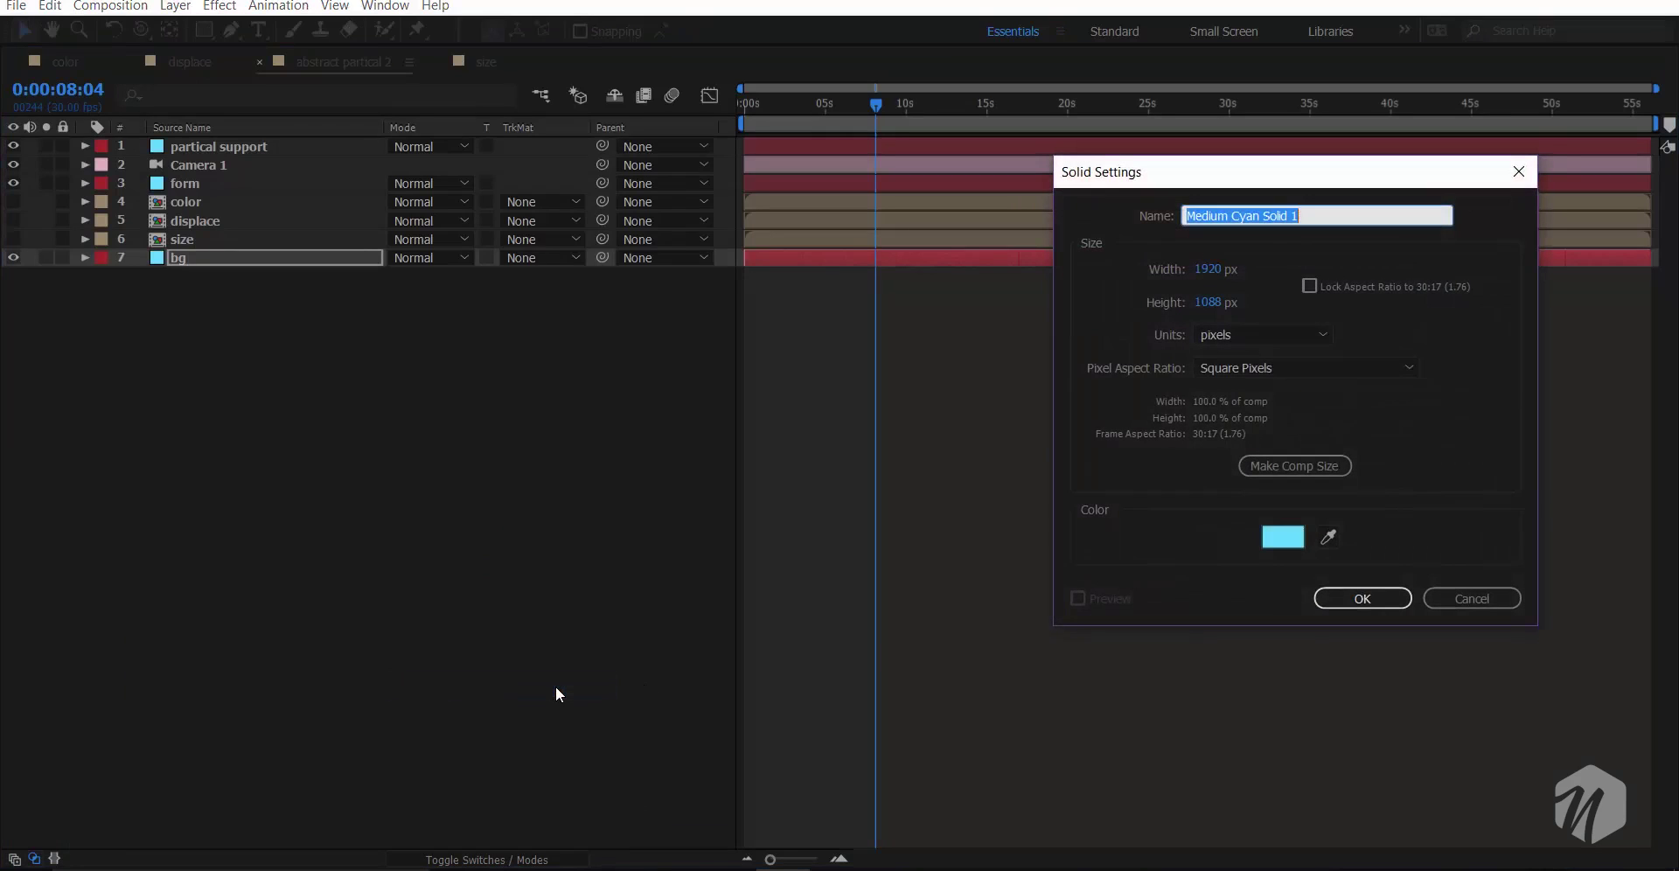
text(of)
key(Return)
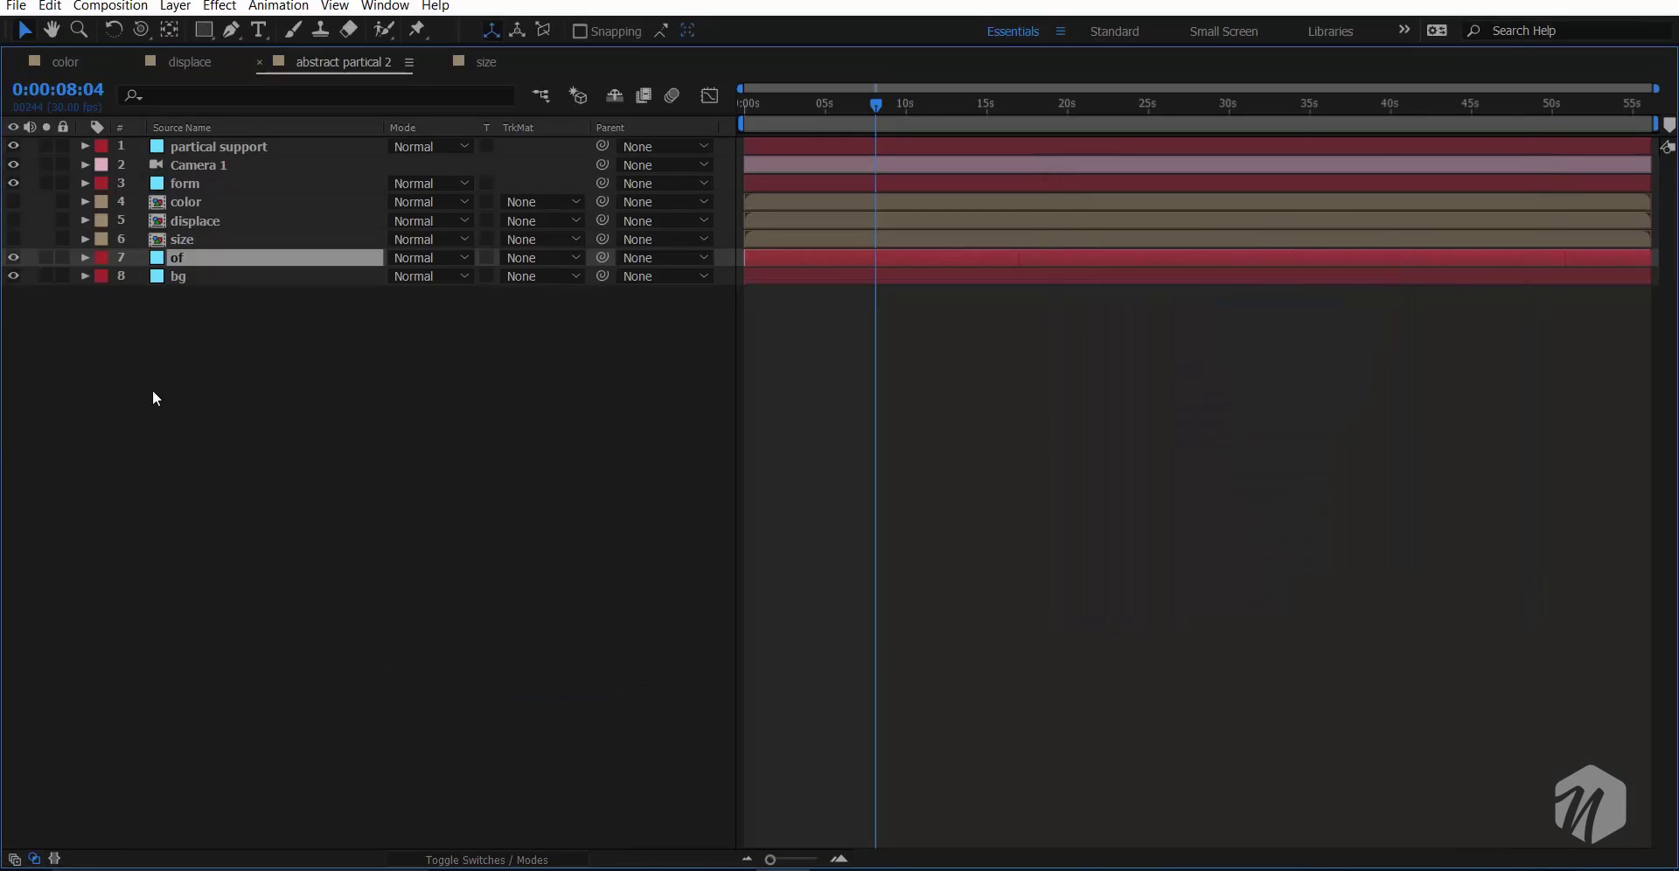
drag(185, 259, 333, 179)
drag(325, 140, 325, 140)
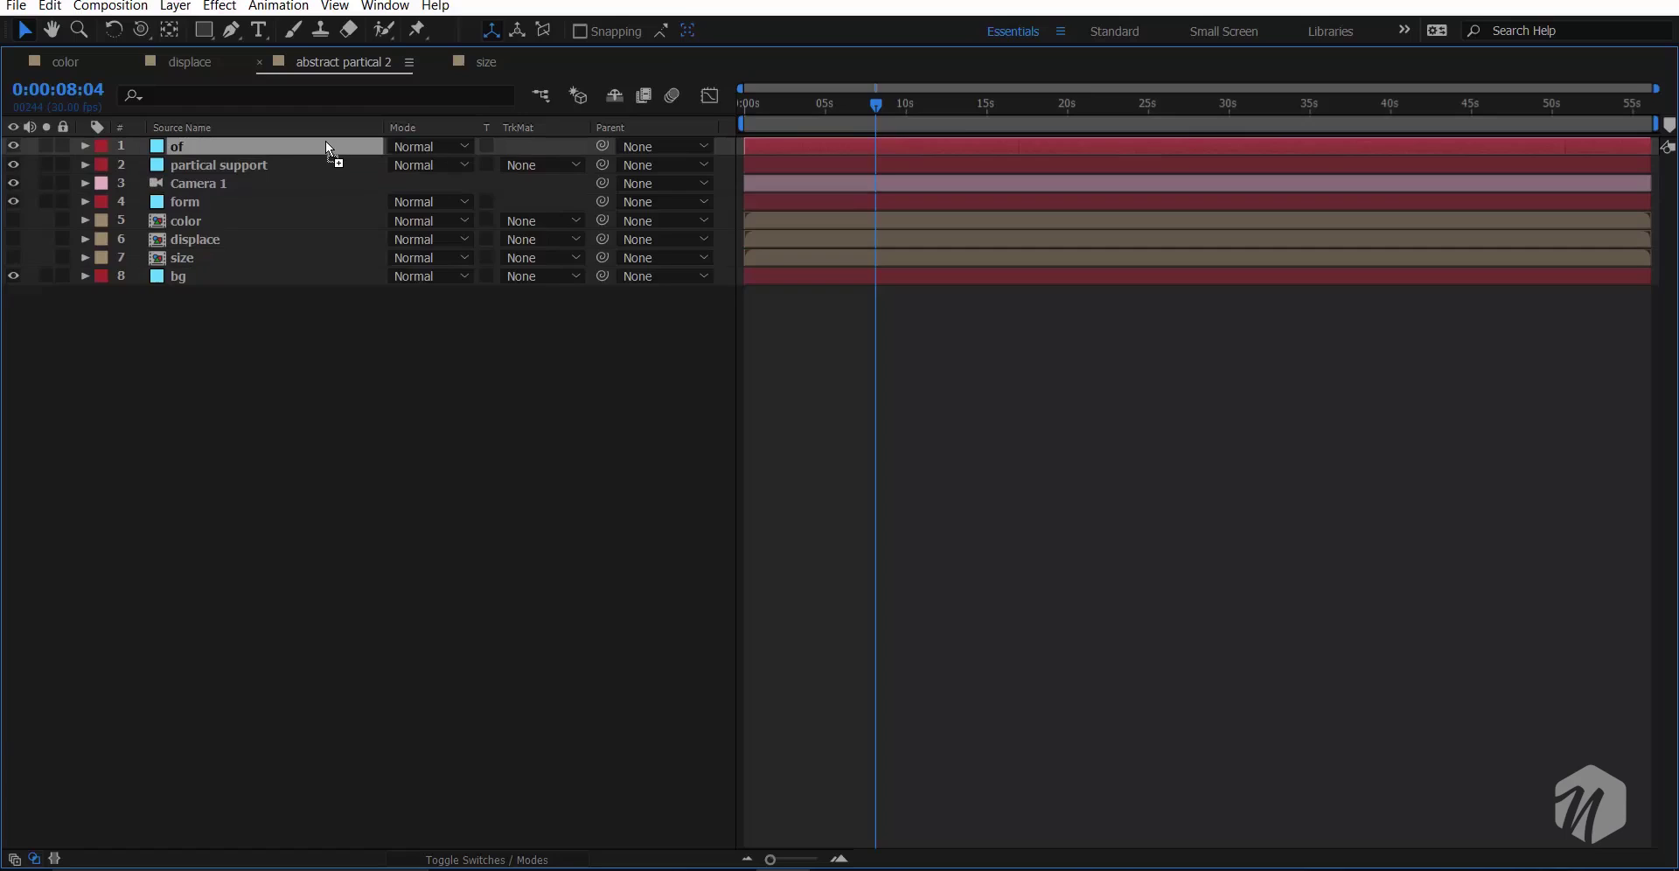
- Apply the Optical Flares effect to the of layer and open its flare options
key(grave)
click(1287, 292)
key(ctrl+space)
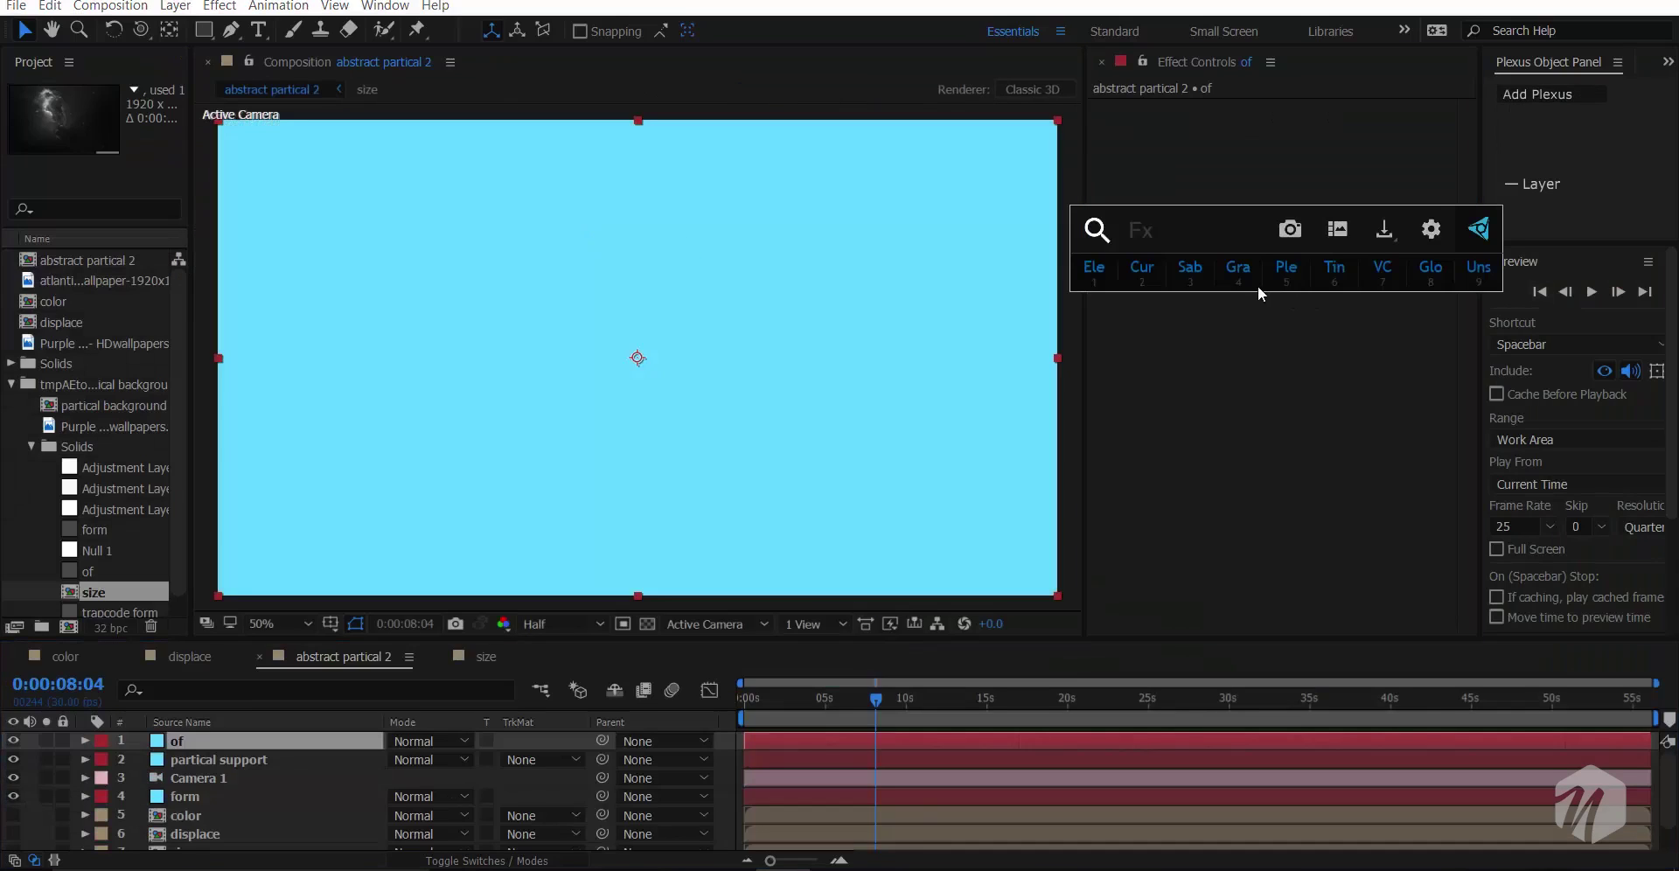
text(opt)
click(1257, 287)
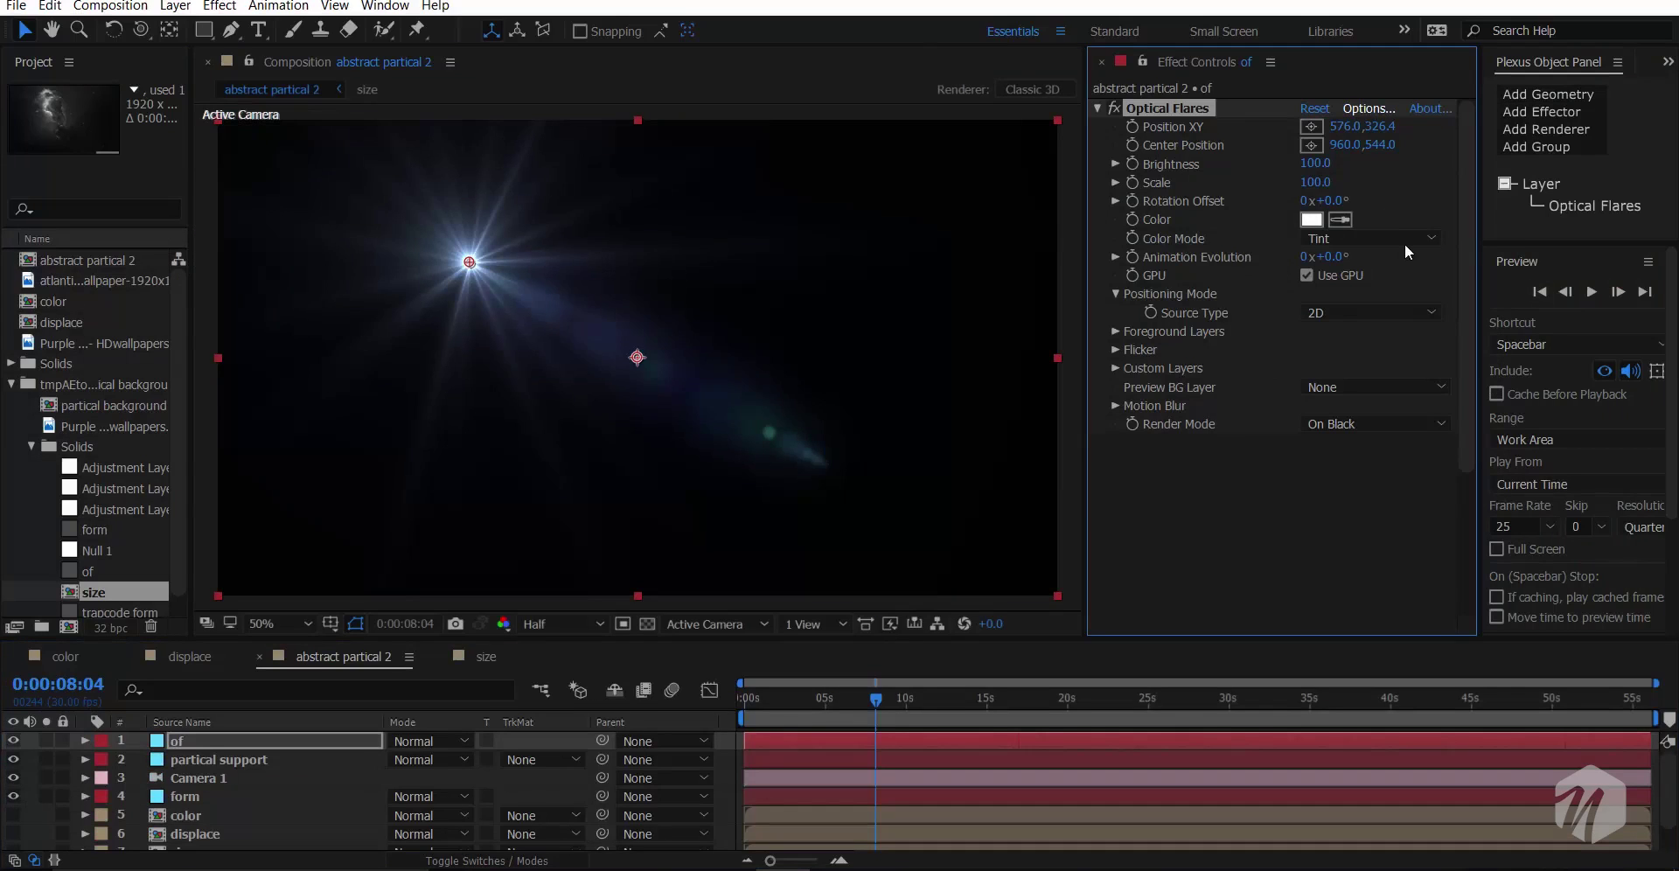
click(1369, 108)
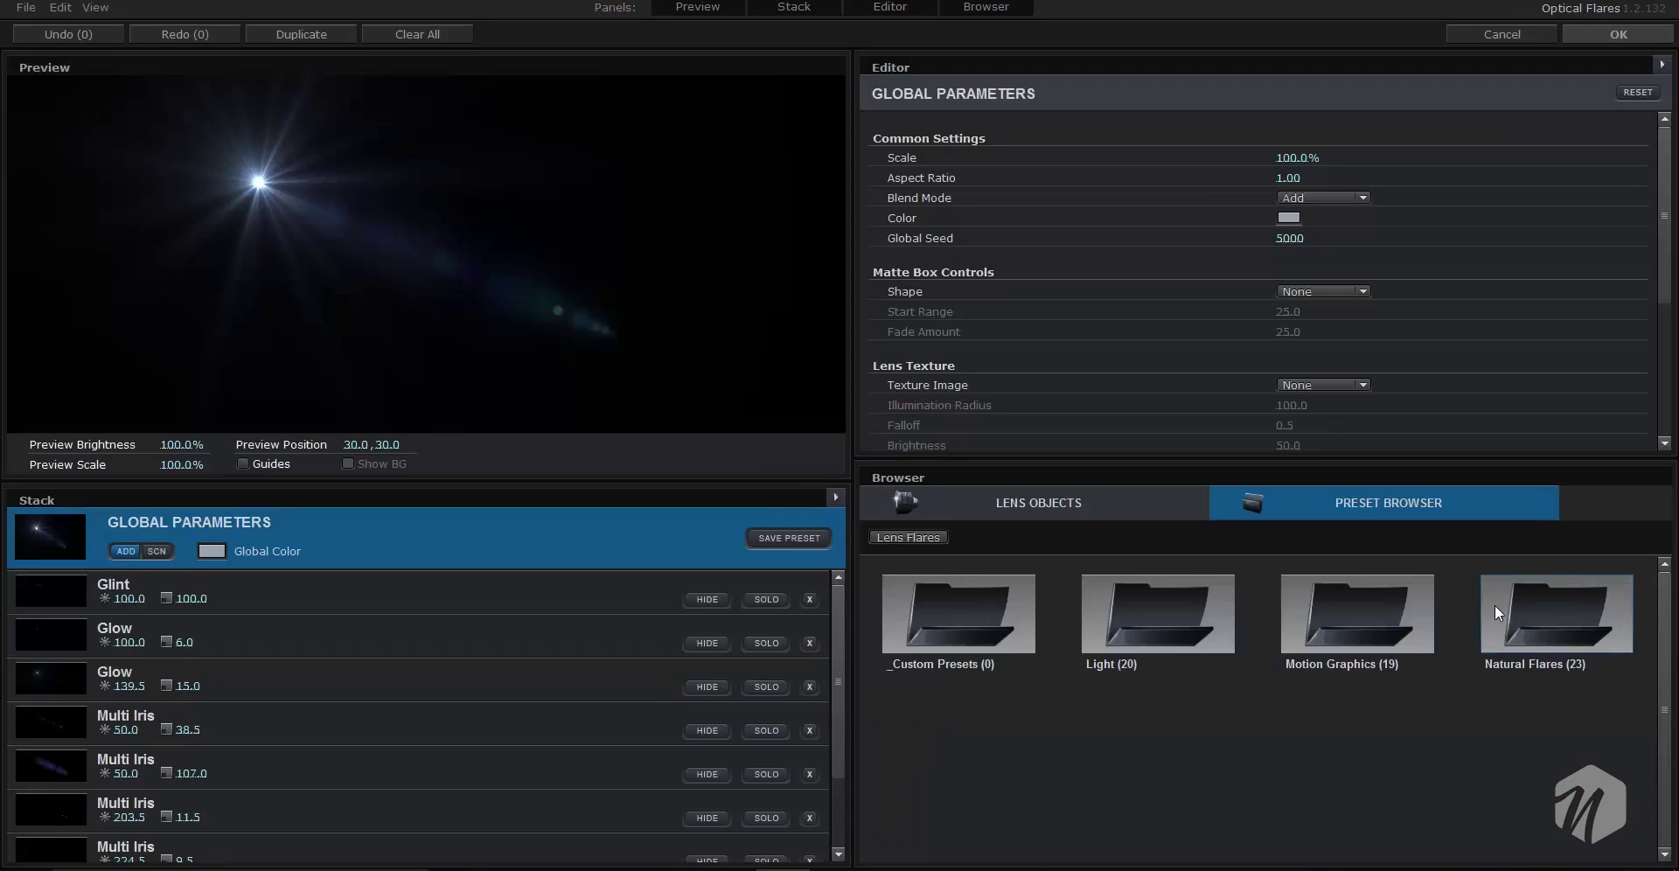
- Try several Natural Flares presets with the preview light at the upper centre, and clear all objects from the flare stack
double_click(1494, 605)
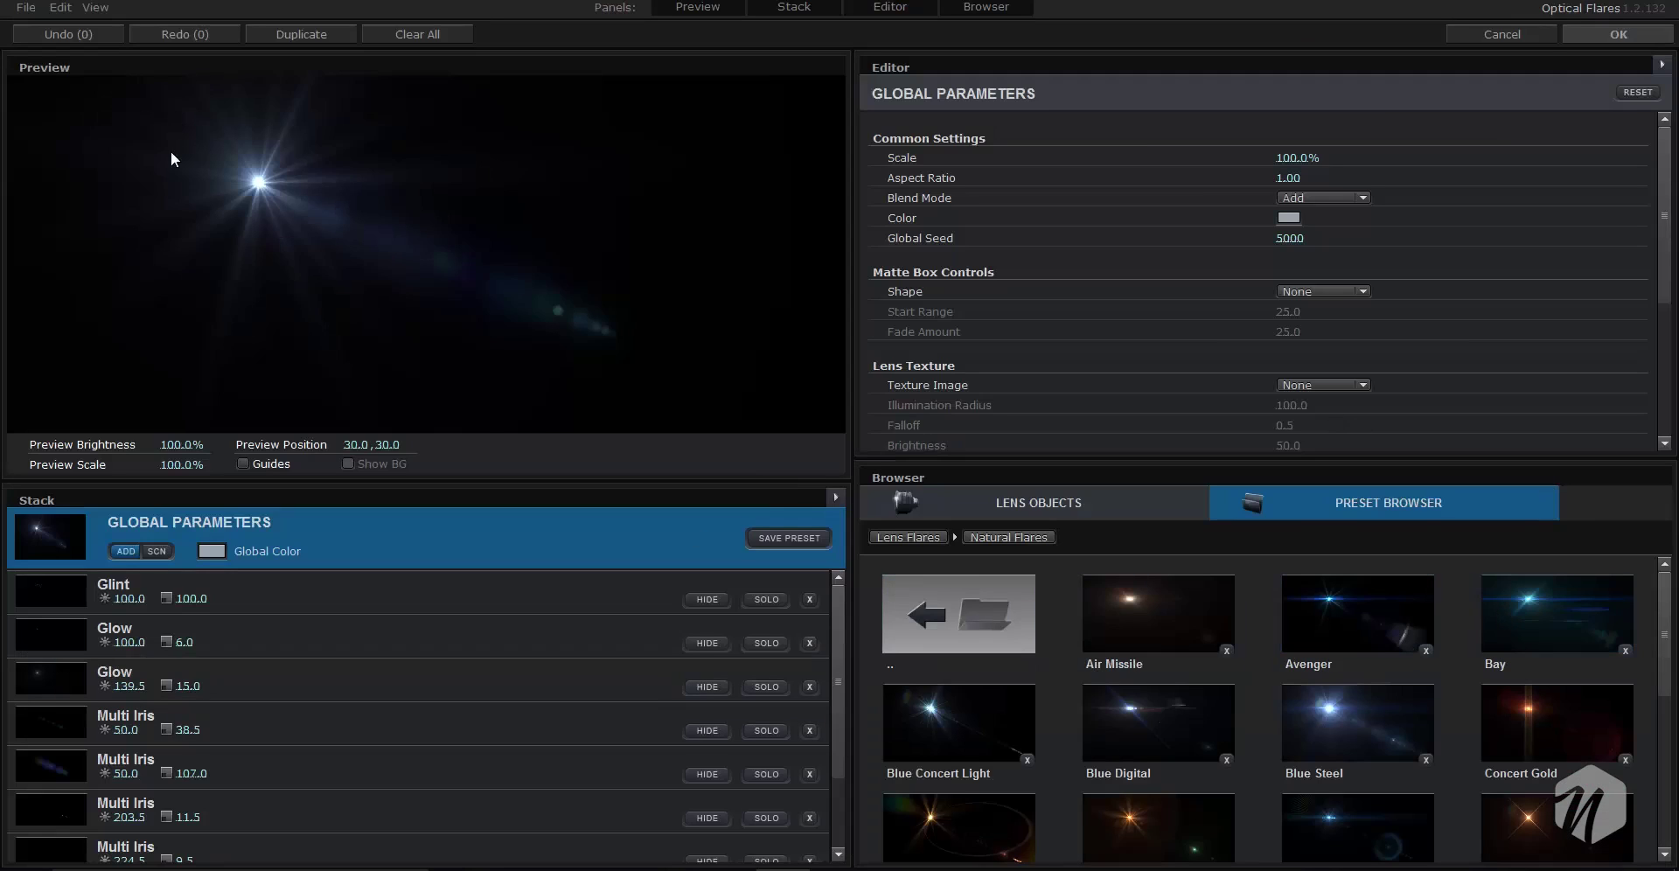
drag(487, 82, 446, 98)
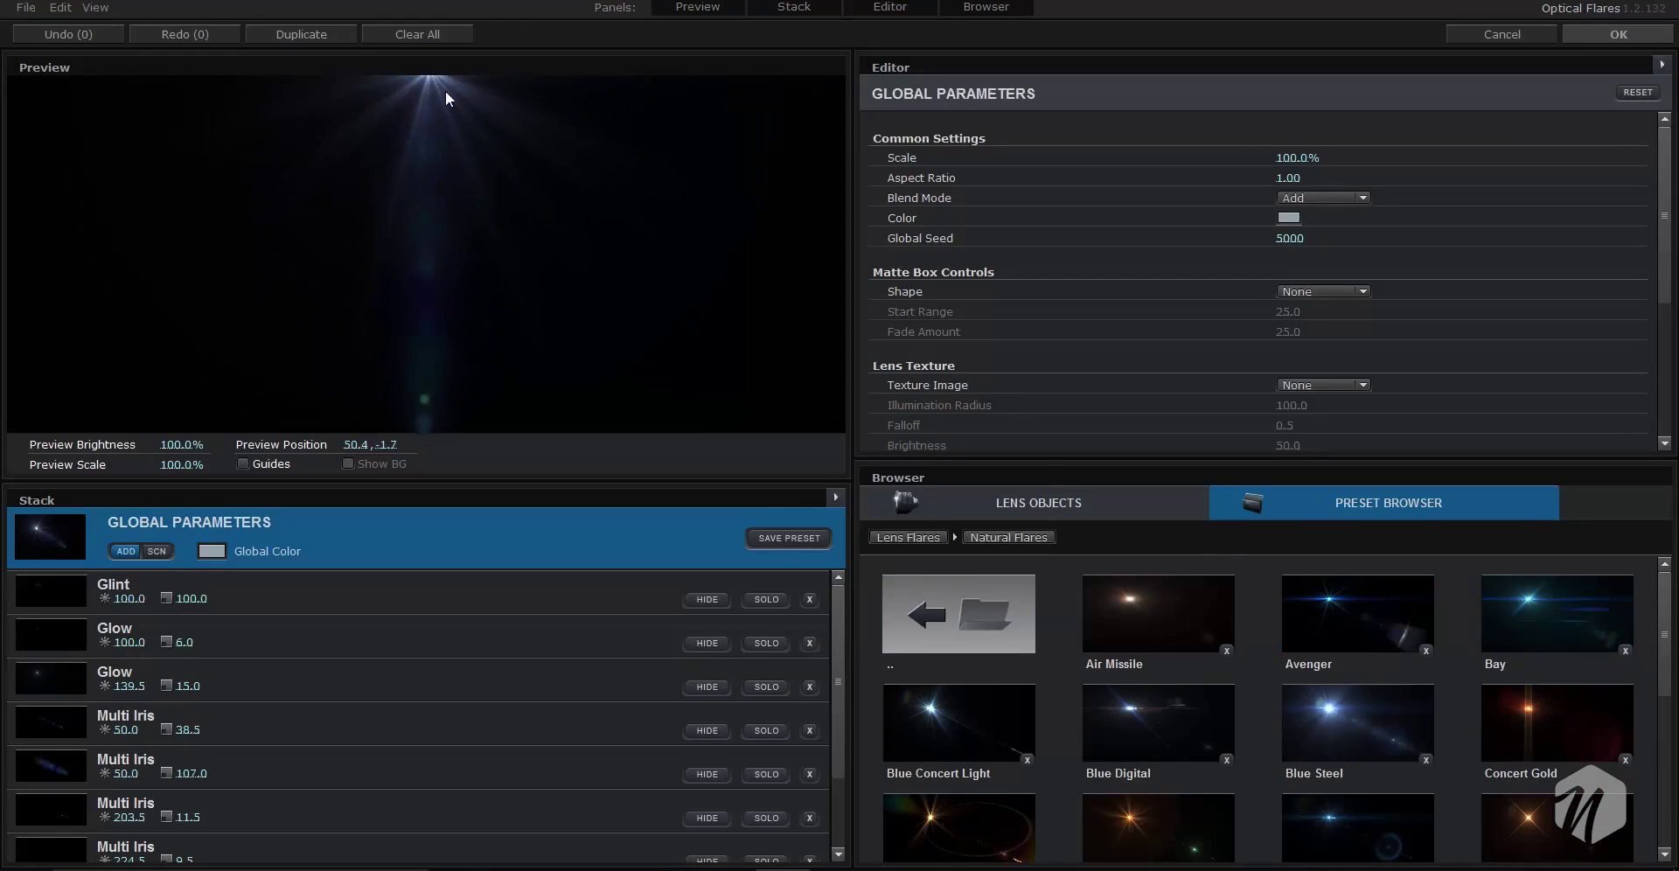
click(1198, 654)
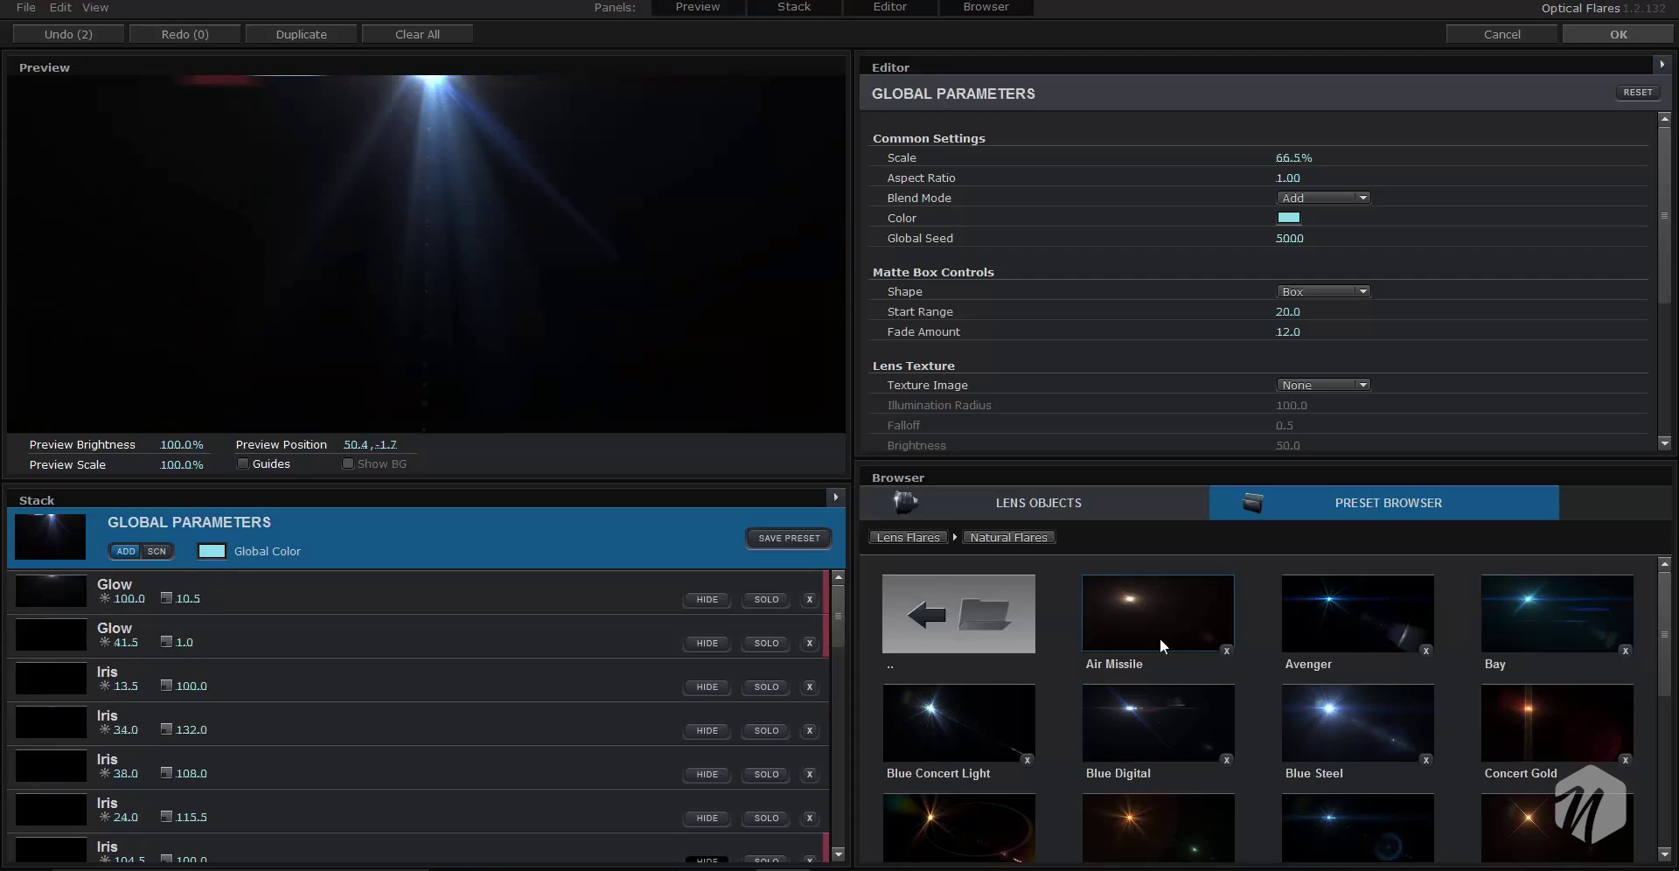
click(1317, 706)
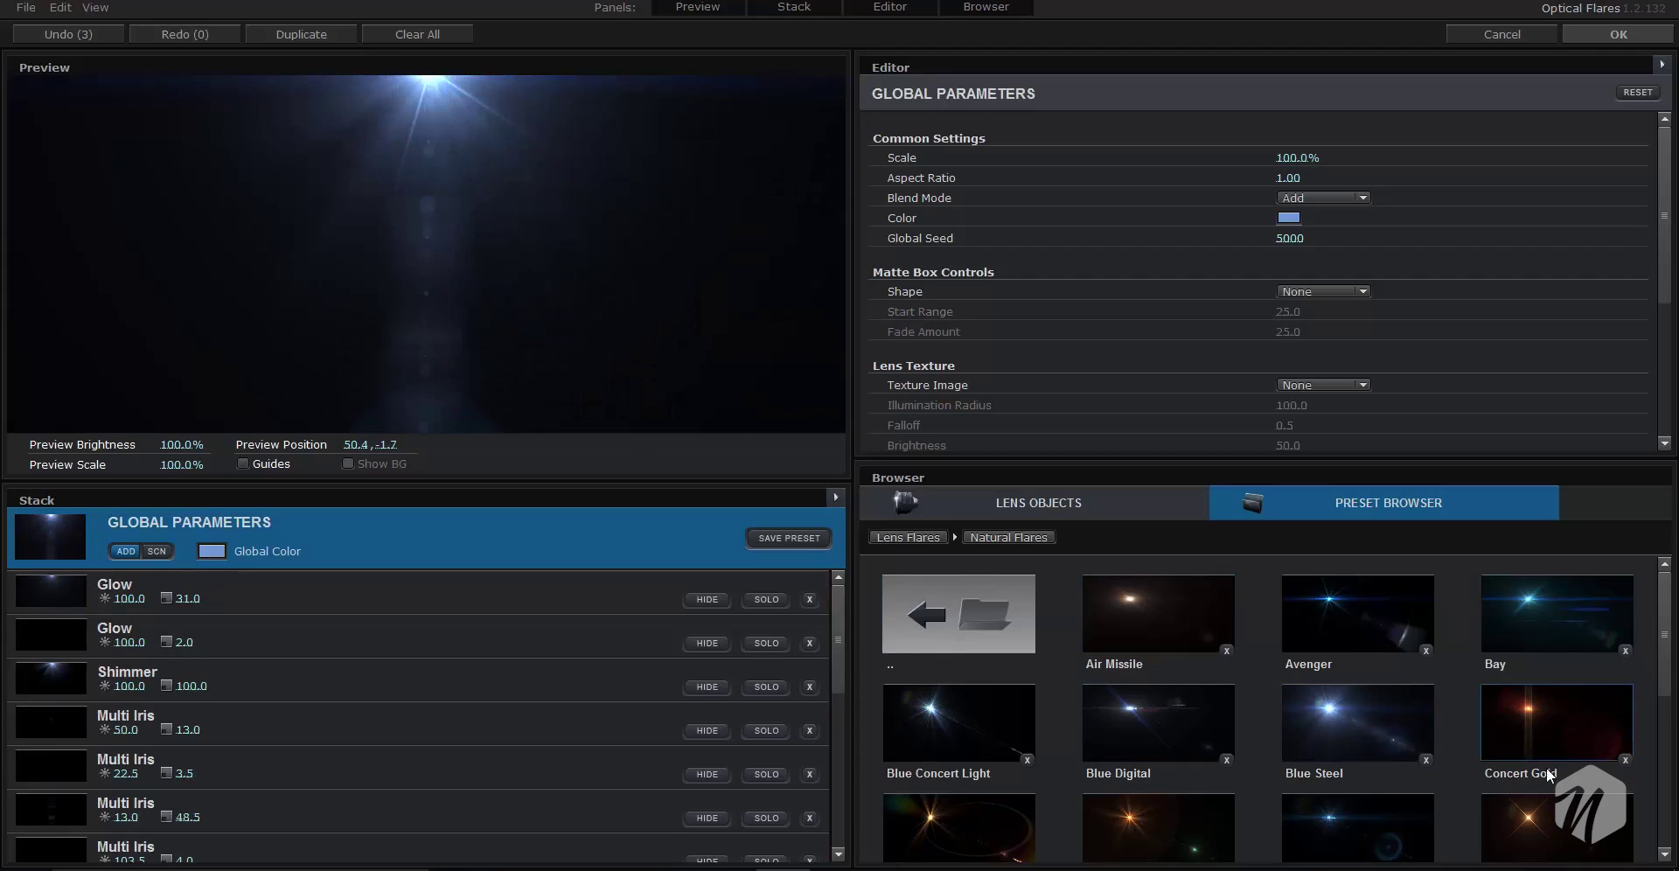
scroll(1544, 778, down, 3)
click(1497, 754)
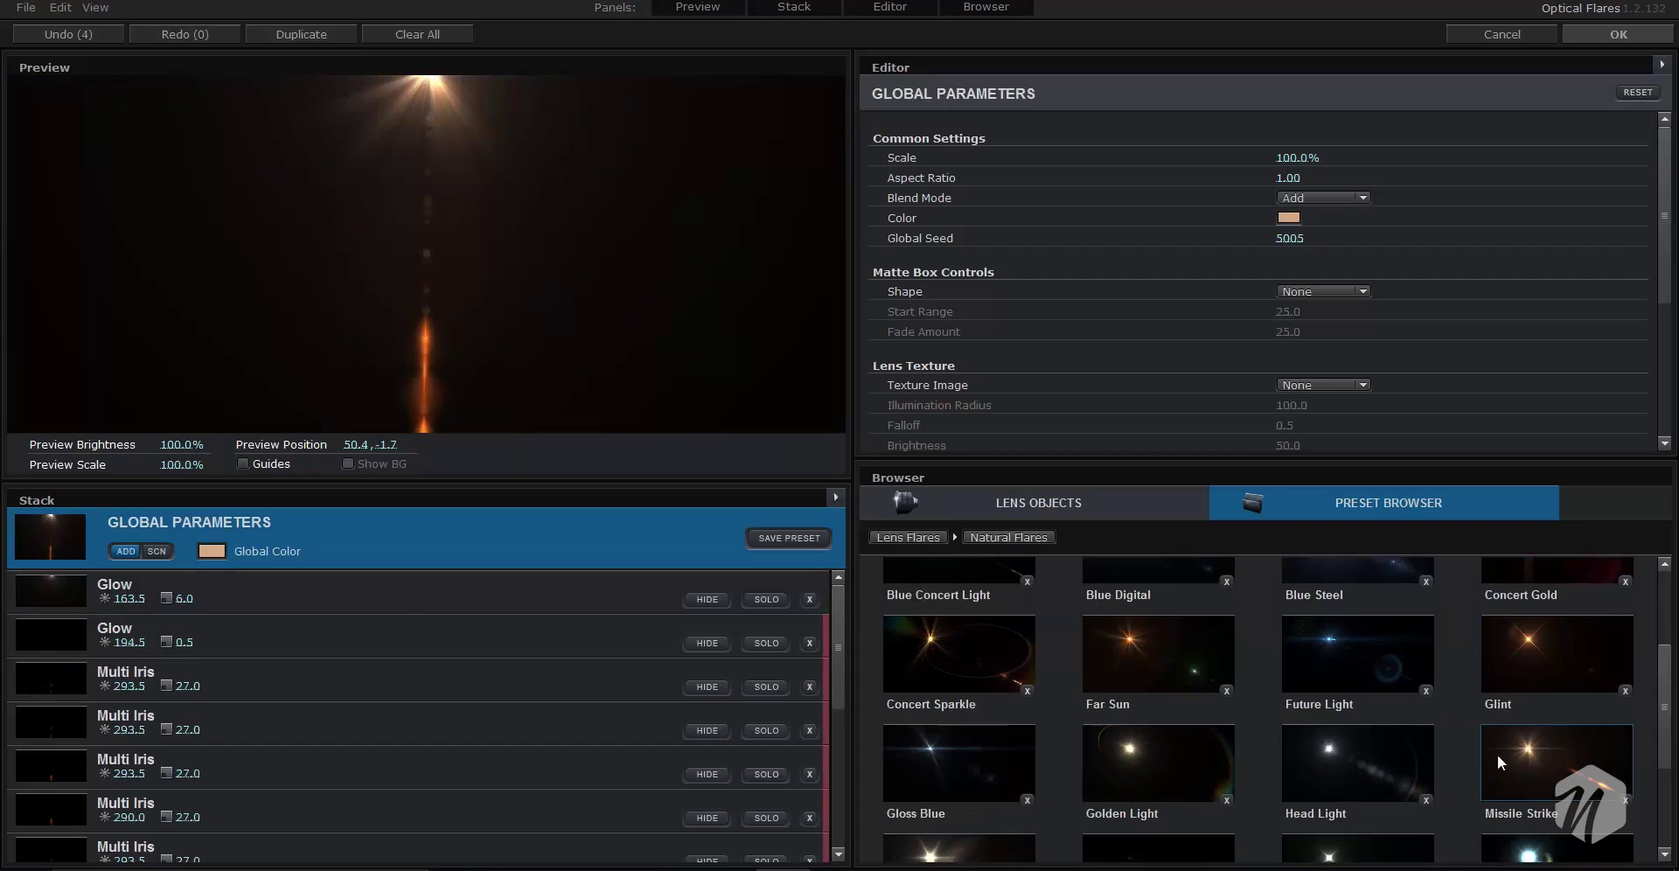
scroll(1491, 745, up, 3)
click(1532, 657)
click(1036, 621)
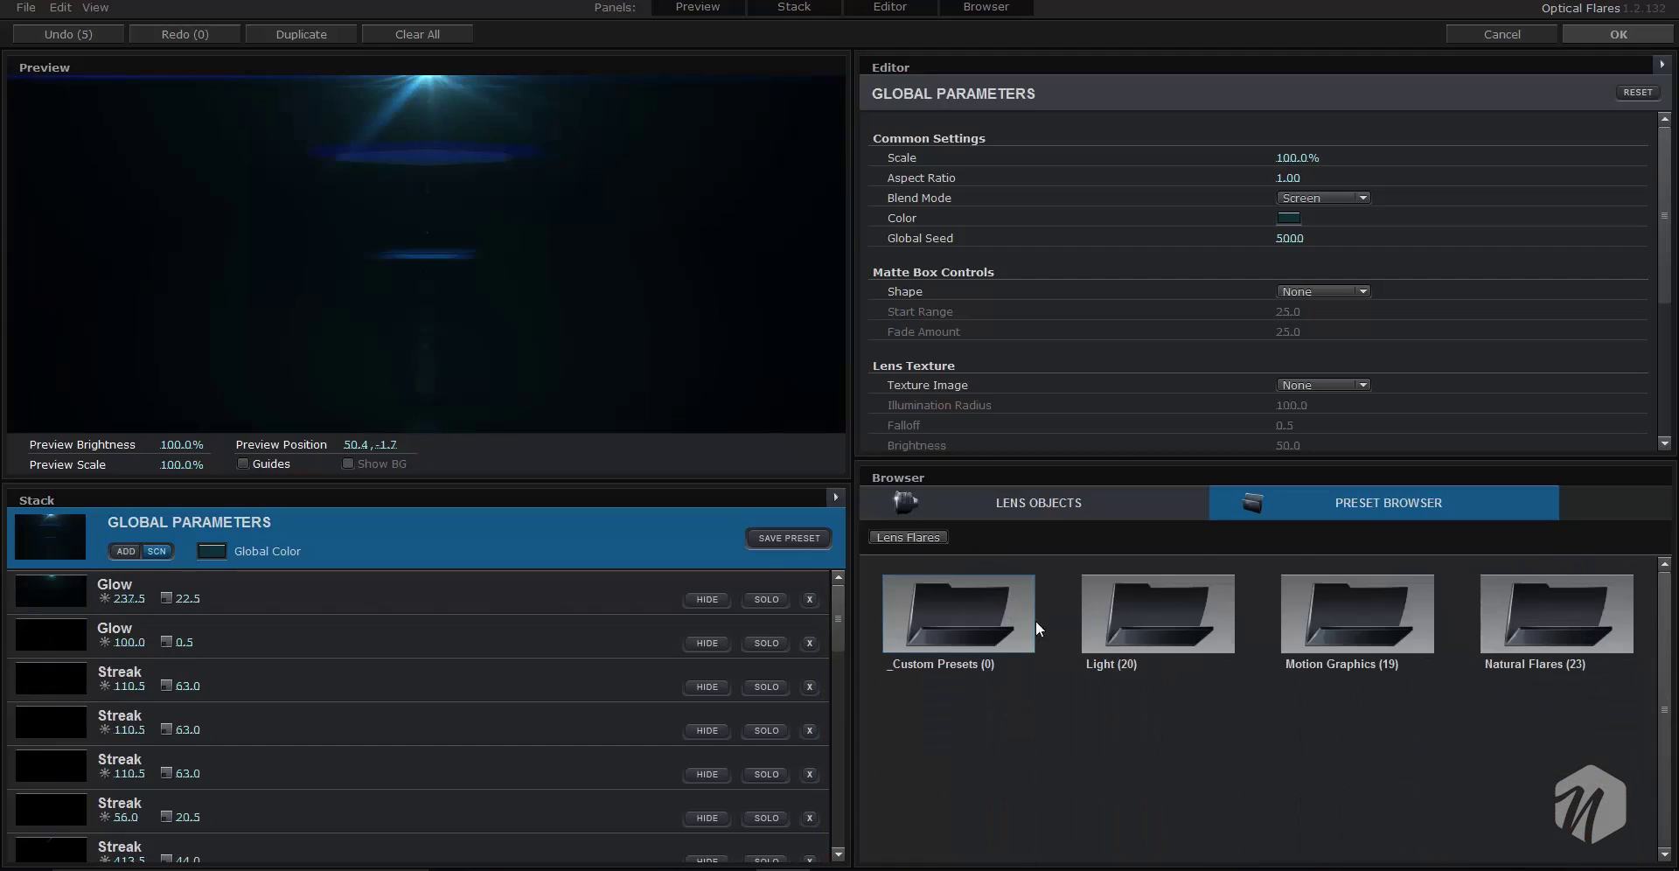
click(836, 497)
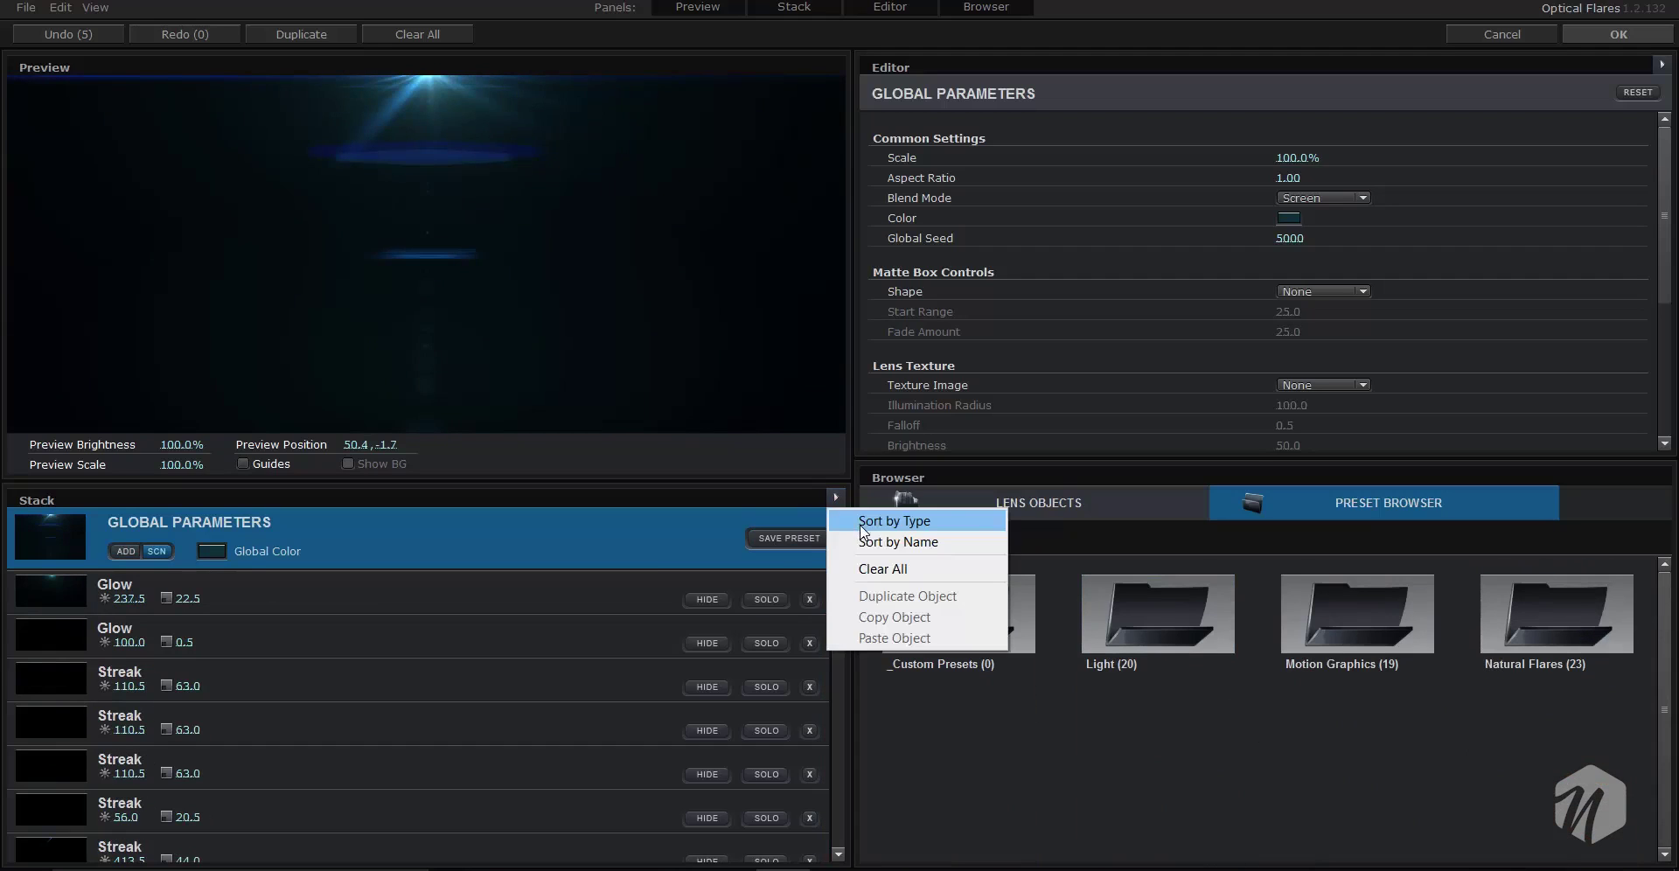
click(883, 570)
click(784, 451)
- Load the warm yellow glow preset directly below Light Scatter from the Light presets and accept the flare
click(1193, 628)
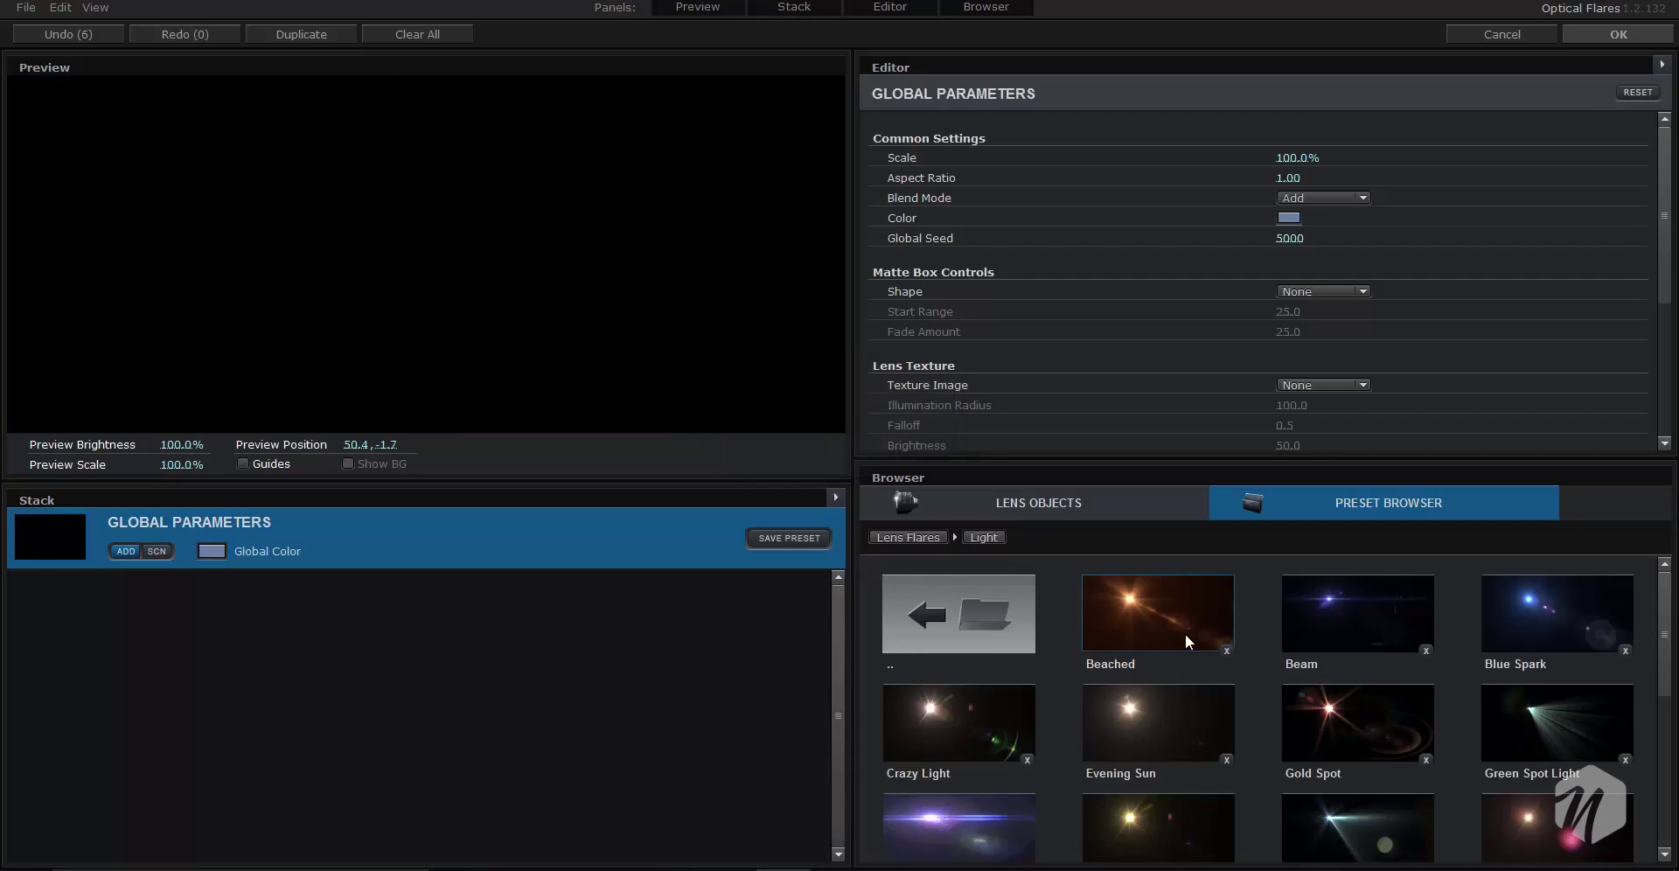
click(427, 93)
scroll(1163, 761, down, 1)
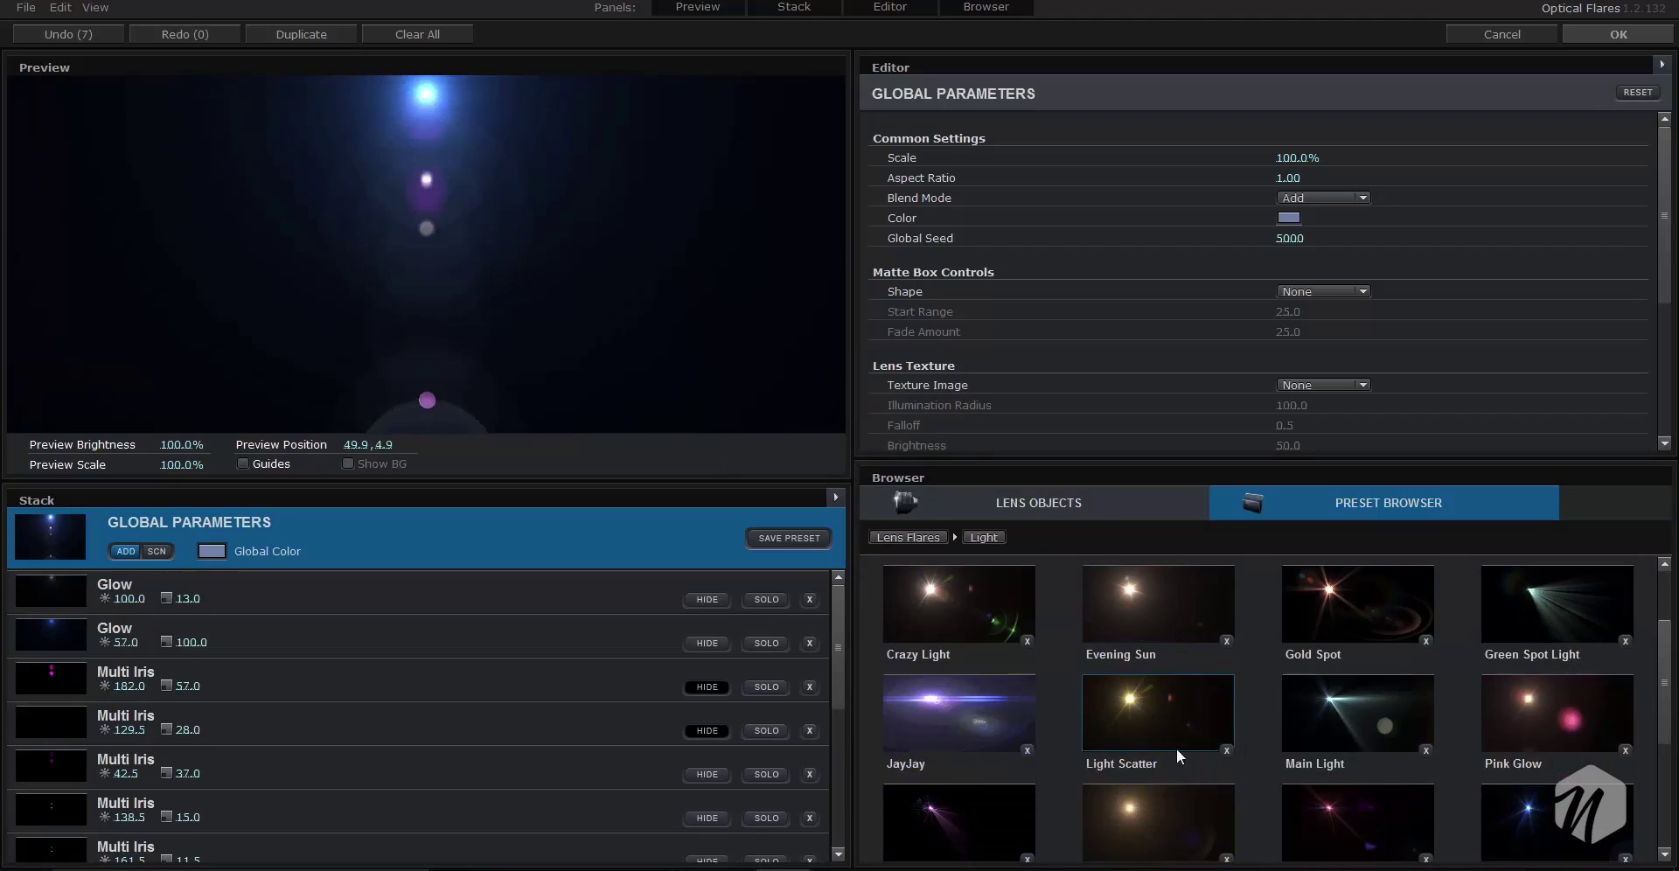
click(1163, 802)
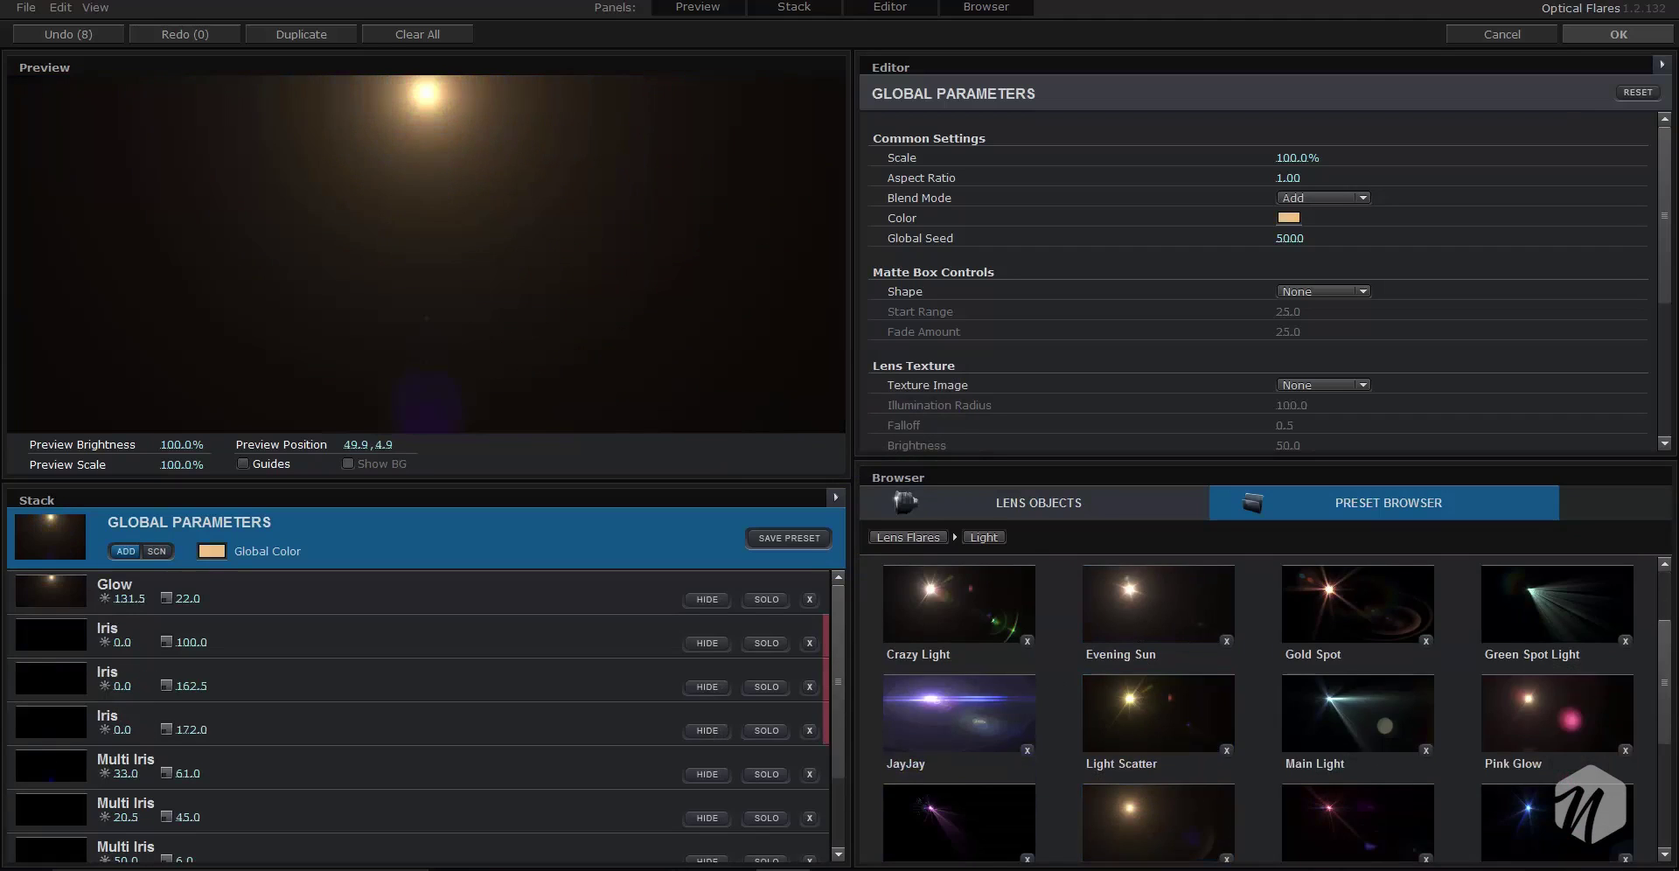
click(1619, 34)
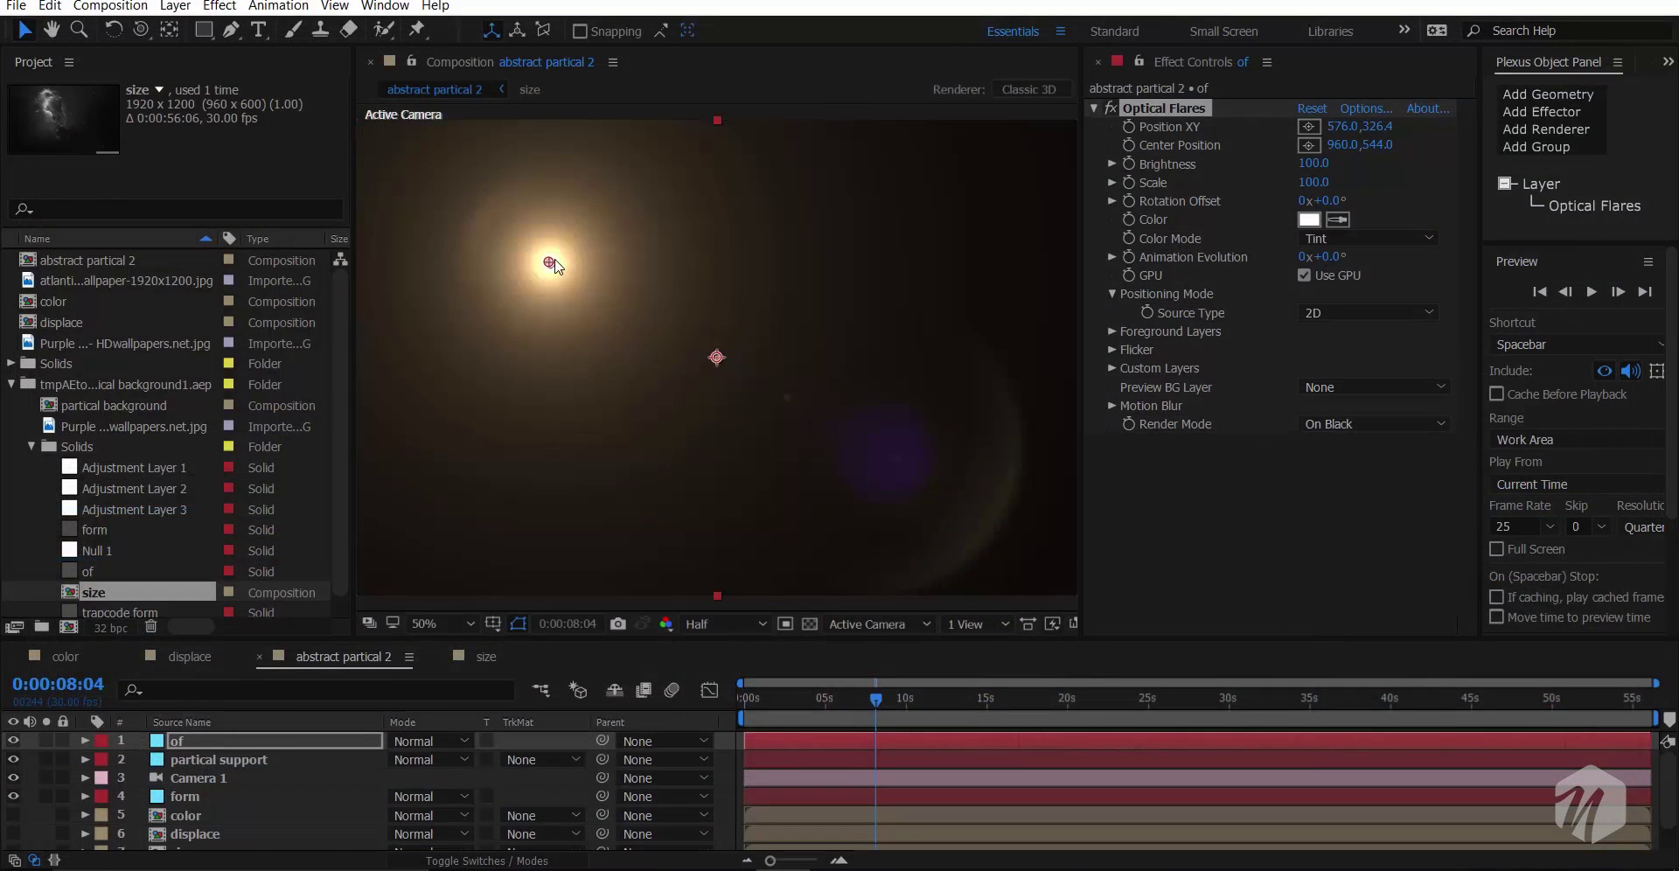
- Move the flare to about 946, -15.6 at the frame's top centre and set the of layer's blending mode to Add
drag(554, 264, 716, 112)
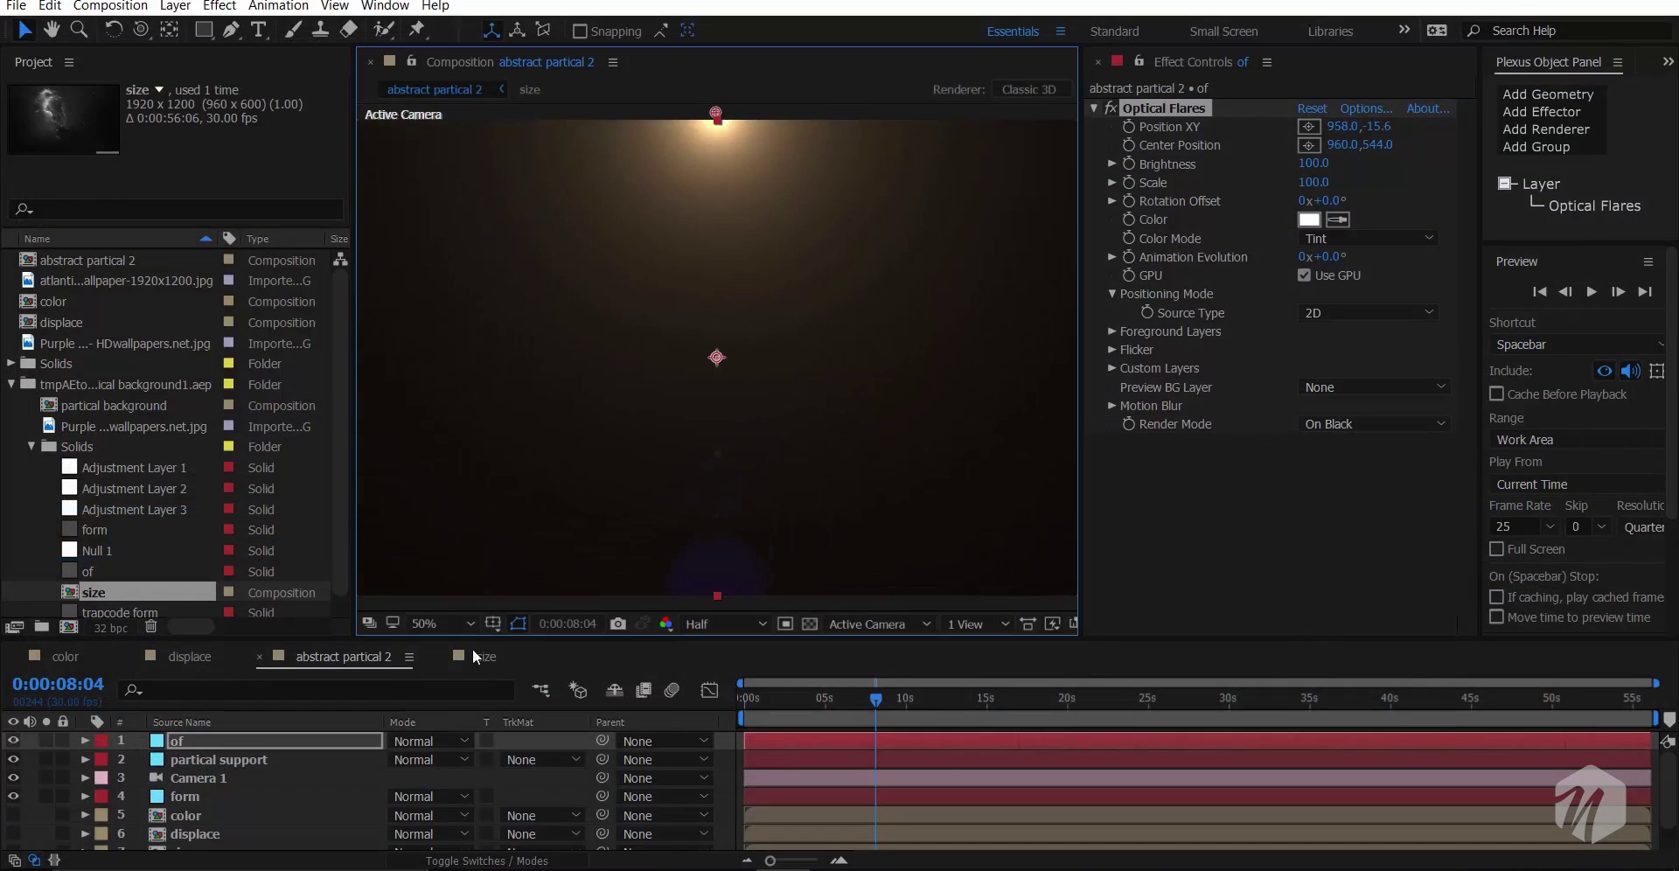
click(453, 738)
click(507, 292)
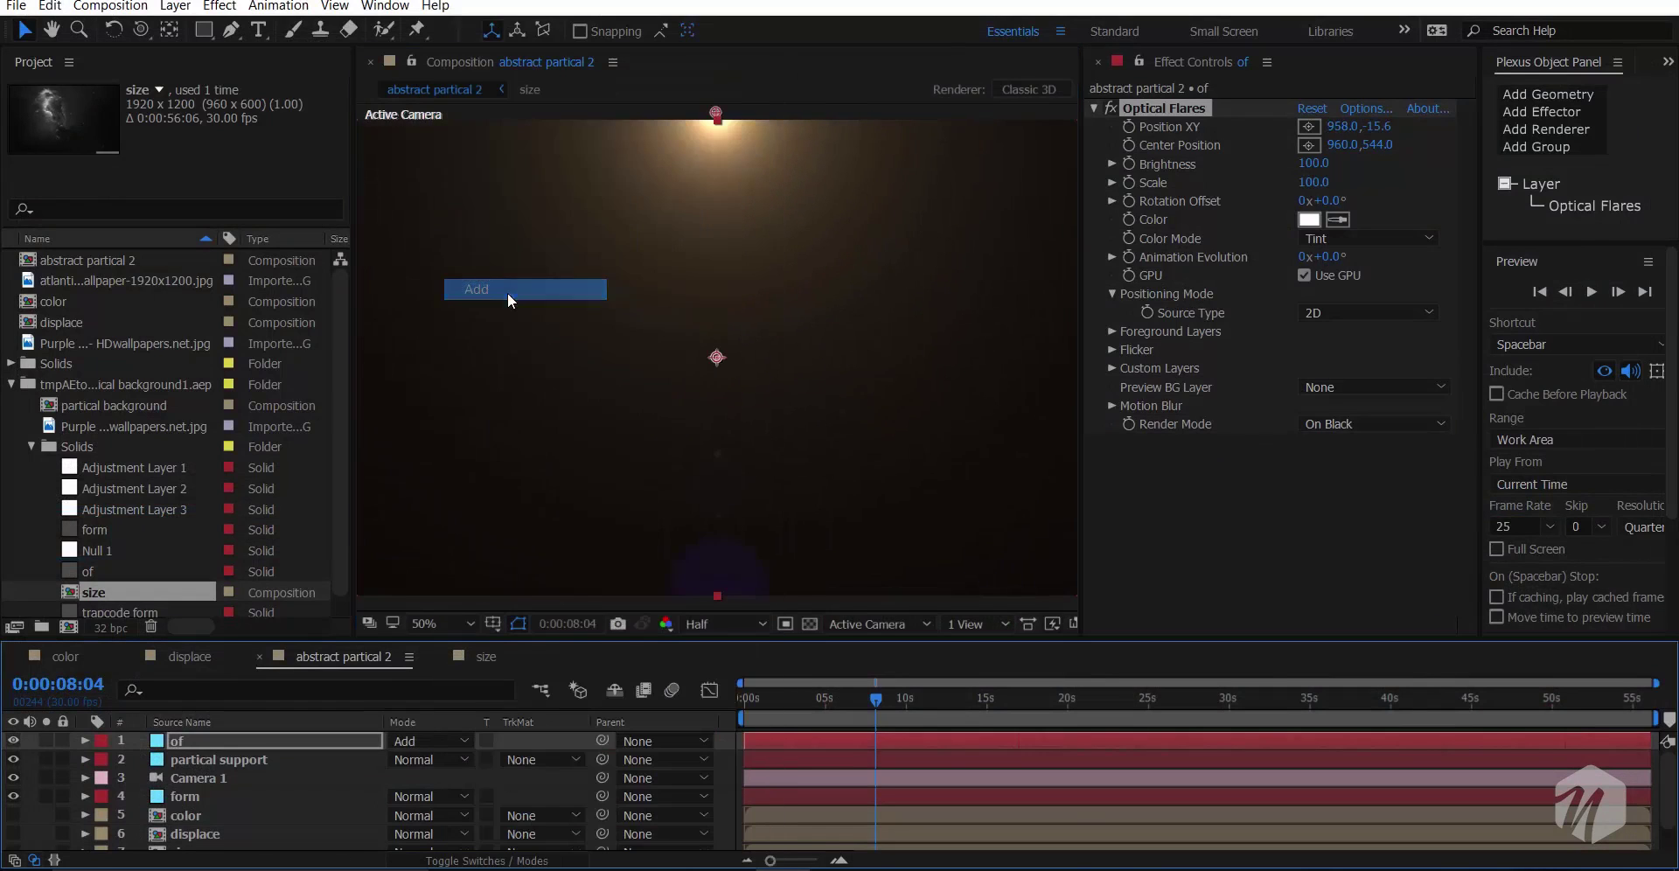
drag(715, 114, 710, 115)
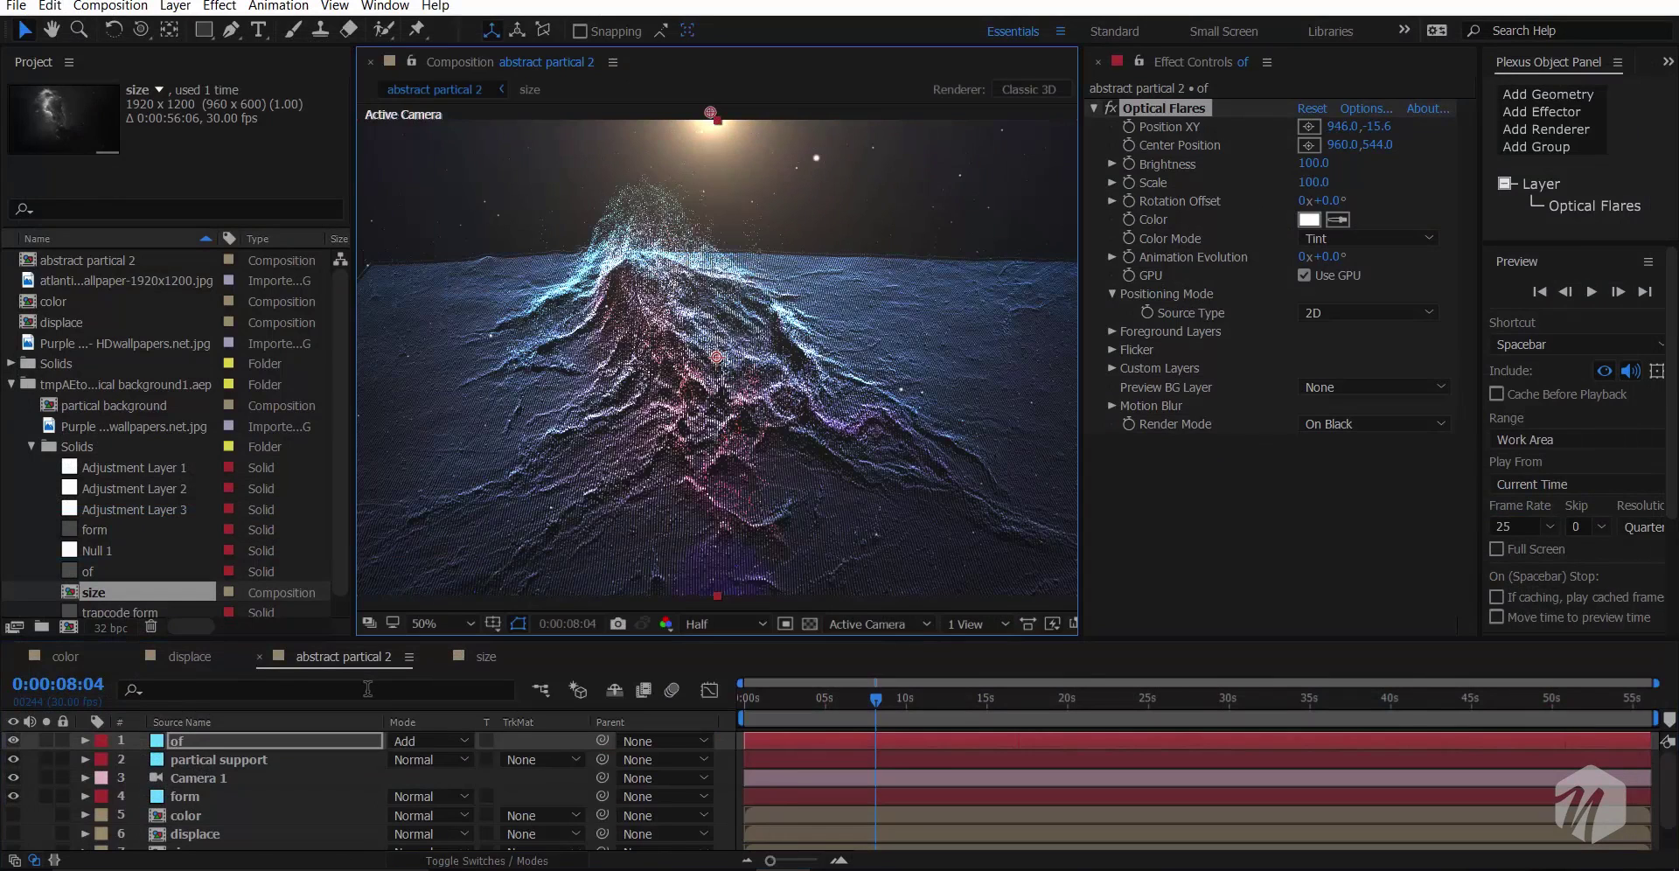
- Set the Optical Flares color to light blue, 48B4FF, and shift the flare slightly left along the frame's top edge
click(1315, 222)
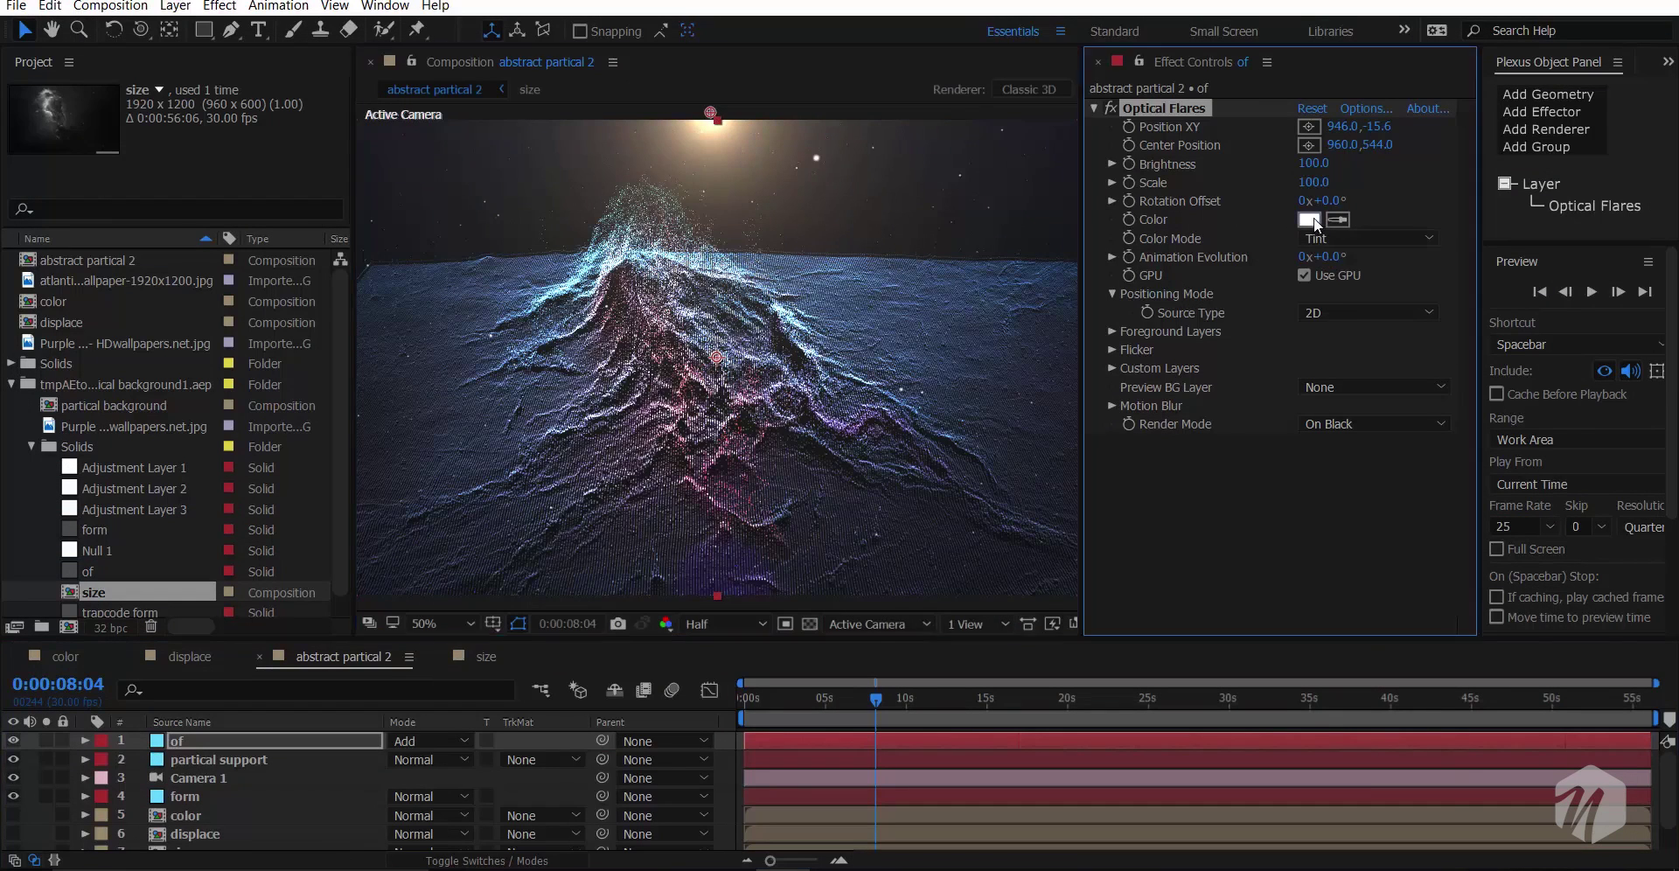
click(1505, 449)
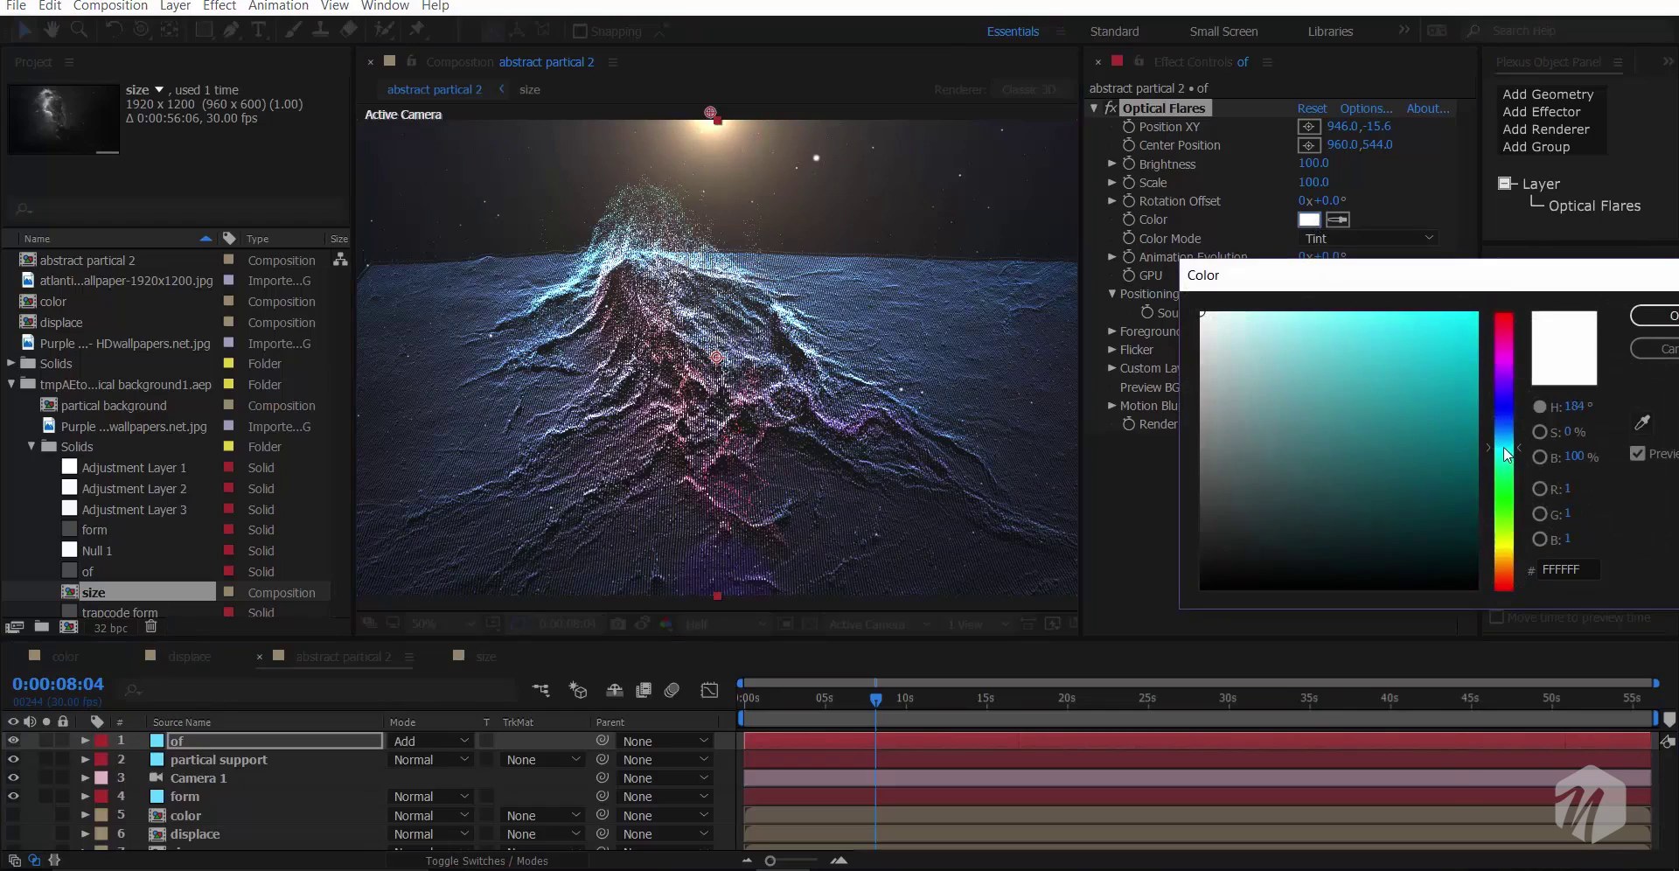
mouse_move(1504, 446)
mouse_down()
mouse_move(1406, 337)
mouse_move(1412, 305)
mouse_move(1399, 312)
mouse_up()
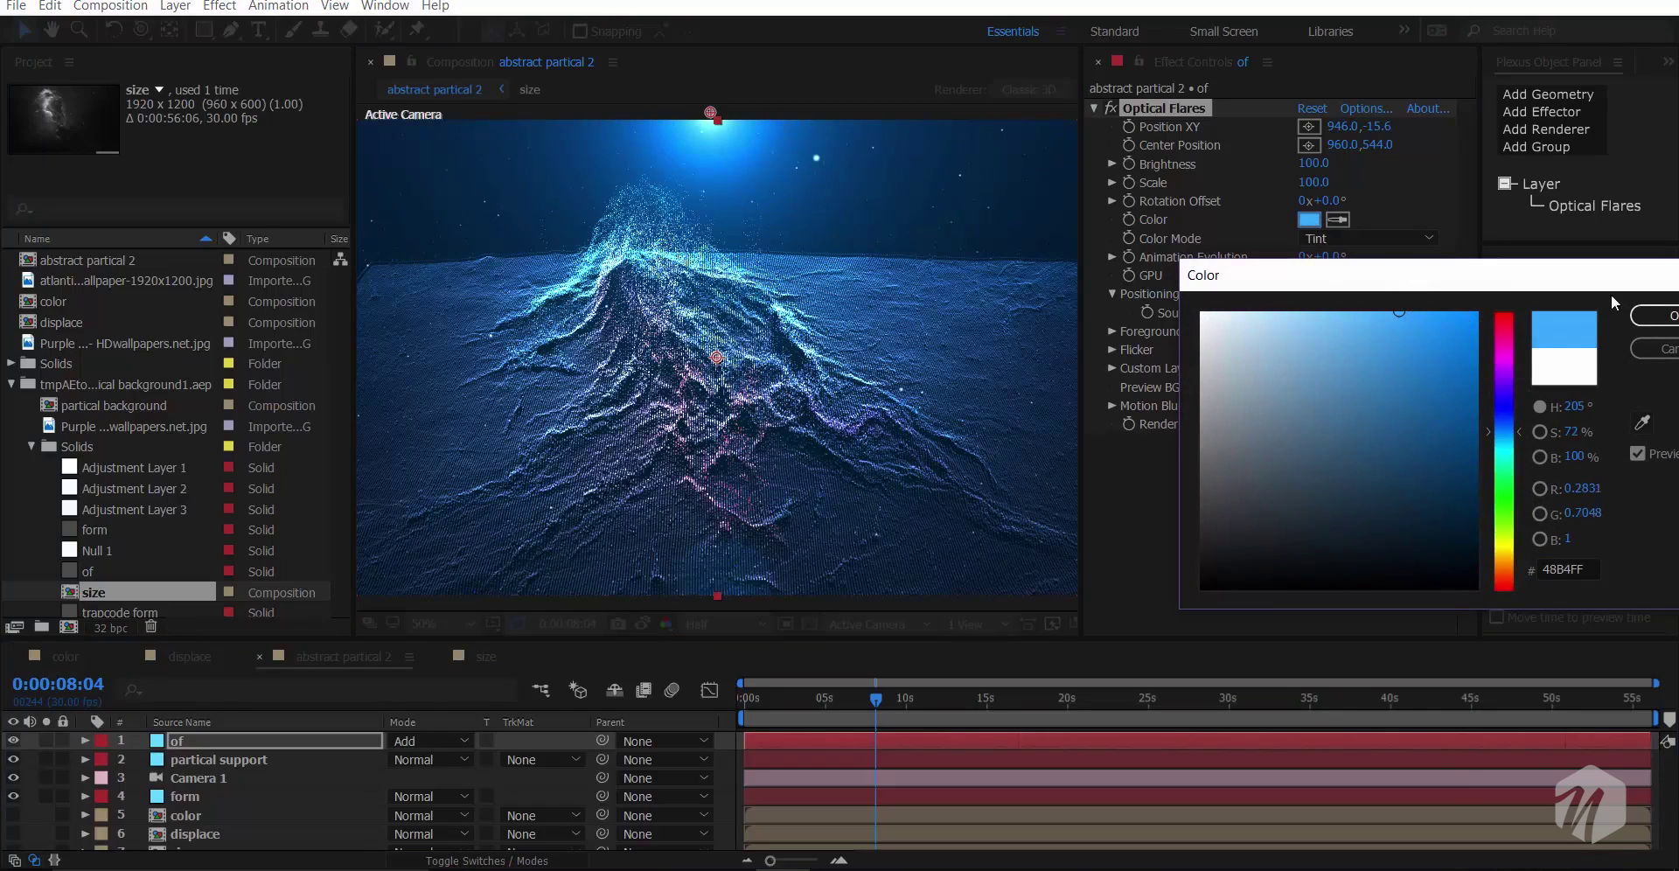
click(1653, 315)
drag(710, 112, 671, 115)
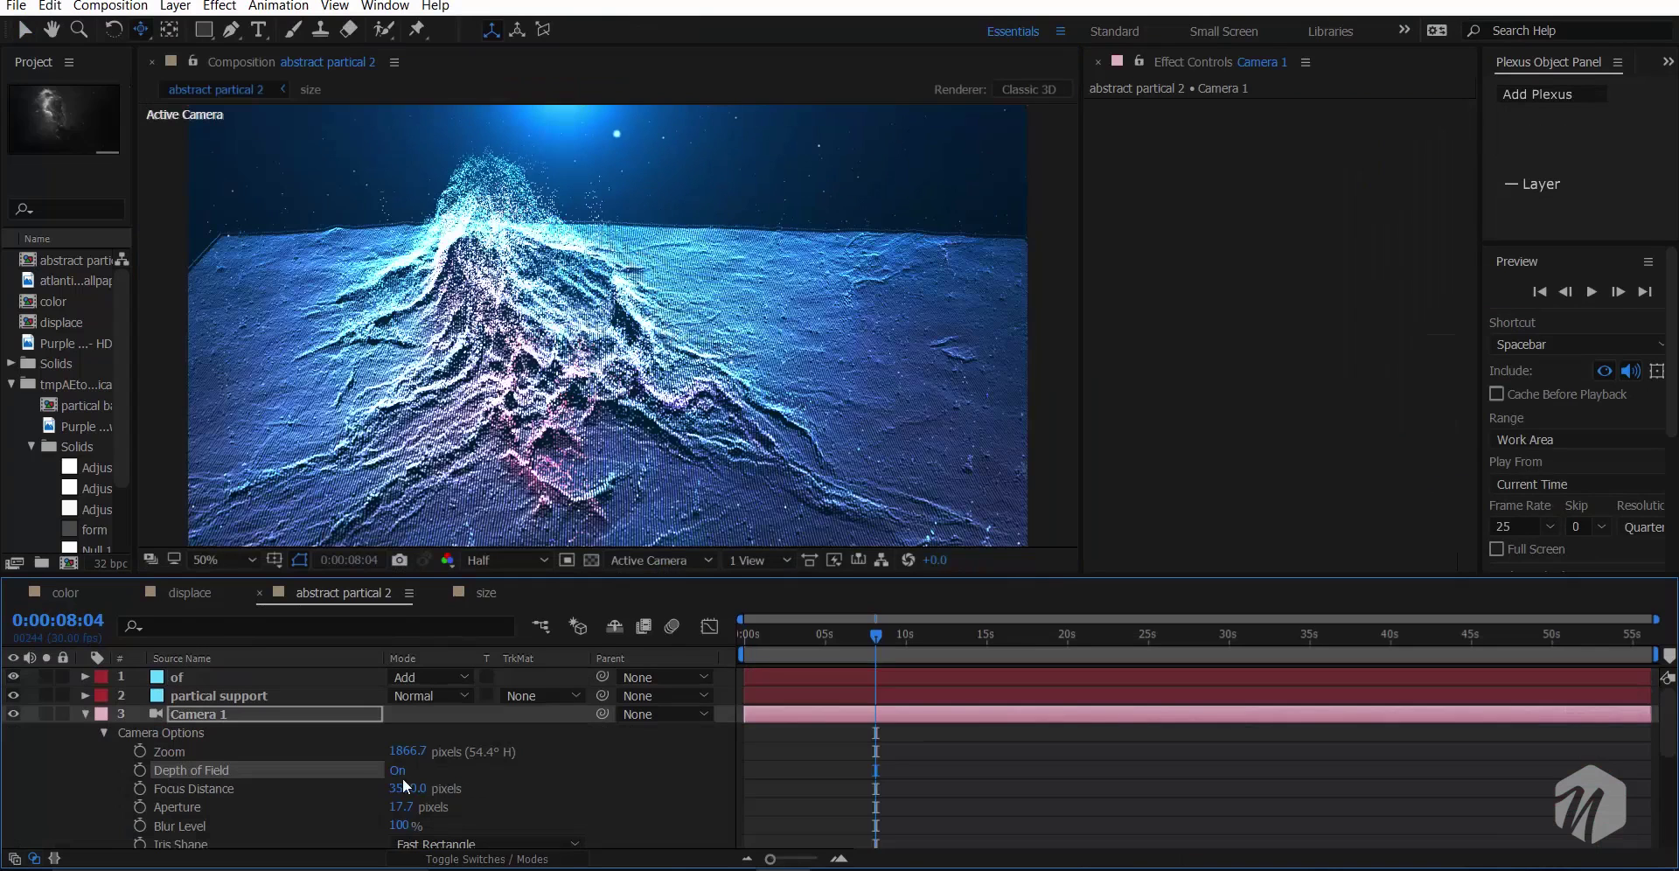
- Turn off Depth of Field in Camera 1's camera options
click(398, 771)
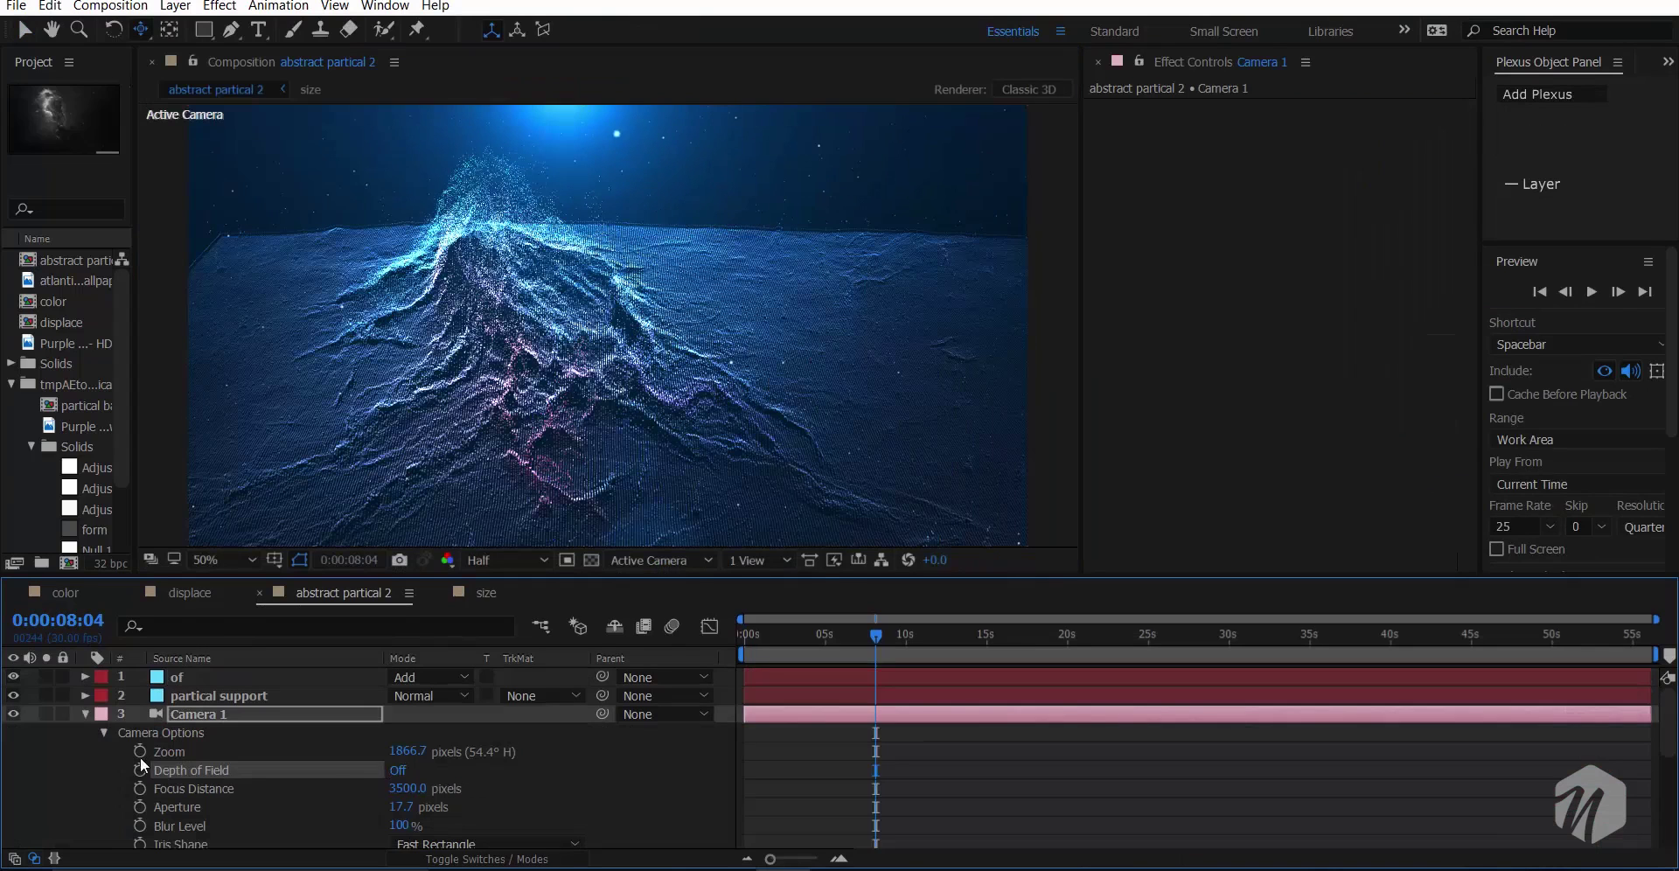
click(86, 714)
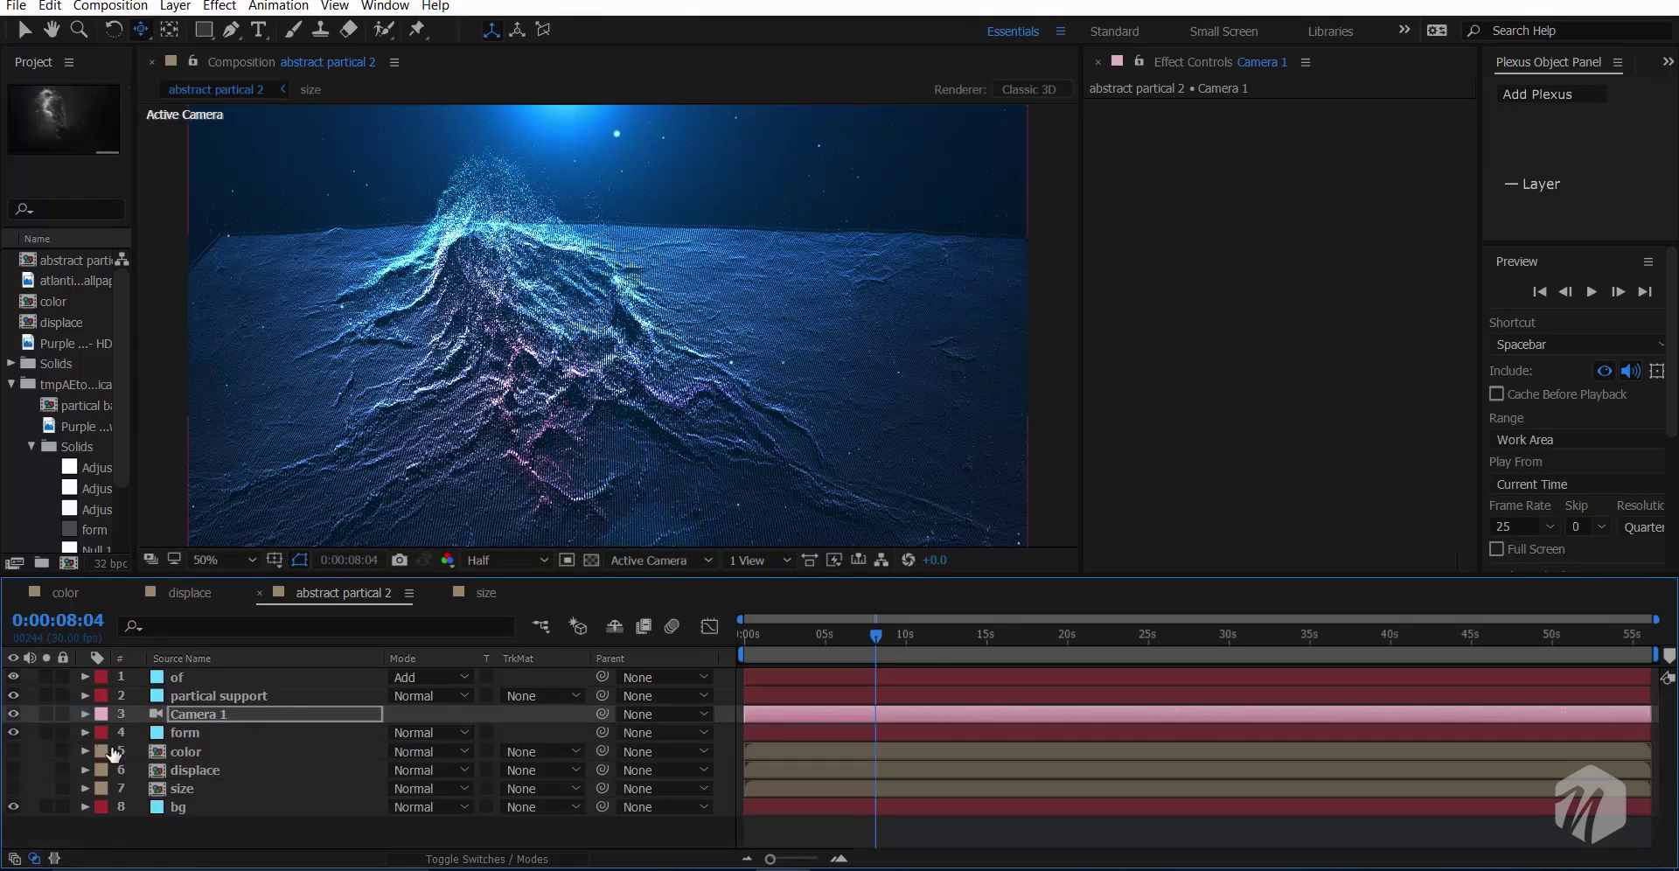
- Add a null object to the composition above Camera 1
right_click(198, 837)
mouse_move(262, 663)
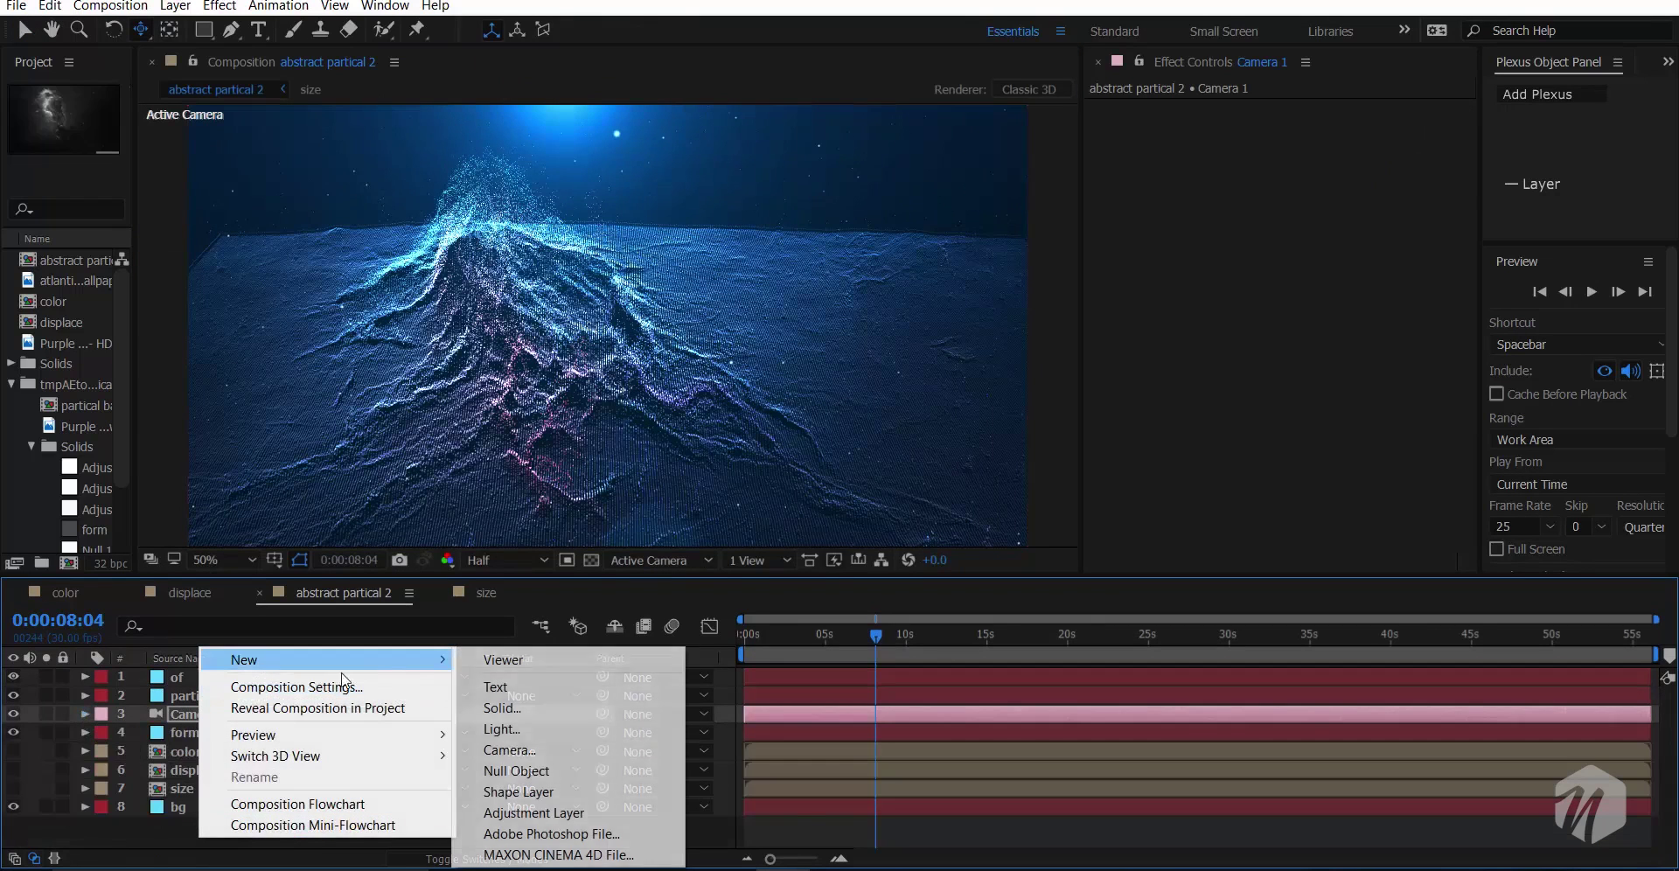
click(572, 776)
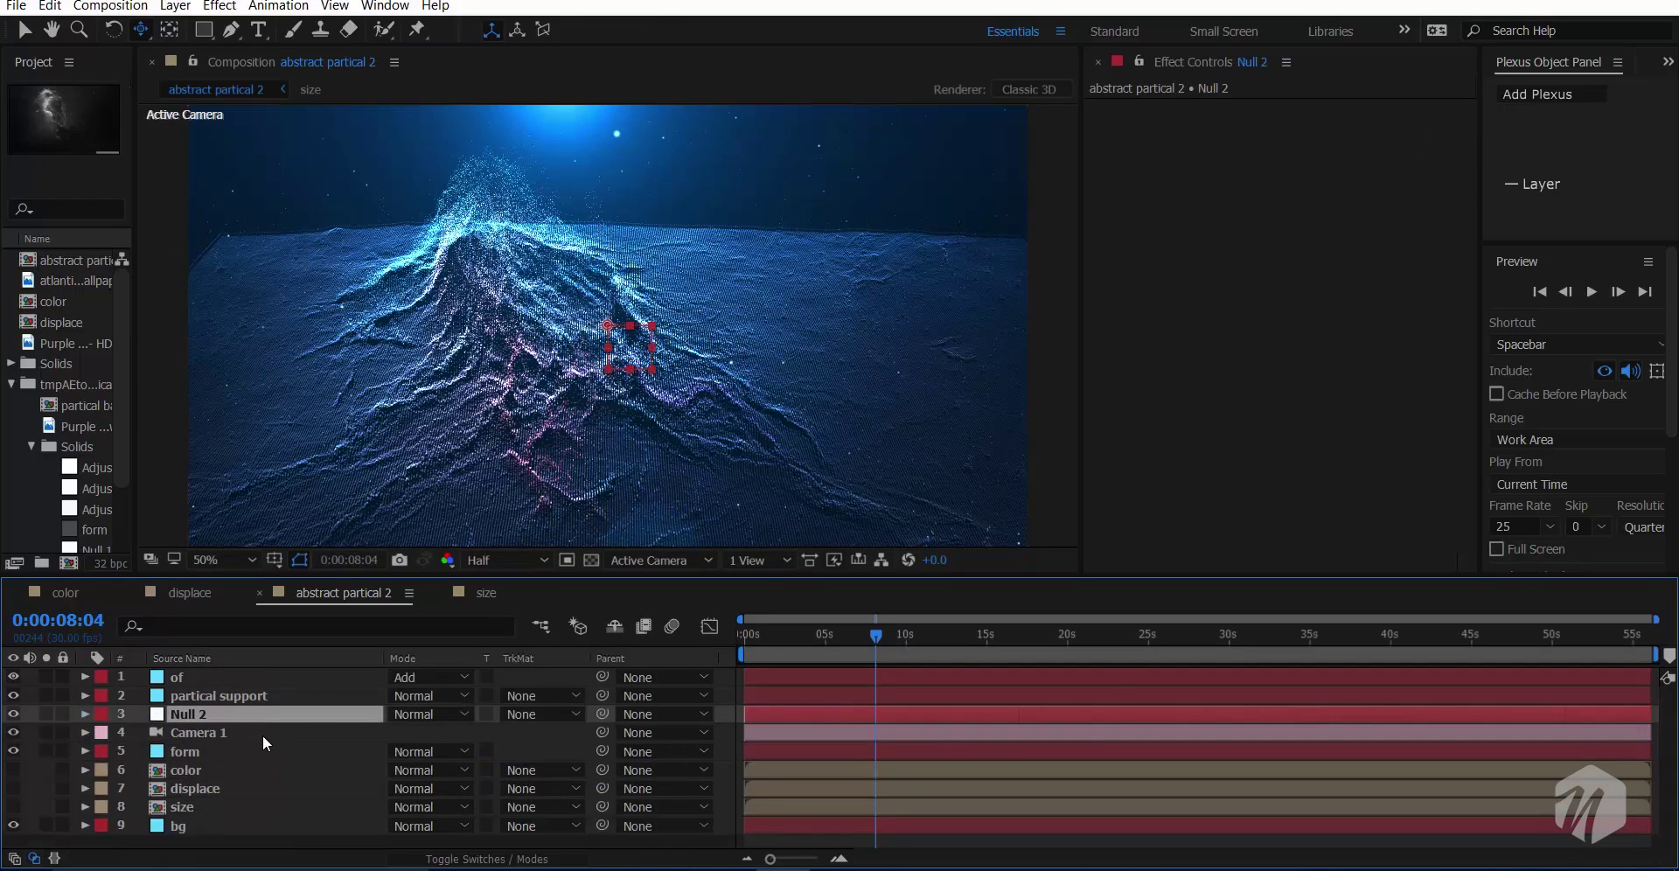
- Make the new null a 3D layer and parent Camera 1 to it
click(263, 734)
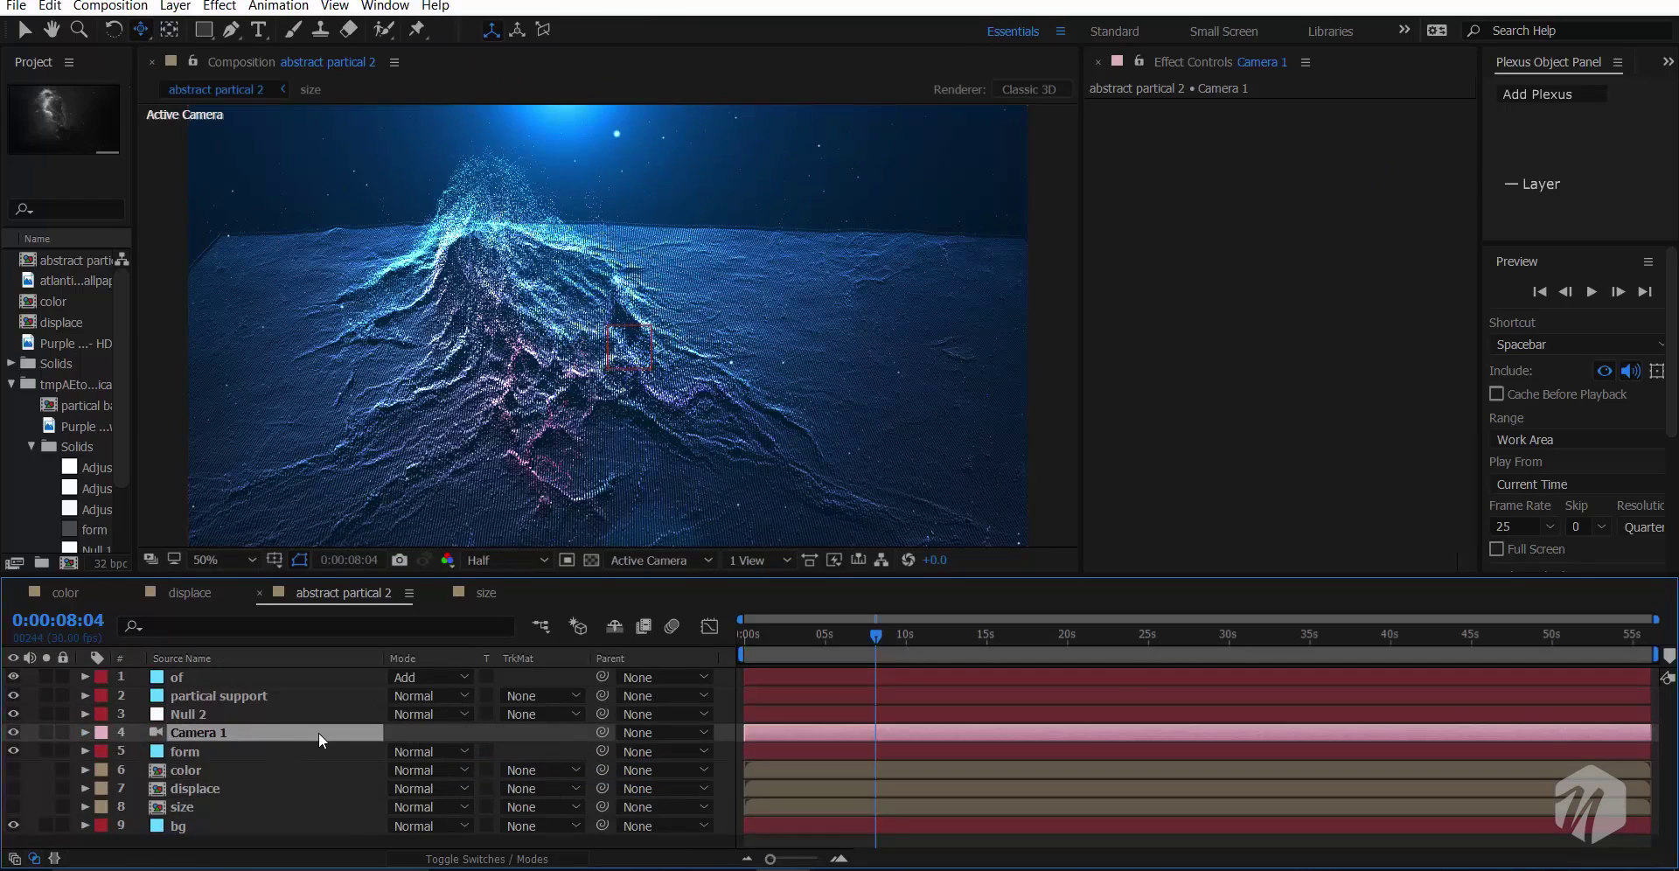
click(262, 711)
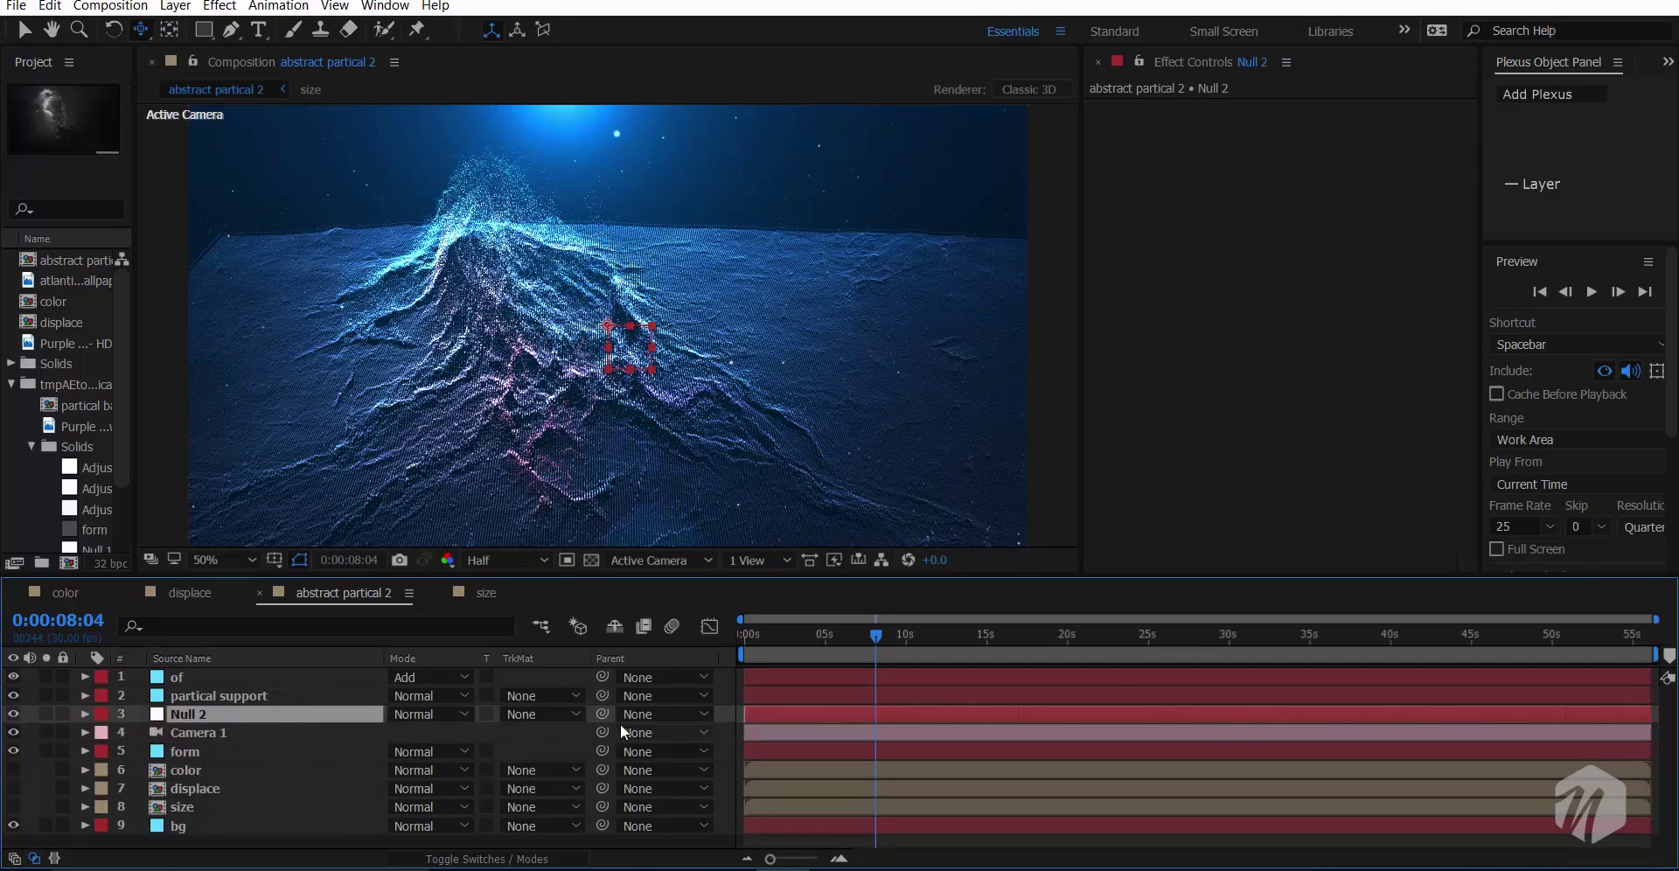
key(F4)
click(512, 713)
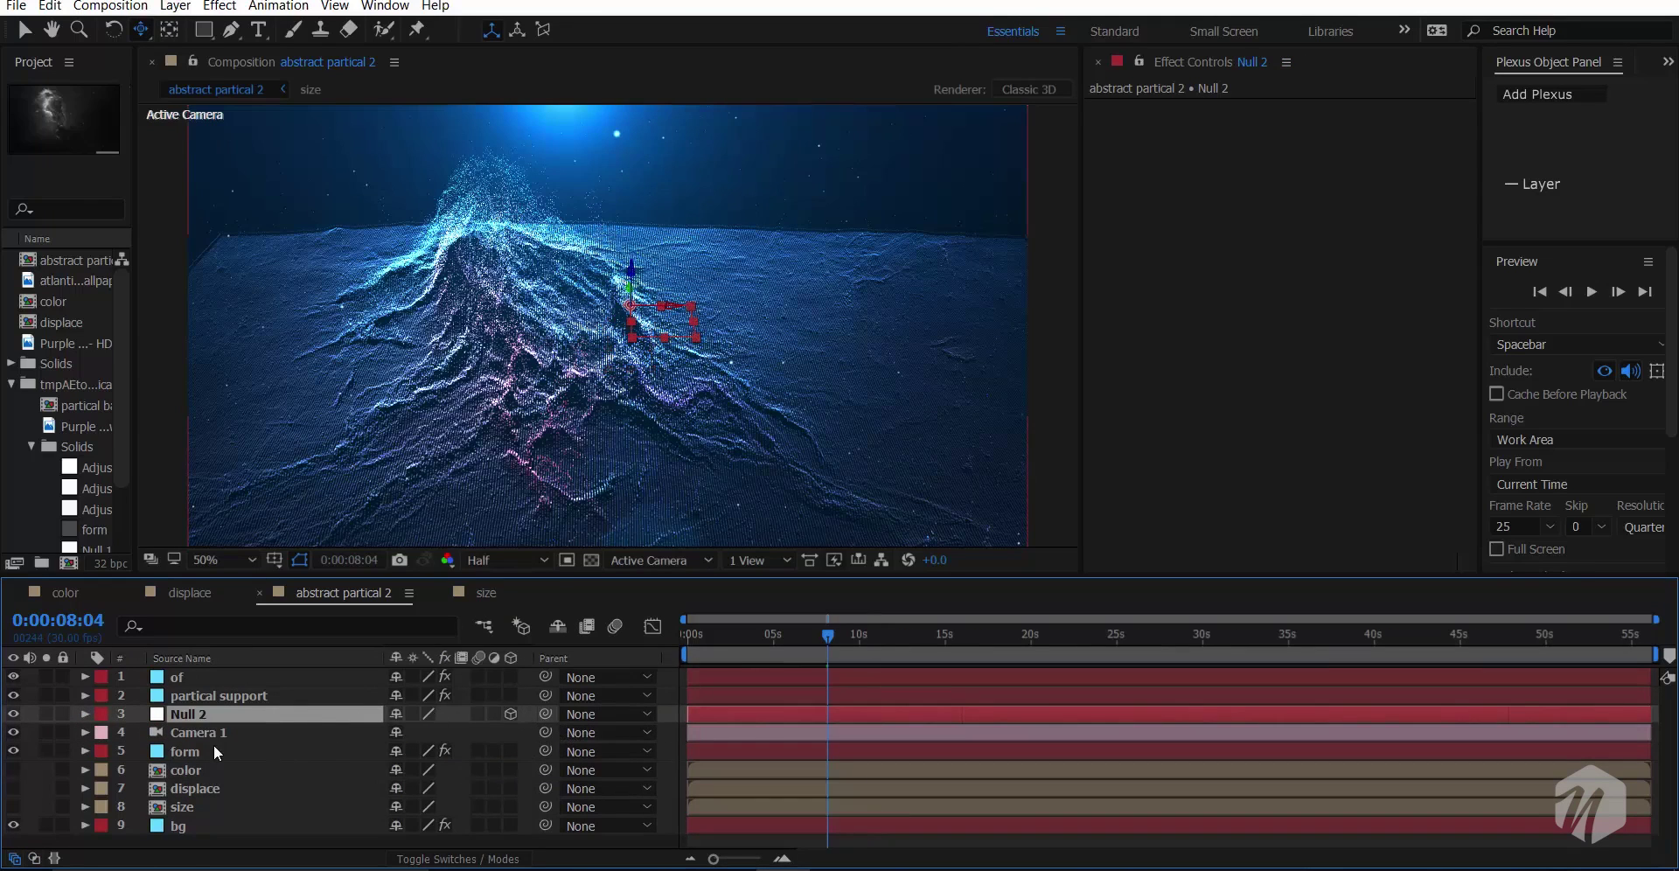
click(264, 733)
drag(541, 733, 270, 711)
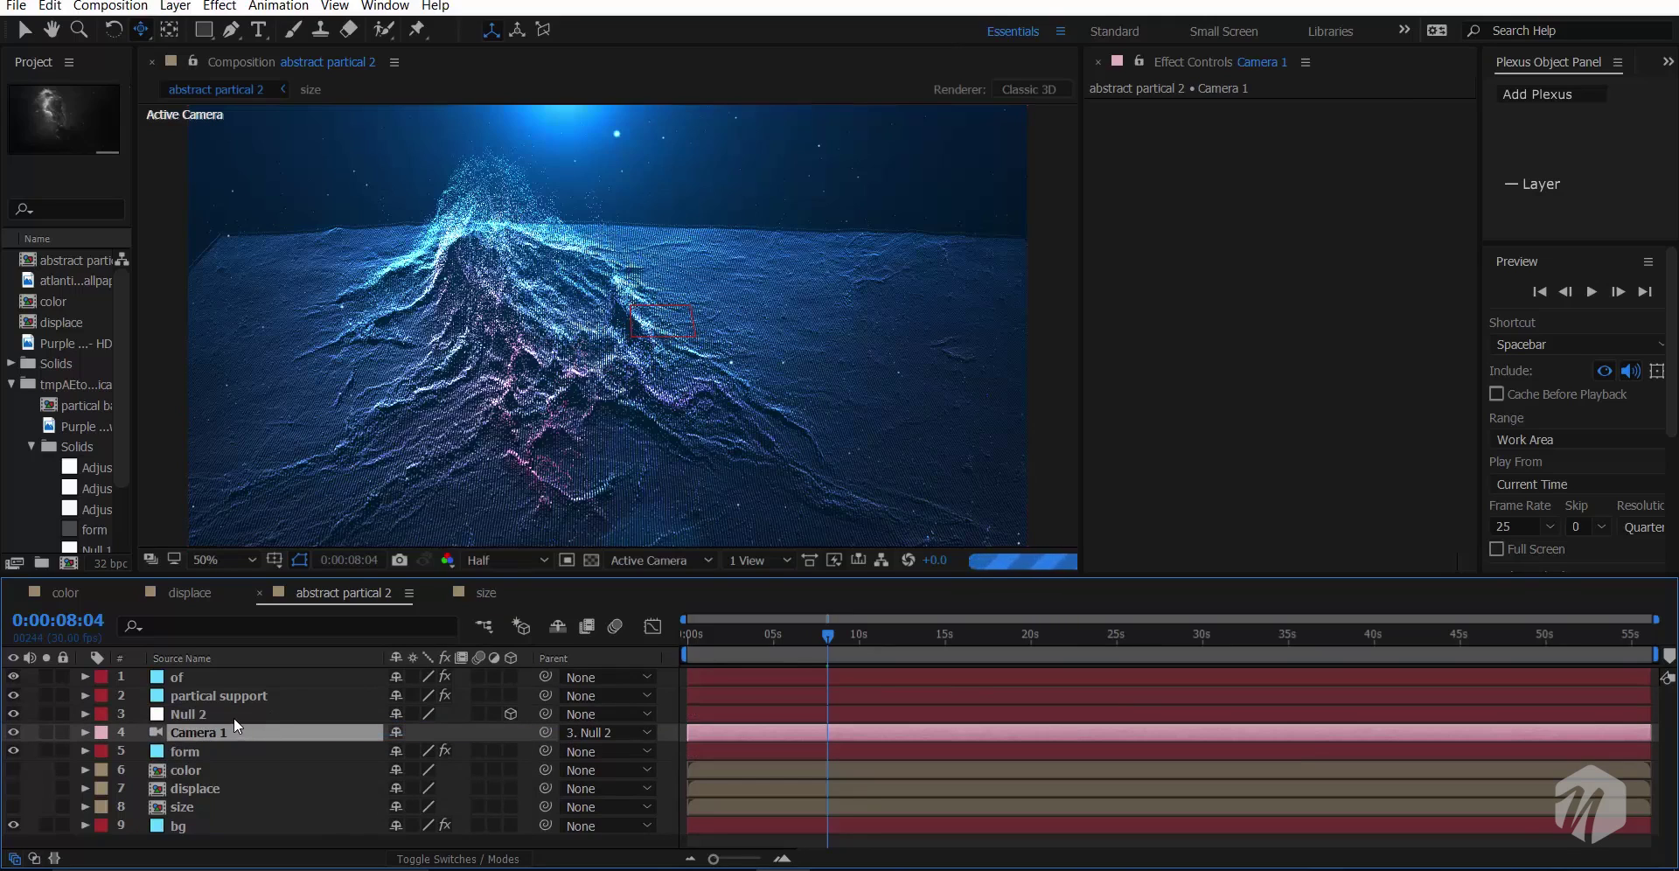
- Animate Null 2's position from the first frame, with a keyframe of 960, 432, 6 at 0:00:08:04
click(233, 717)
key(p)
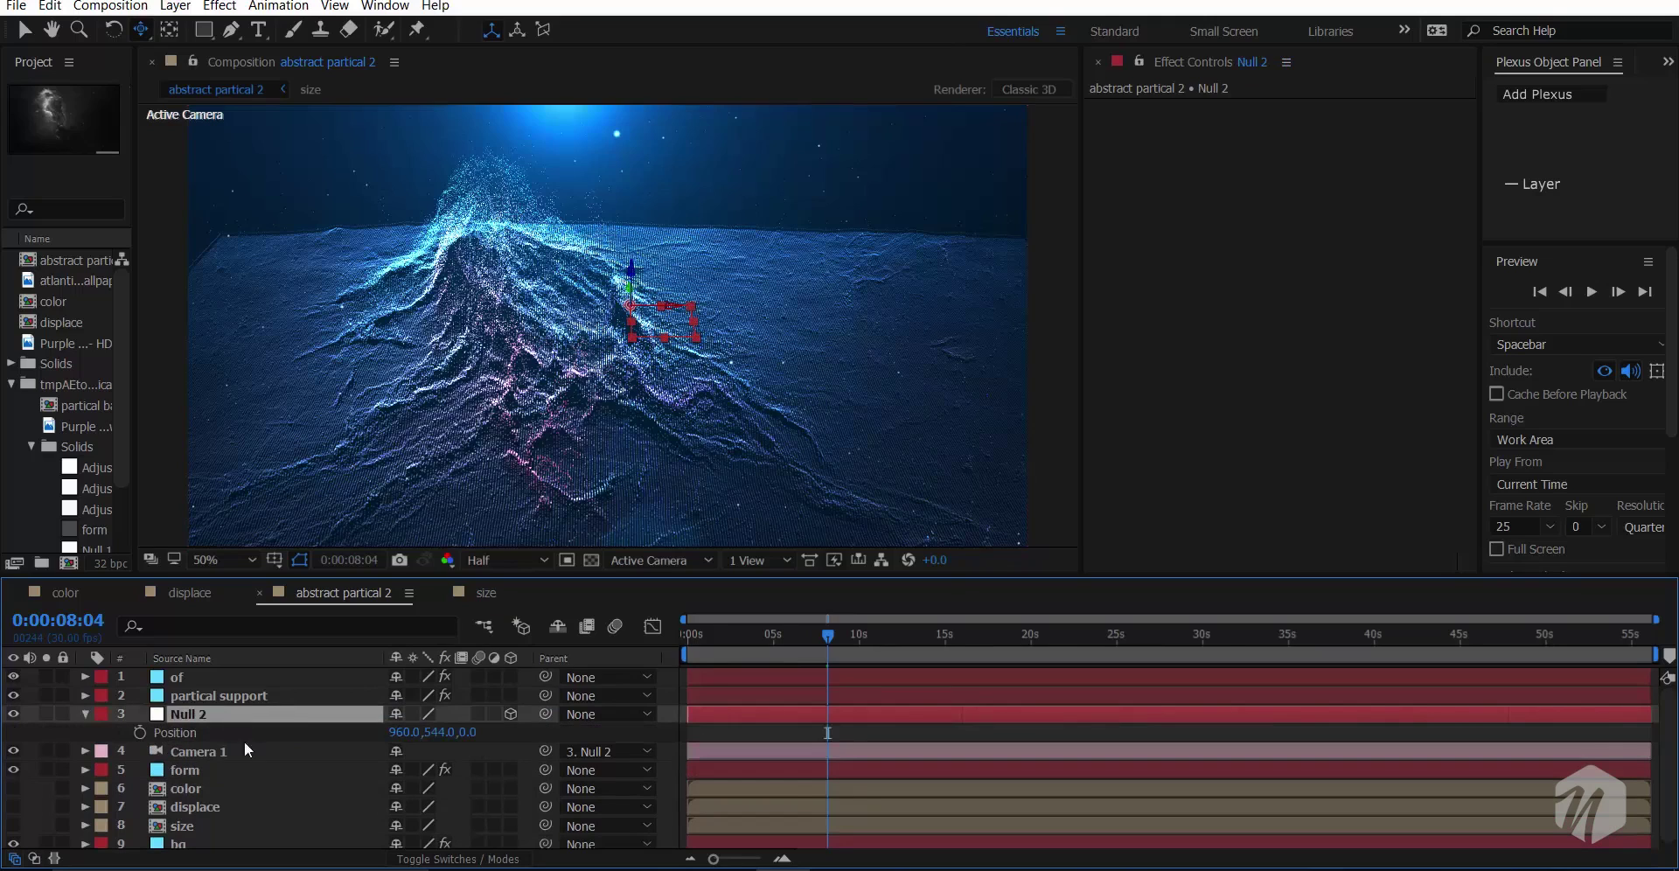
click(139, 733)
drag(787, 741, 687, 741)
drag(469, 732, 495, 728)
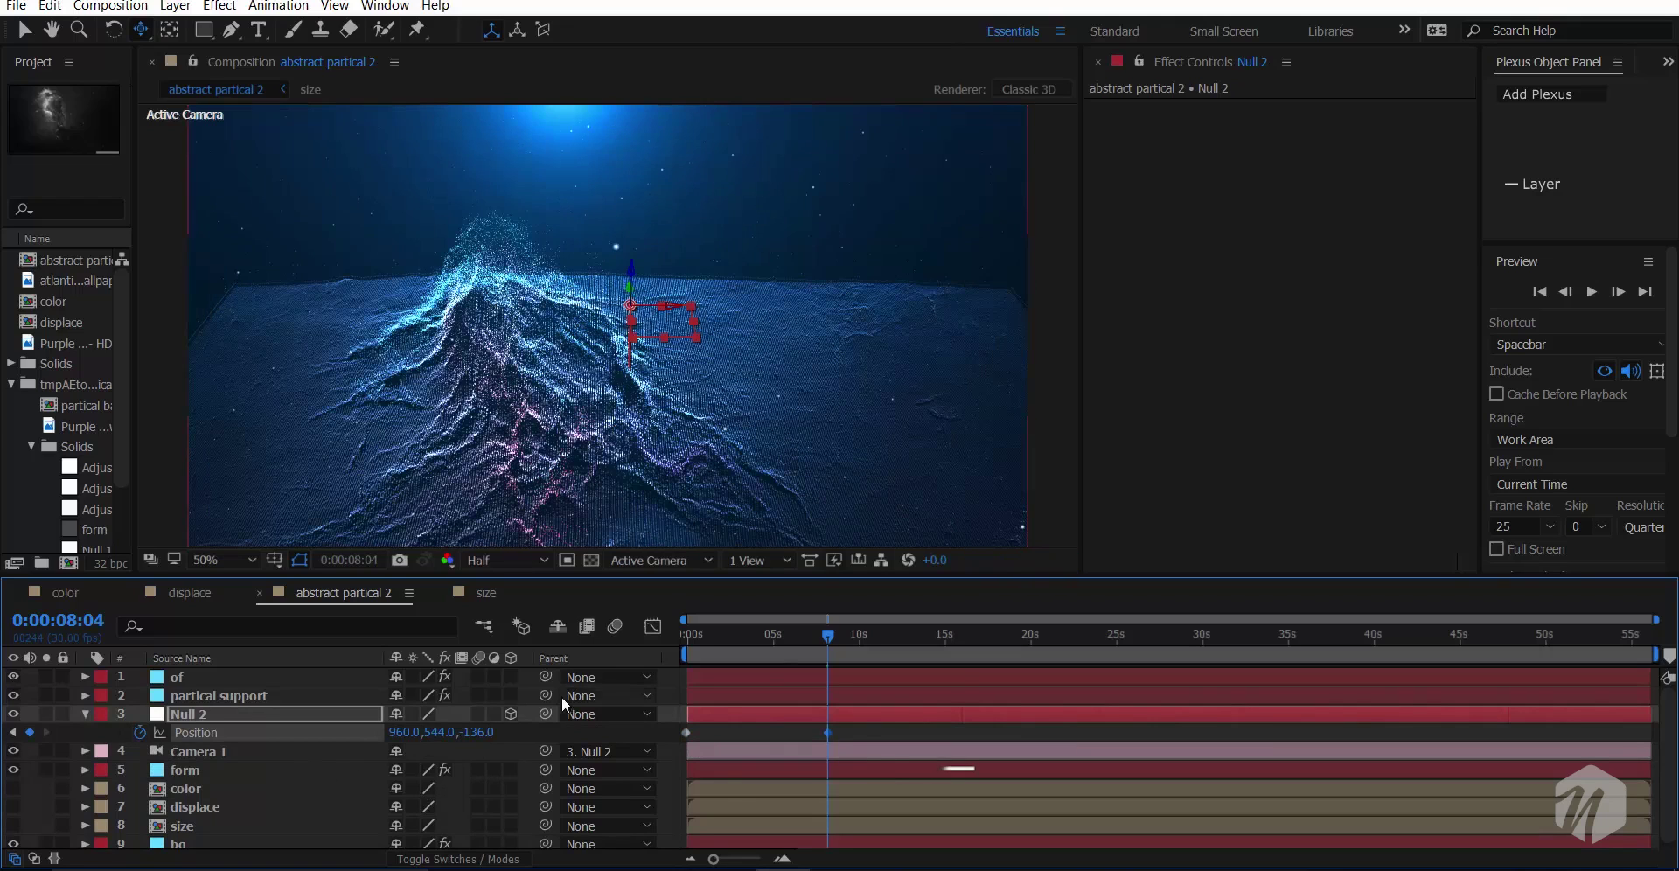
key(ctrl+z)
drag(444, 732, 303, 748)
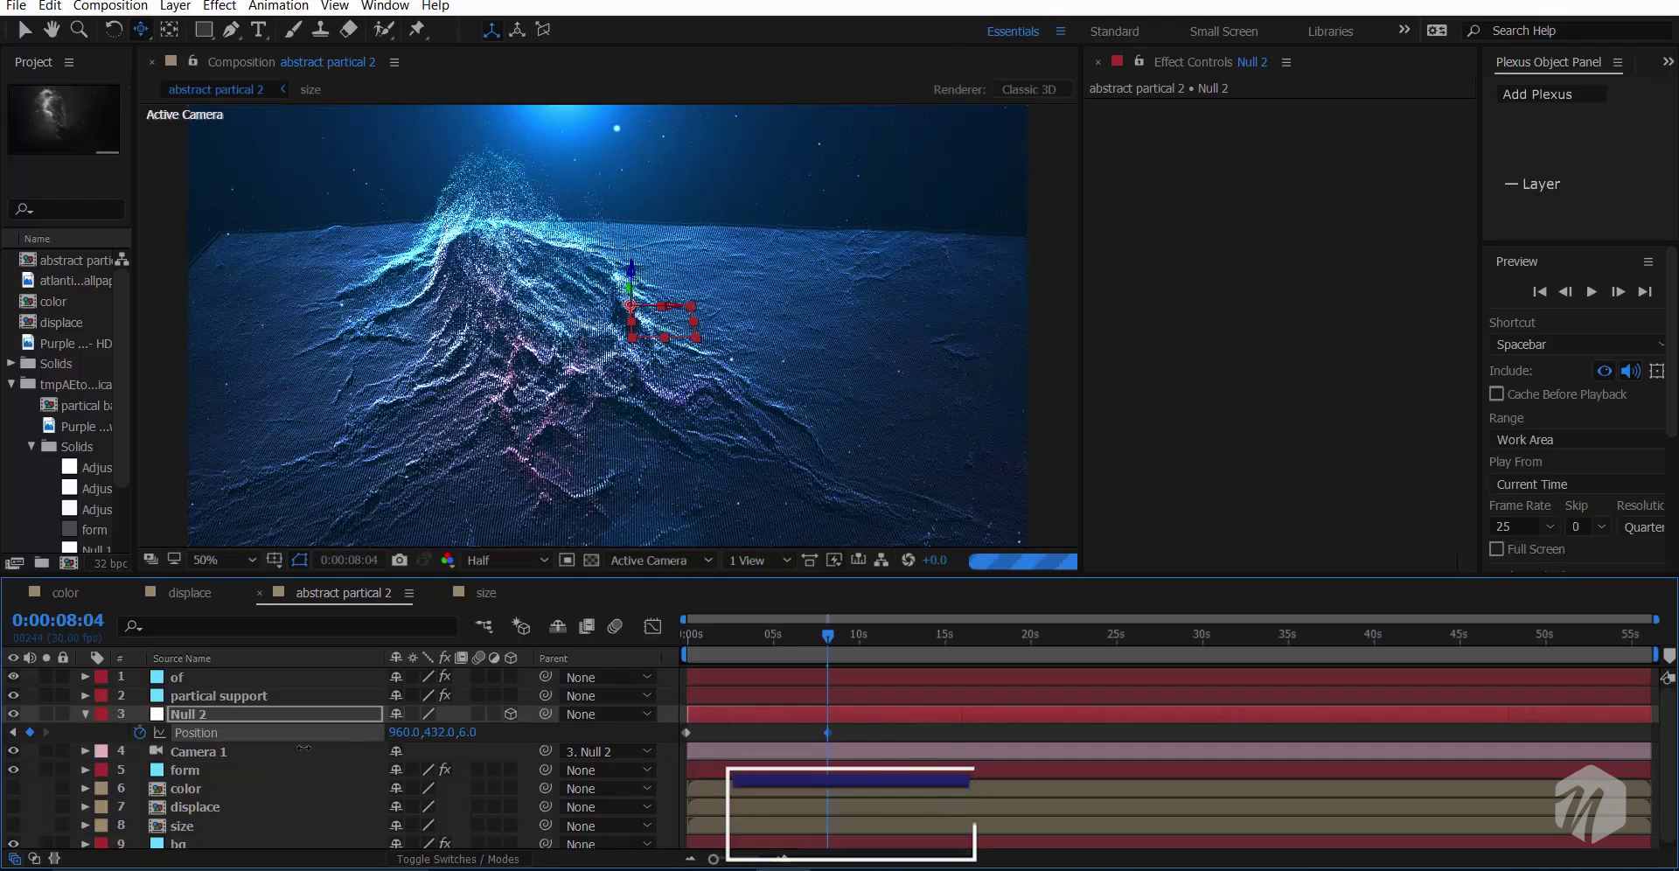
- Orbit the camera to a lower angle over the terrain and set Null 2's Y position to 248
key(c)
key(c)
key(c)
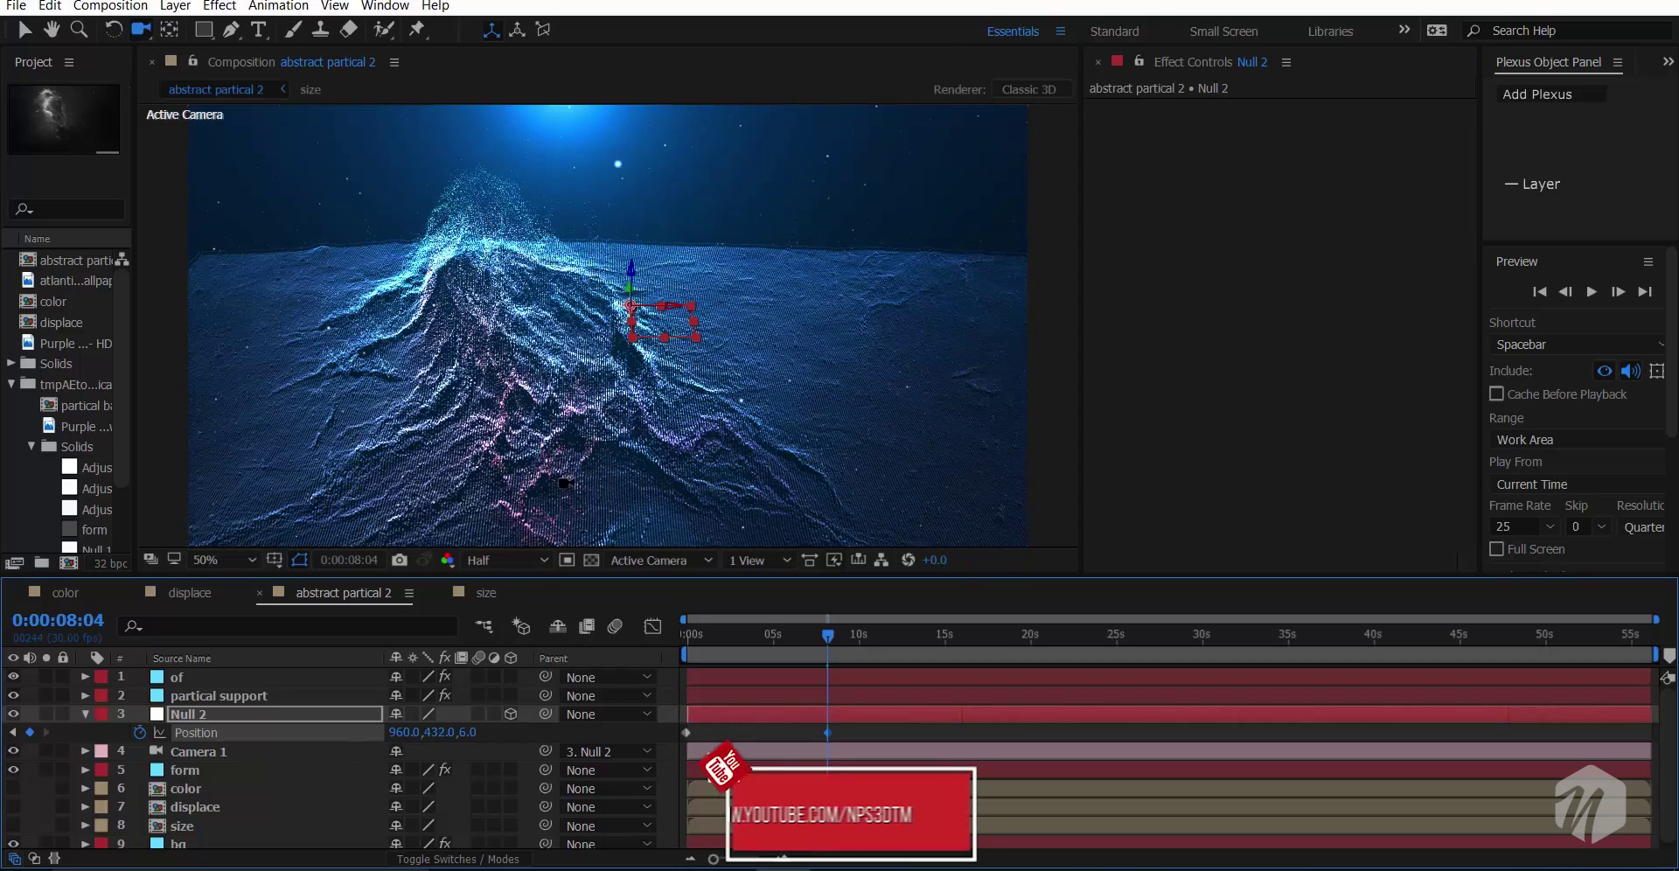
drag(601, 491, 554, 424)
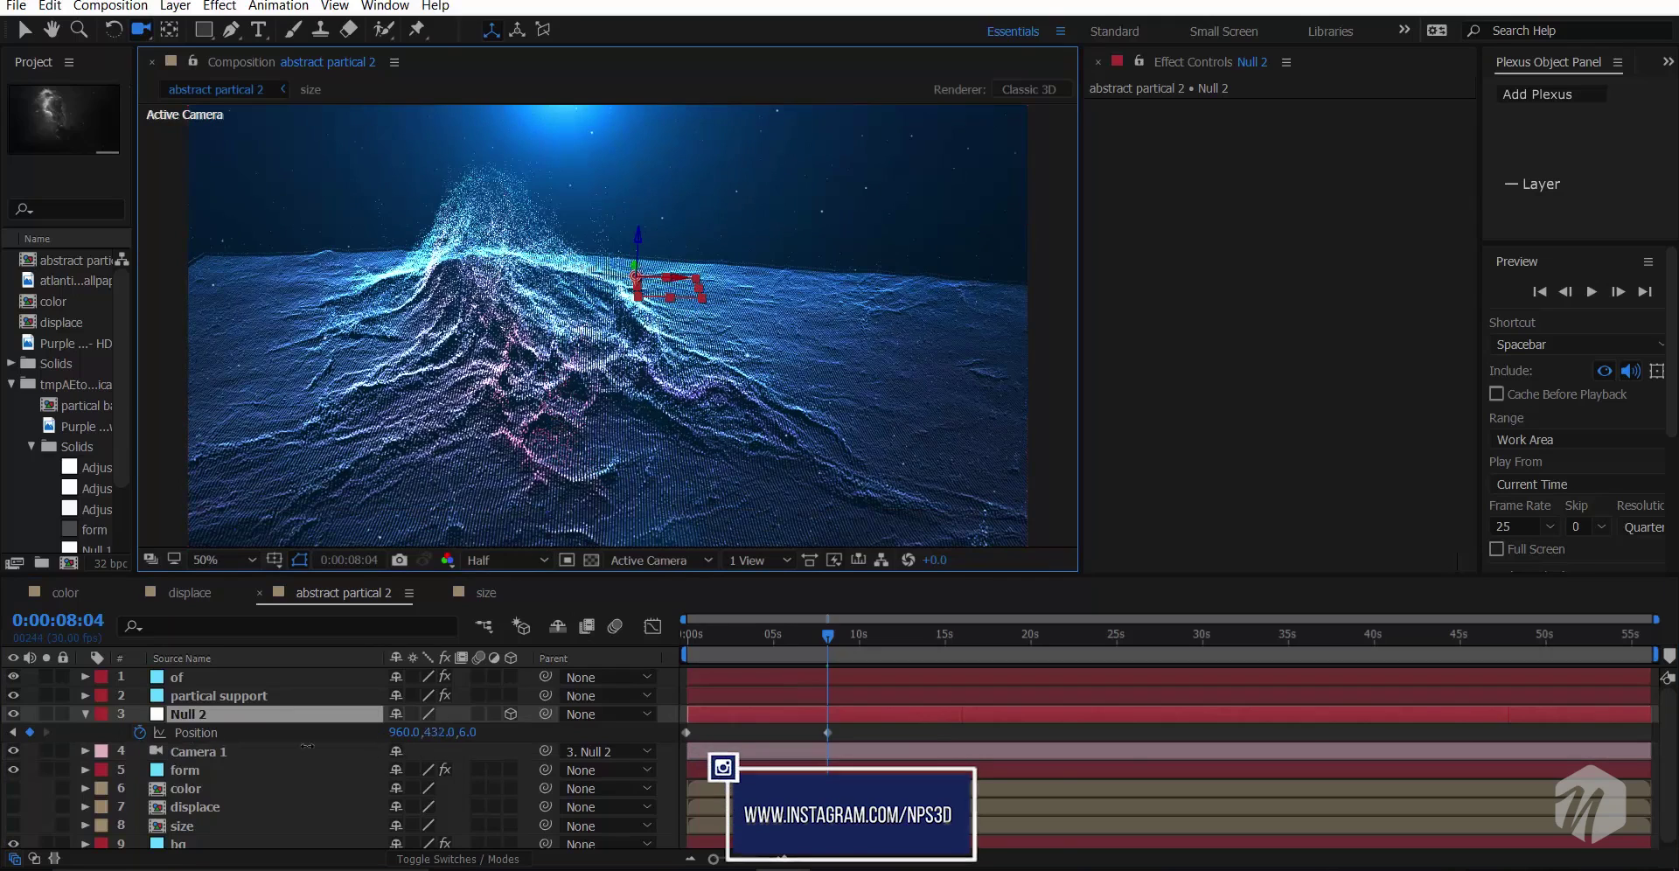
mouse_move(441, 733)
mouse_down()
mouse_move(411, 745)
mouse_move(433, 745)
mouse_up()
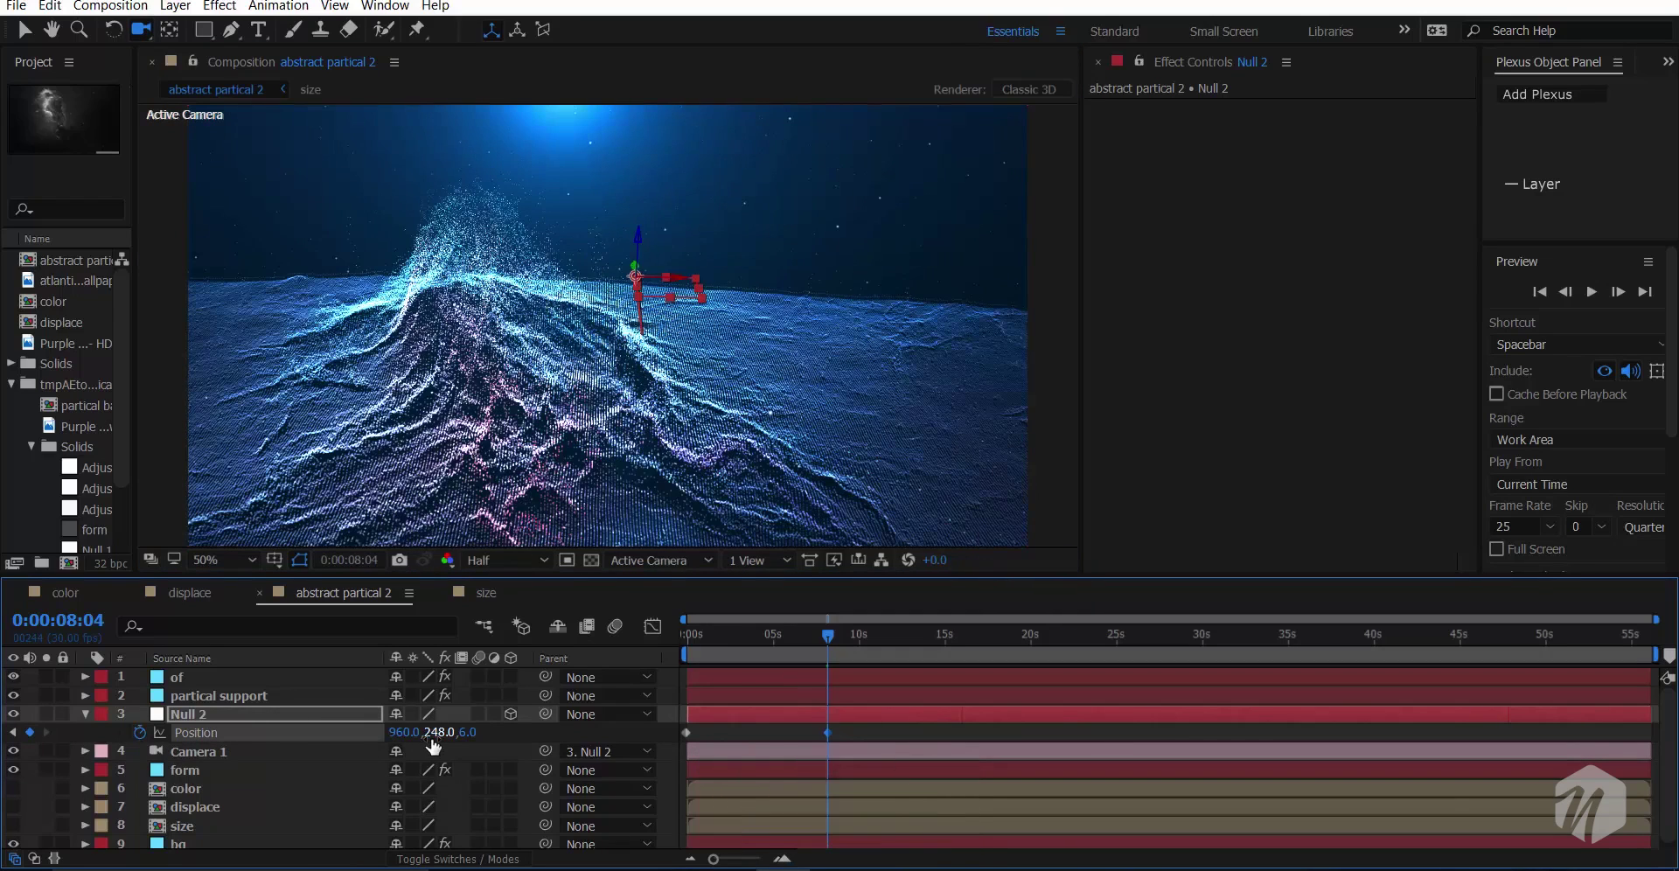
- Orbit the camera further down to a flatter view of the terrain and set Null 2's Y position to 101
drag(535, 492, 568, 432)
key(c)
key(c)
key(c)
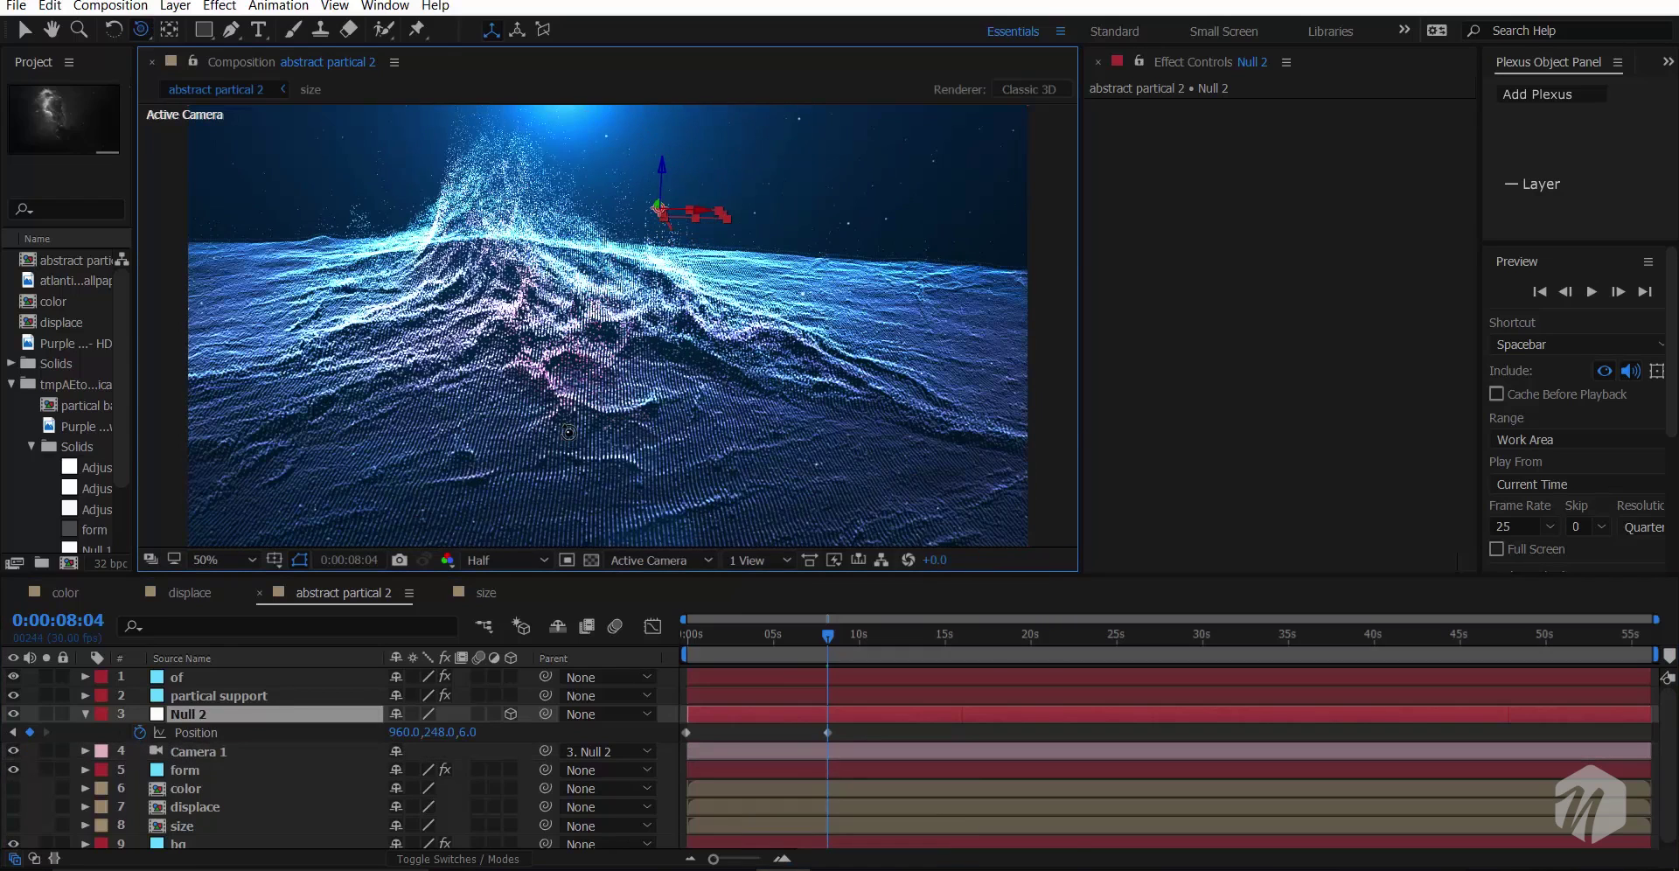
drag(447, 733, 255, 744)
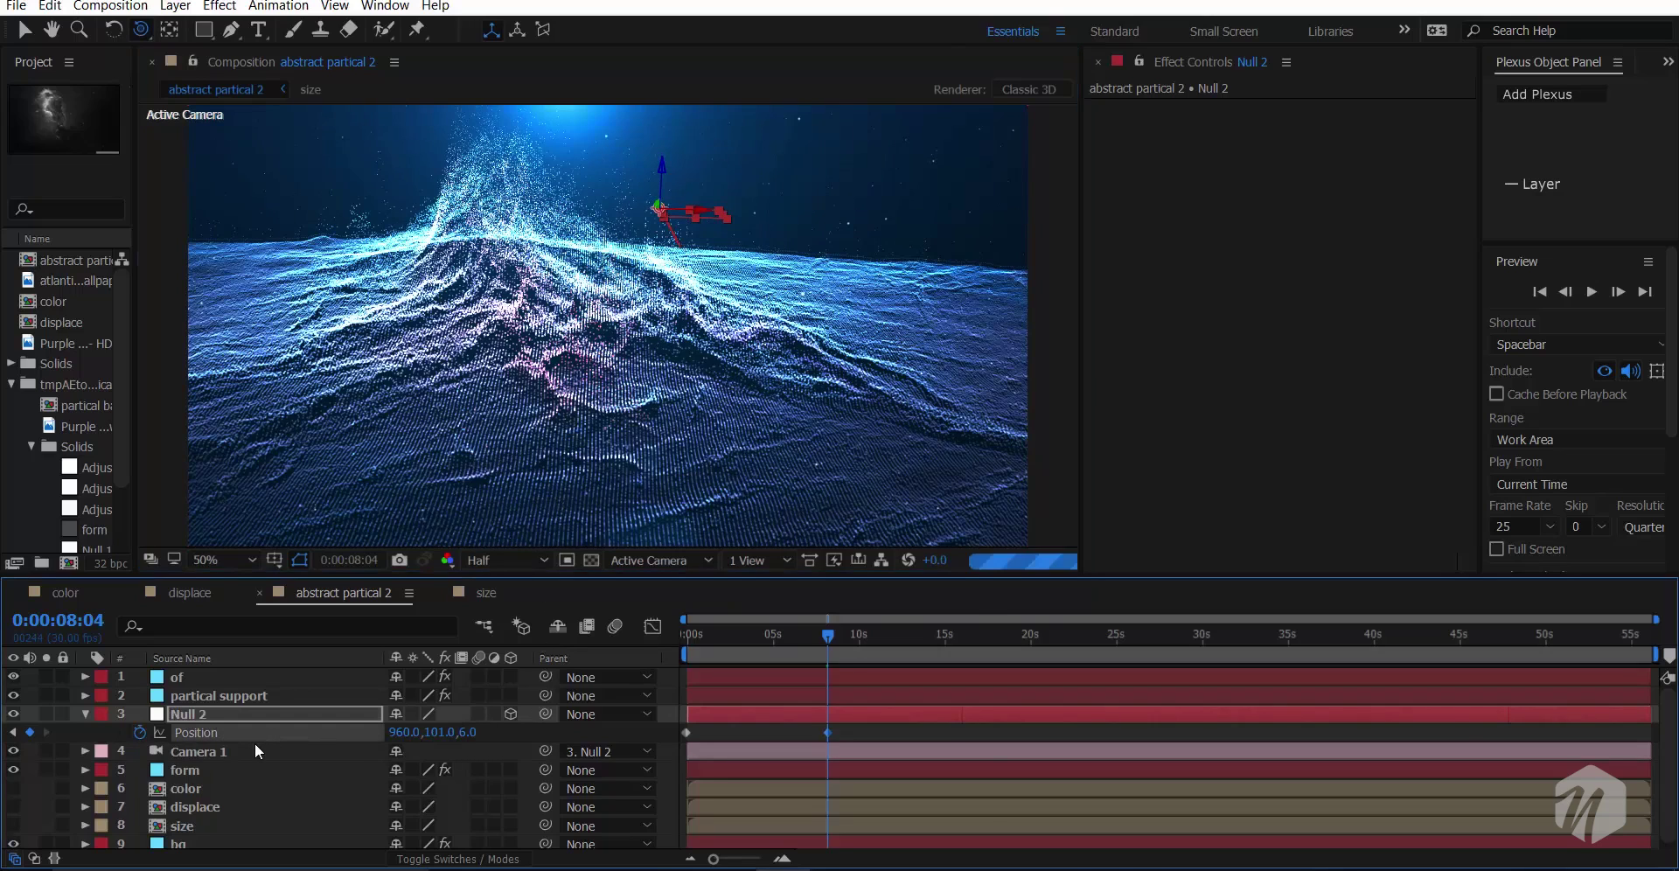
- Pan the camera so the peak sits nearer the frame's centre and set Null 2's Y position to 45
key(c)
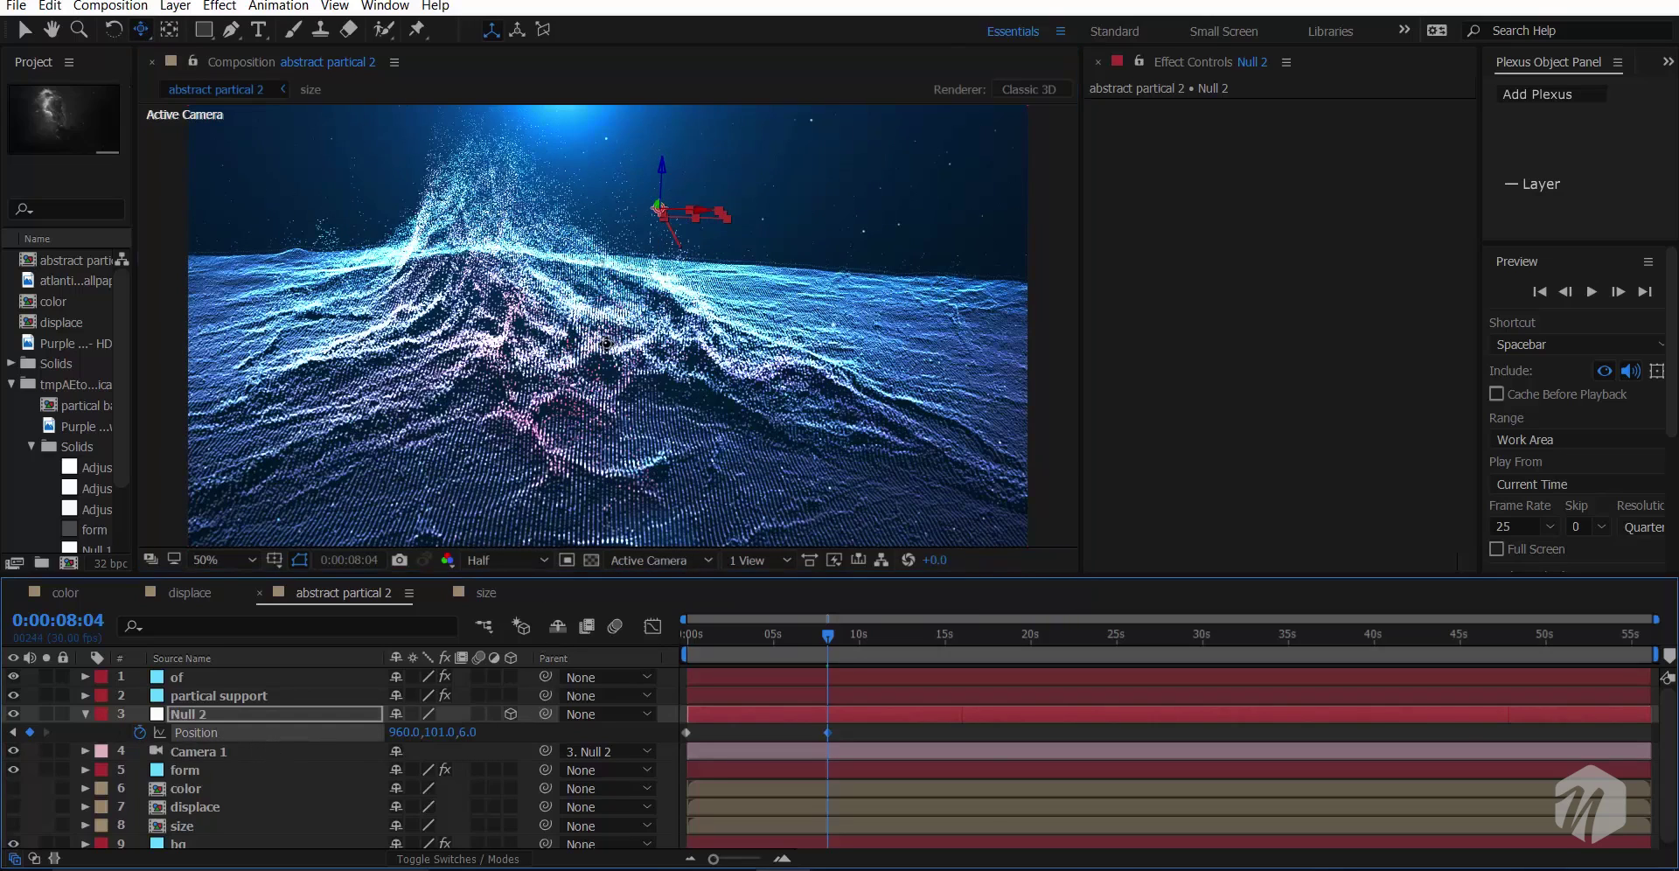
drag(607, 344, 660, 340)
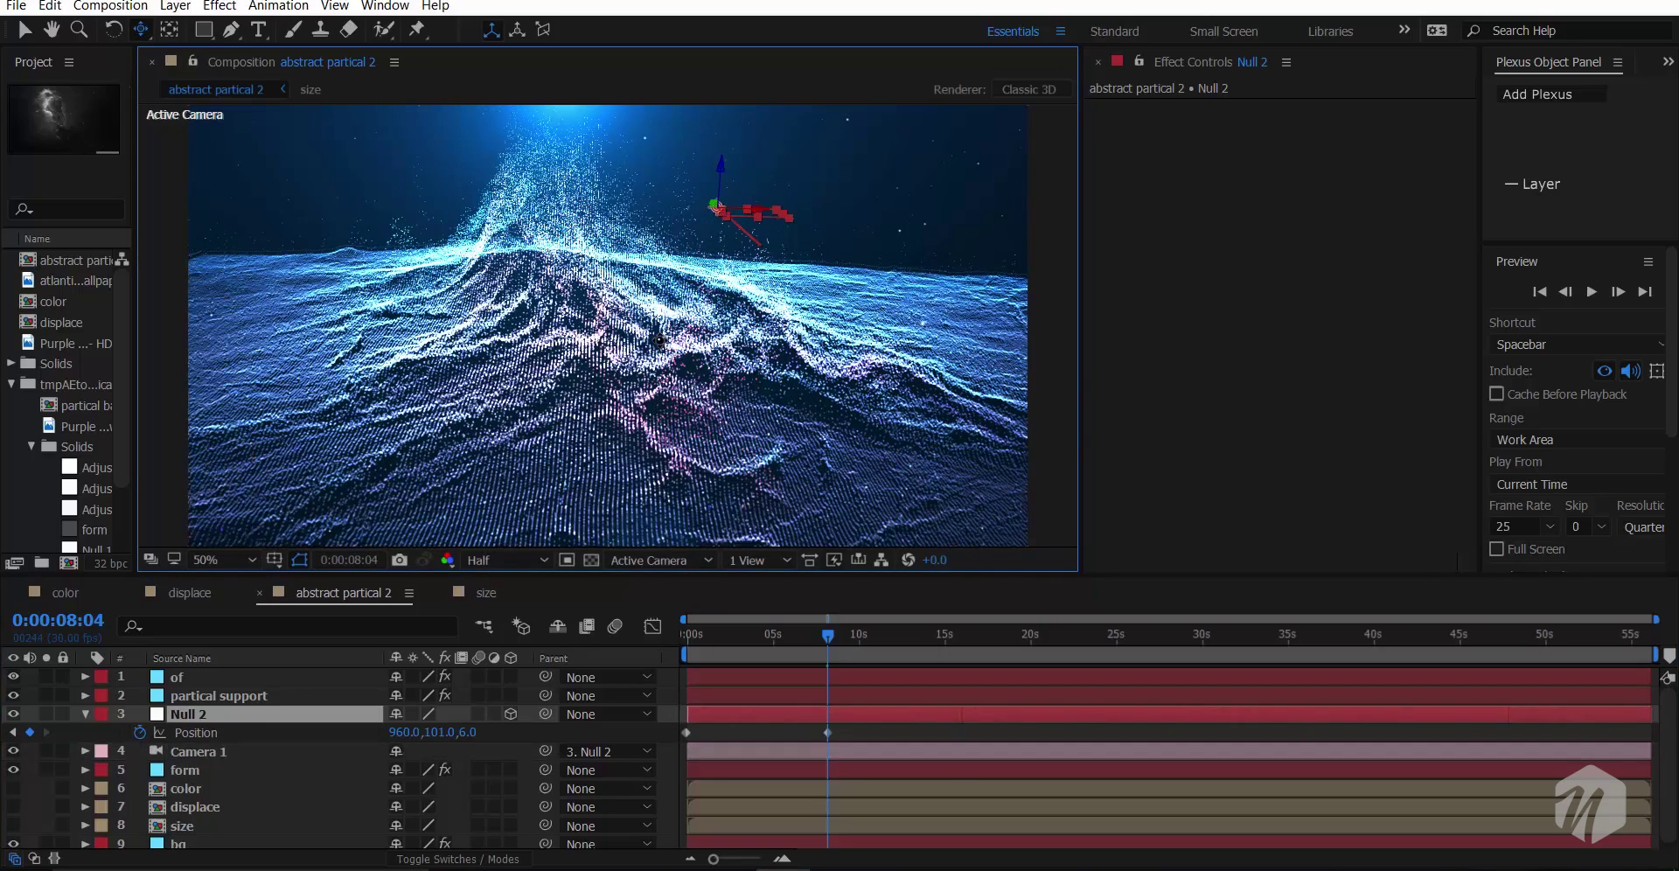
drag(442, 741, 374, 741)
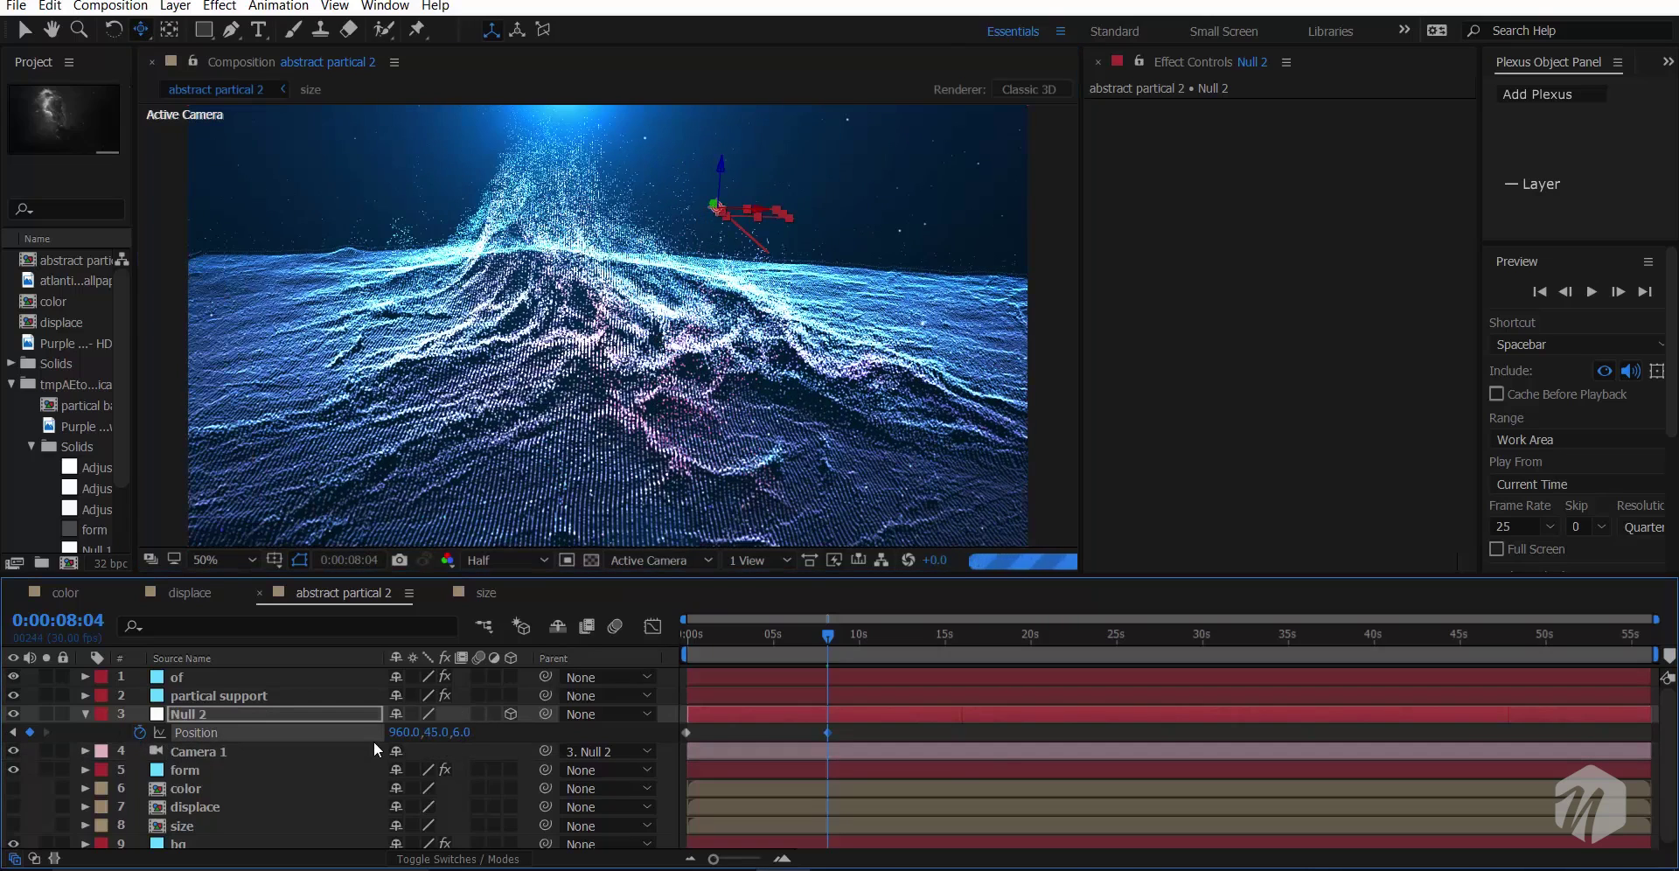
- Collapse Null 2's properties and trim the composition to the work area of about eight seconds
click(85, 713)
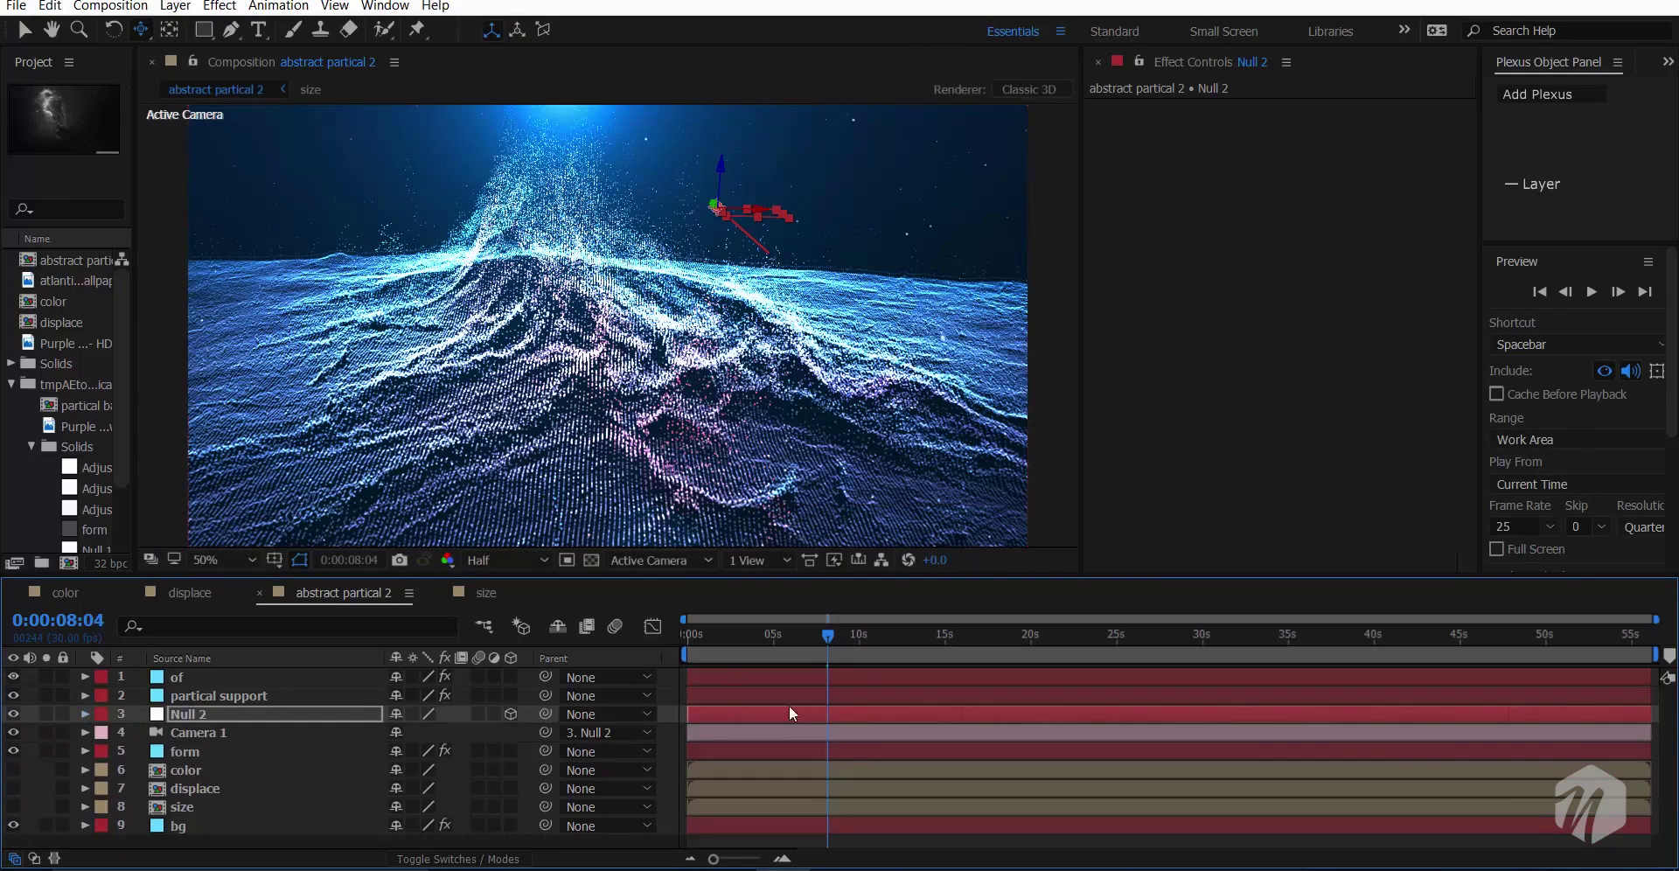
right_click(822, 666)
click(861, 698)
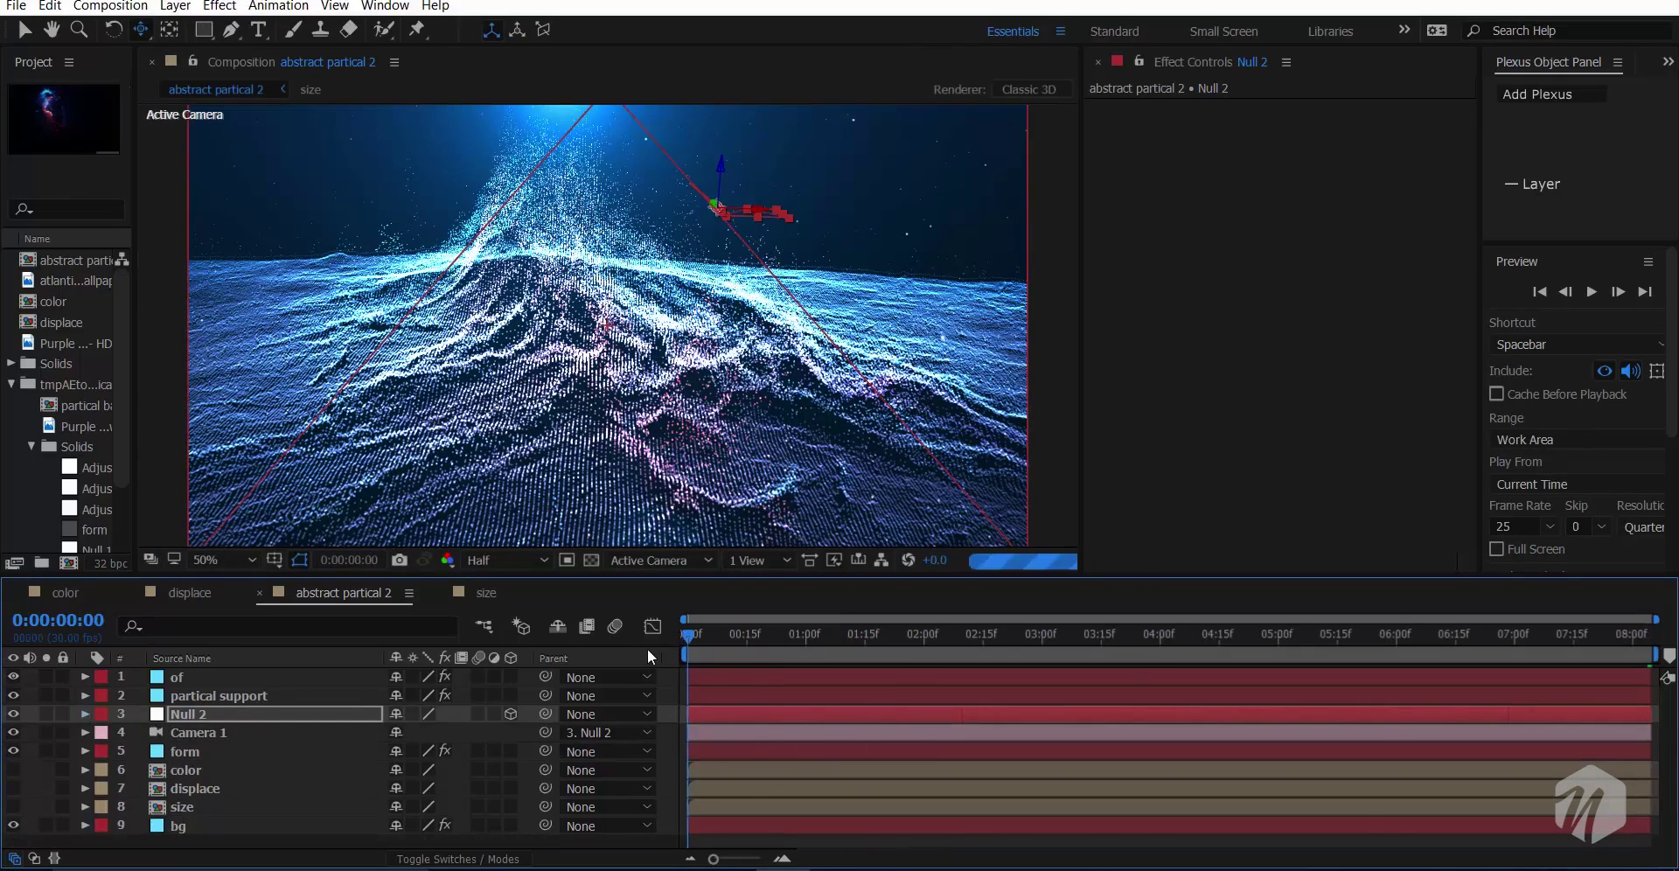
- Expand the Form effect's settings on the form layer
click(186, 751)
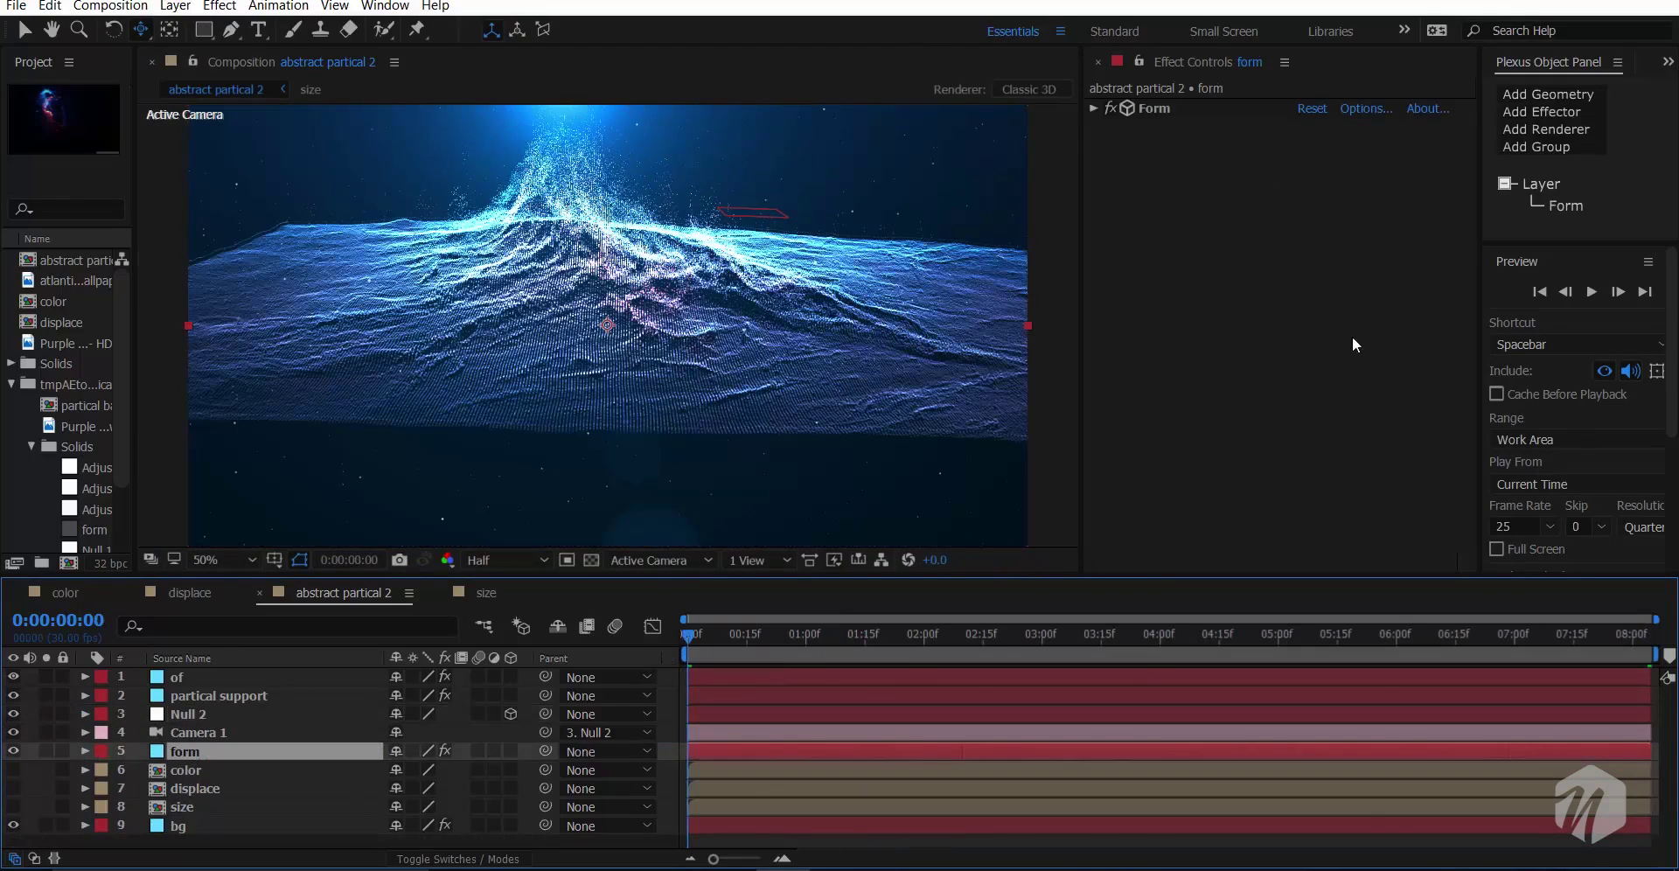
click(1093, 109)
key(v)
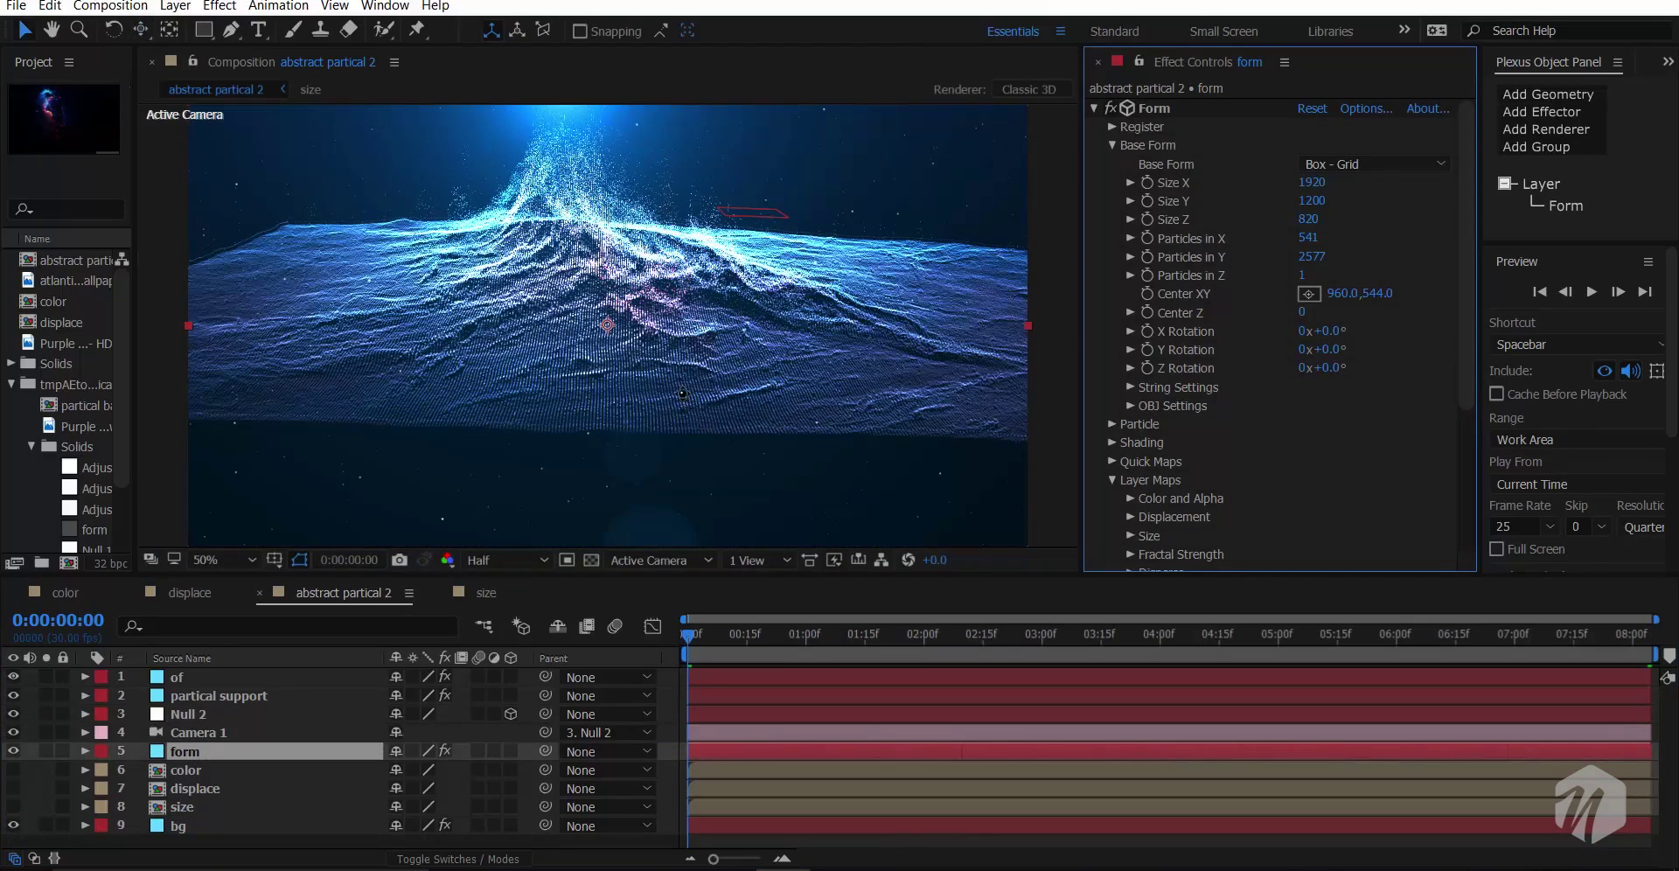
key(c)
- Set Null 2's position keyframe on the first frame to 960, 303.9, 0.1
click(243, 713)
key(p)
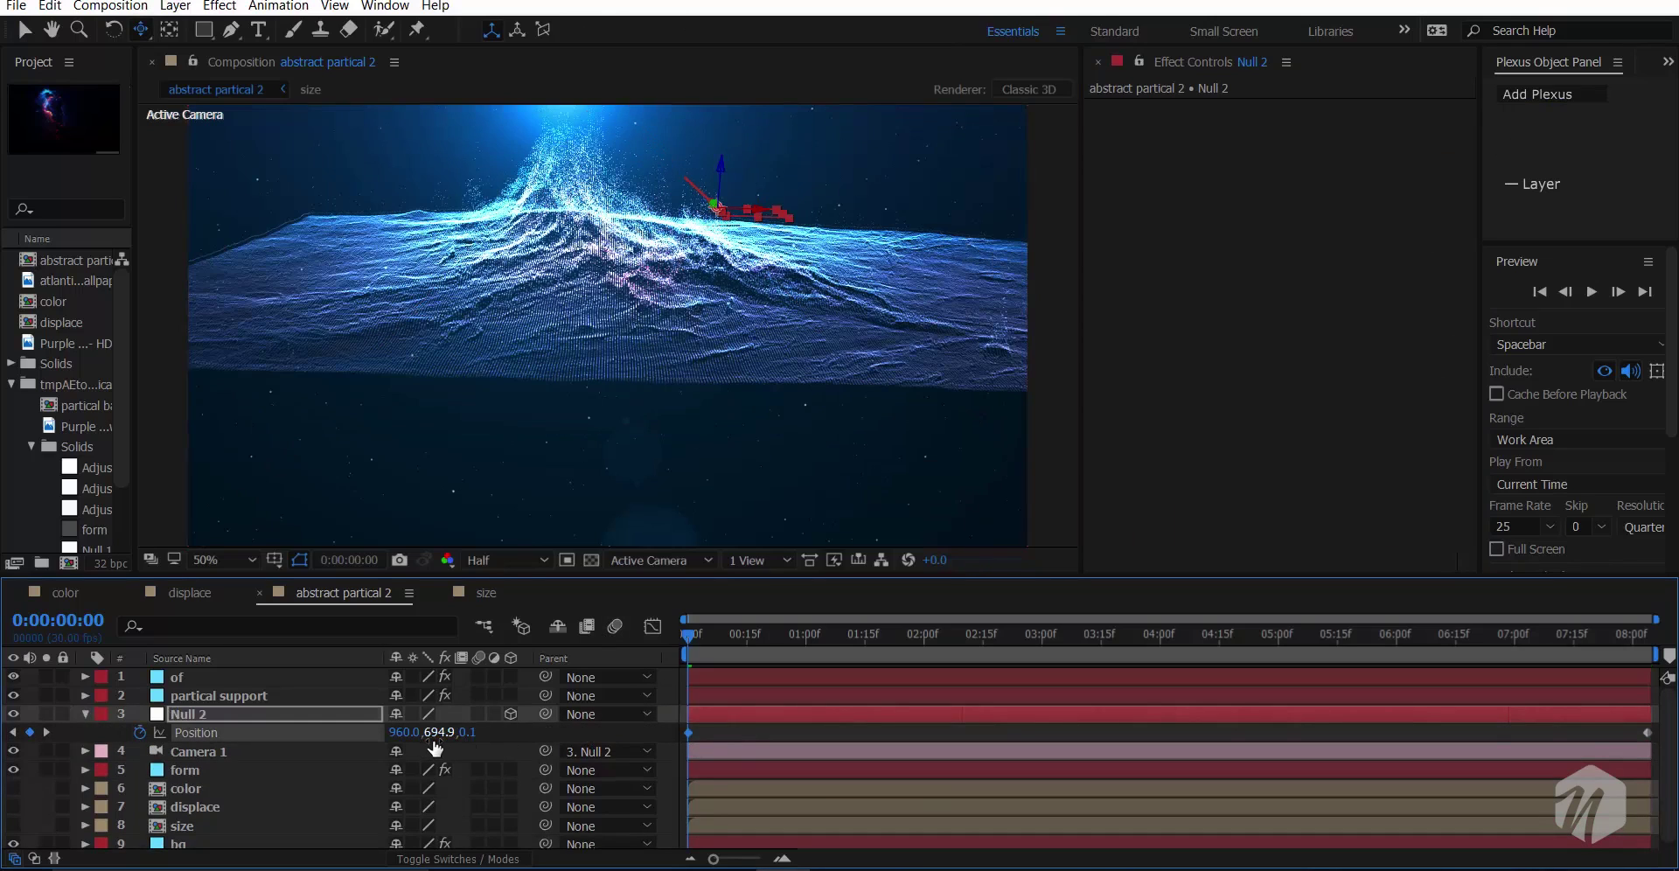
drag(434, 740, 195, 743)
drag(443, 746, 341, 759)
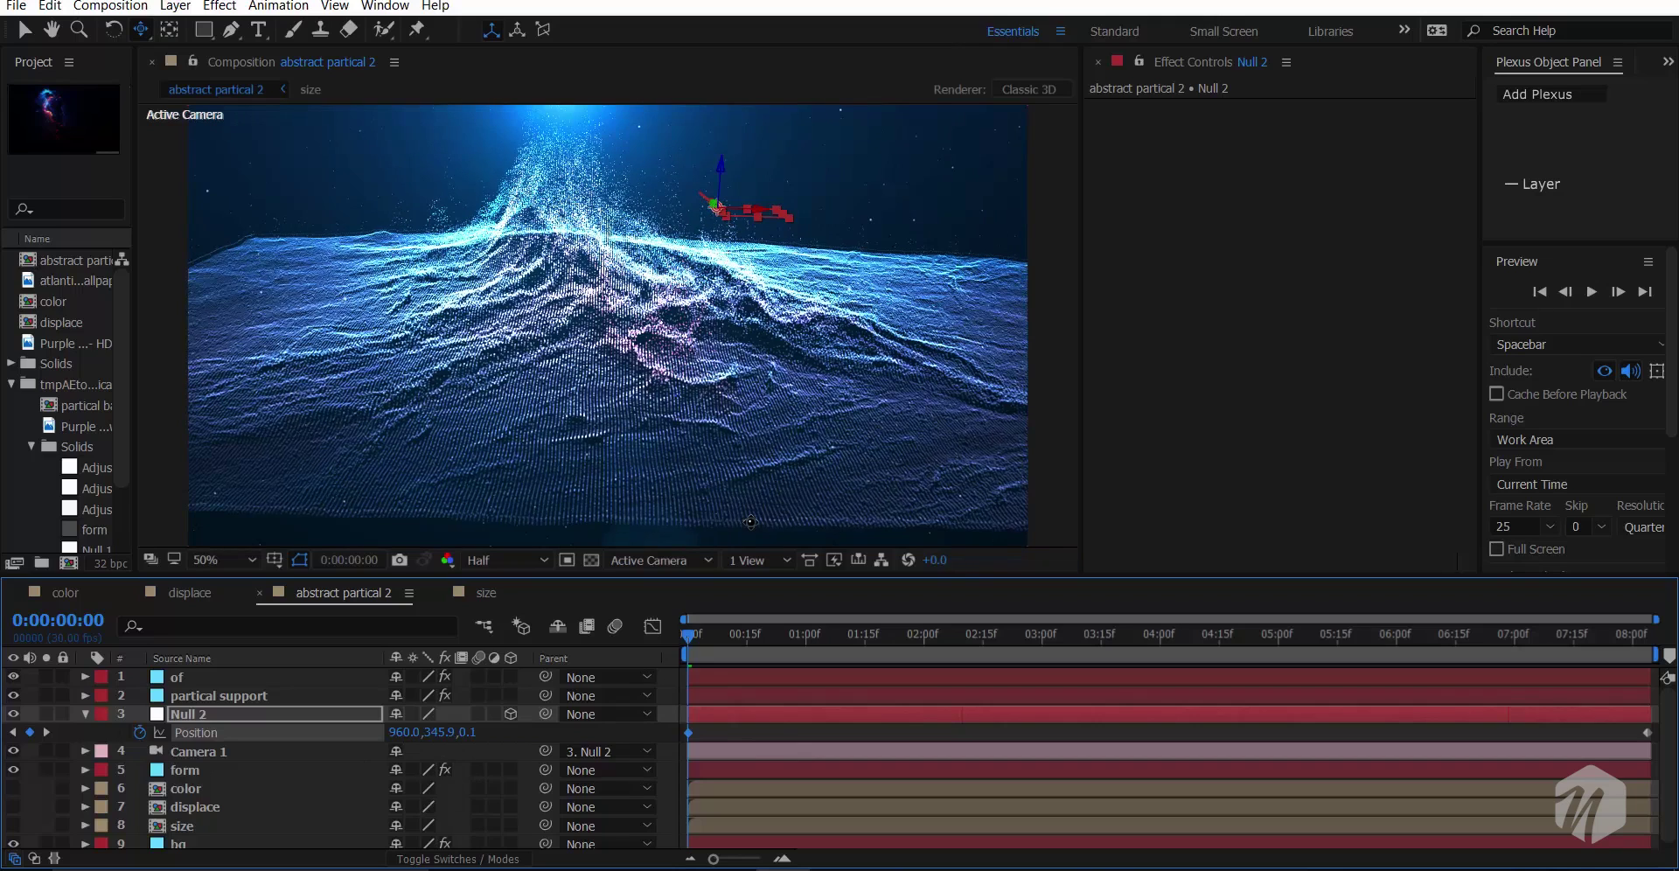
drag(442, 737, 427, 741)
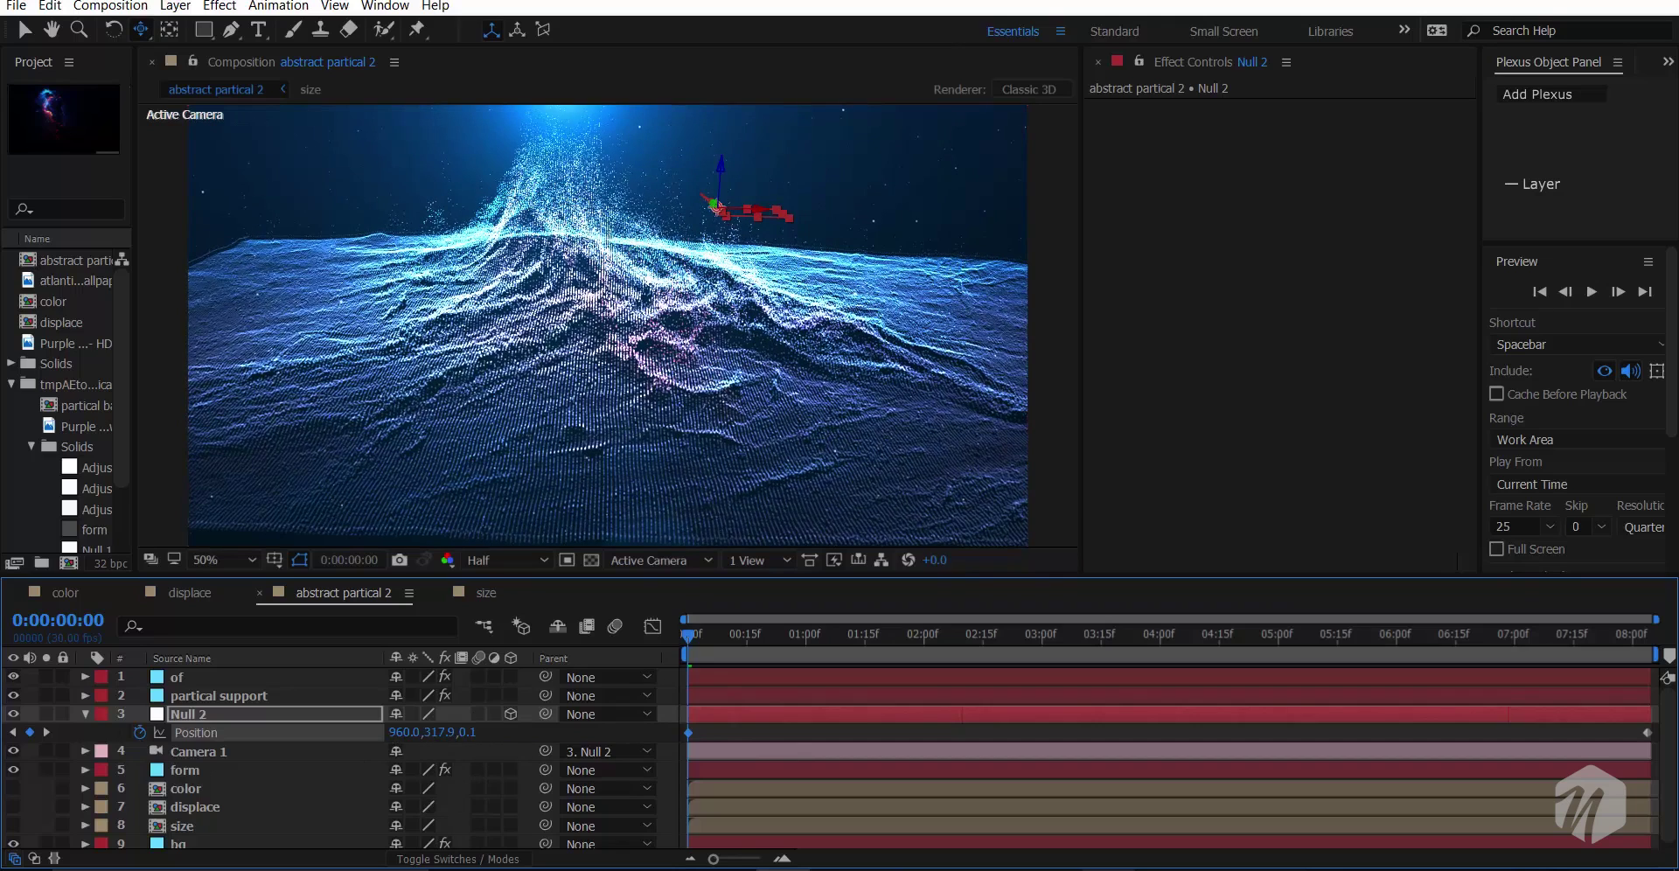
drag(437, 732, 407, 746)
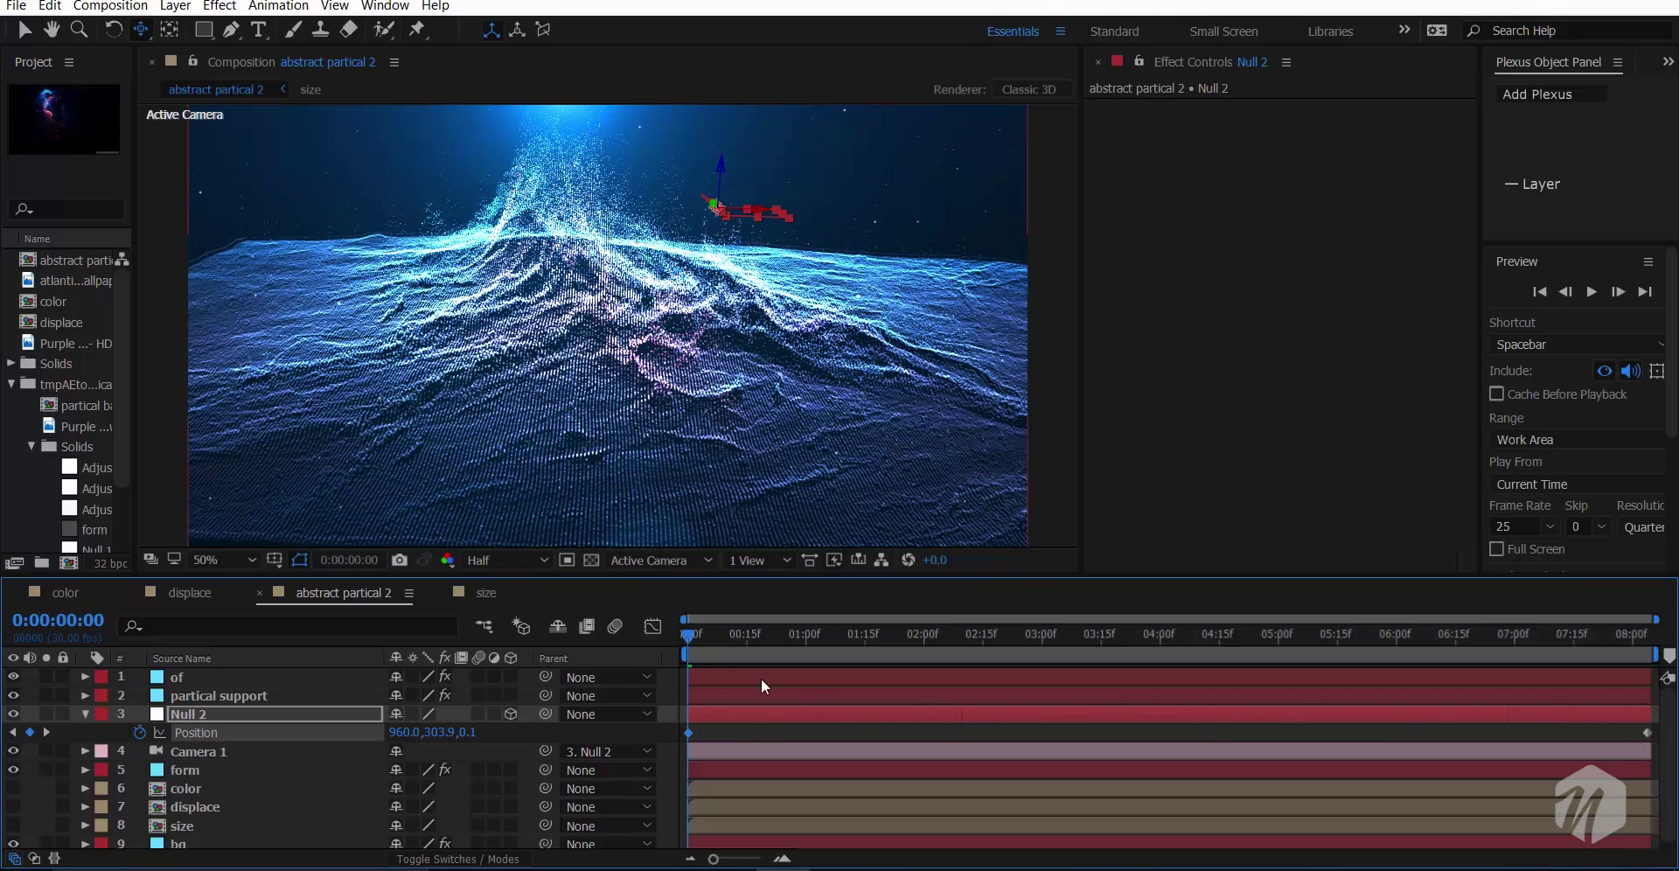
- Set the form layer's base form to 54 particles in X and 45 particles in Y
click(197, 770)
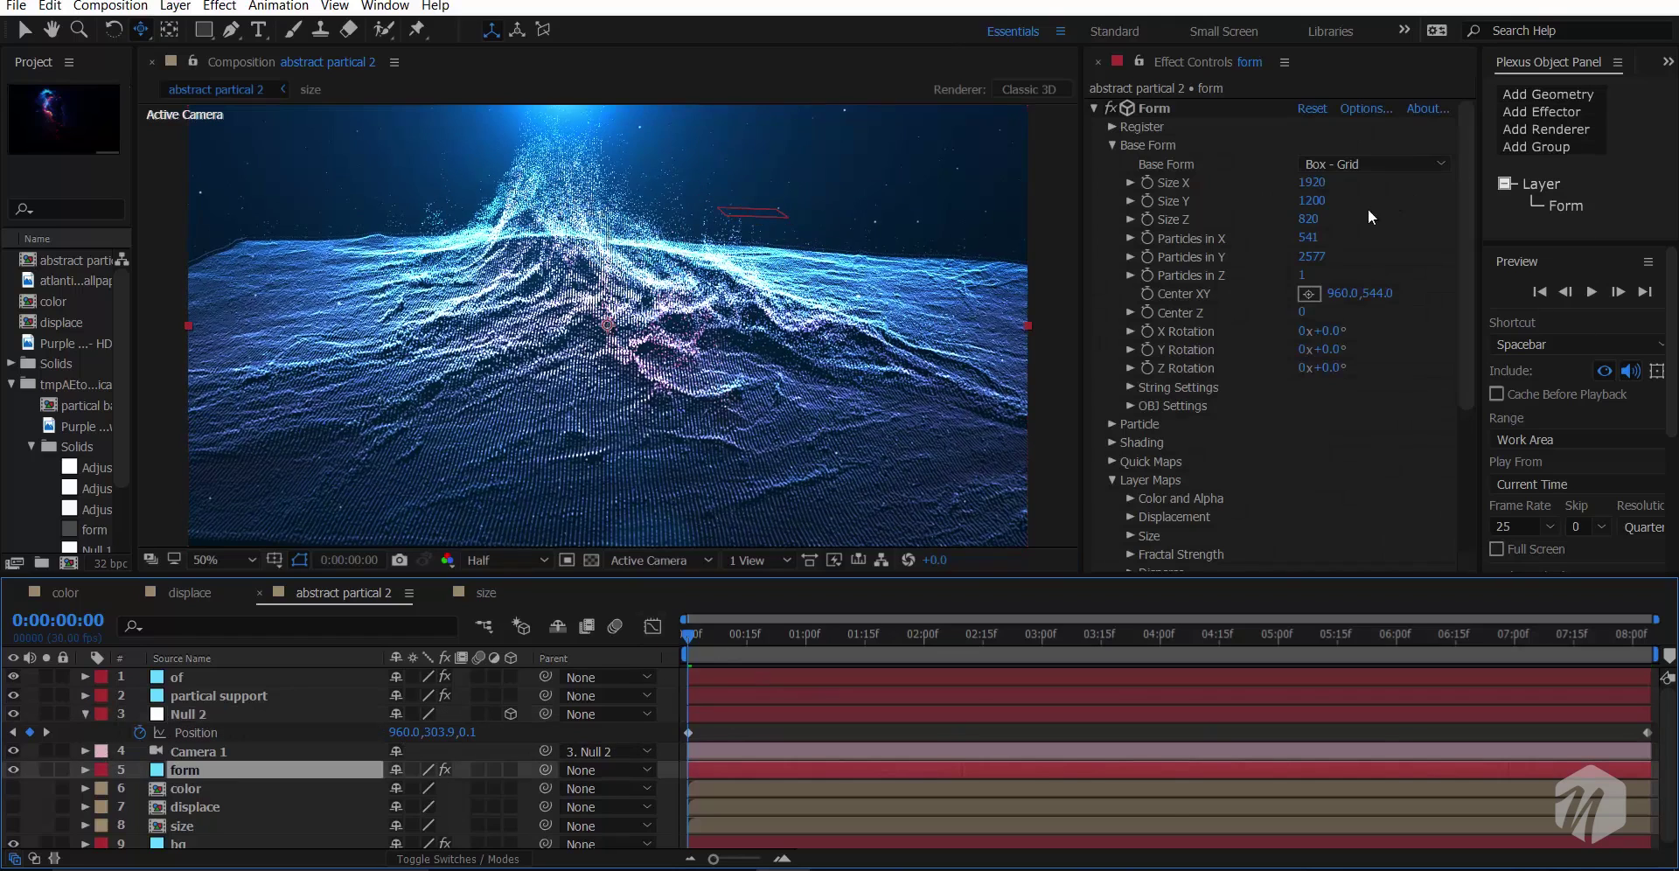
click(1309, 239)
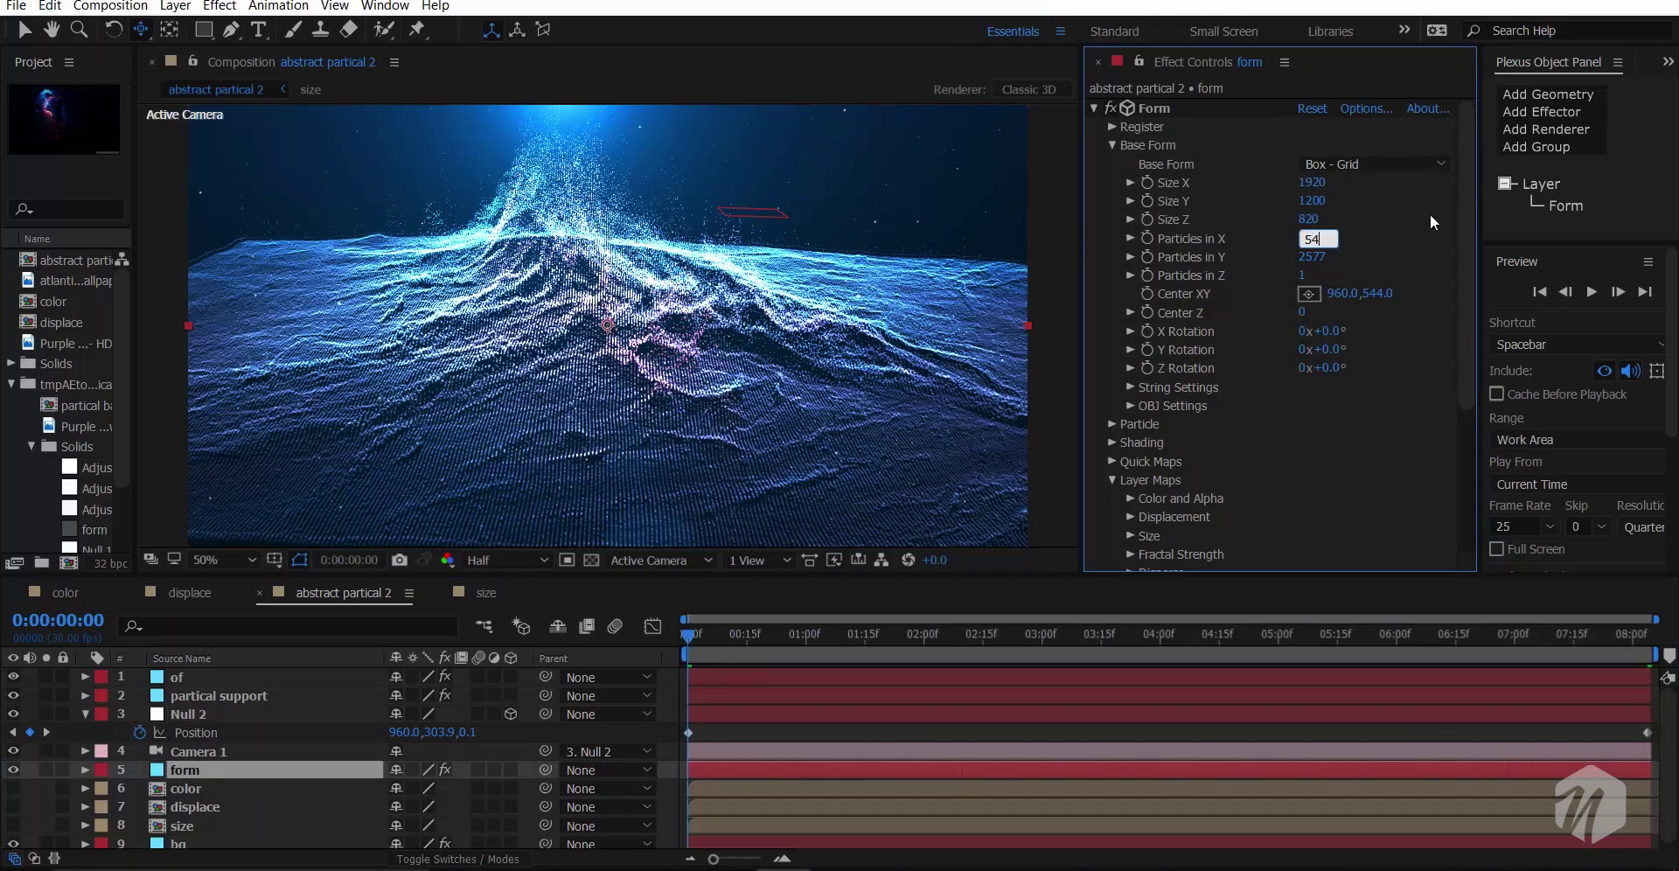
text(54)
click(1309, 256)
text(45)
key(Return)
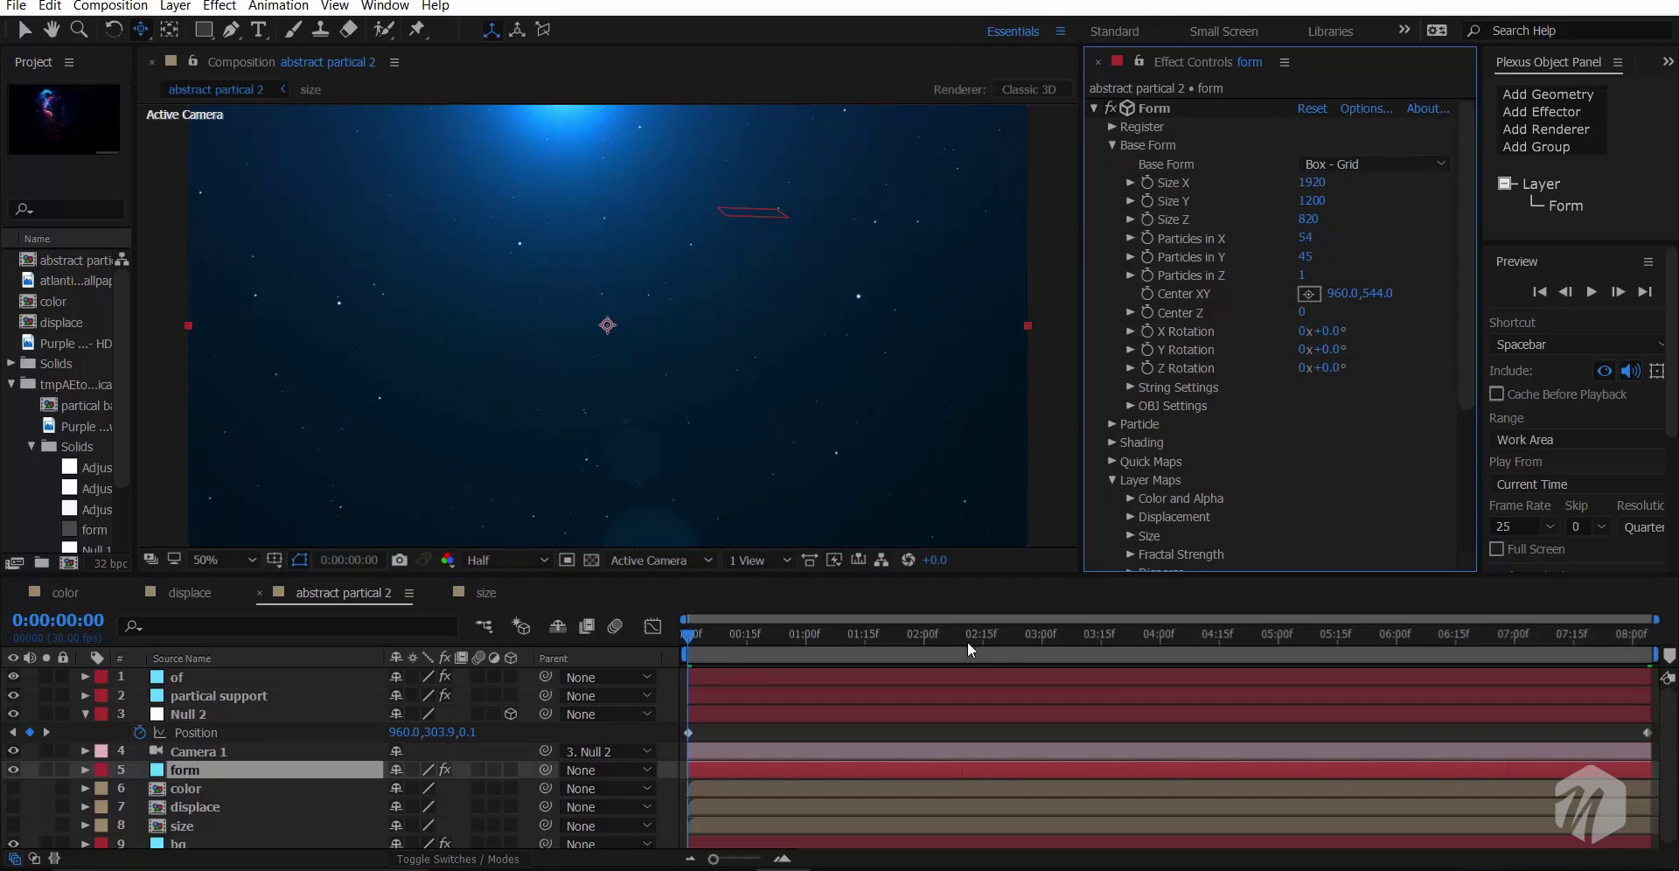
- Try 5444, 5 and 544 for the form layer's Particles in Y and preview the animation
click(1310, 256)
text(5444)
key(Return)
click(1323, 257)
text(5)
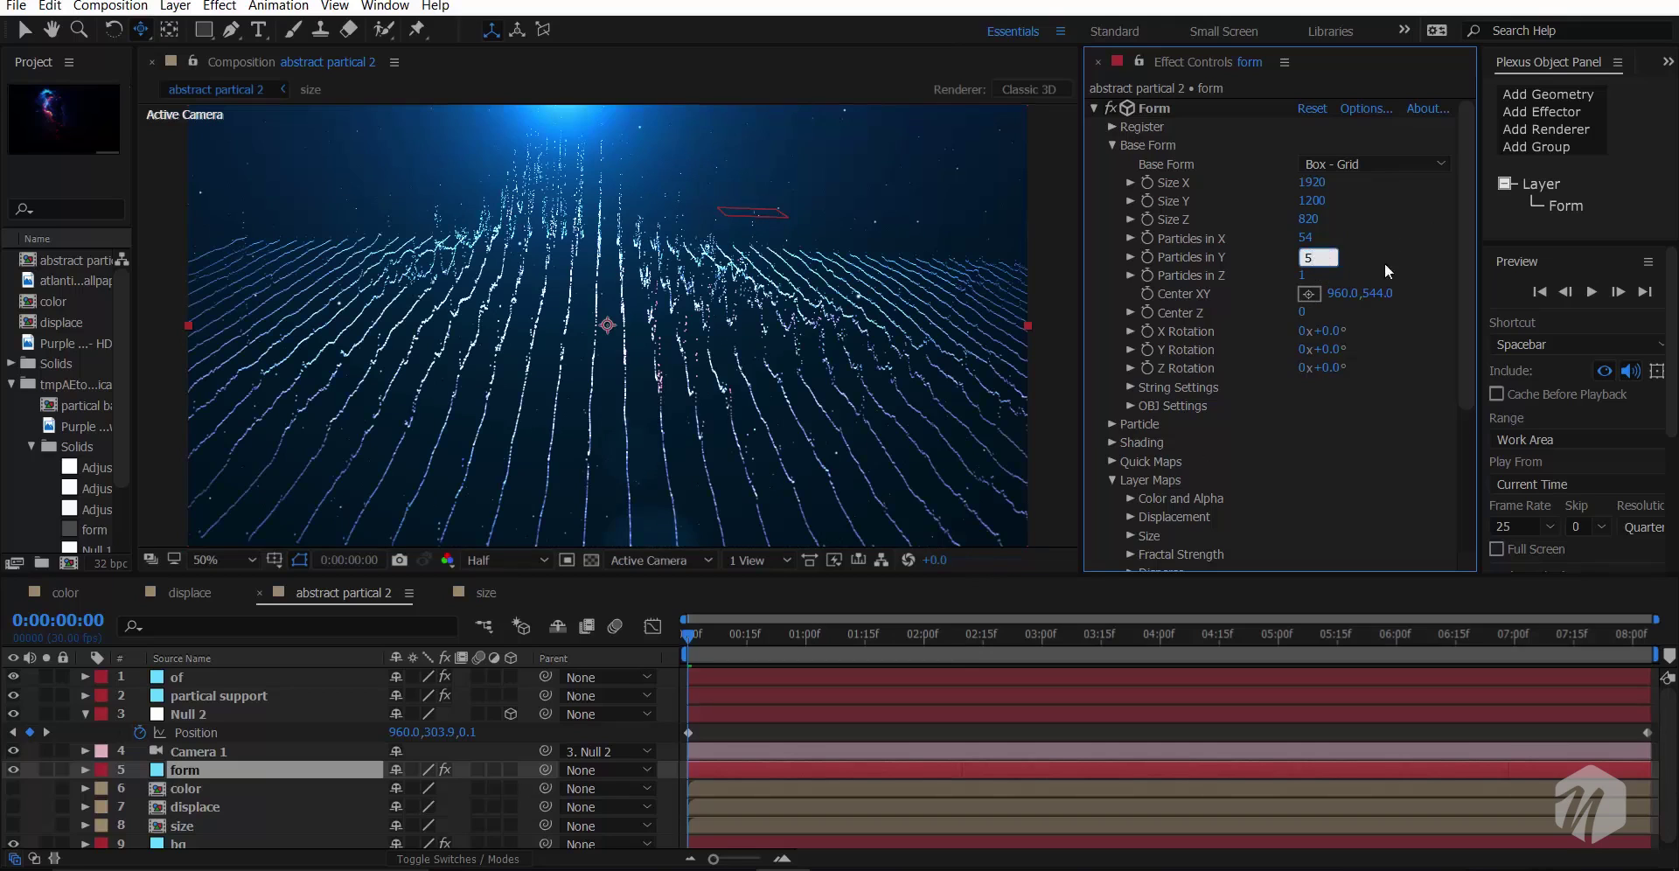
key(Return)
click(1305, 258)
text(54)
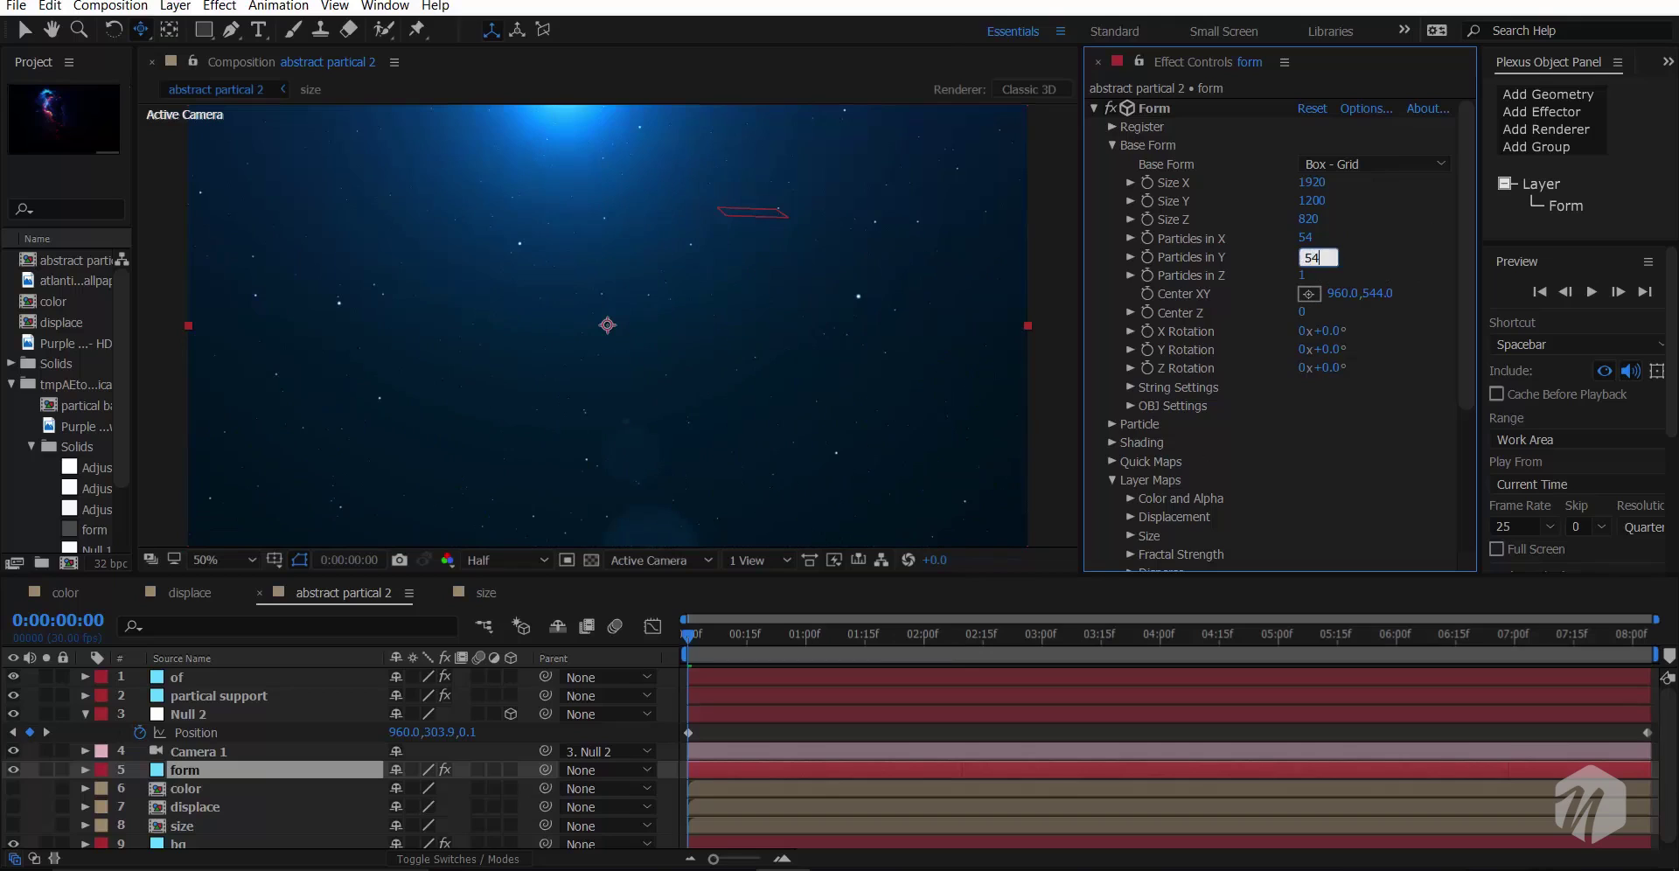
text(4)
key(Return)
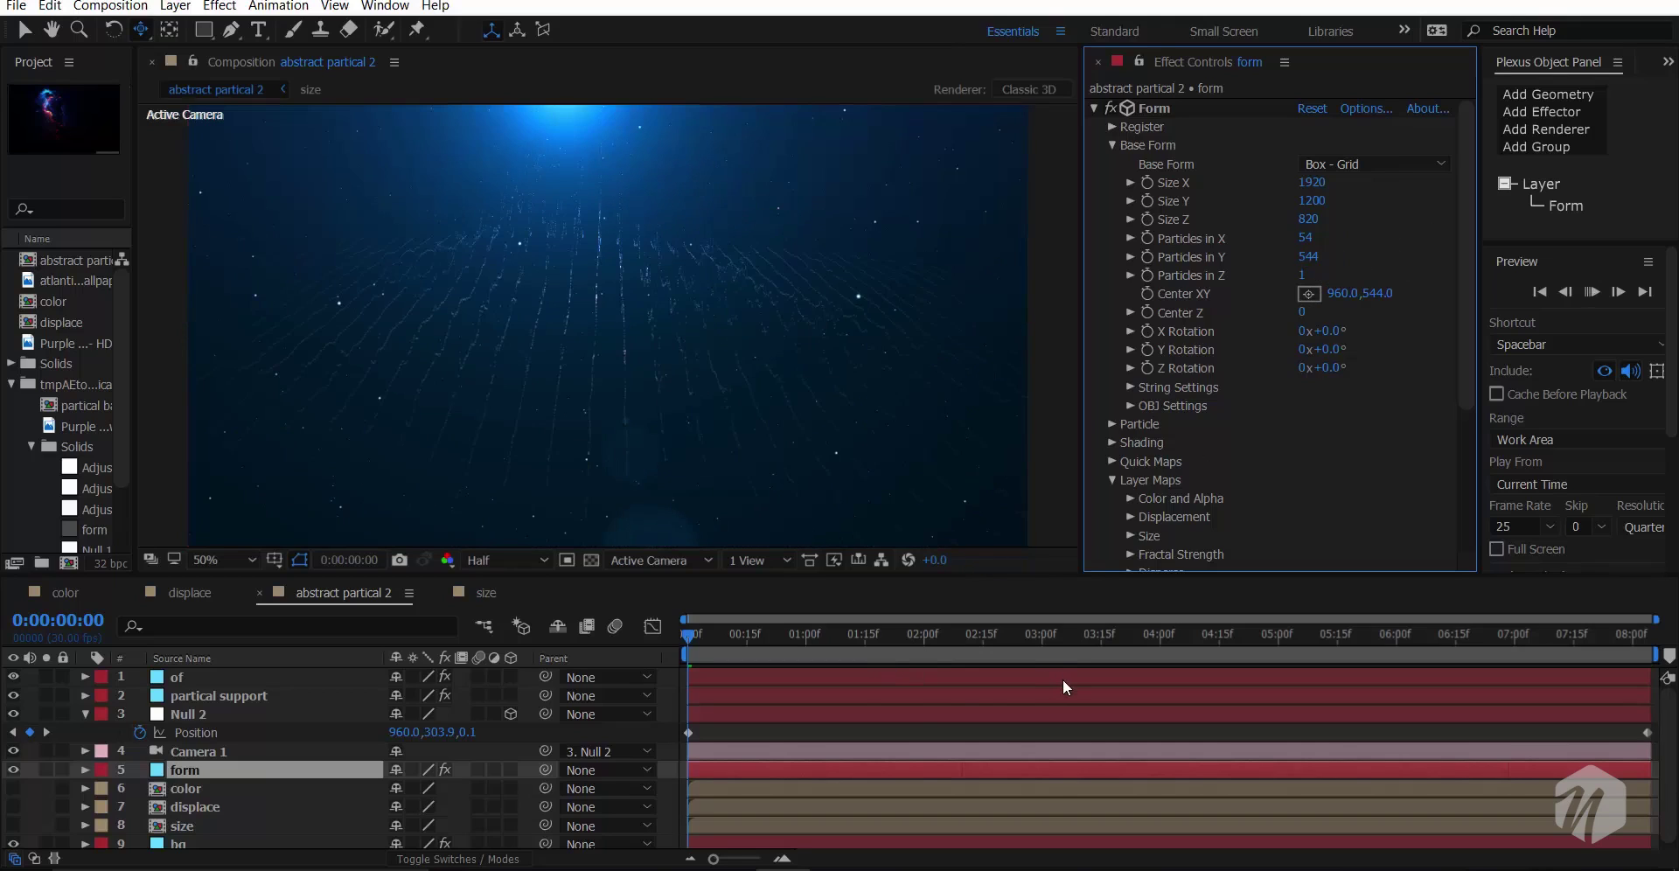
key(space)
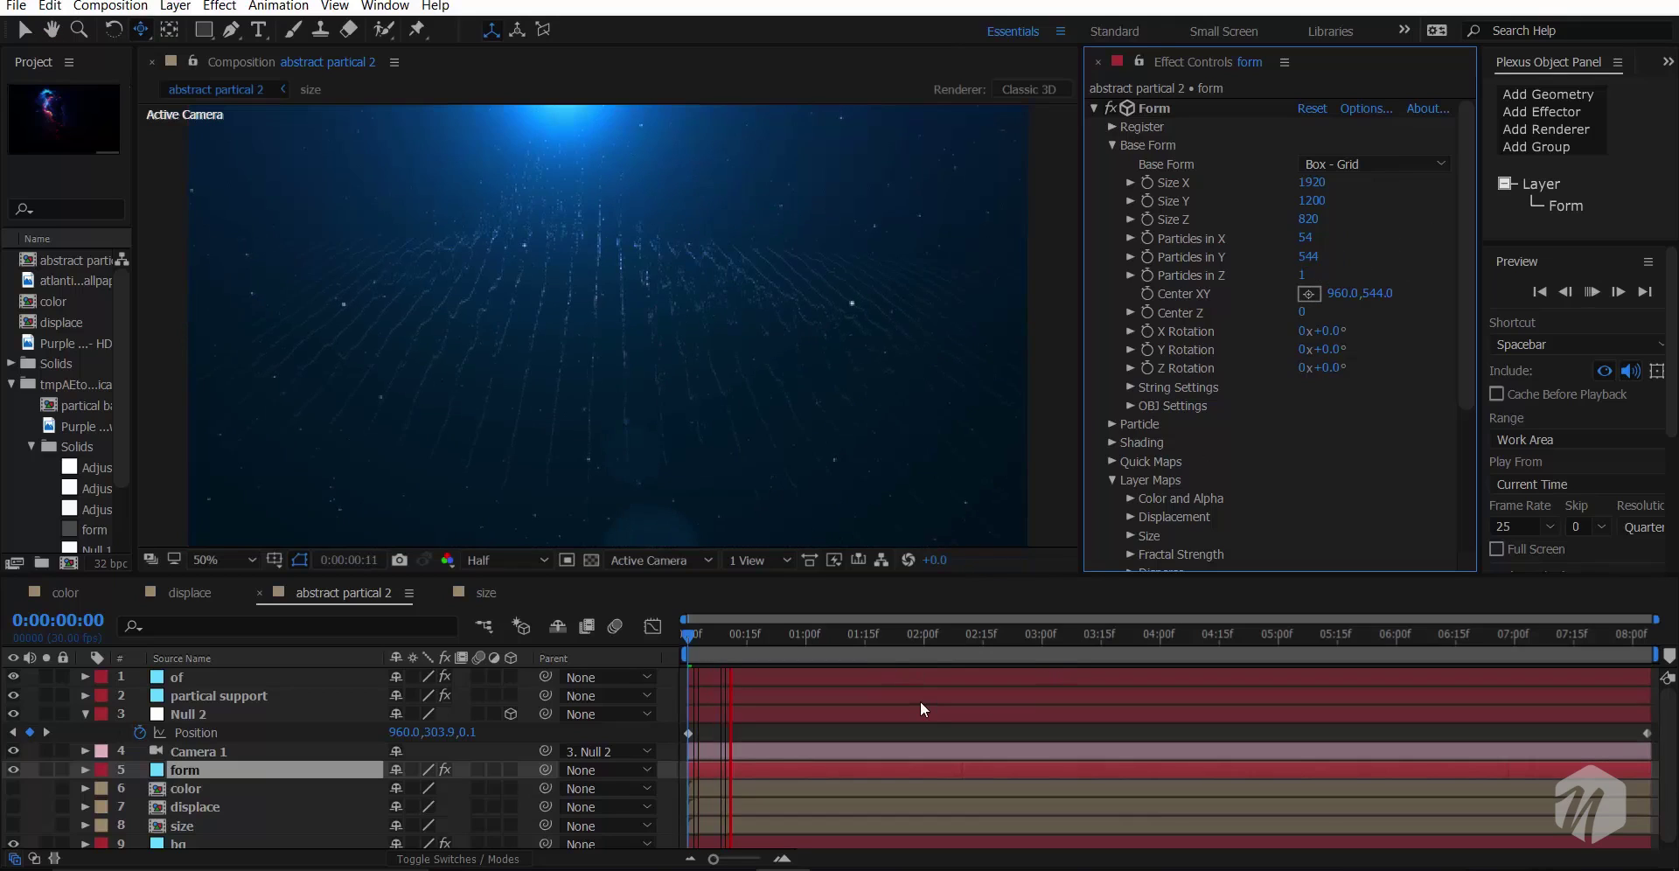
key(space)
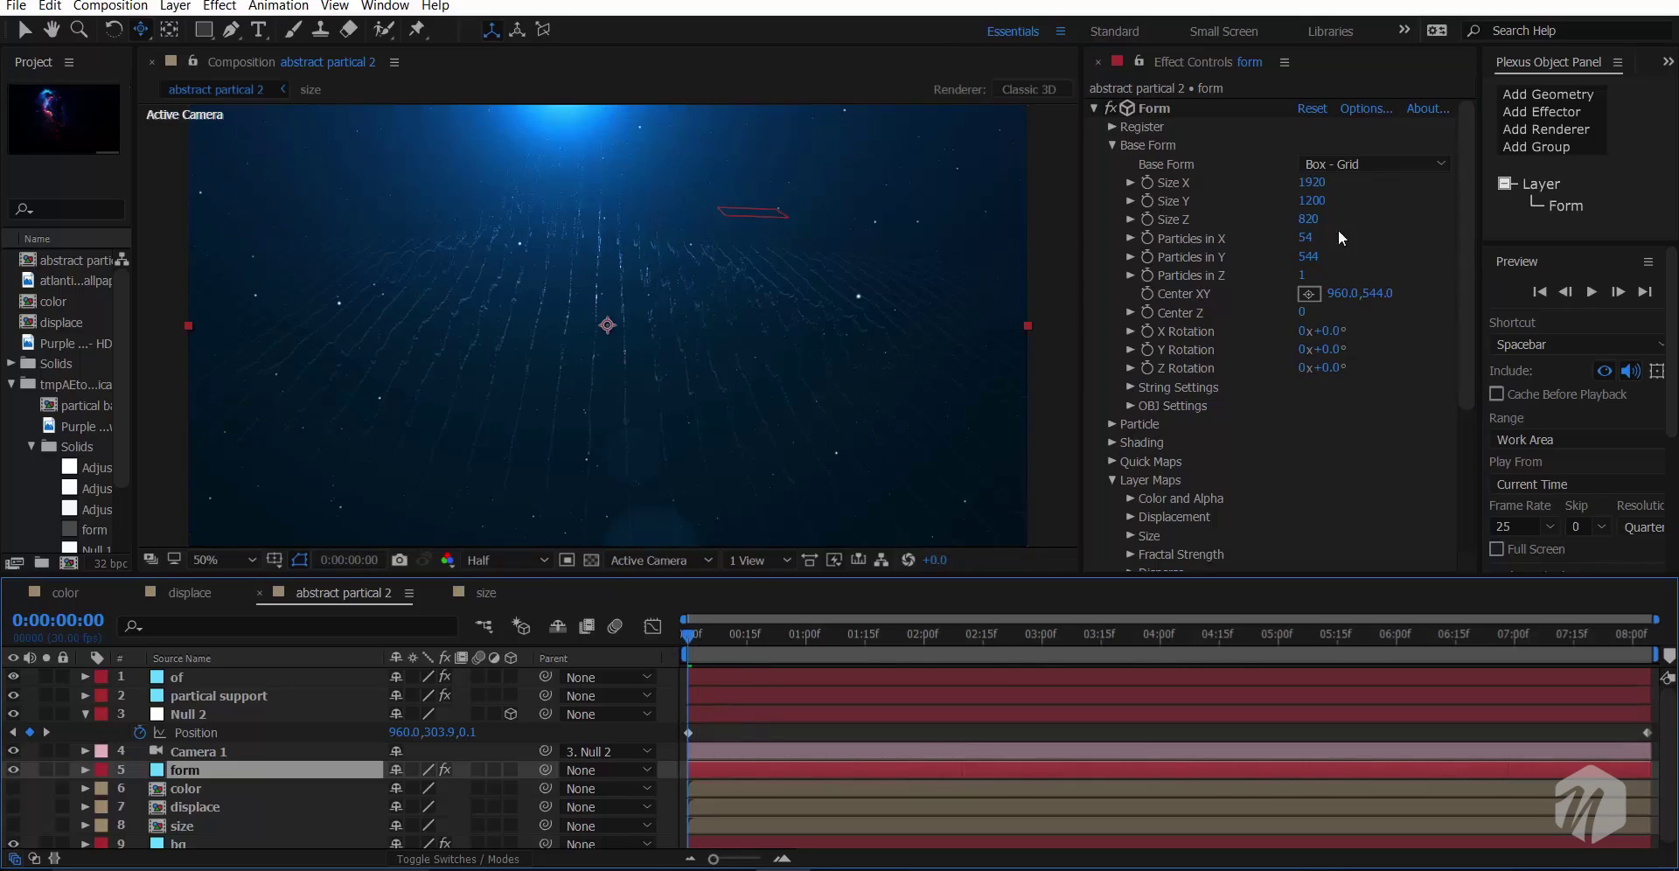
- Set the form layer's Particles in X to 1177 and Particles in Y to 929
drag(1310, 241, 1435, 213)
drag(1307, 244, 1583, 234)
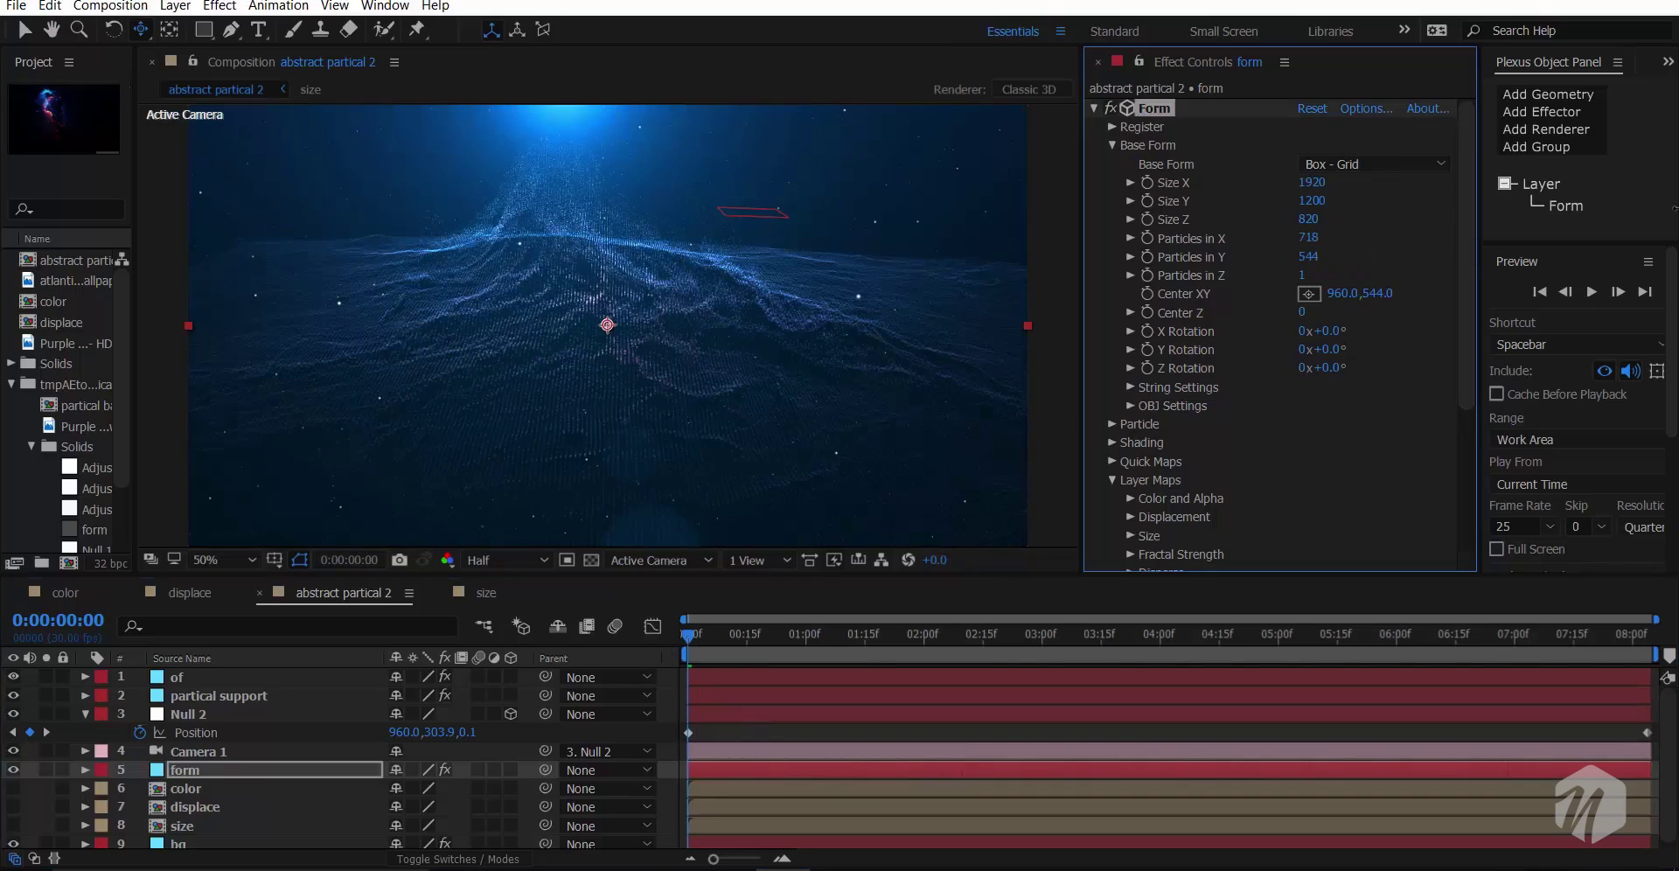
drag(1308, 246, 1674, 213)
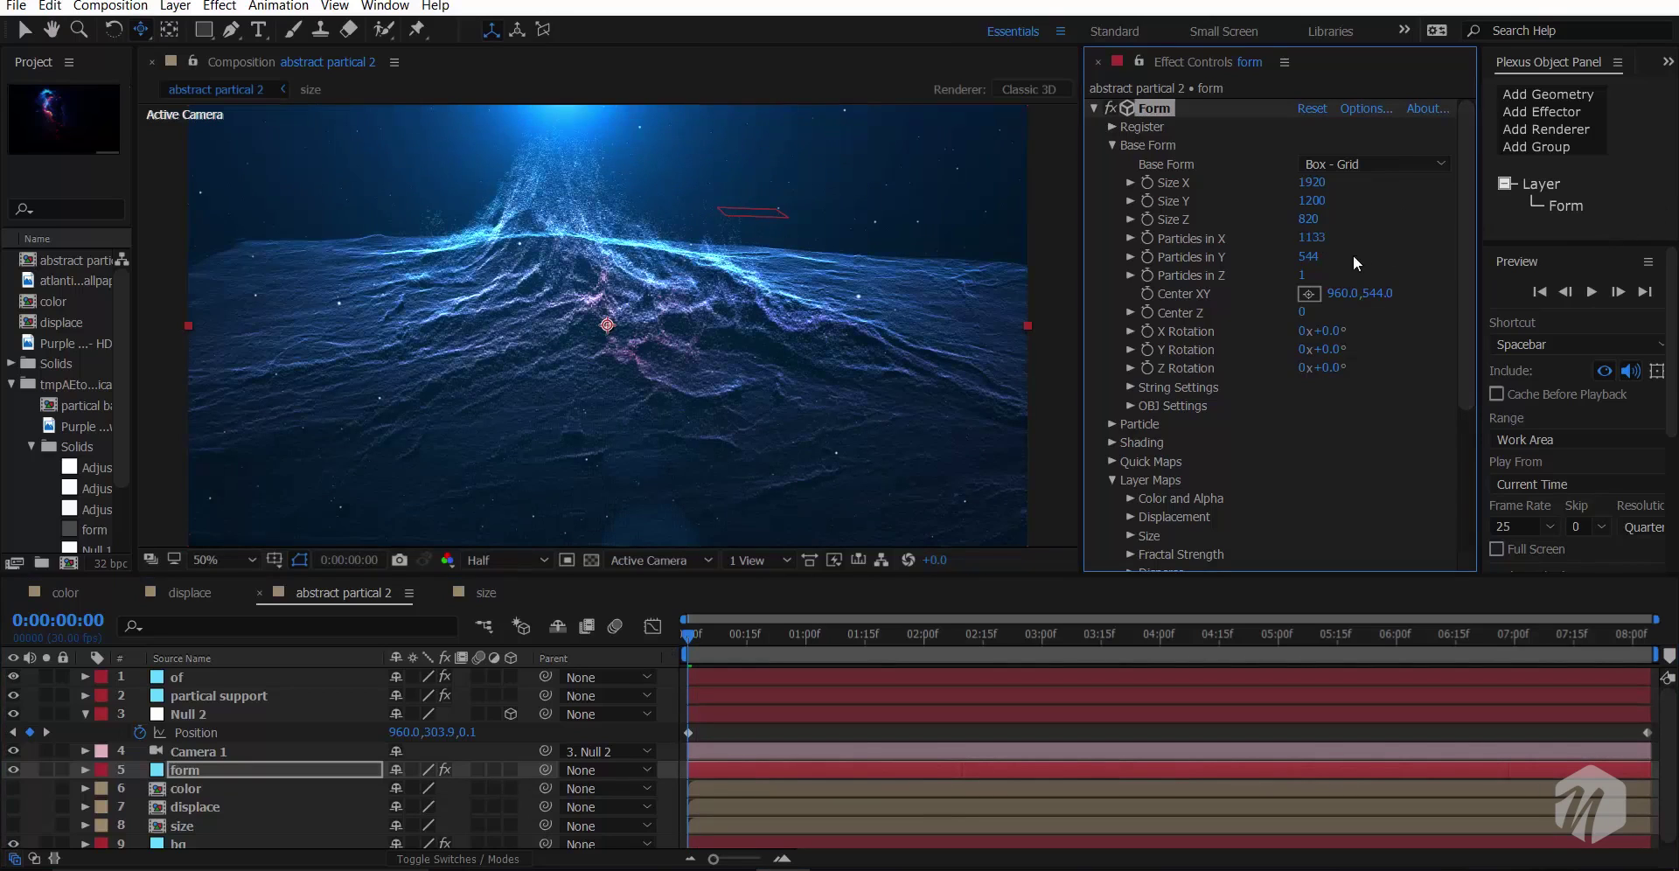
drag(1309, 256, 1618, 249)
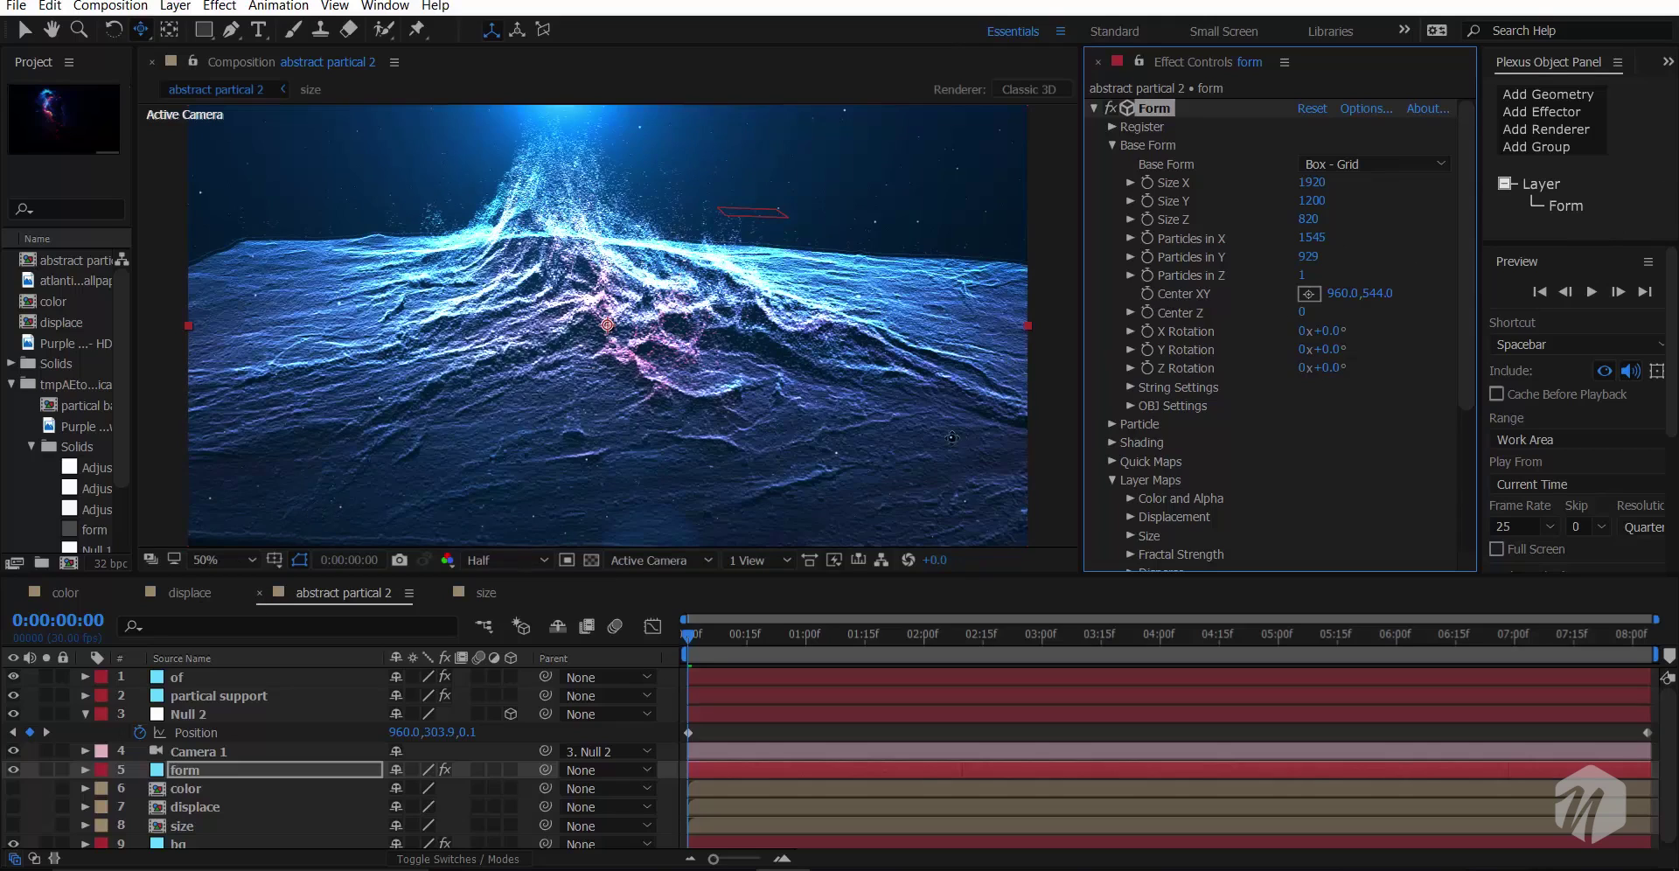
mouse_move(1309, 238)
mouse_down()
mouse_move(1273, 240)
mouse_move(1318, 249)
mouse_up()
drag(1317, 247, 1169, 251)
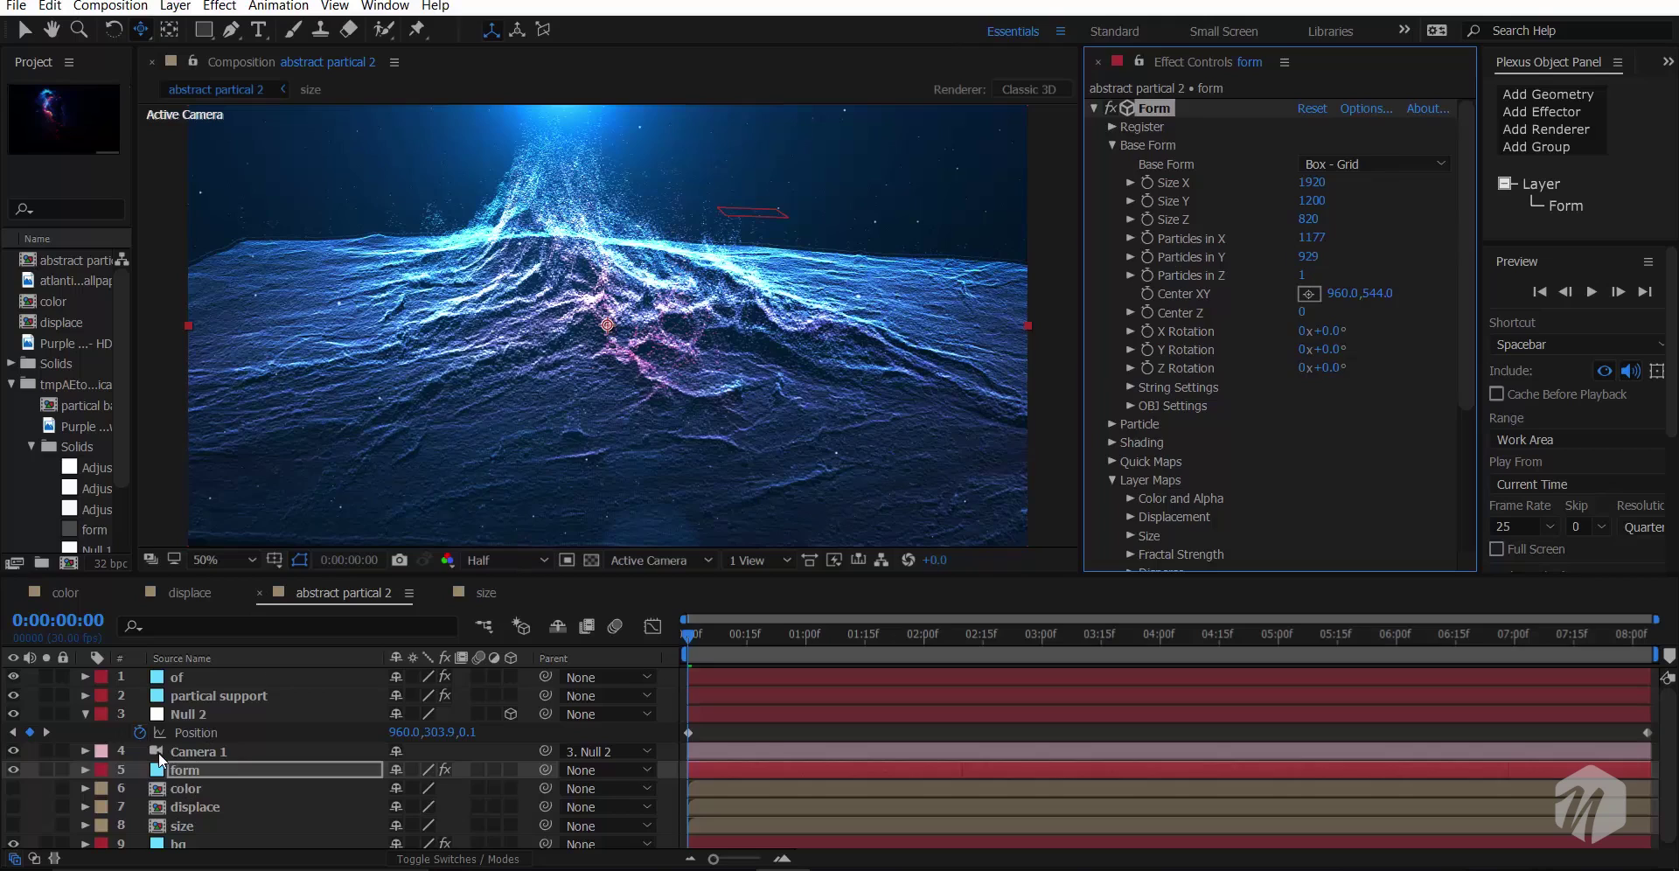
- Add a new 1920 by 1088 px solid named grad above Null 2
click(191, 752)
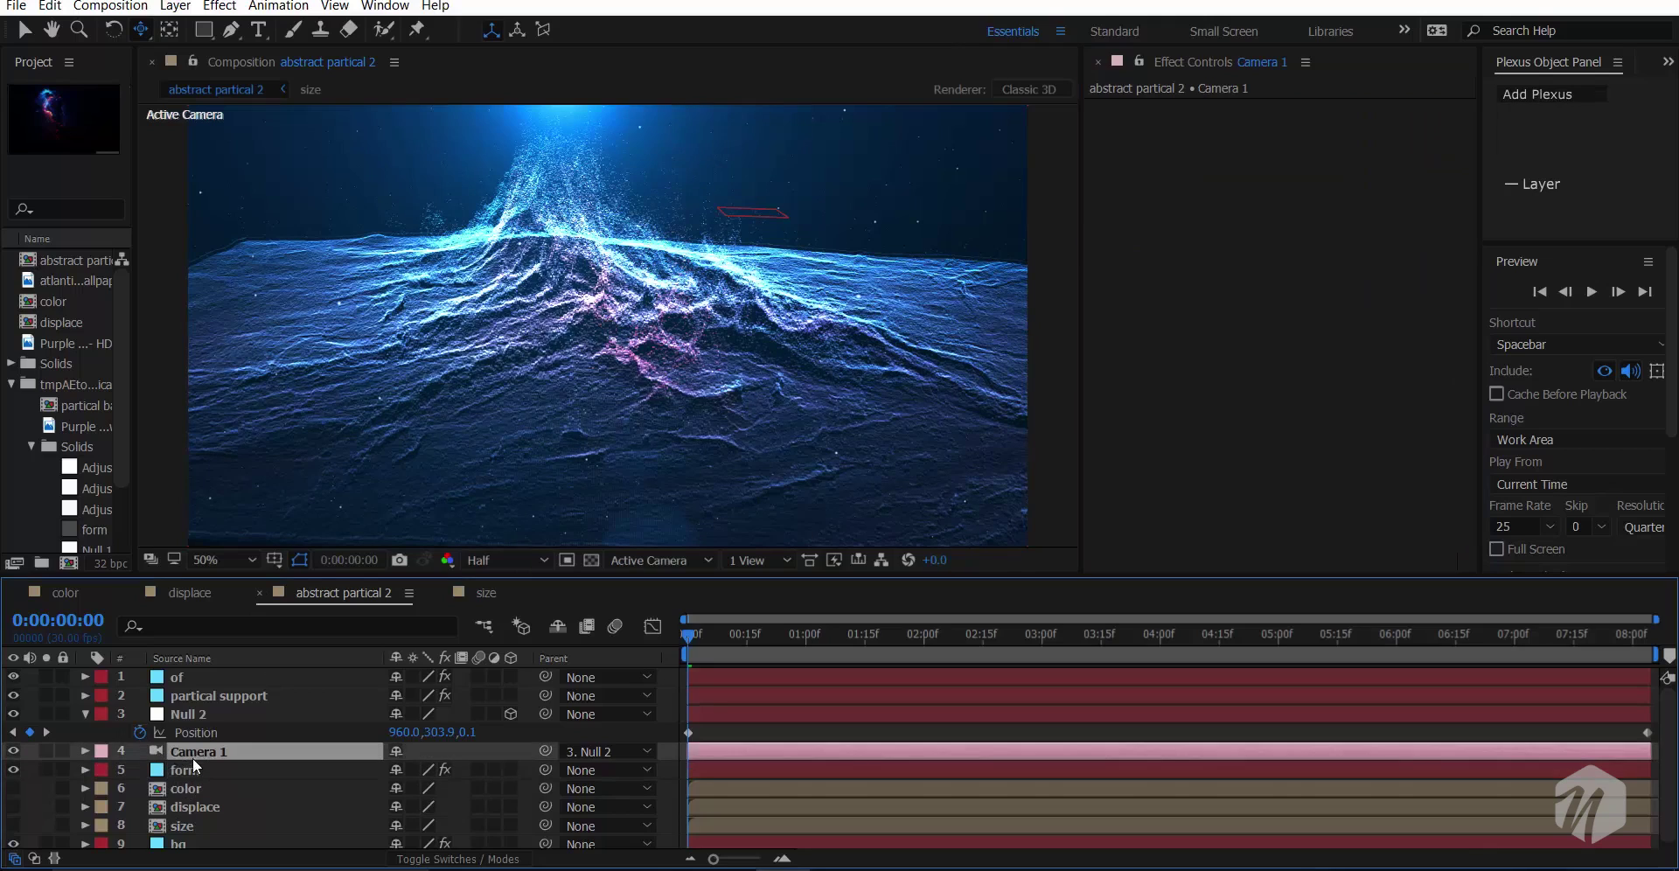
click(101, 714)
click(84, 714)
key(grave)
right_click(77, 717)
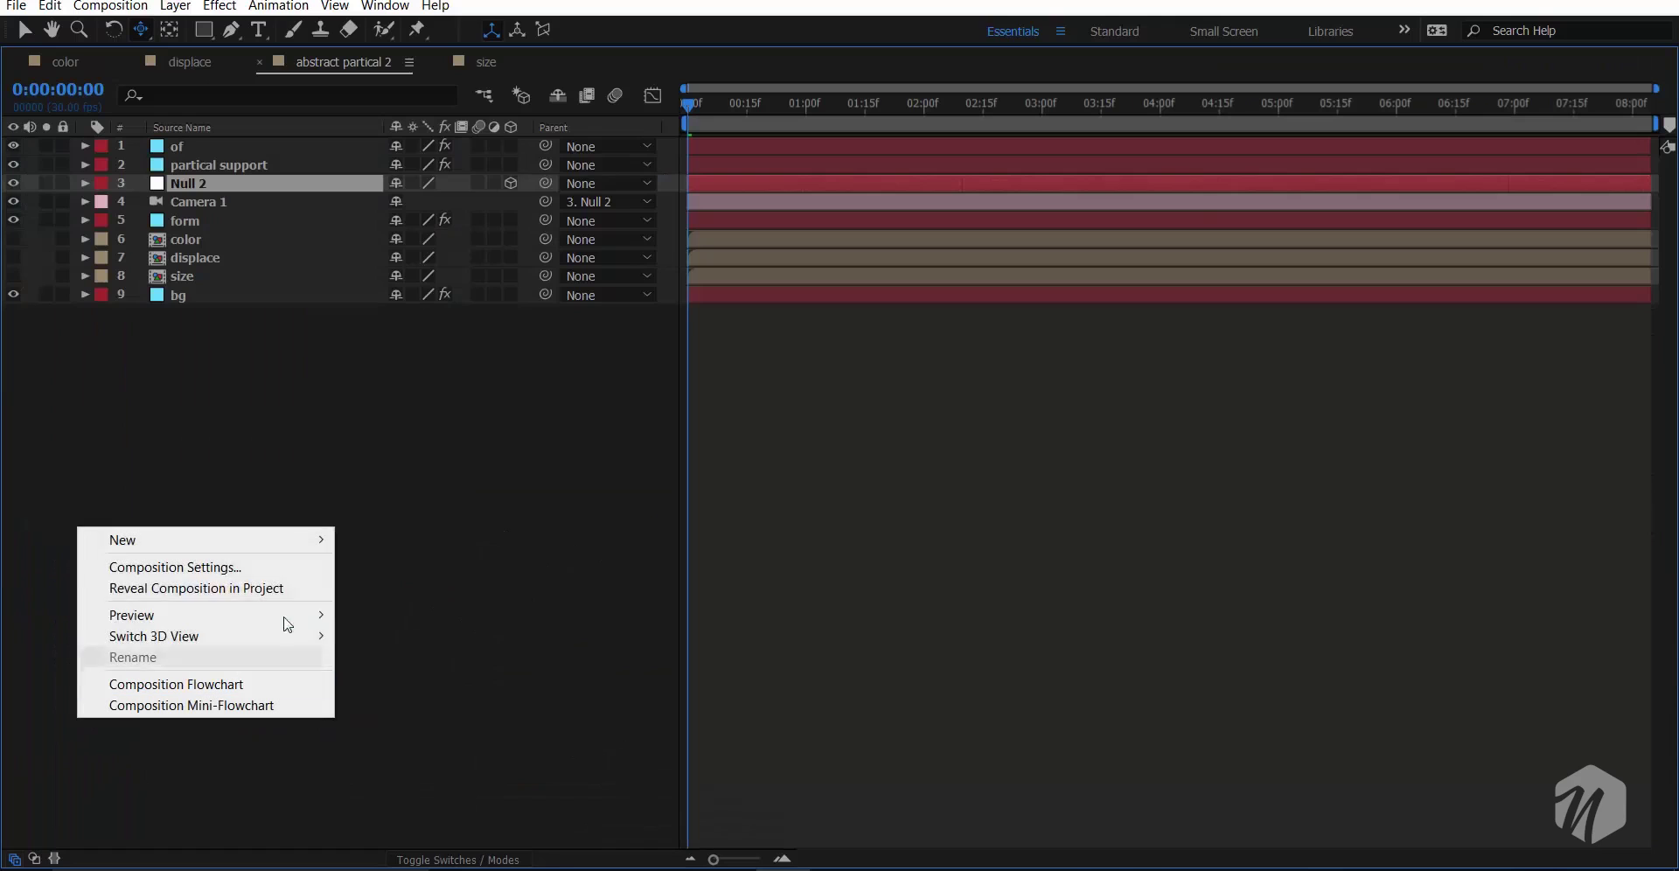
click(361, 584)
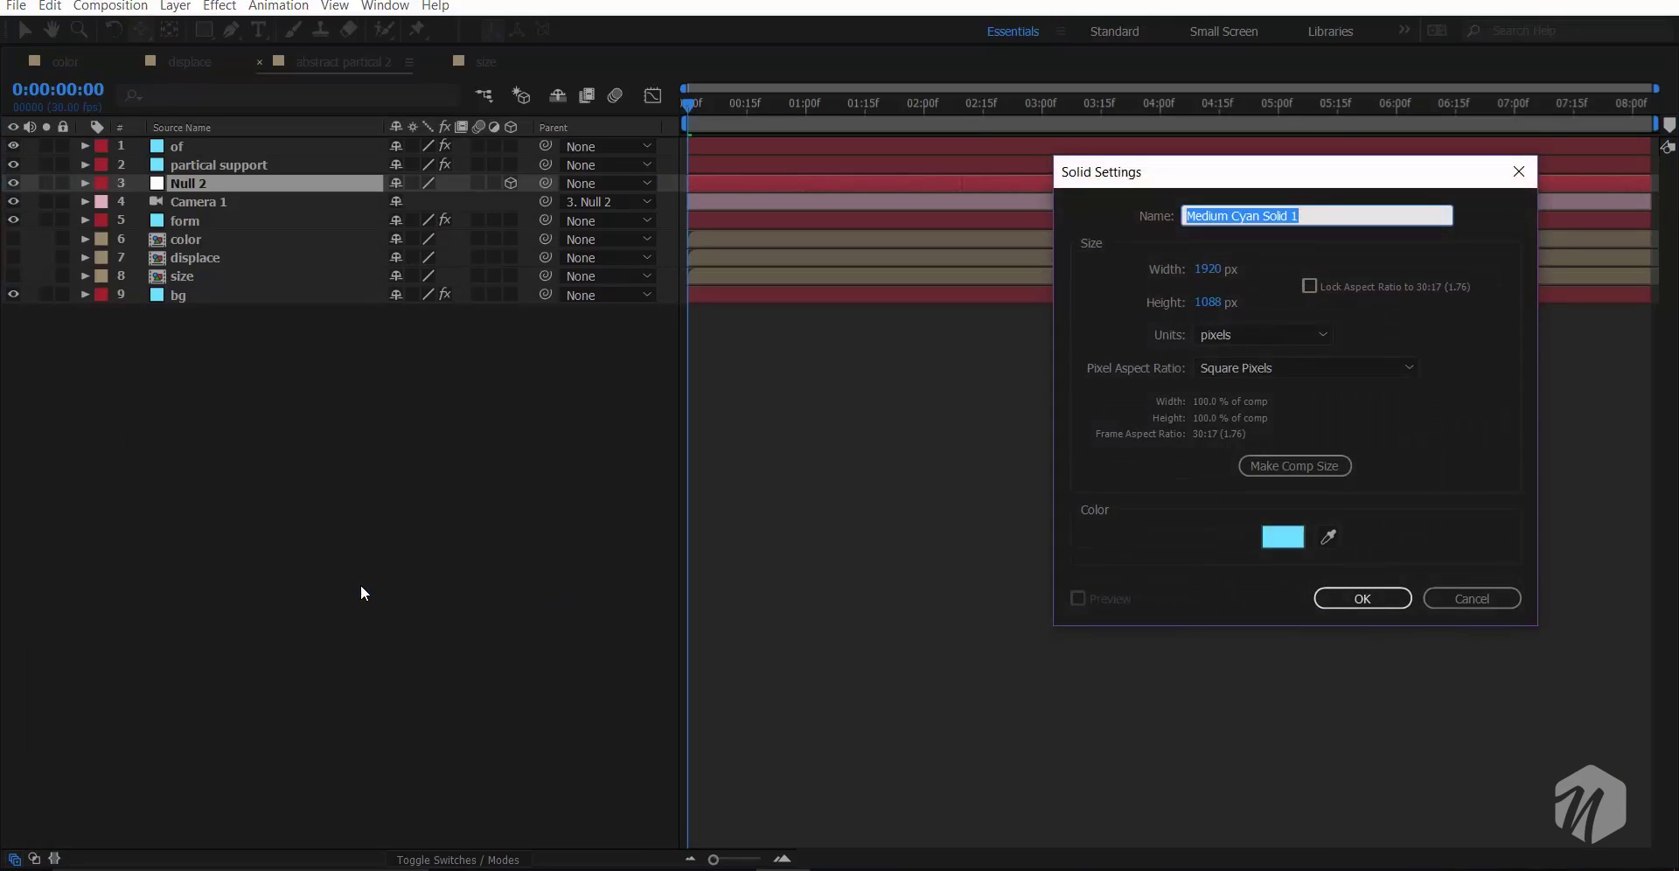
text(grad)
click(1329, 594)
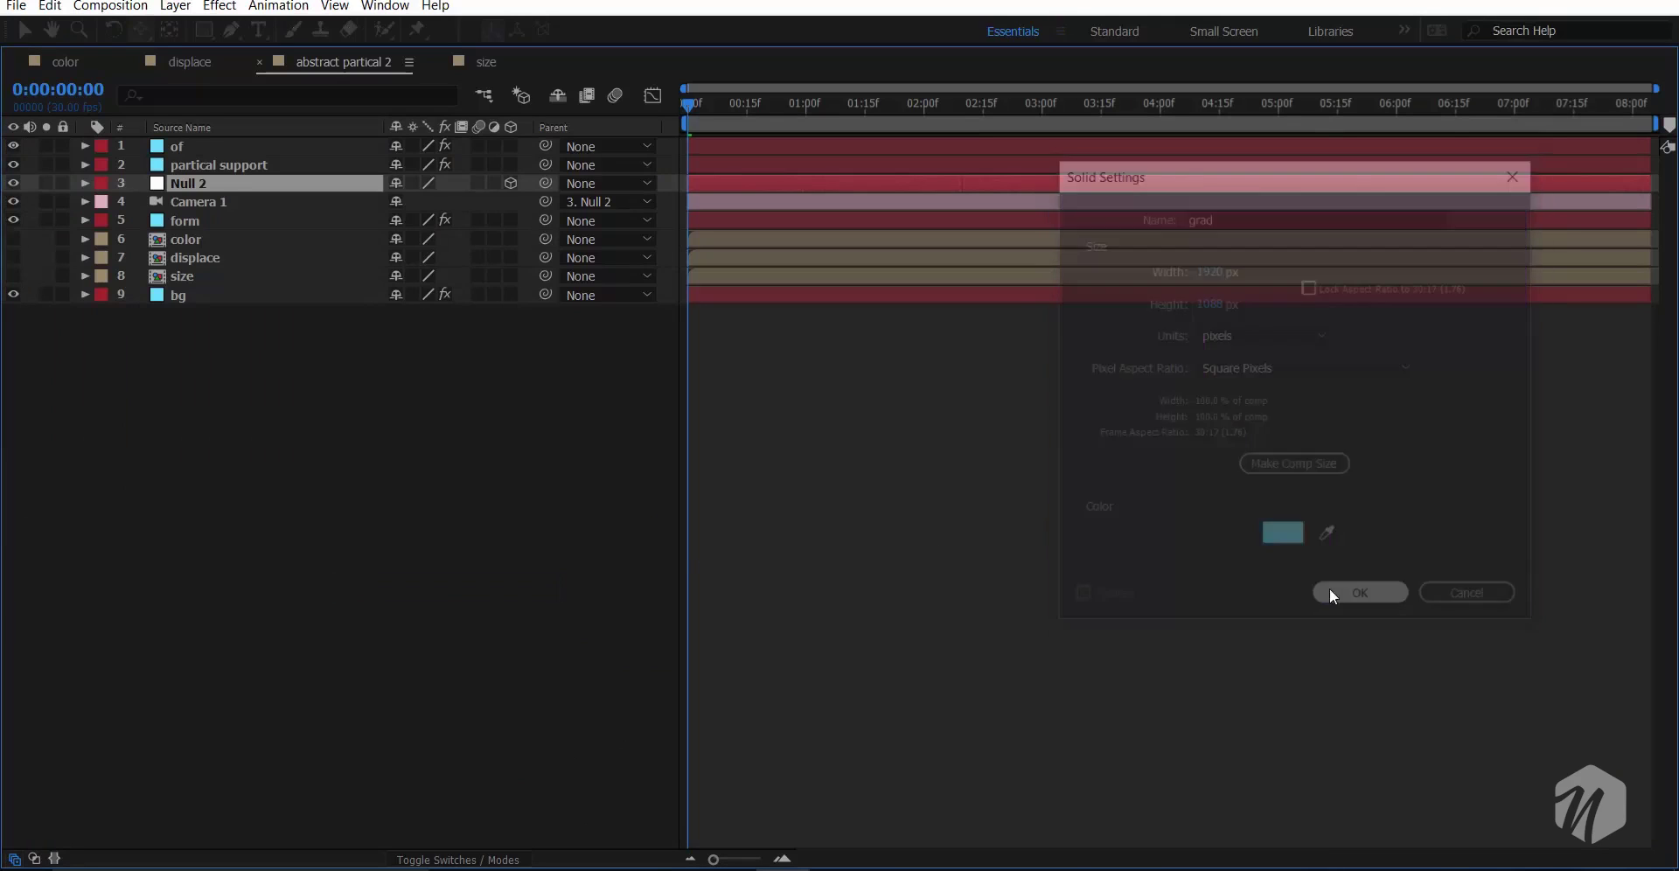
- Place the grad solid directly above the form layer and apply the Gradient Ramp effect to it
drag(220, 185, 267, 216)
key(grave)
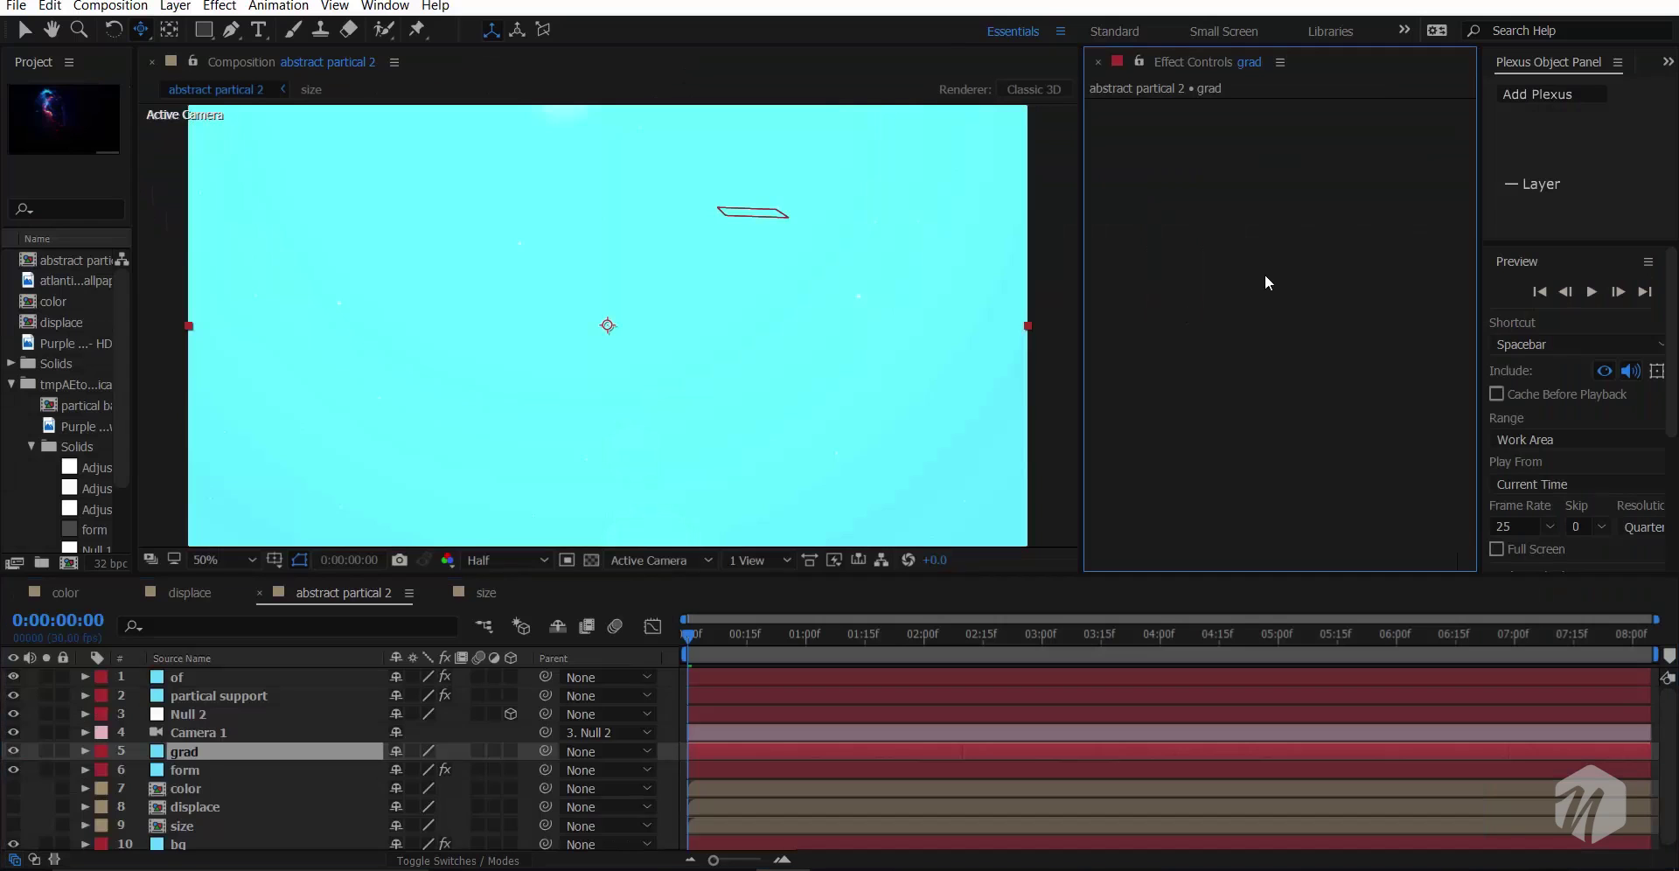
key(ctrl+space)
text(gra)
key(Return)
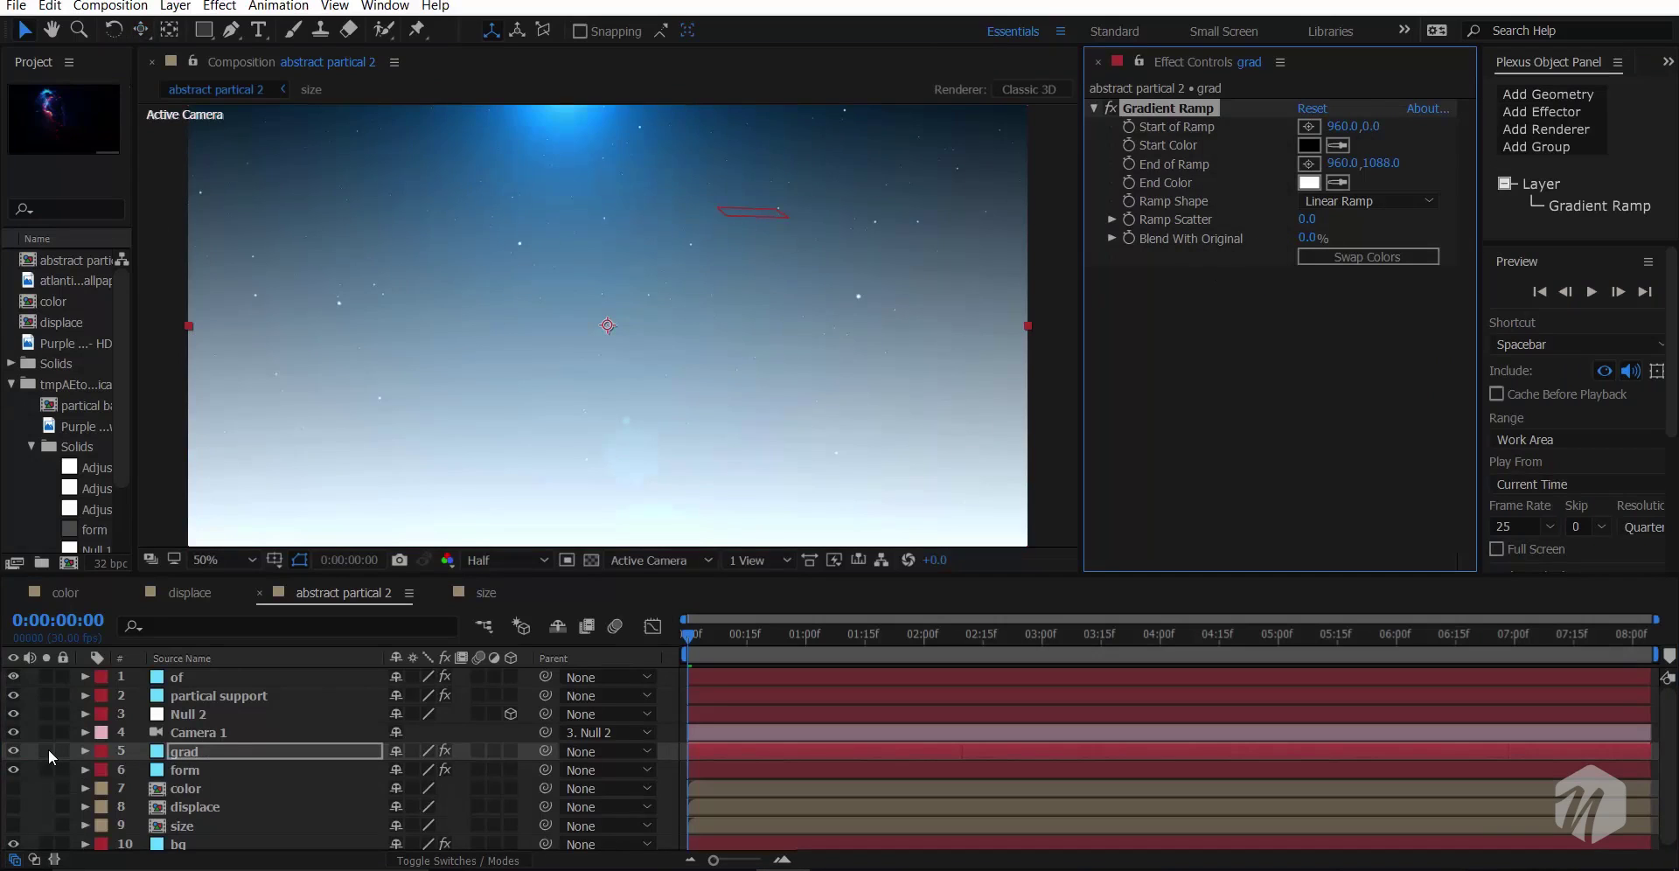
- Solo the grad layer to inspect its gradient in isolation, and bring the other layers back
click(47, 750)
key(comma)
key(period)
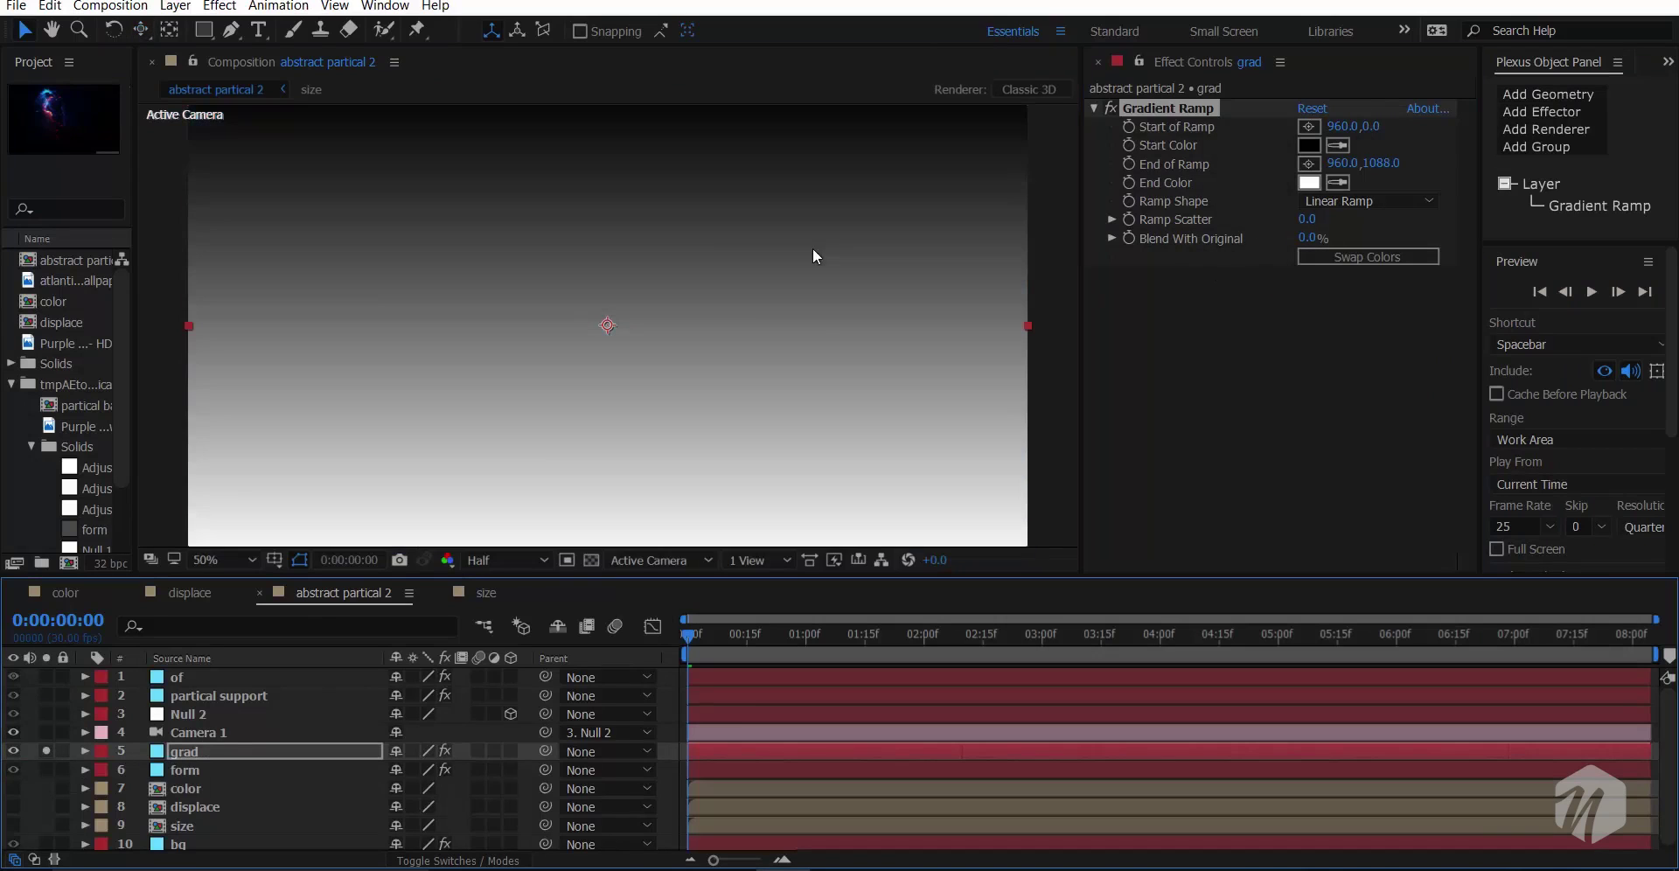
click(47, 750)
- Set the form layer's track matte to Luma Matte "grad"
click(312, 781)
click(296, 768)
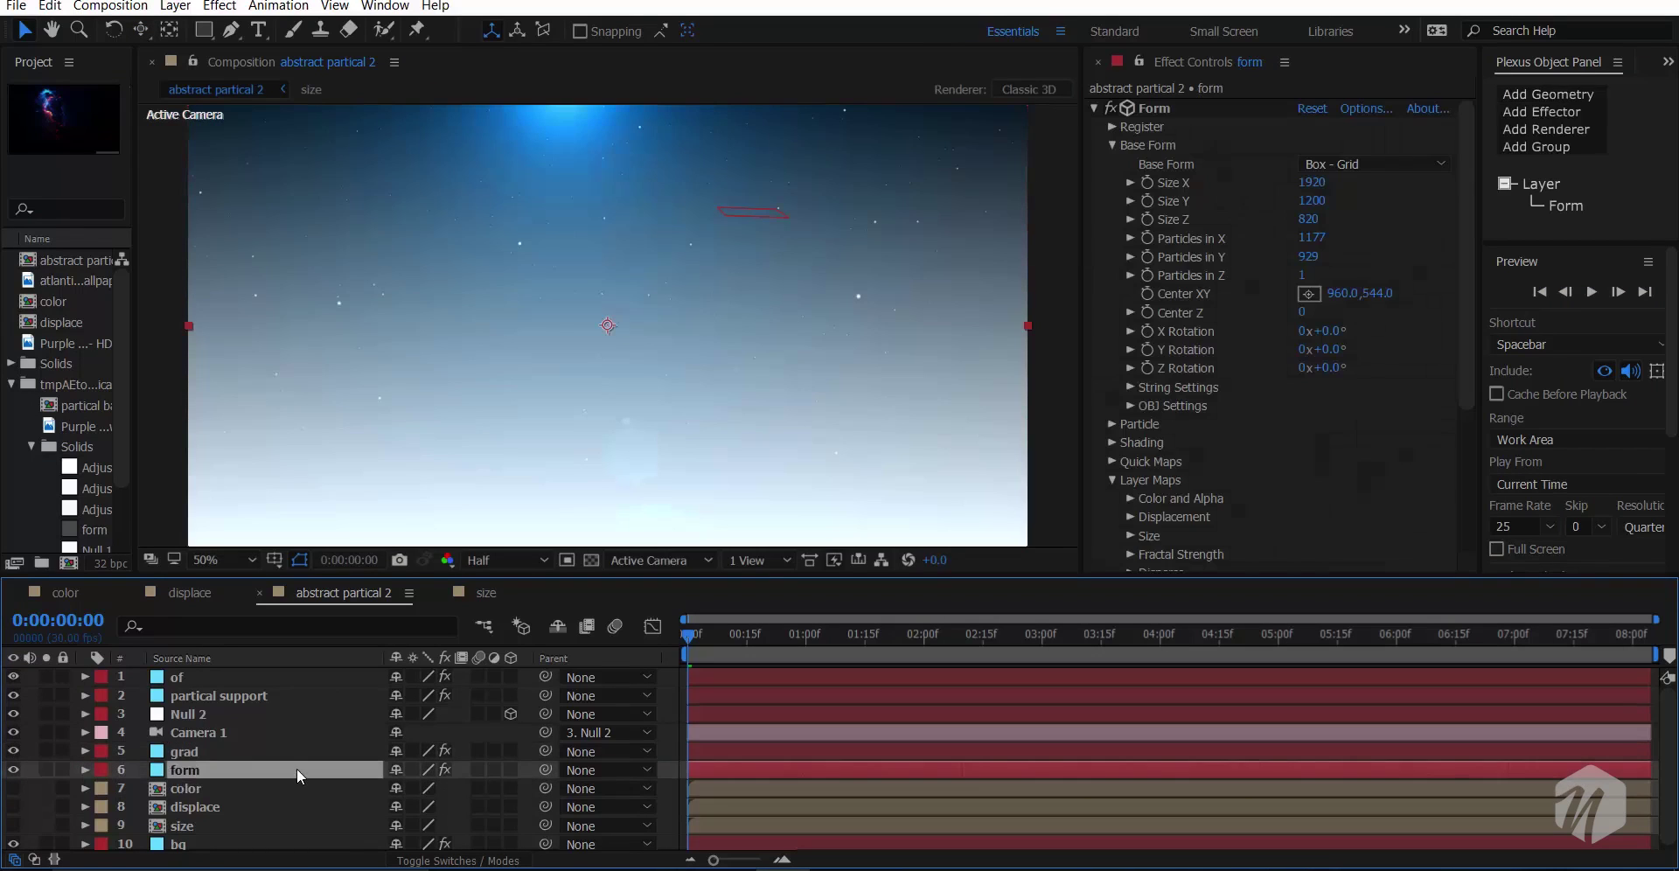
key(F4)
click(537, 775)
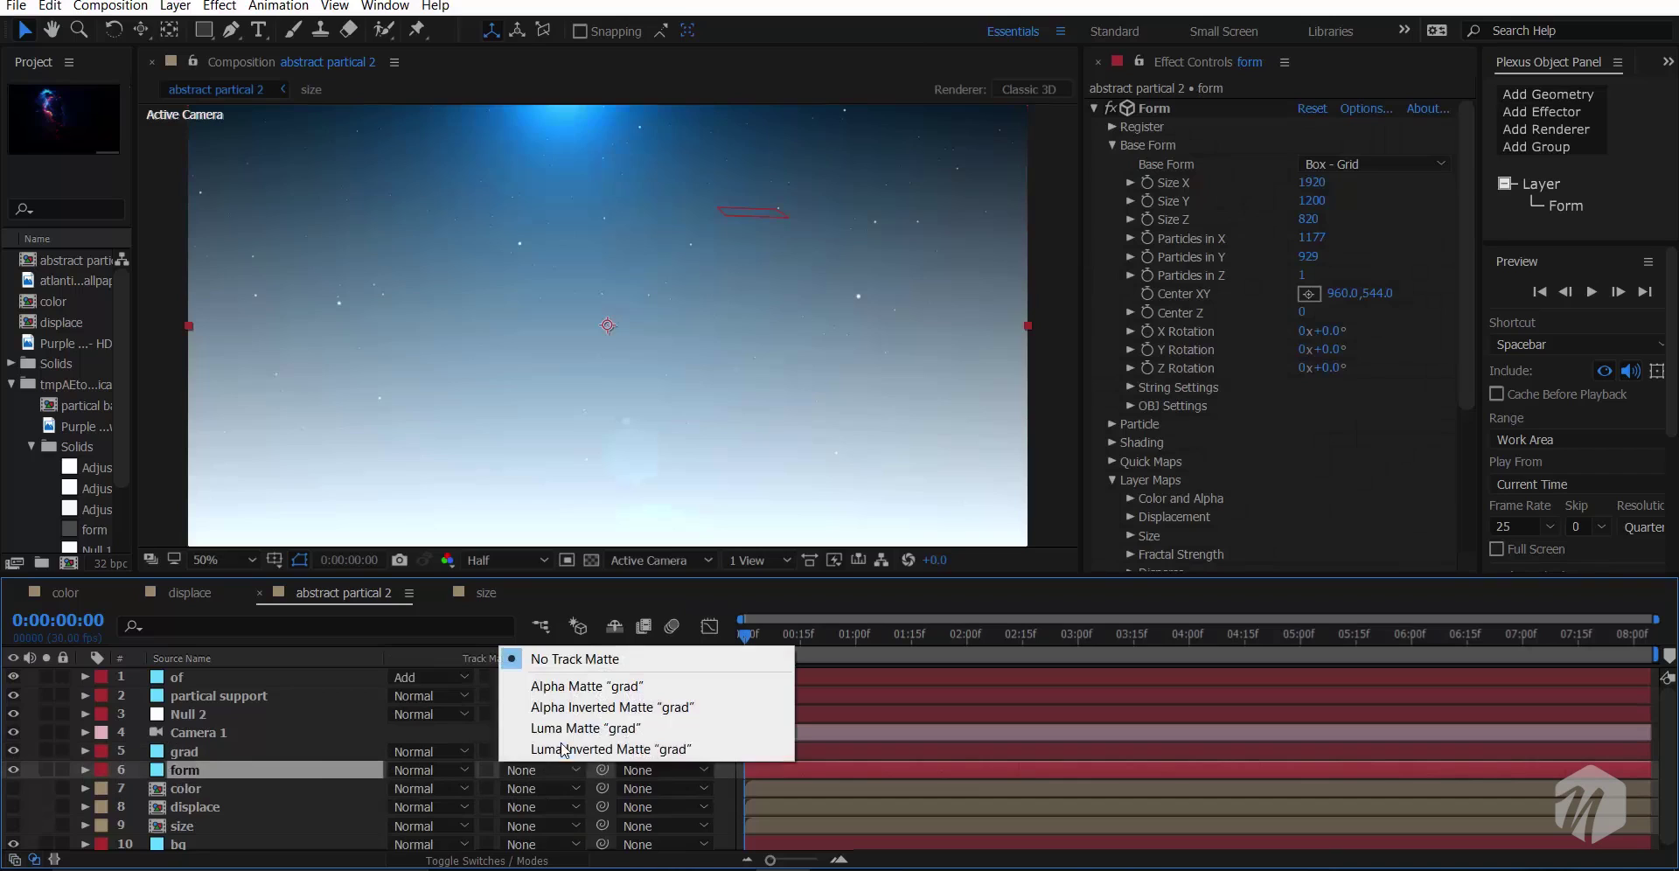
click(568, 729)
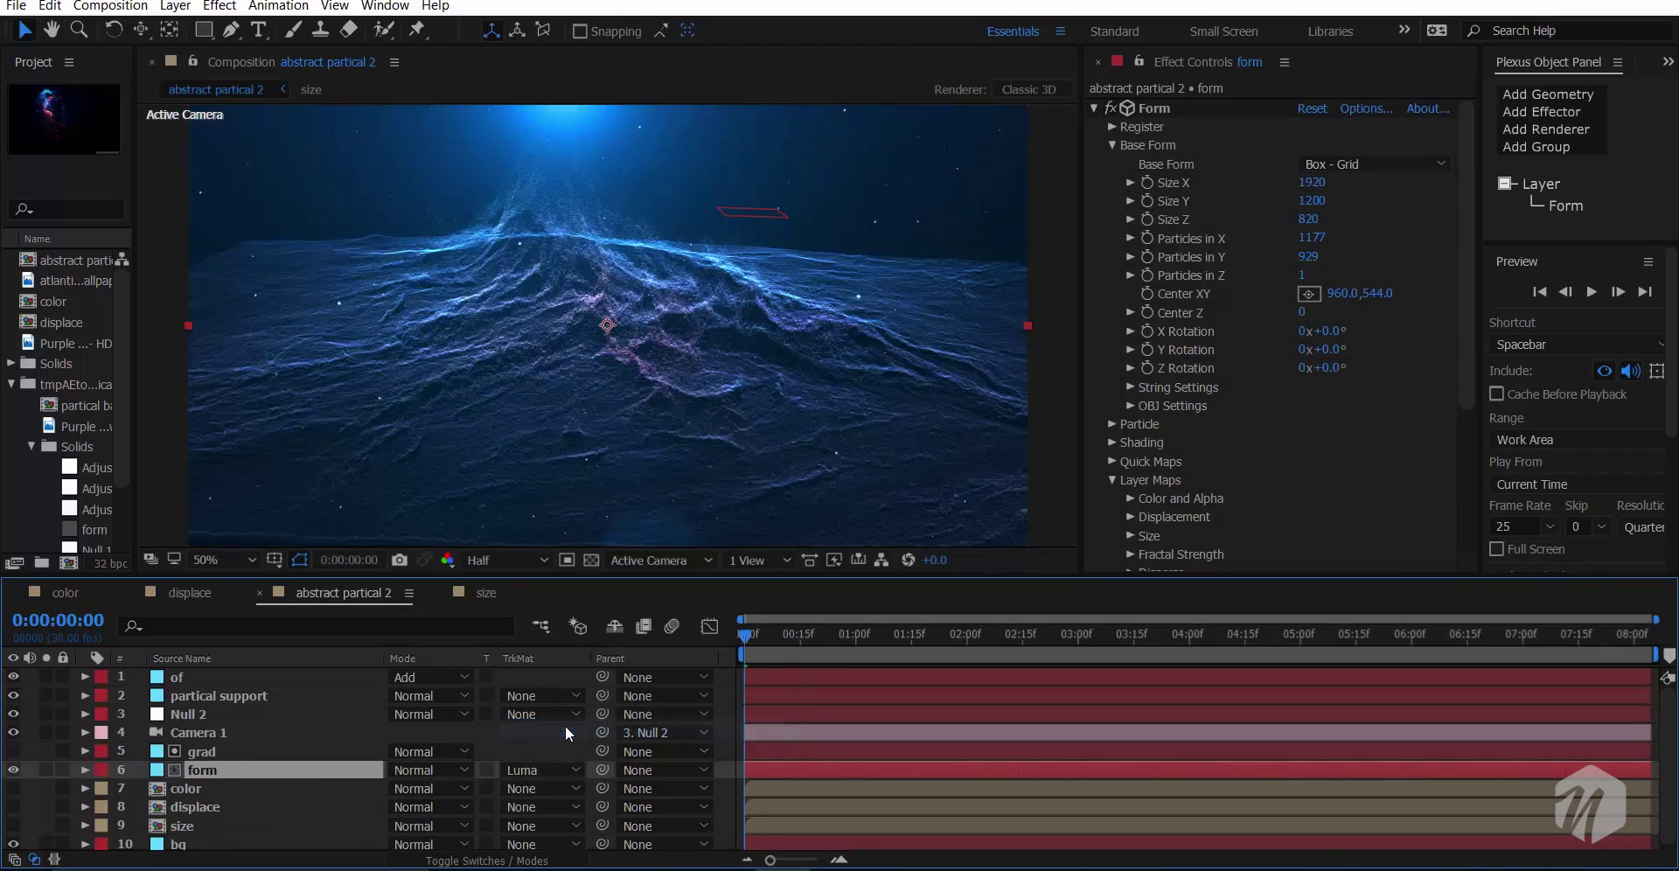
- Position the grad layer's Start of Ramp point at about 656, 200, above the terrain's peak
click(229, 750)
click(1306, 126)
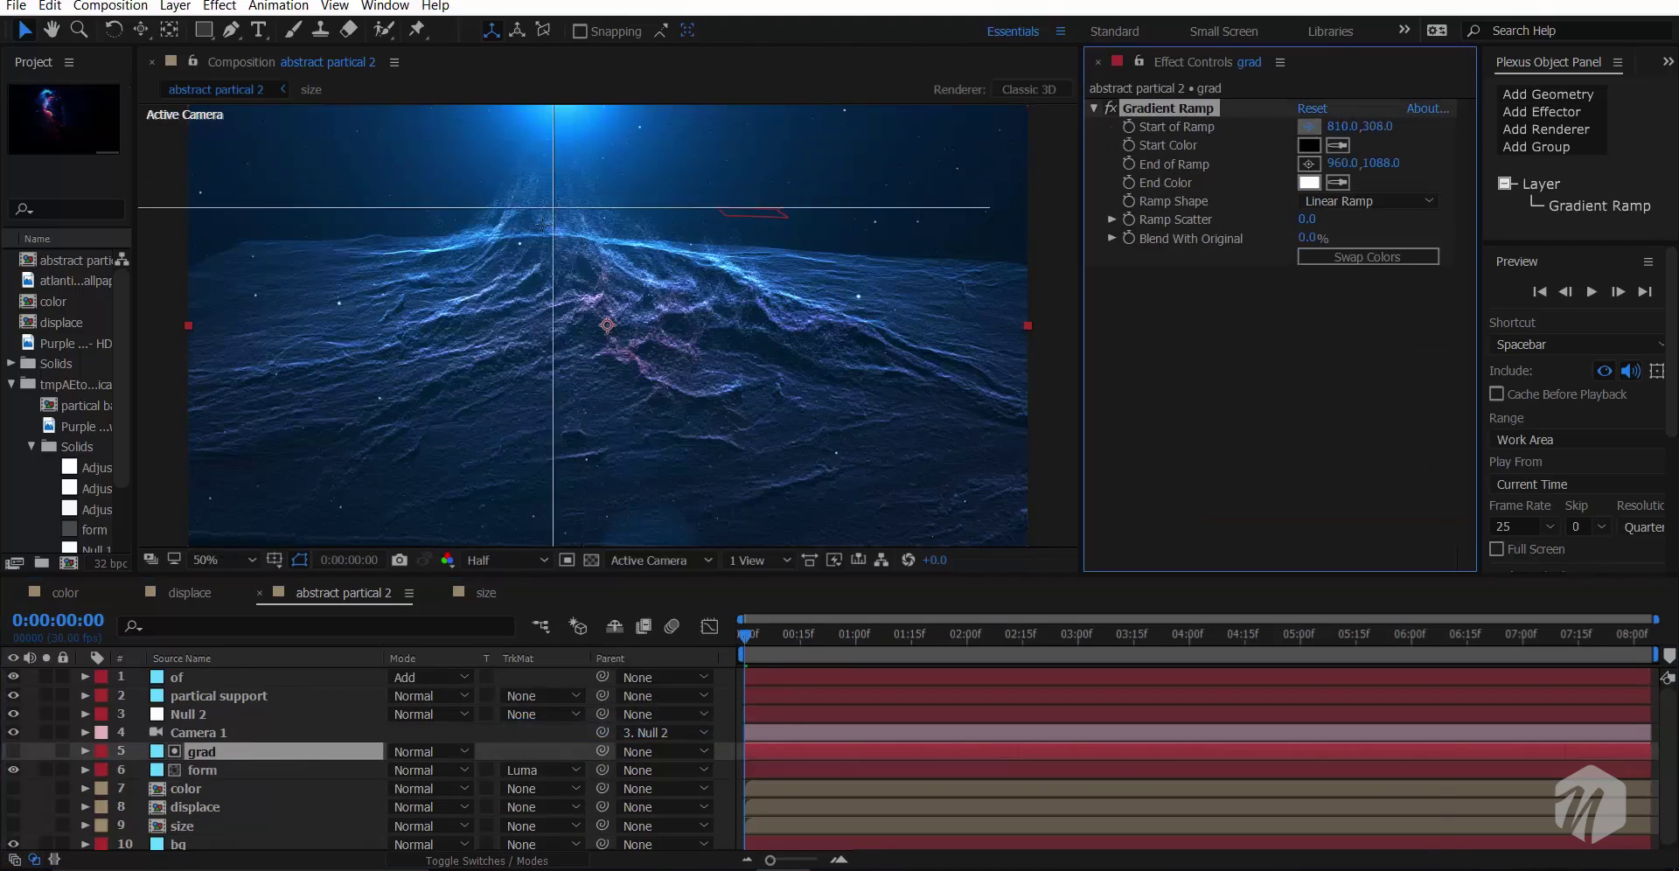
click(591, 243)
drag(591, 243, 475, 178)
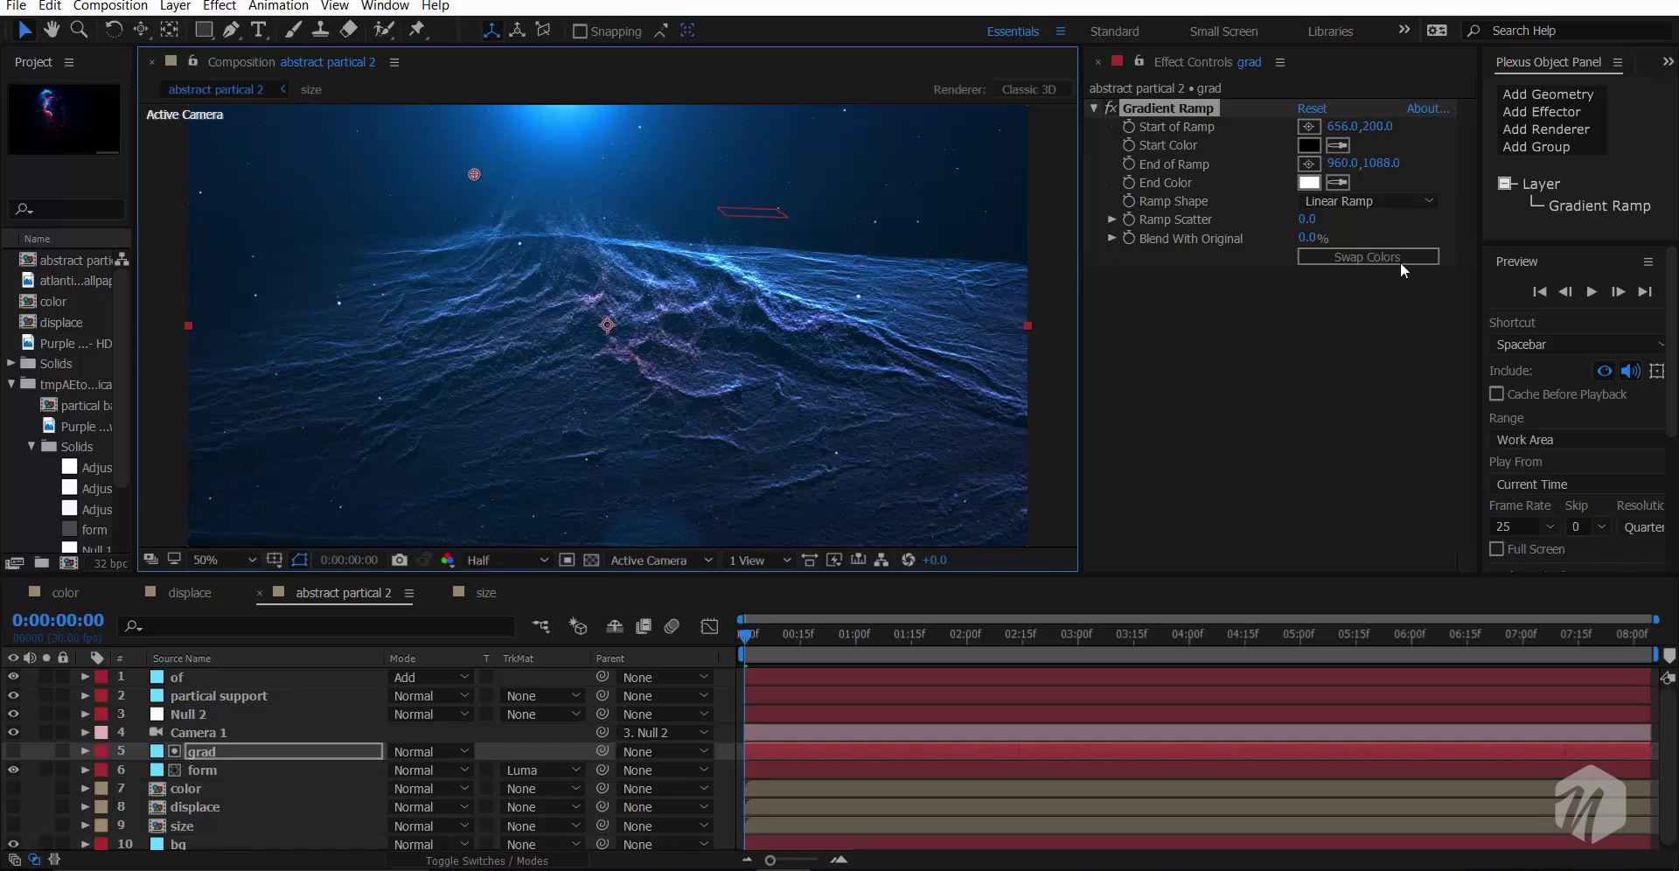
- Position the grad layer's End of Ramp point at about 858, 968, near the lower edge of the frame
click(1309, 164)
click(655, 273)
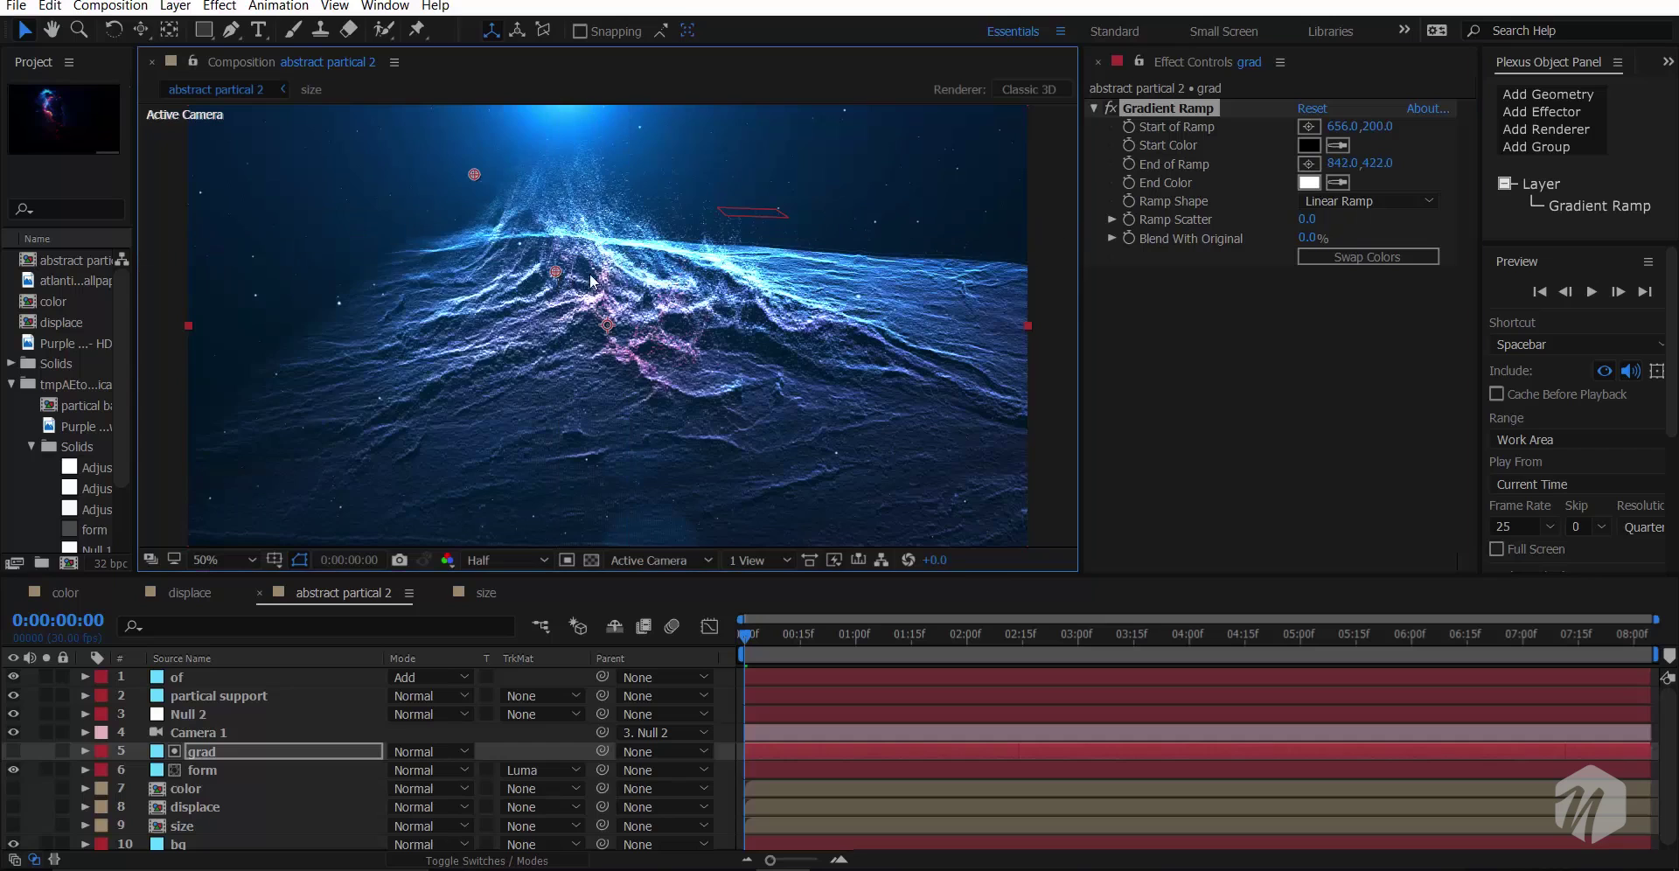
drag(658, 279, 525, 446)
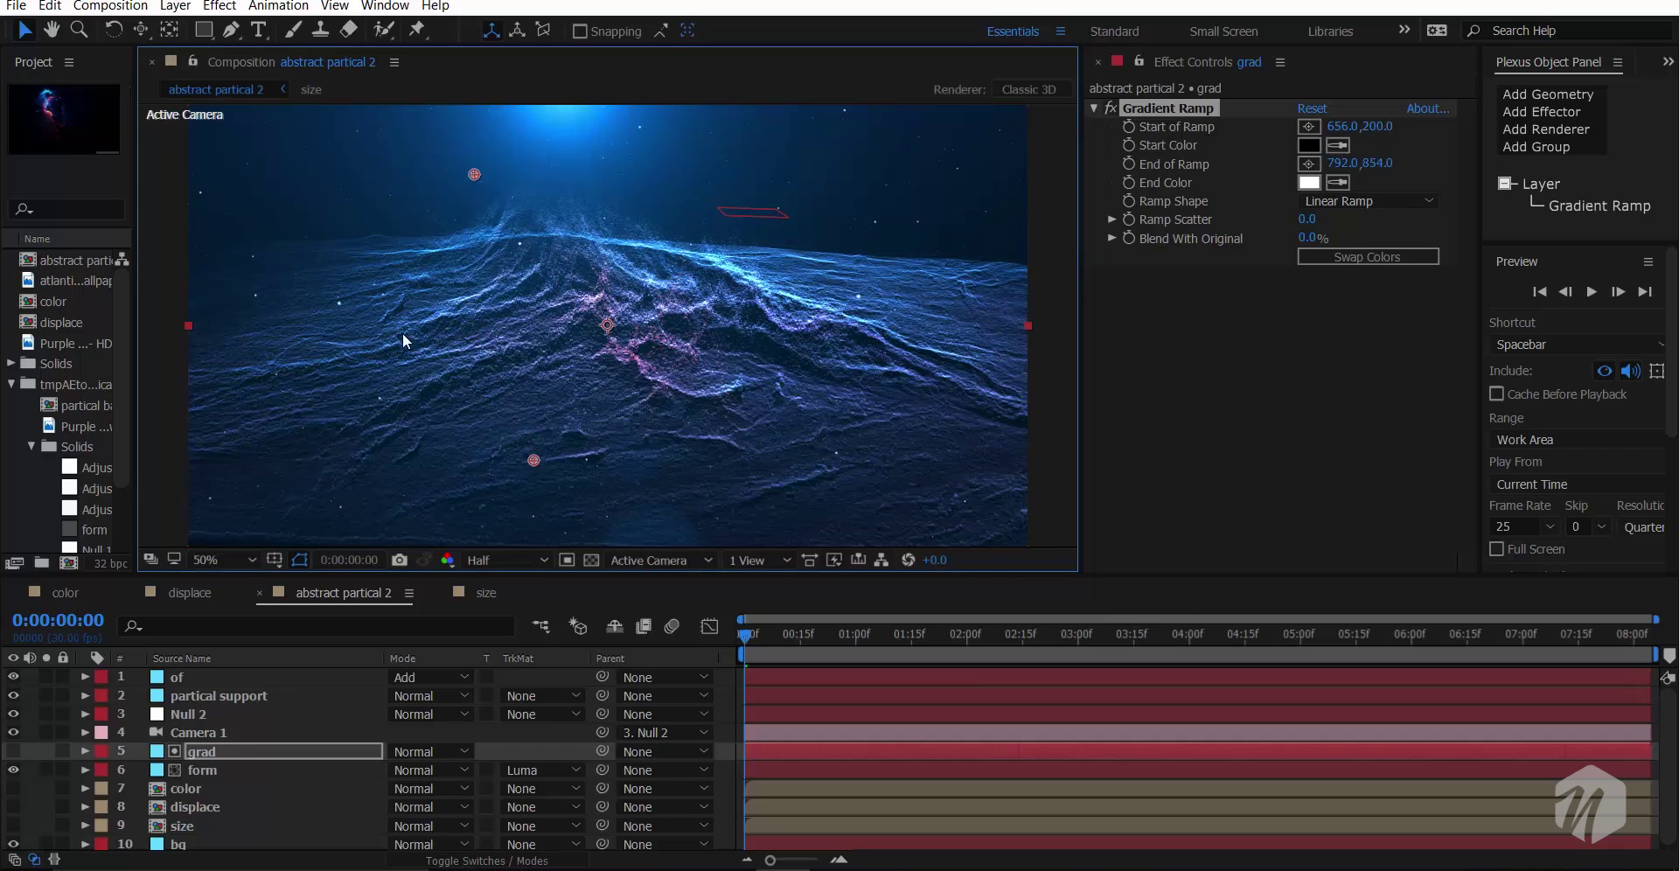
drag(538, 464, 566, 511)
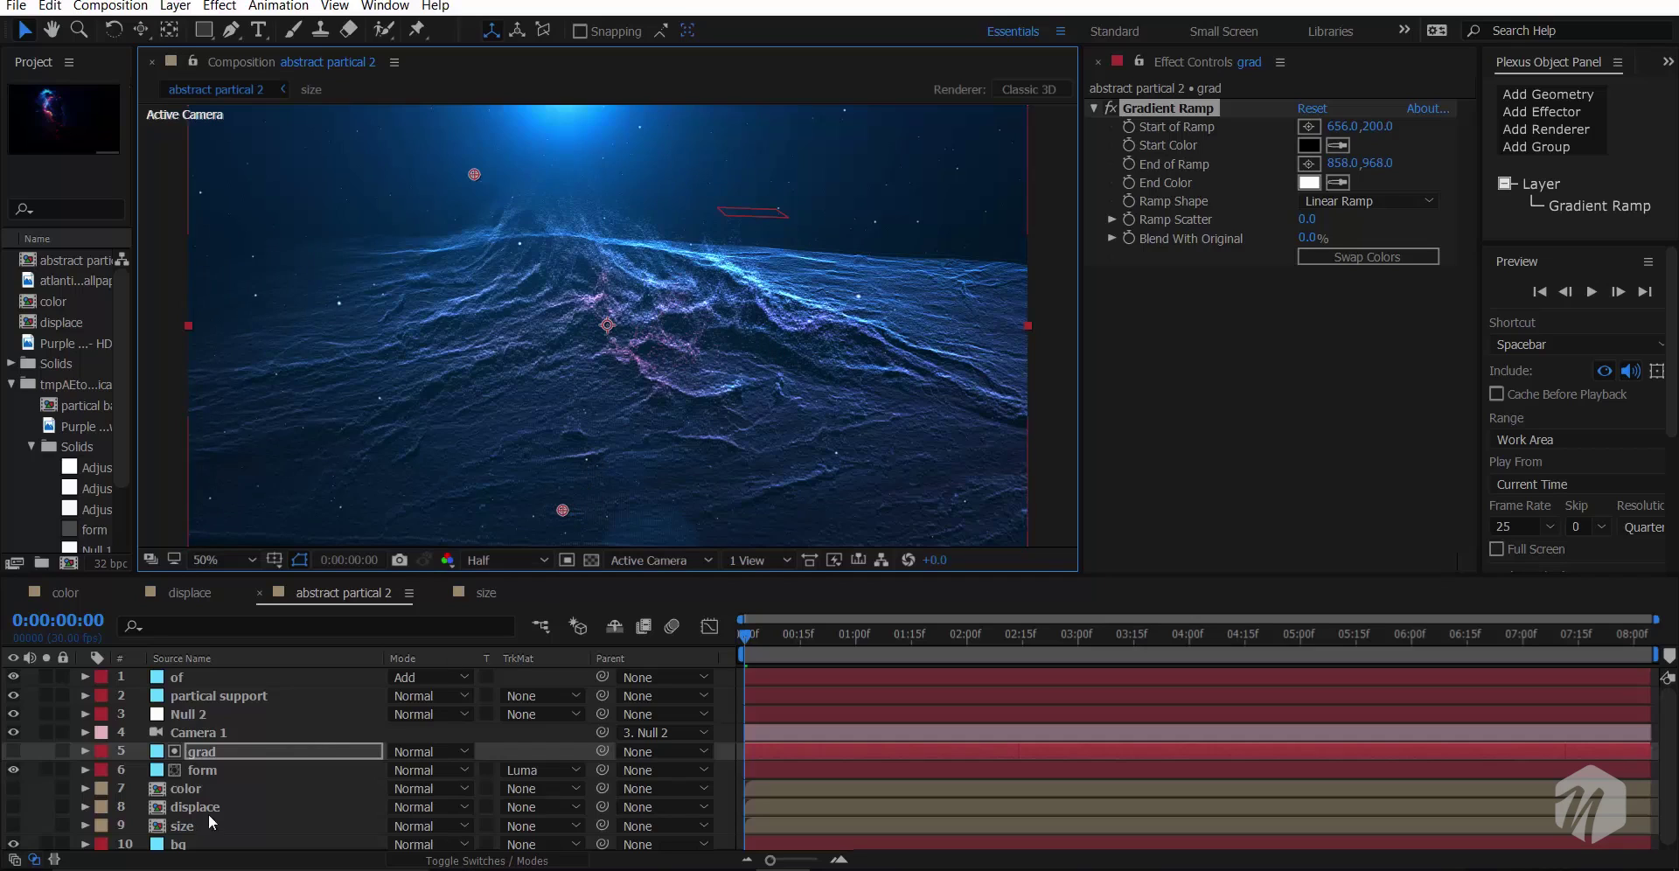
- Turn on Depth of Field in the camera options of Camera 1
click(229, 729)
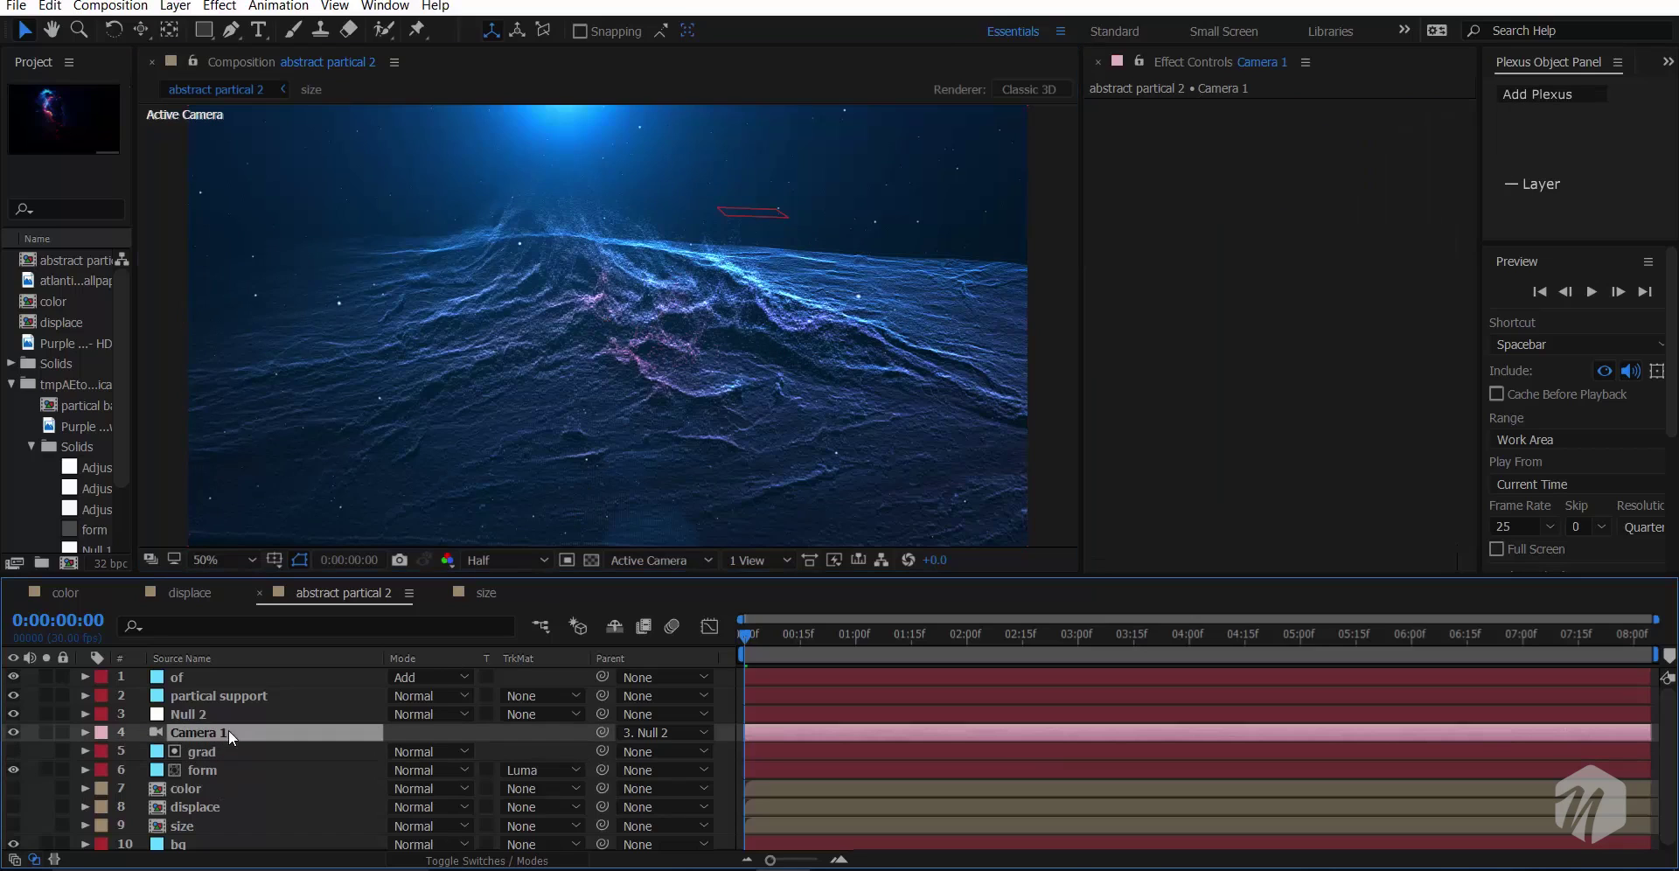
key(a)
key(a)
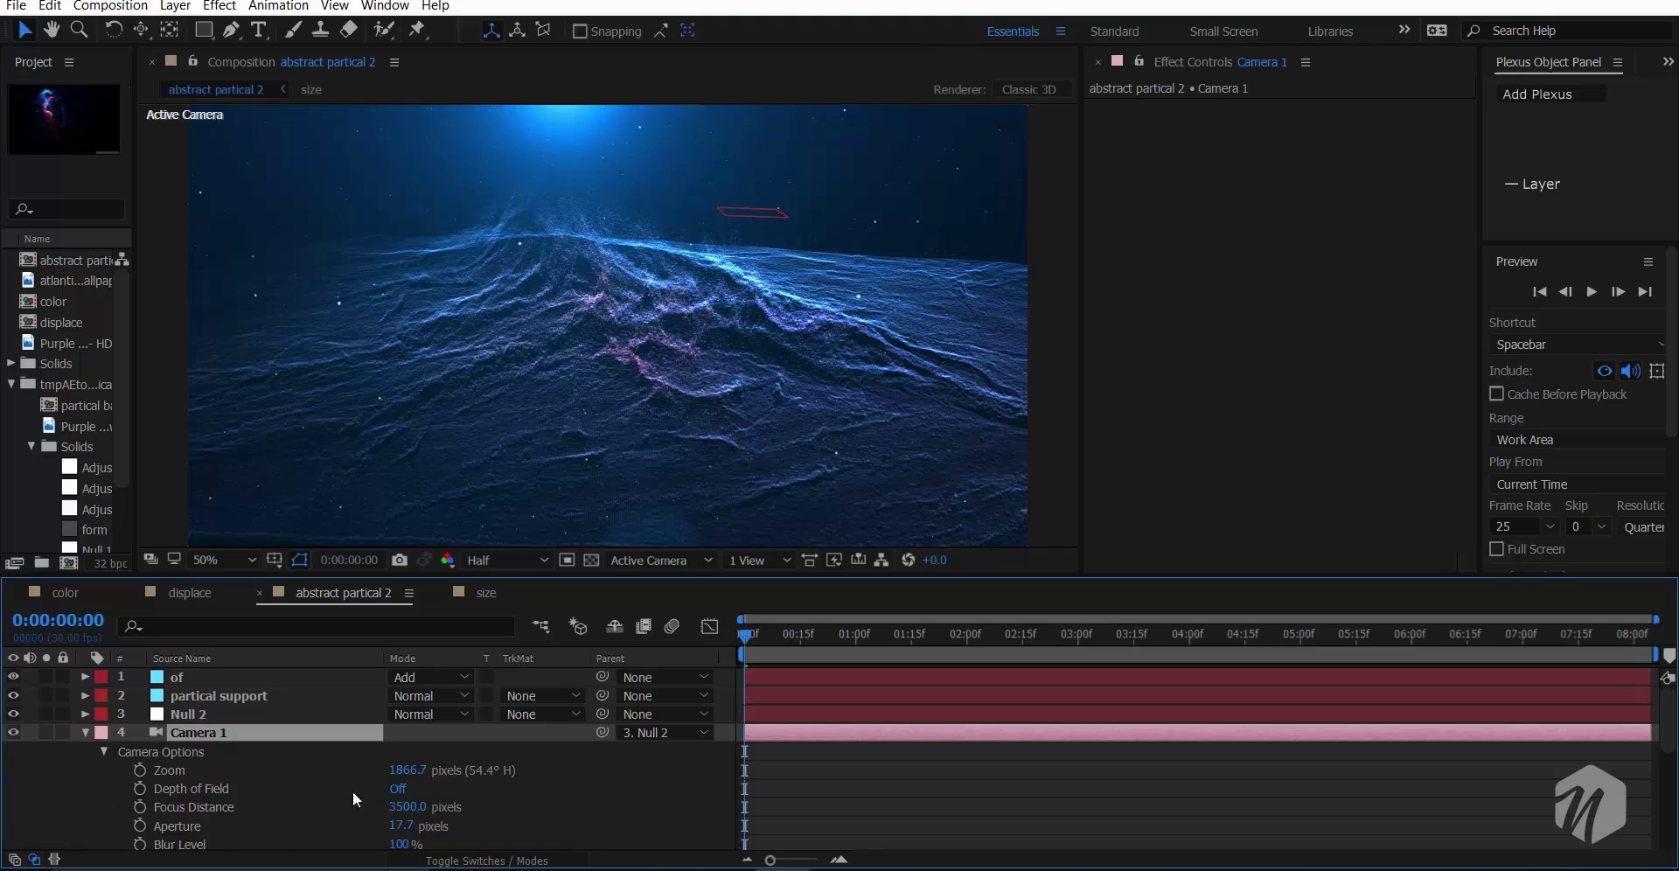
click(398, 788)
click(248, 789)
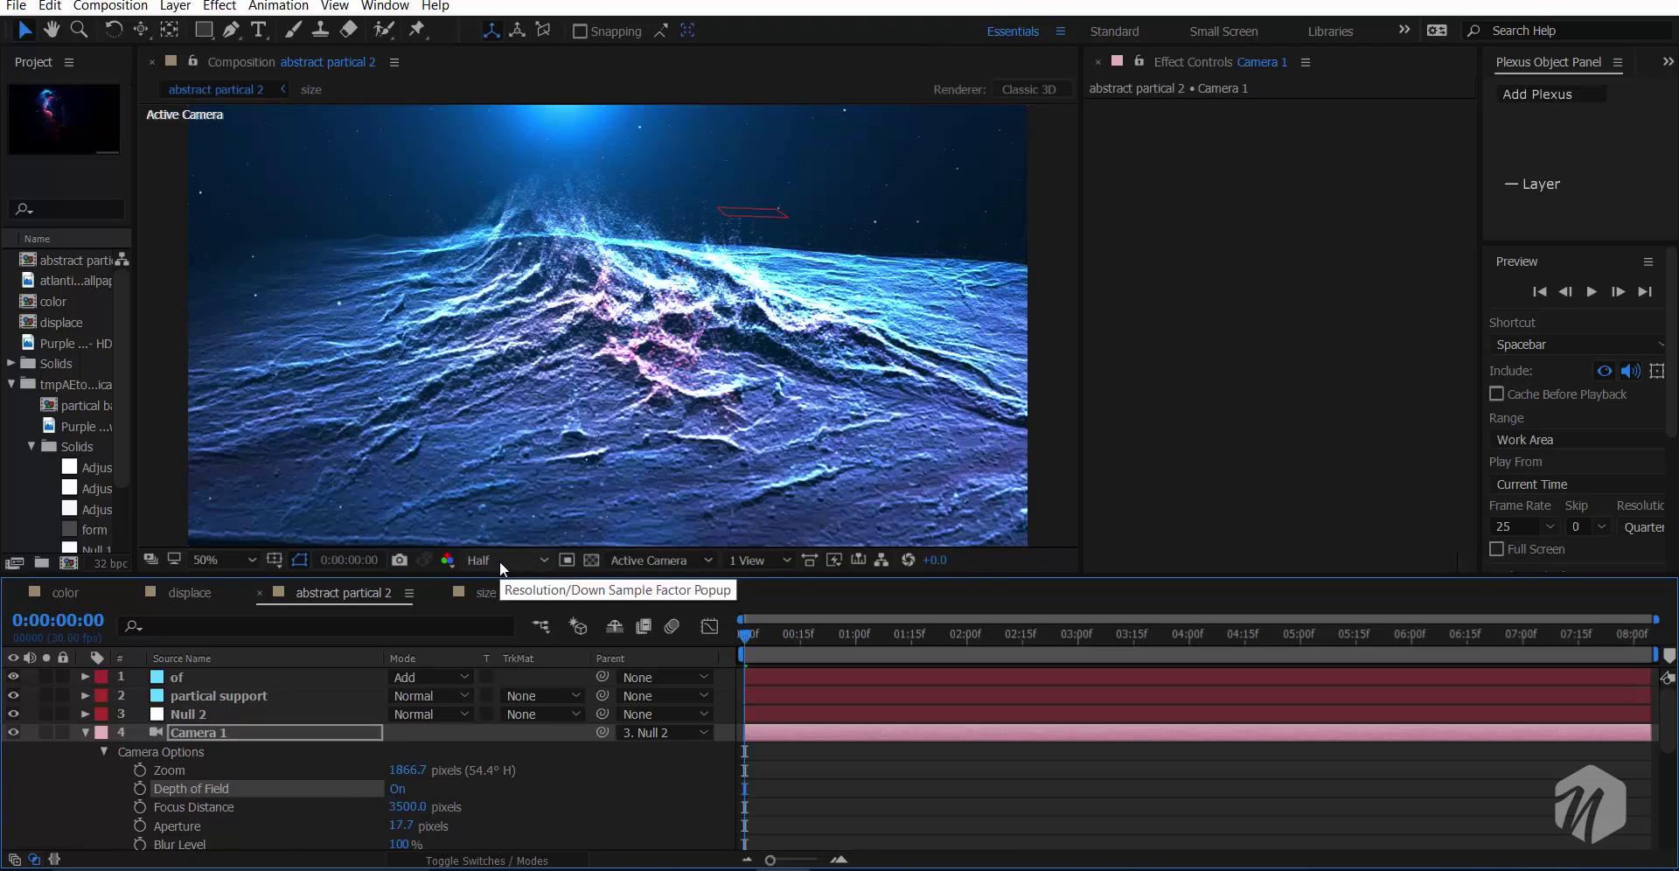
- Switch the composition preview to Full resolution and inspect the particle terrain up close
click(501, 559)
click(515, 614)
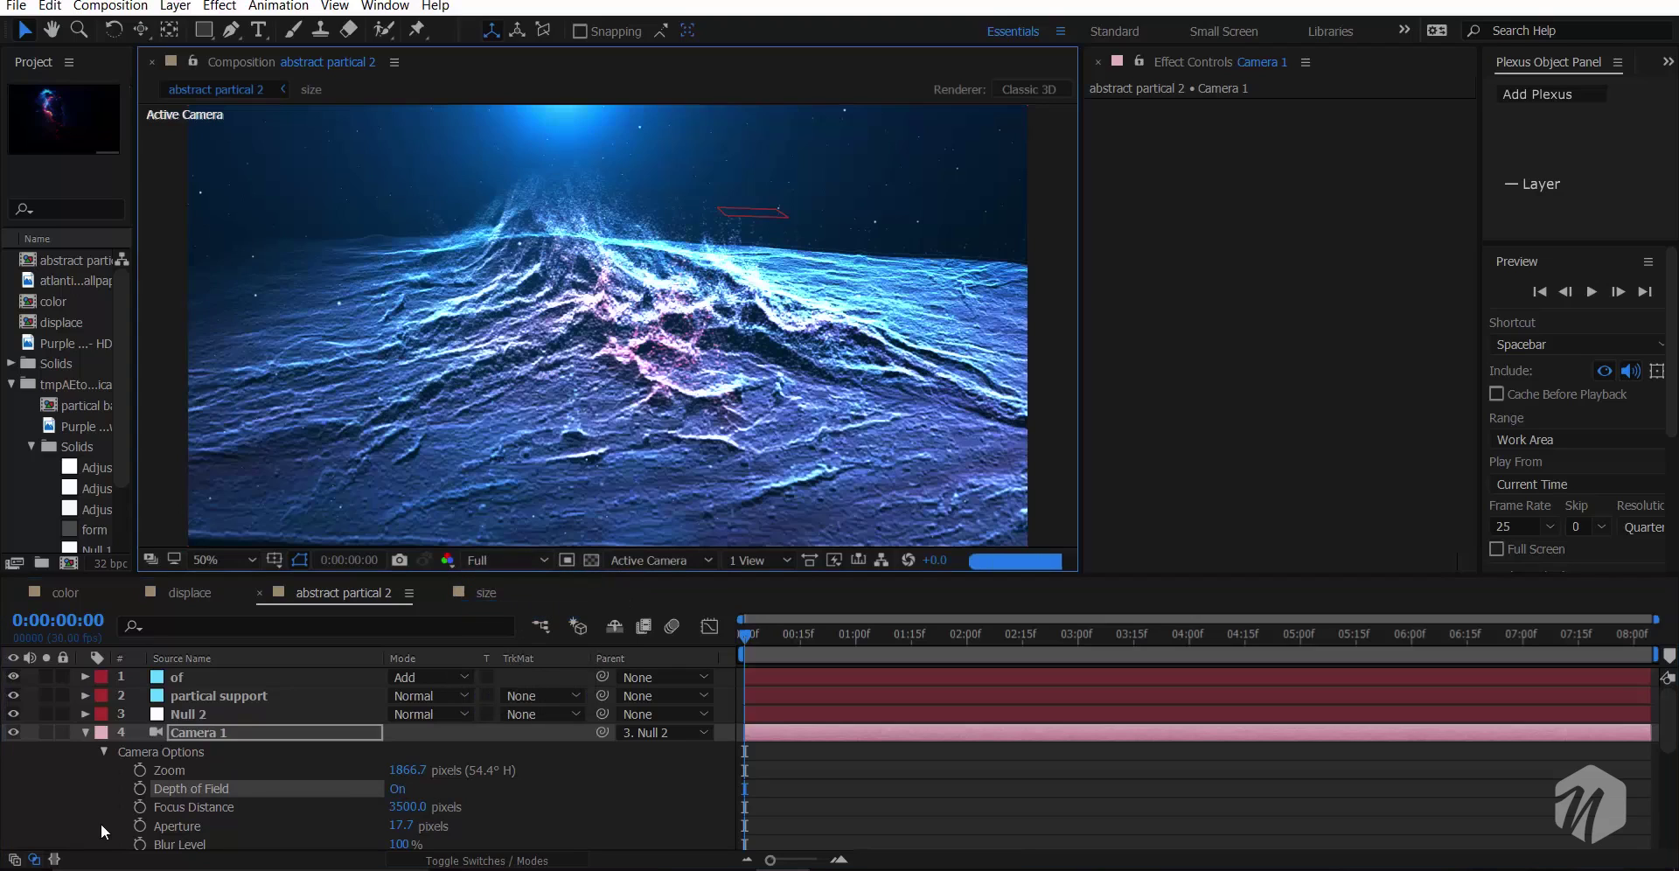
click(85, 733)
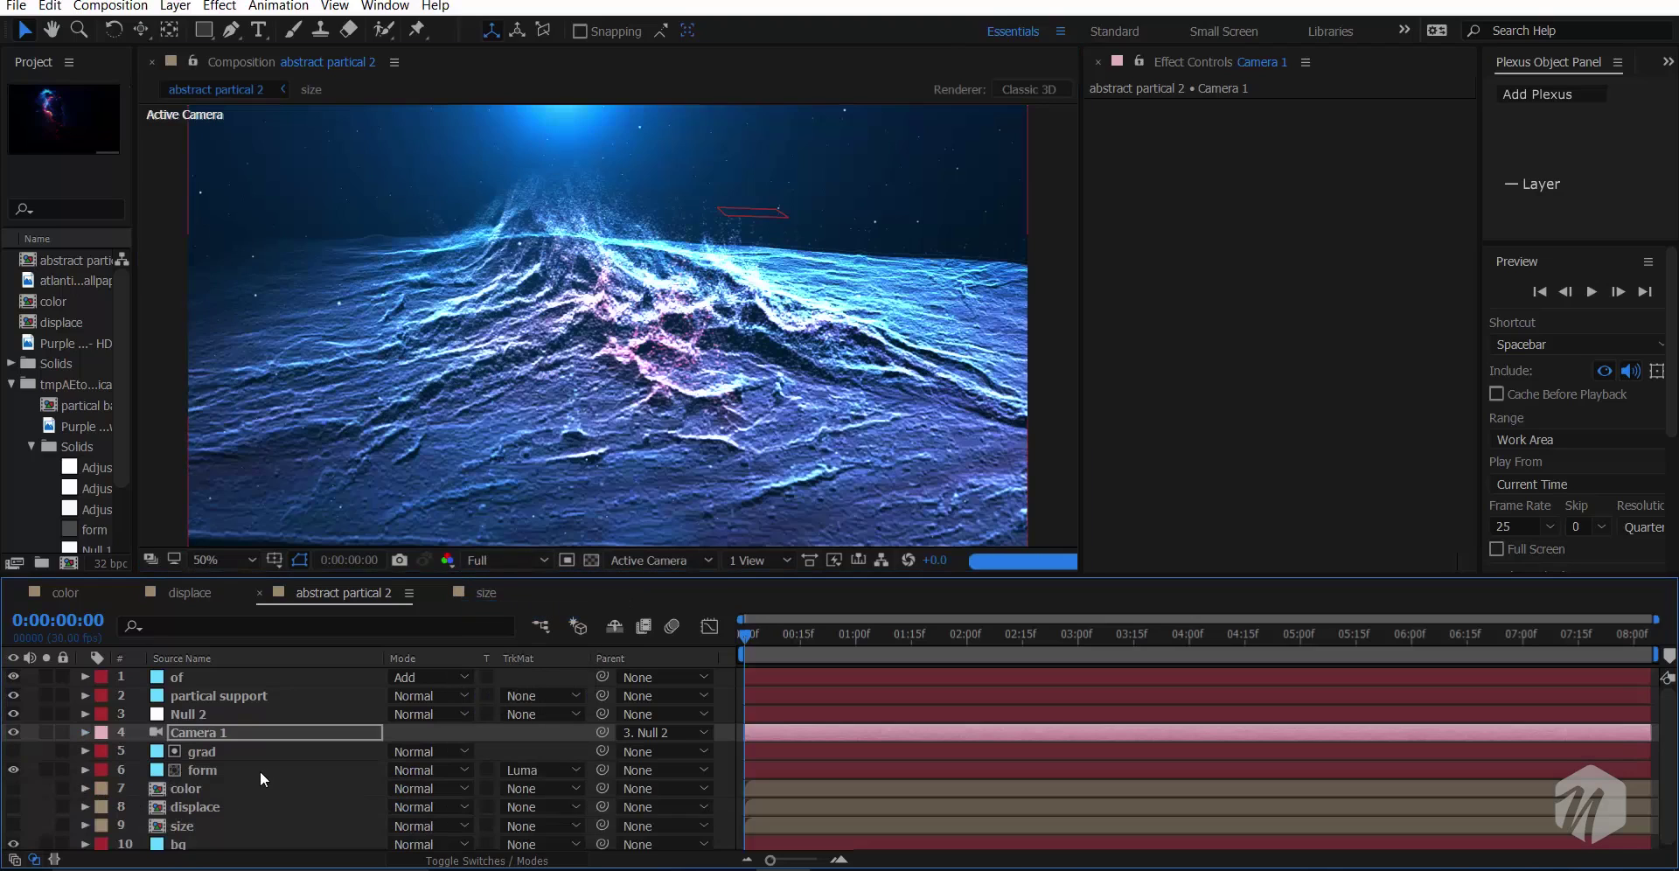
scroll(596, 329, up, 2)
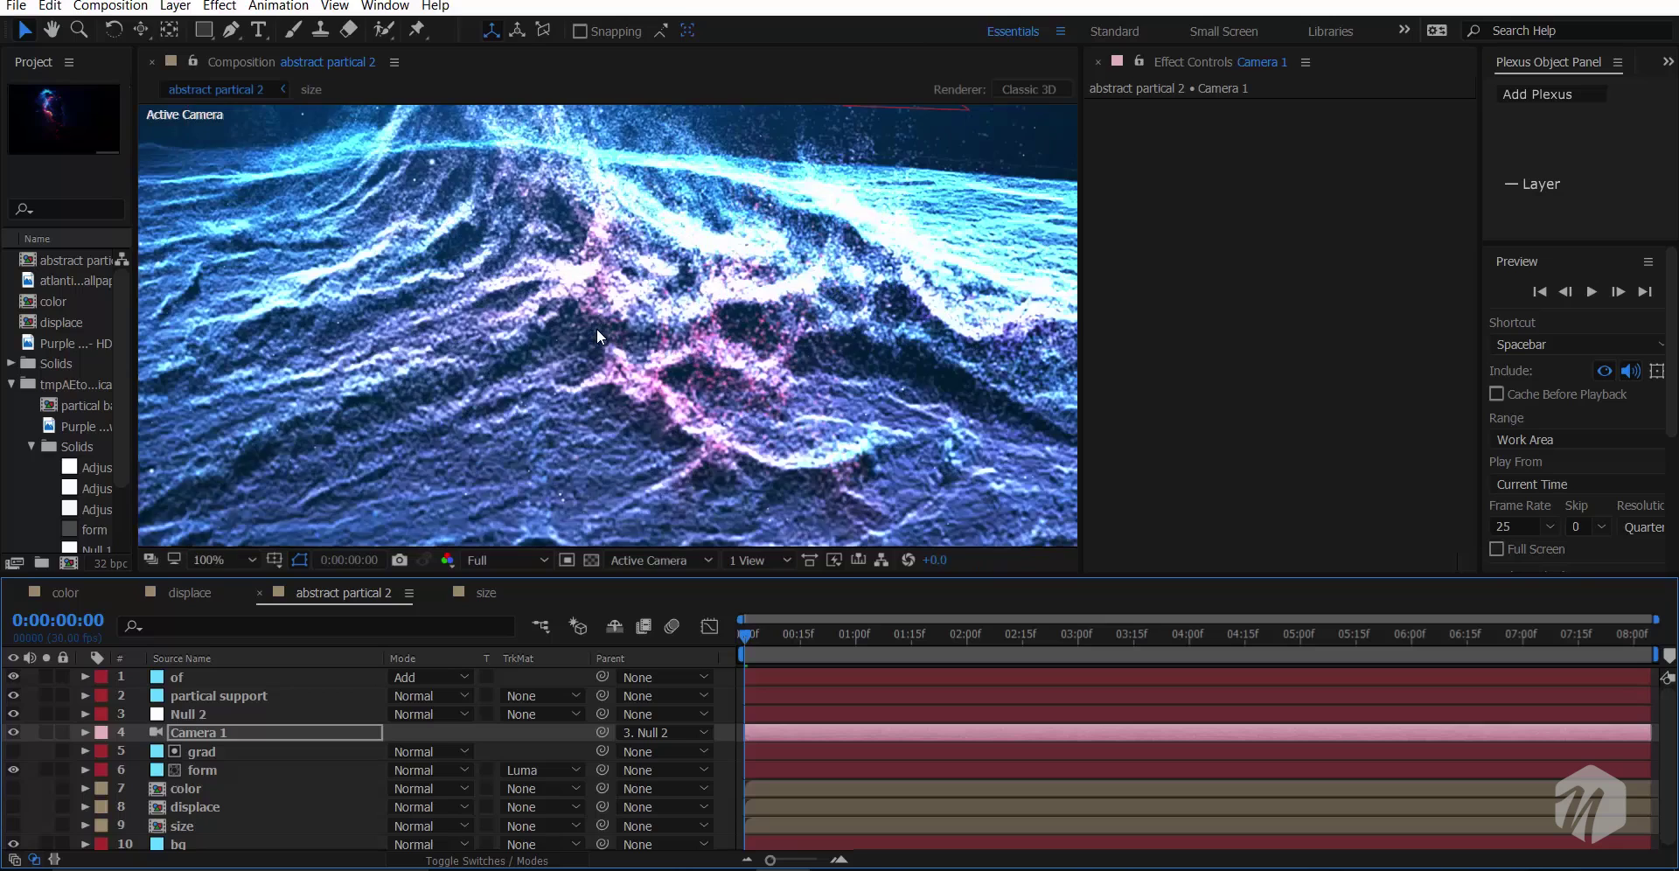
scroll(596, 329, down, 1)
- Set Camera 1's Aperture to 100 pixels and its Focus Distance to 1200 pixels
key(a)
key(a)
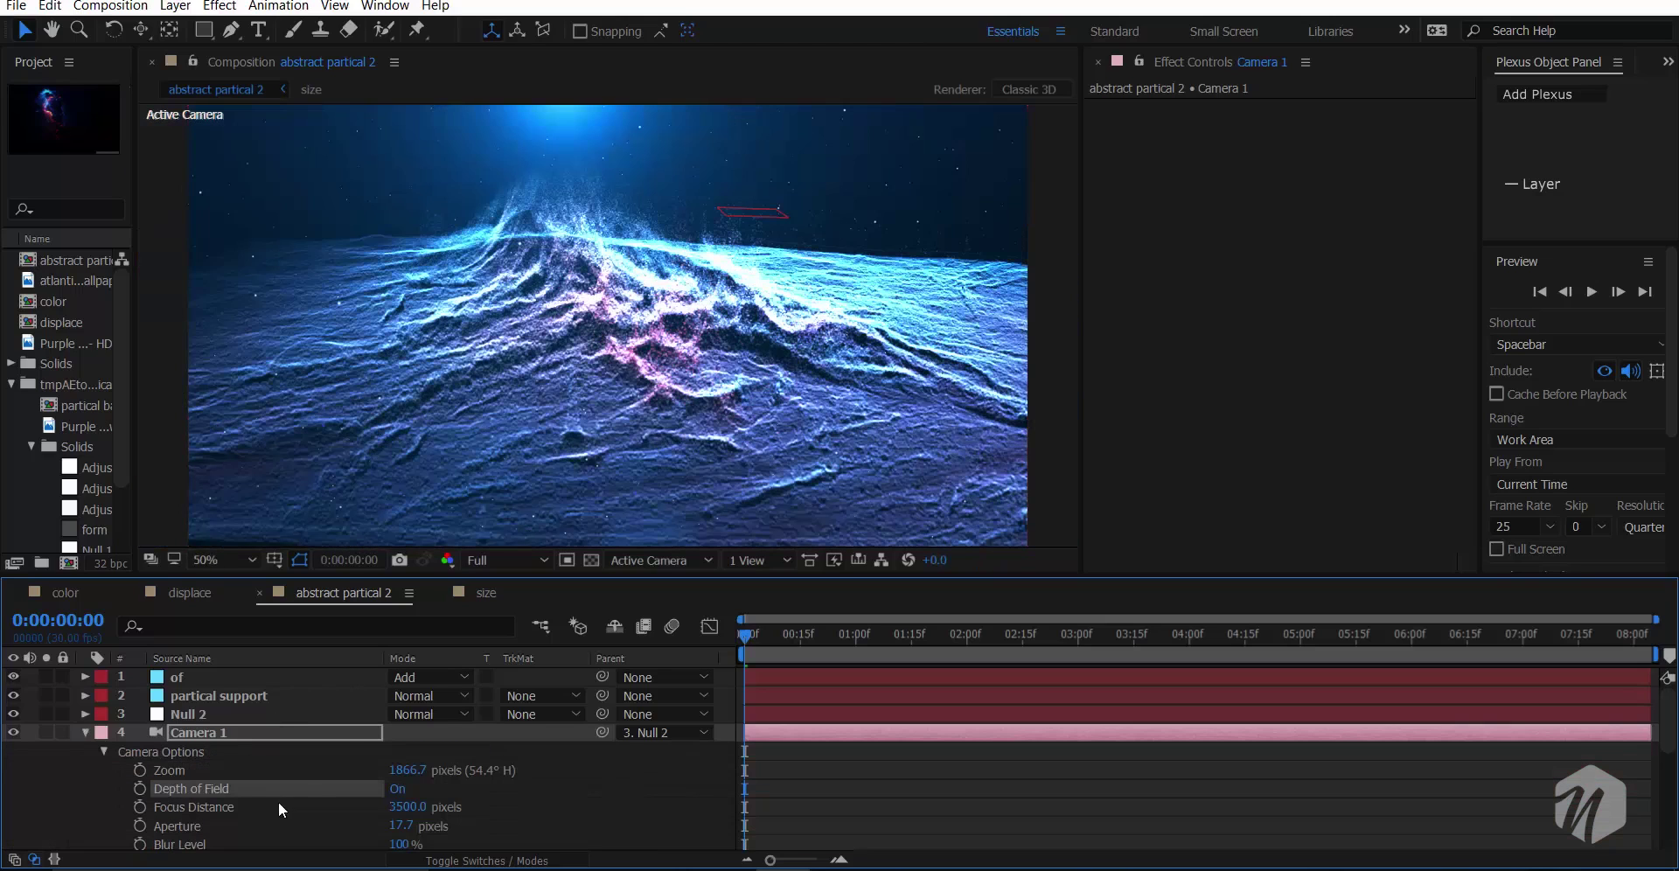
click(402, 825)
text(100)
click(525, 820)
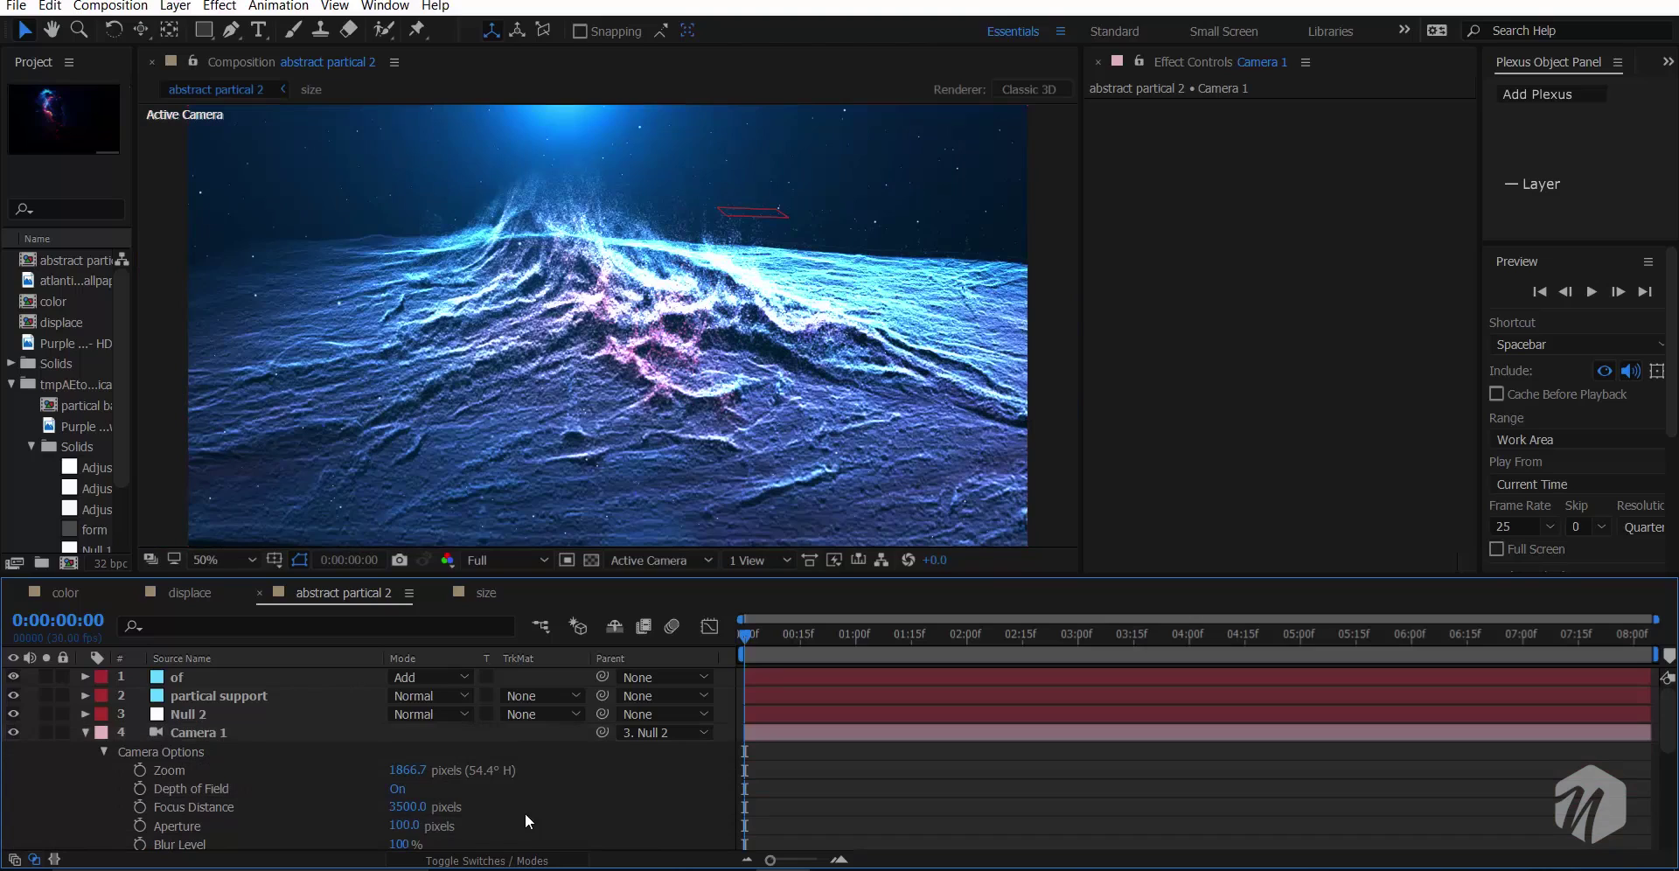
click(407, 808)
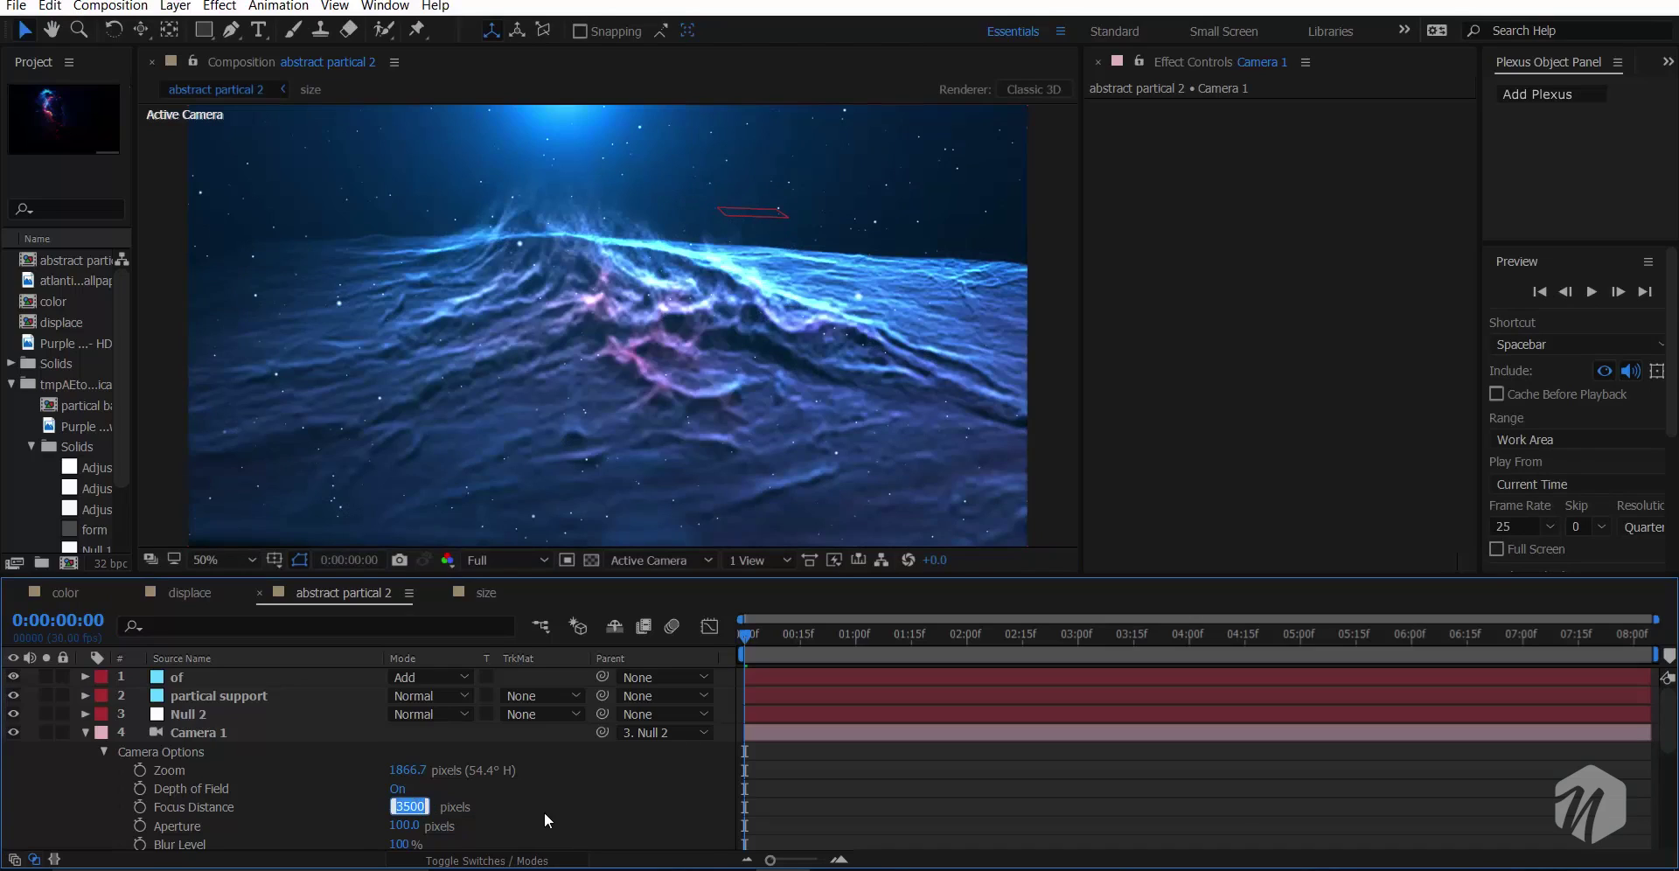
text(1200)
key(Return)
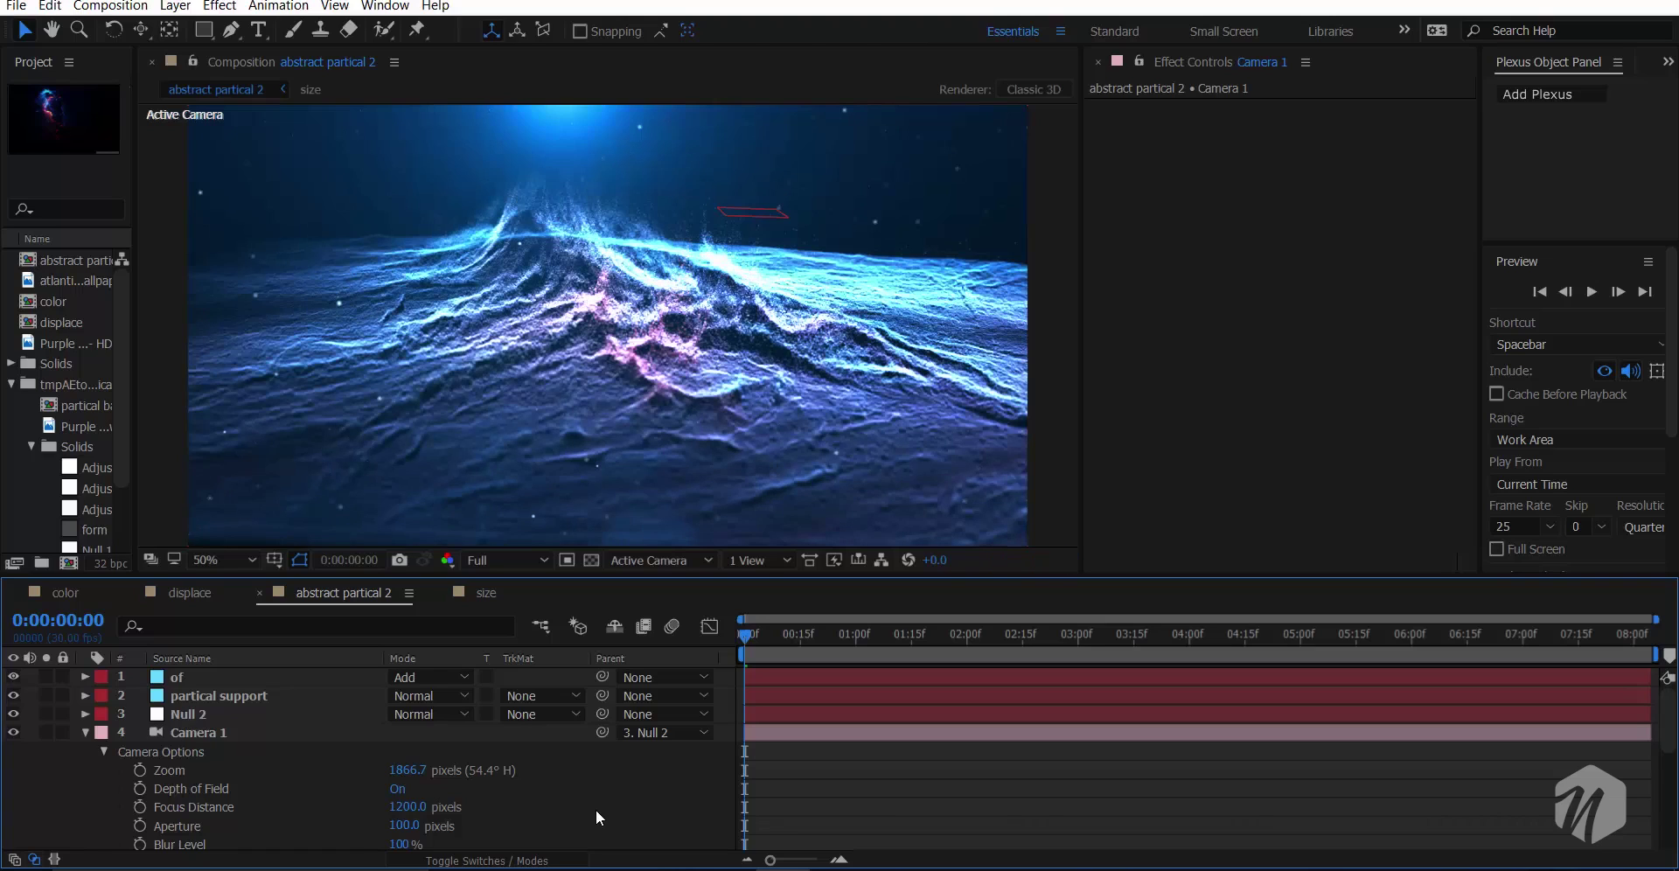
- Set the form layer's Particles in X to 871
scroll(214, 727, down, 8)
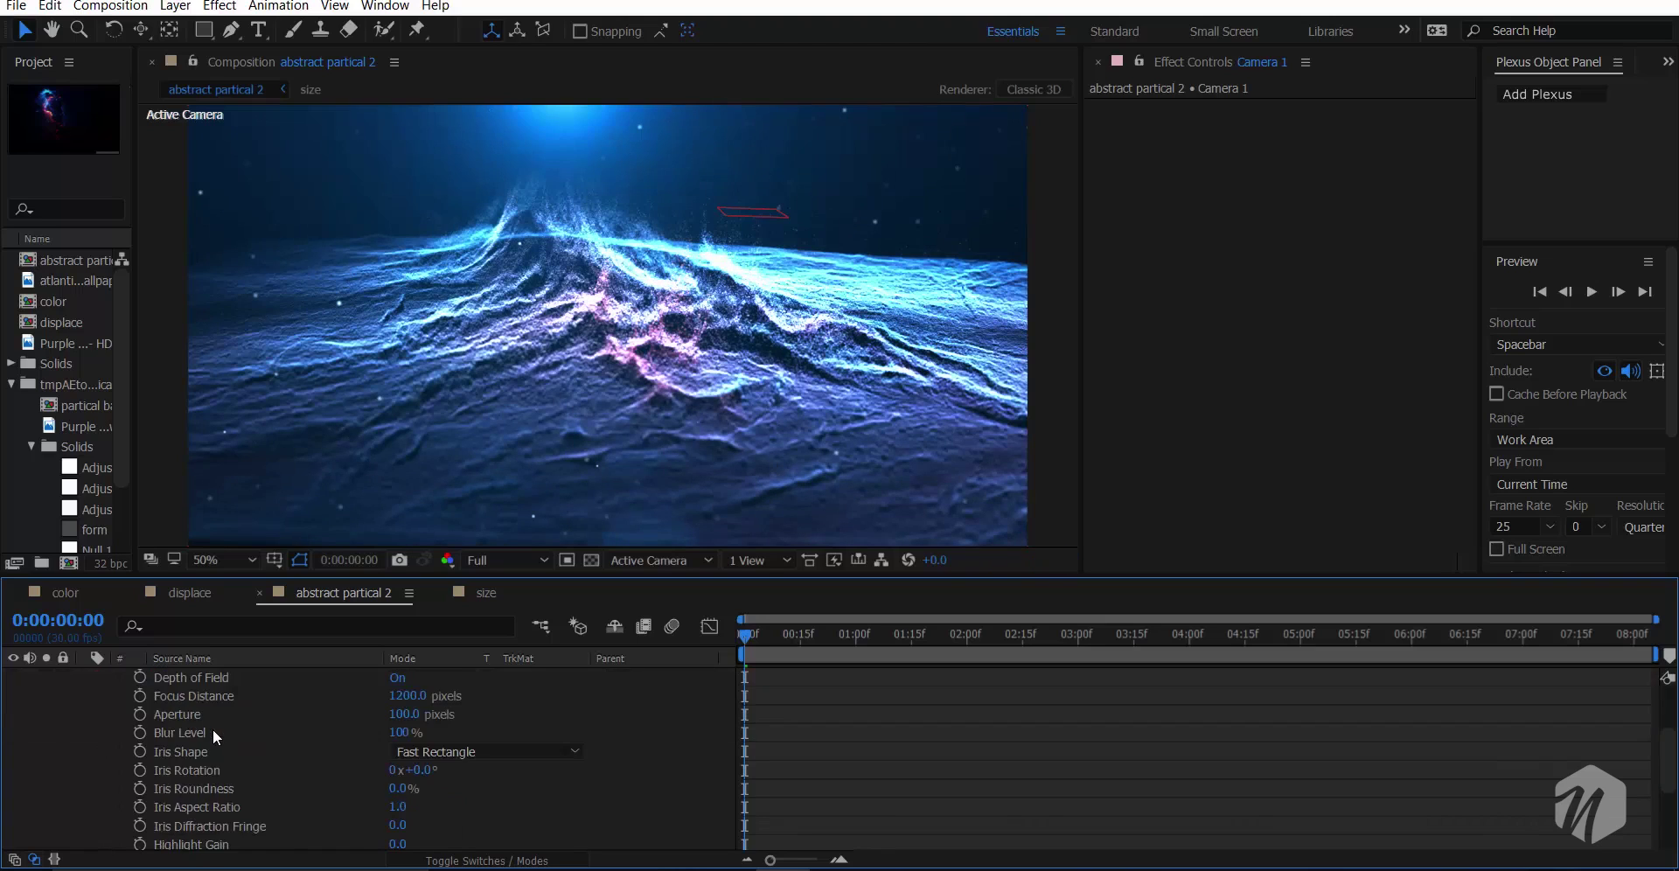
click(203, 766)
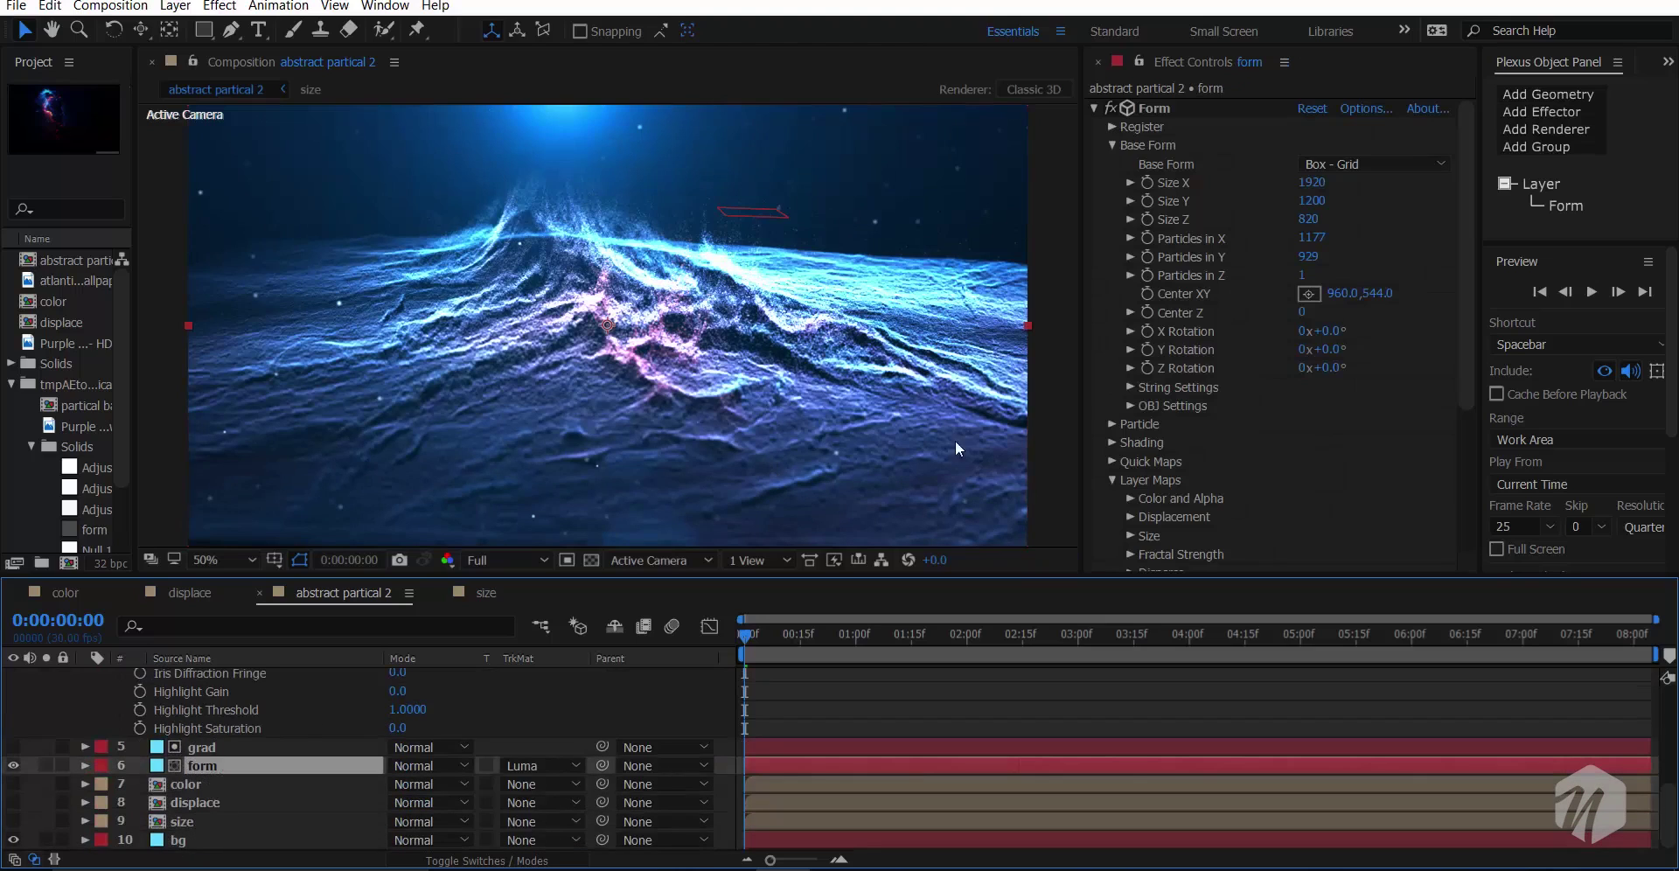
key(Return)
drag(991, 252, 985, 253)
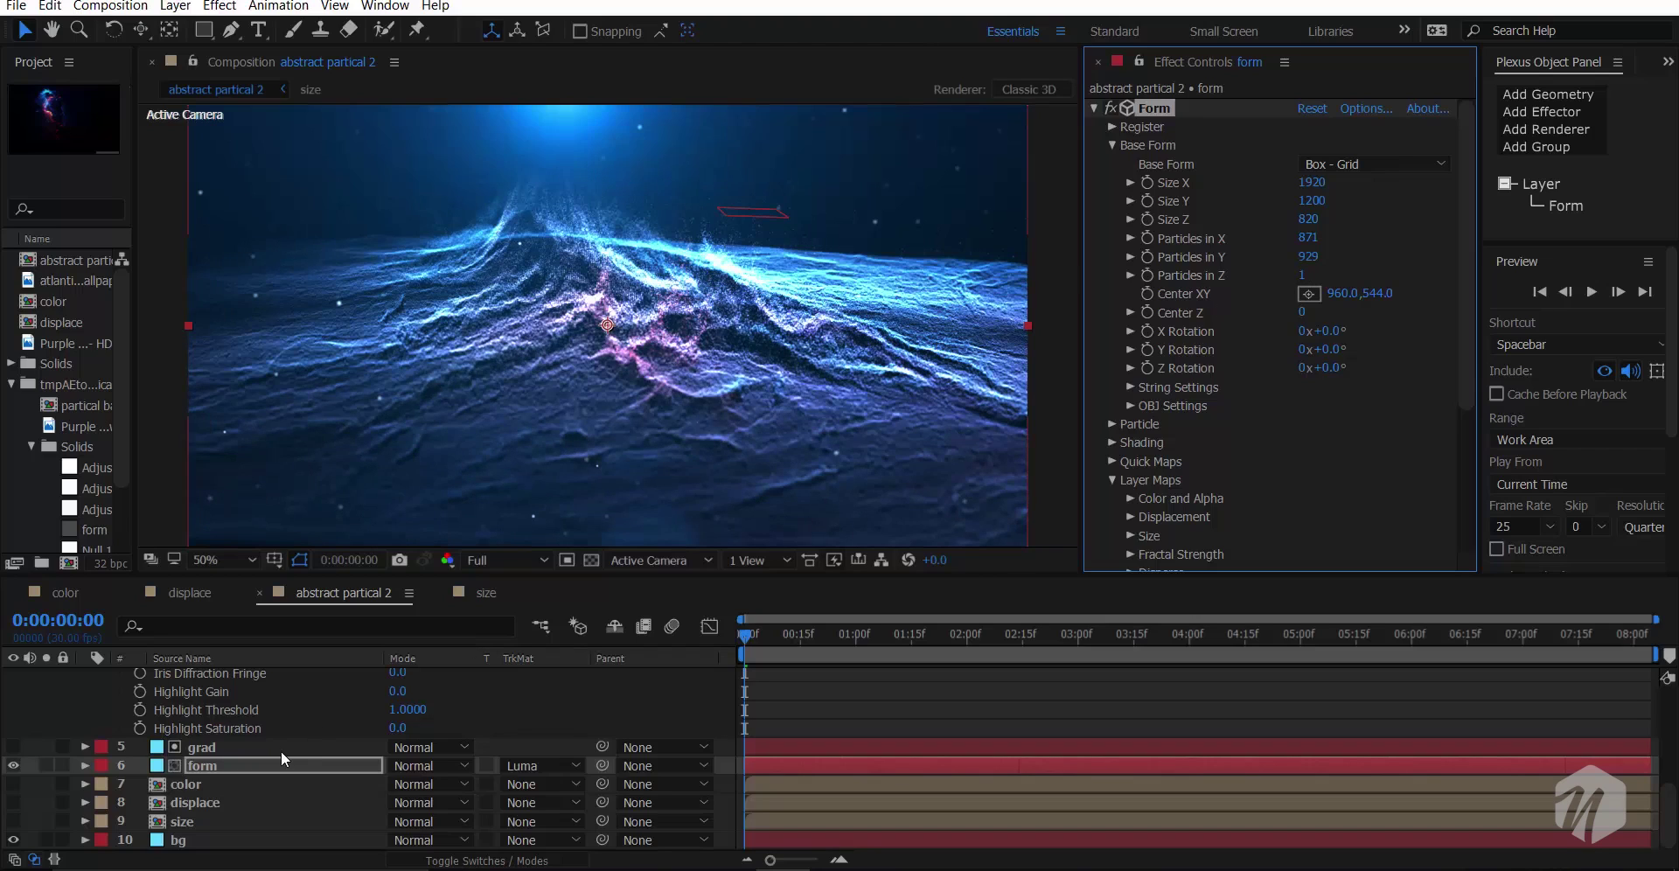
- Set the particle Size of the form layer to 0.8
scroll(1294, 424, down, 2)
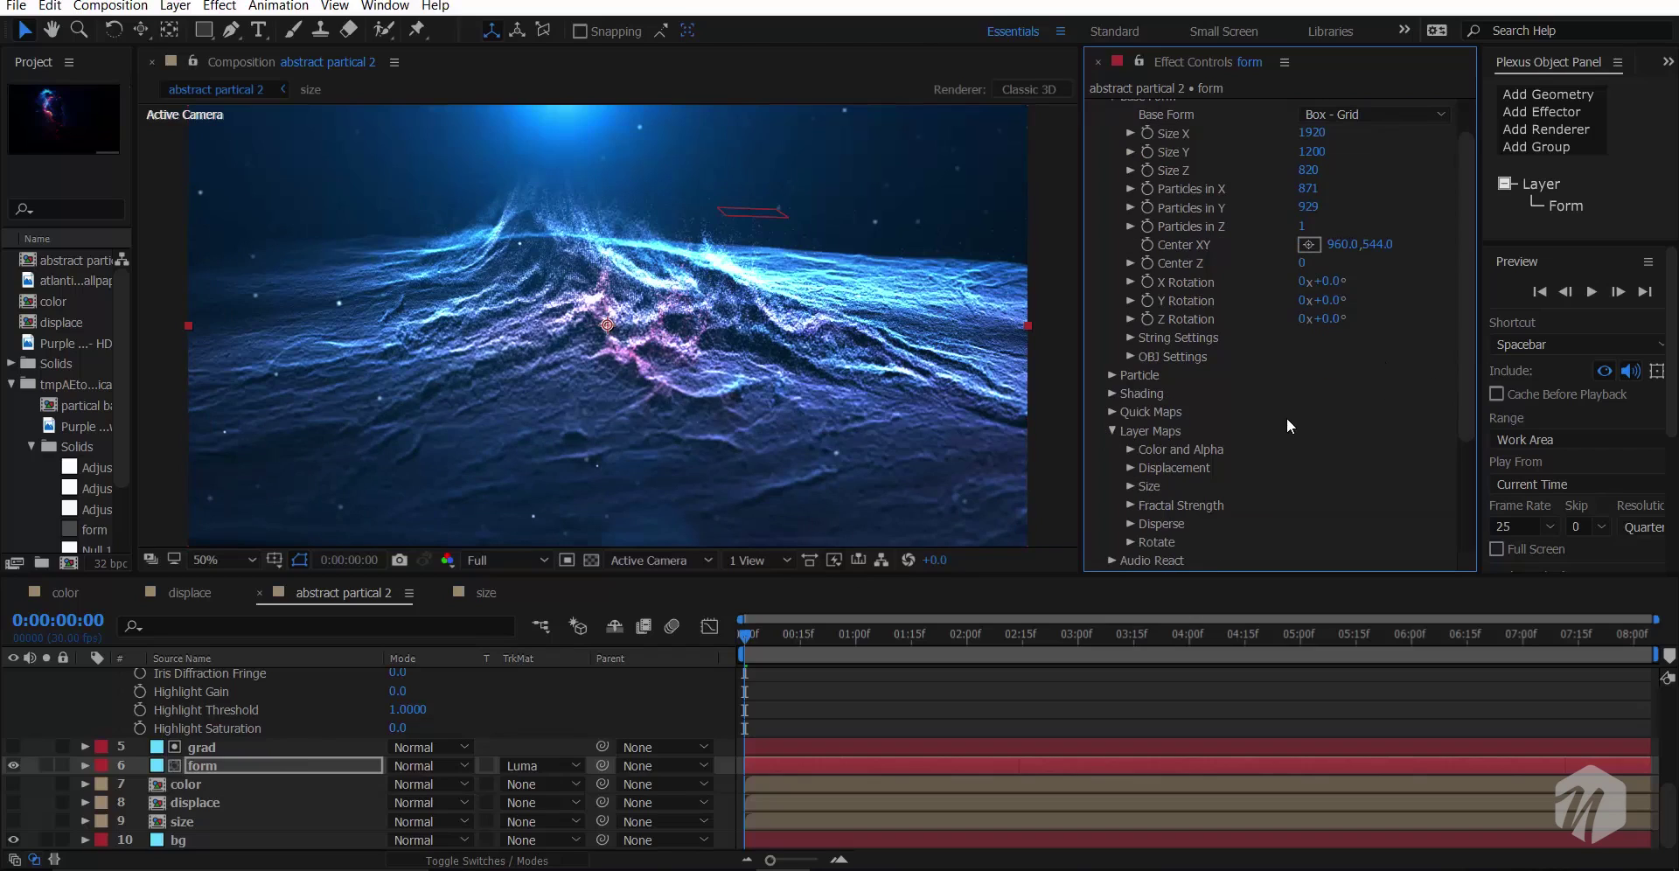
scroll(1287, 424, down, 4)
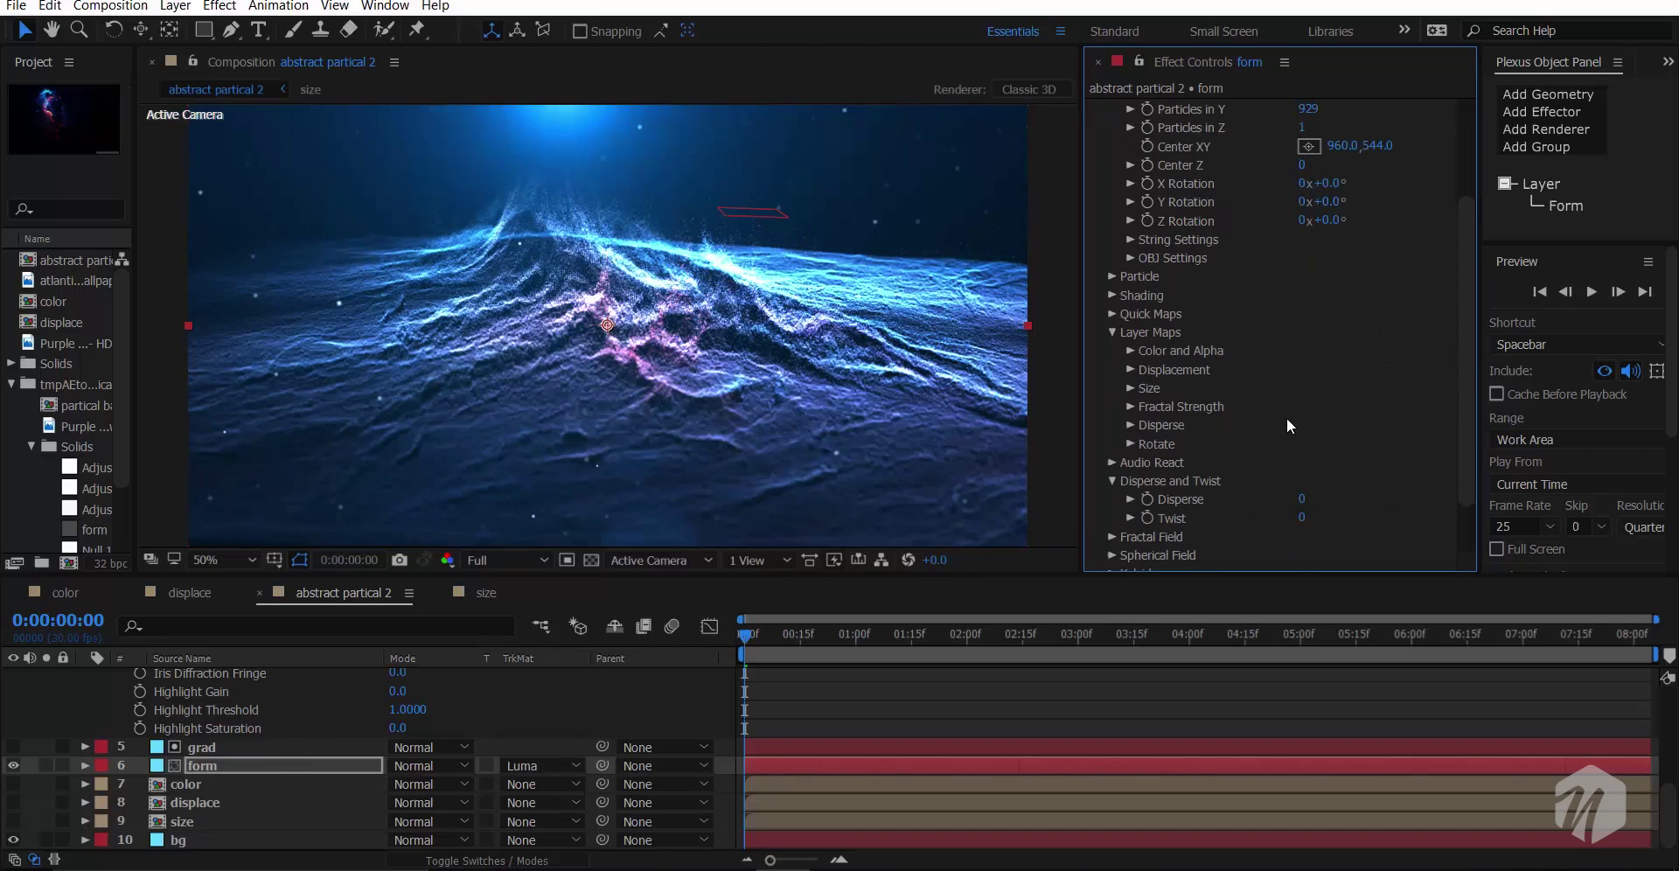
click(1130, 388)
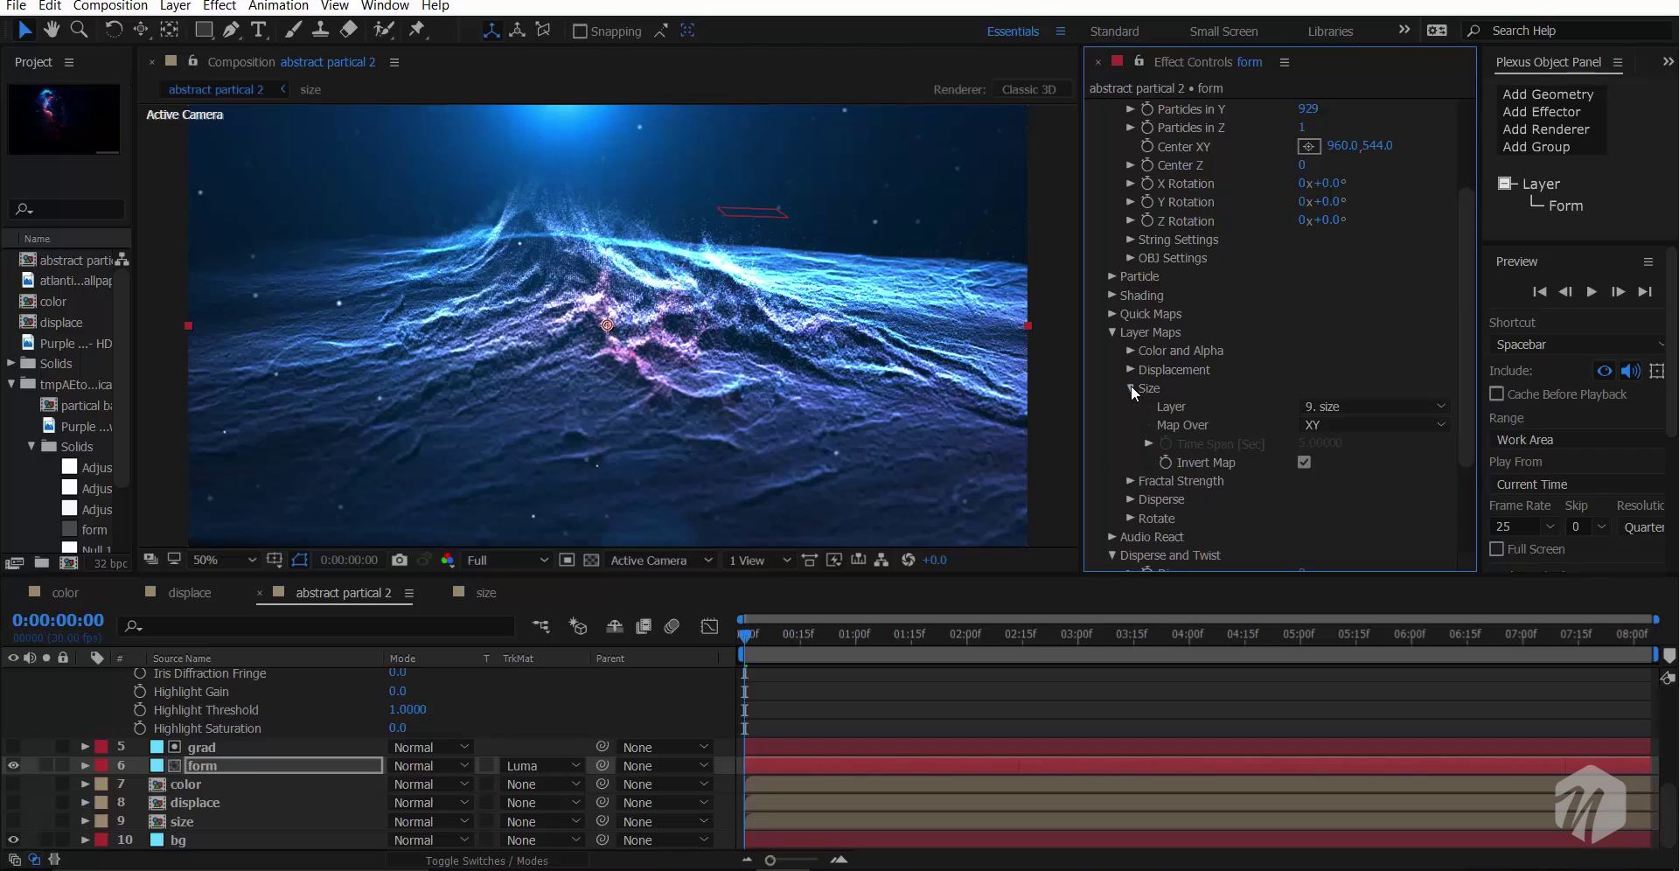
scroll(1131, 313, up, 2)
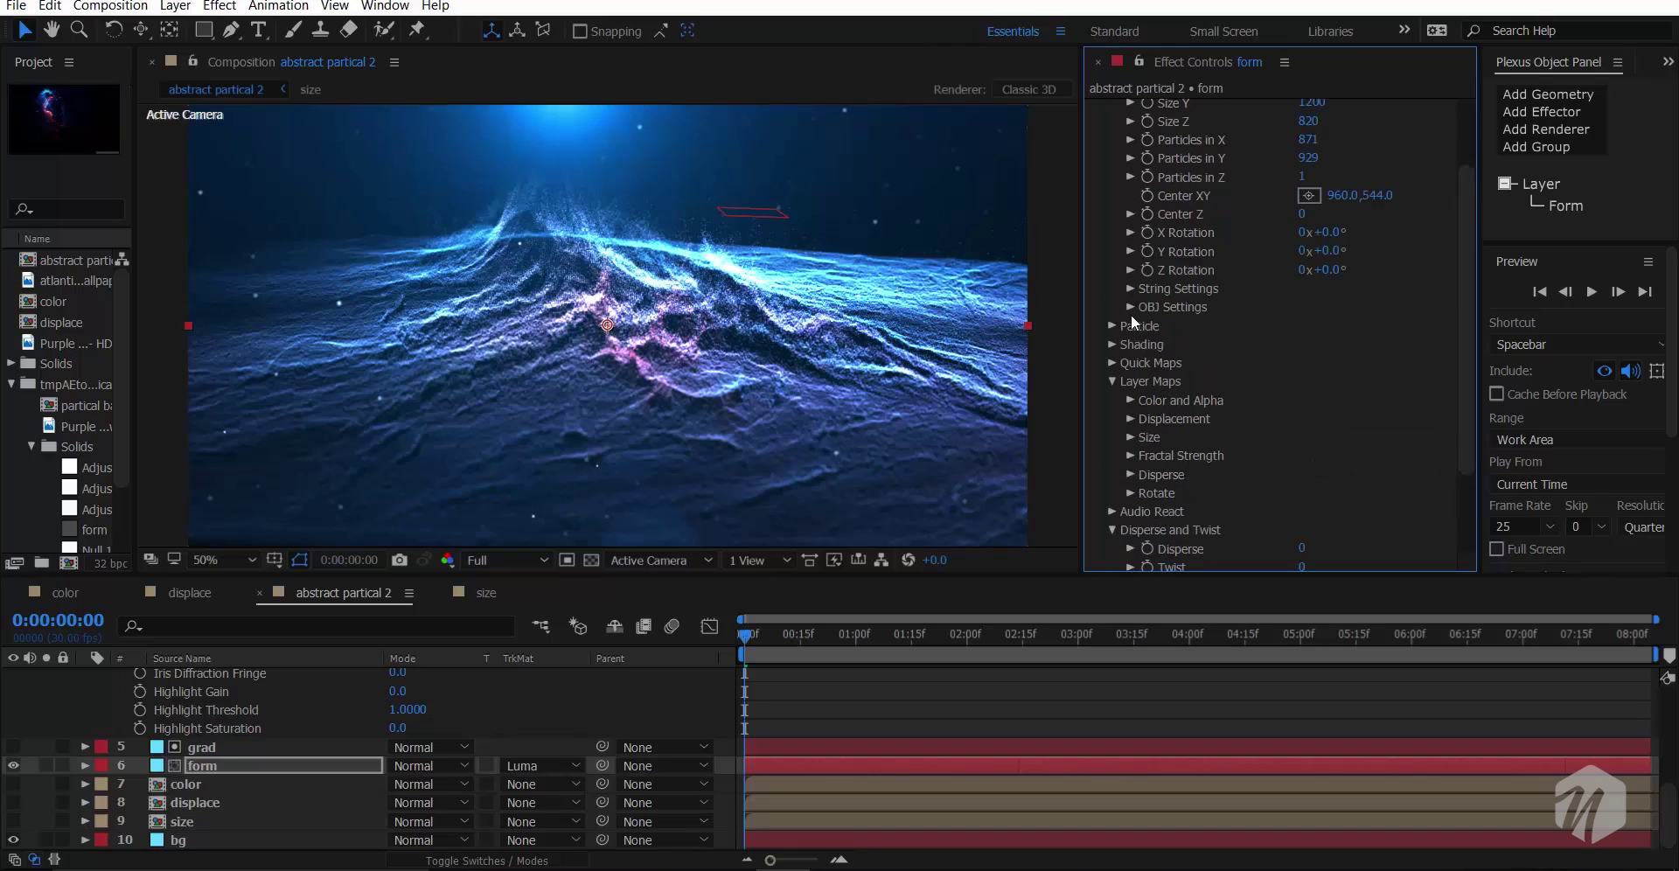
click(1111, 325)
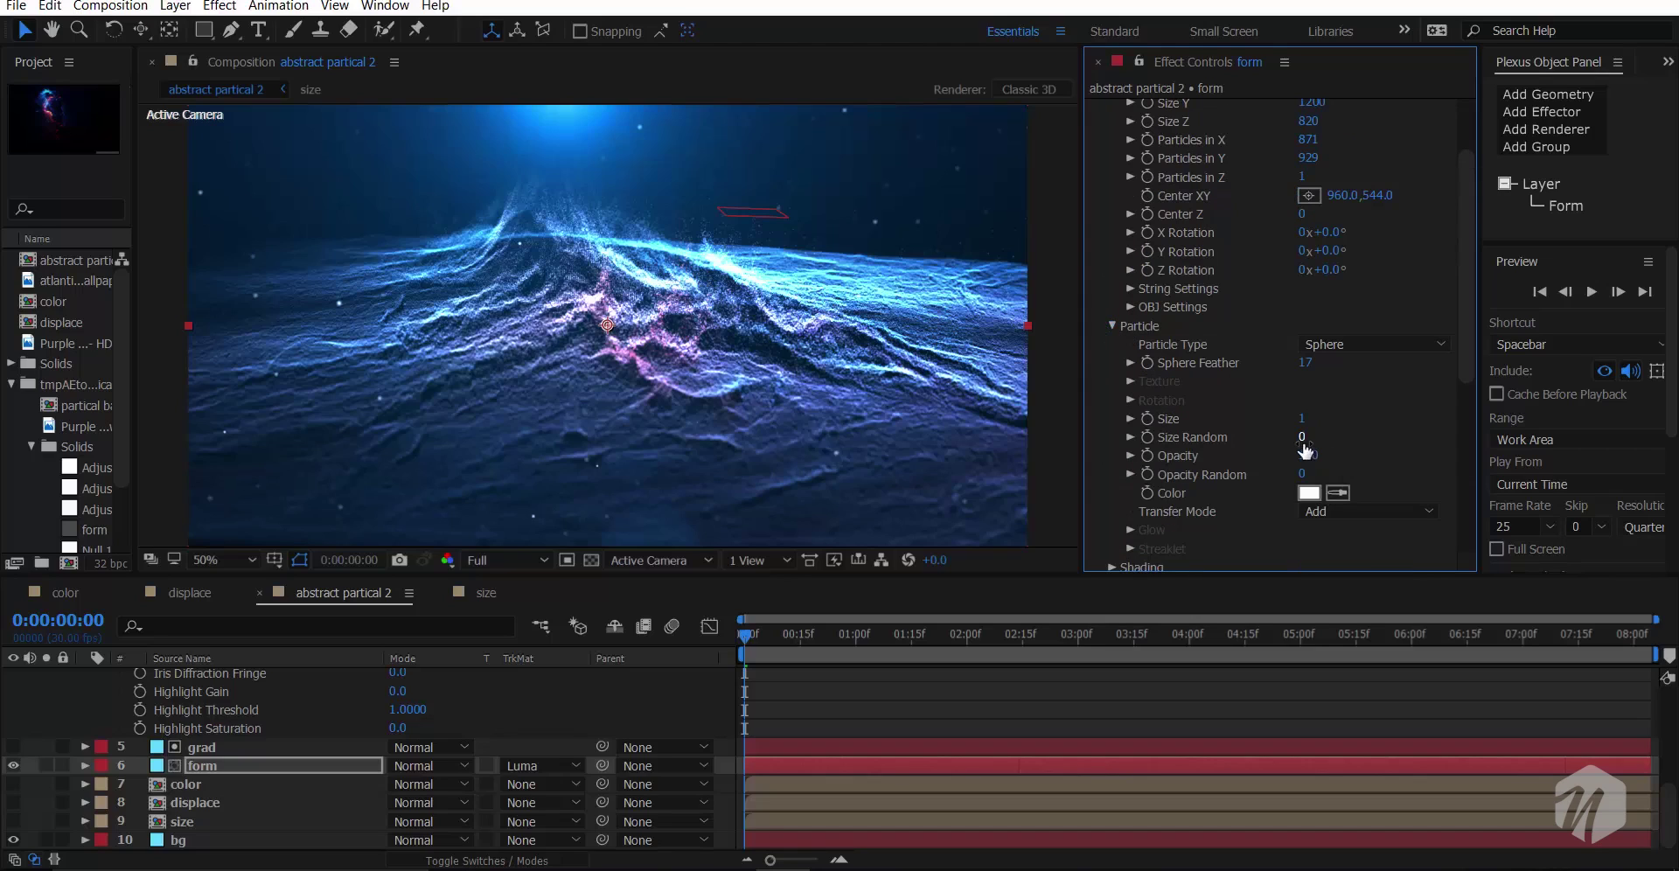
click(1304, 421)
text(.8)
key(Return)
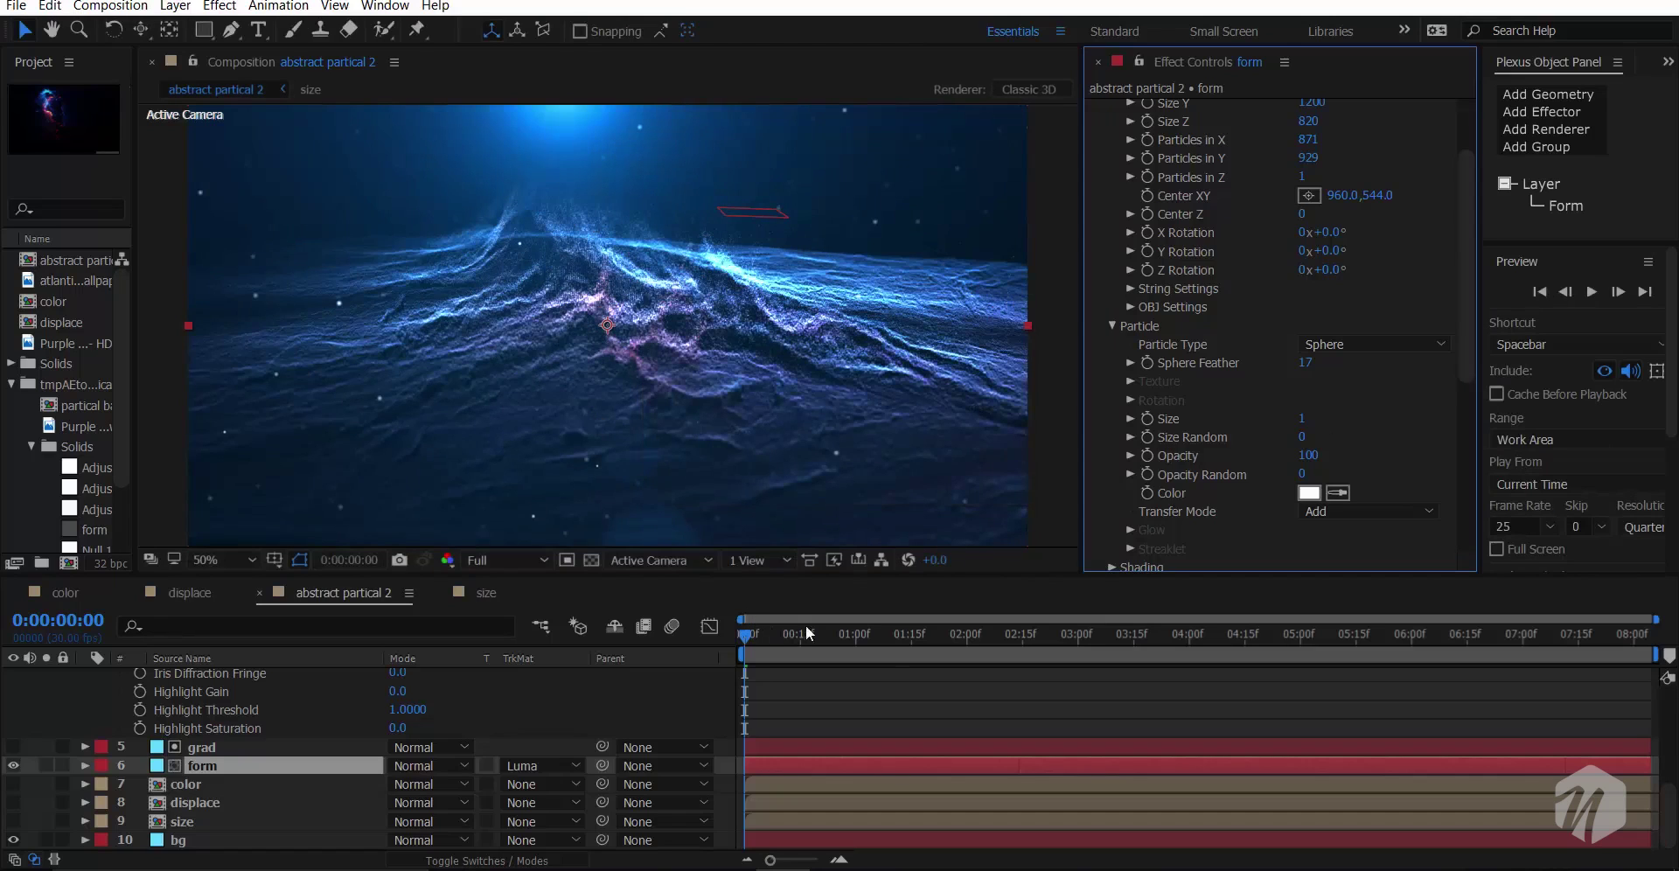
- Set Camera 1's Aperture to 156 pixels and save the project
scroll(329, 743, up, 3)
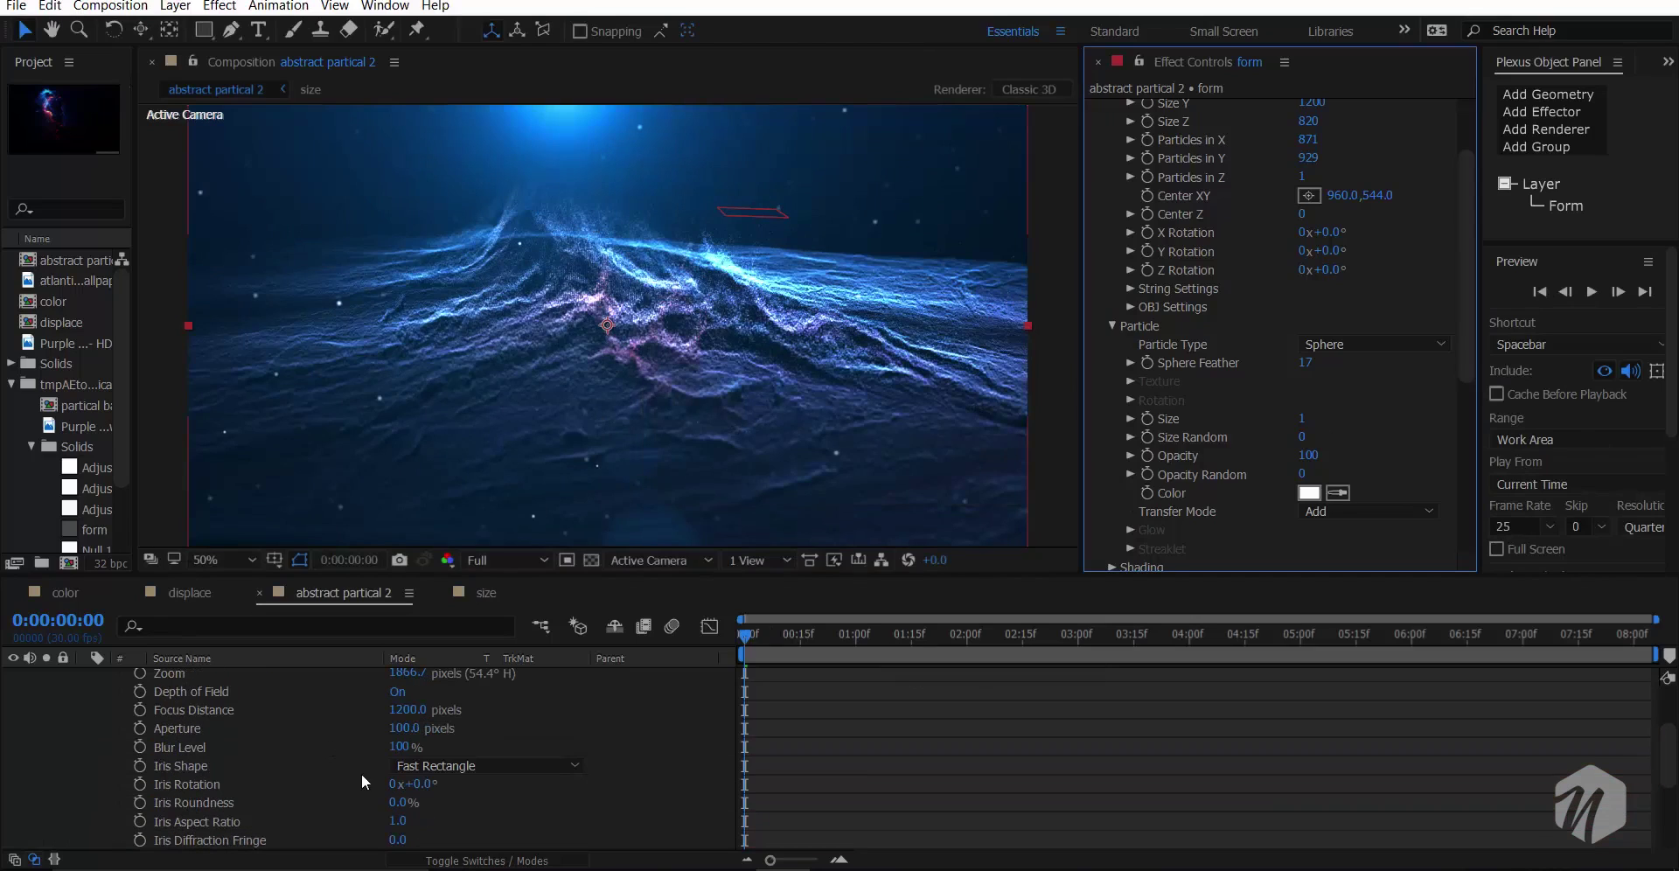
click(405, 729)
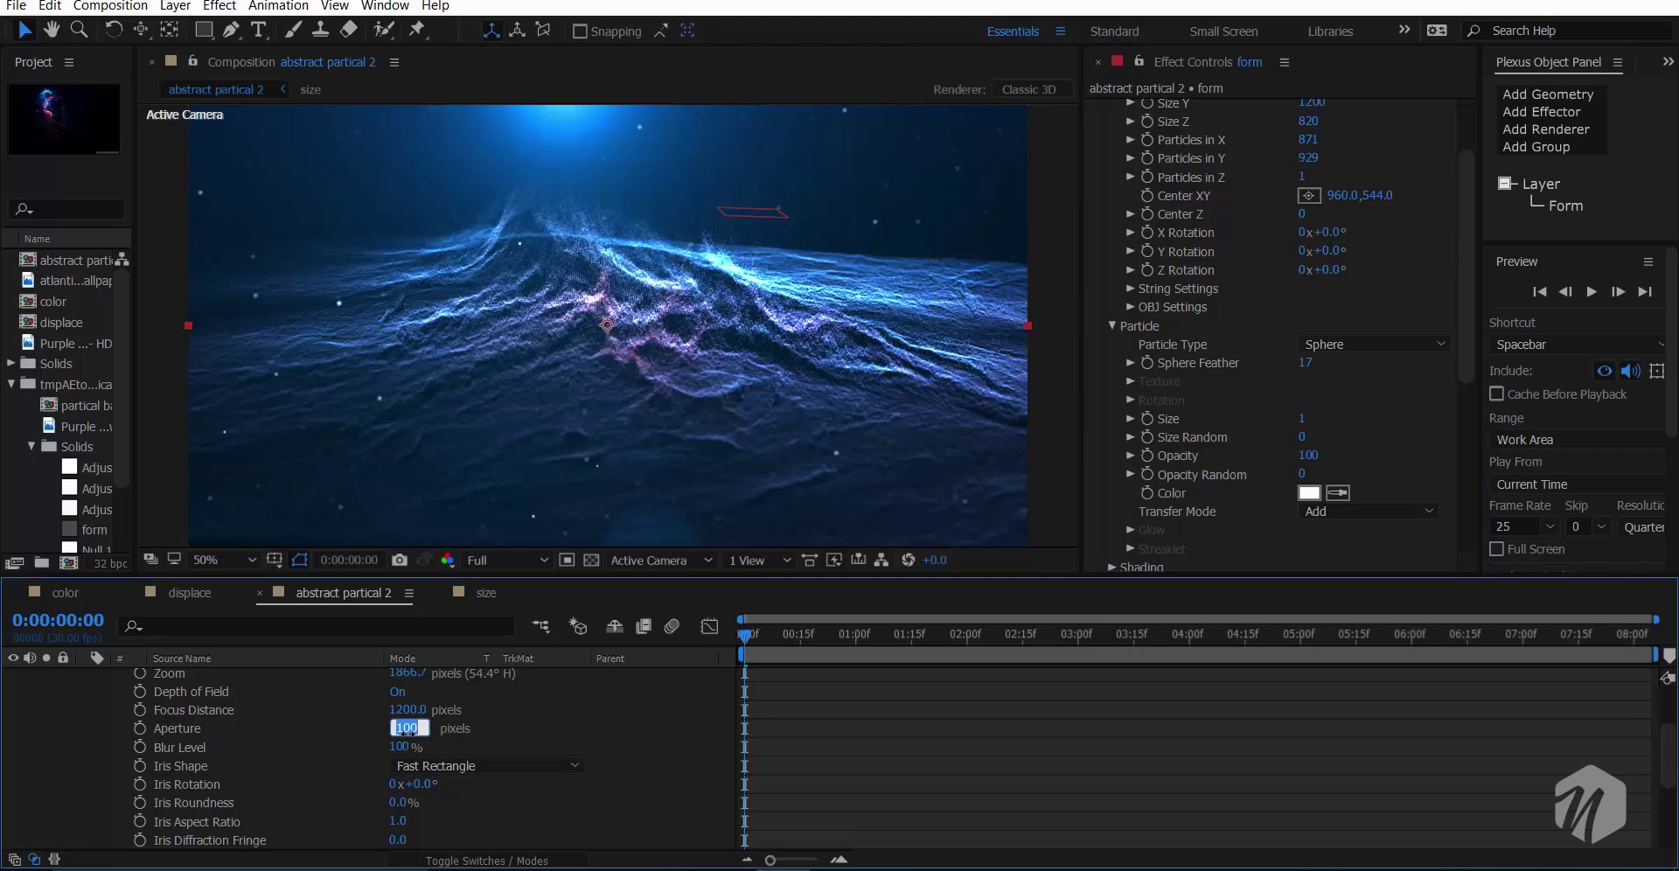
text(156)
key(Return)
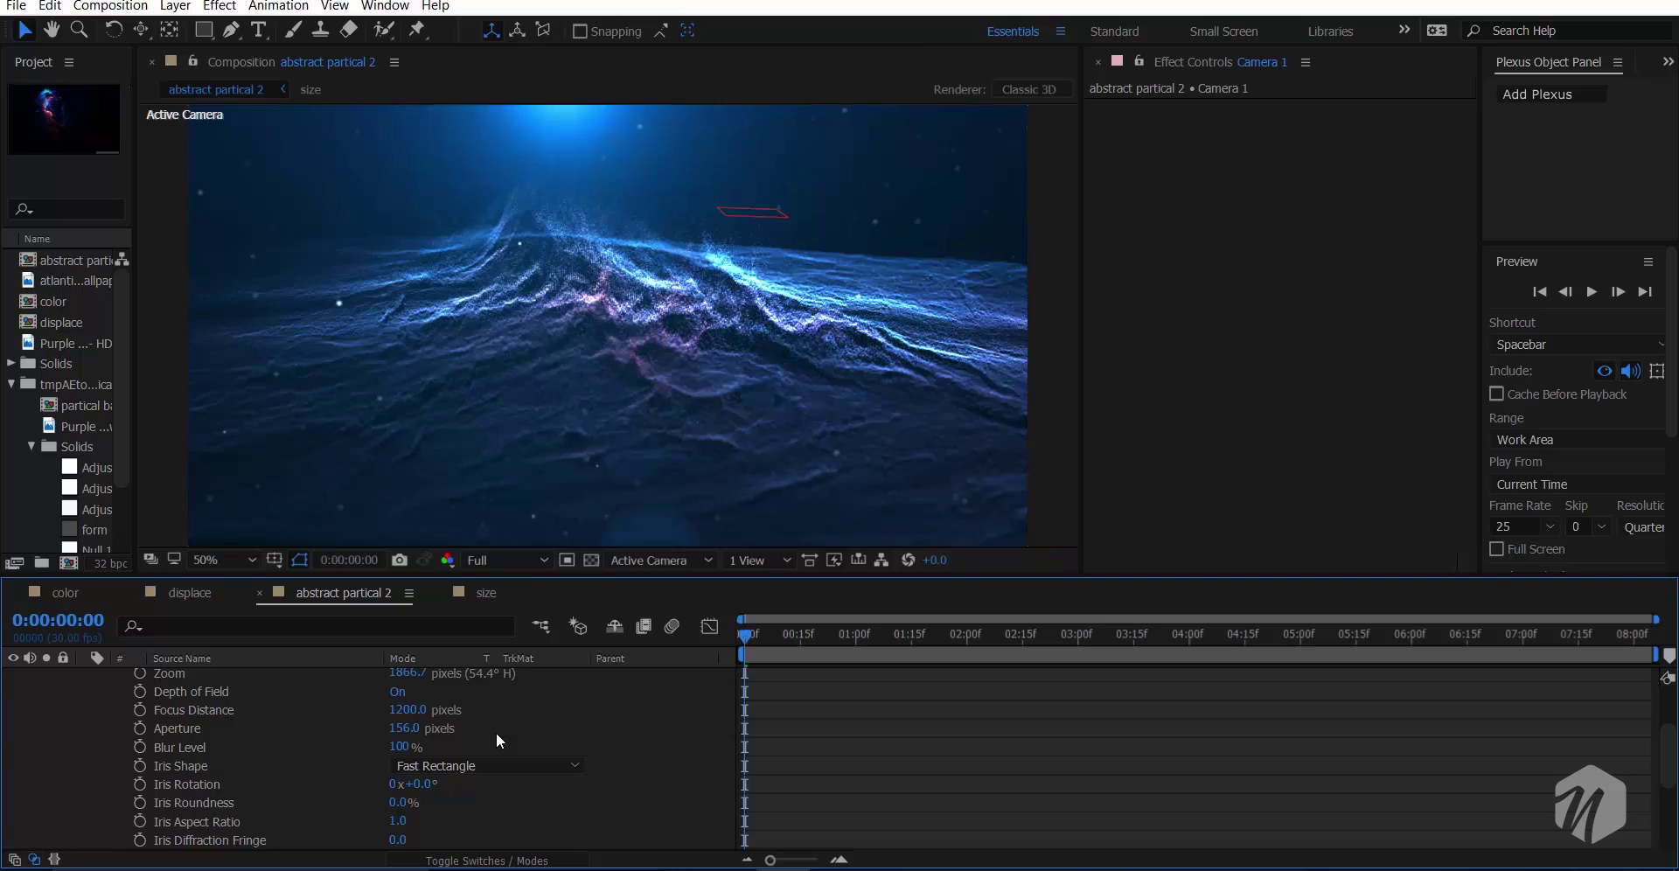
key(ctrl+s)
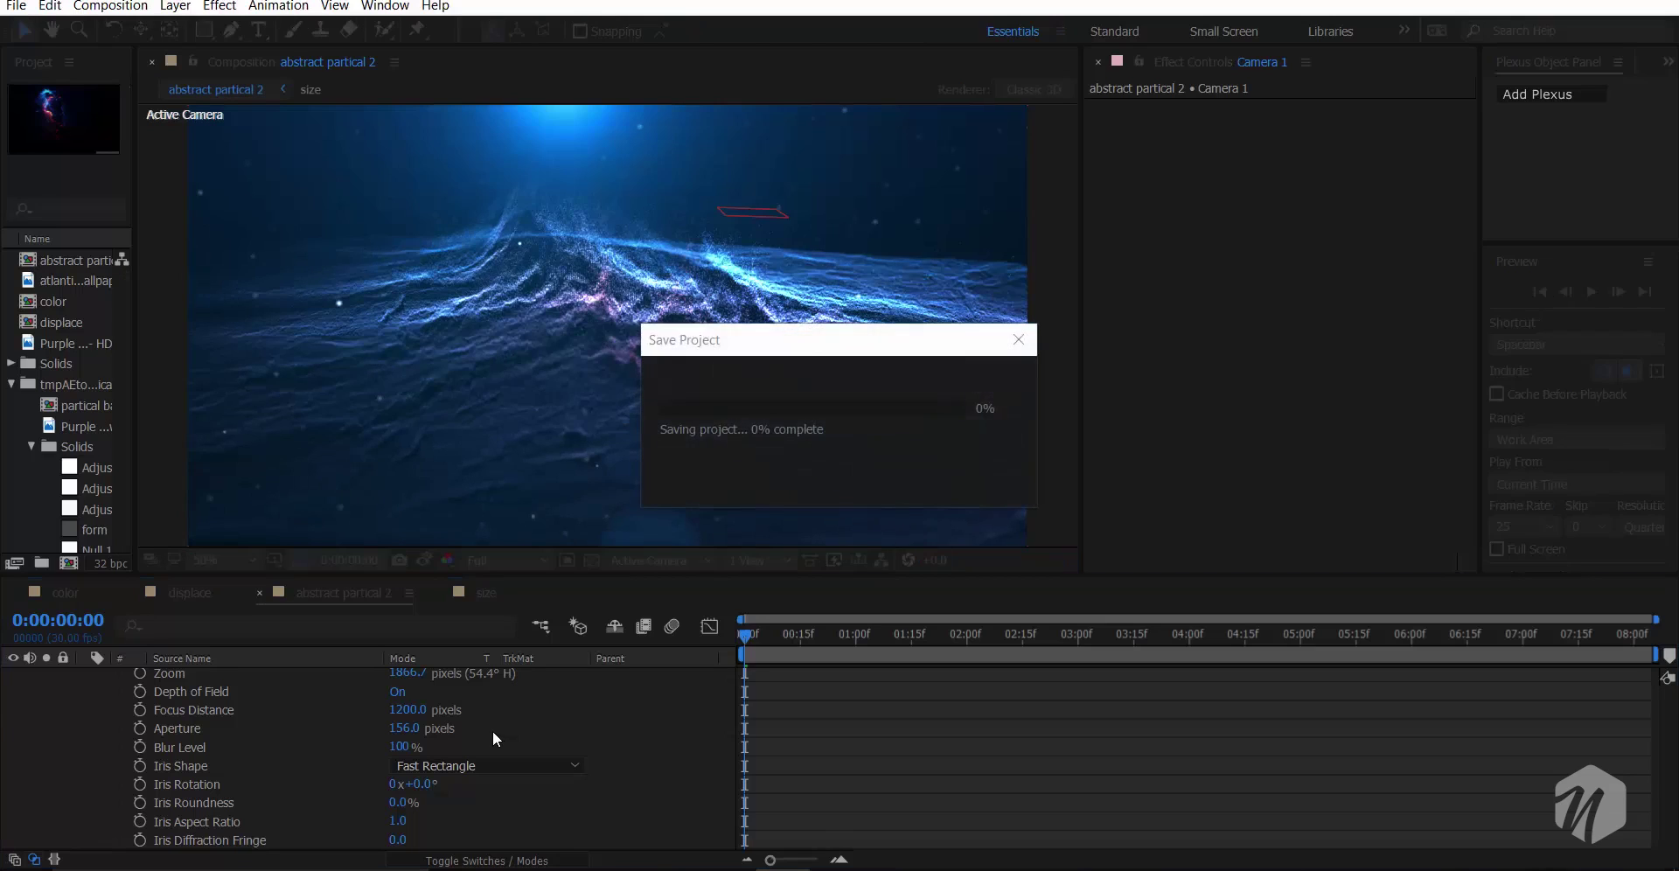
- Start keyframing Camera 1's Focus Distance at the first frame with a value of 600 pixels
click(139, 710)
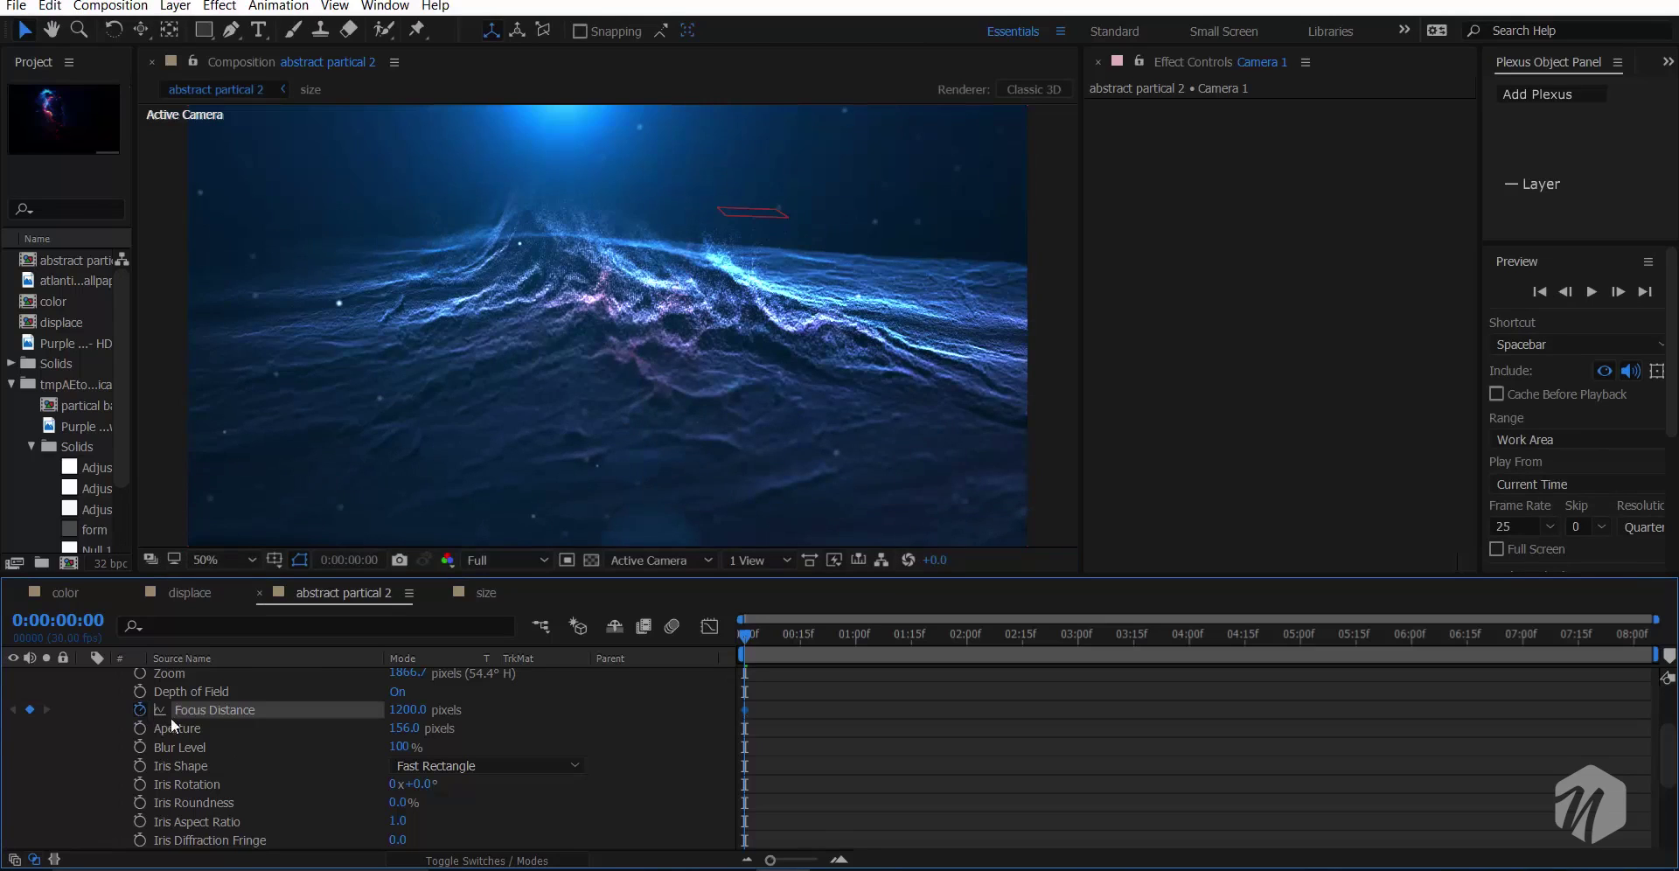
click(411, 709)
text(600)
click(512, 715)
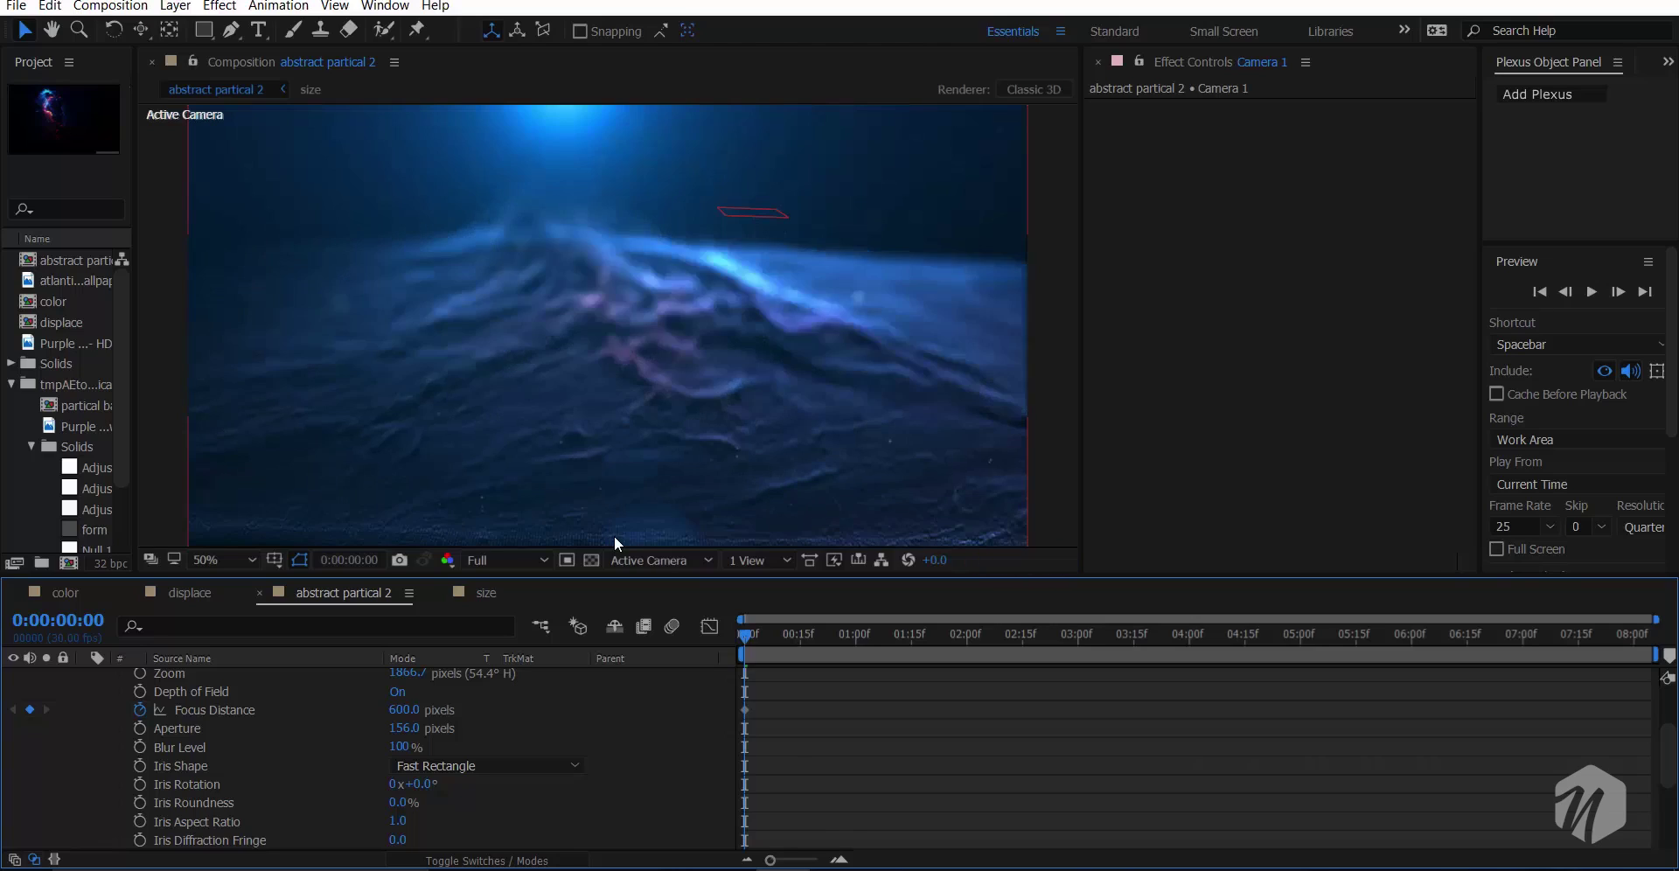
- At 0:00:08:04, keyframe Camera 1's Focus Distance at 1000 pixels and raise that keyframe to 1100 pixels
scroll(611, 502, down, 2)
scroll(645, 401, up, 2)
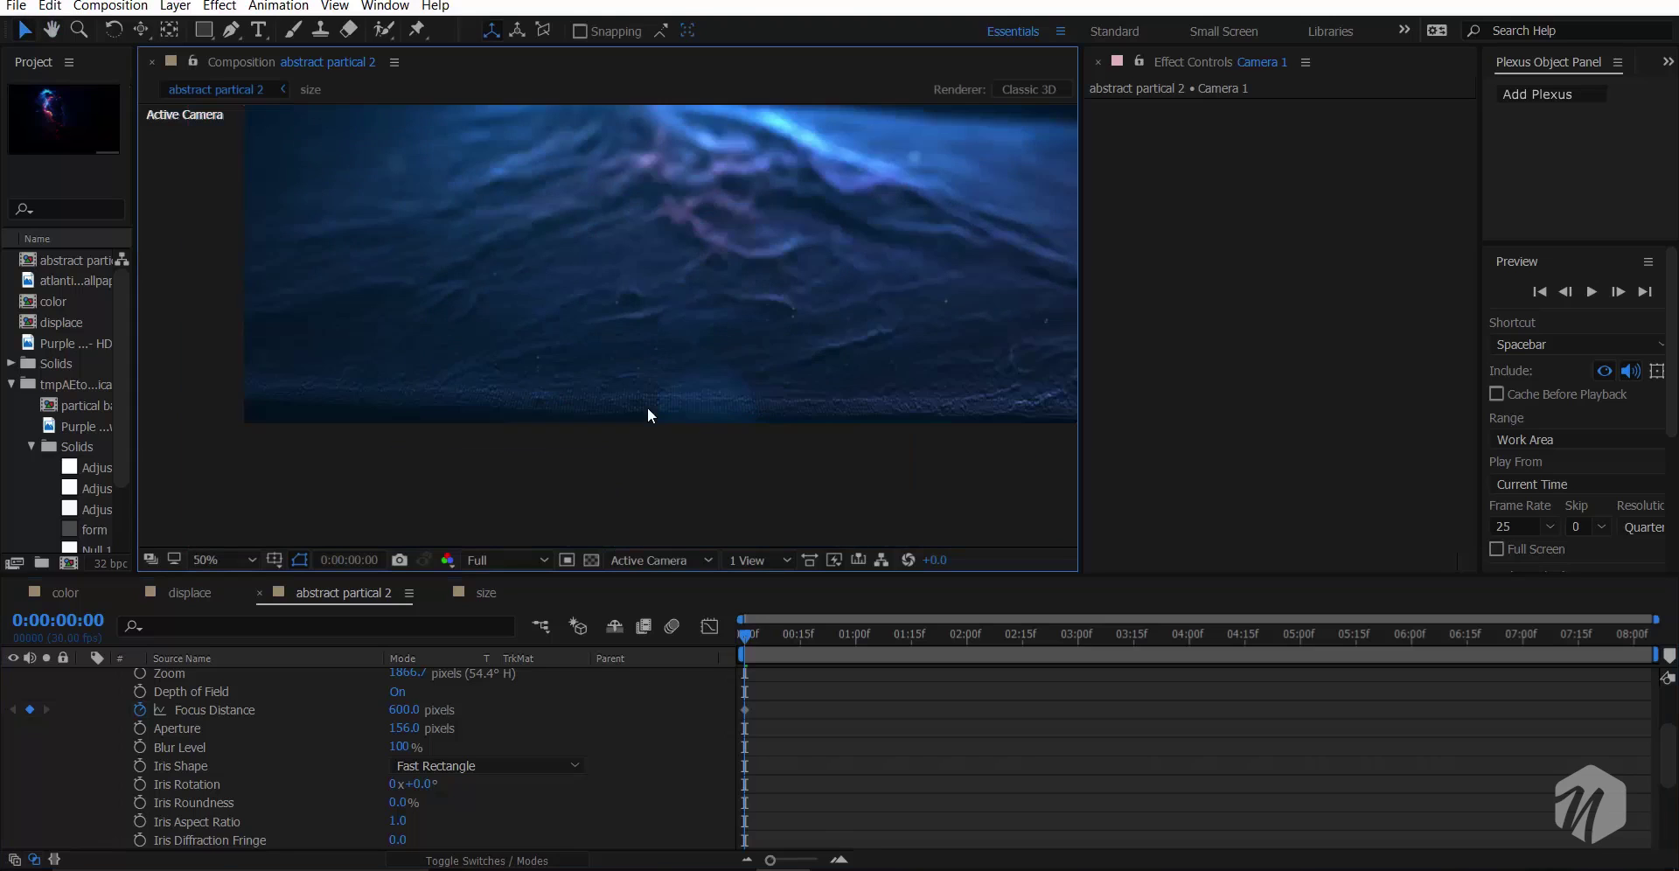
key(h)
drag(685, 345, 662, 468)
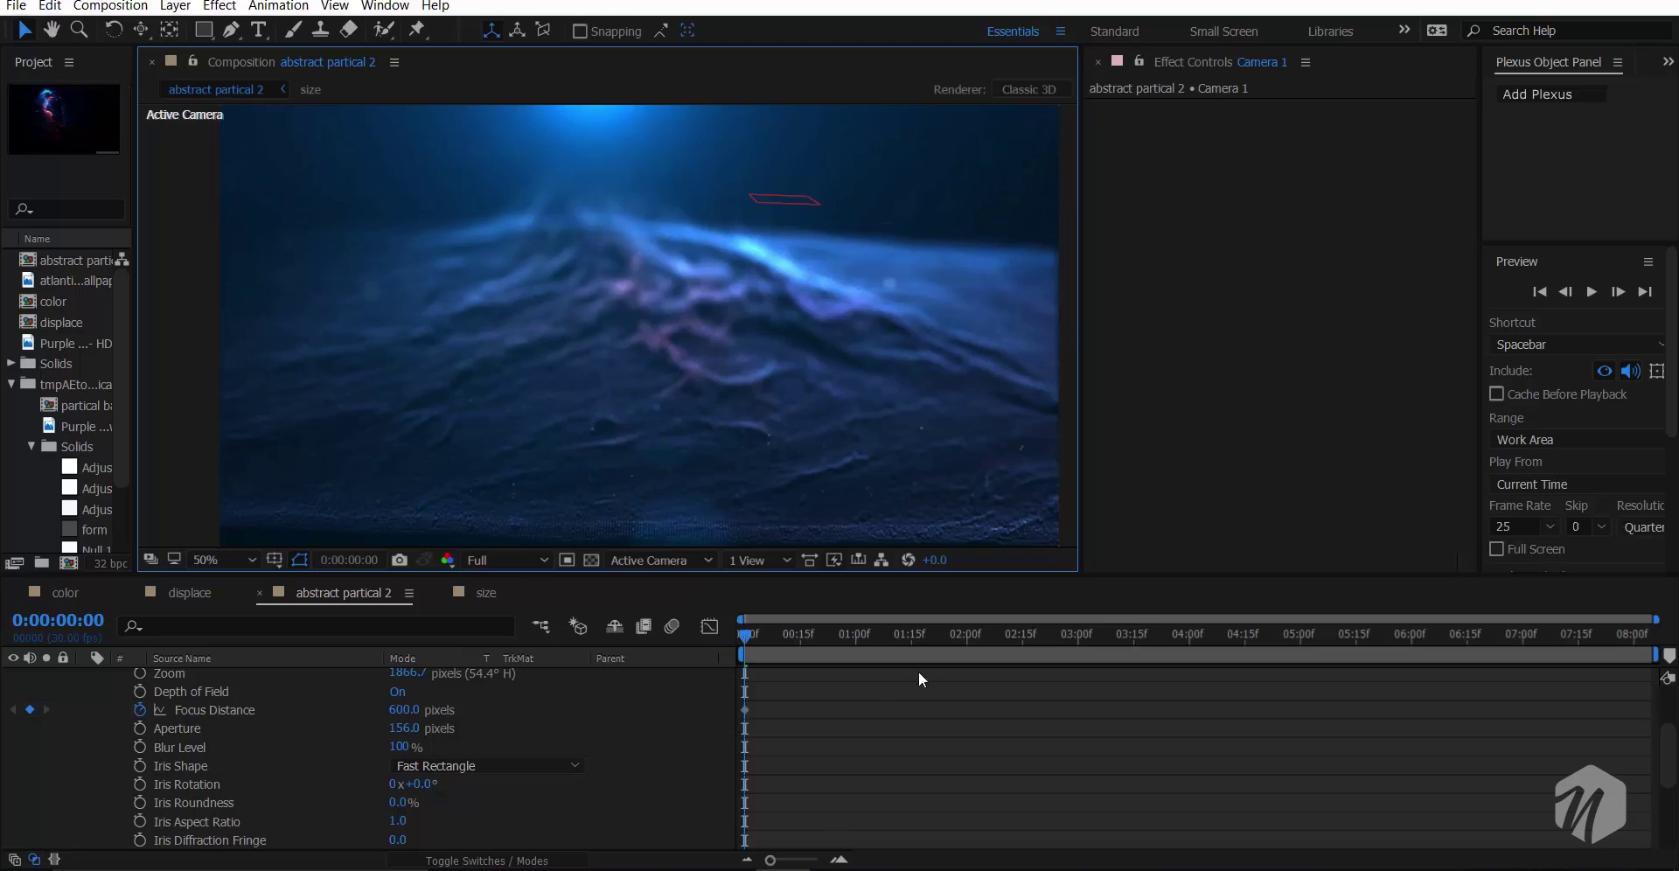
click(1648, 633)
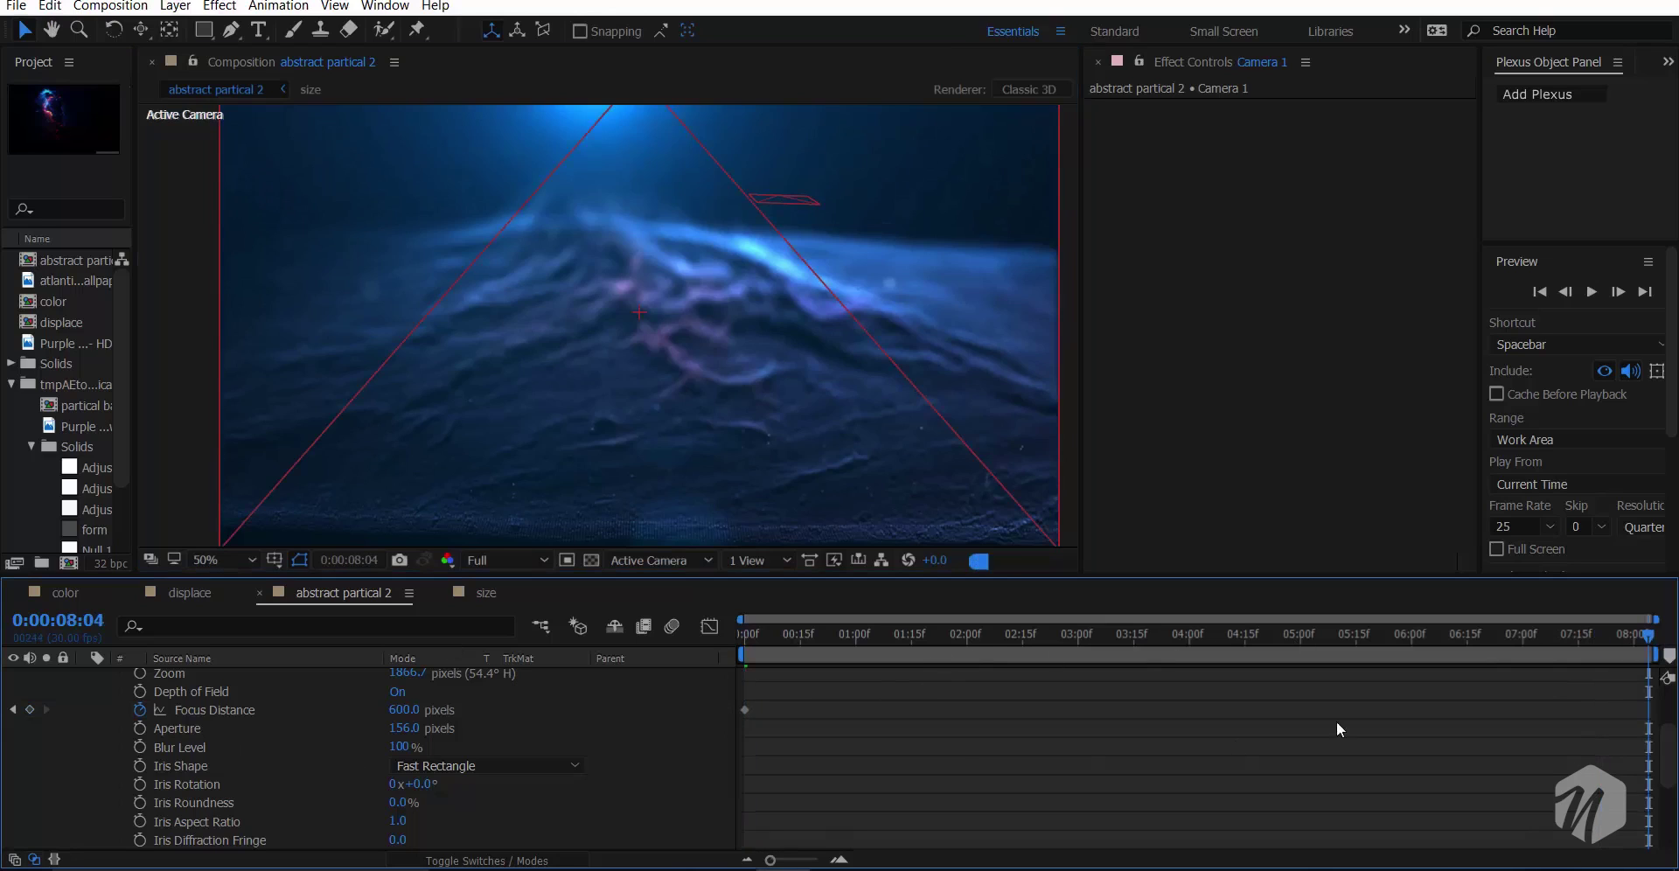
click(404, 710)
text(1000)
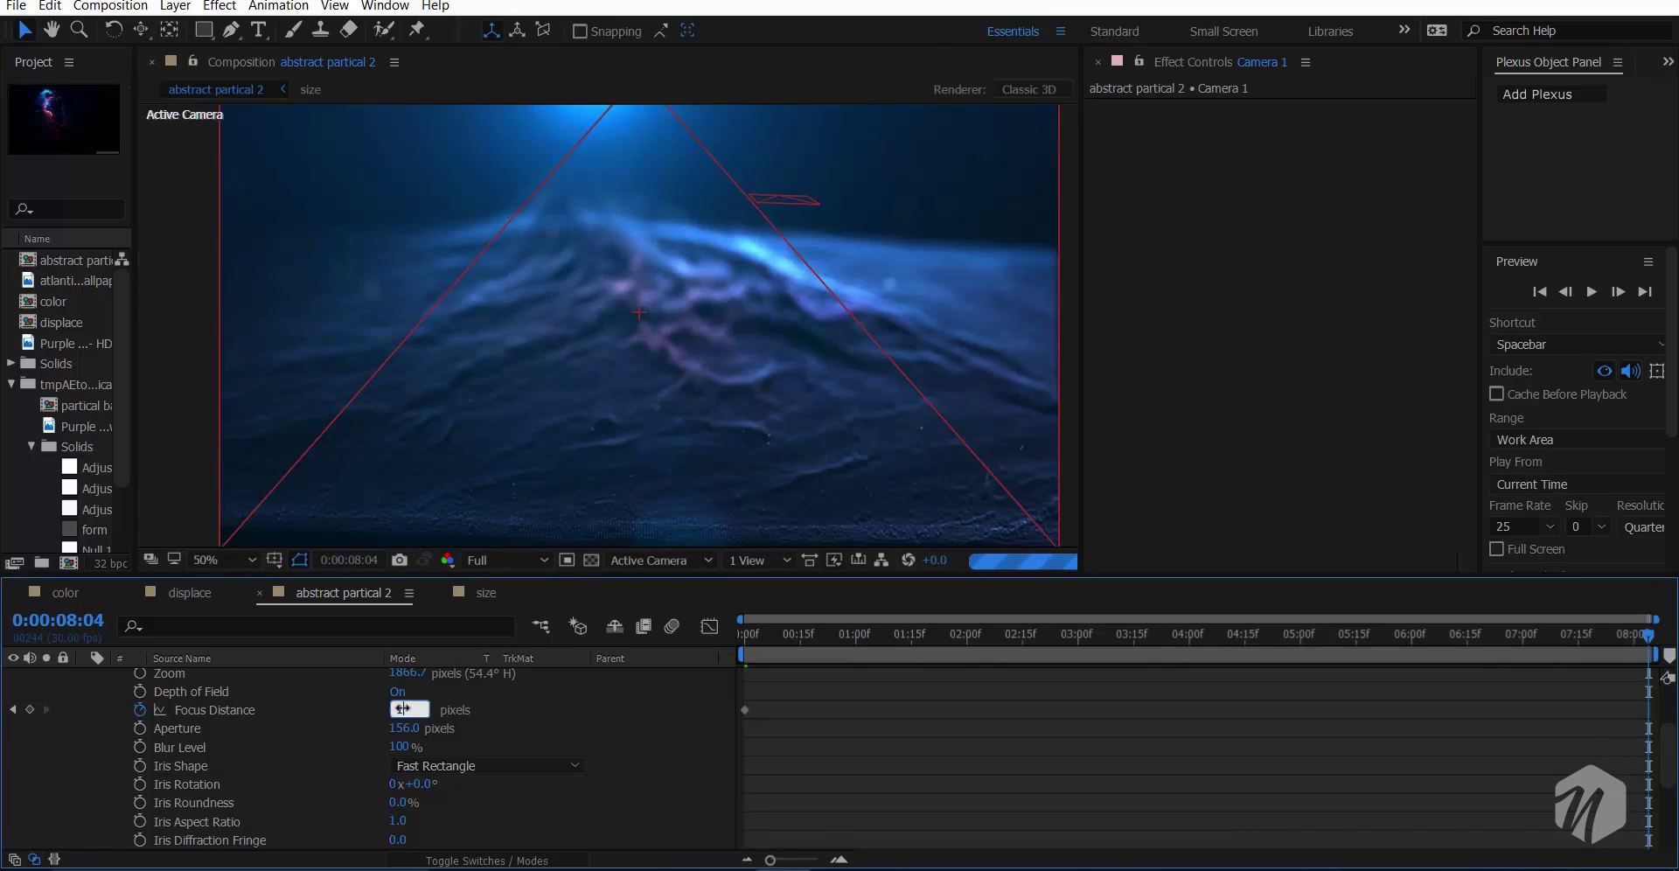
key(Return)
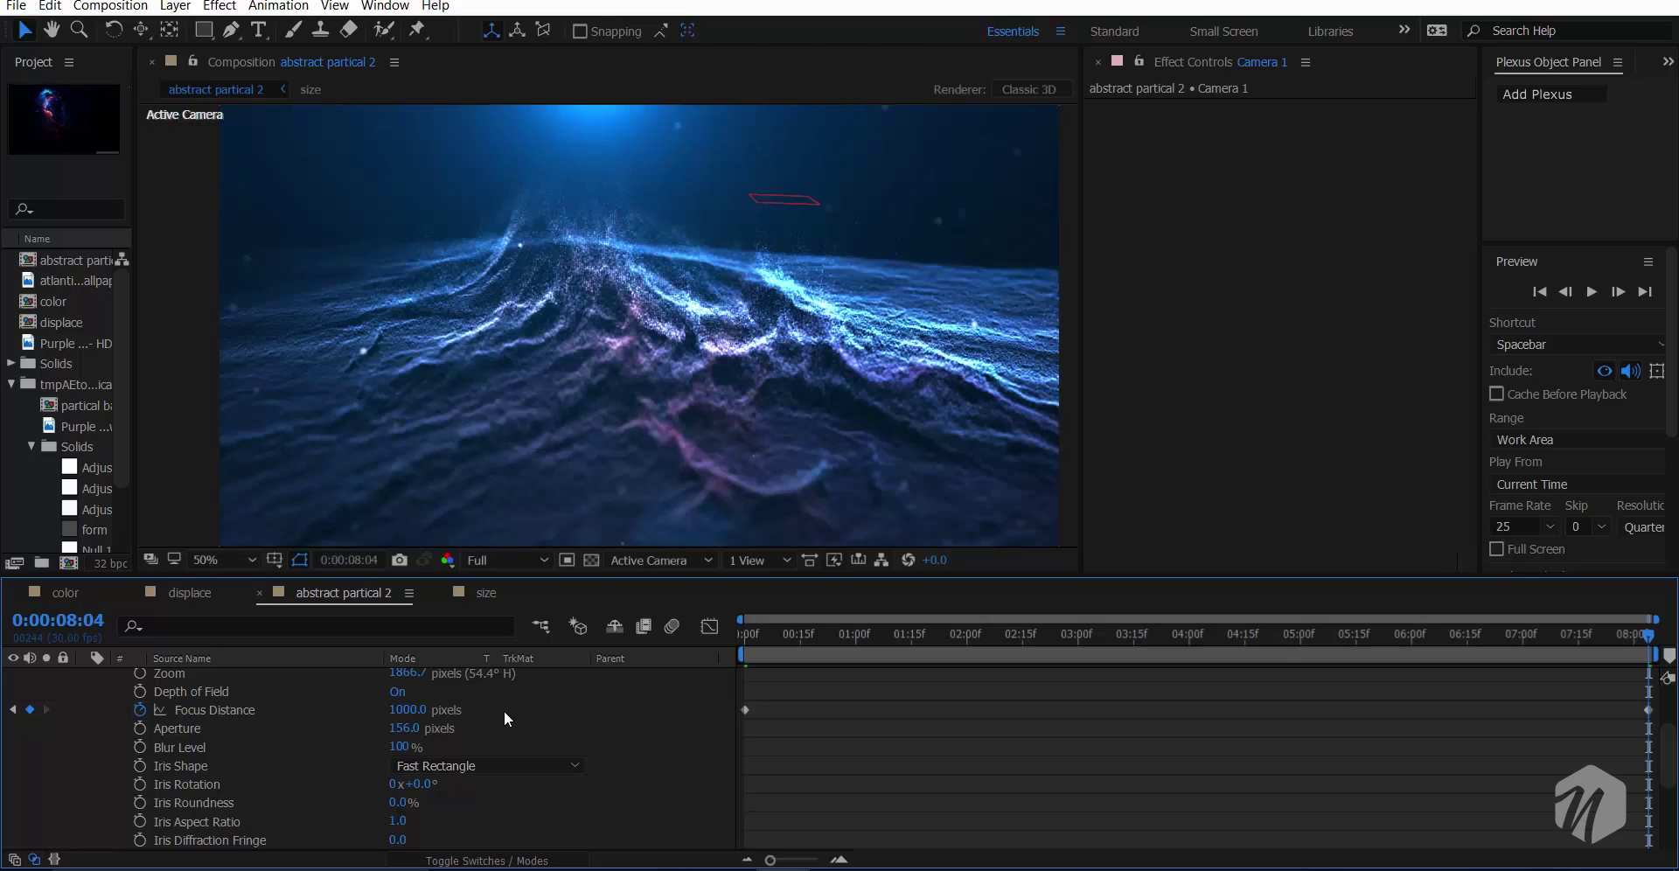
click(398, 710)
text(1100)
key(Return)
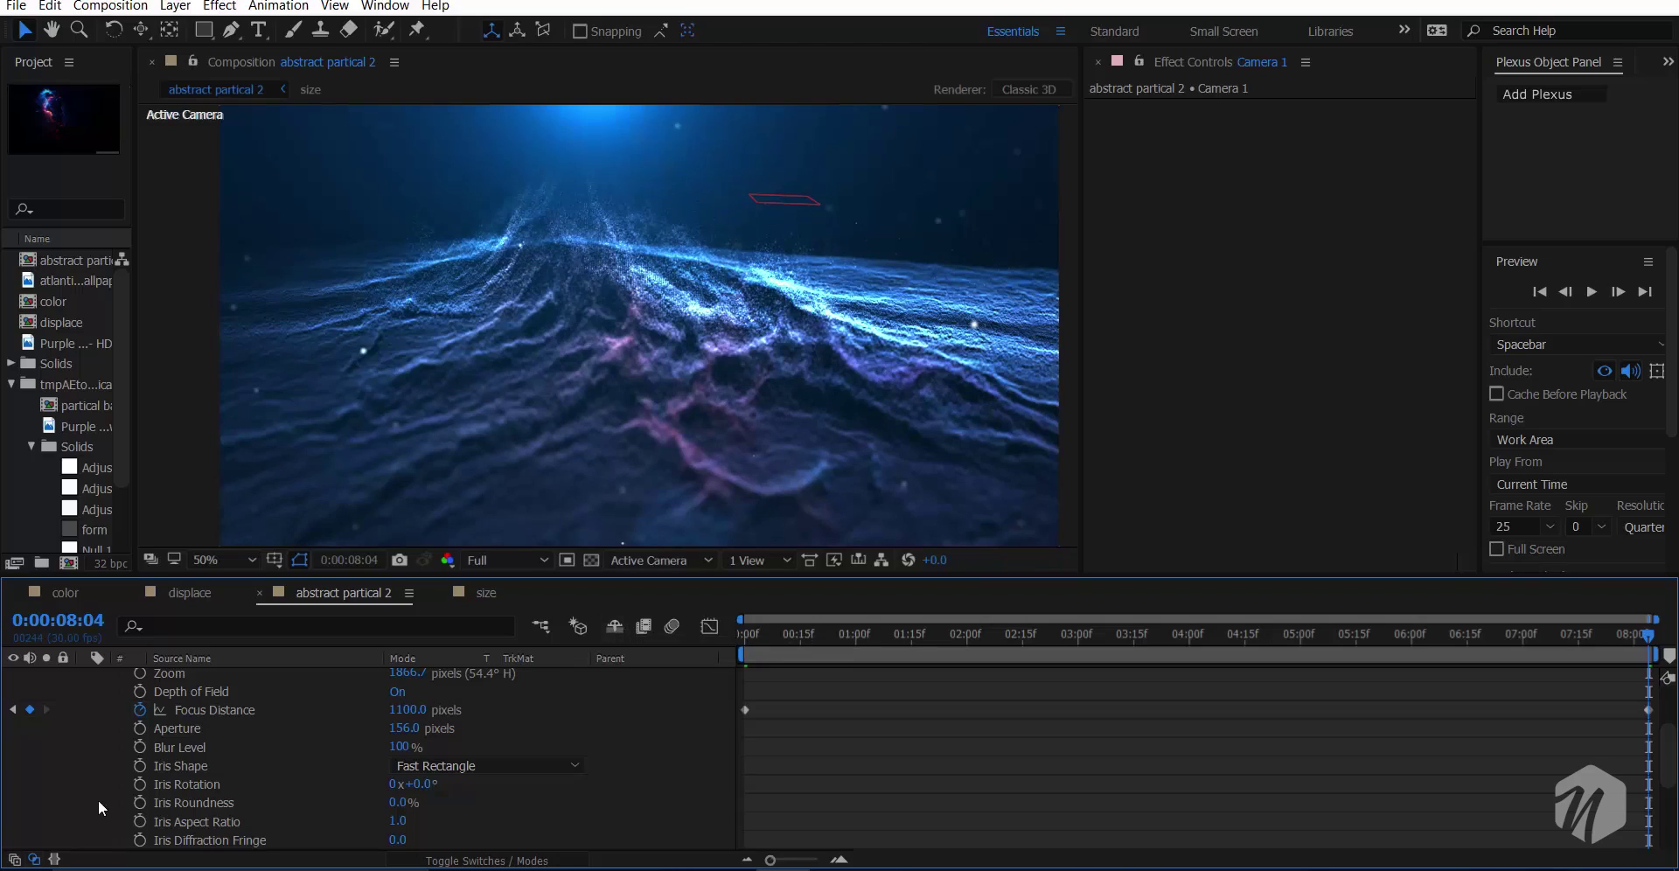
- Add a new adjustment layer at the top of the abstract partical 2 composition
scroll(79, 770, up, 5)
click(81, 732)
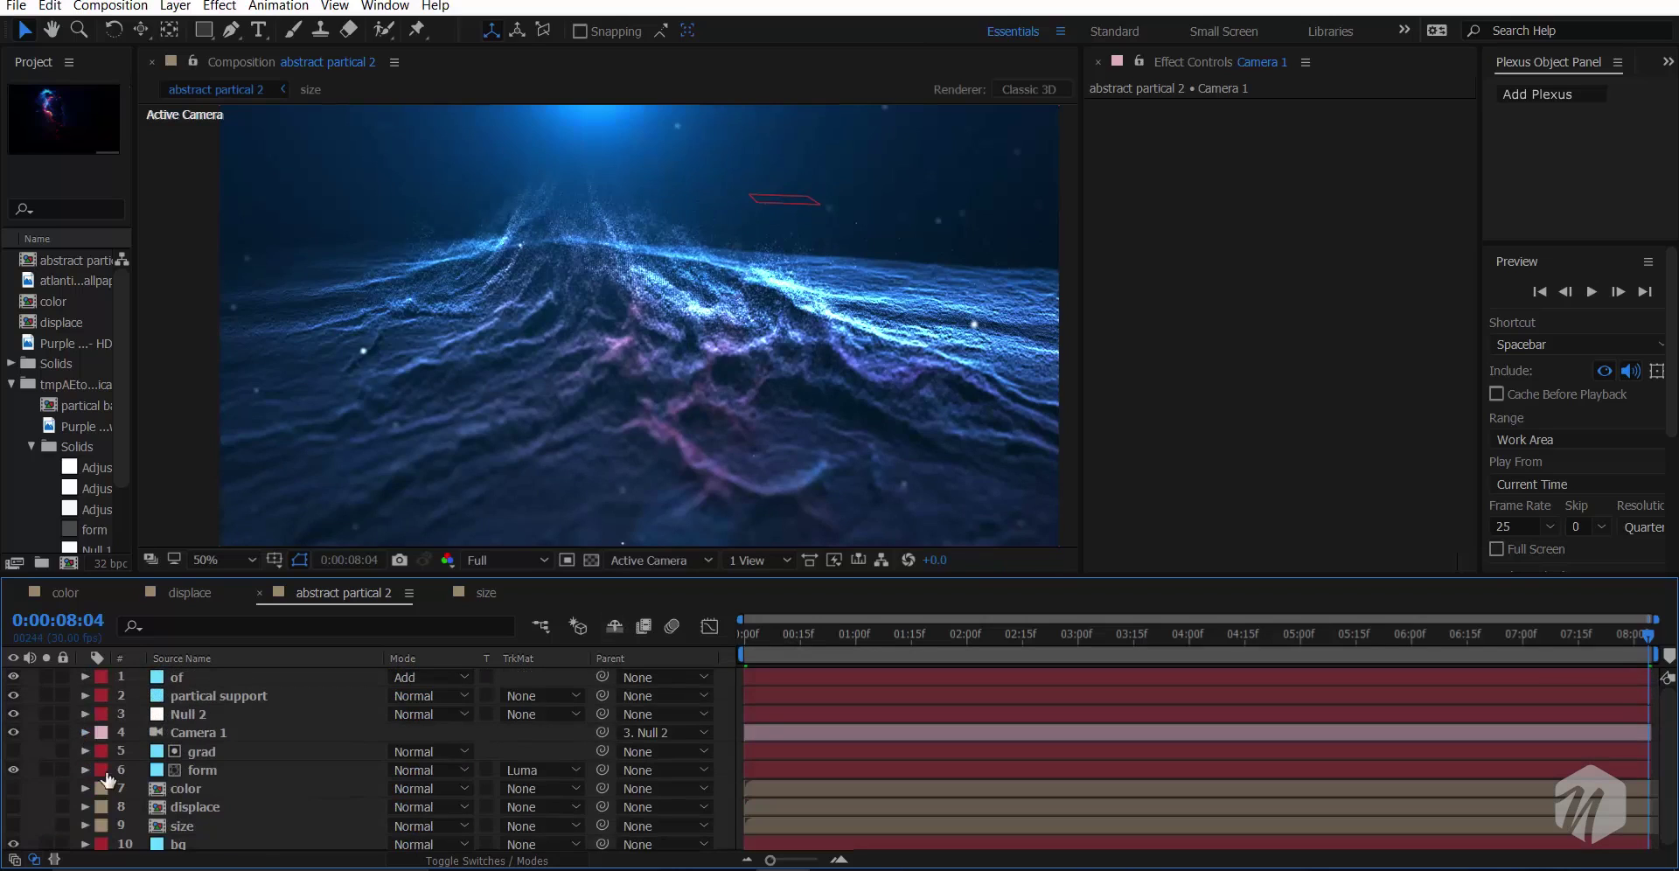
key(grave)
right_click(149, 786)
mouse_move(263, 607)
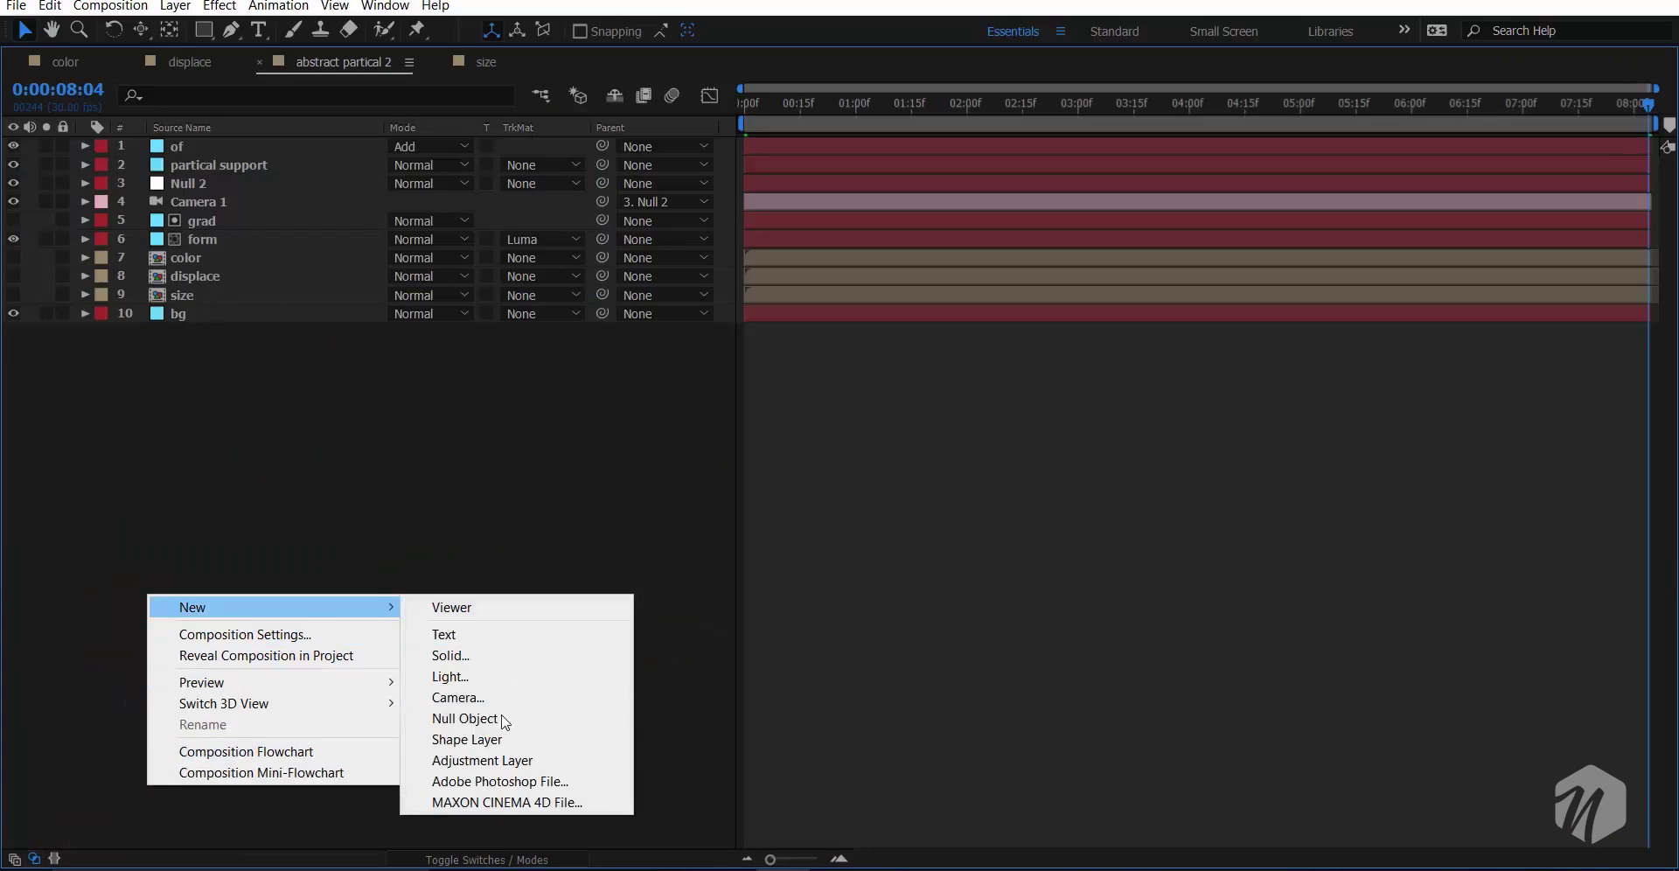
click(514, 761)
key(grave)
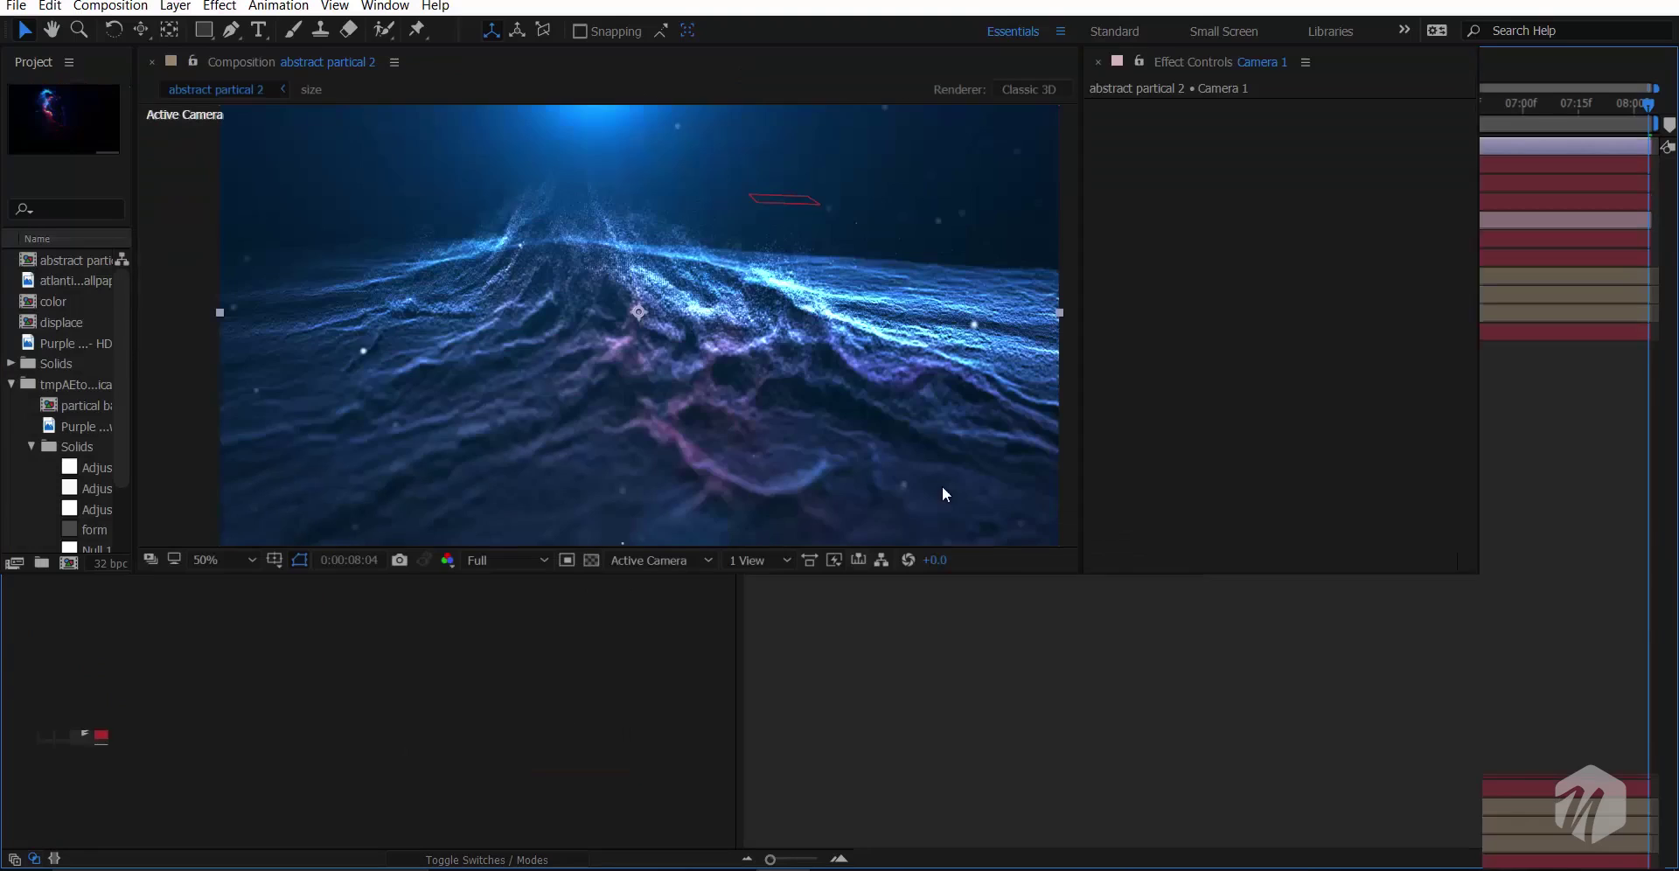
- Apply the Tint effect to the new adjustment layer
key(ctrl+space)
text(titn)
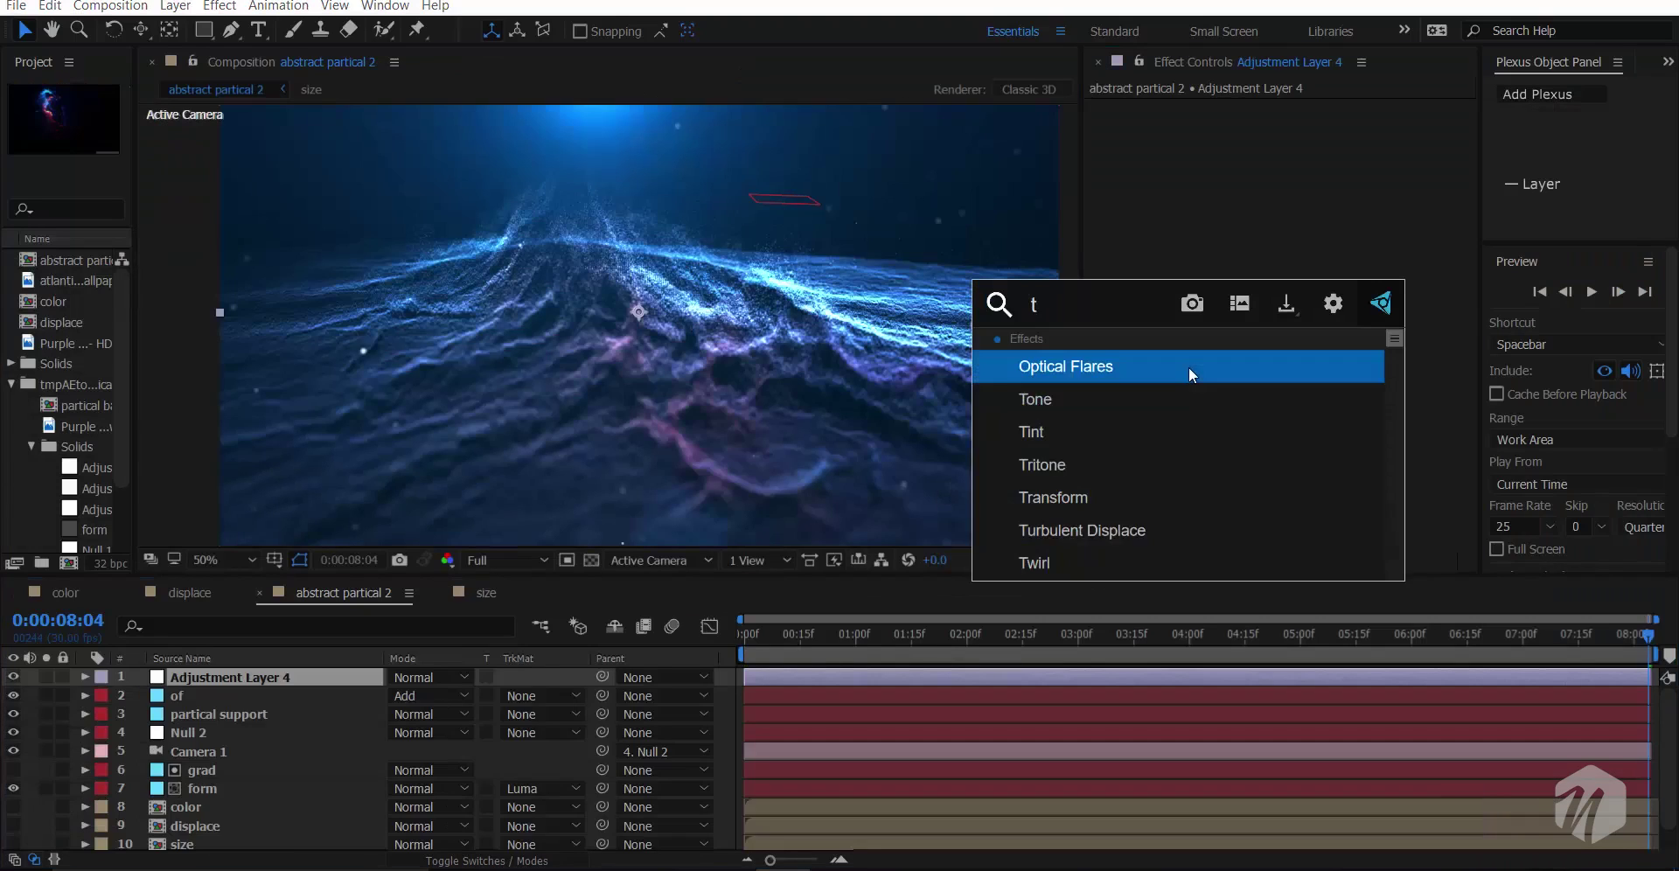
key(BackSpace)
key(BackSpace)
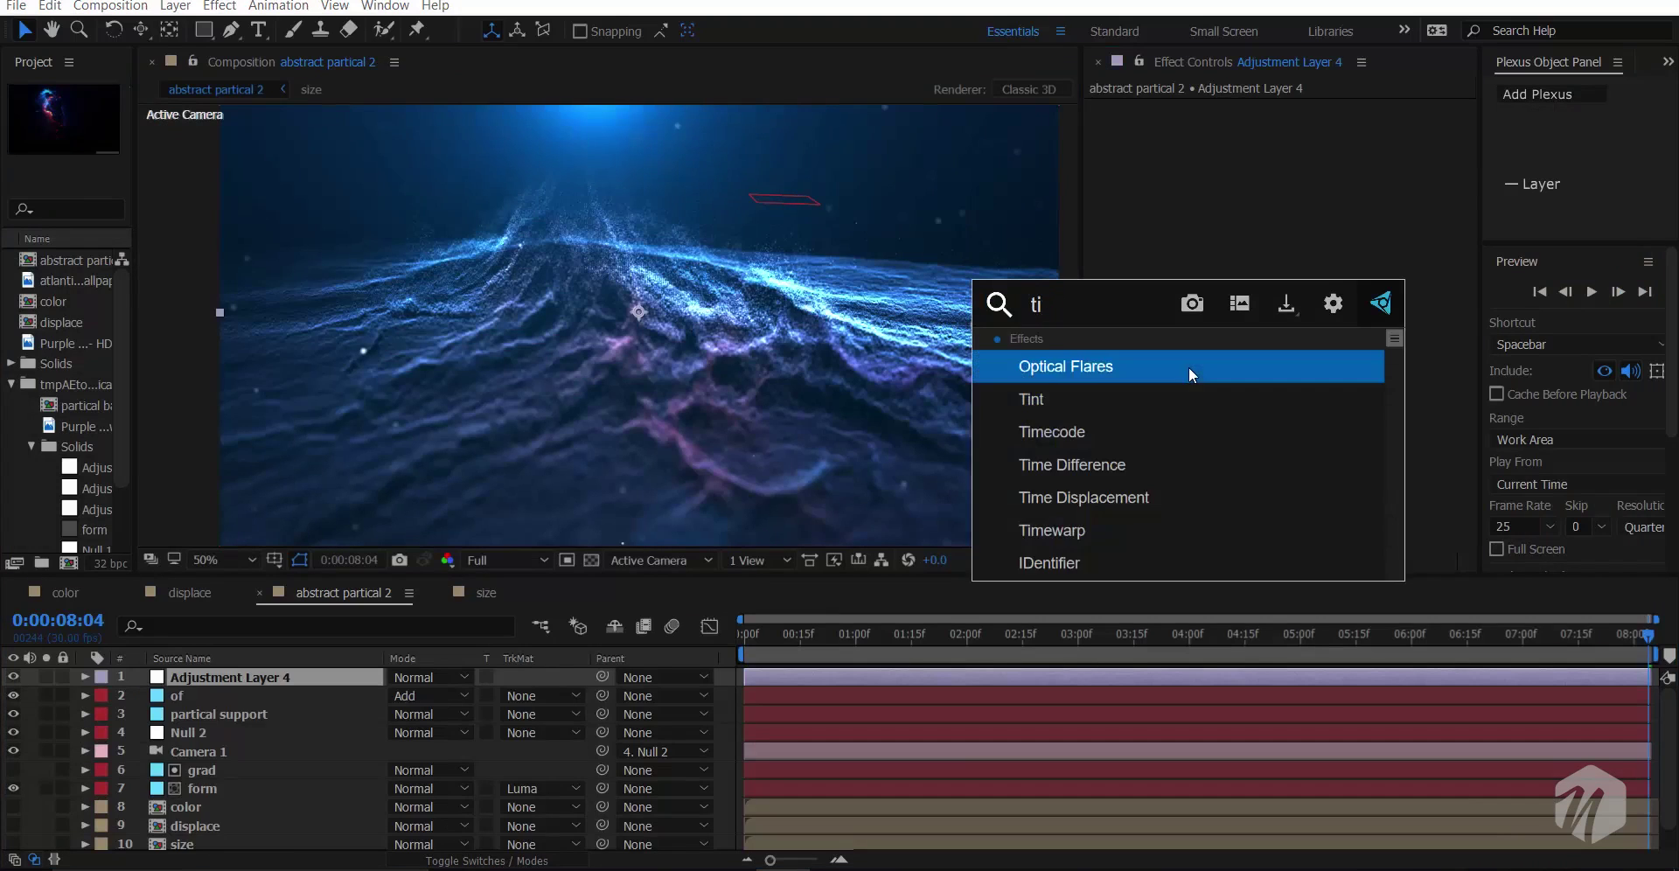
text(n)
key(Return)
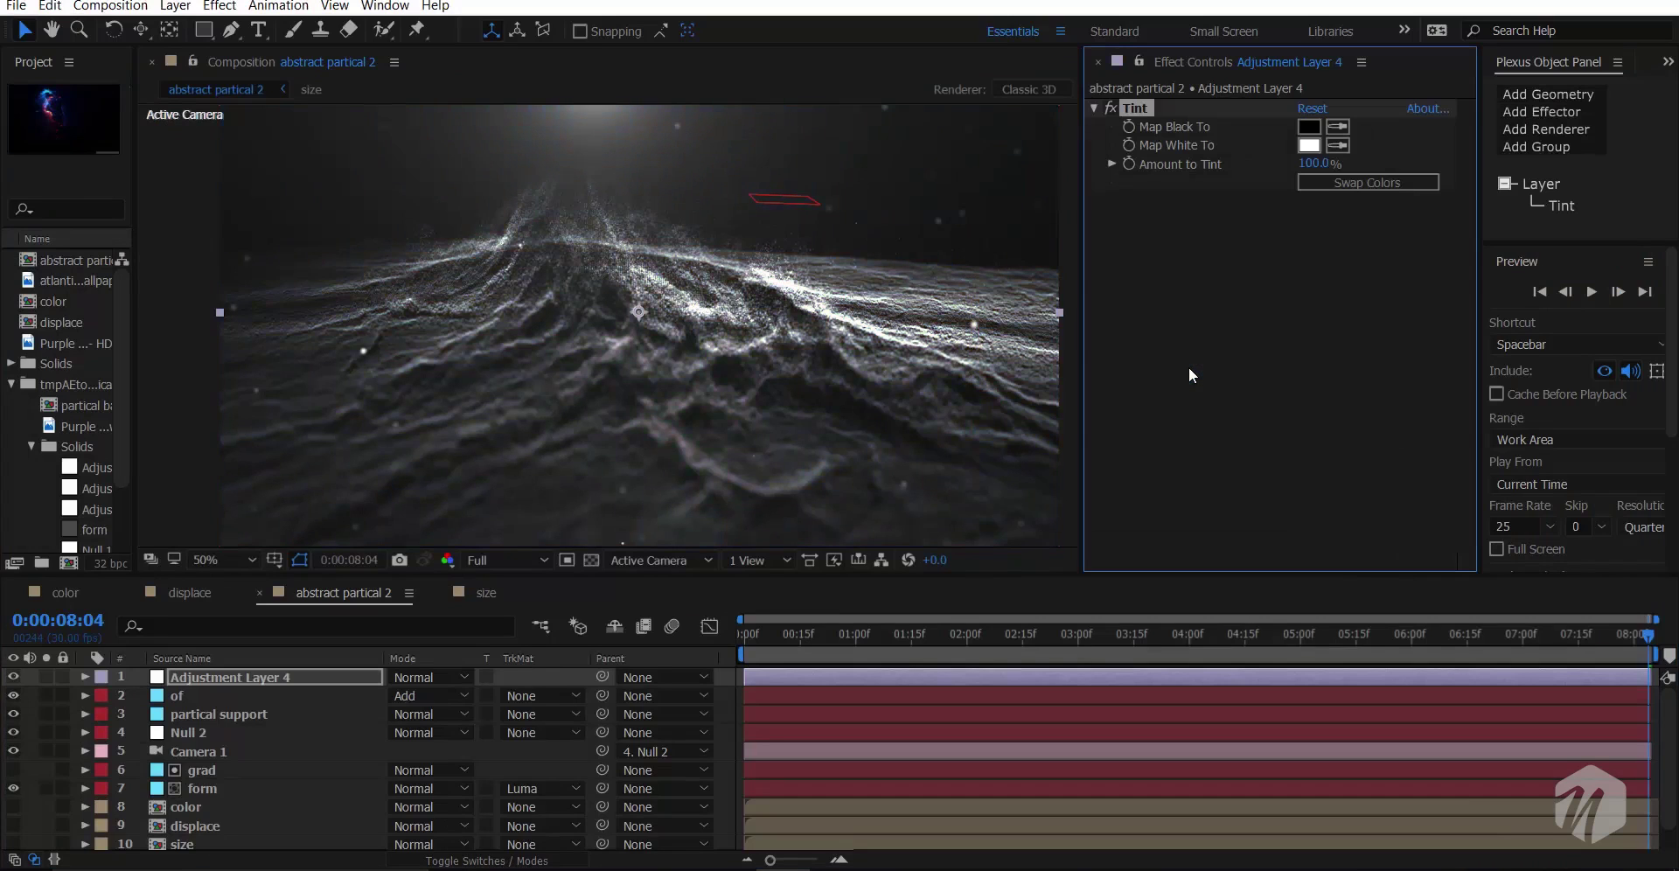
- Set the Tint effect's Map White To color to bright blue 2CA4FF
click(1310, 146)
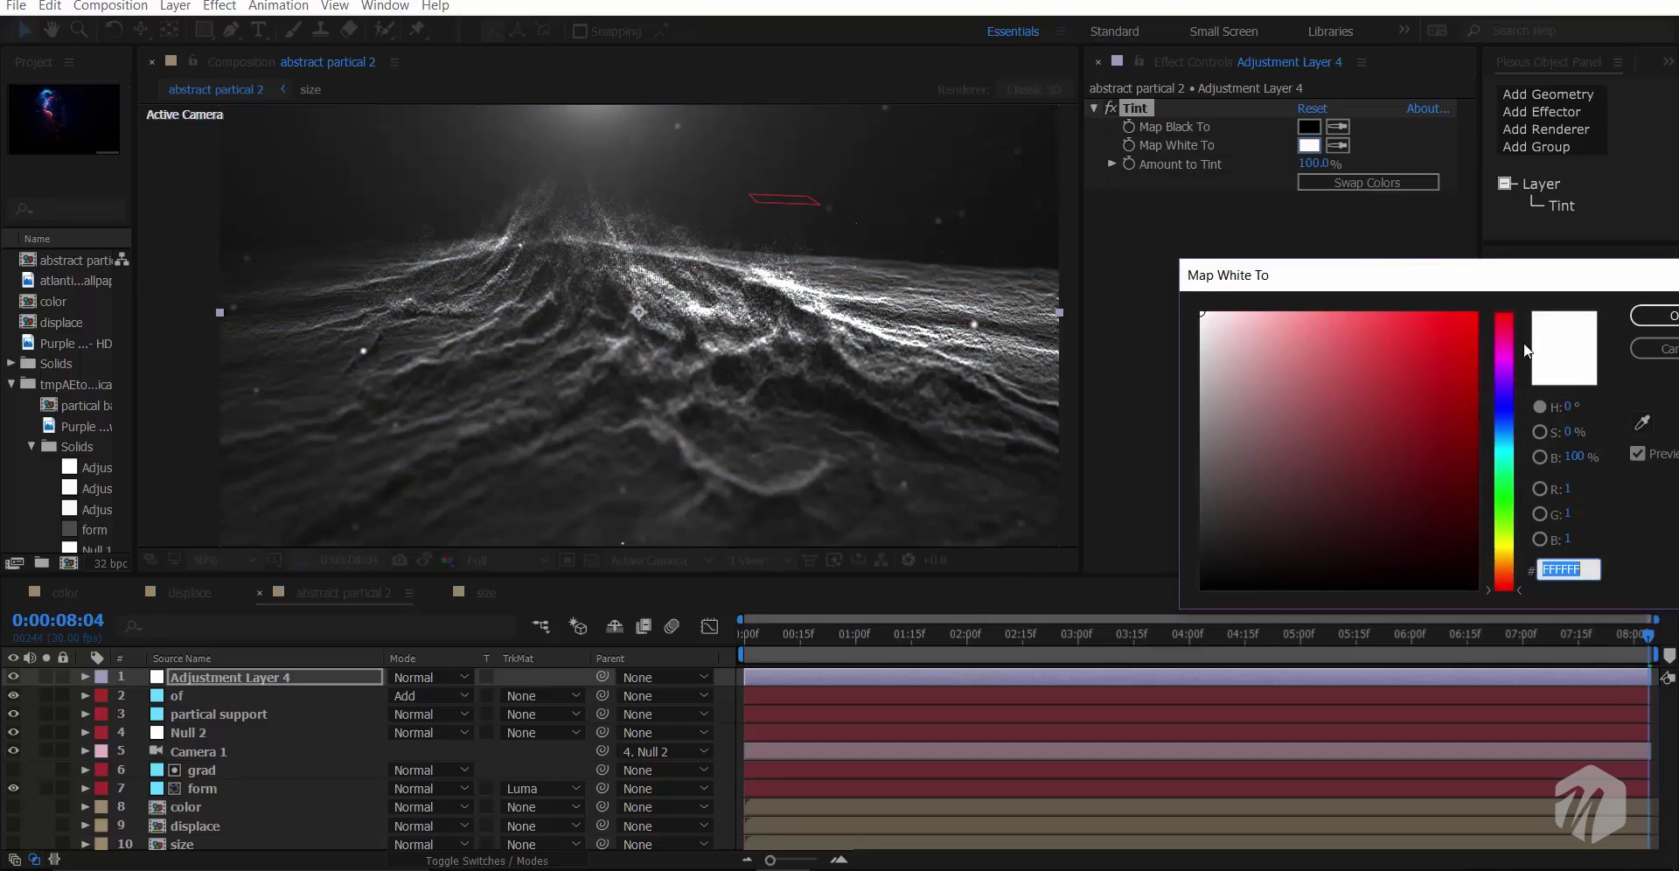
click(1508, 430)
click(1415, 356)
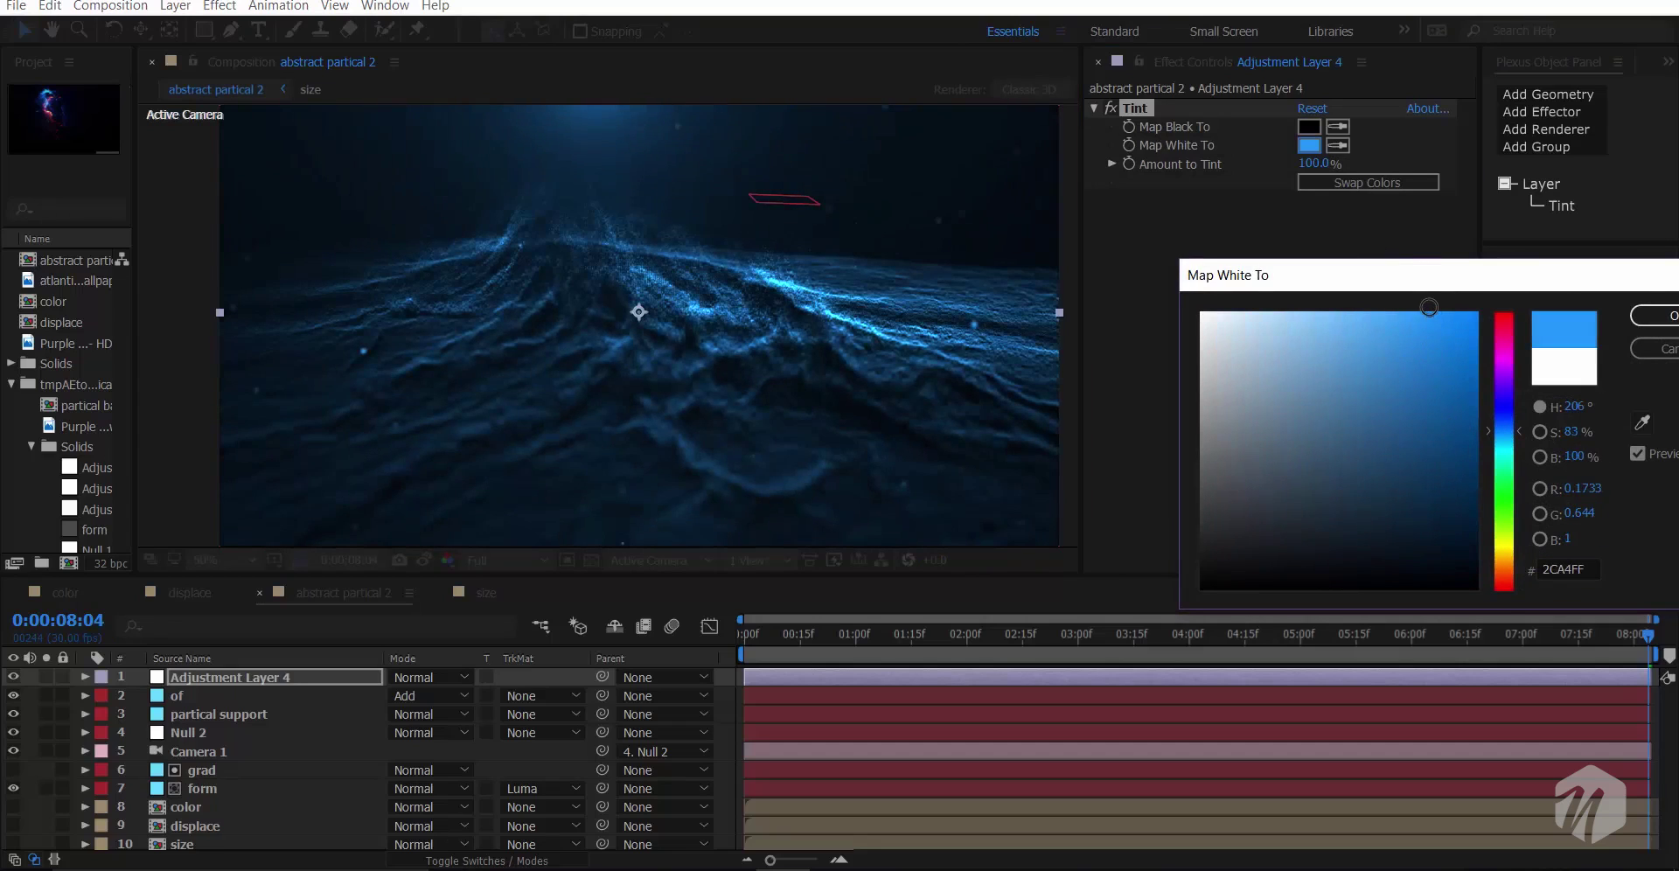
click(1657, 315)
- Set the Tint effect's Map Black To color to dark purple 53055F
click(1309, 126)
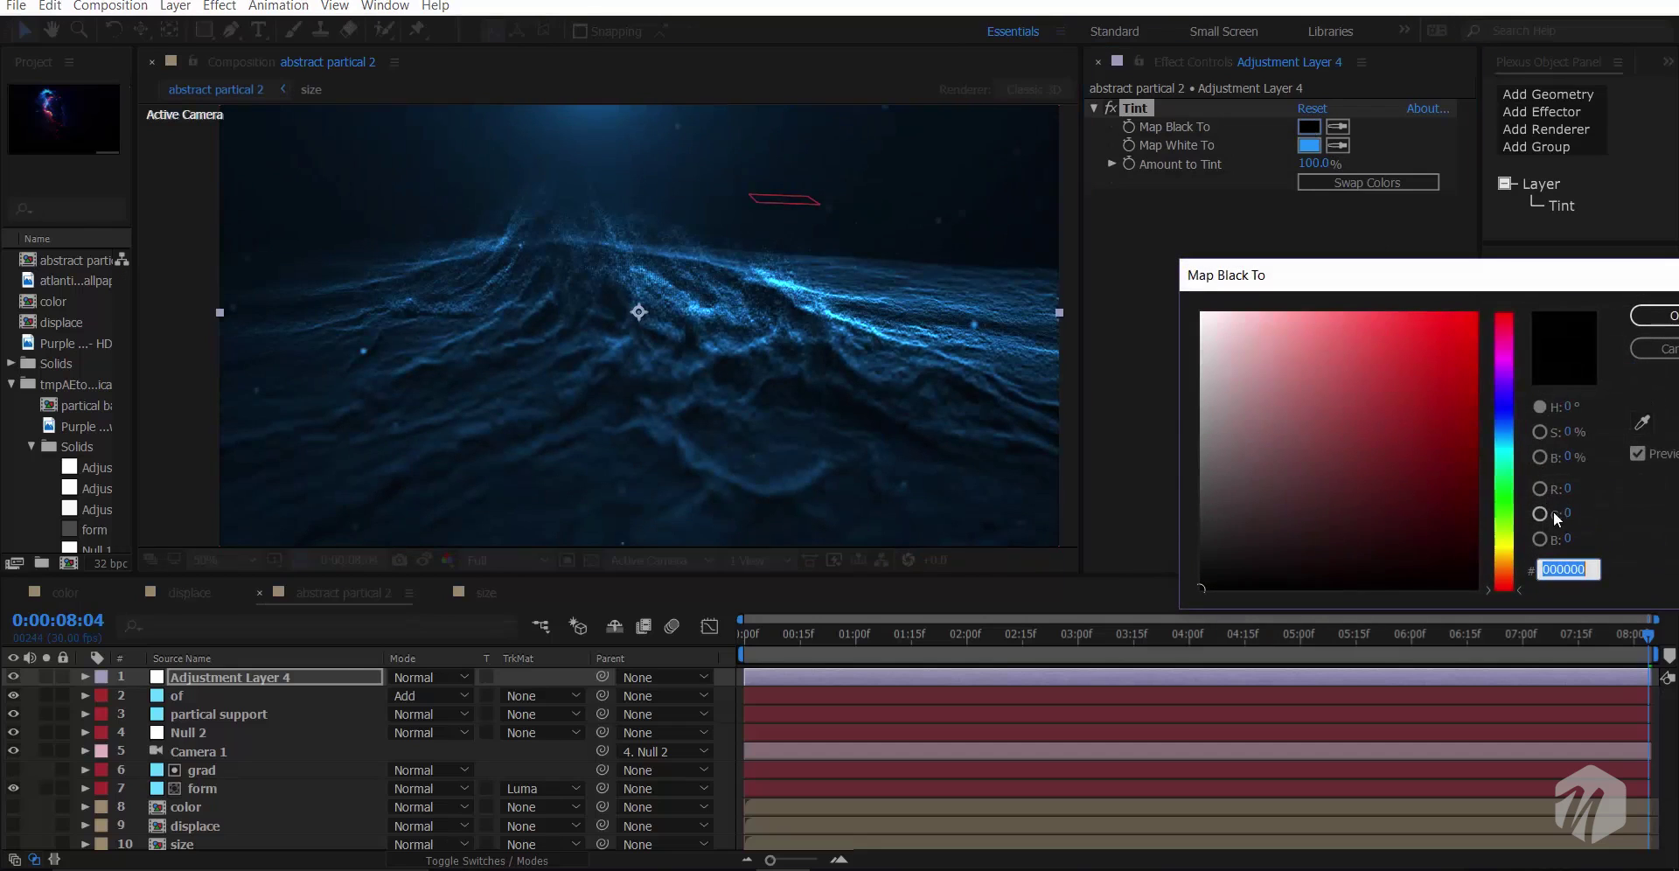
mouse_move(1459, 564)
mouse_down()
mouse_move(1461, 465)
mouse_move(1485, 517)
mouse_move(1506, 473)
mouse_up()
drag(1458, 524, 1459, 565)
drag(1508, 473, 1515, 367)
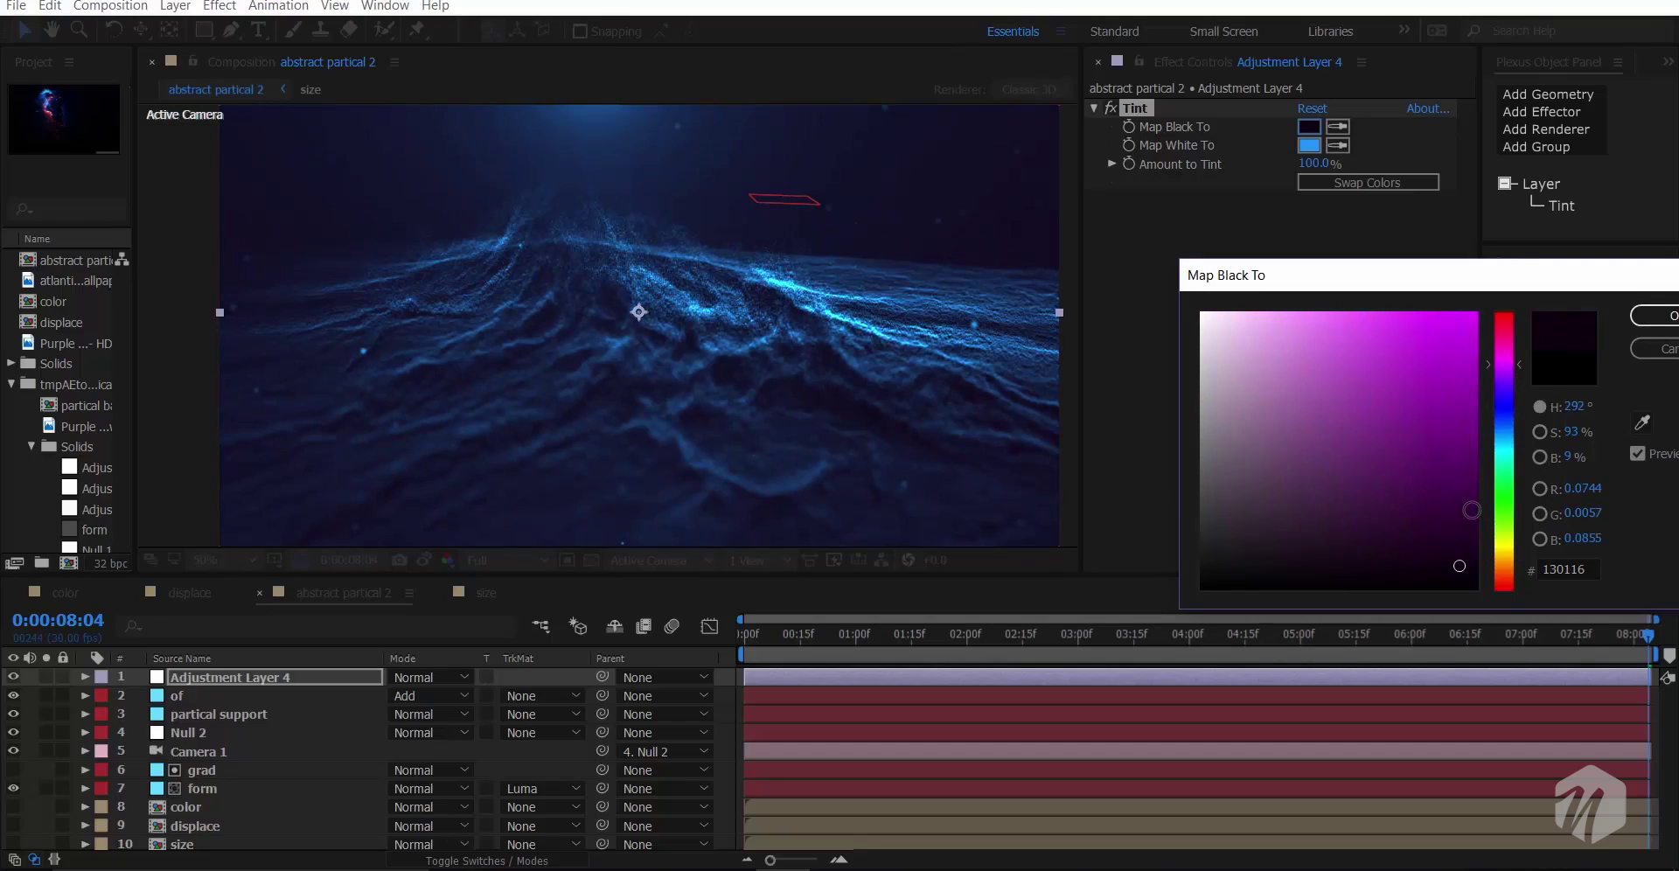
mouse_move(1469, 507)
mouse_down()
mouse_move(1475, 568)
mouse_move(1462, 485)
mouse_up()
click(1660, 320)
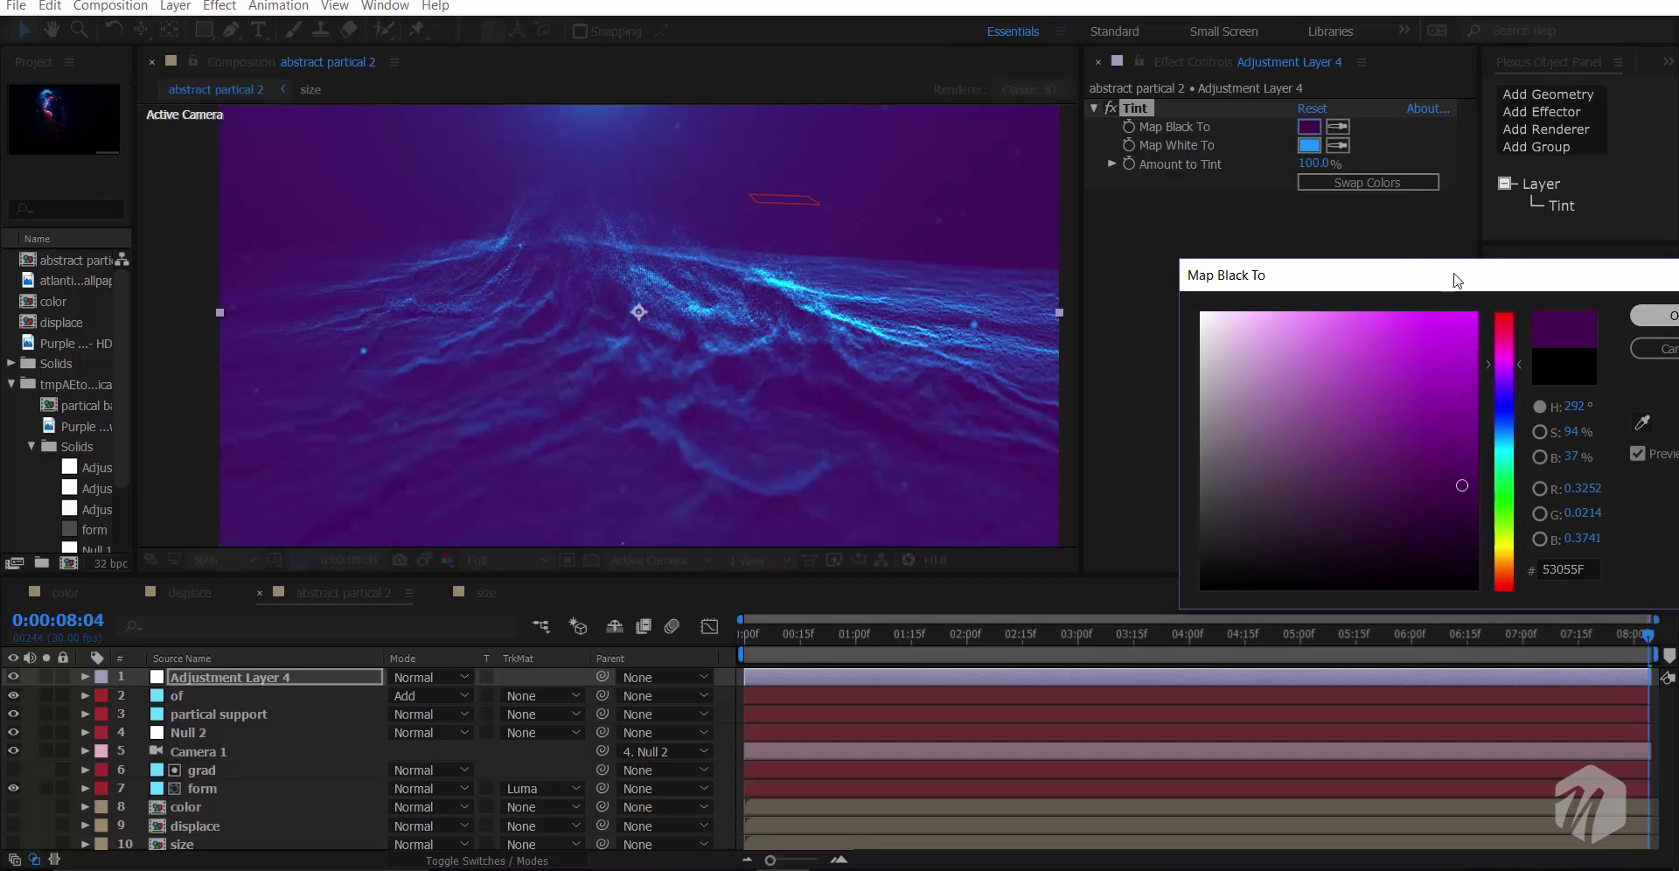
- Reduce the Amount to Tint to 22% and darken Map Black To to 19021D, comparing the image with the layer hidden and shown
drag(1316, 163, 1239, 183)
click(1309, 126)
click(1461, 558)
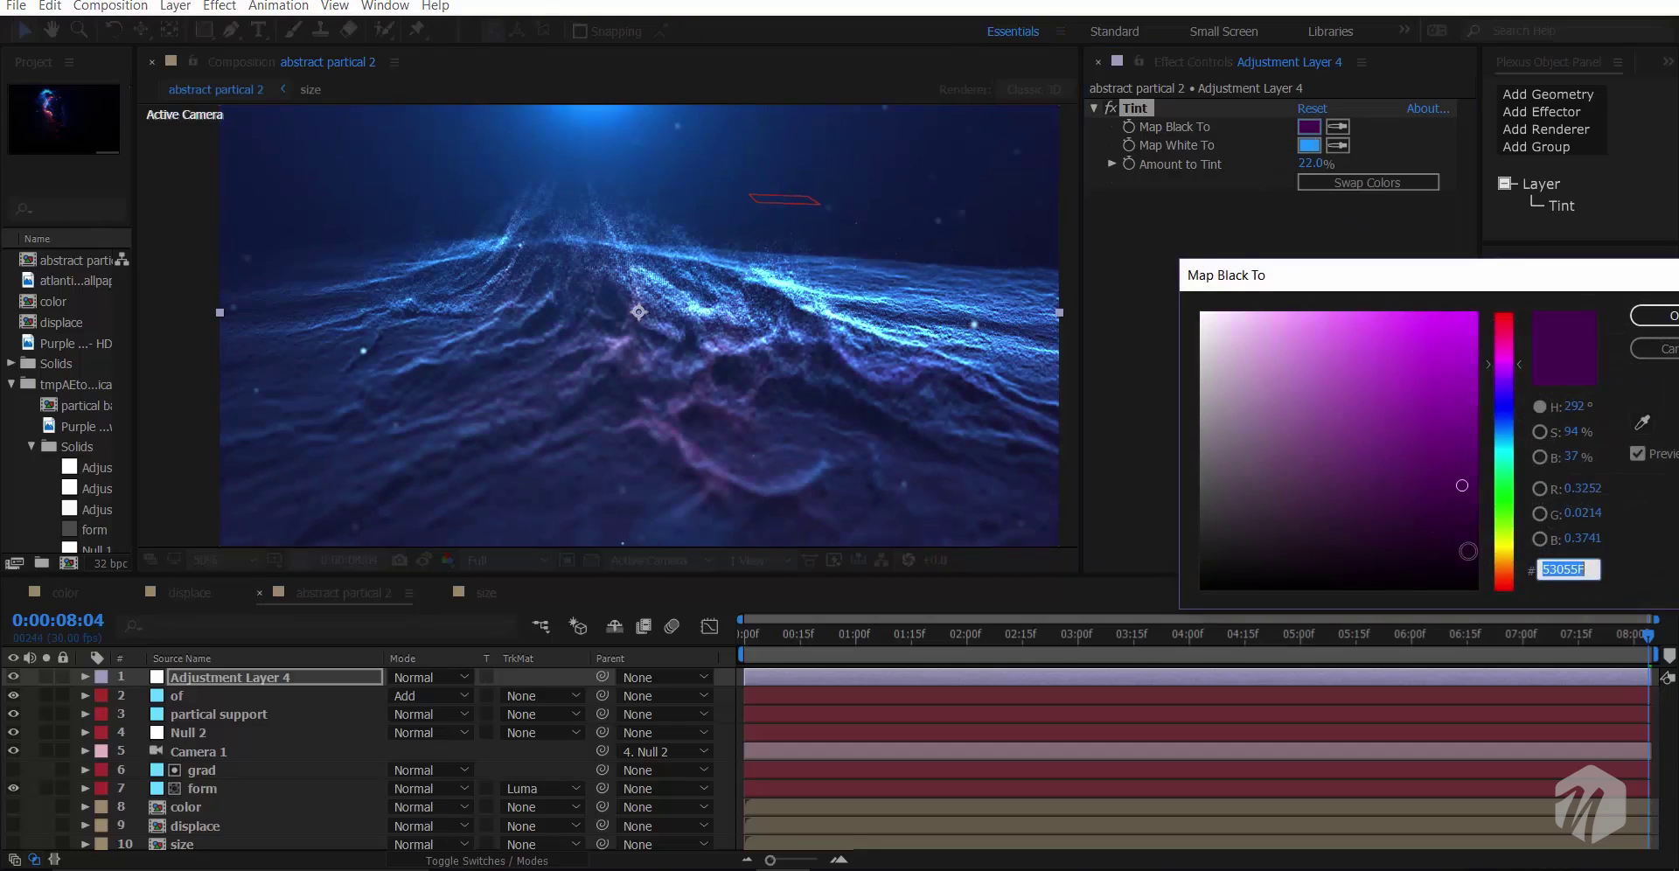
click(1651, 322)
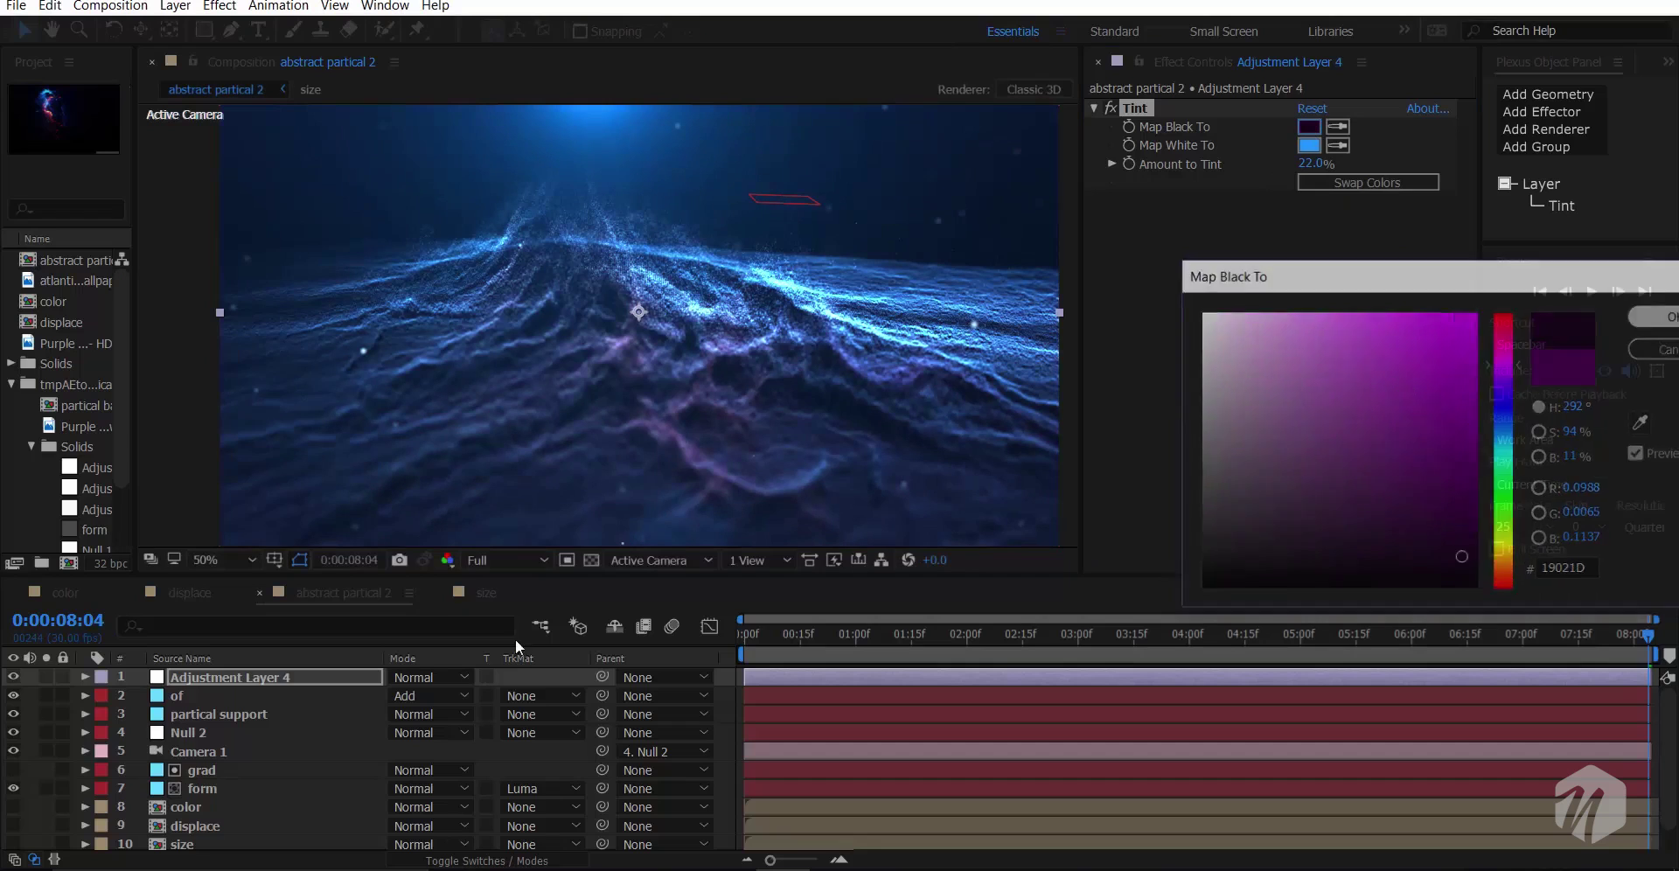
click(13, 677)
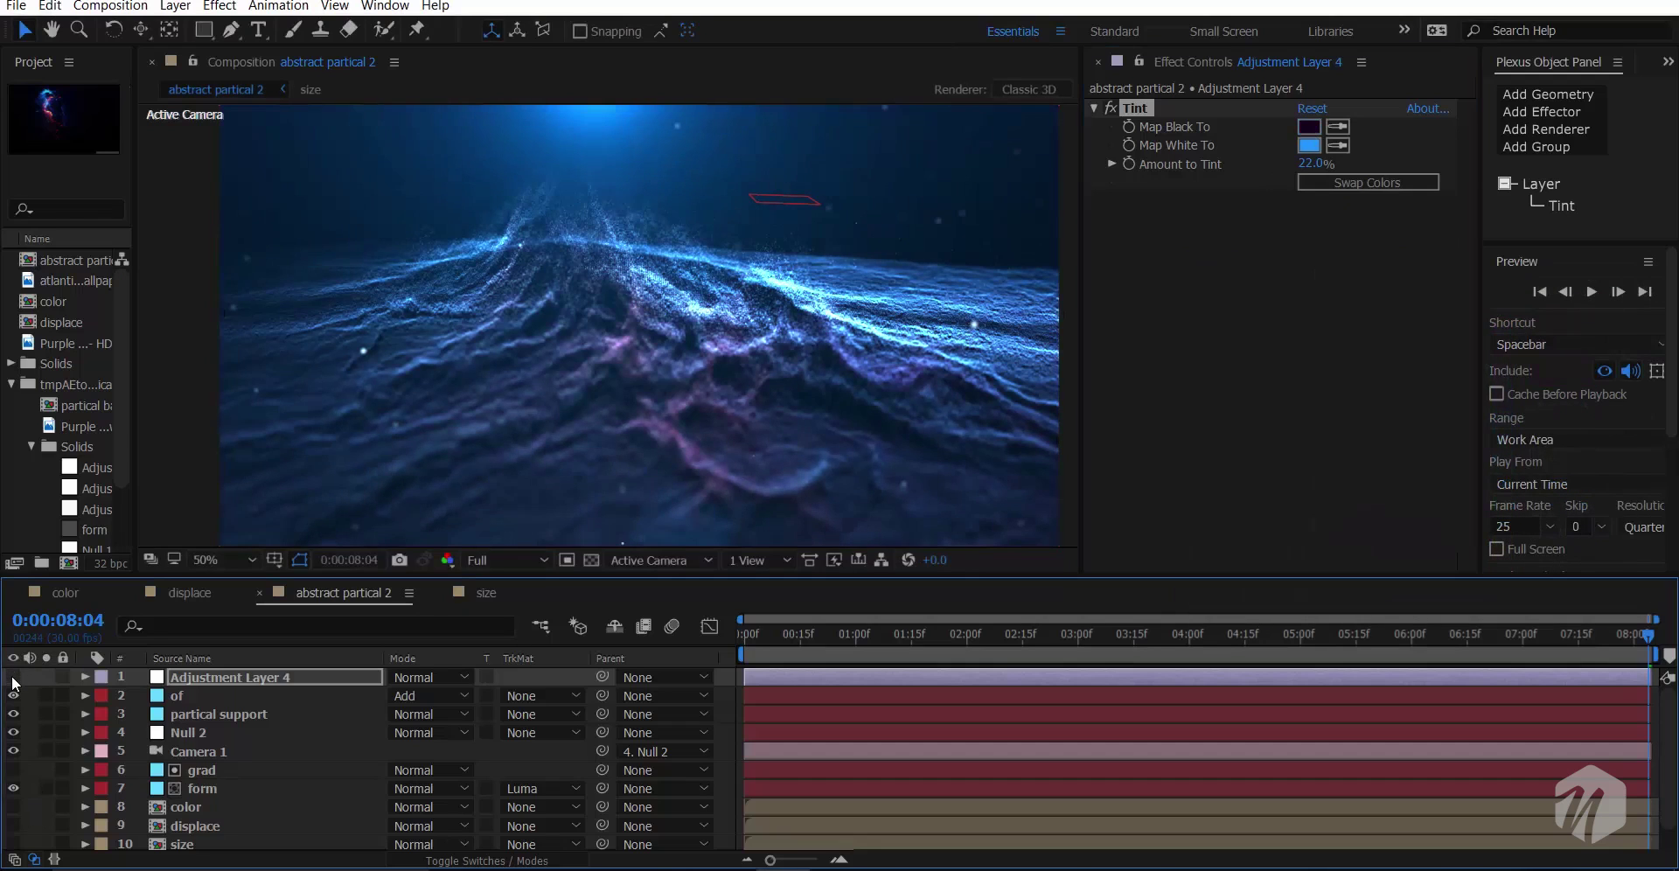
click(13, 677)
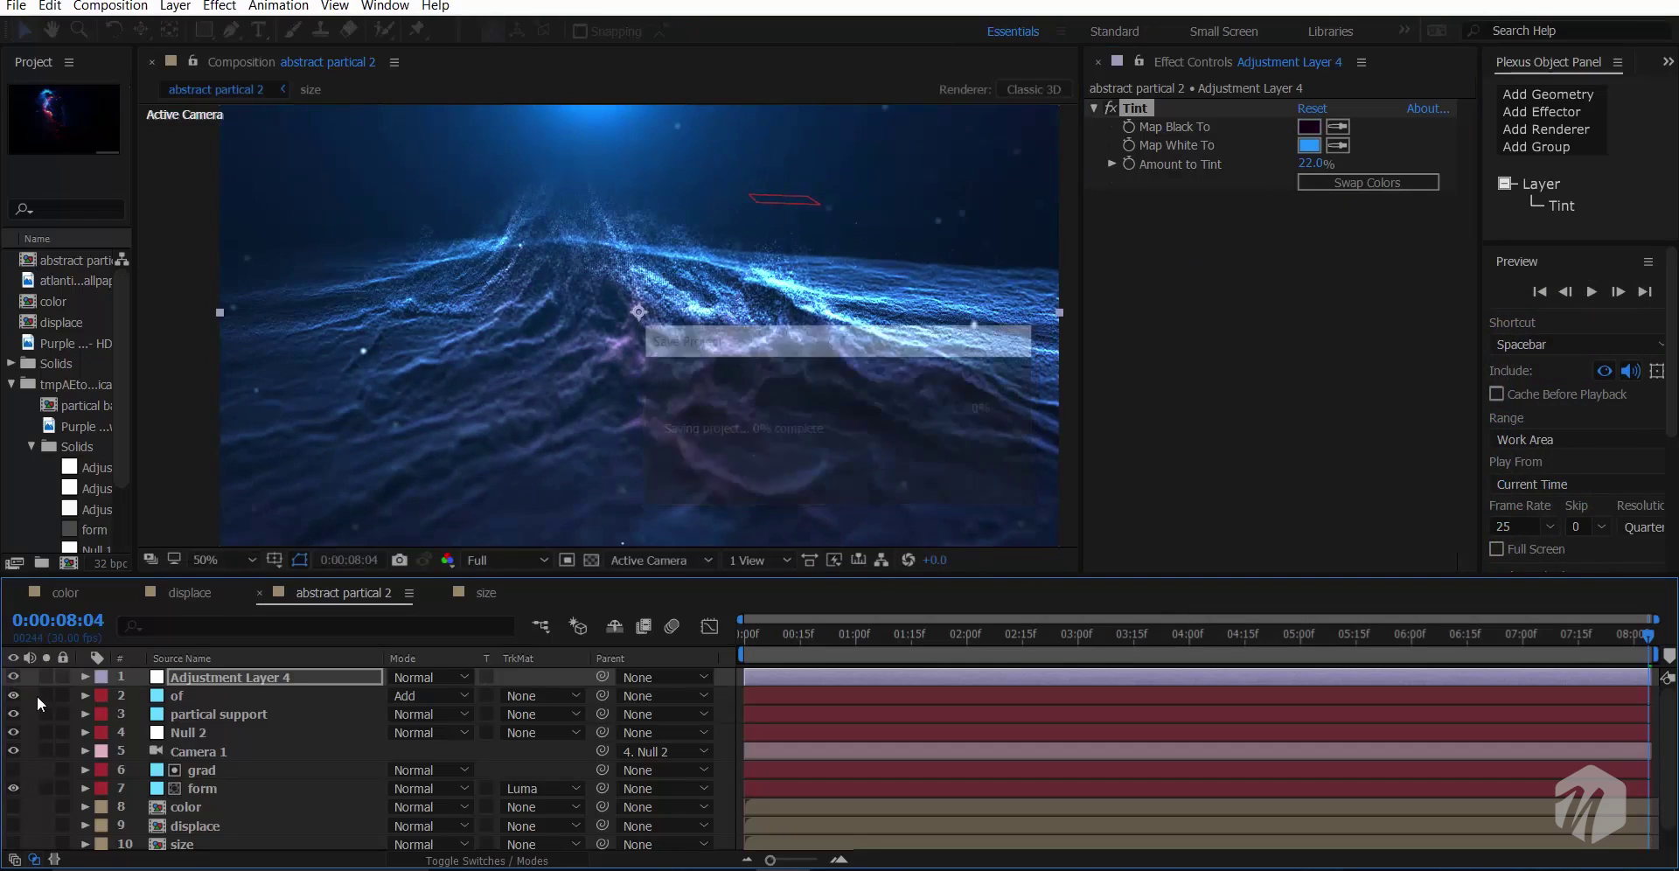
key(grave)
right_click(193, 686)
mouse_move(325, 510)
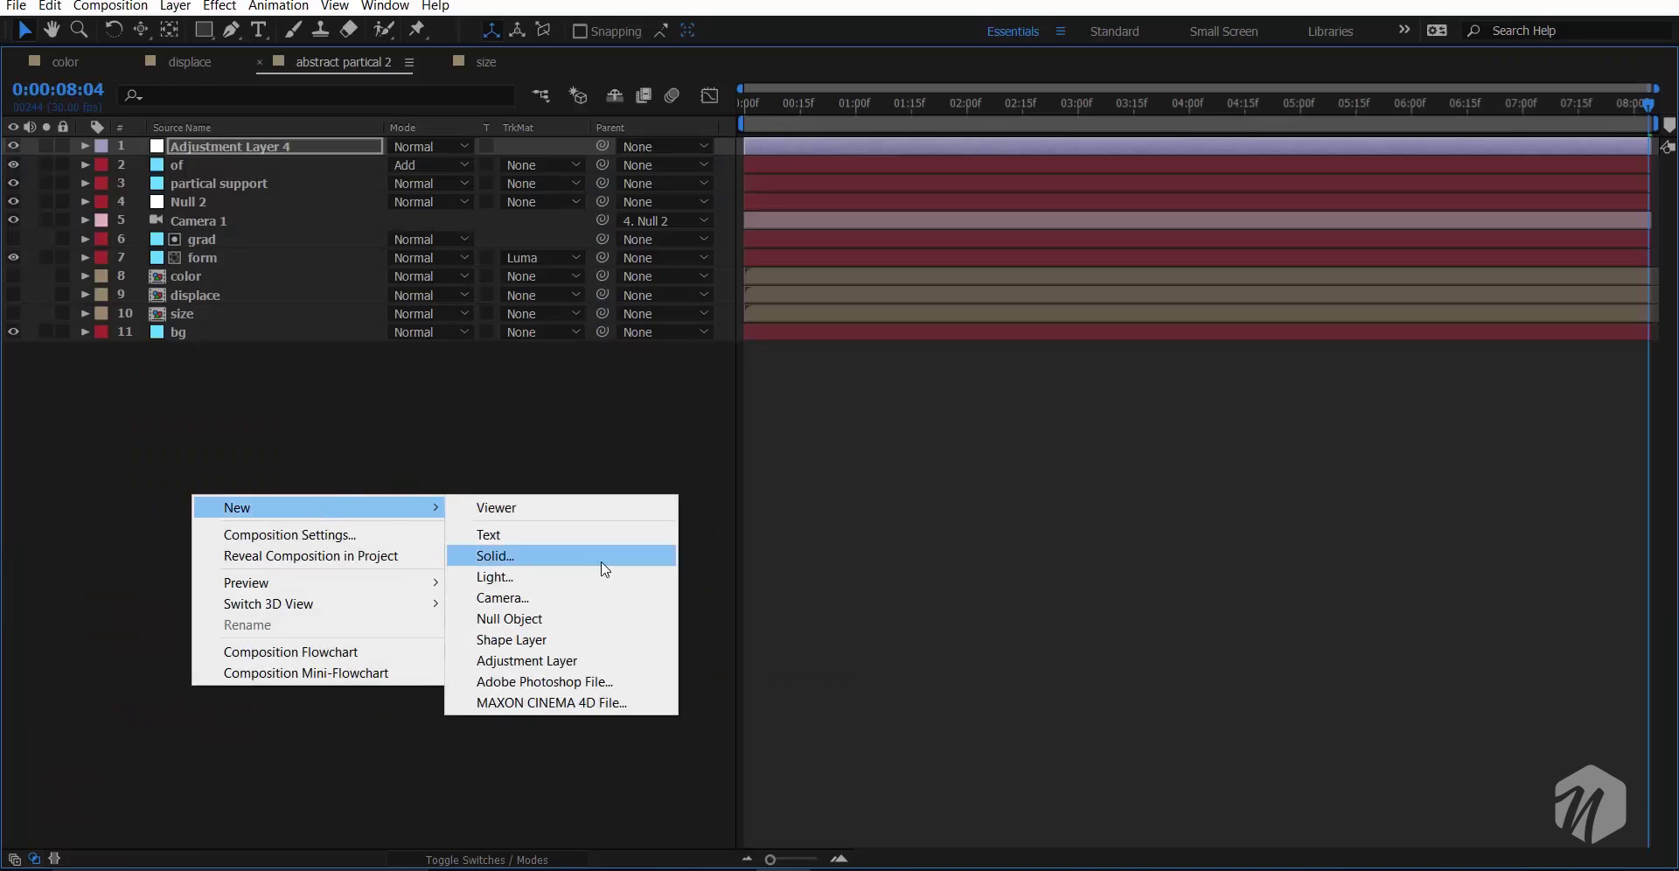
click(602, 560)
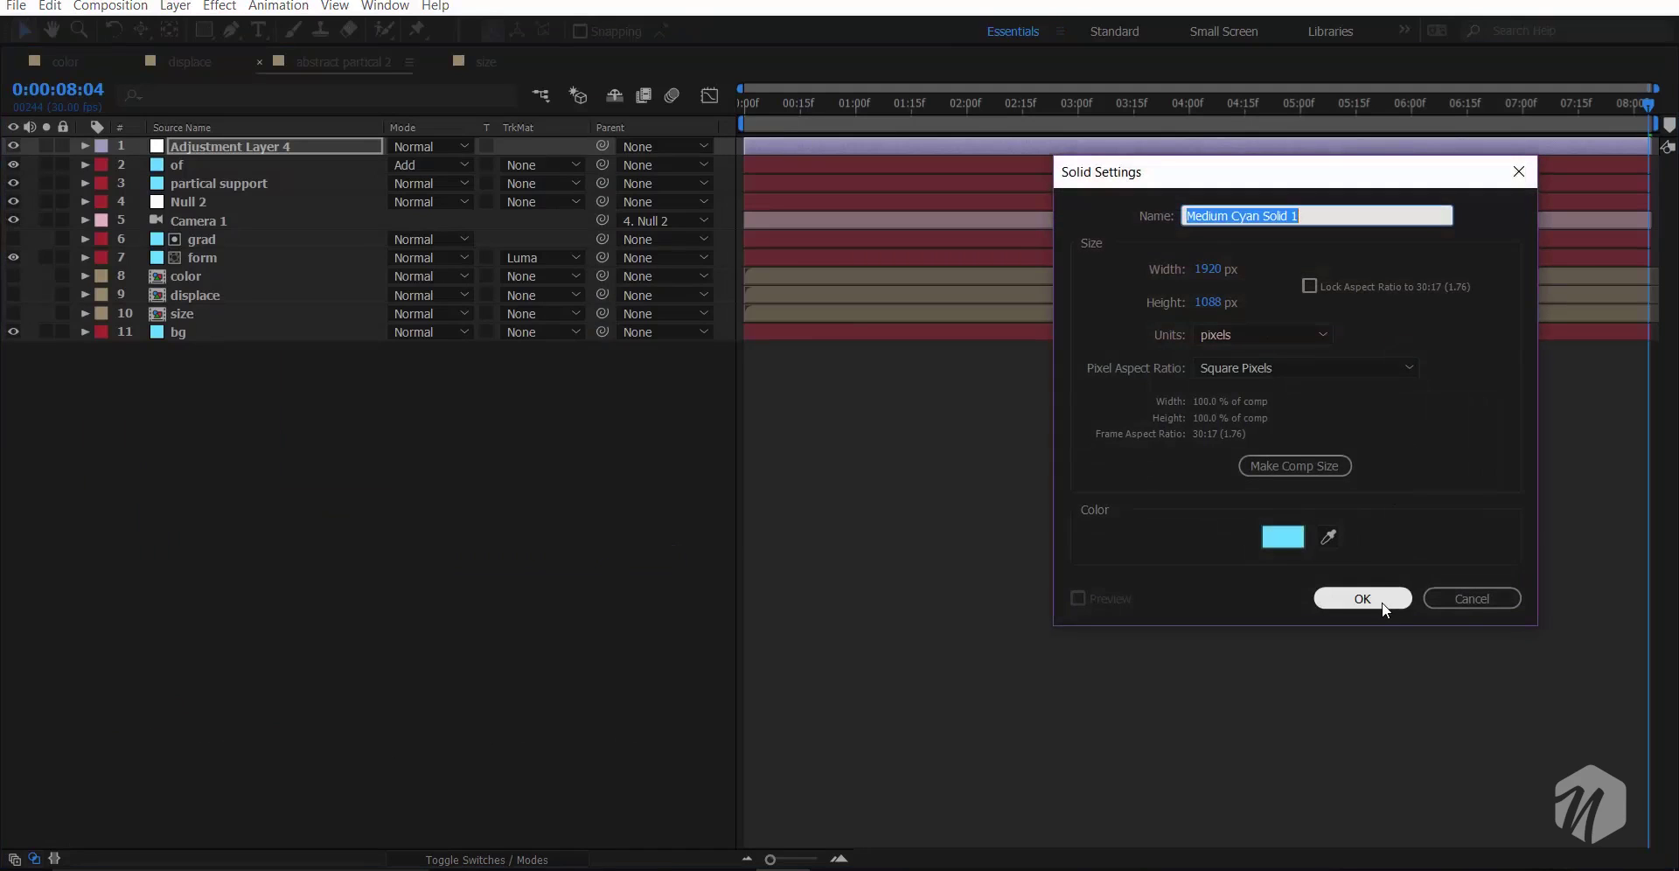
click(1441, 598)
- Try to add another adjustment layer with a Colorista effect, and undo the added layer
right_click(348, 577)
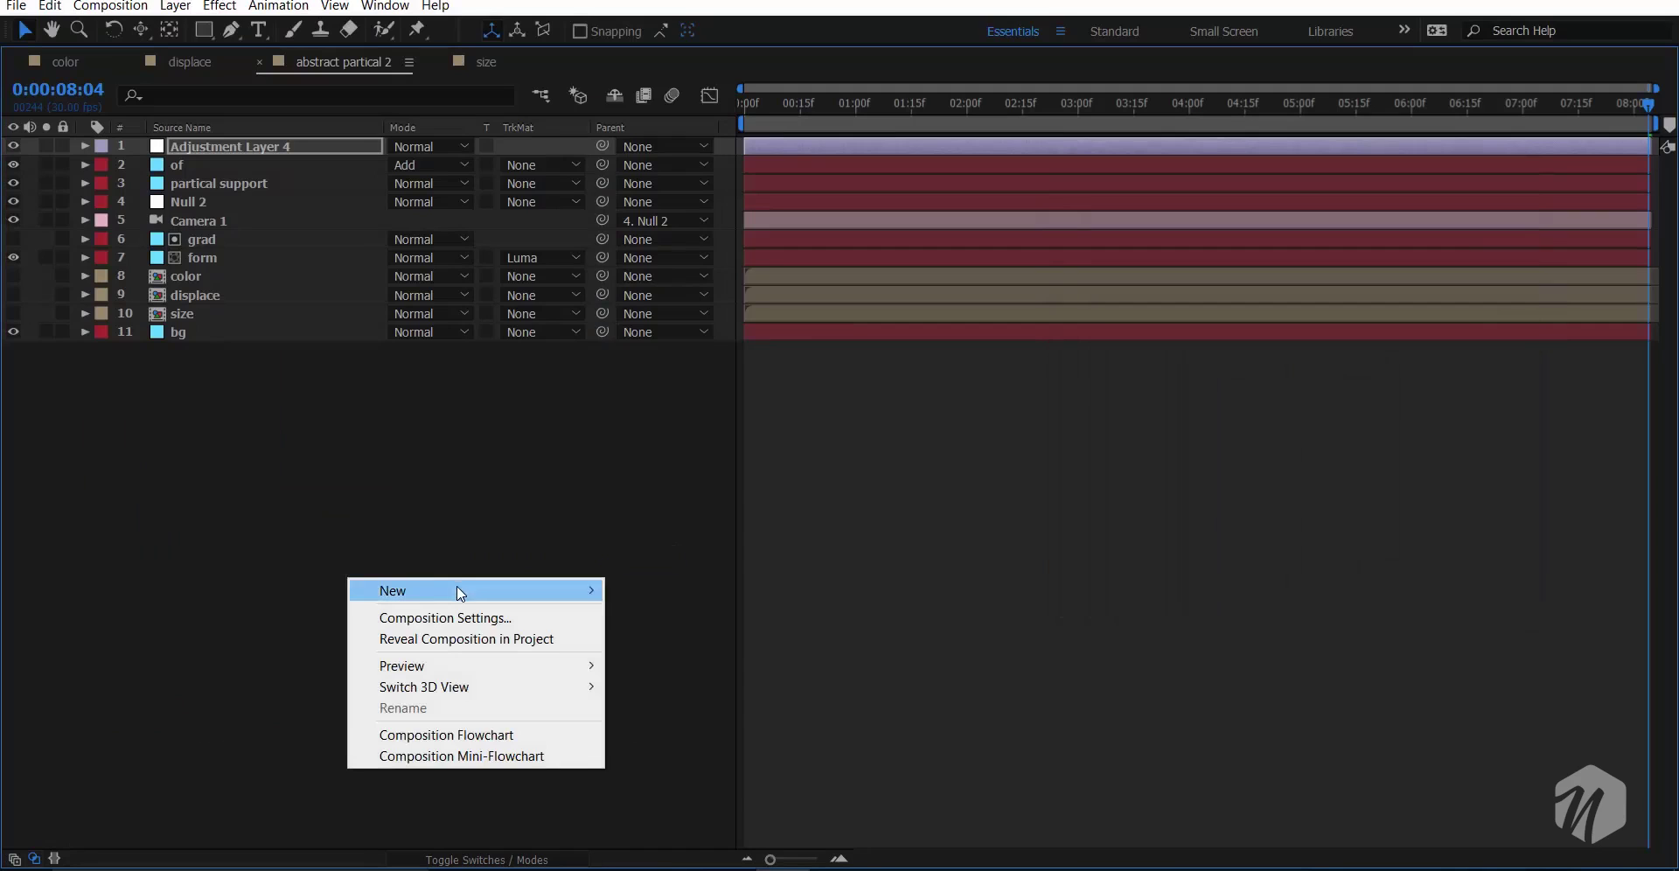
mouse_move(461, 594)
click(730, 737)
key(grave)
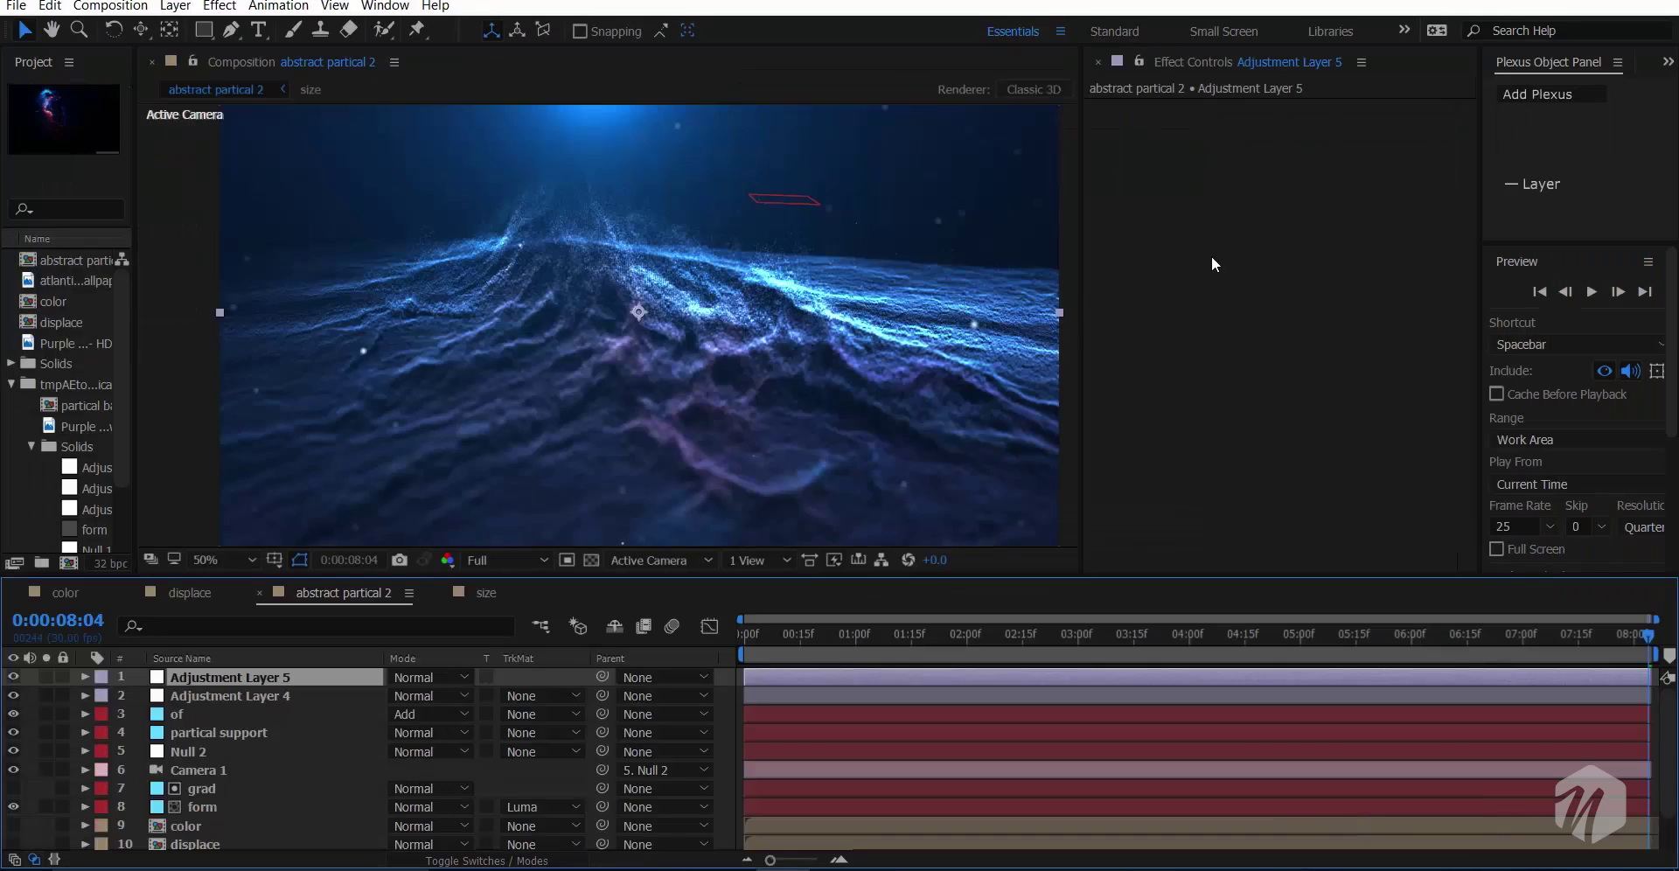
key(ctrl+space)
text(colo)
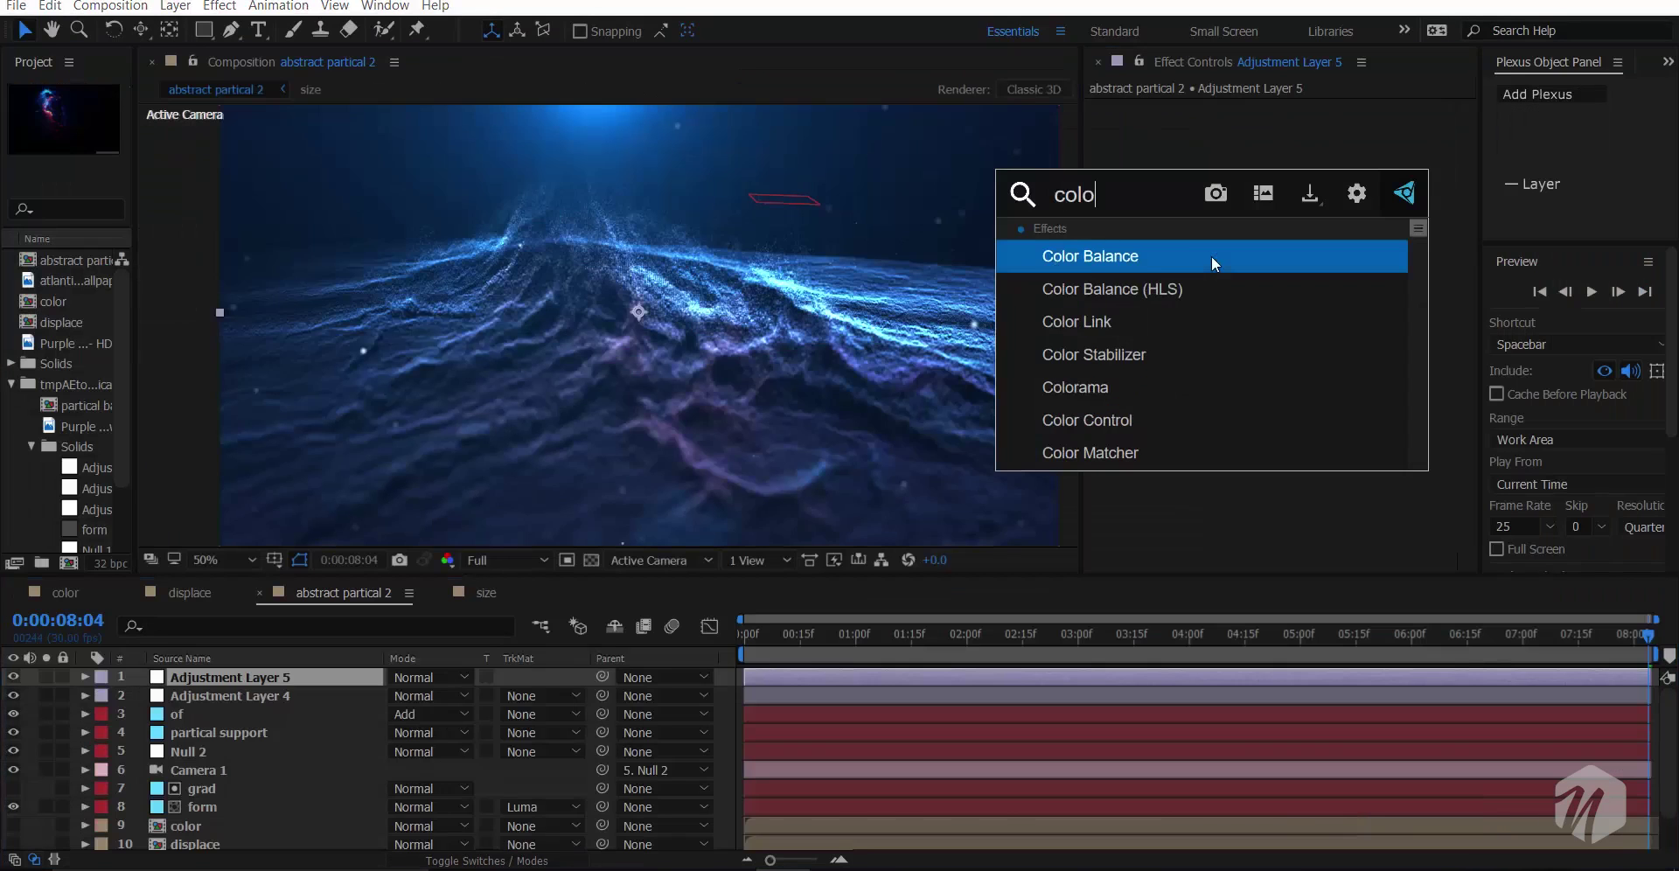
text(ri)
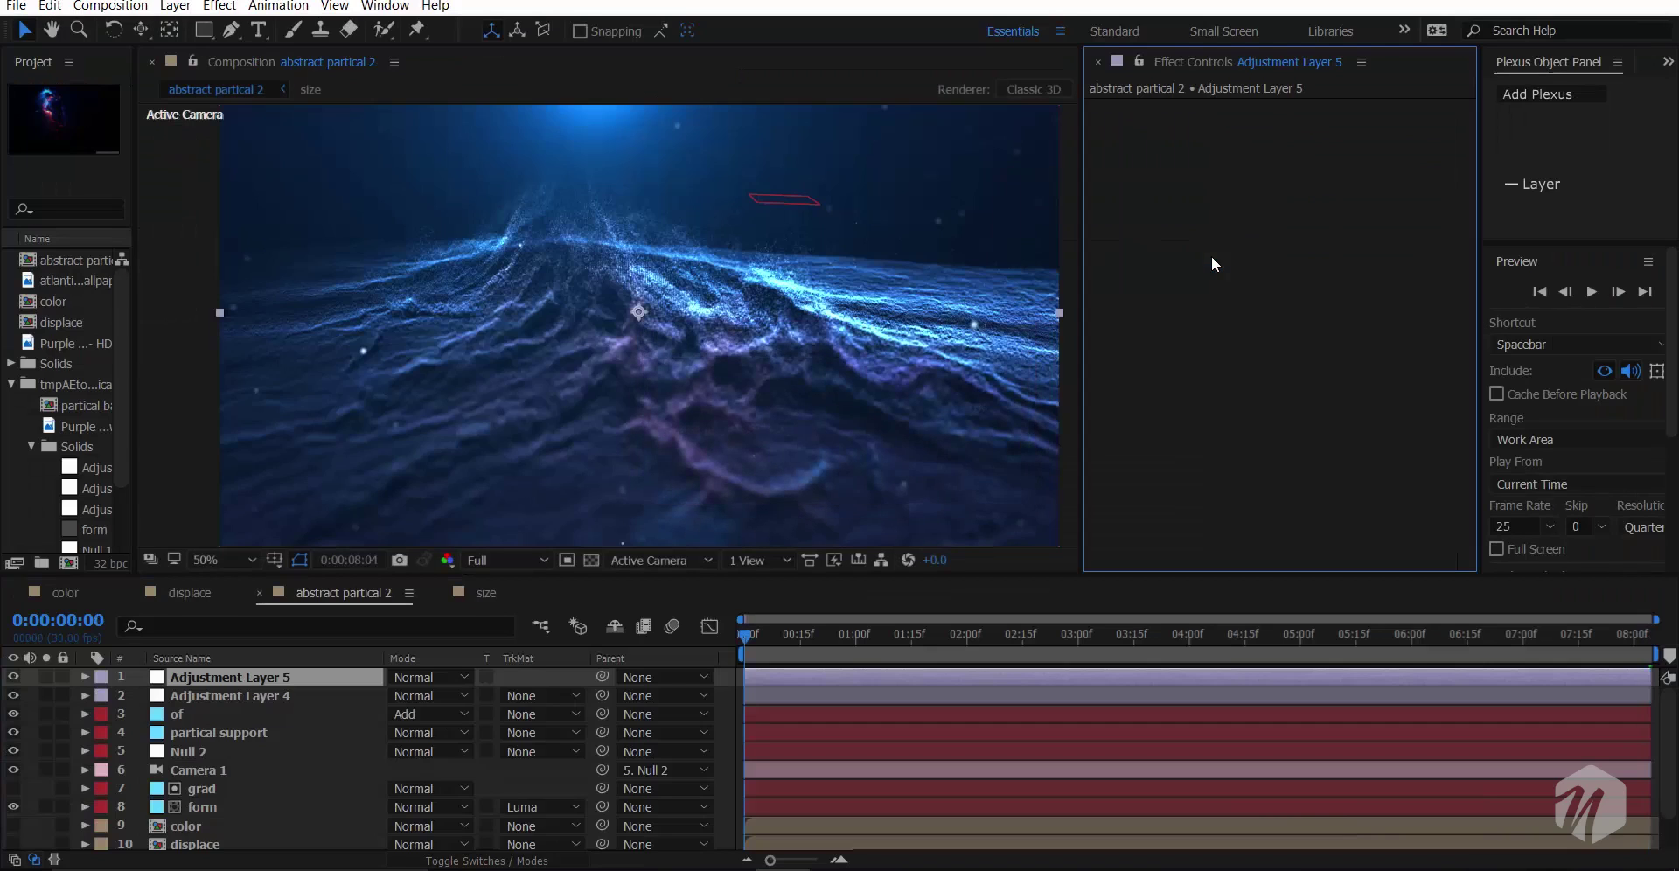
click(309, 682)
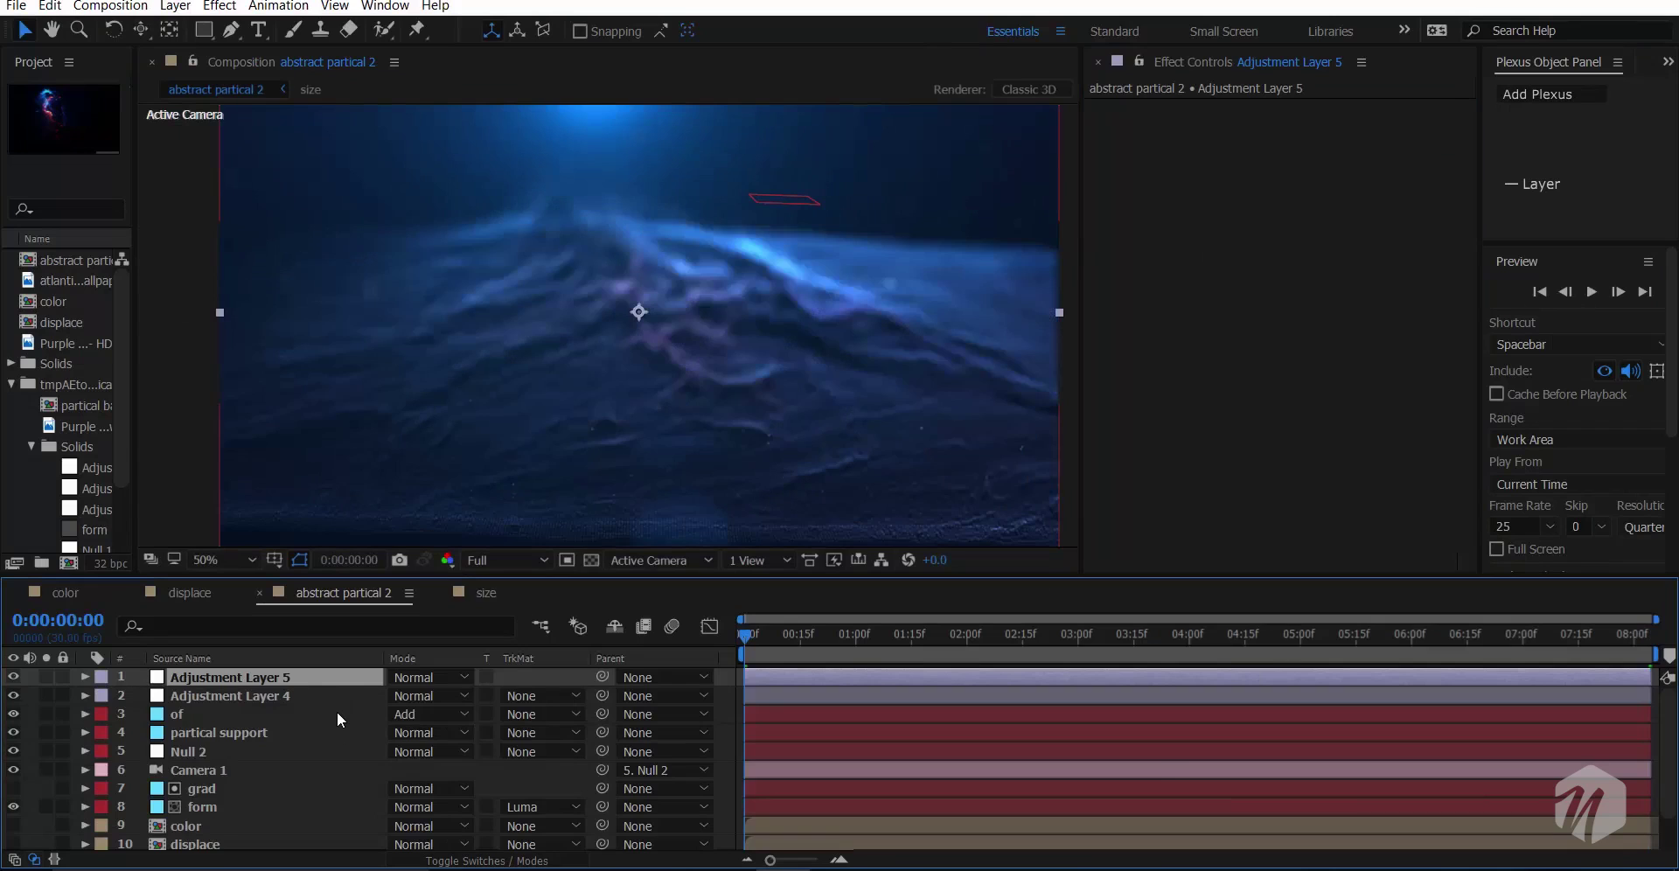
key(ctrl+z)
- Duplicate Adjustment Layer 4 and delete the Tint effect from the upper copy
click(283, 690)
click(283, 678)
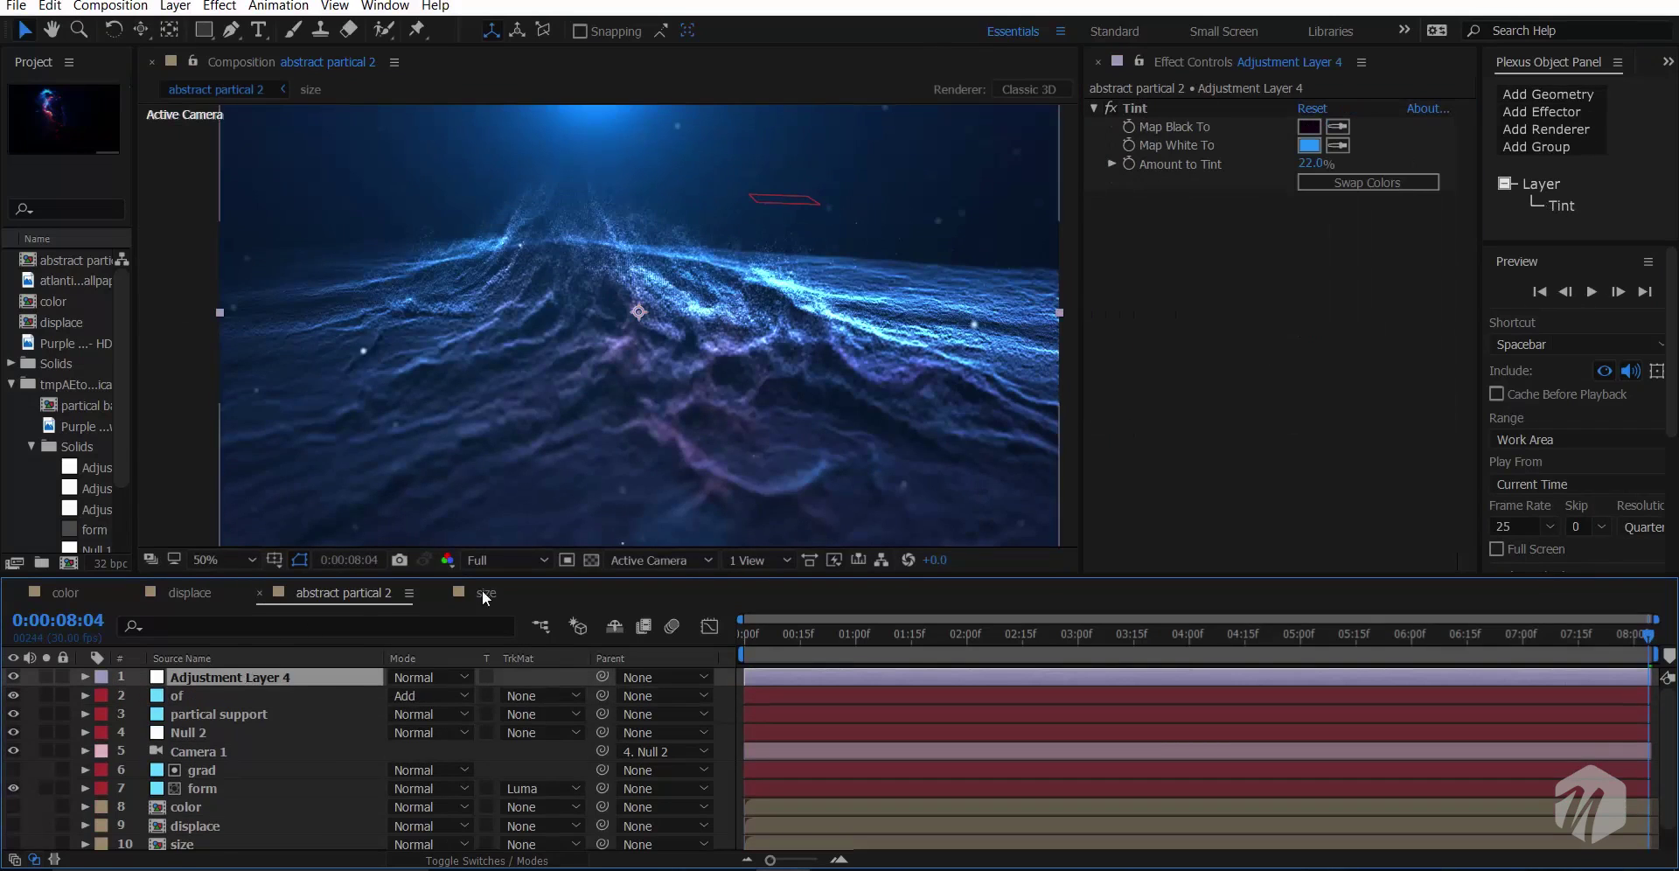
key(ctrl+d)
click(1142, 108)
key(Delete)
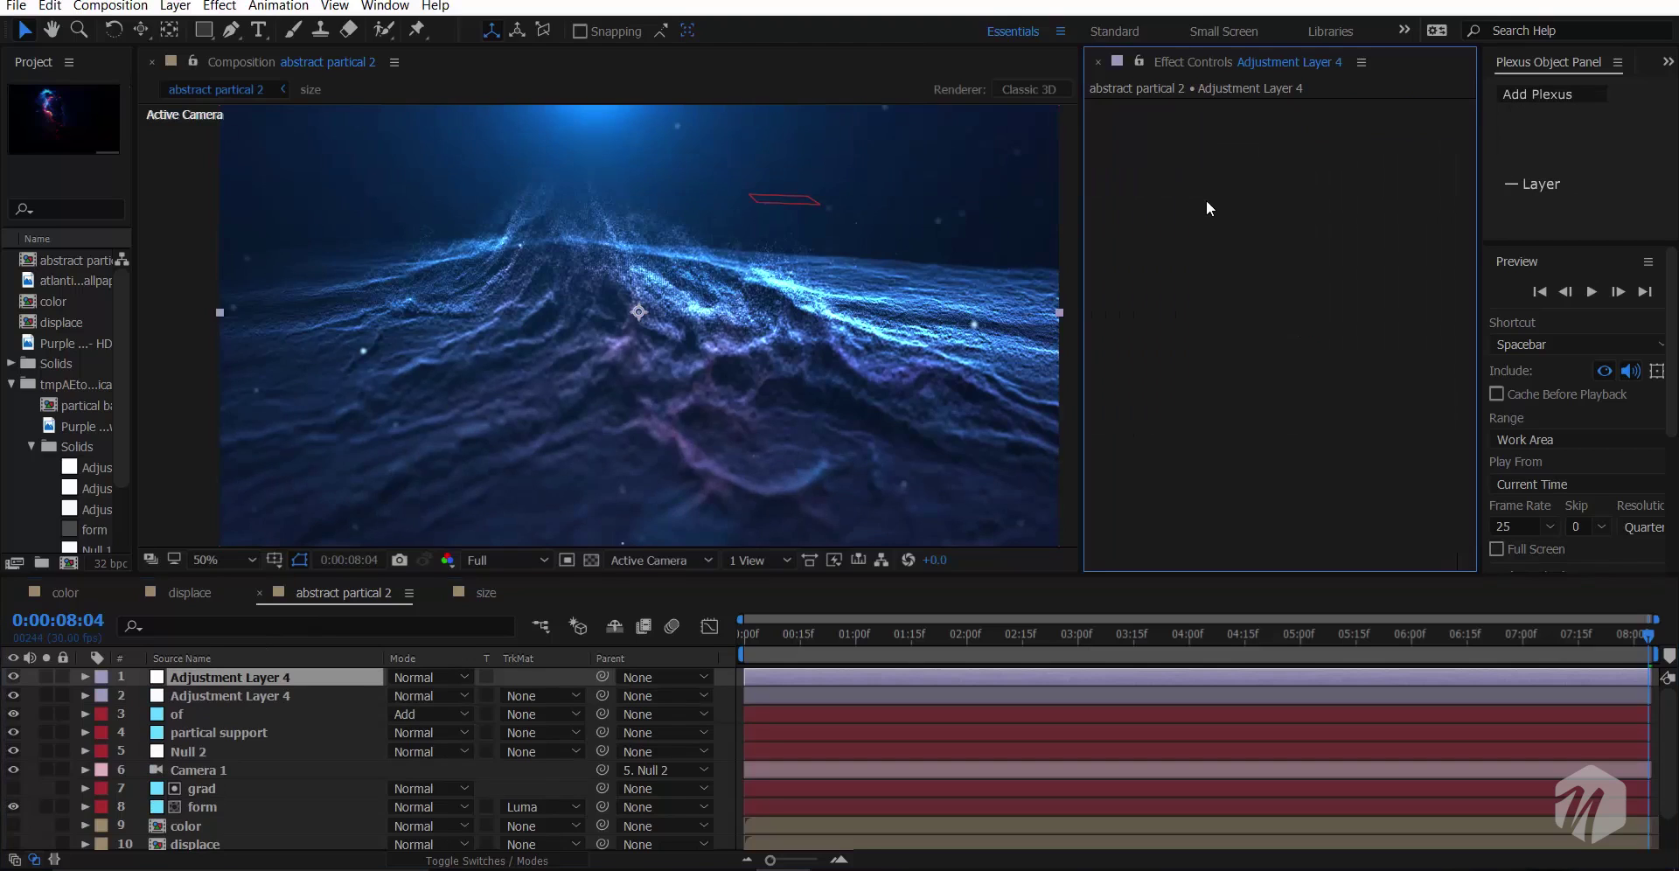
- Apply the Colorista IV effect to the upper adjustment layer and narrow the project panel to enlarge the work area
key(ctrl+space)
text(coloris)
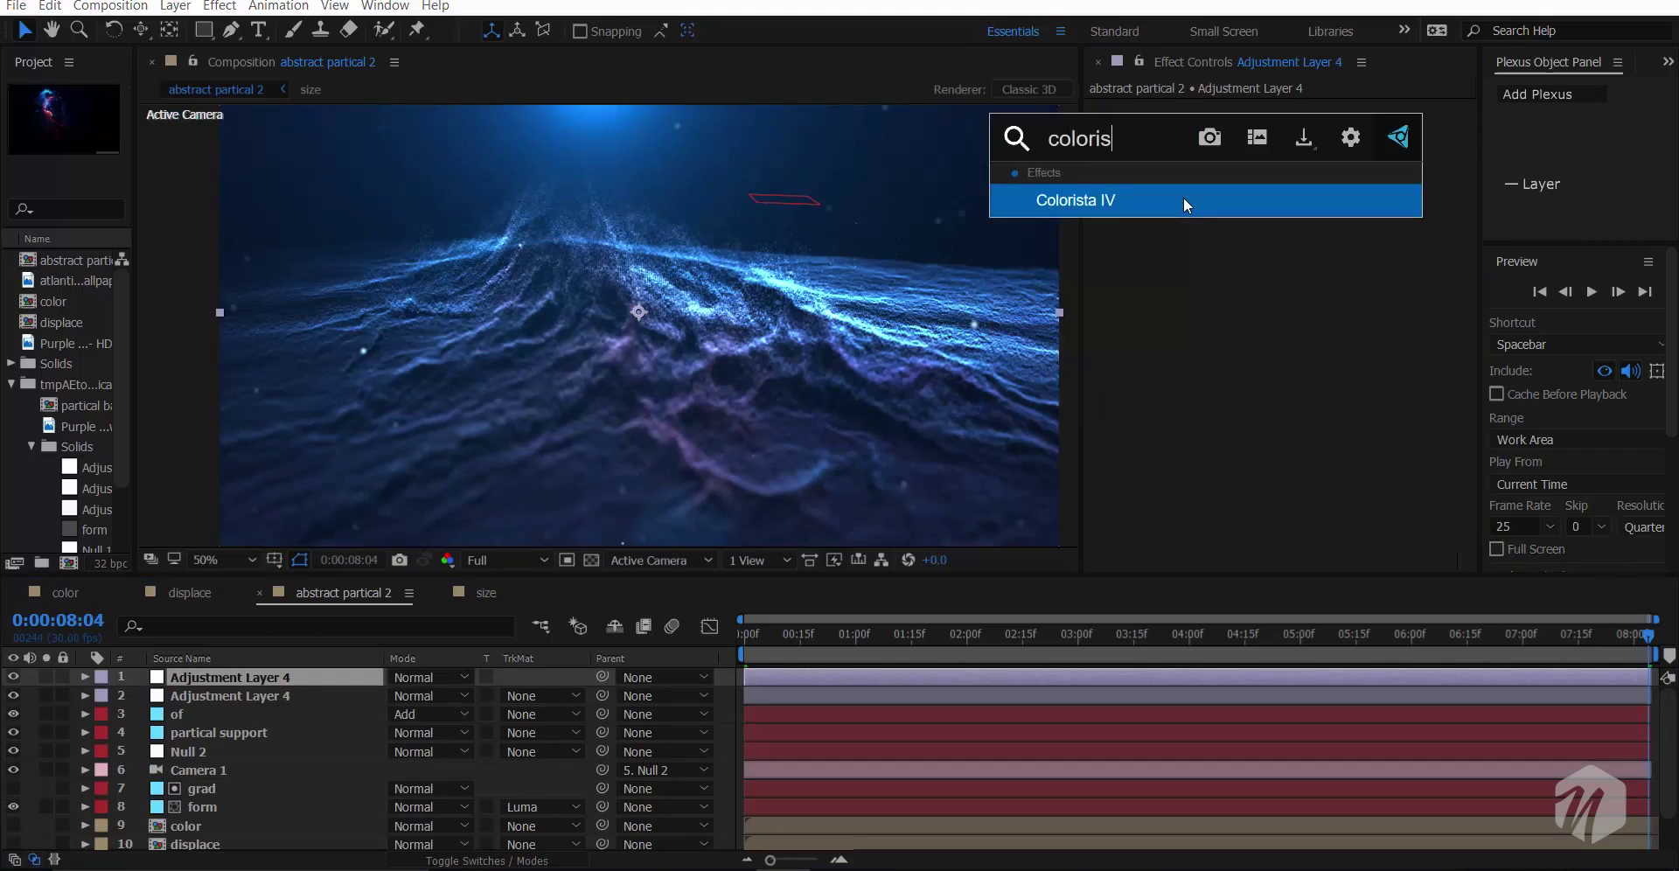
click(1183, 199)
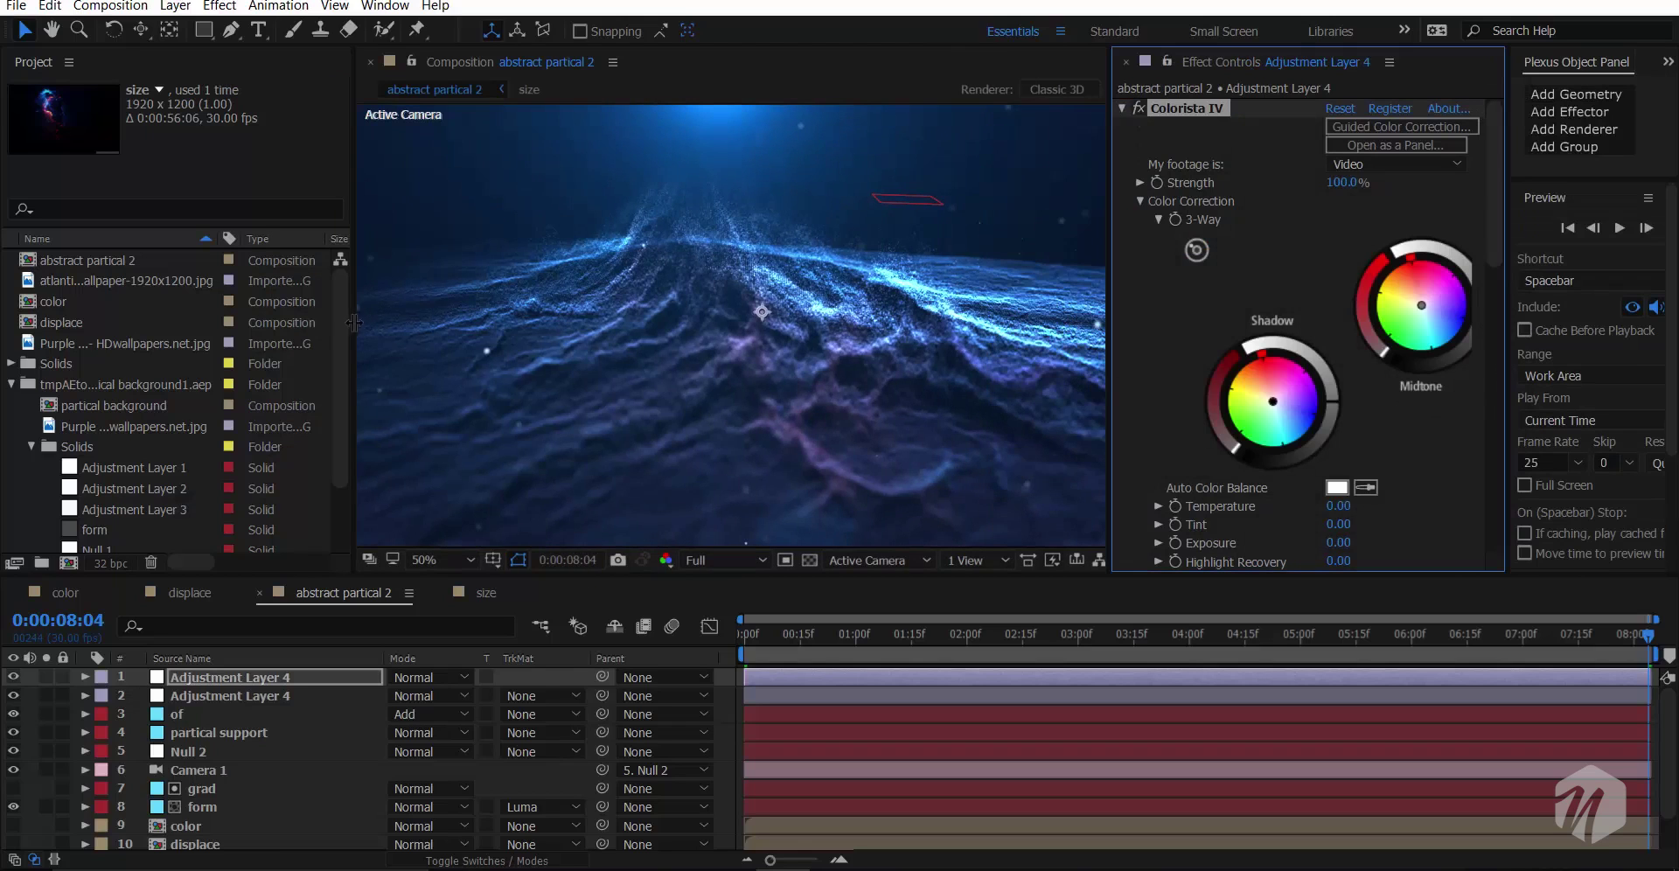
drag(350, 318, 147, 346)
scroll(1342, 276, down, 3)
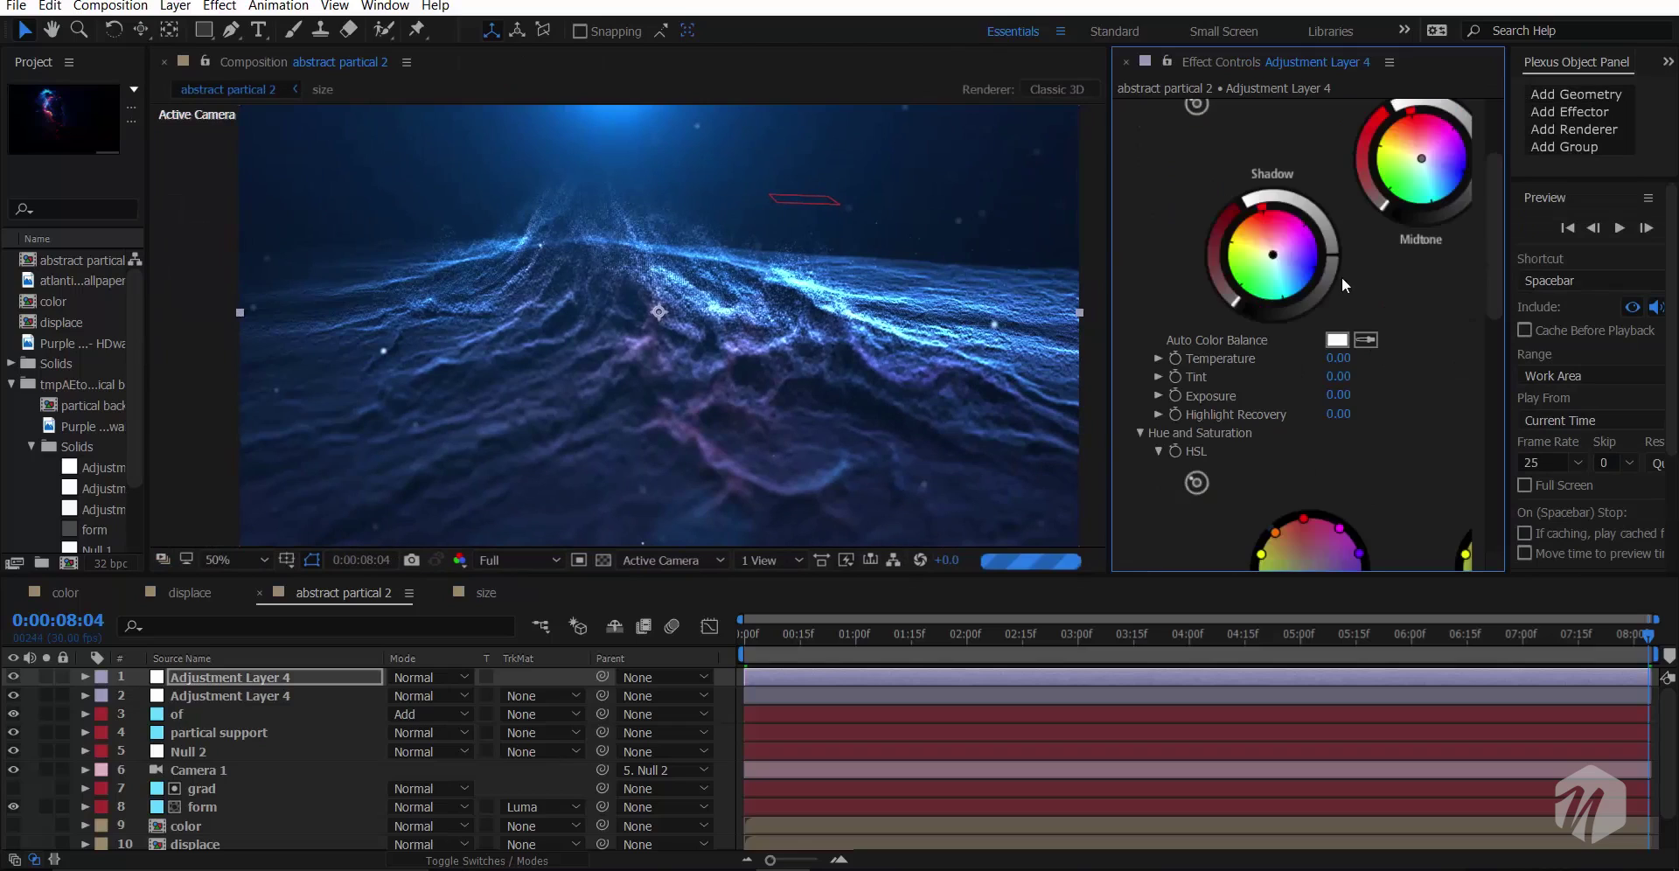
- Try a Temperature of 25 in the Colorista effect on the upper adjustment layer and readjust the value
click(1338, 358)
text(25)
key(Return)
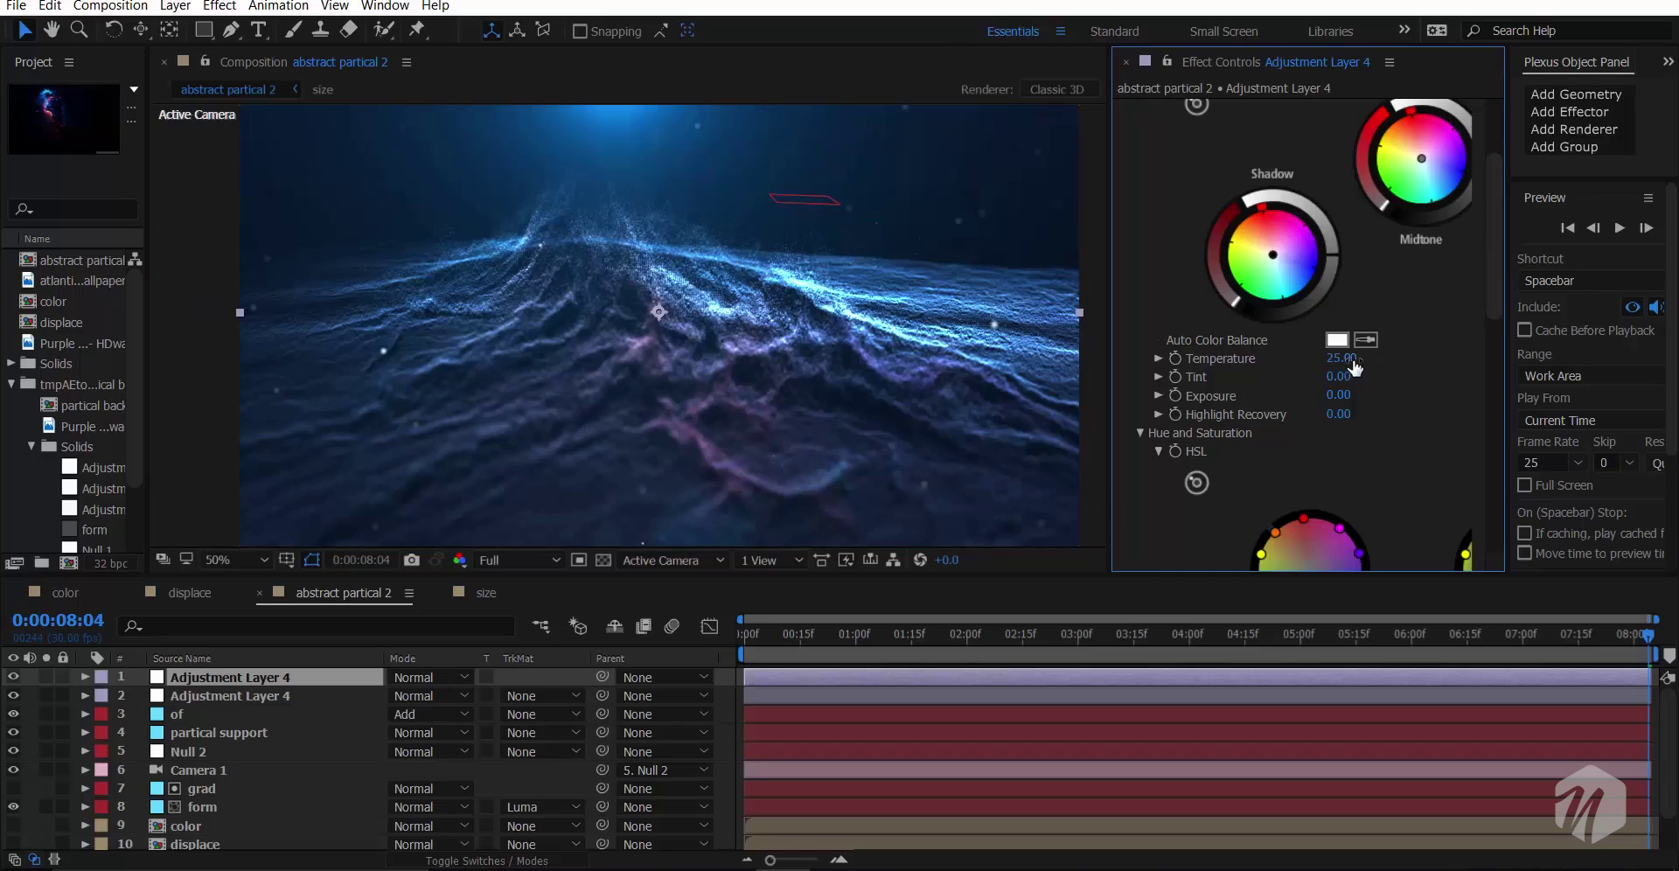
drag(1355, 366, 1399, 361)
click(1340, 360)
key(Return)
- Set Colorista's Saturation to 5 after trying 12 and -4
click(1346, 391)
text(12)
key(Return)
scroll(1443, 374, down, 3)
scroll(1443, 376, down, 3)
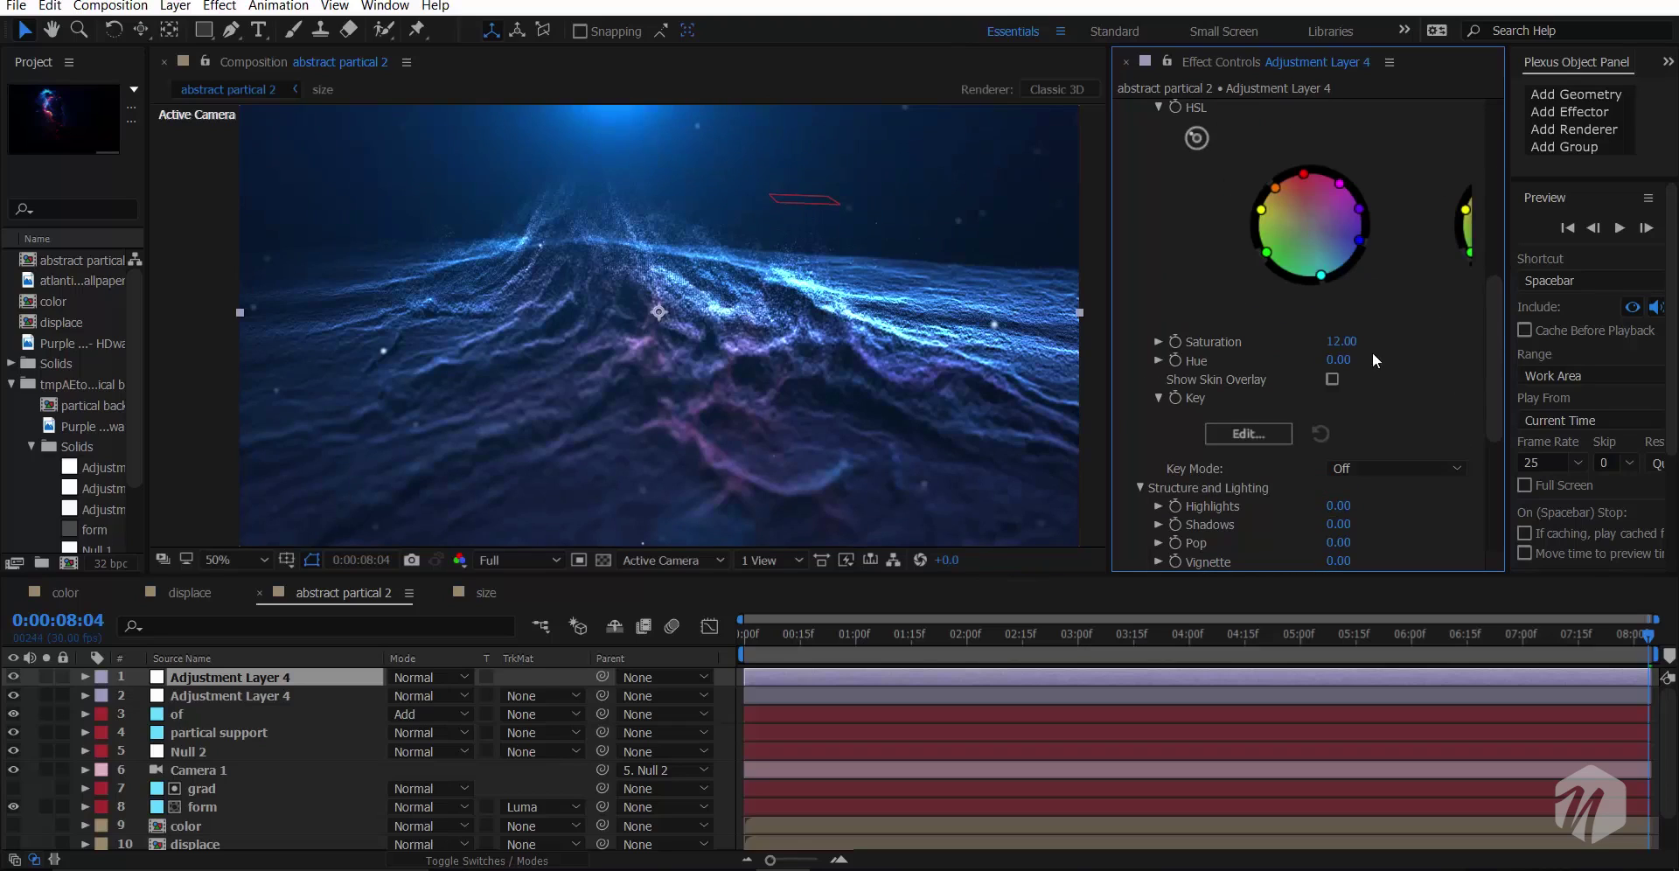
click(1341, 342)
text(-4)
key(Return)
click(1341, 342)
text(5)
key(Return)
- Try Colorista's Highlights at 35 on the enlarged particles and return the value to 0
scroll(1412, 340, down, 3)
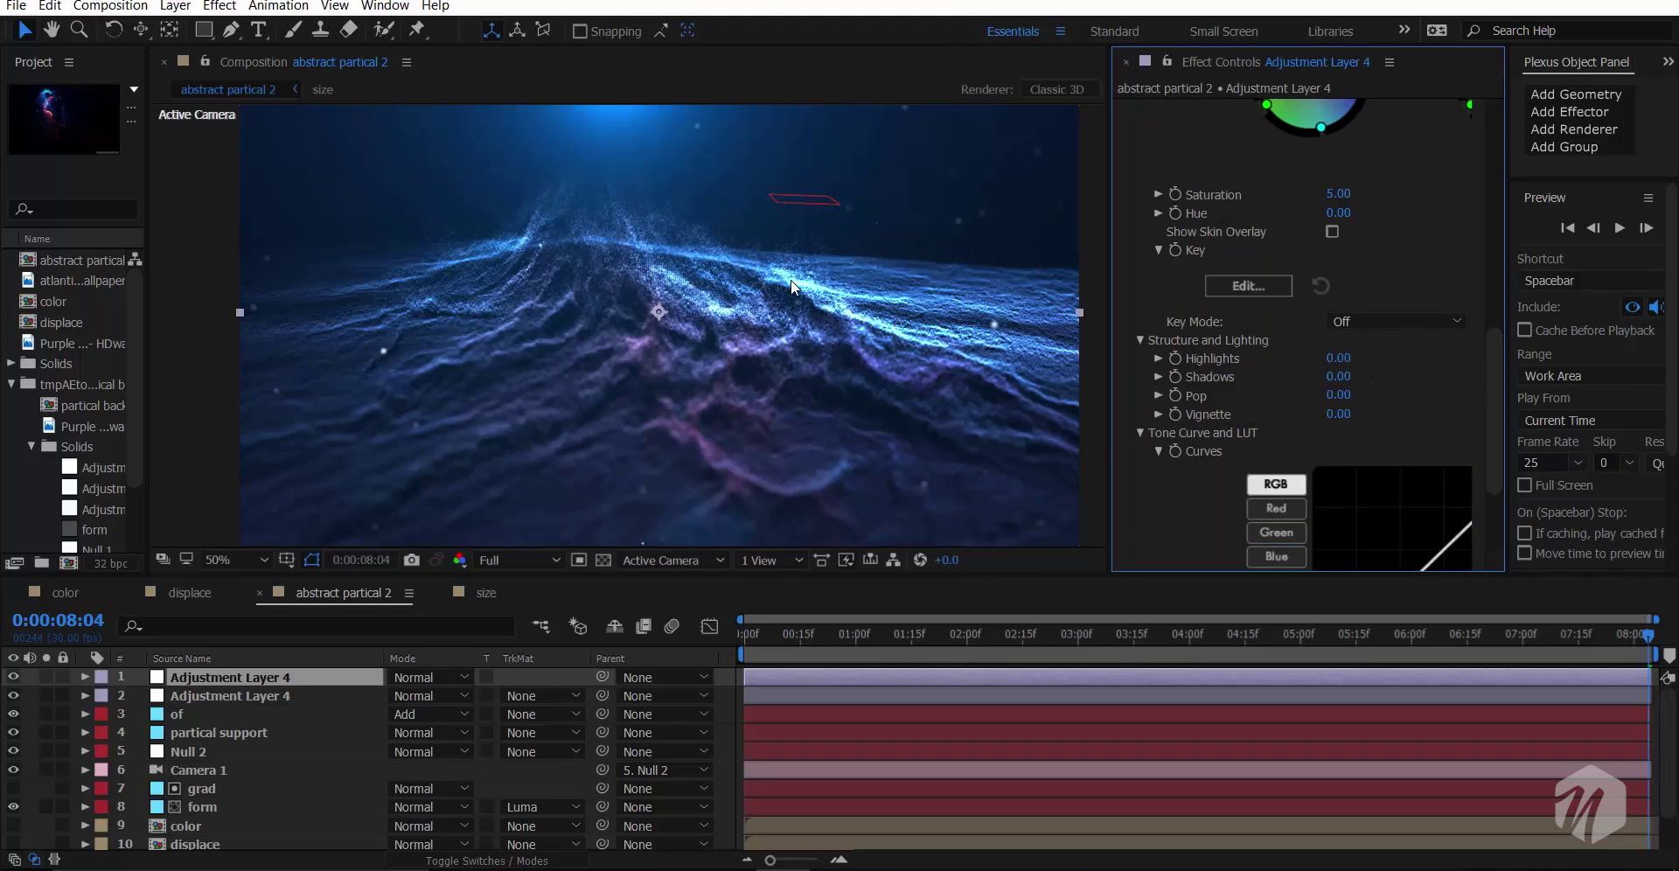
scroll(793, 287, up, 1)
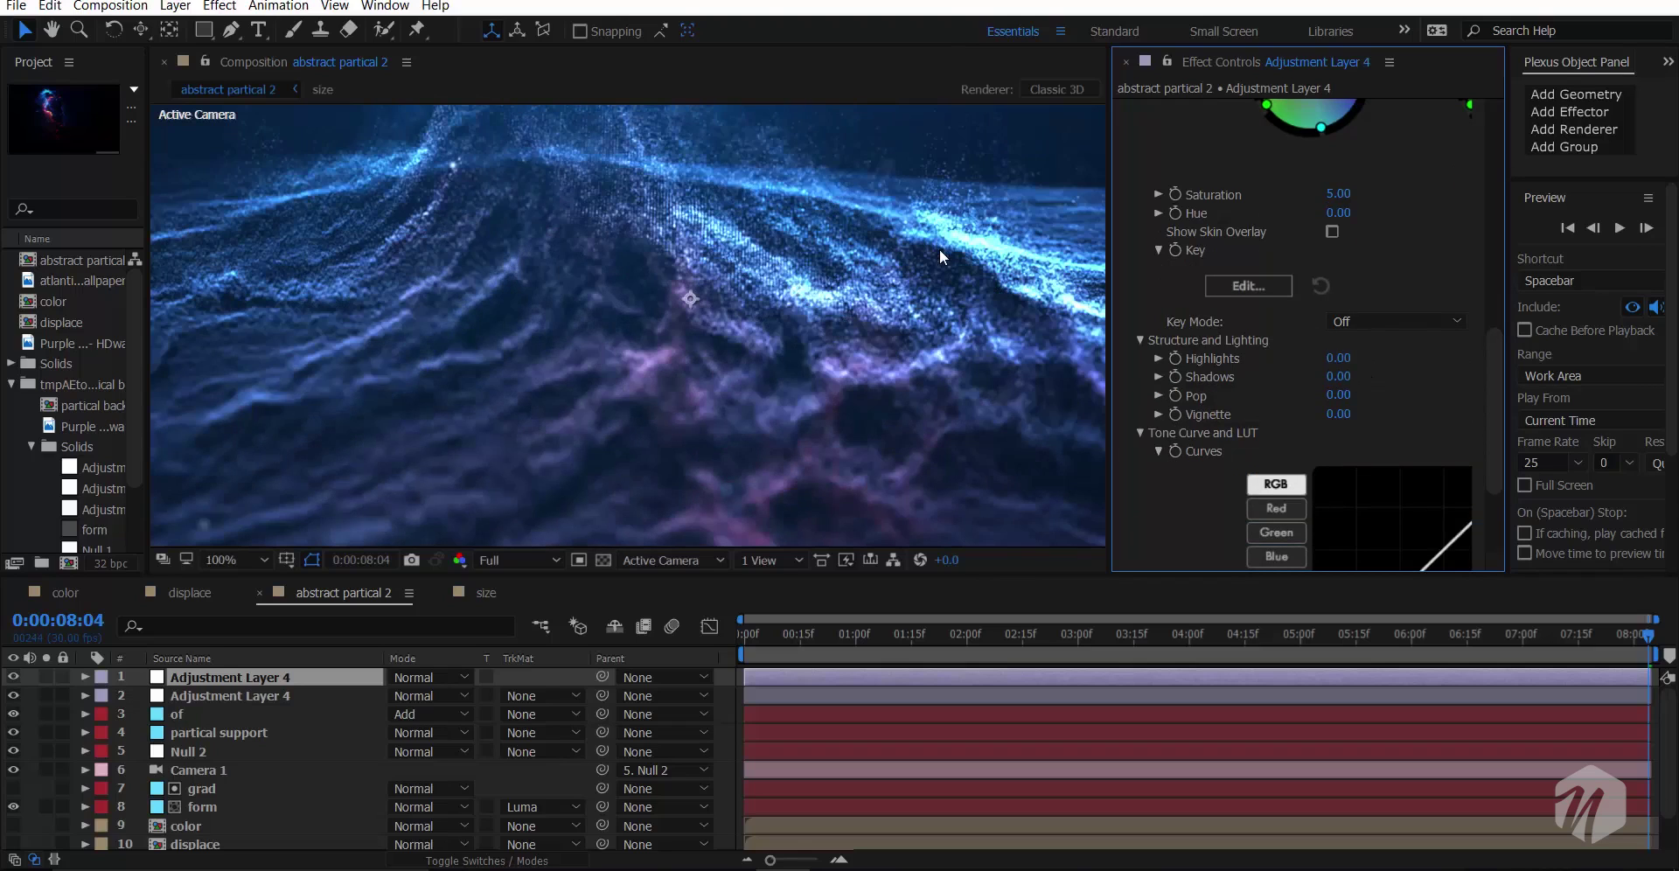
click(1344, 368)
text(35)
key(Return)
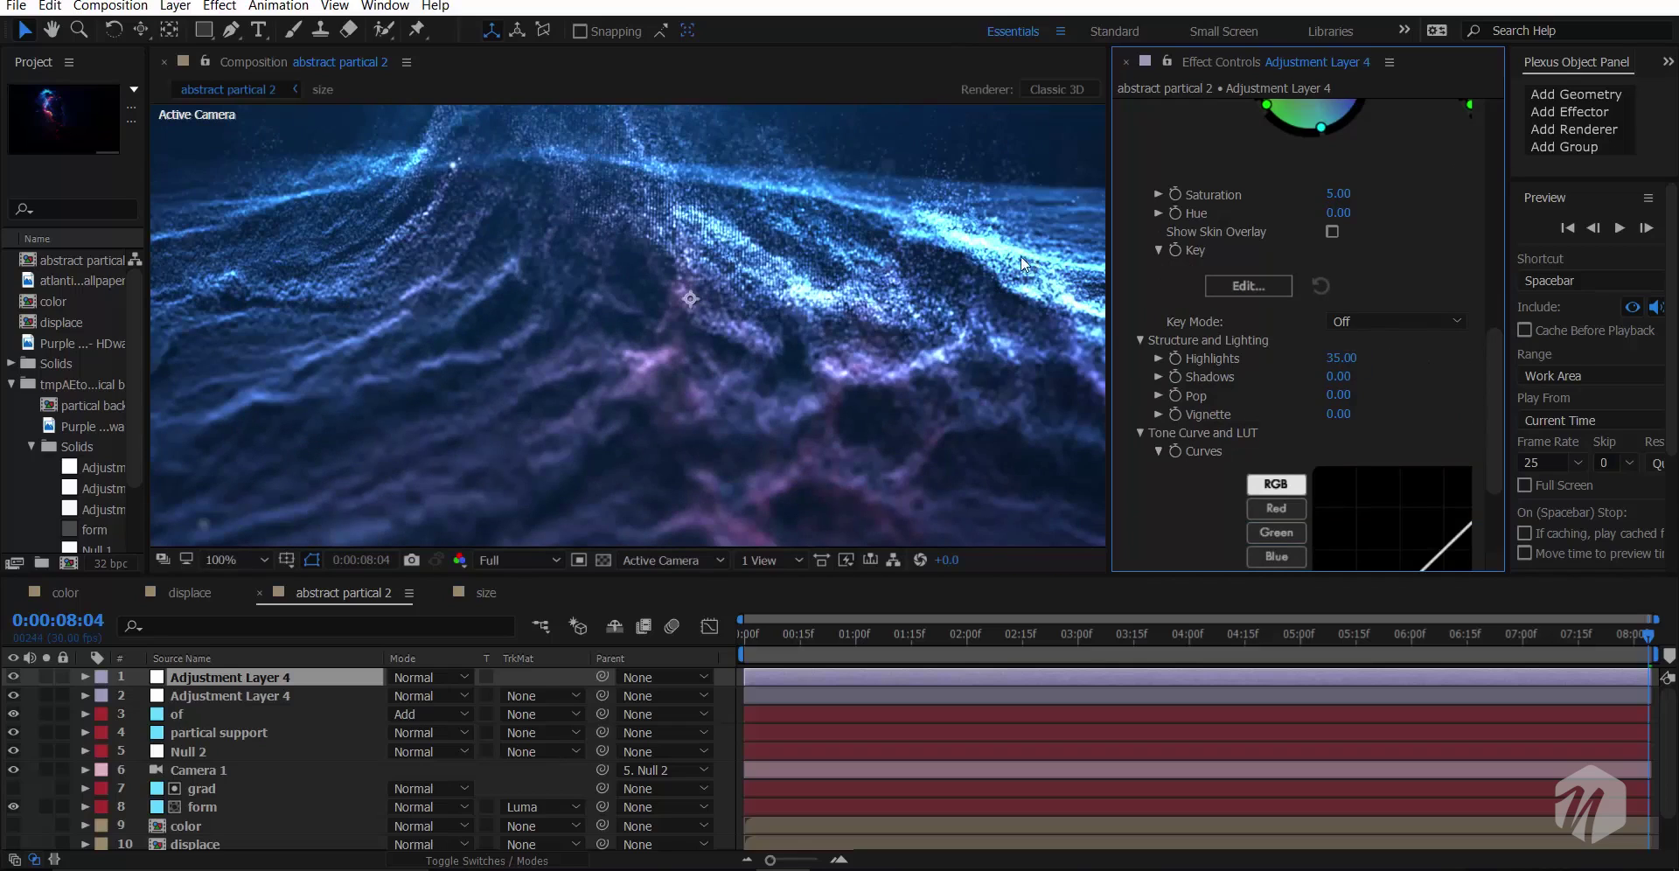
click(1341, 358)
text(0)
key(Return)
scroll(585, 361, down, 1)
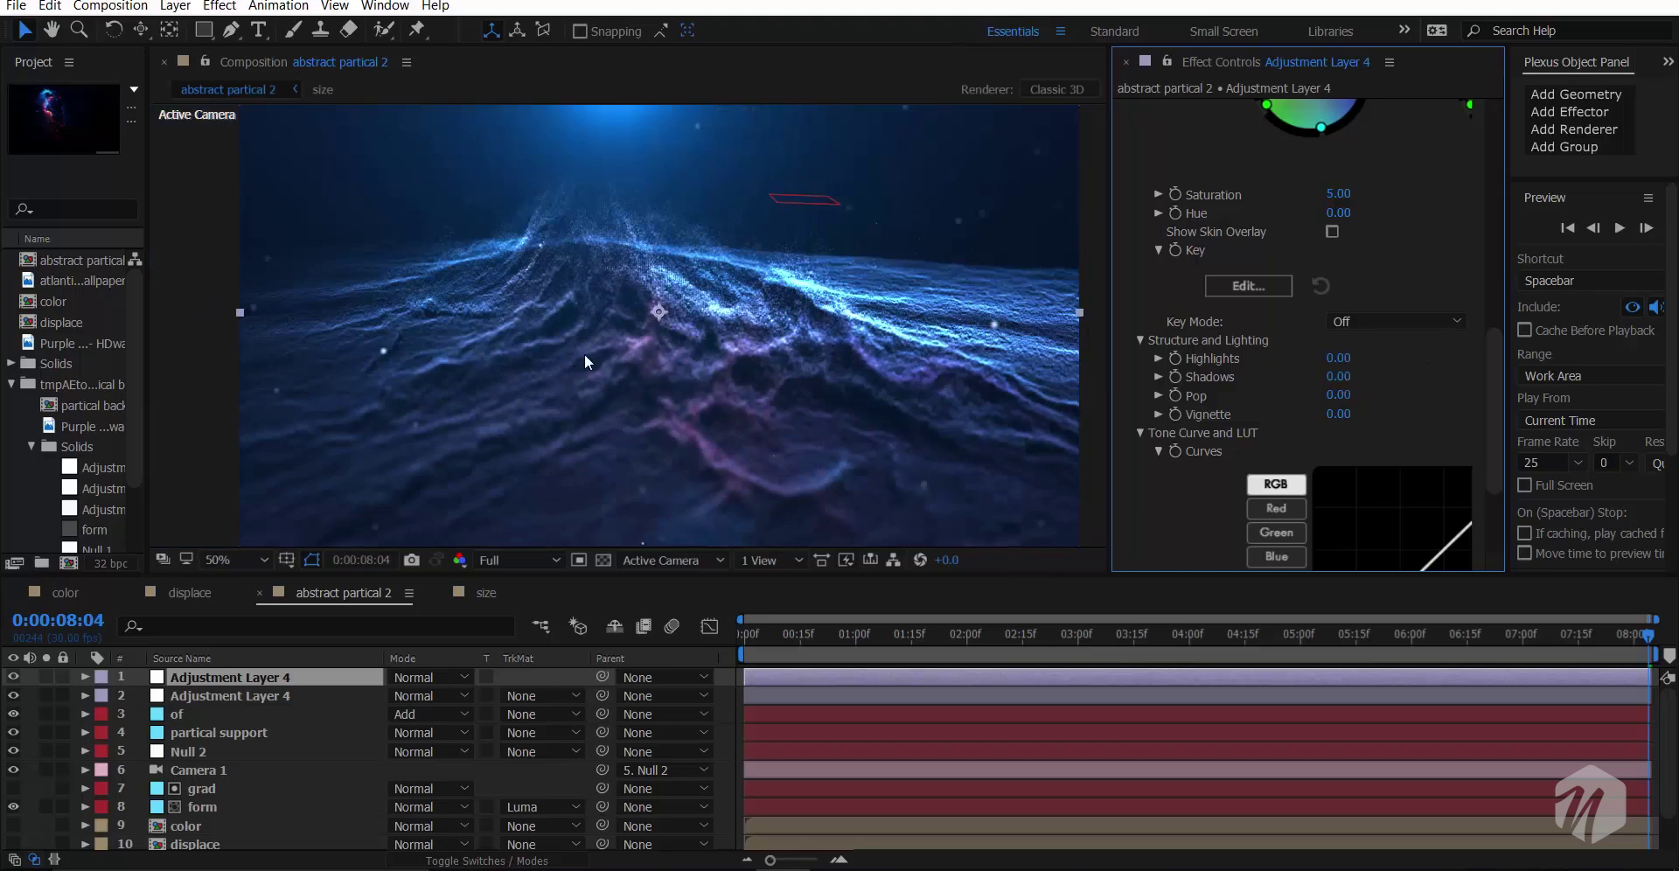
- Set Colorista's Shadows to -25 and Pop to 35 under Structure and Lighting
click(1338, 377)
text(45)
key(Return)
click(1340, 377)
key(Return)
click(1339, 396)
- Set Colorista's Vignette to 20 after trying 45 and 35
click(1338, 415)
text(45)
key(Return)
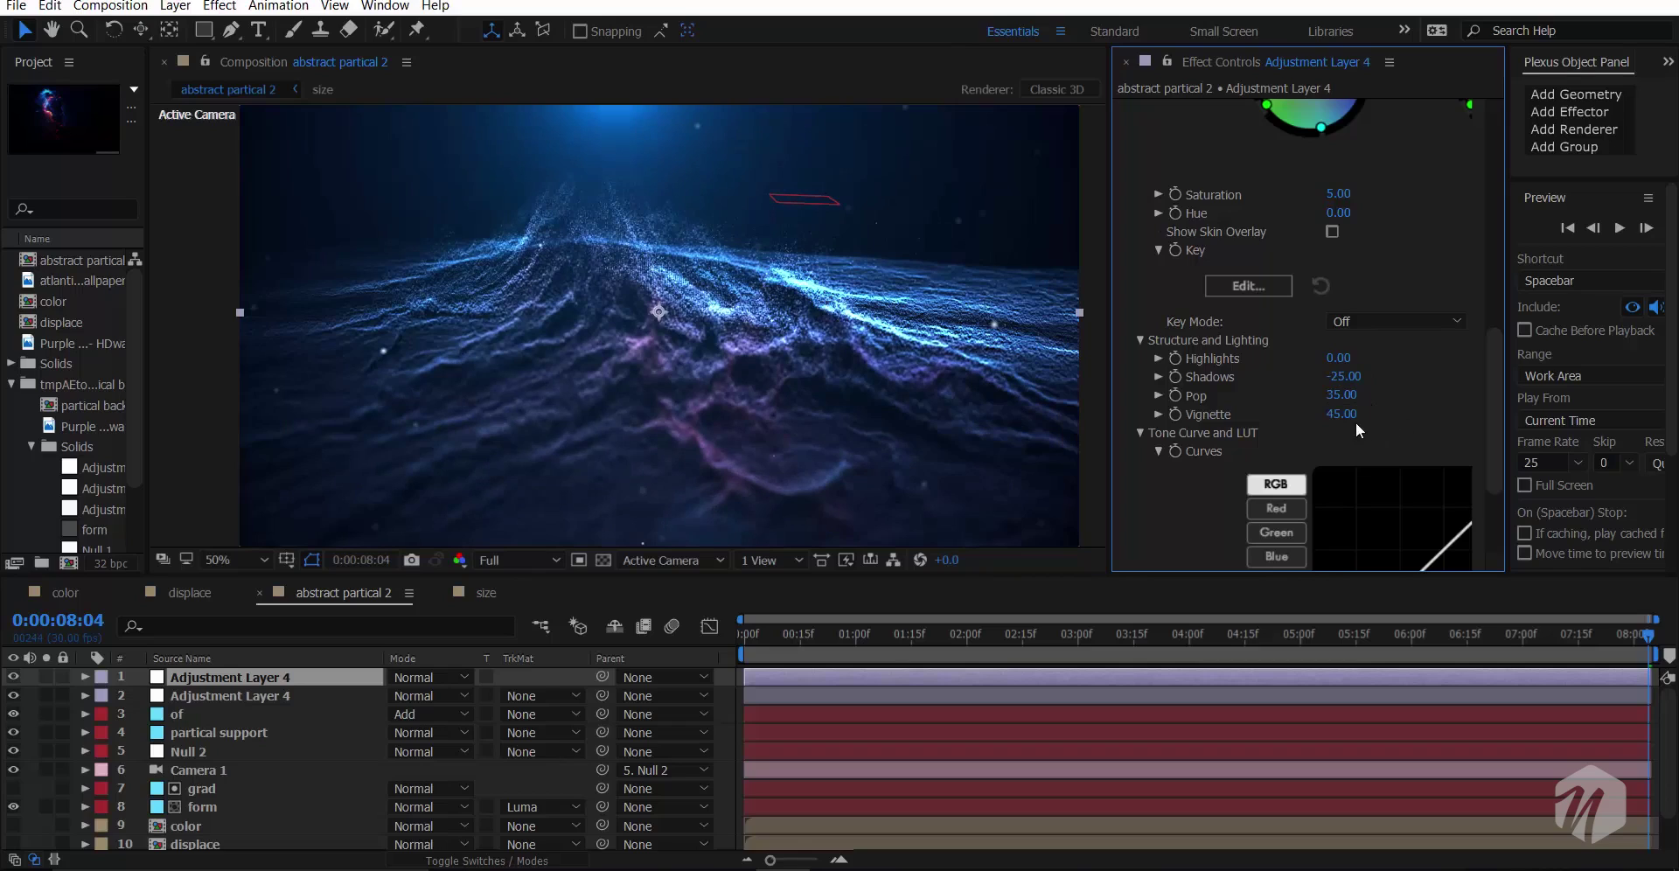
click(1345, 415)
text(35)
key(Return)
click(1345, 421)
text(20)
key(Return)
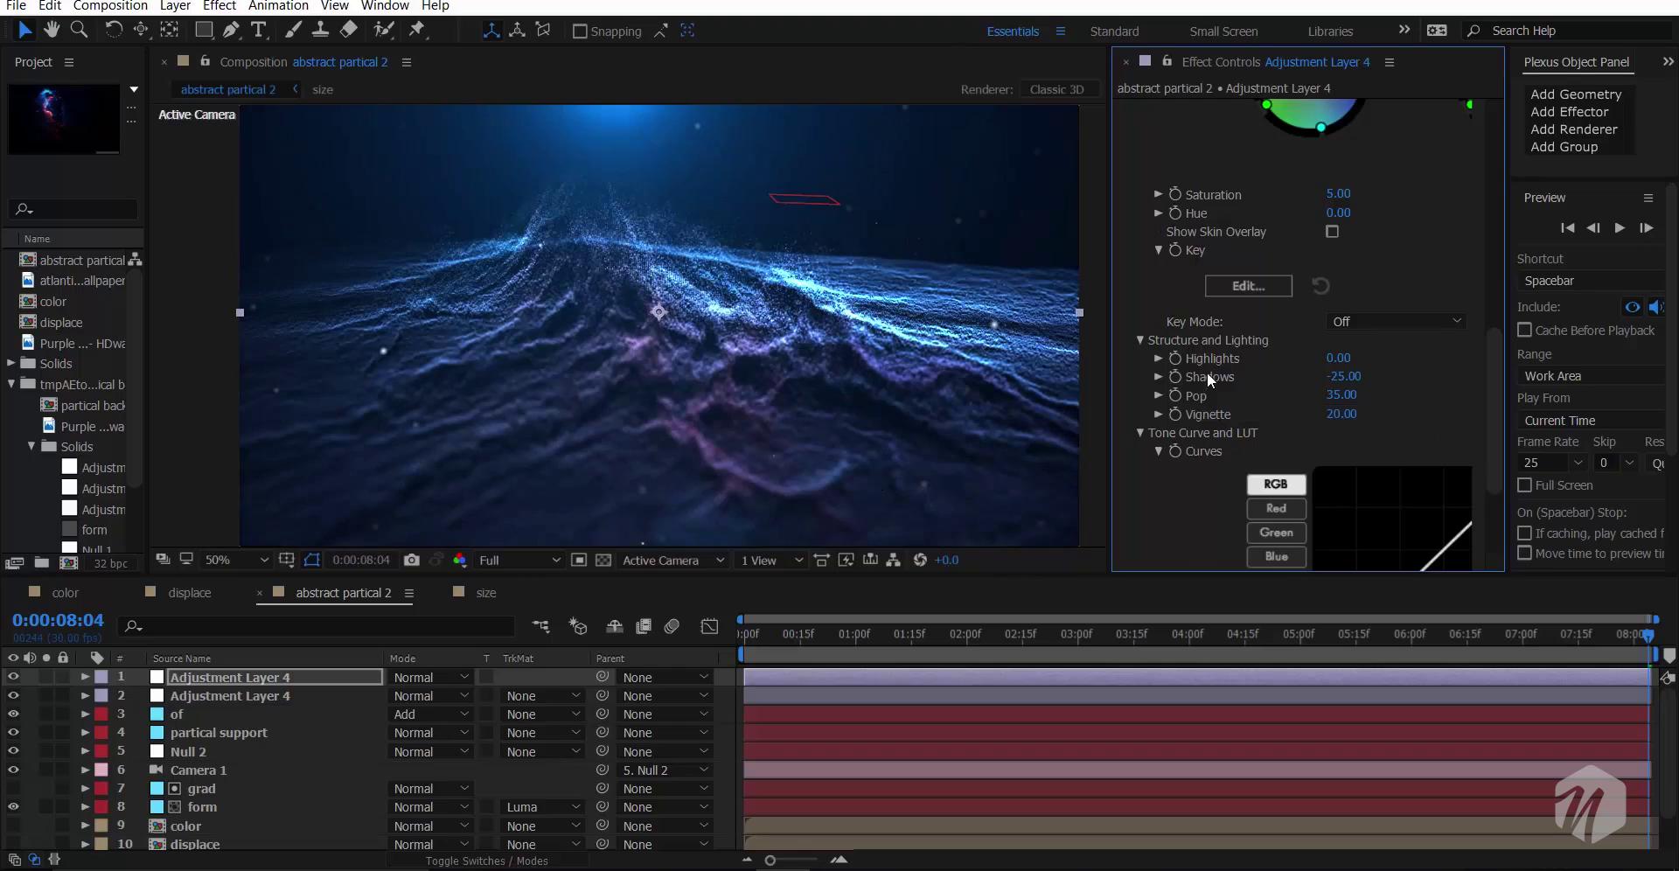
- Collapse the Colorista effect and compare the image with its adjustment layer hidden and shown
scroll(1126, 187, up, 10)
click(1121, 109)
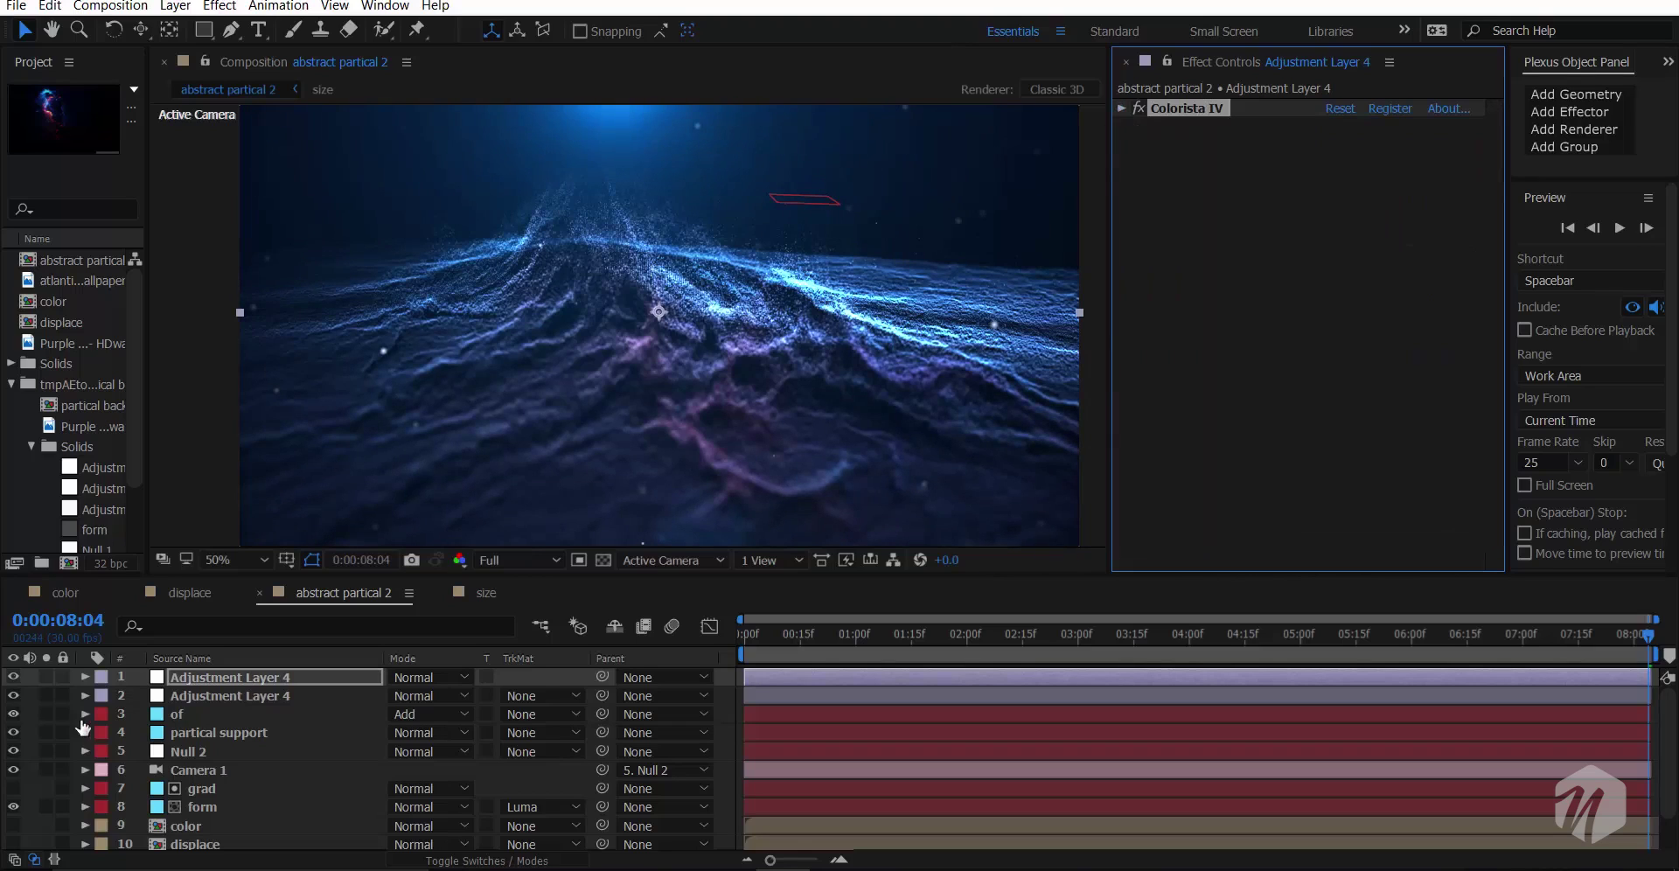
click(6, 679)
click(12, 678)
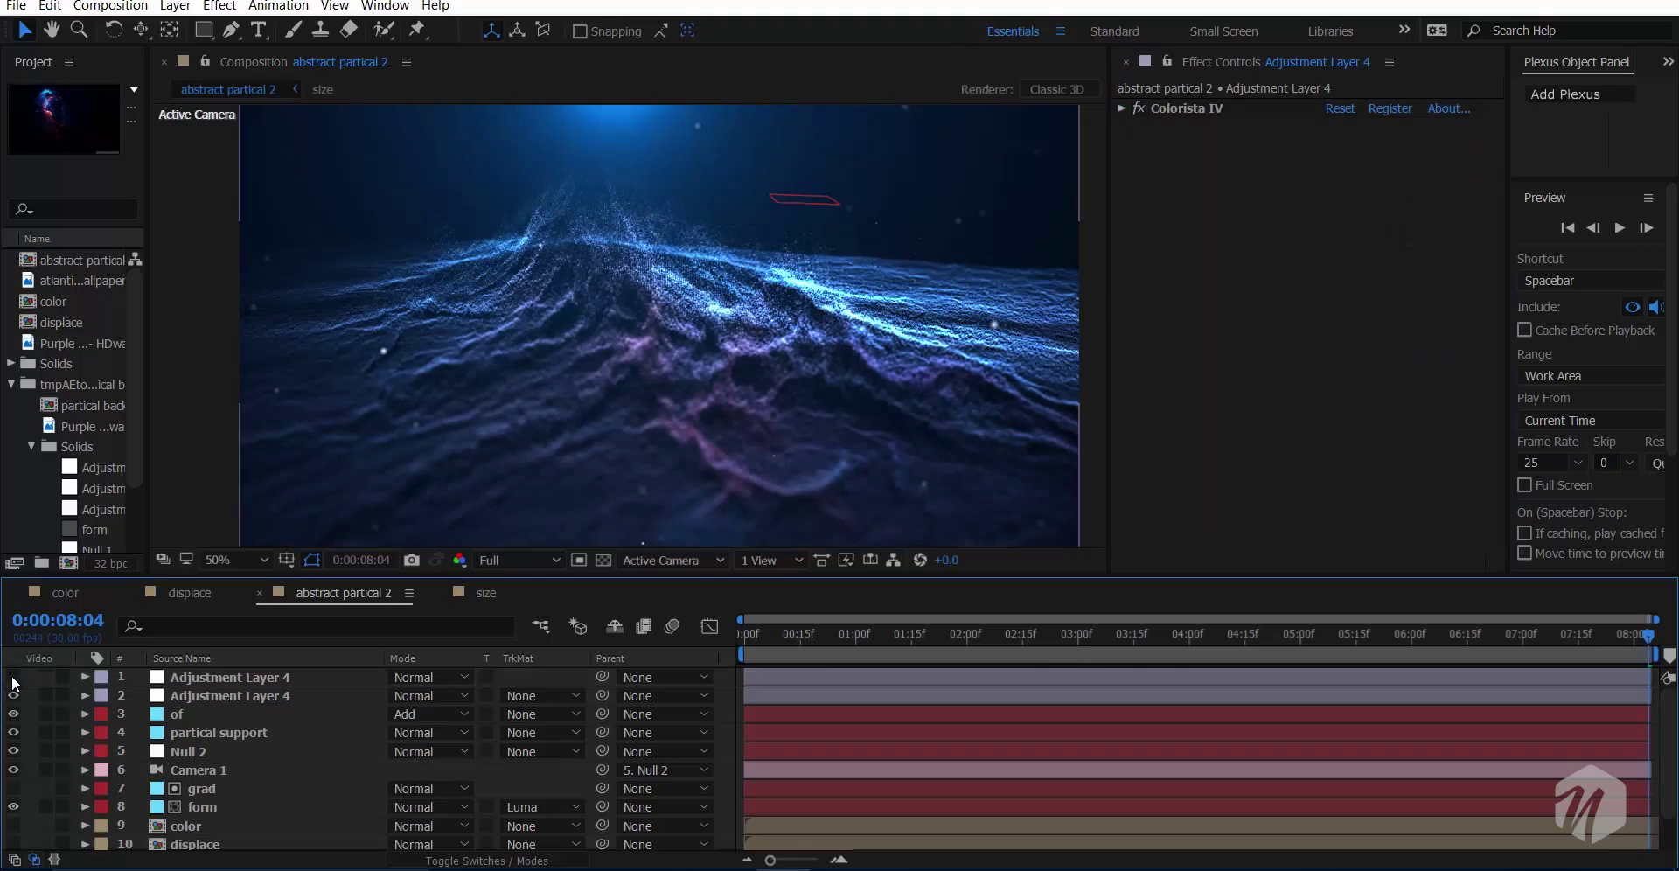
click(12, 678)
- Add a new adjustment layer above the Colorista layer and apply the Curves effect to it
key(grave)
right_click(124, 698)
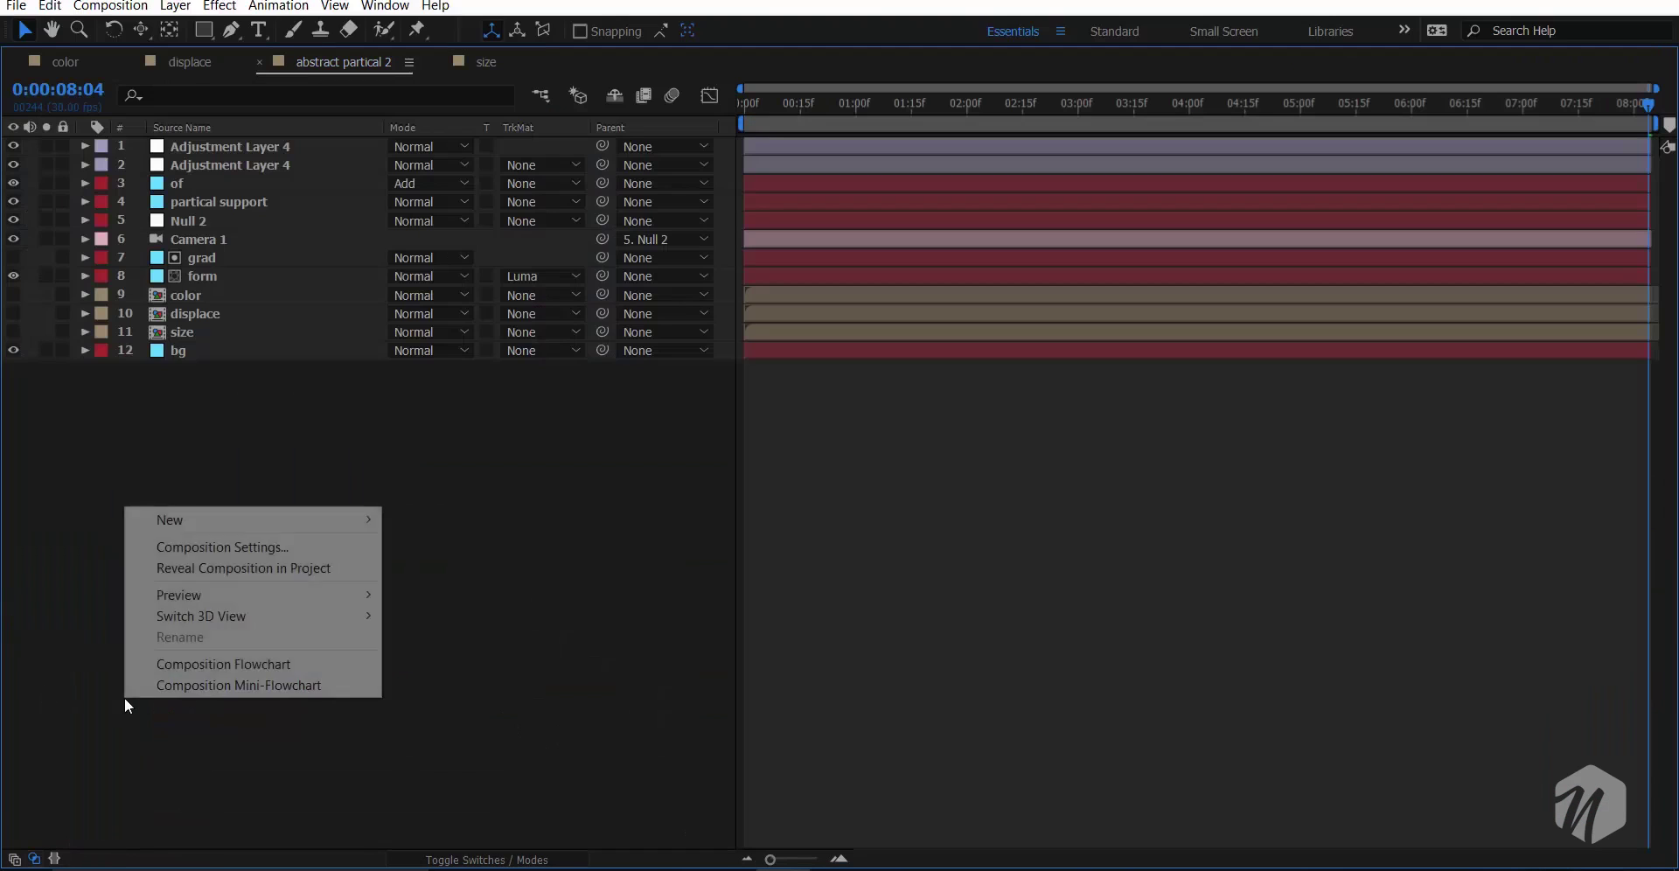
mouse_move(175, 520)
click(500, 670)
key(grave)
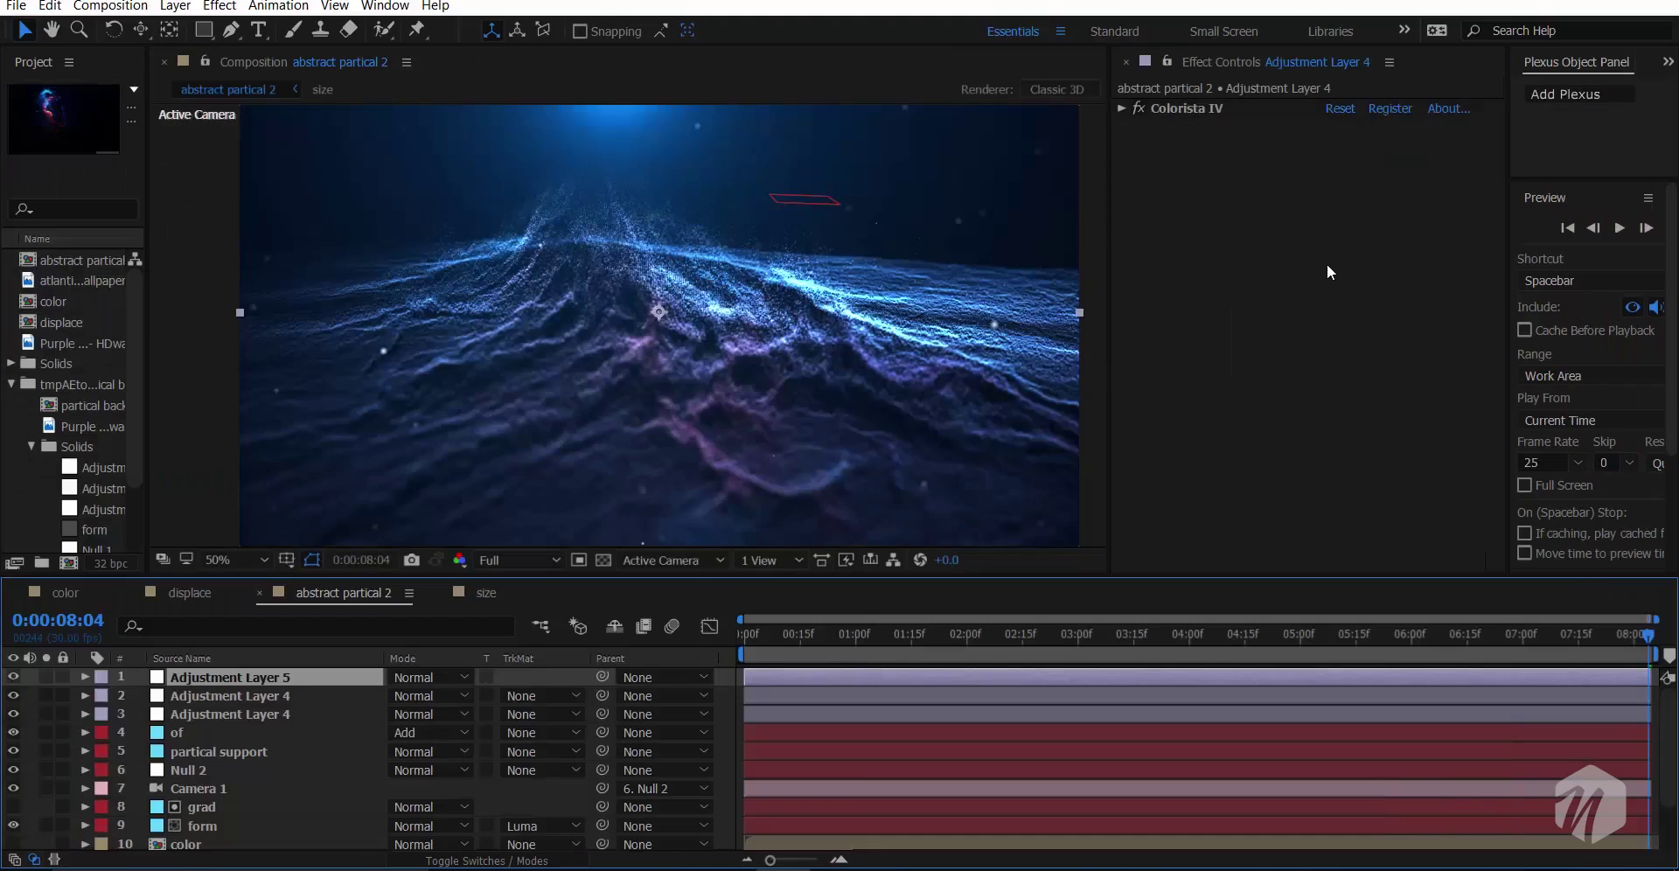
key(ctrl+space)
click(1153, 246)
- Darken the RGB curve's shadows while holding its upper midtones, and raise the Red curve's highlights with its midtones pulled back
mouse_move(1218, 409)
mouse_down()
mouse_move(1203, 440)
mouse_move(1180, 436)
mouse_move(1199, 432)
mouse_up()
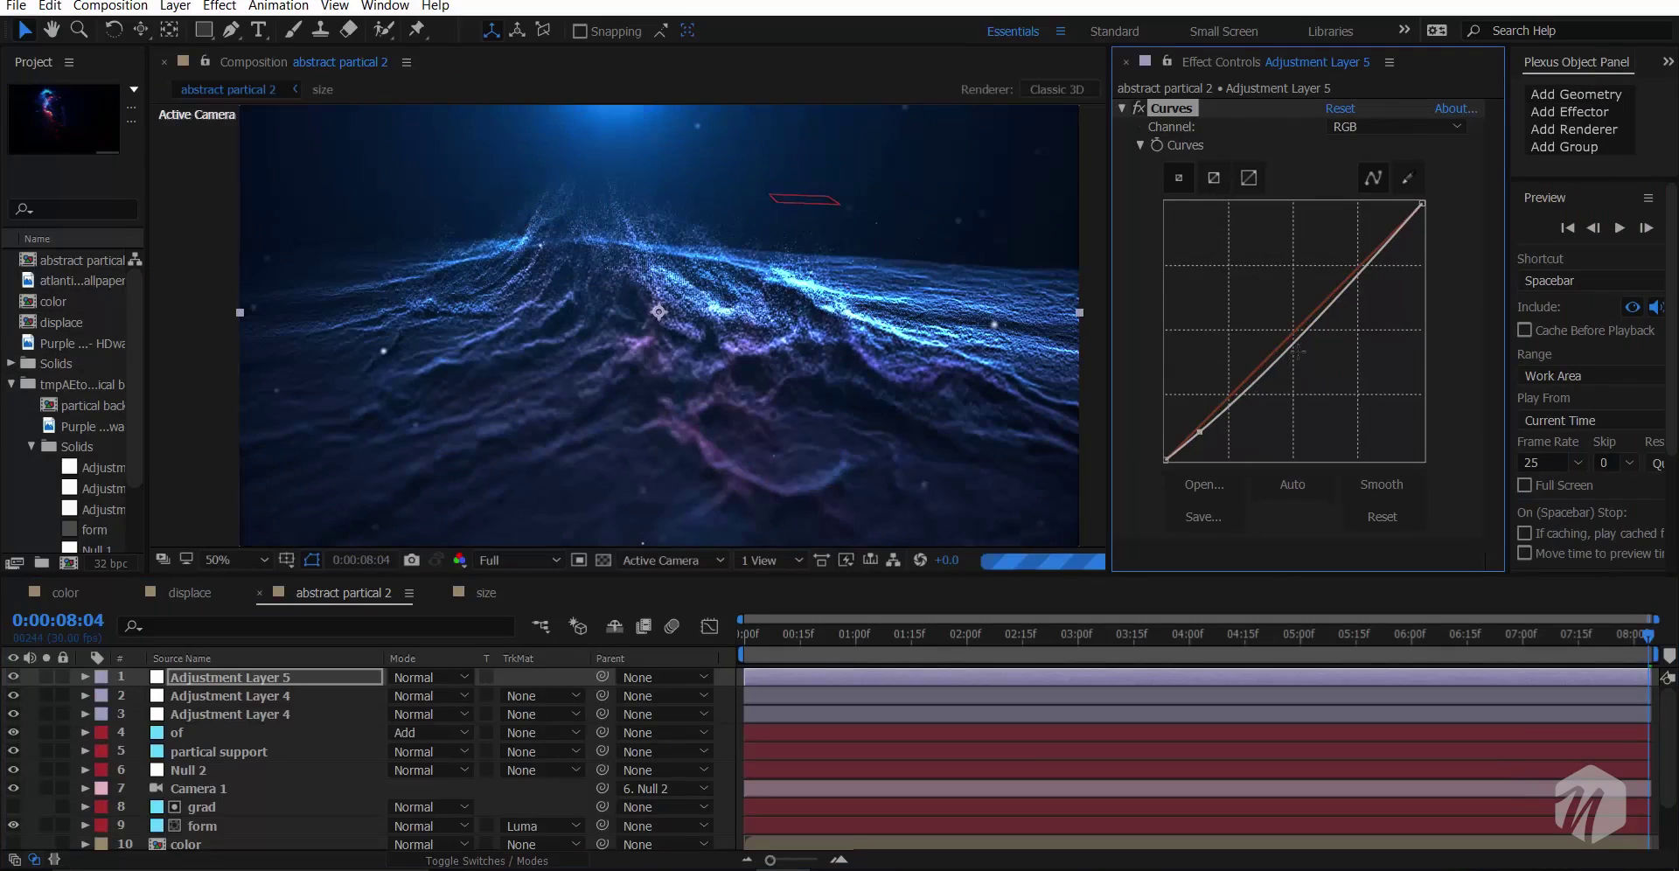
drag(1297, 351, 1333, 297)
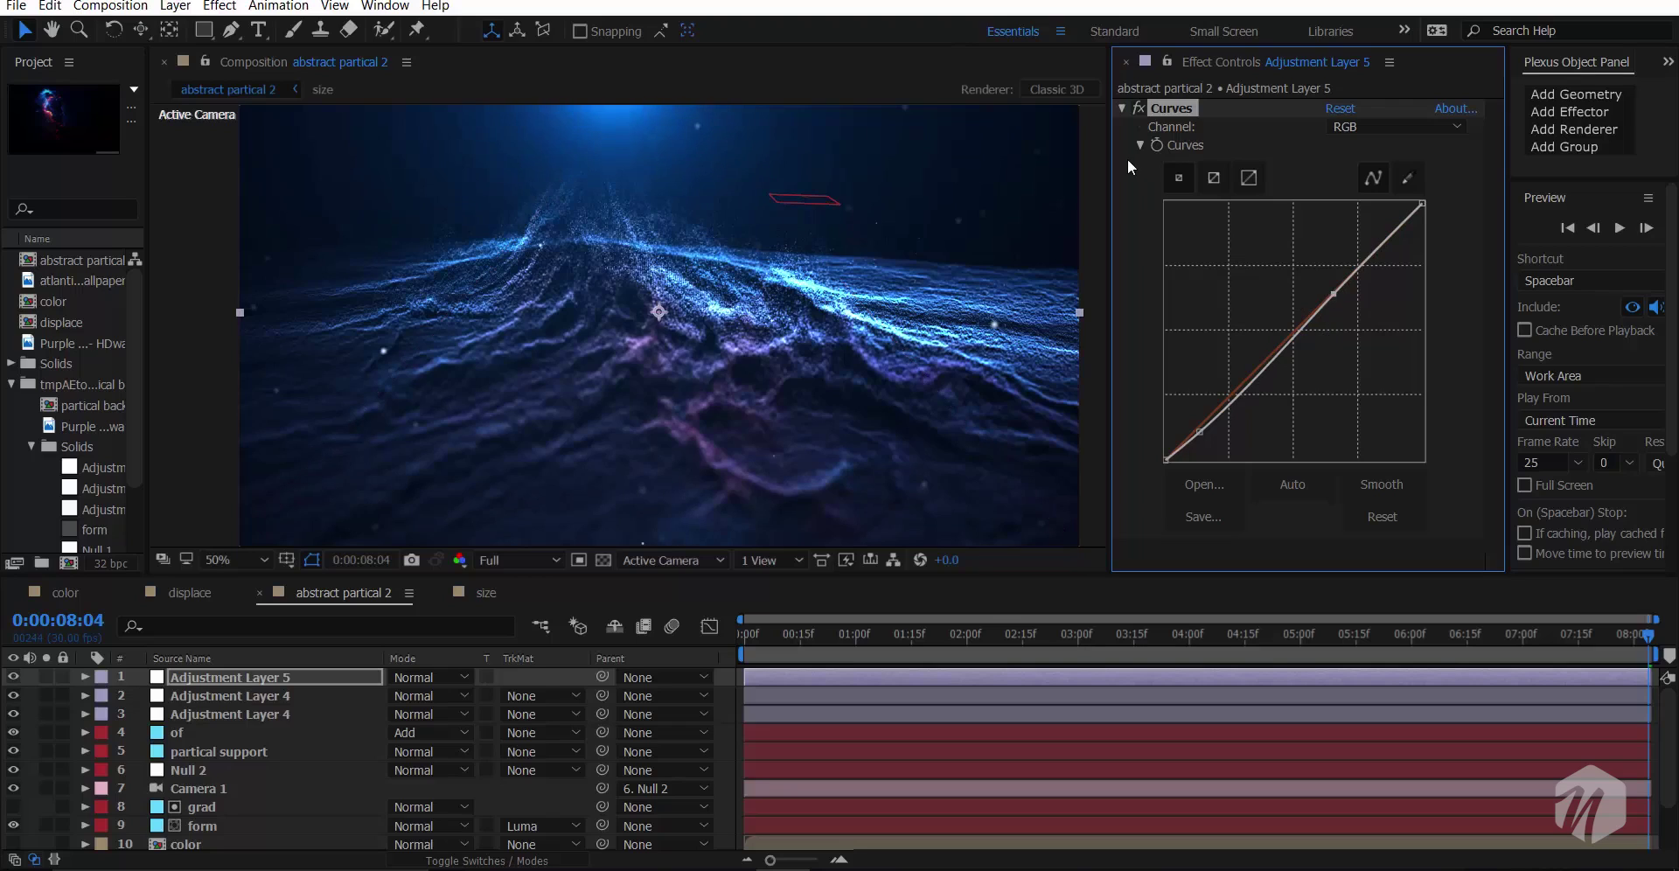
click(1375, 126)
click(1364, 165)
drag(1390, 232, 1376, 245)
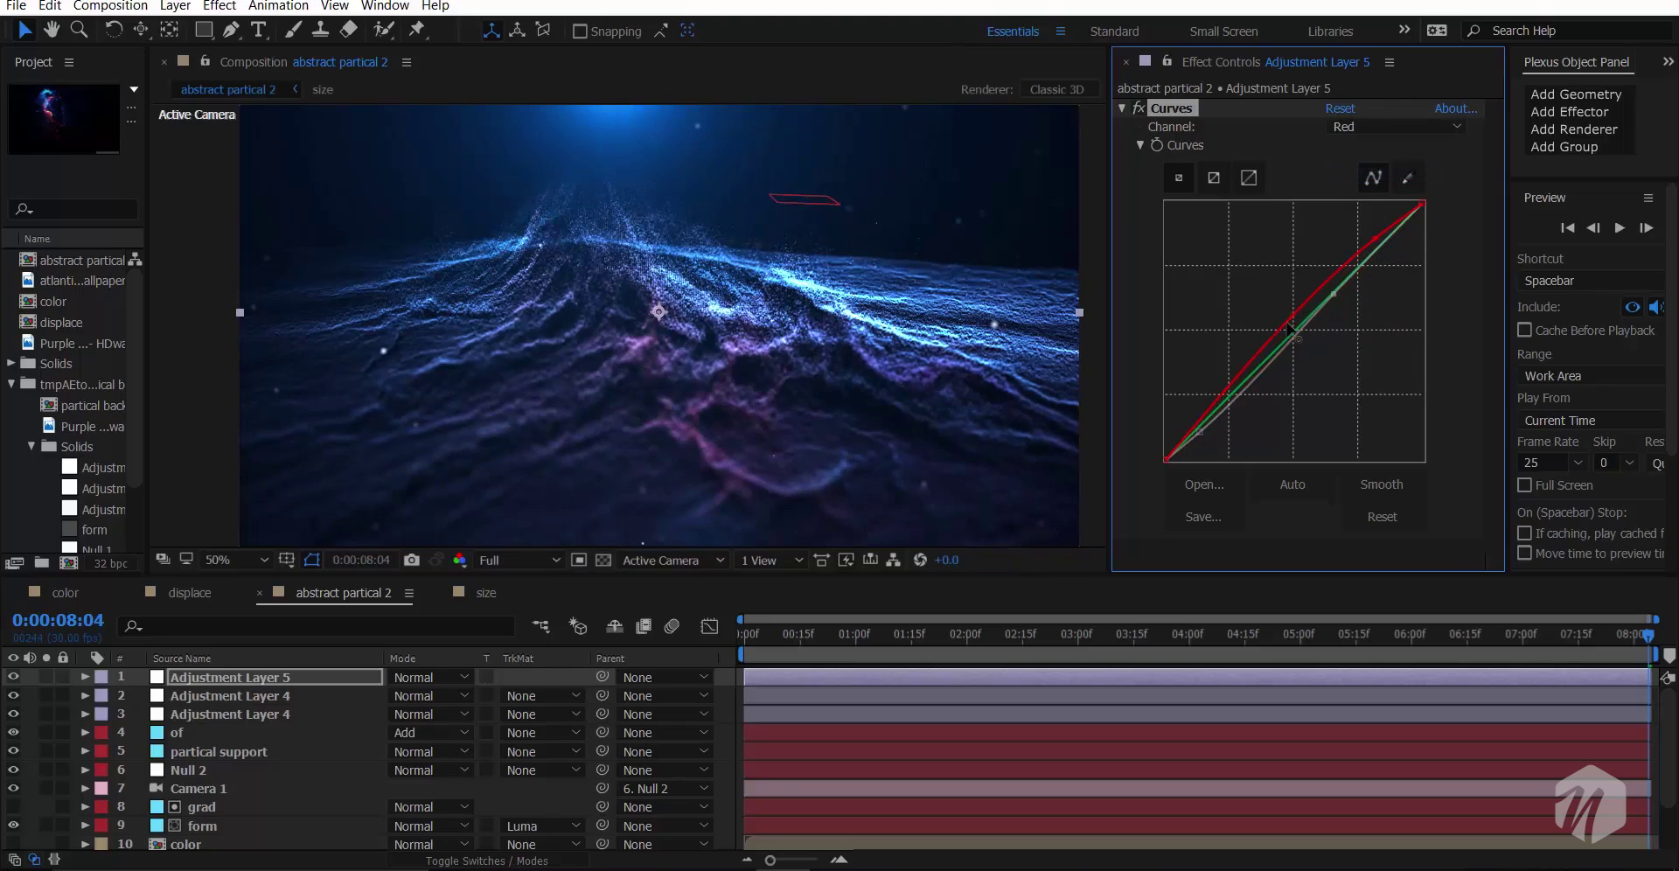
drag(1290, 331, 1279, 345)
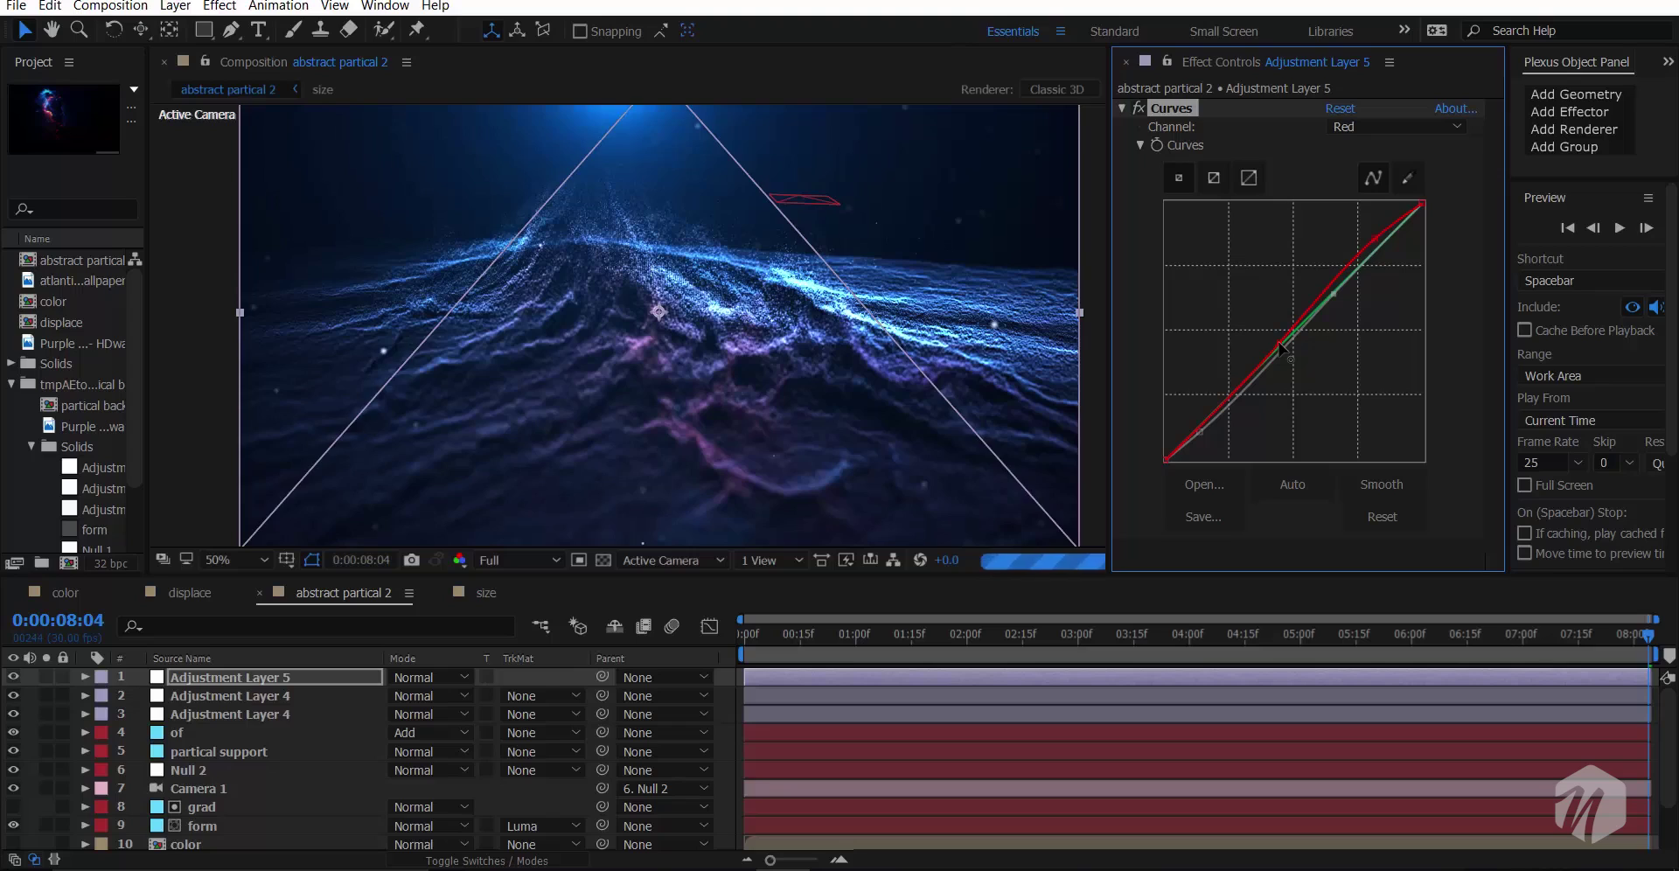
- Lower the Green curve's highlights slightly and raise the Blue curve's black point
click(1392, 126)
click(1351, 183)
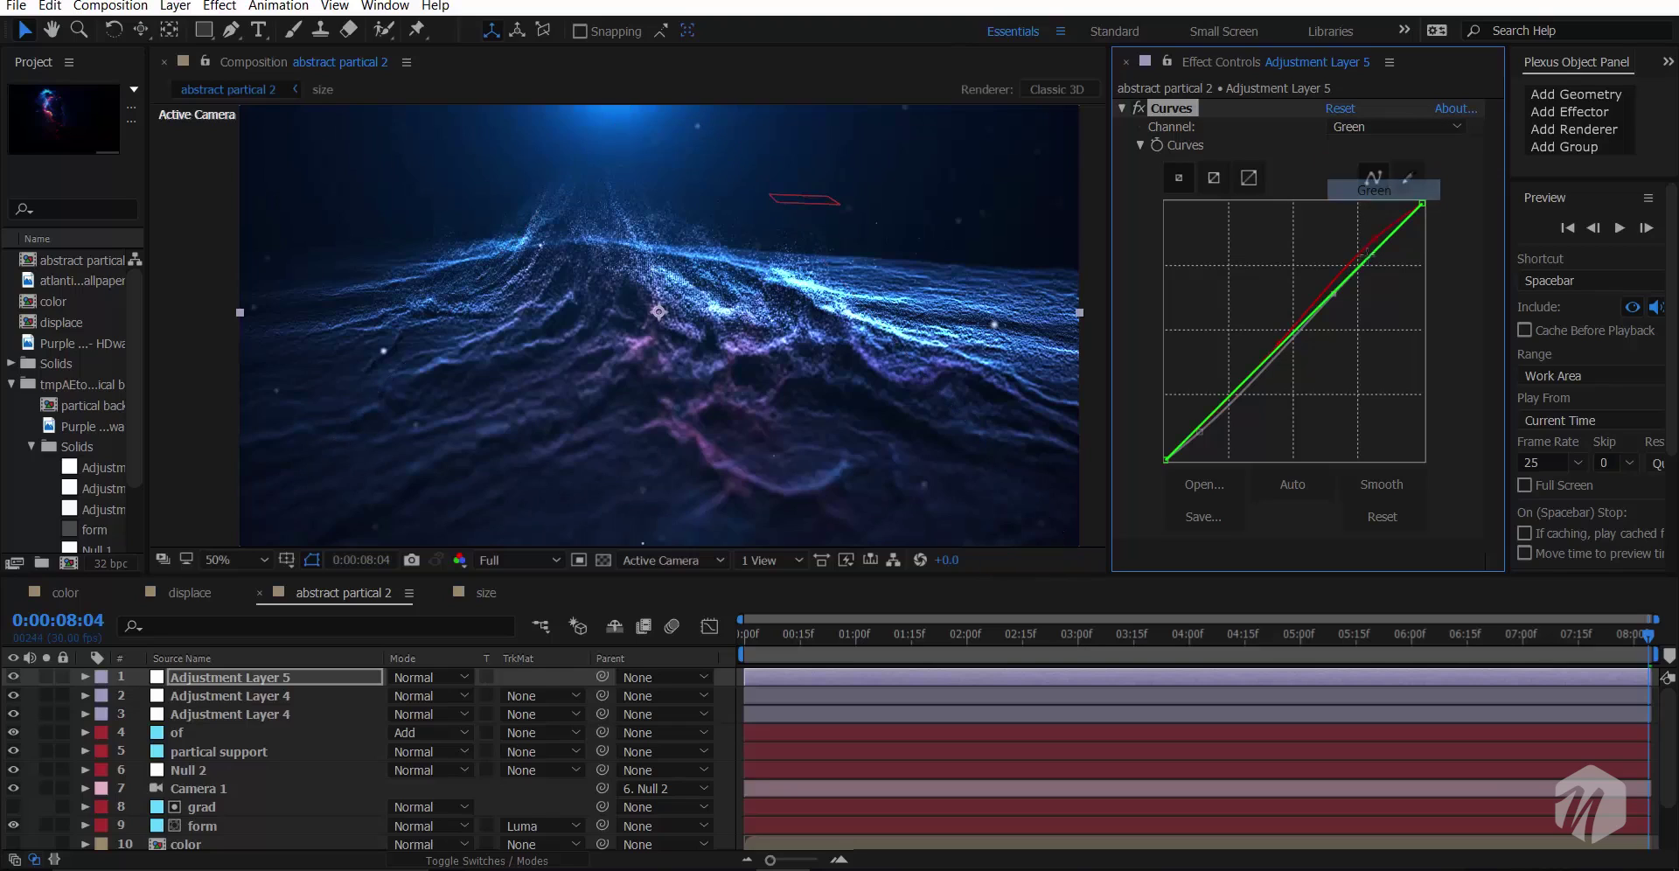
drag(1366, 259, 1371, 269)
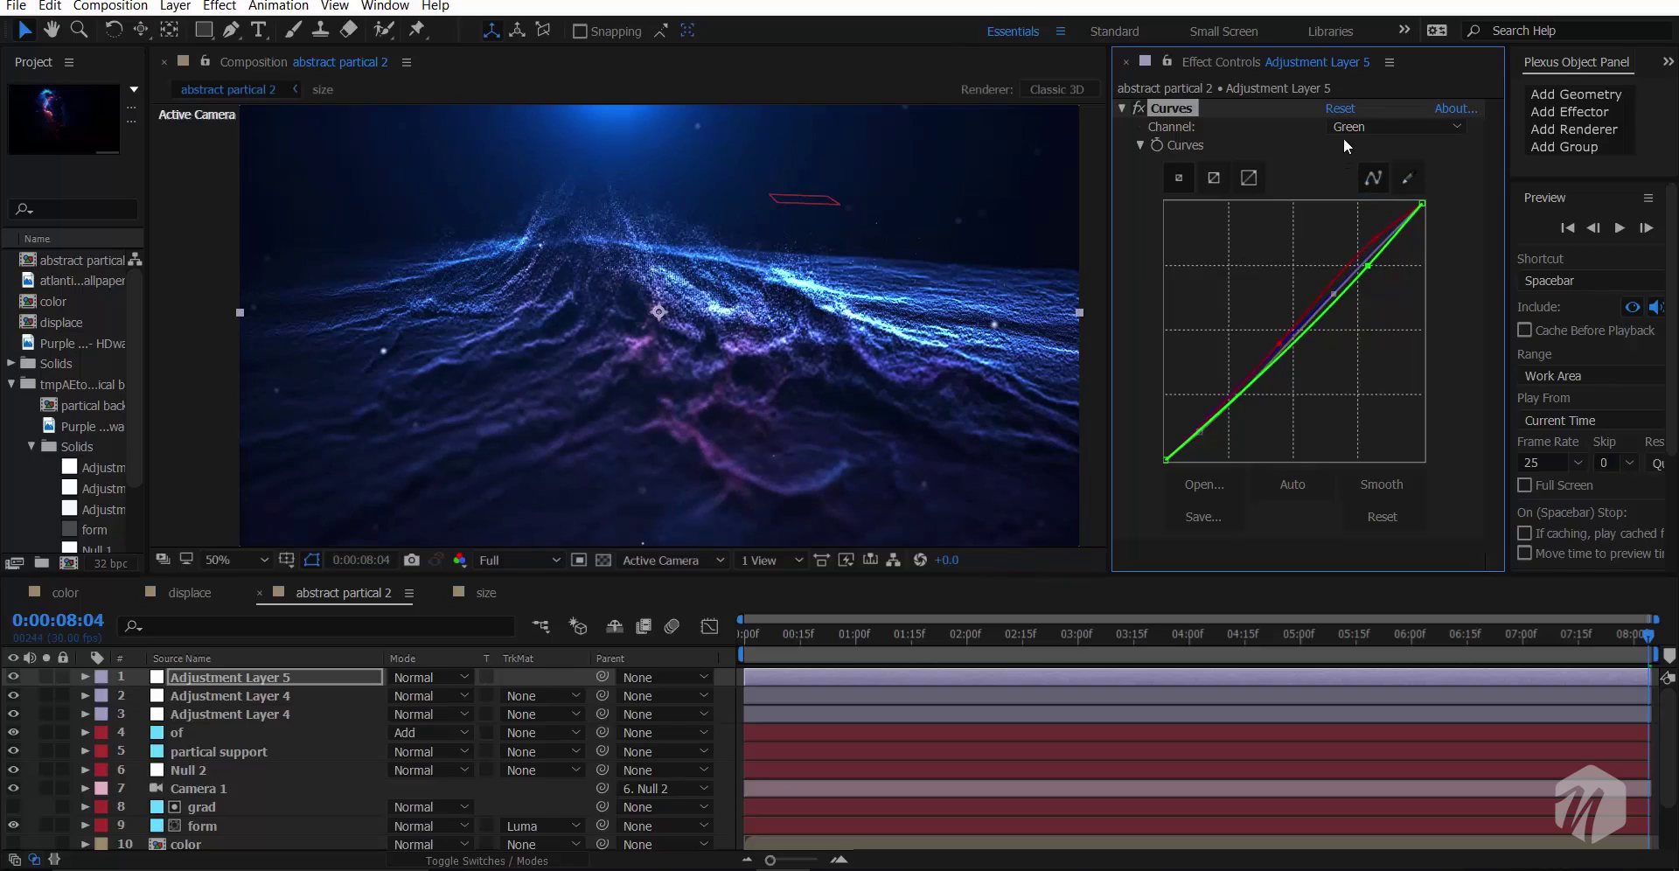
click(1365, 126)
click(1366, 211)
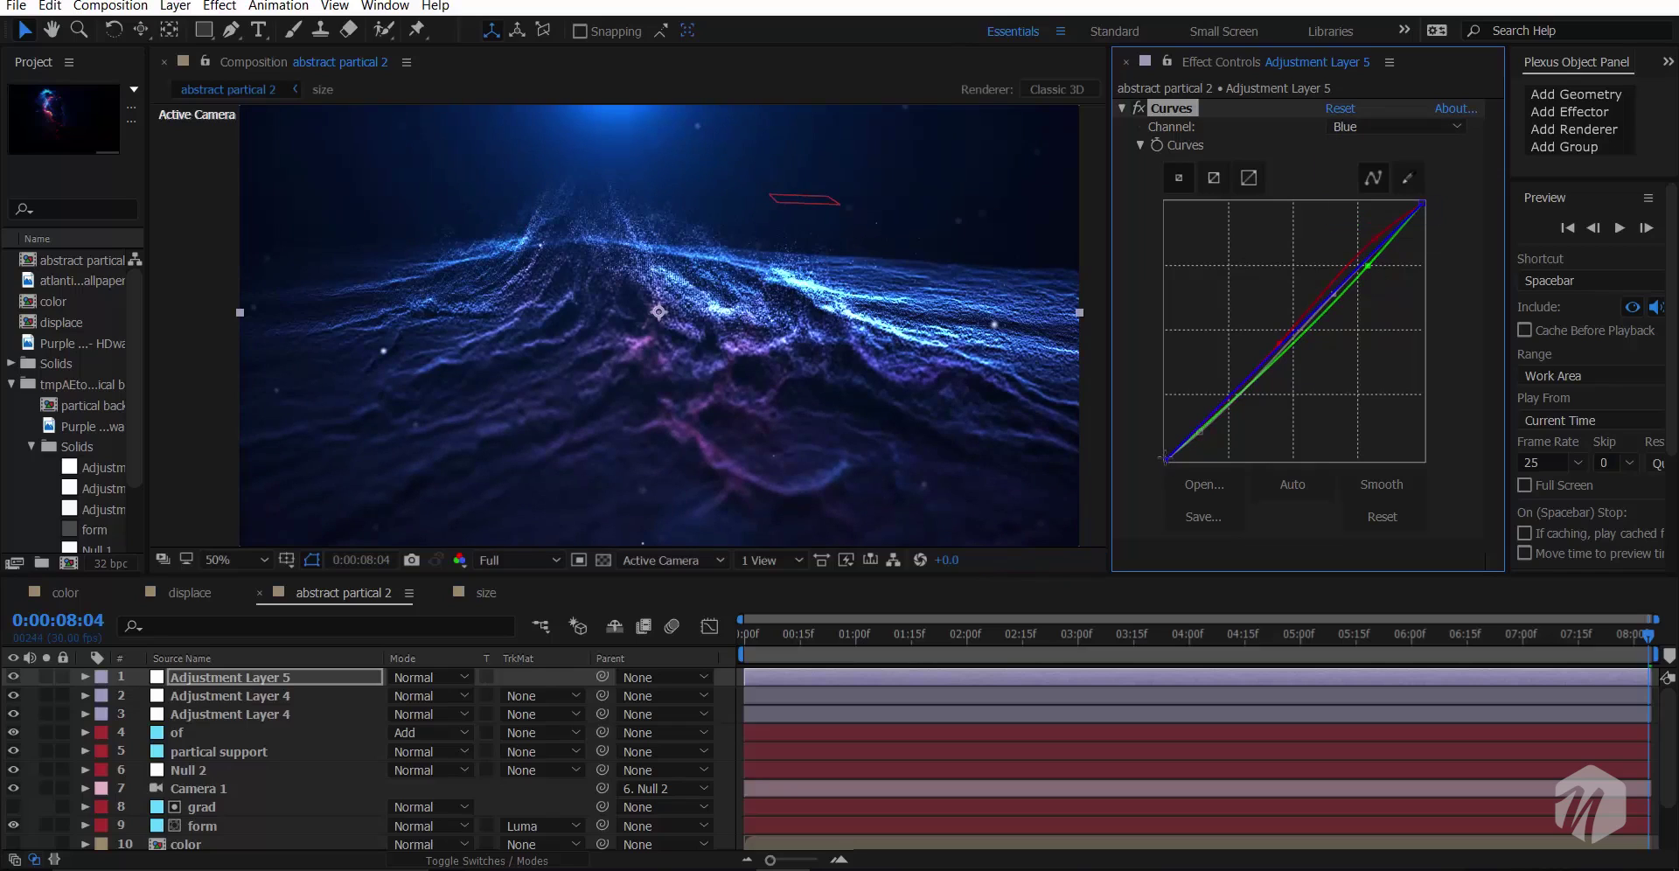
drag(1164, 461, 1166, 446)
- Add another adjustment layer on top of the Curves adjustment layer
key(grave)
right_click(269, 728)
mouse_move(314, 686)
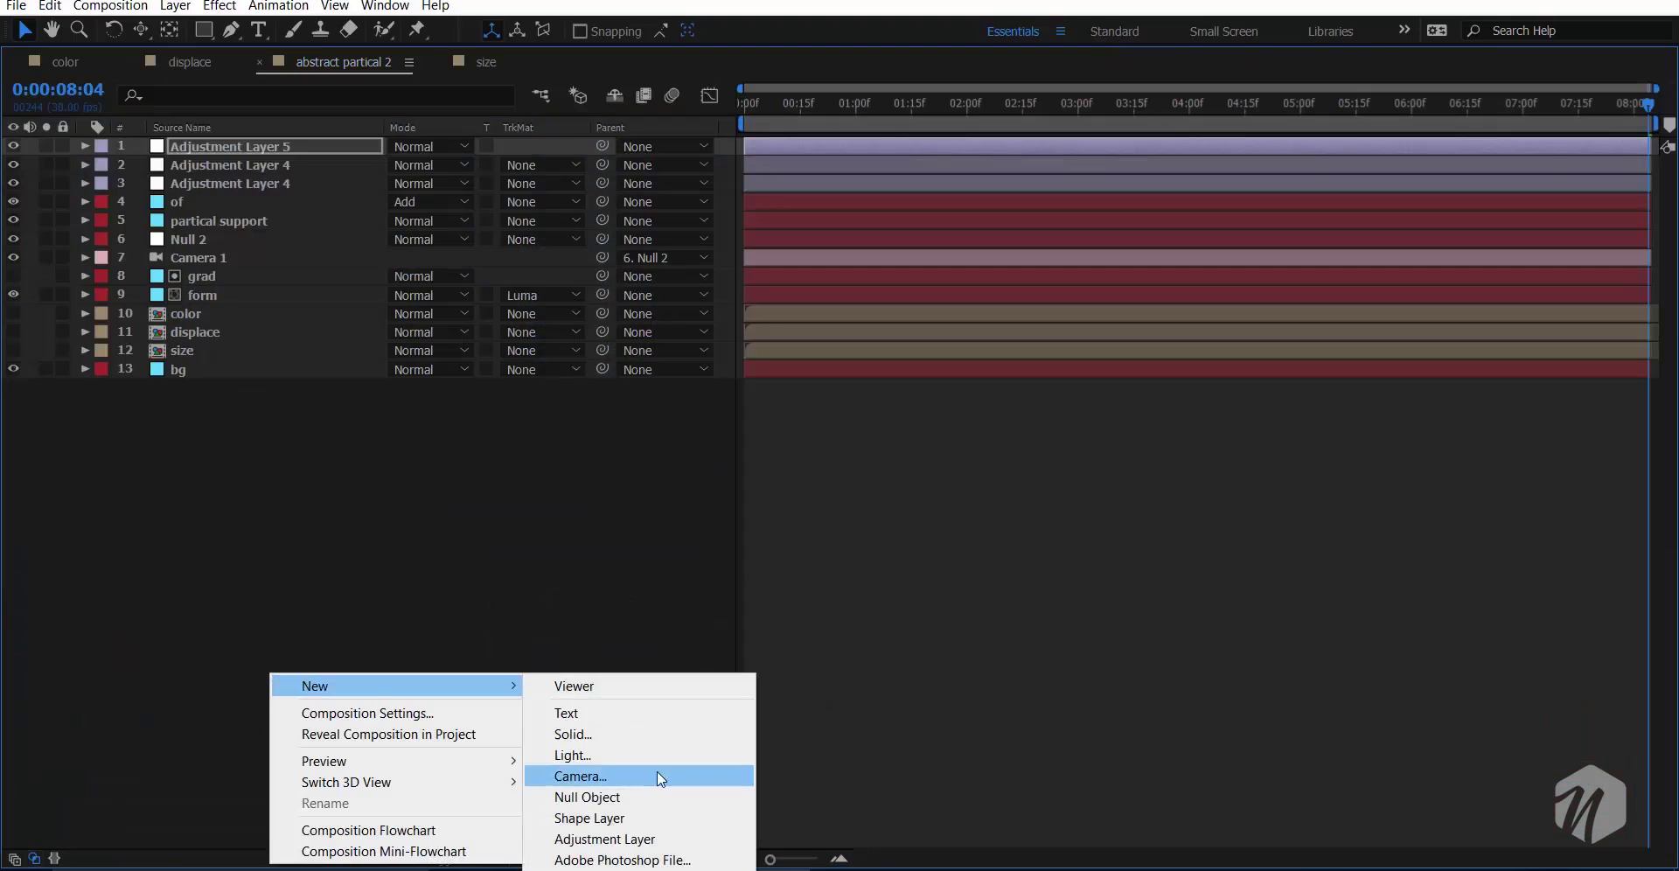
click(626, 847)
key(grave)
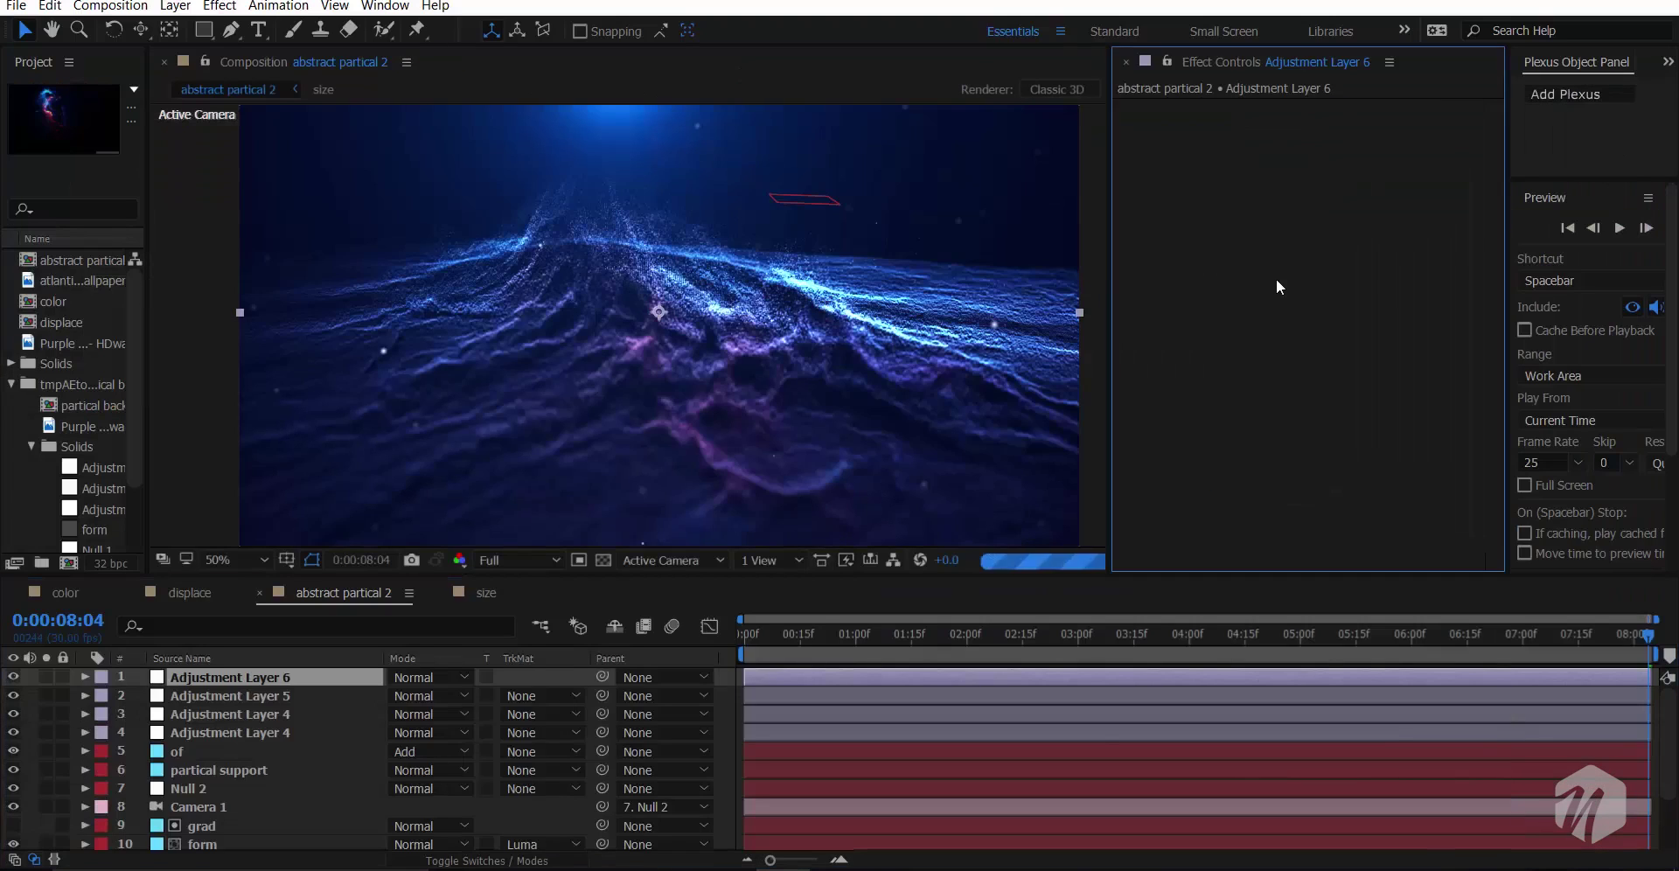
- Apply Hue/Saturation to the topmost adjustment layer and set Master Saturation to -10
key(ctrl+space)
text(hue)
key(Return)
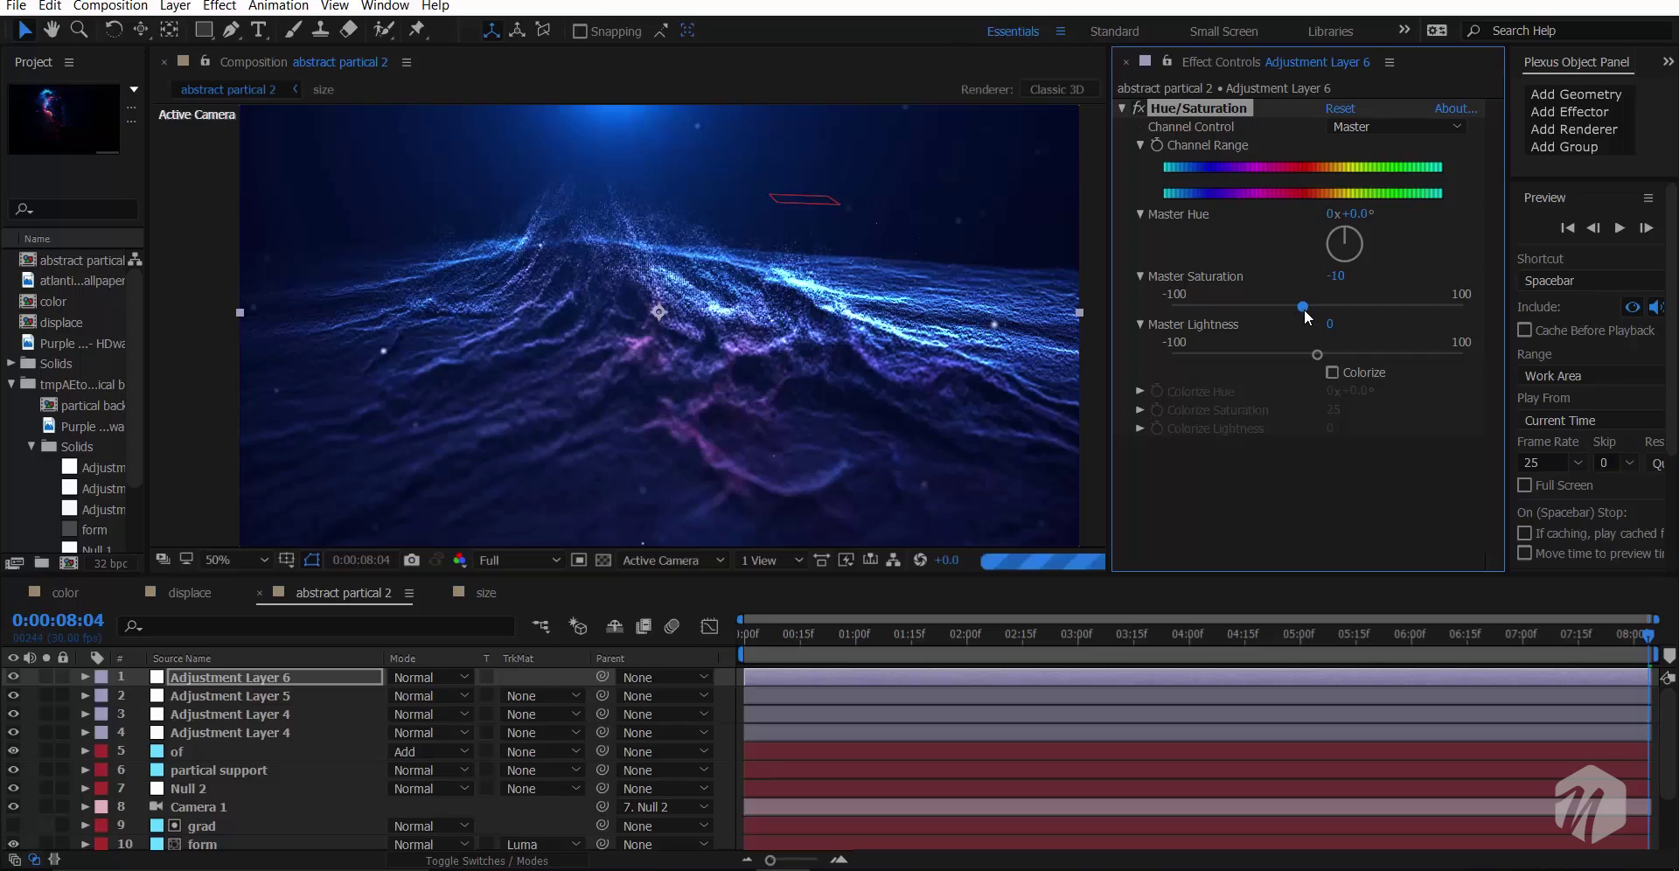
drag(1304, 308, 1288, 303)
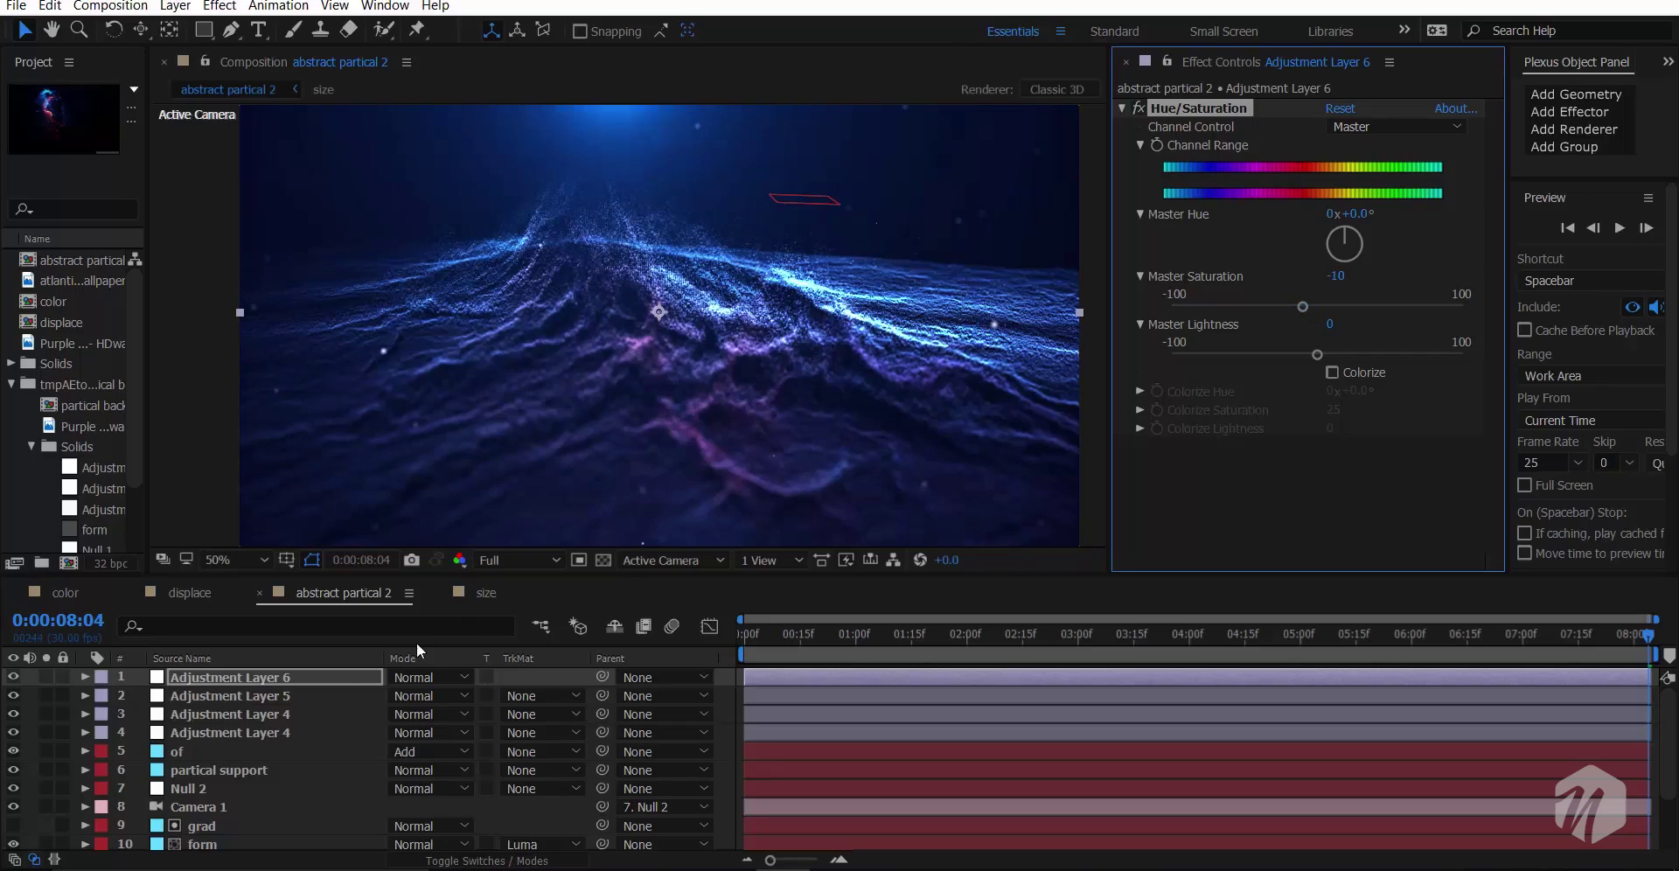
- Apply the Unsharp Mask effect to the topmost adjustment layer and inspect the particles at 100% magnification
click(336, 673)
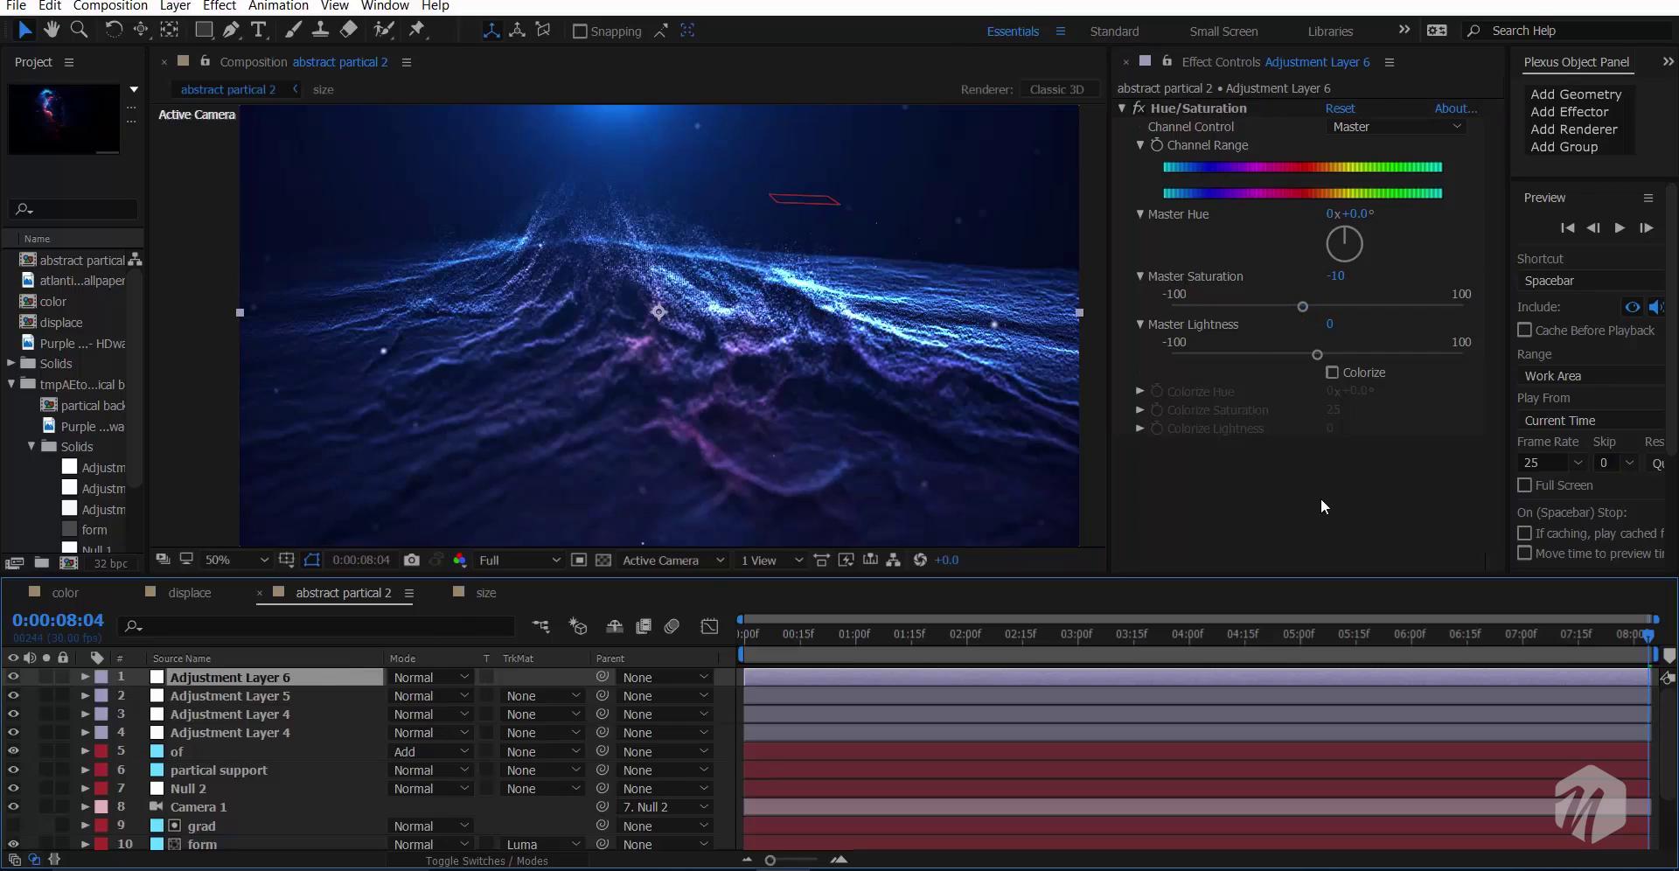
key(ctrl+space)
text(unsh)
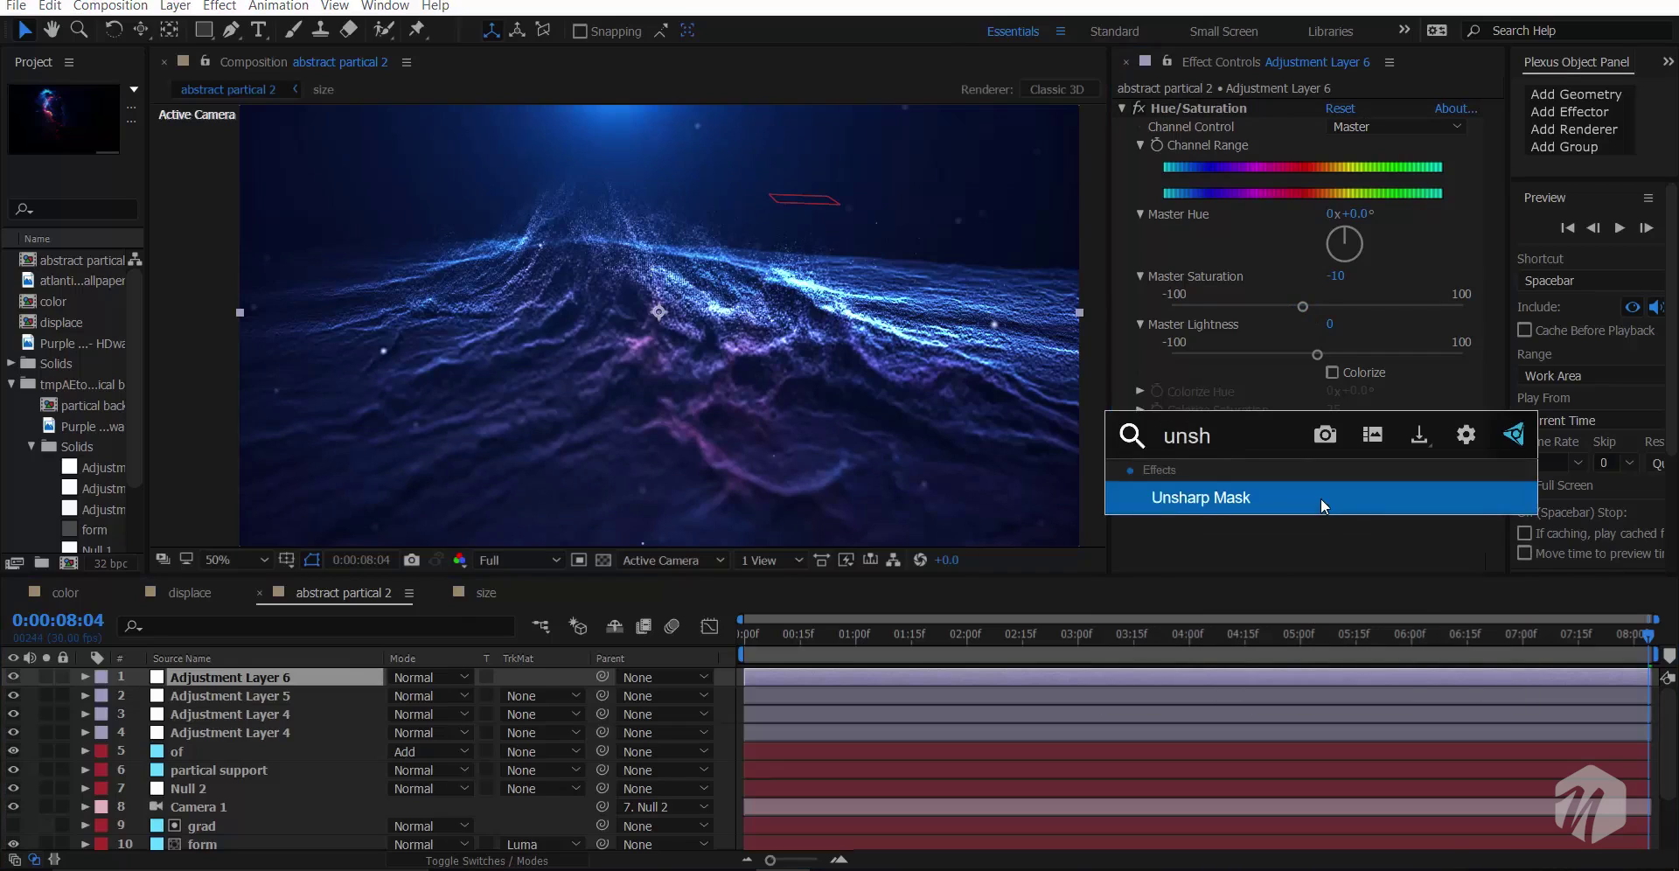
click(1321, 497)
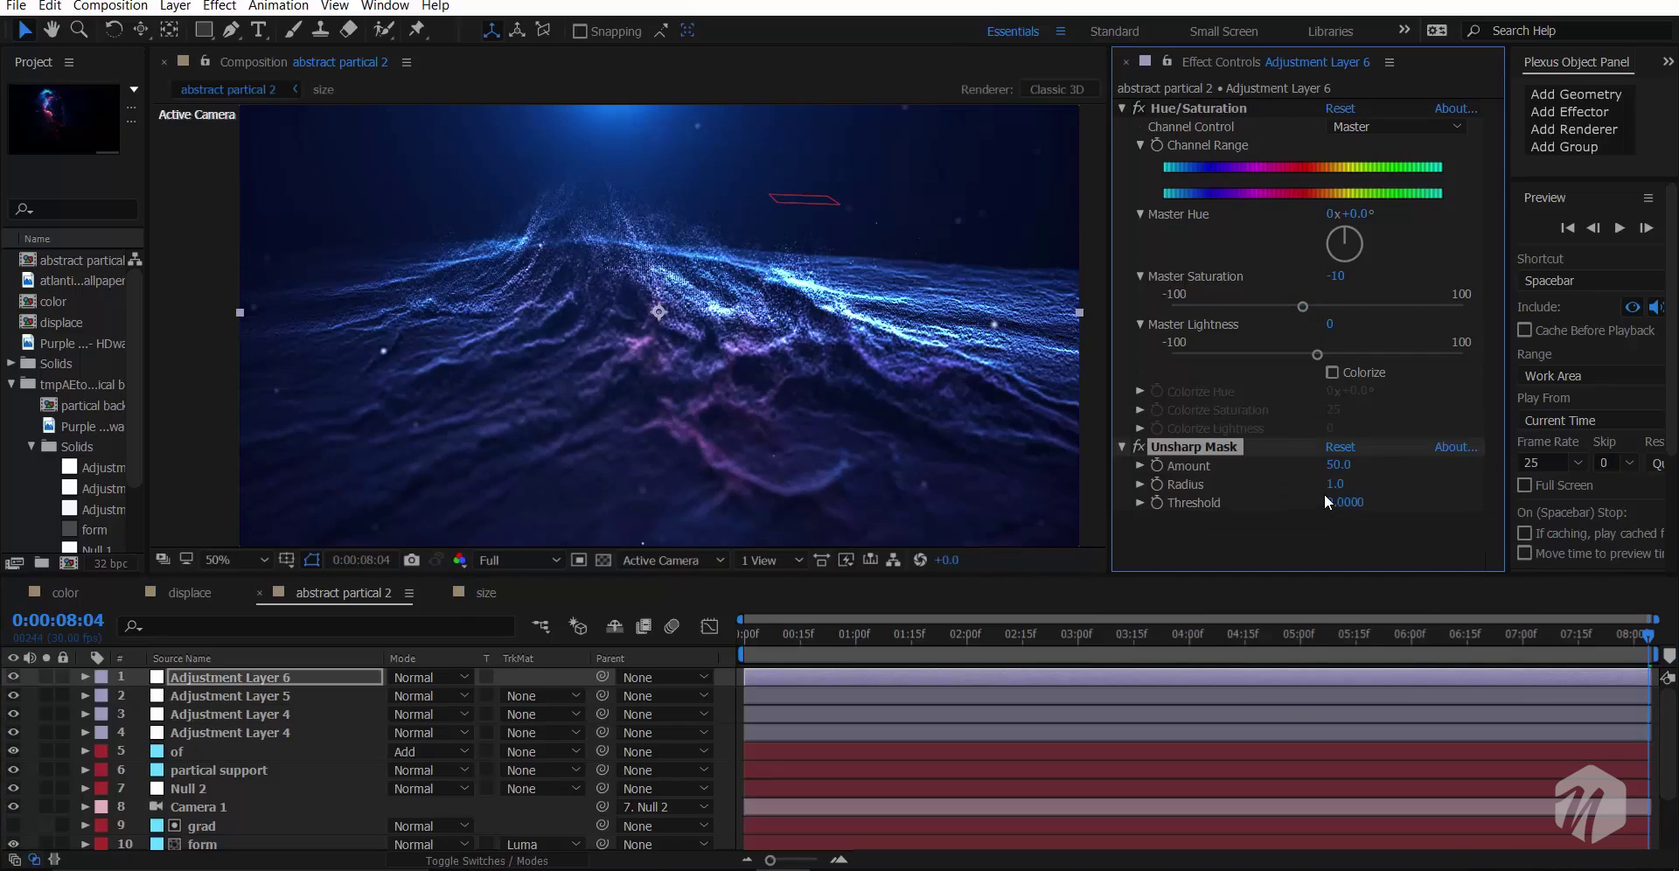
key(slash)
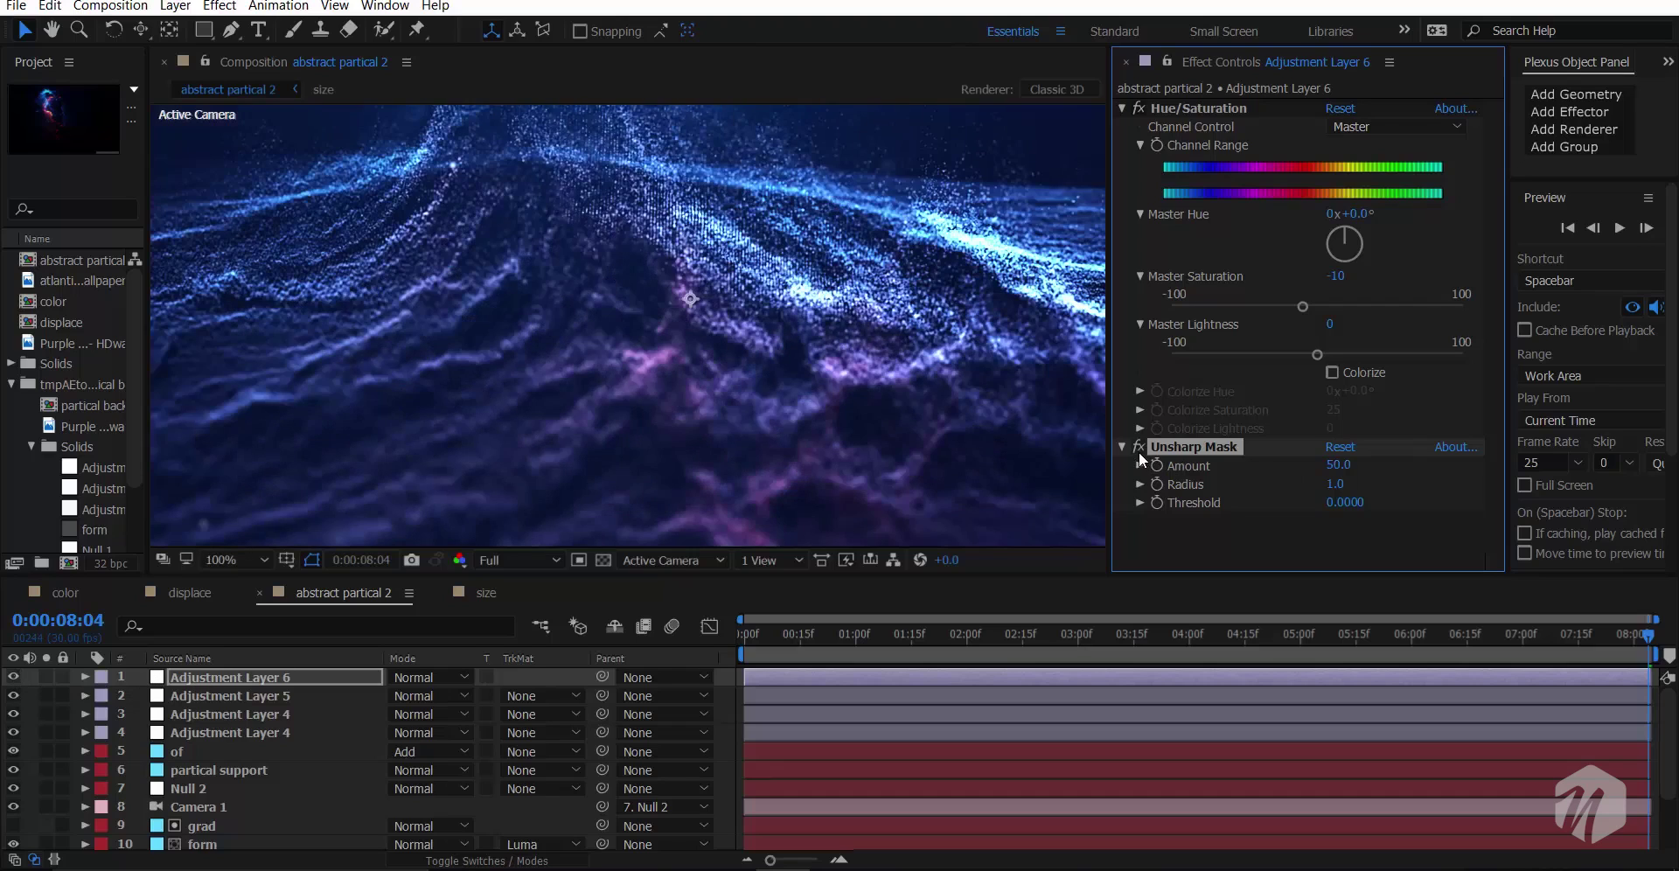
- Set the Unsharp Mask Amount to 100 and save the project
click(1339, 466)
text(100)
key(Return)
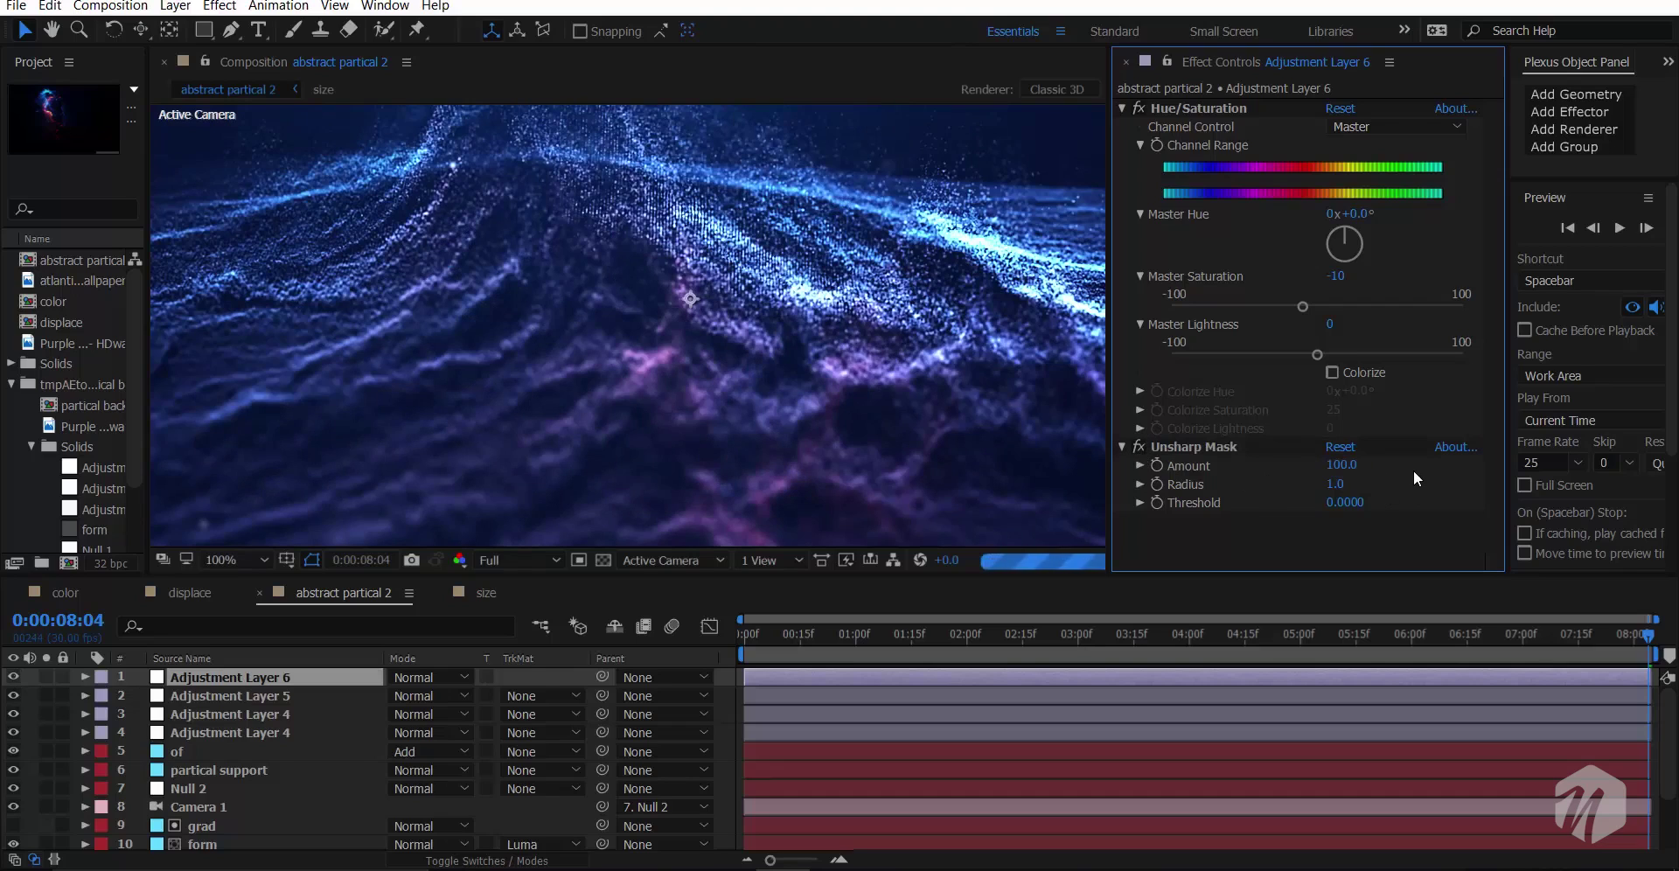
scroll(684, 268, down, 2)
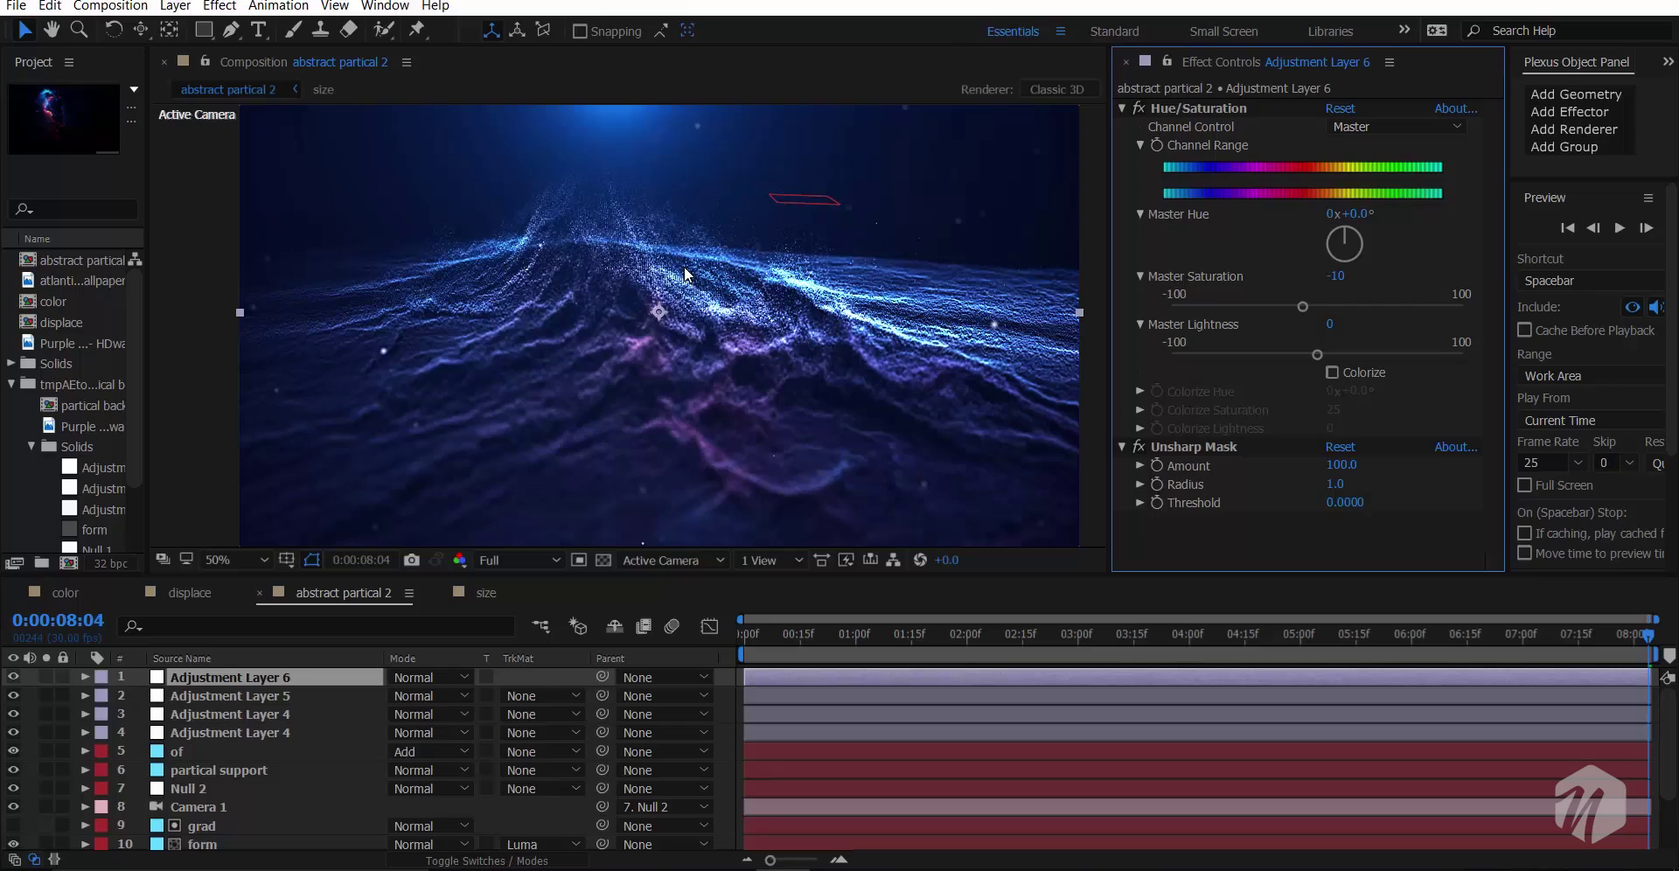
key(ctrl+s)
- Create a black 1920 x 1088 px solid layer named slide above the adjustment layers
key(grave)
right_click(378, 816)
mouse_move(511, 639)
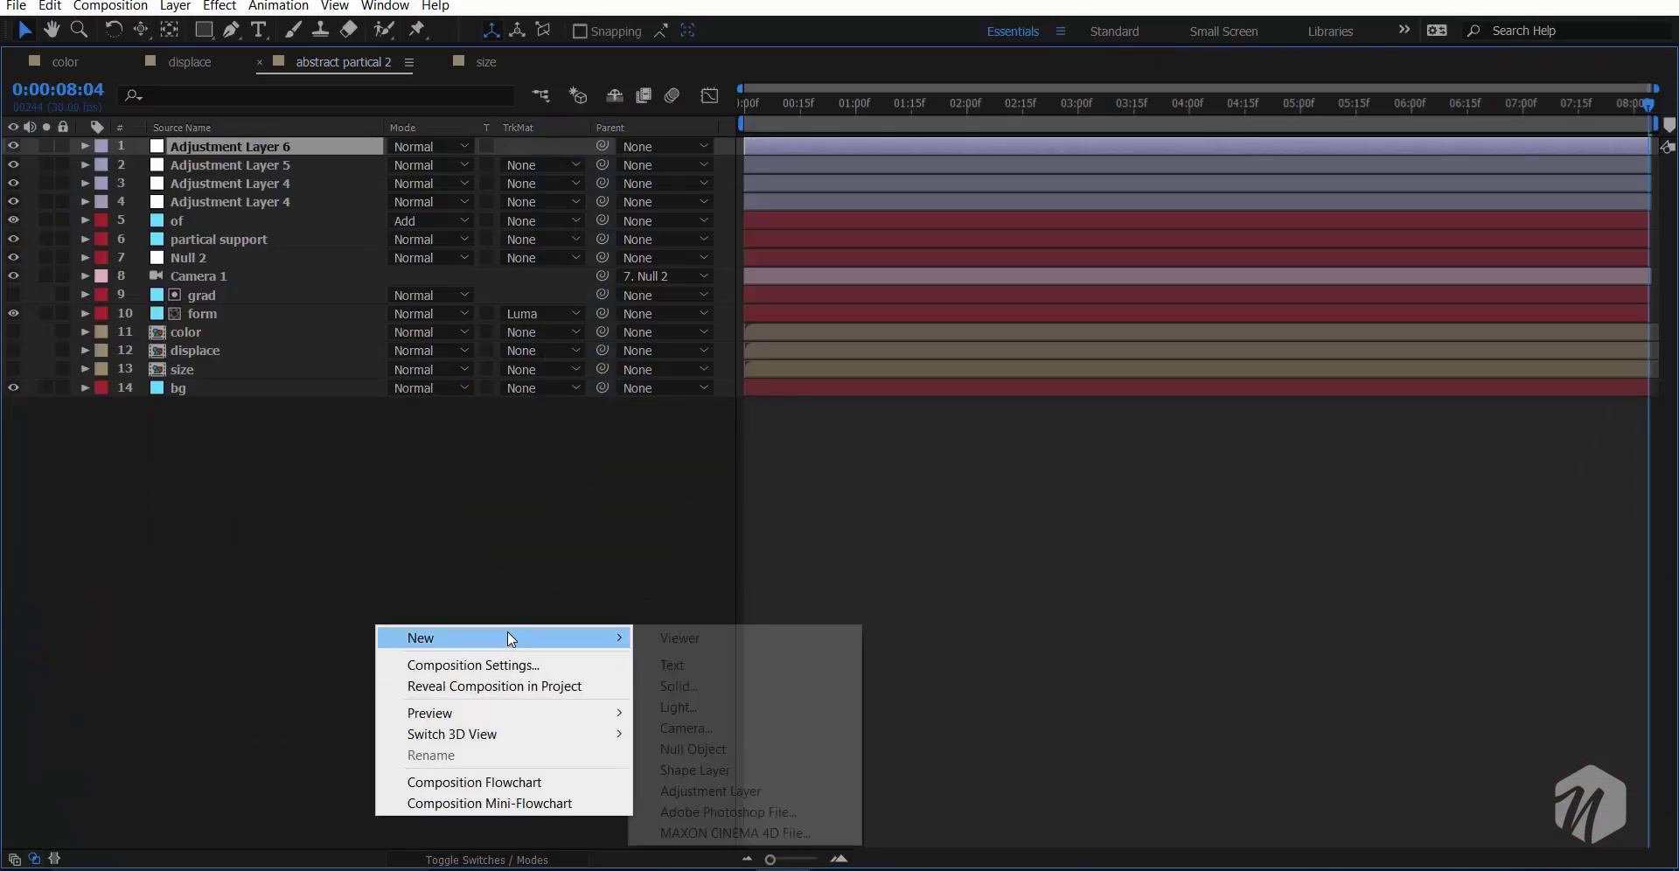
click(731, 684)
click(1280, 538)
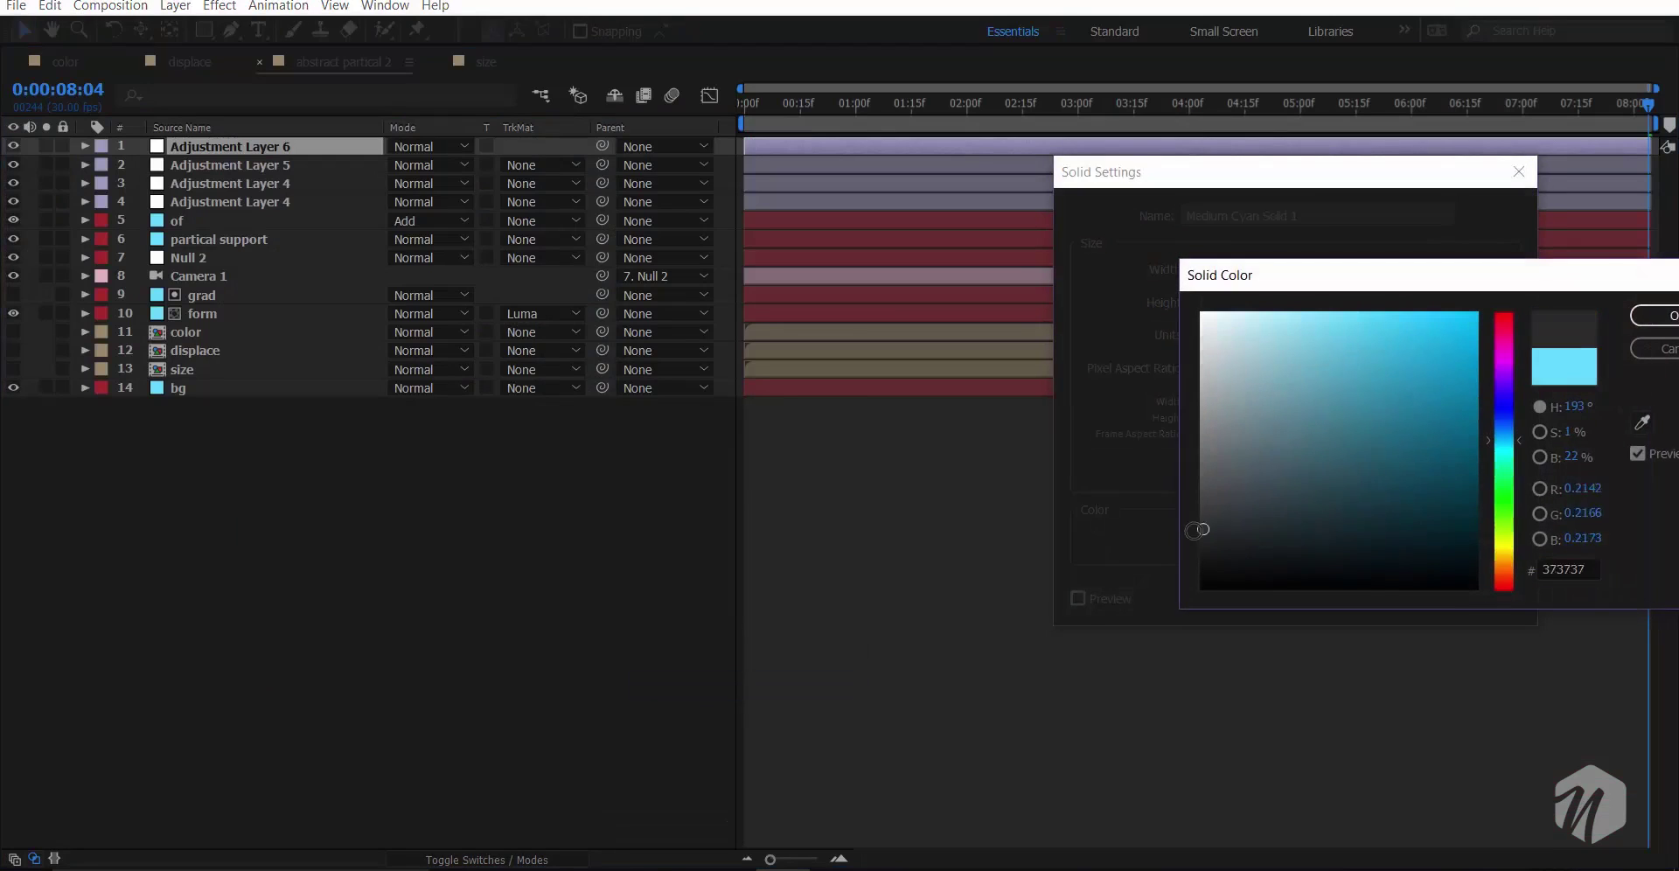
click(1660, 315)
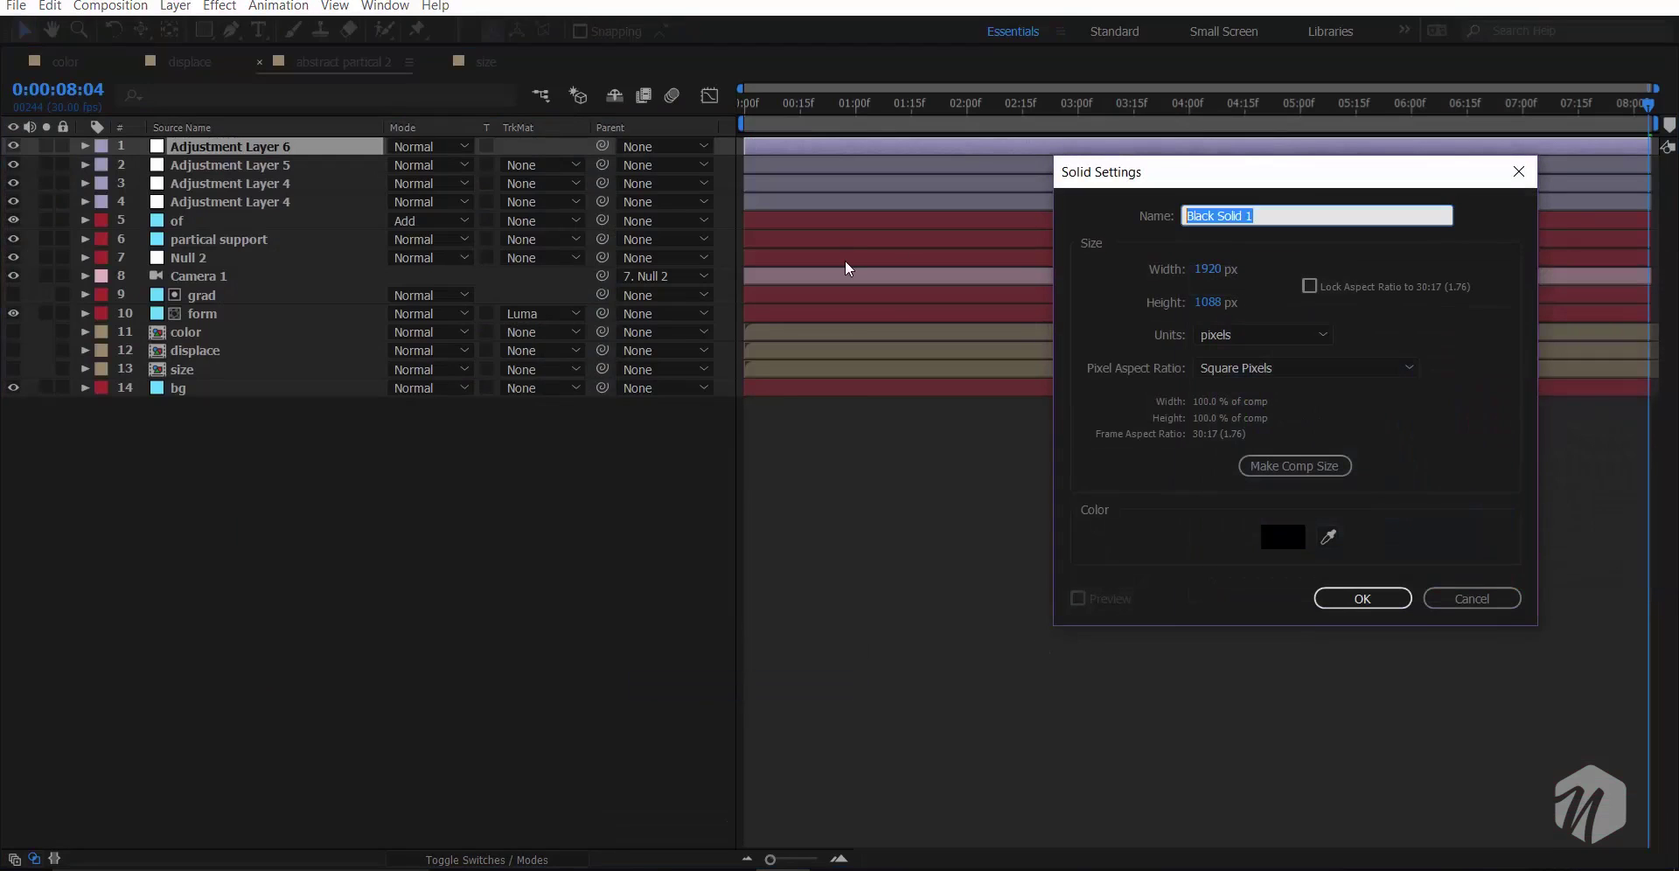
text(slide)
key(Return)
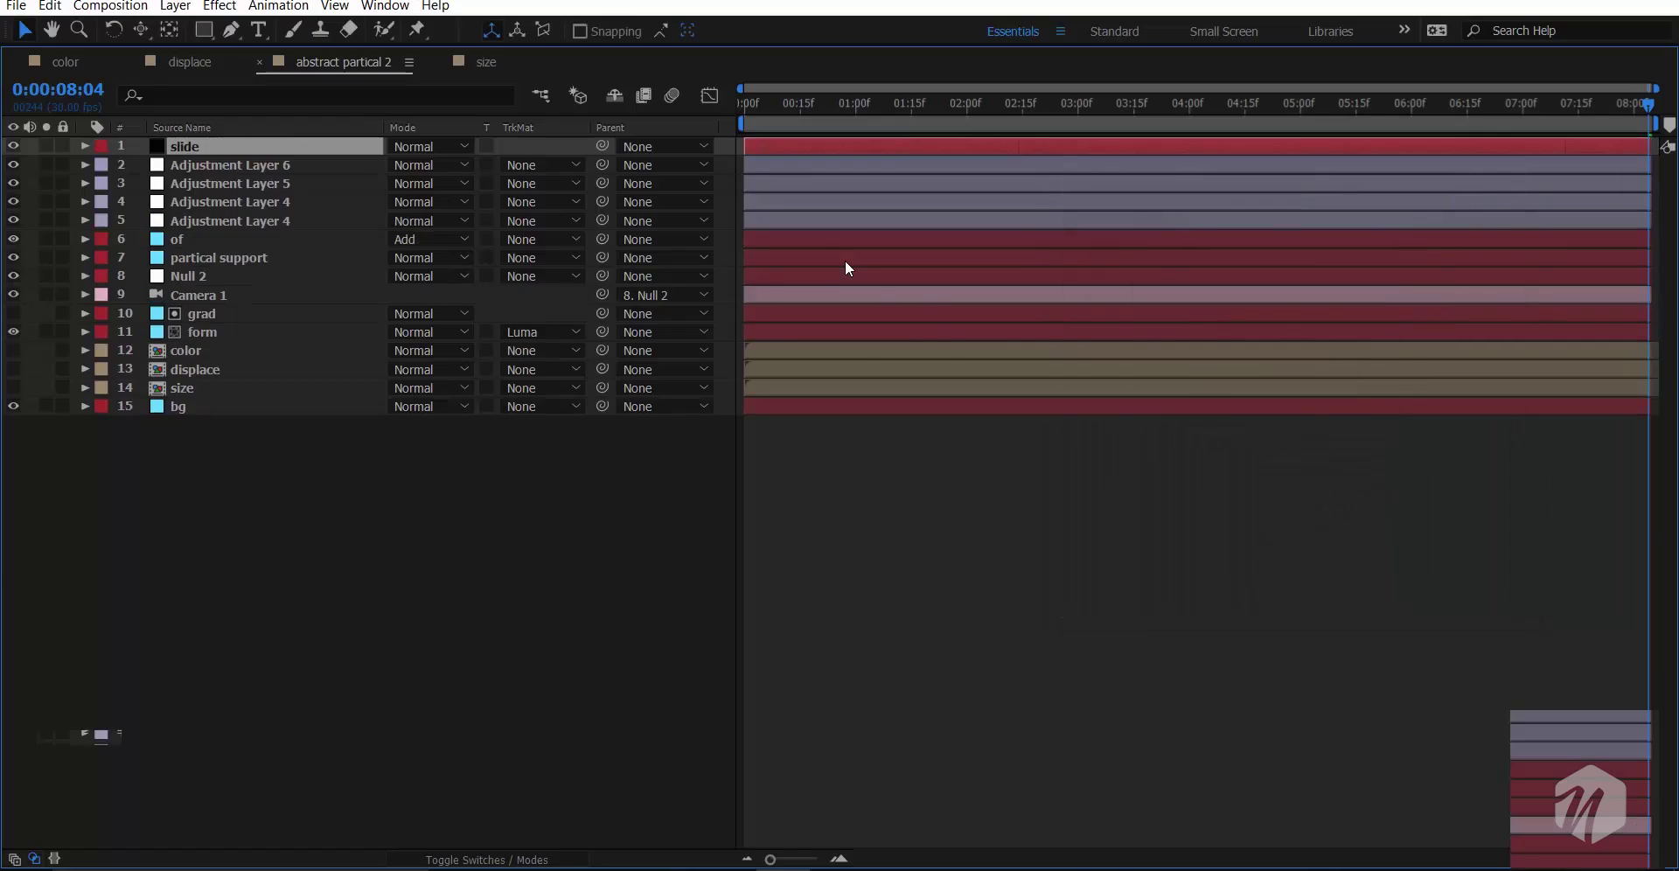
- Show the Title/Action Safe guides over the whole slide solid in the composition view
key(grave)
key(comma)
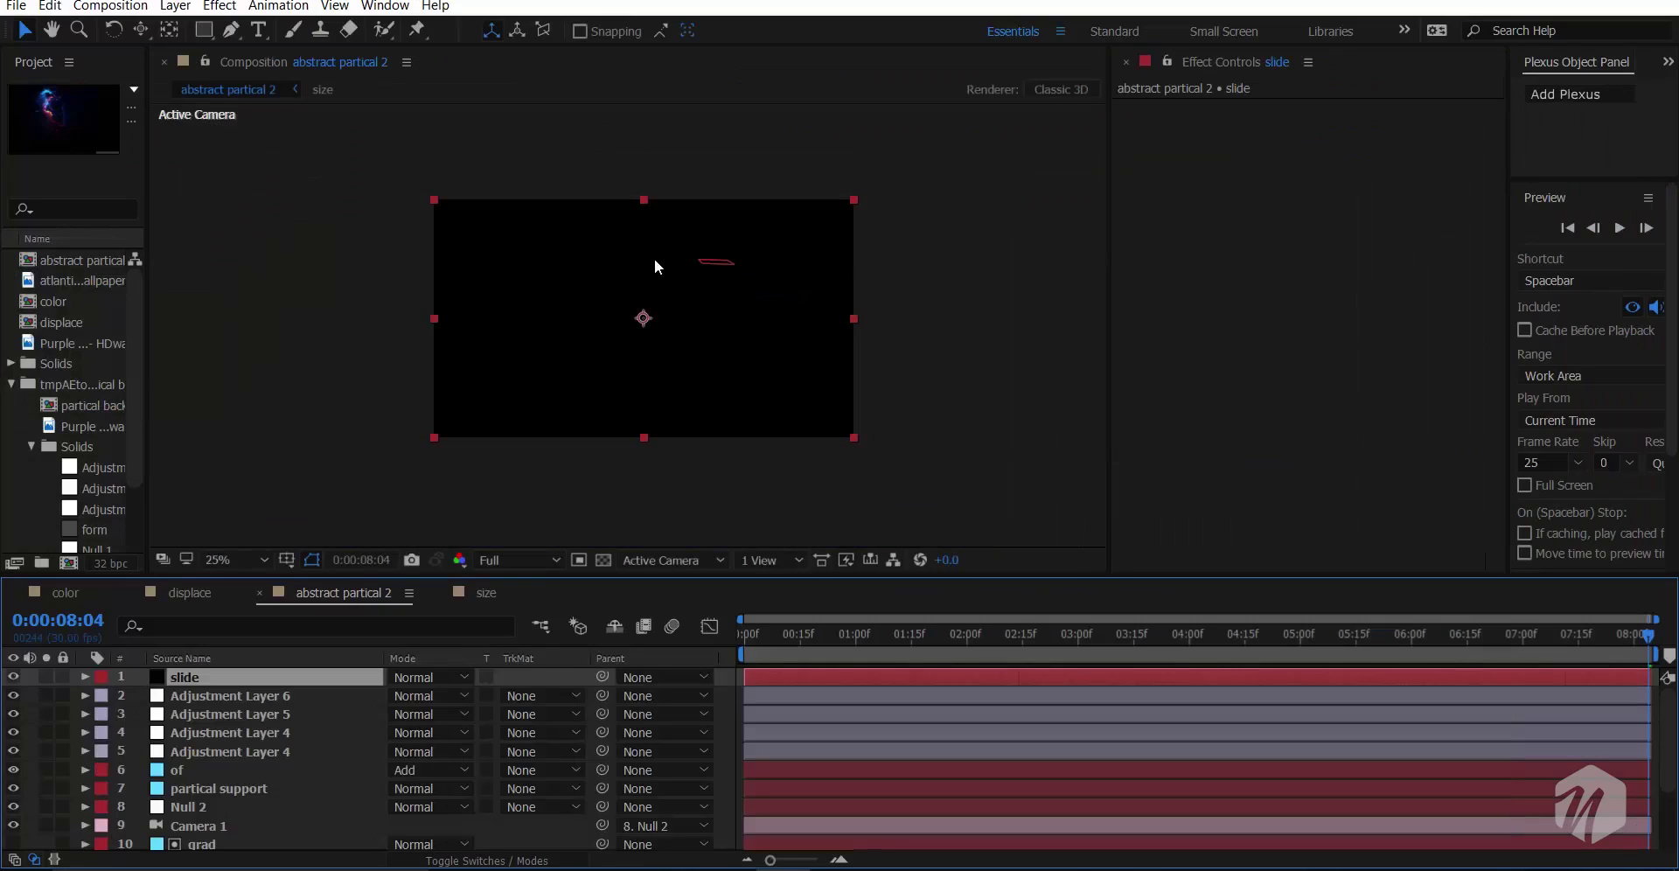
click(286, 562)
click(320, 582)
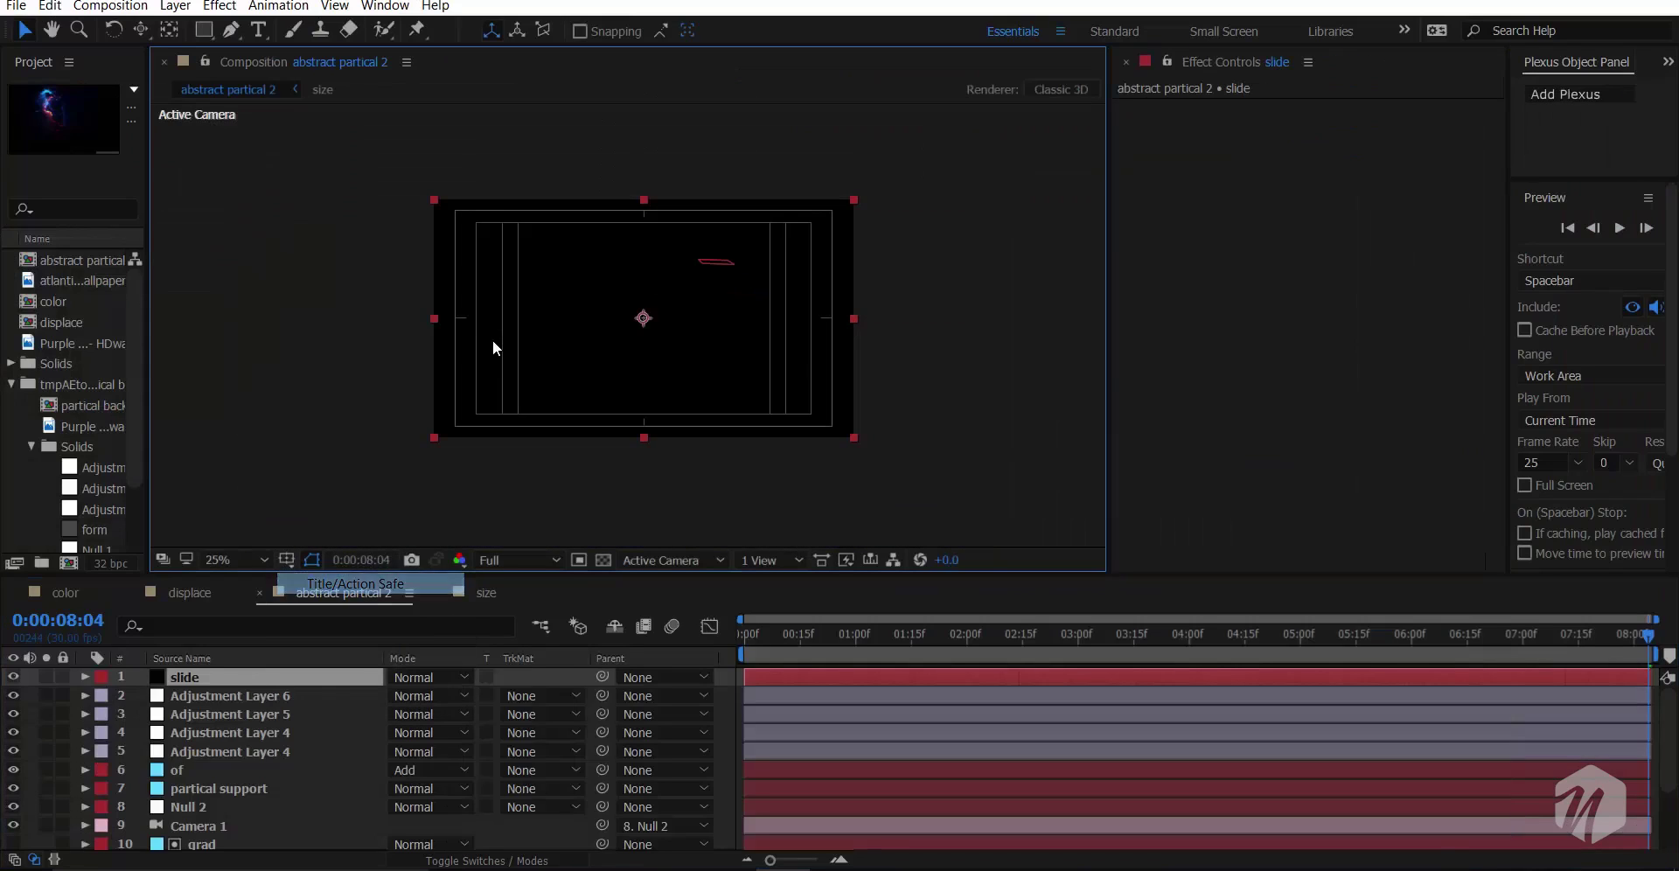
- Draw a rectangular mask wider than the frame on the slide solid, following the upper and lower title-safe lines, and invert it for letterbox bars
click(207, 34)
drag(400, 219, 895, 417)
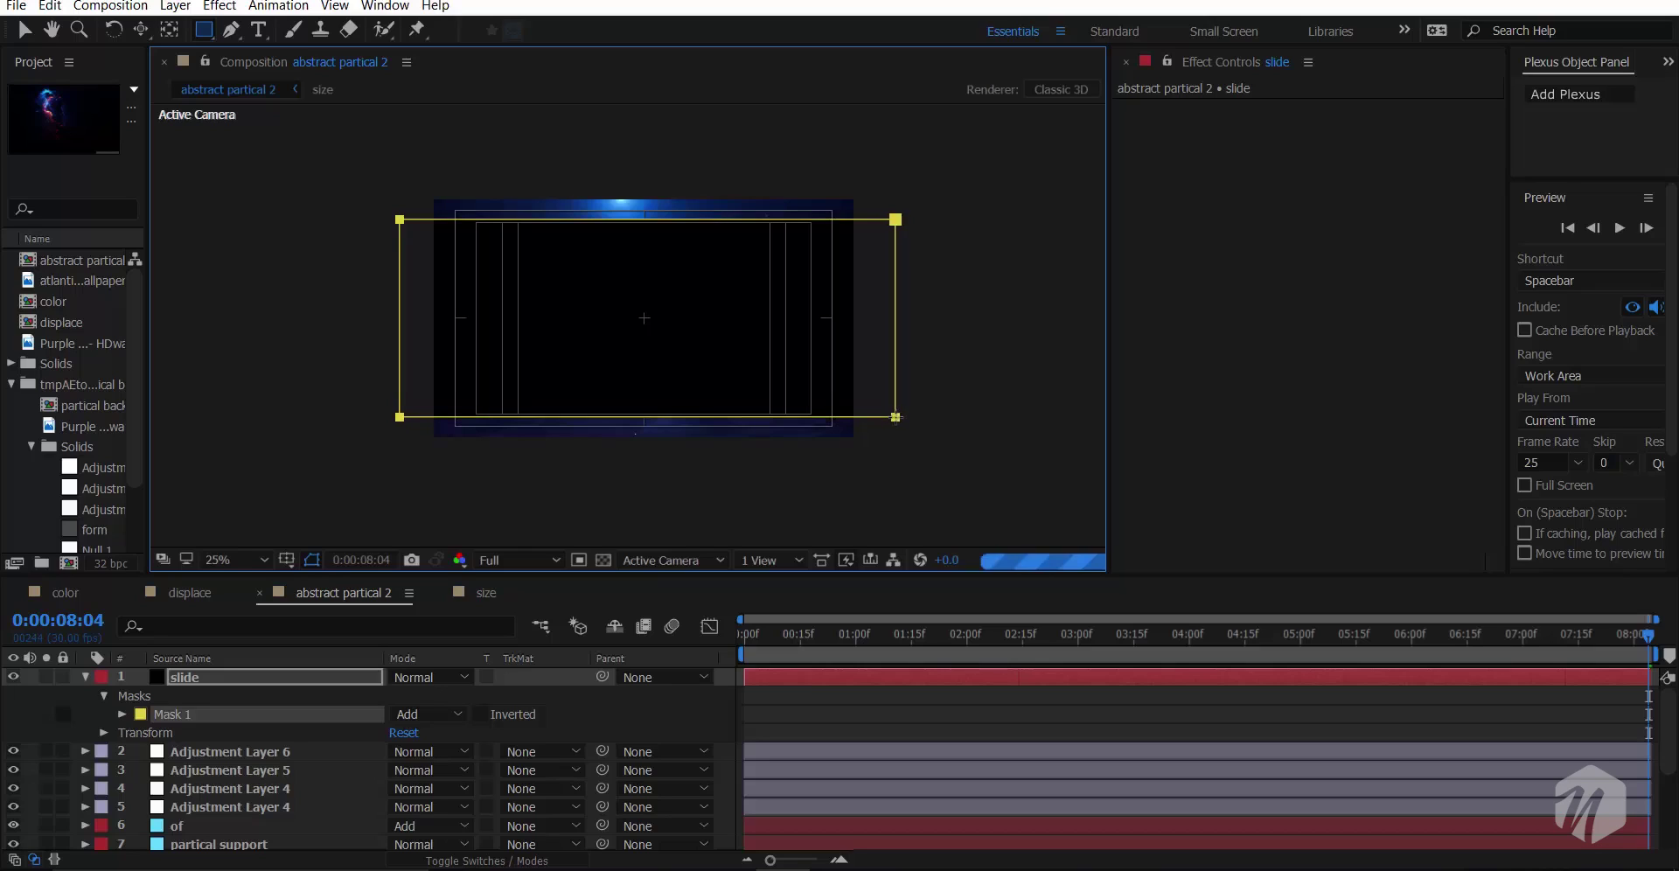
click(477, 715)
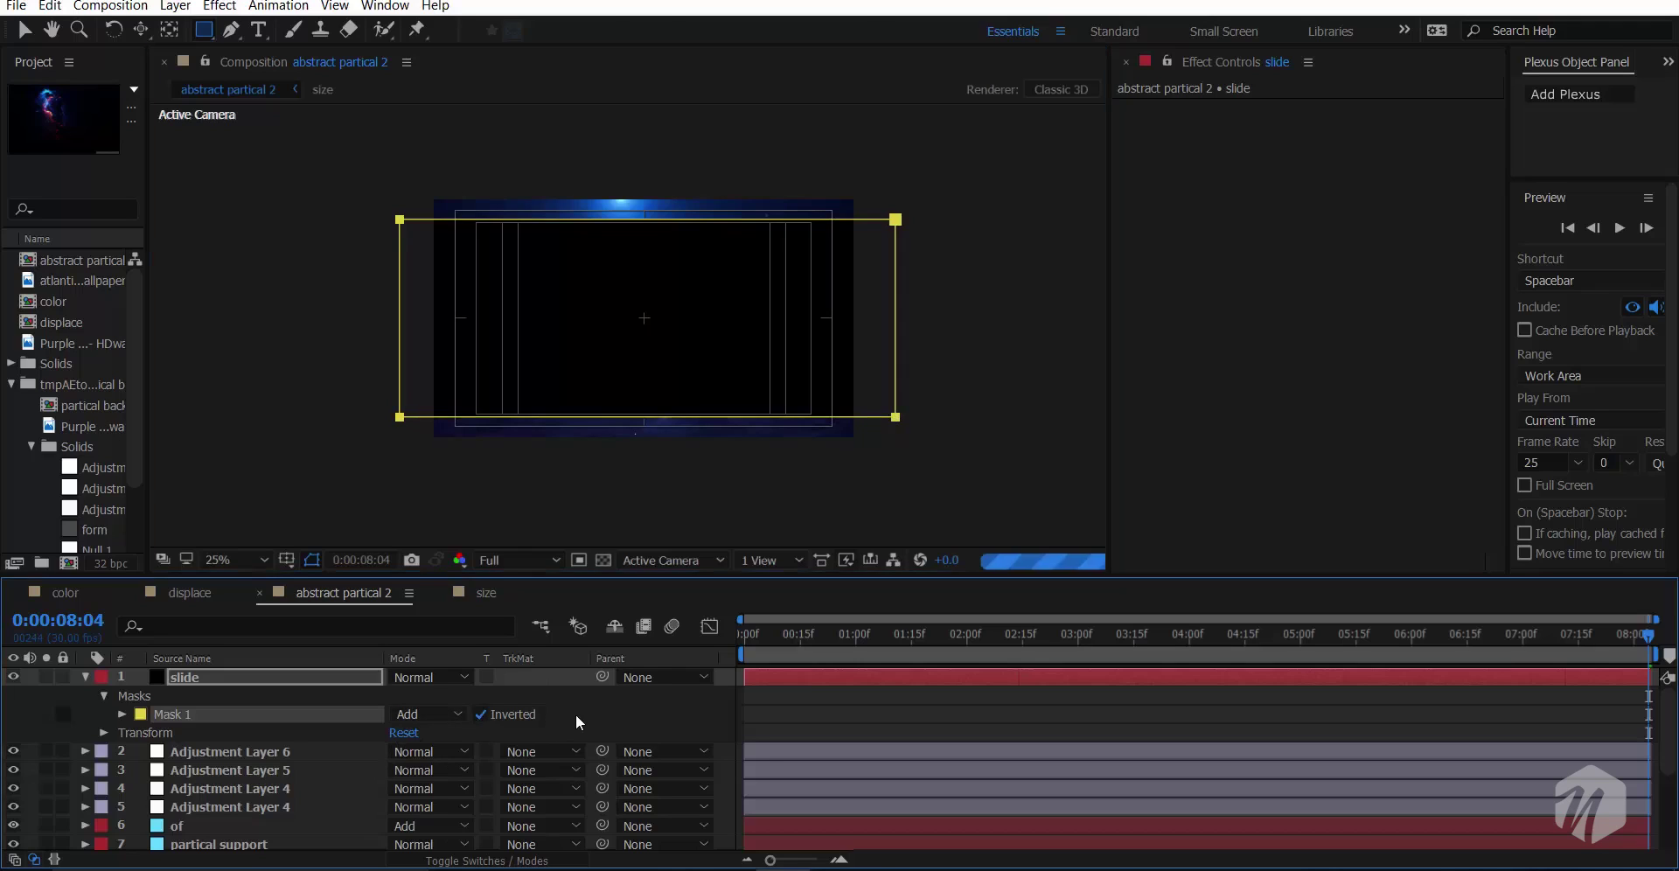
click(575, 714)
click(85, 677)
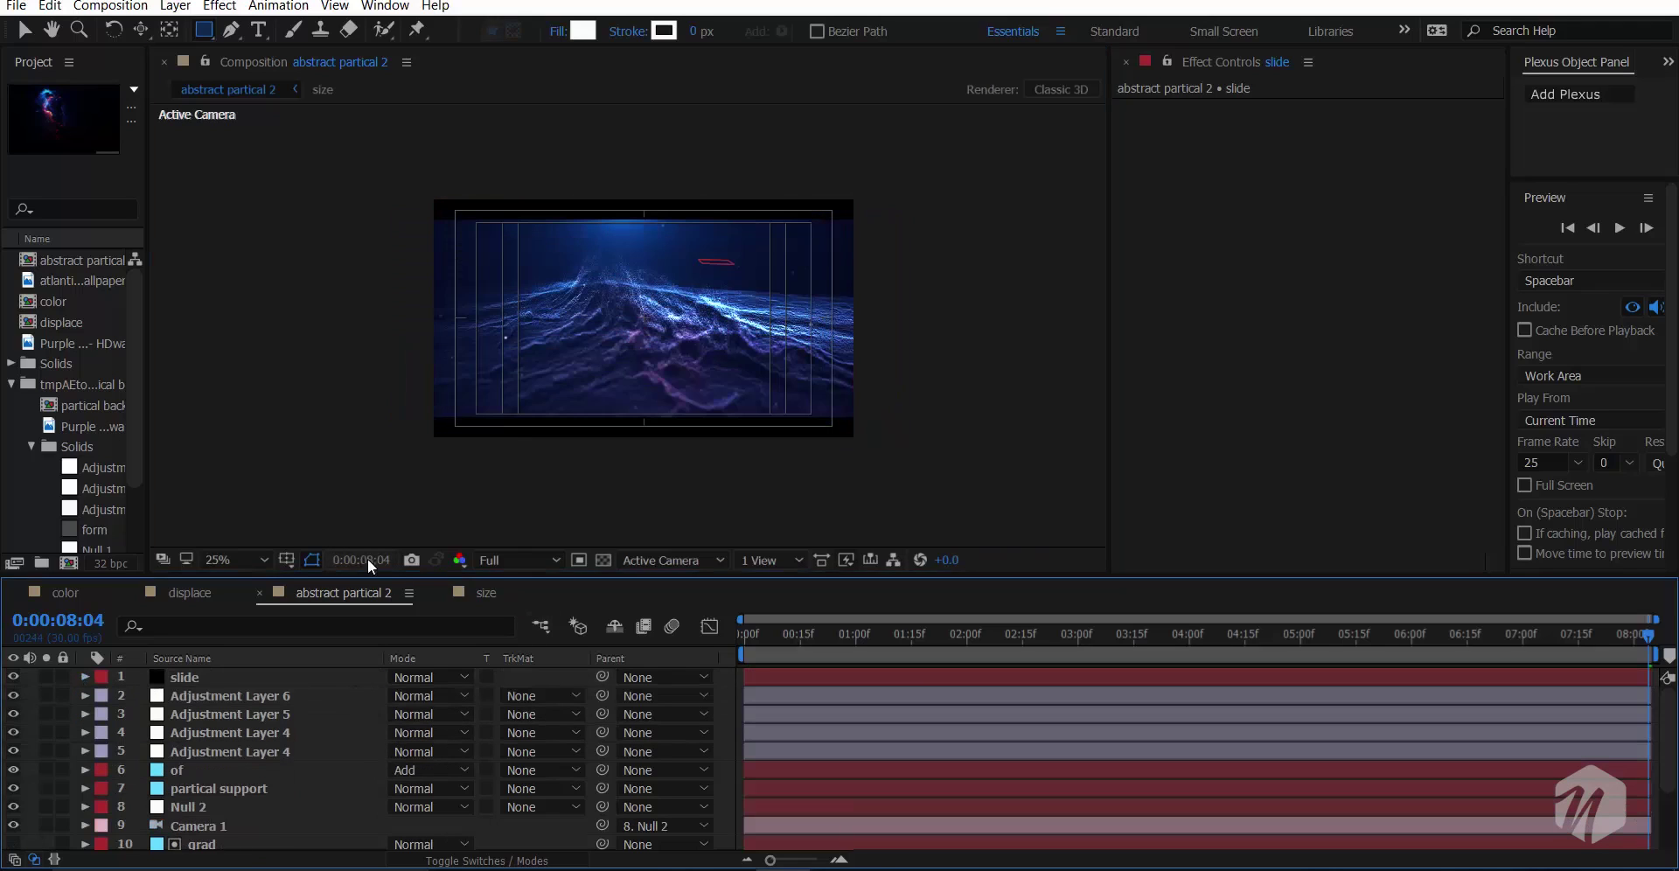
- Hide the Title/Action Safe guides and fit the composition view up to 100%
click(286, 560)
click(355, 584)
scroll(482, 393, up, 2)
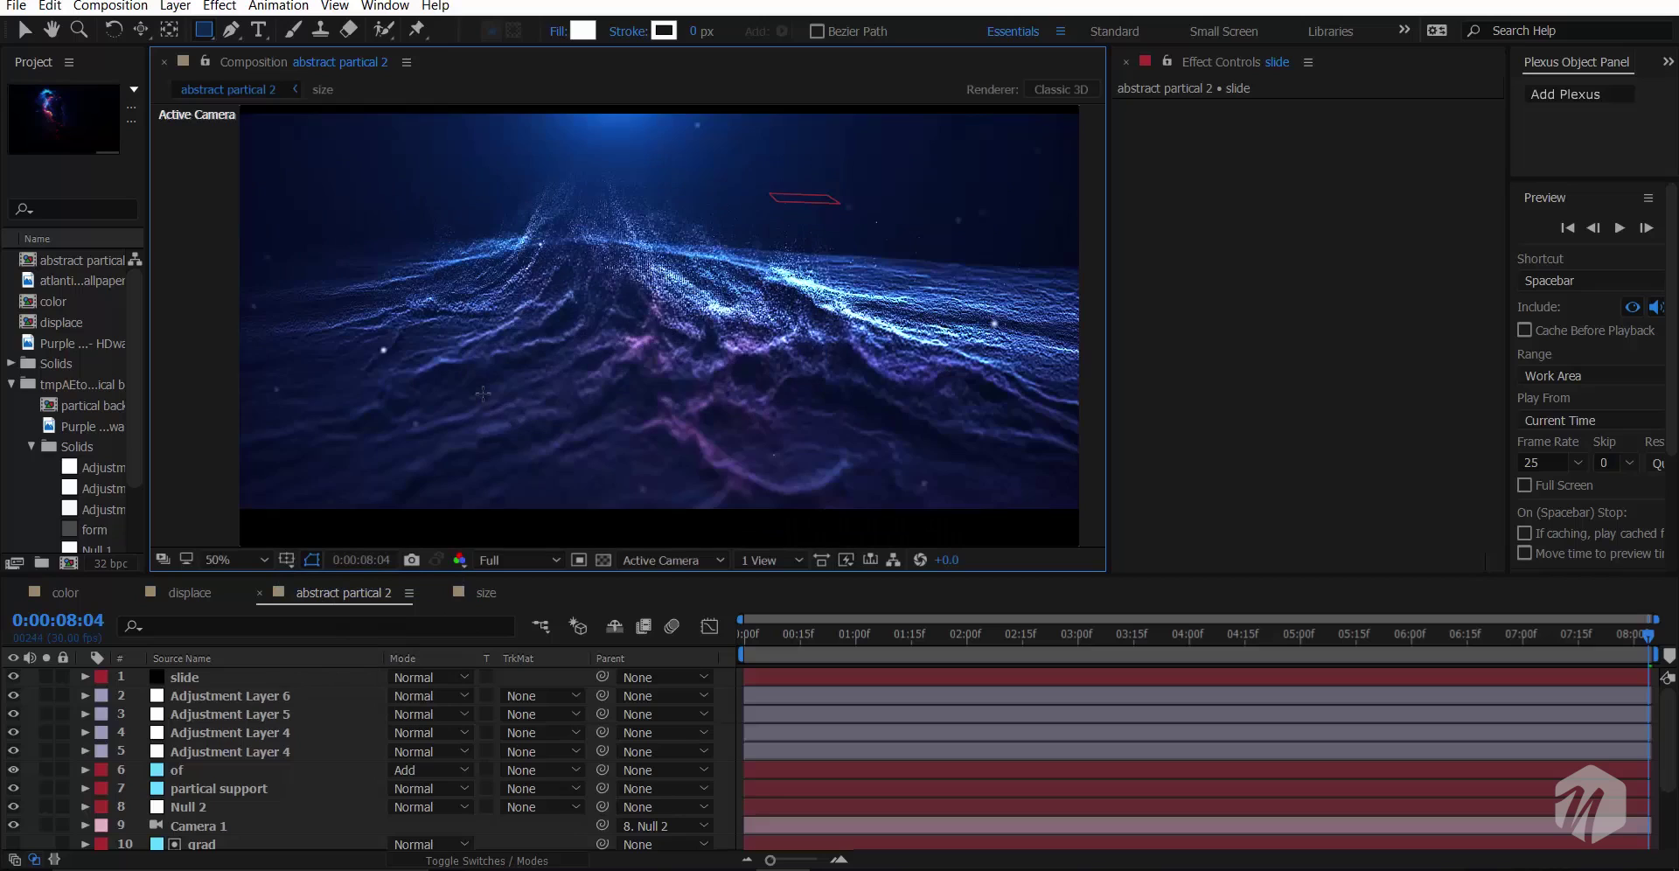
click(243, 556)
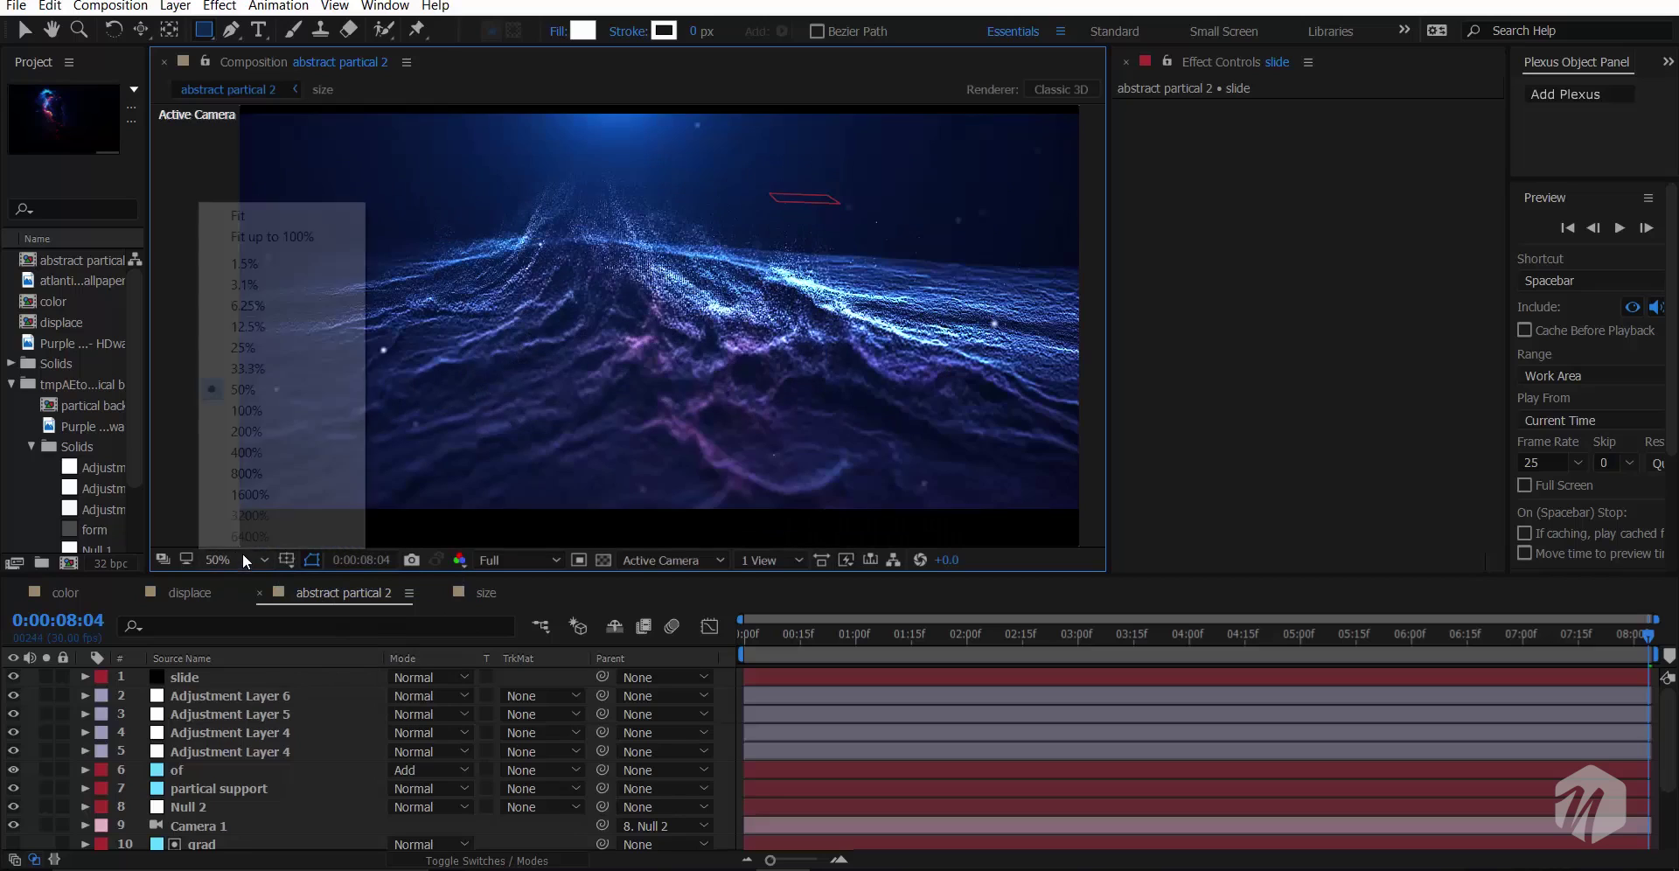
click(258, 236)
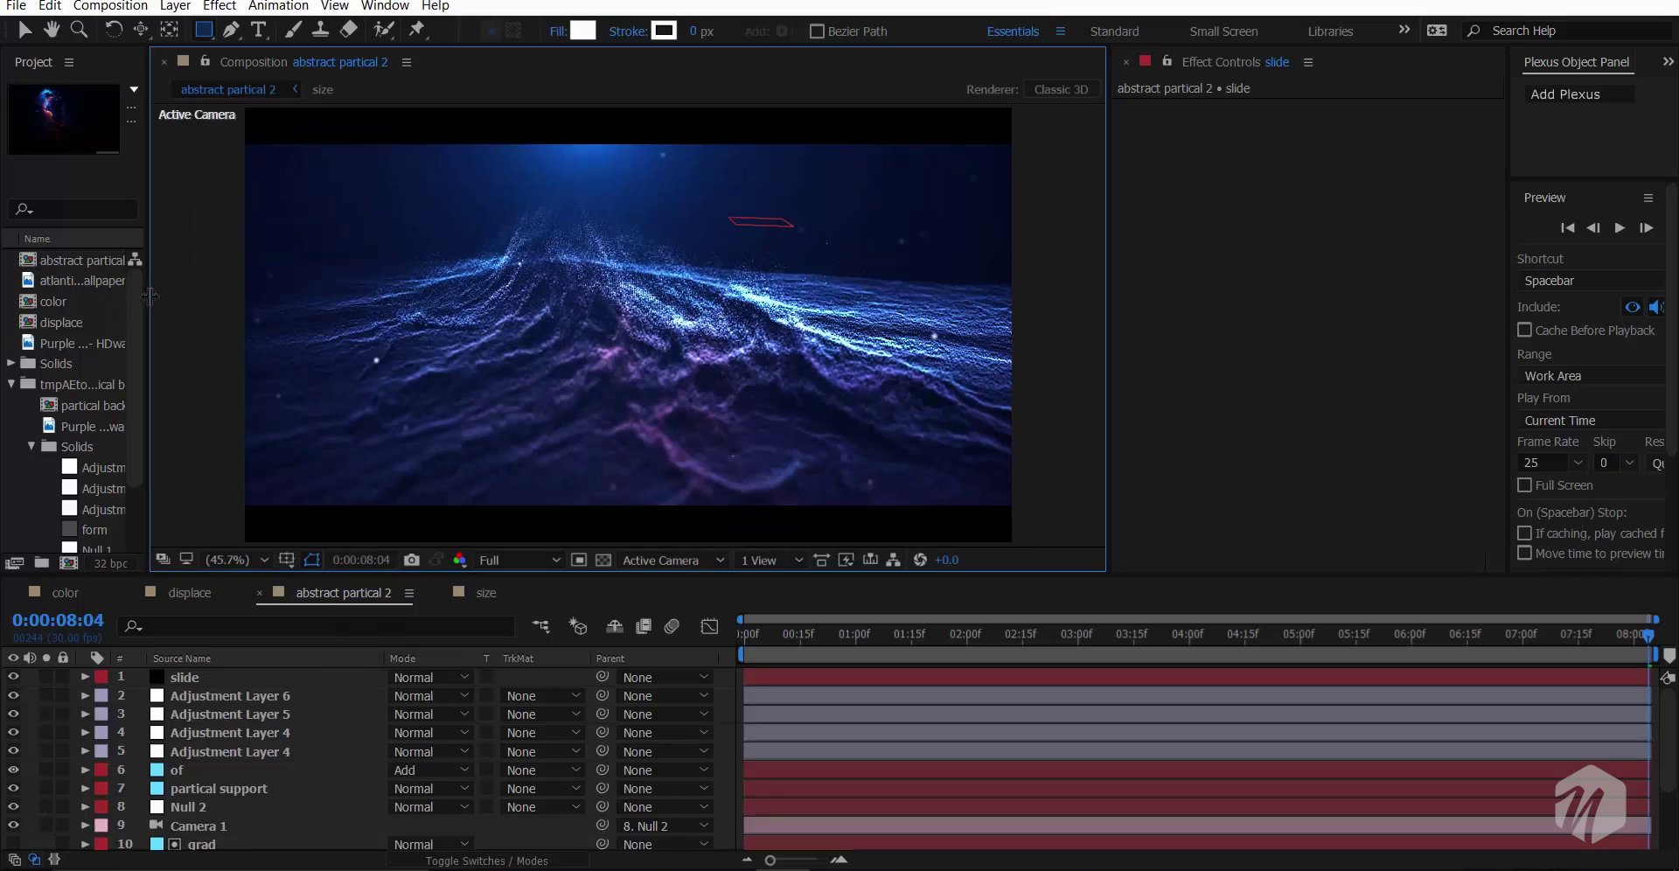
- Resize the workspace to widen the project list, heighten the composition view and fully reveal the preview settings
drag(144, 298, 181, 313)
drag(185, 577, 134, 628)
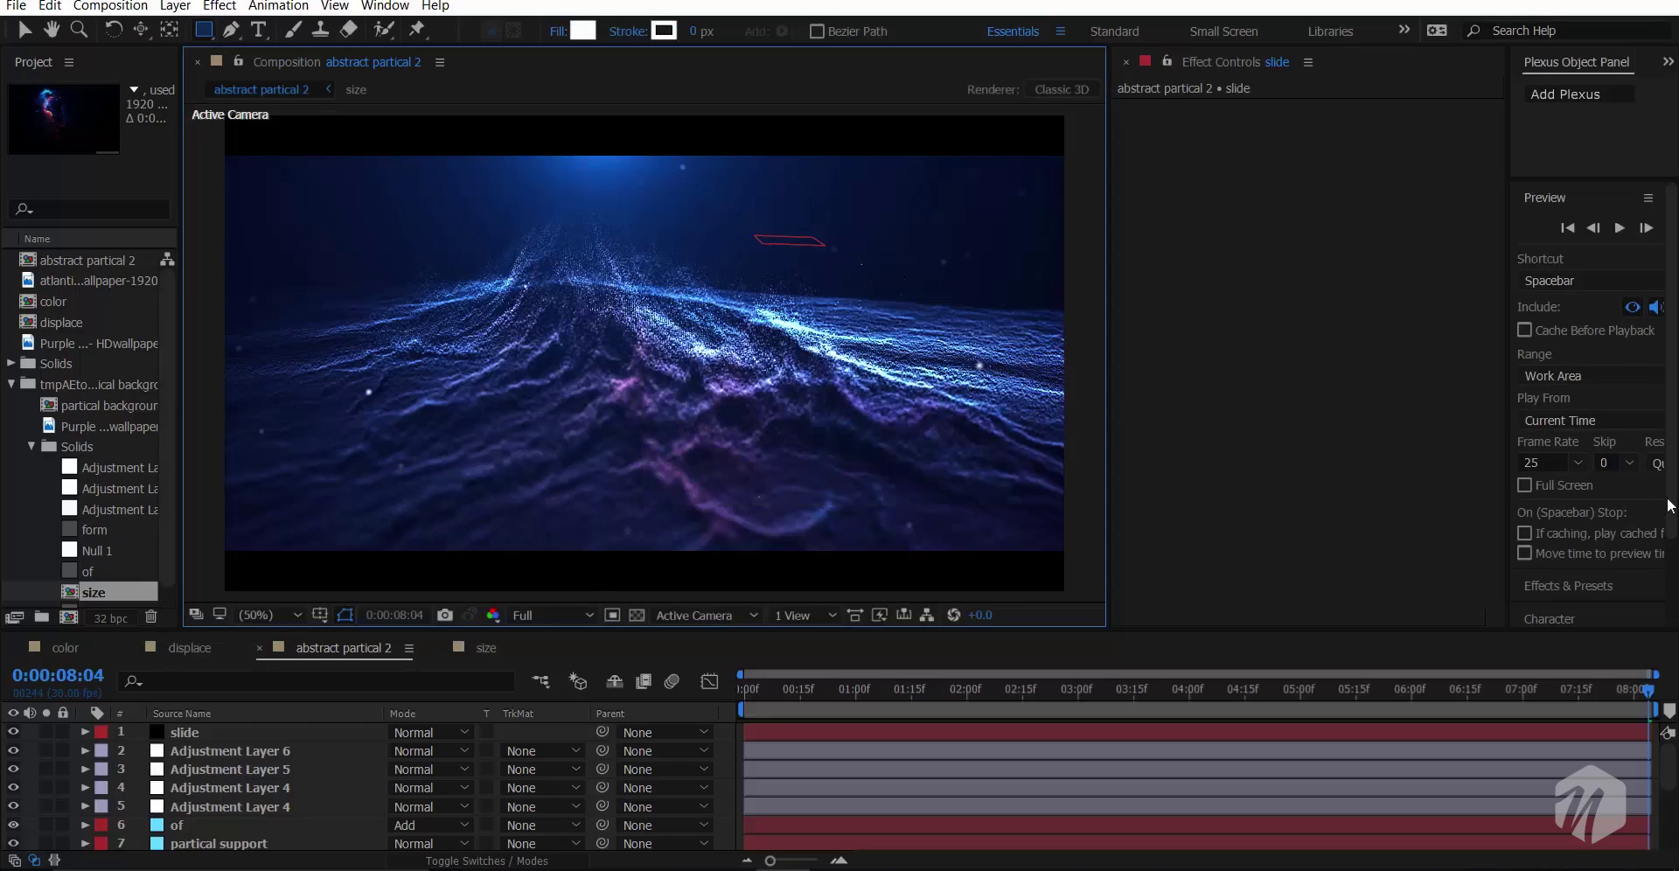
drag(1507, 487, 1393, 488)
- Check the preview frame rate choices and the frame rate in the abstract partical 2 composition settings
click(1455, 464)
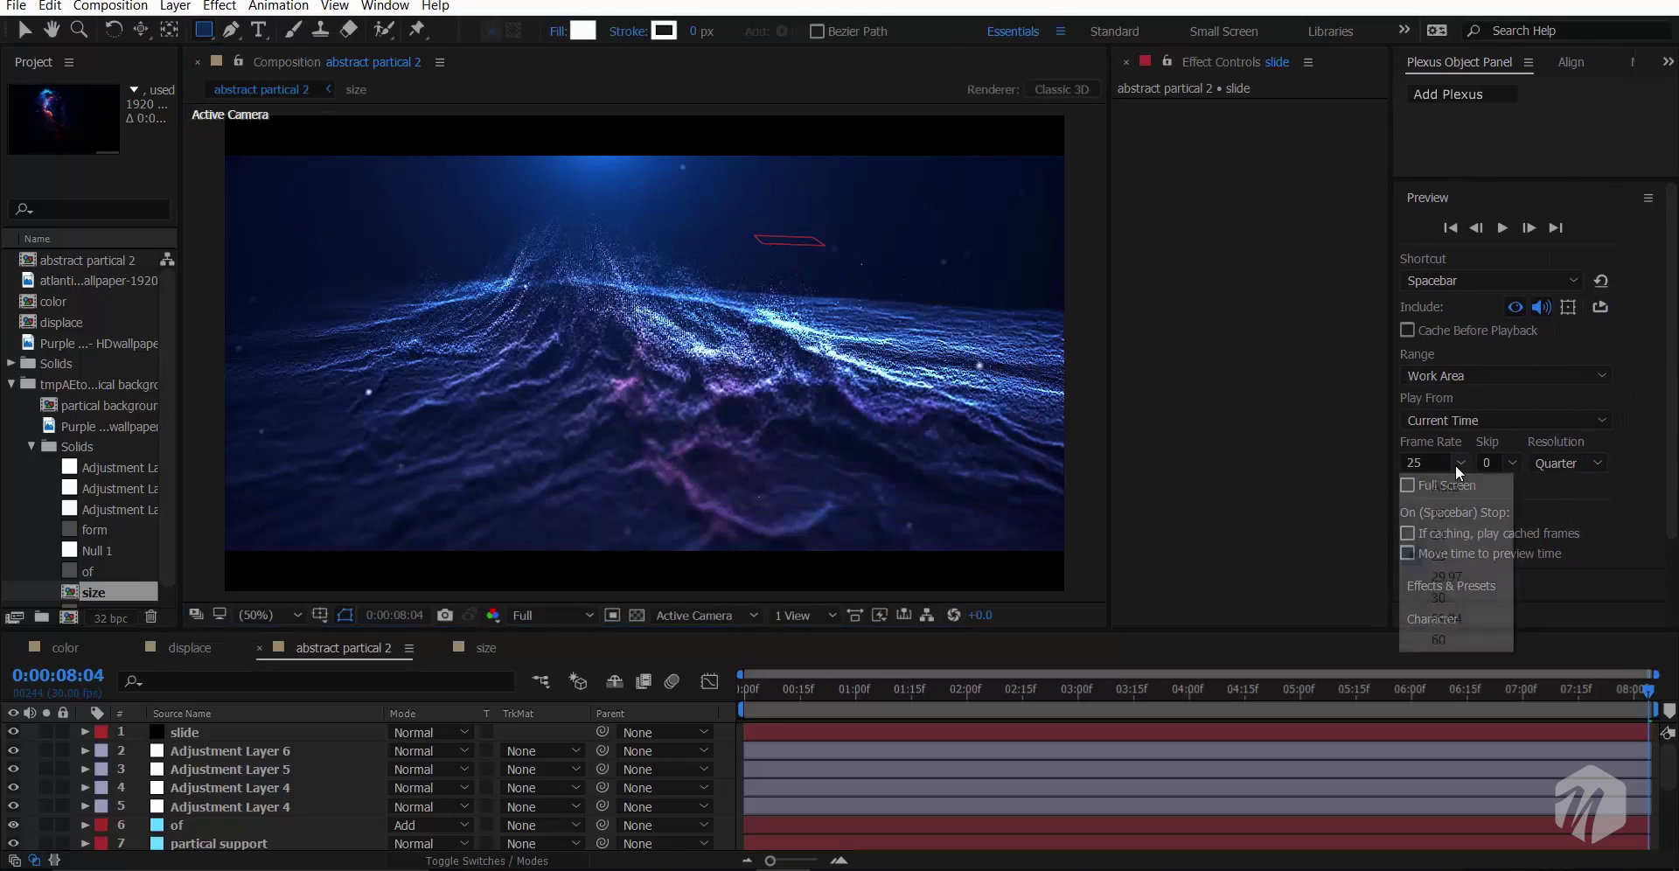
click(1443, 556)
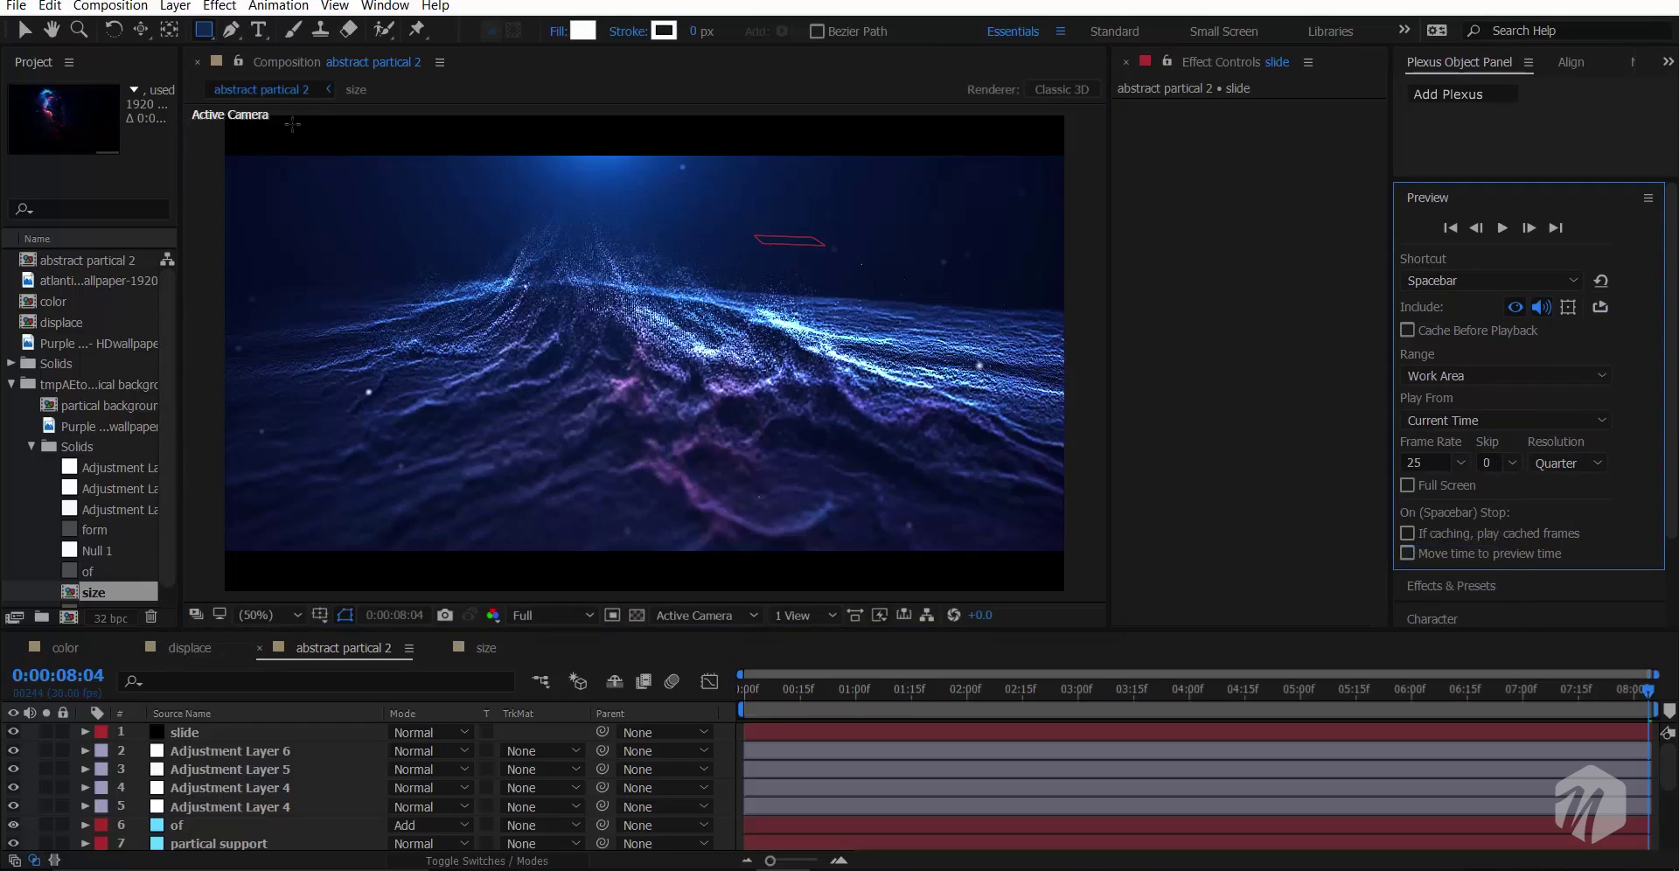
click(110, 7)
click(122, 53)
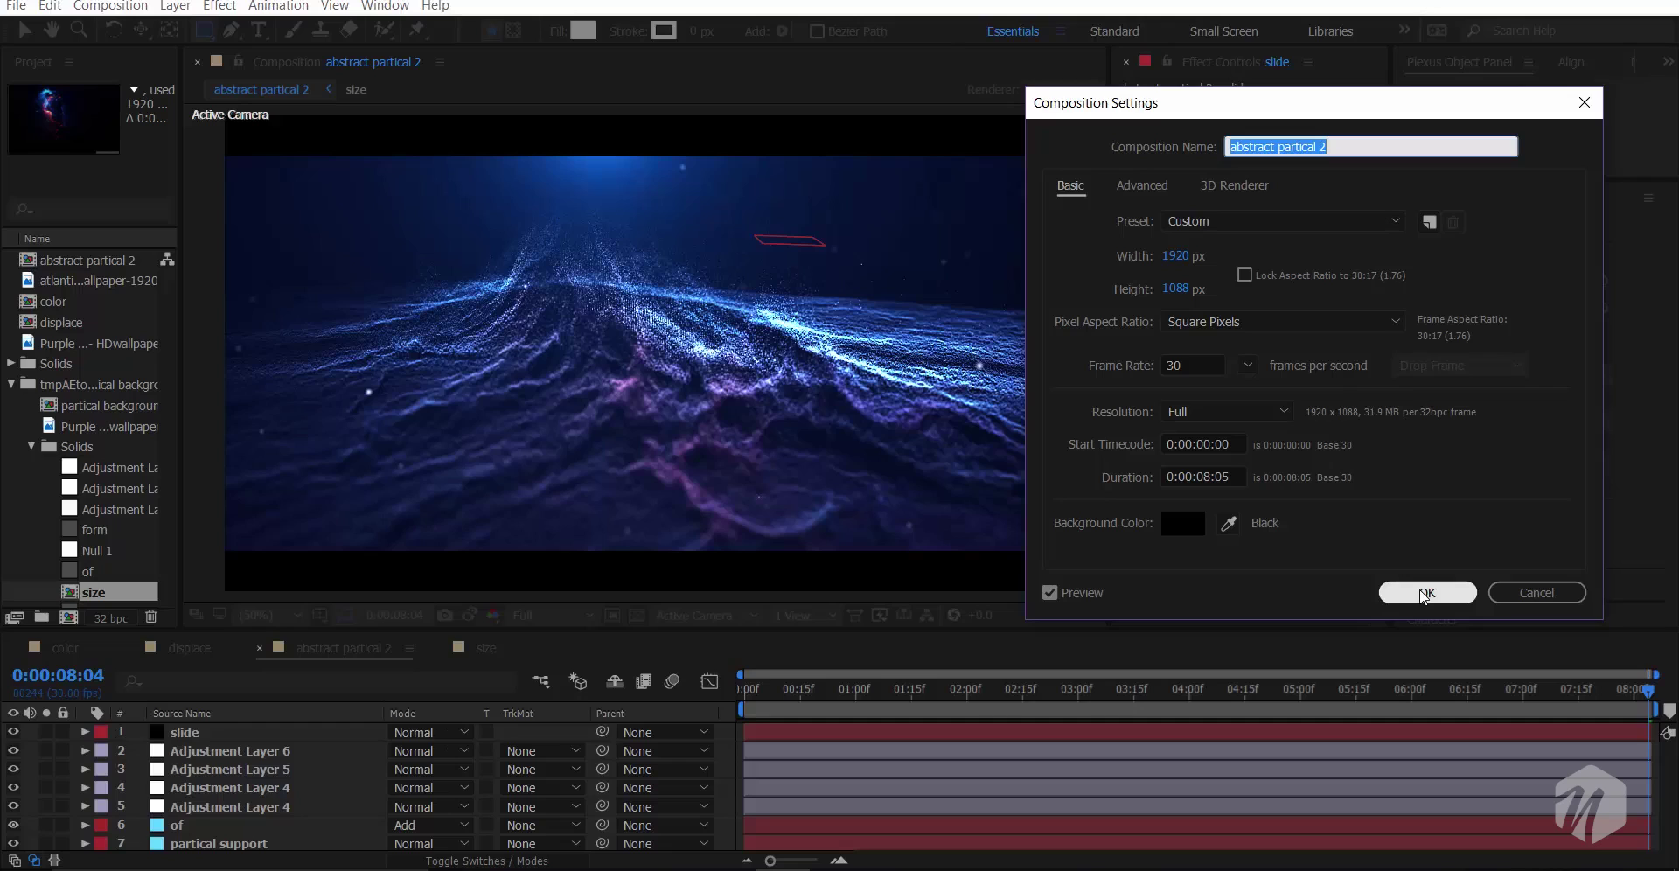
click(1424, 595)
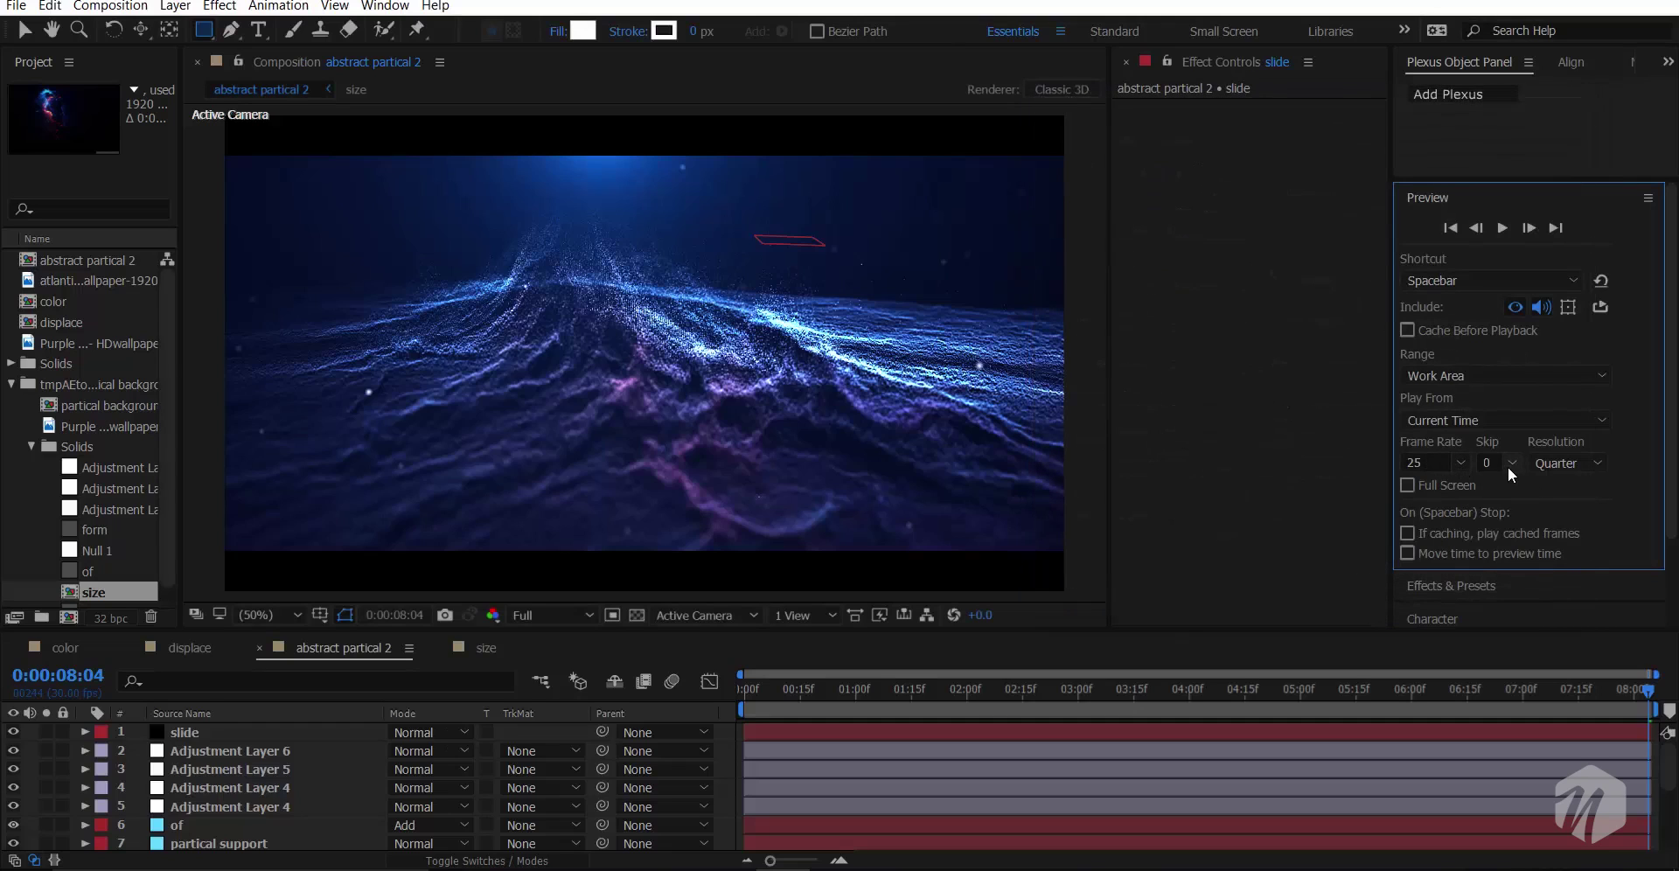
- Set the preview to skip 2 frames and use Half resolution
click(1508, 465)
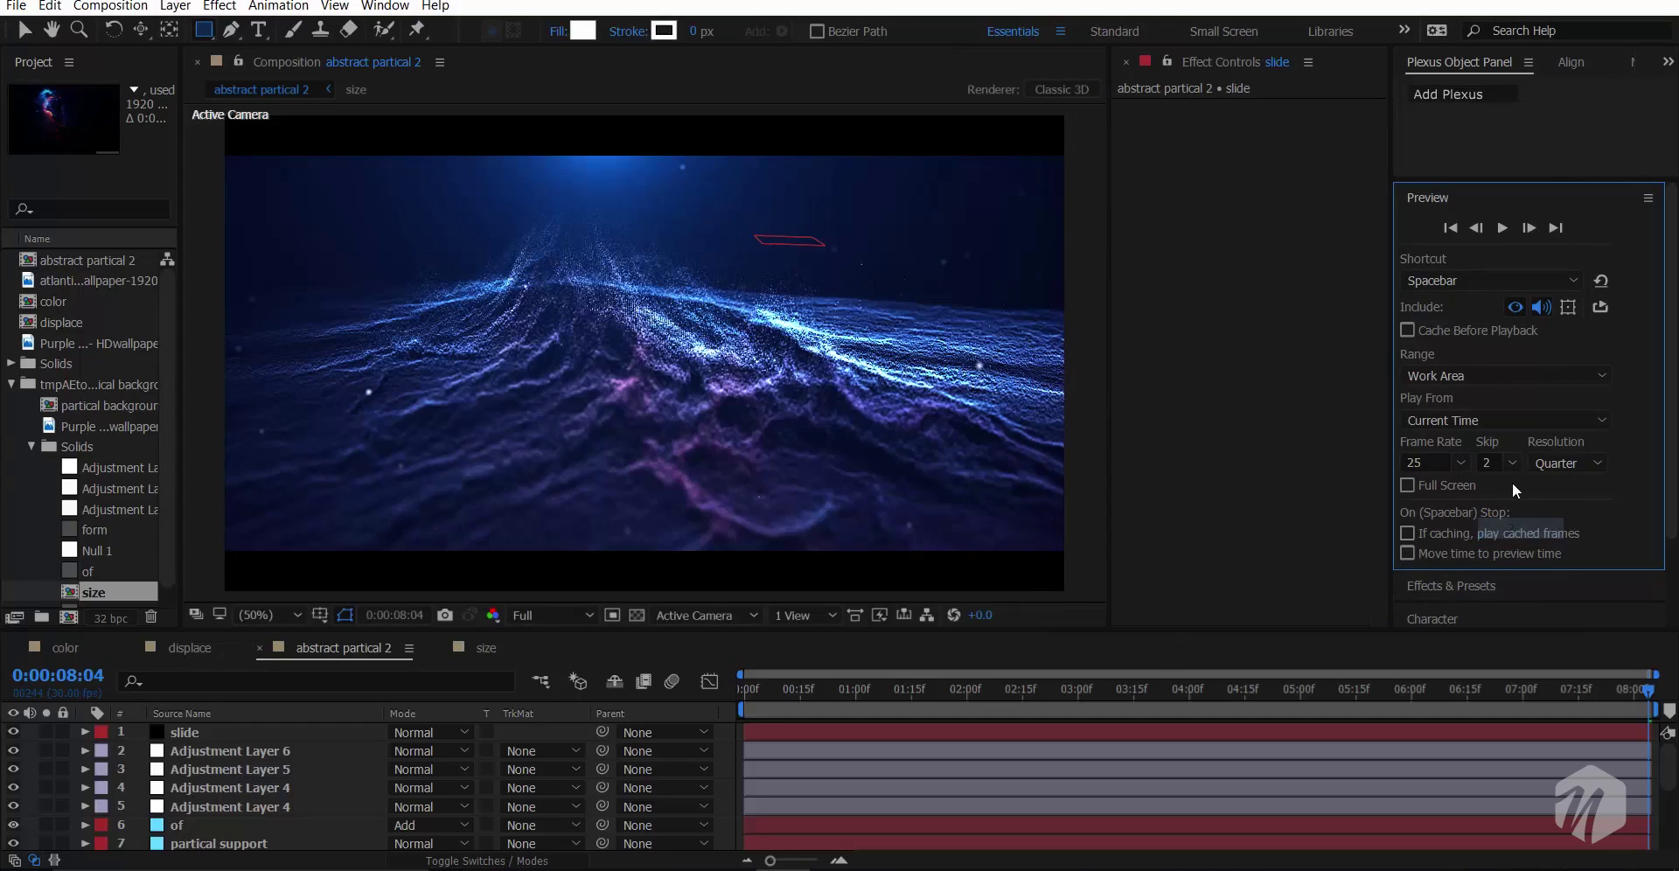
click(1602, 473)
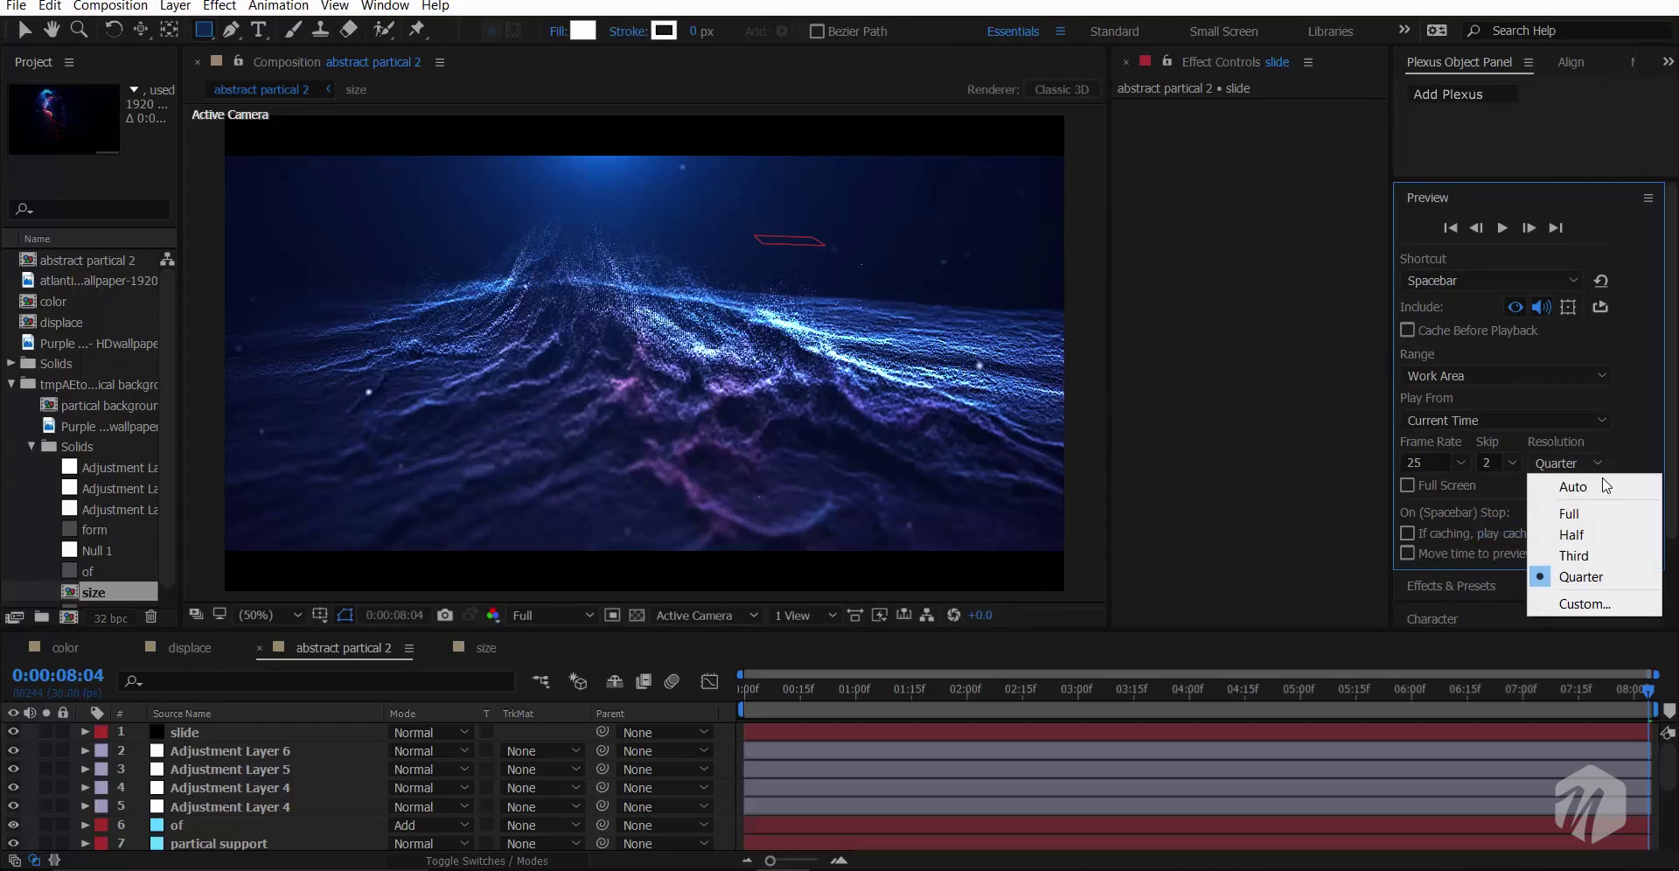
click(1598, 528)
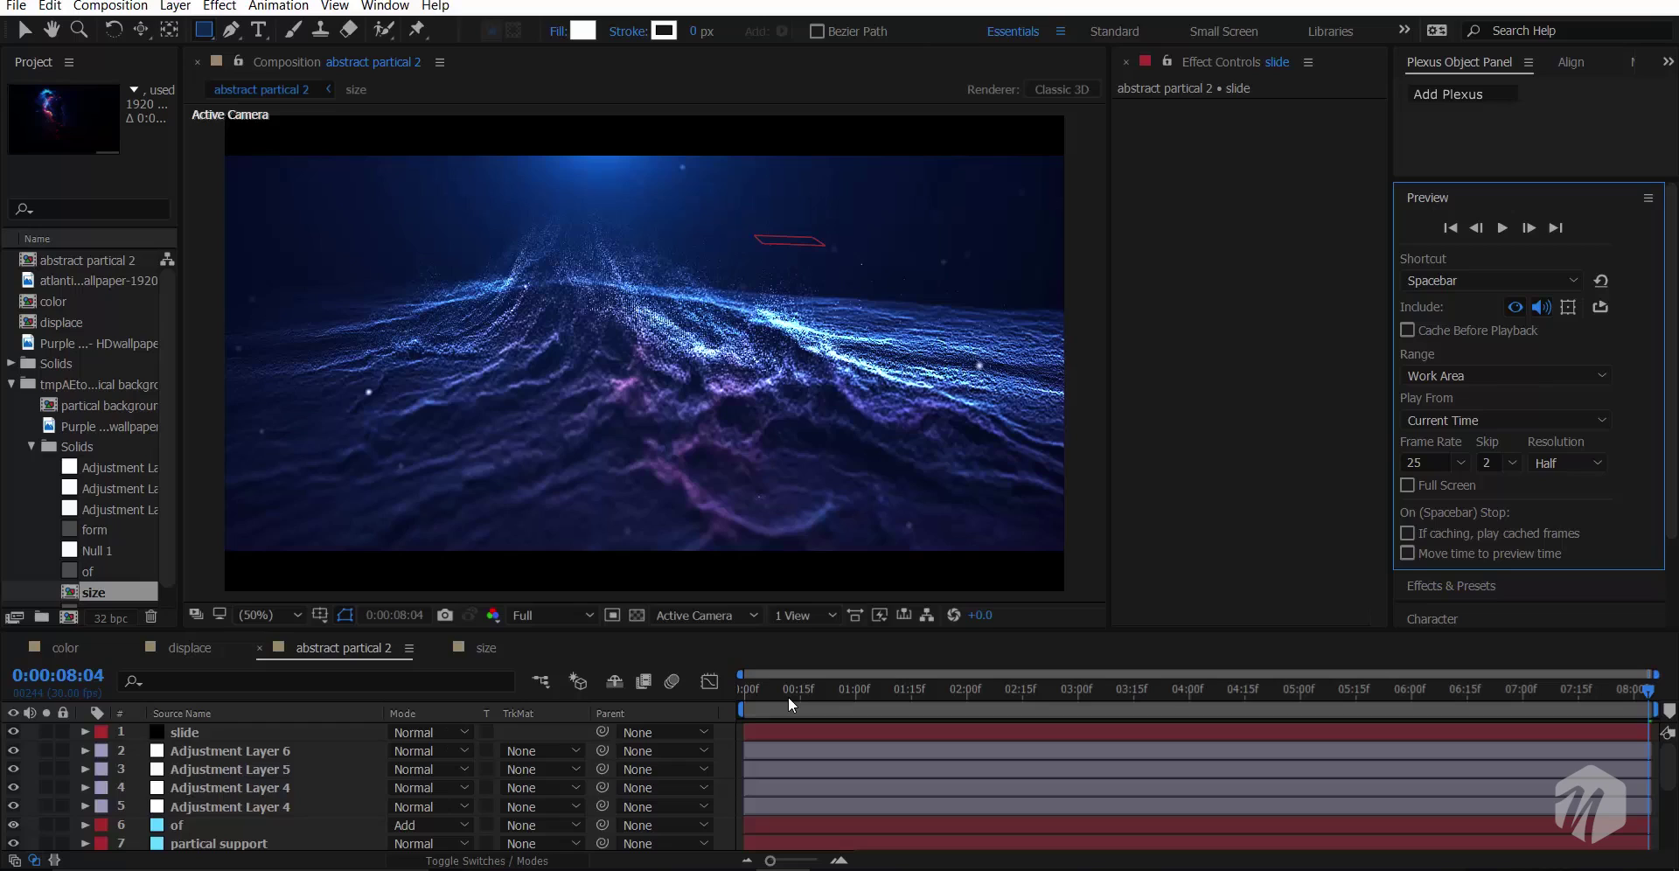
- Move the current time to the start of the composition at 0:00:00:00 and view the particle terrain there
drag(789, 696, 686, 705)
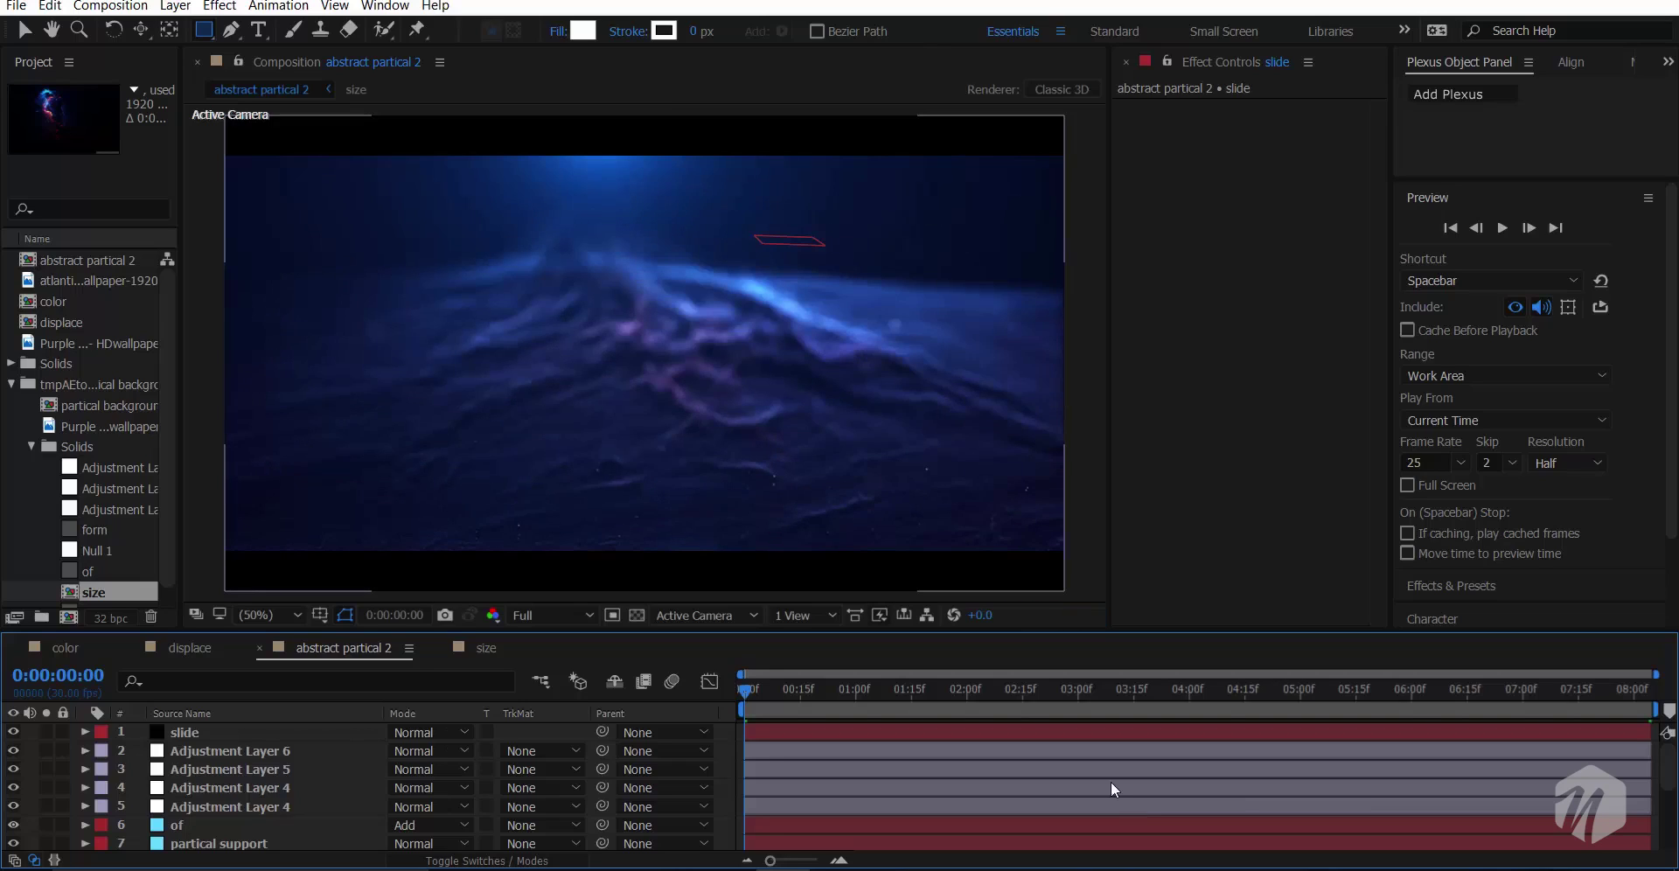
scroll(746, 448, up, 1)
scroll(746, 448, down, 1)
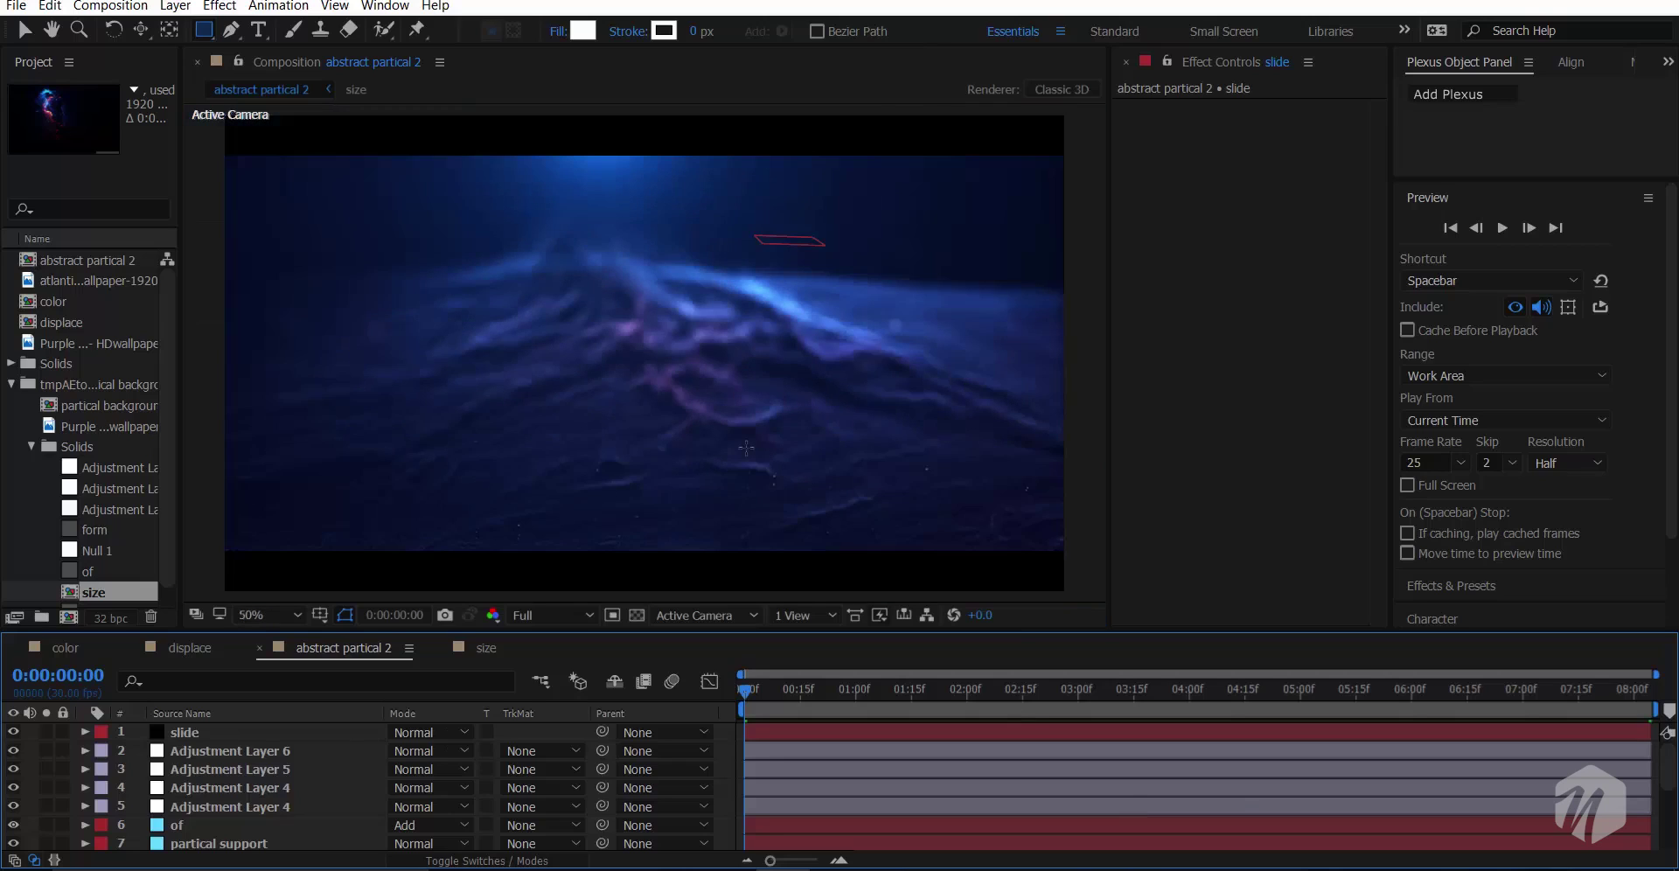